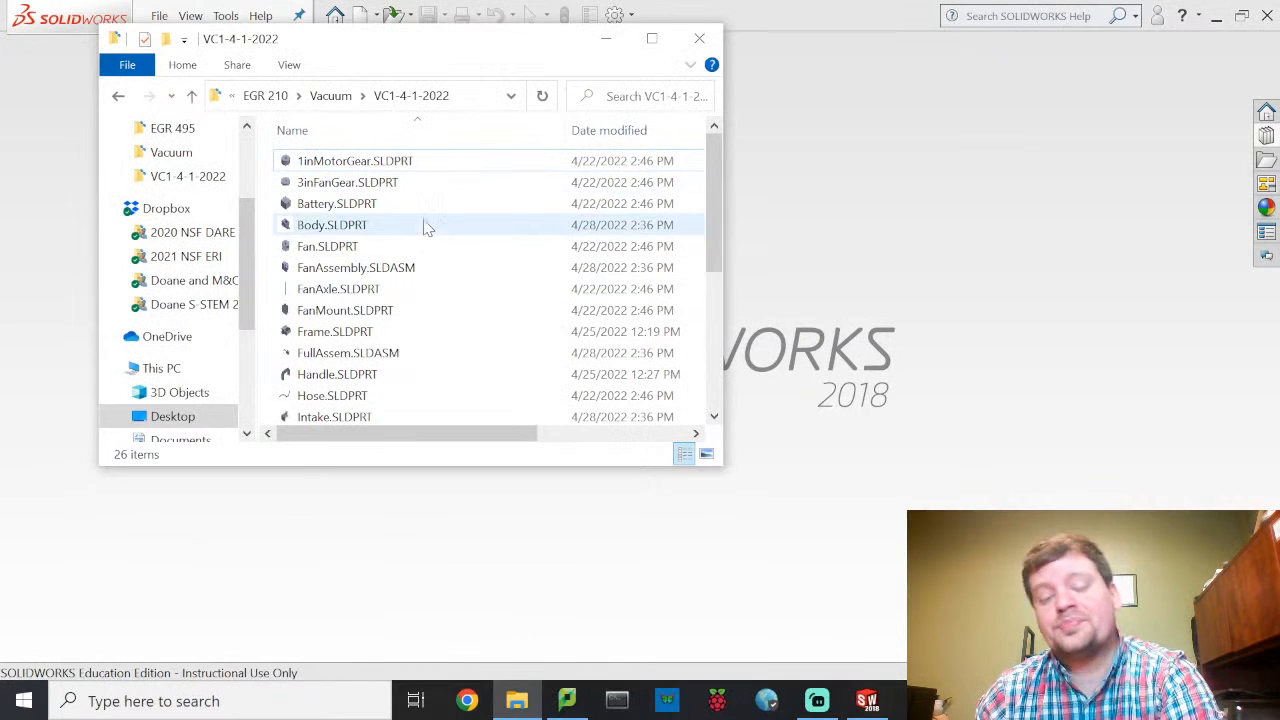
Step: Open the 1inMotorGear.SLDPRT part from the VC1-4-1-2022 folder
left_click(397, 166)
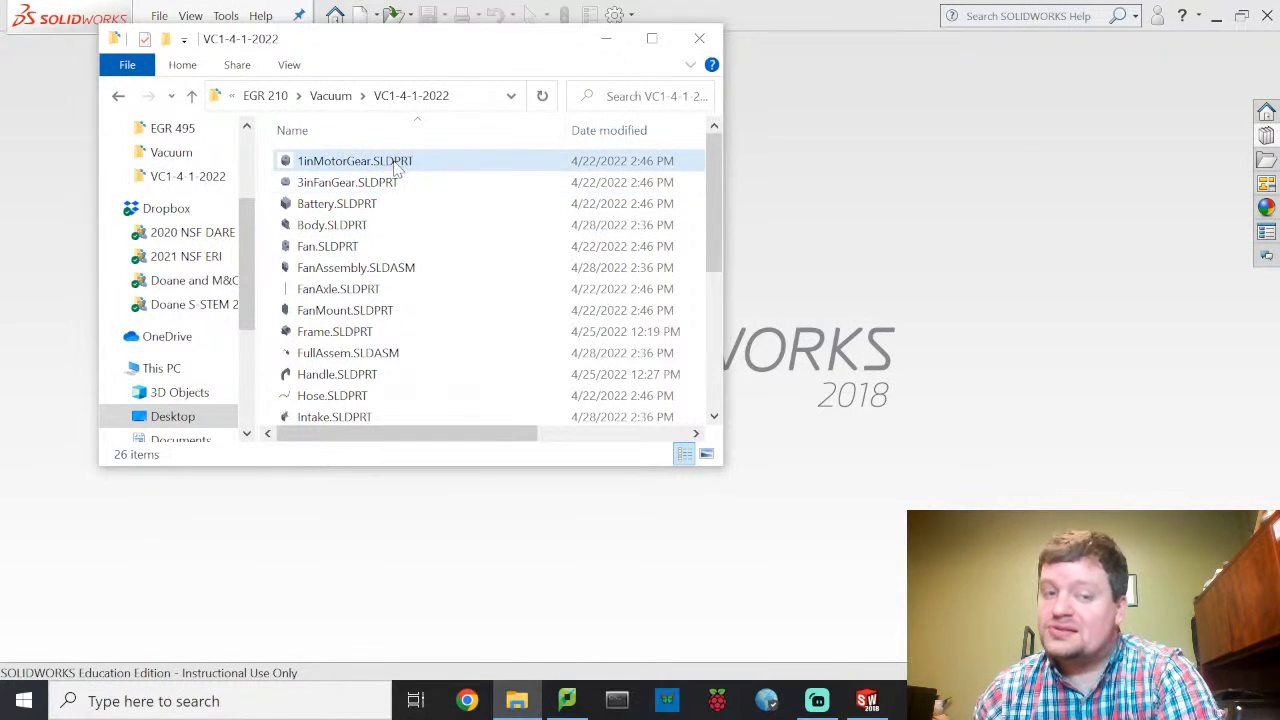
double_click(403, 163)
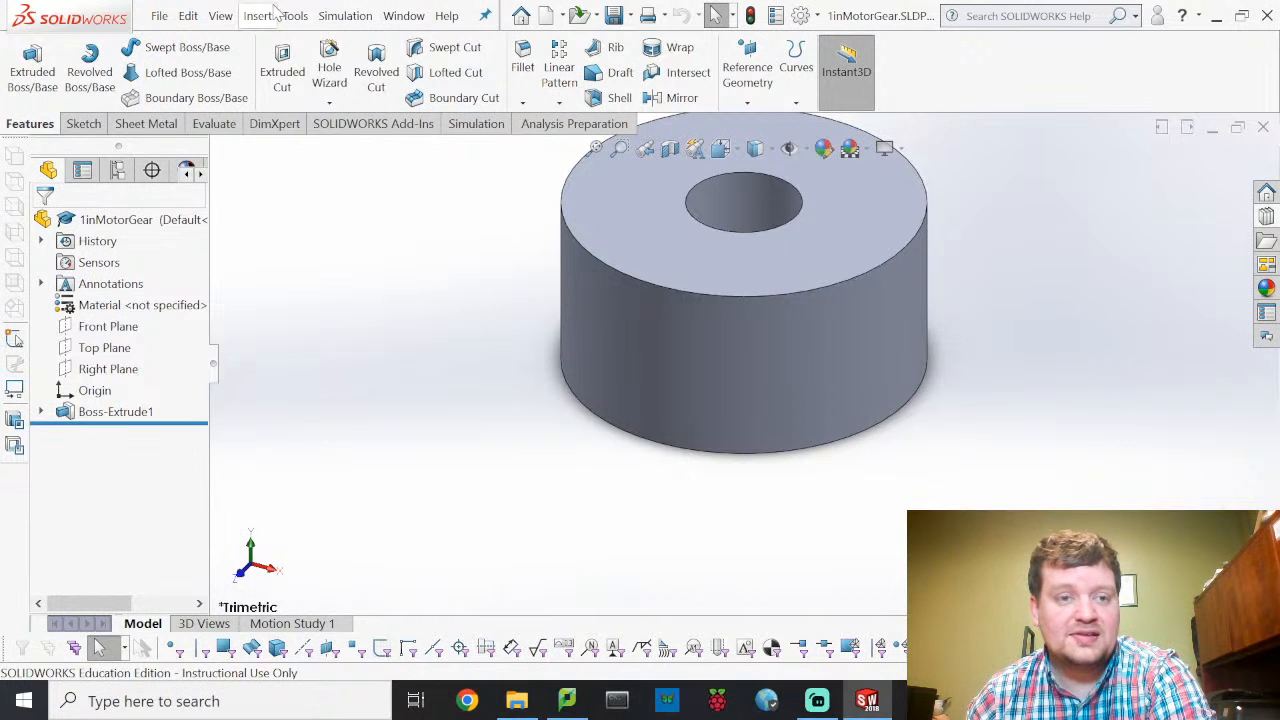
Step: In the system options, bring up all file locations for editing and copy the Custom Property Files folder path
left_click(165, 8)
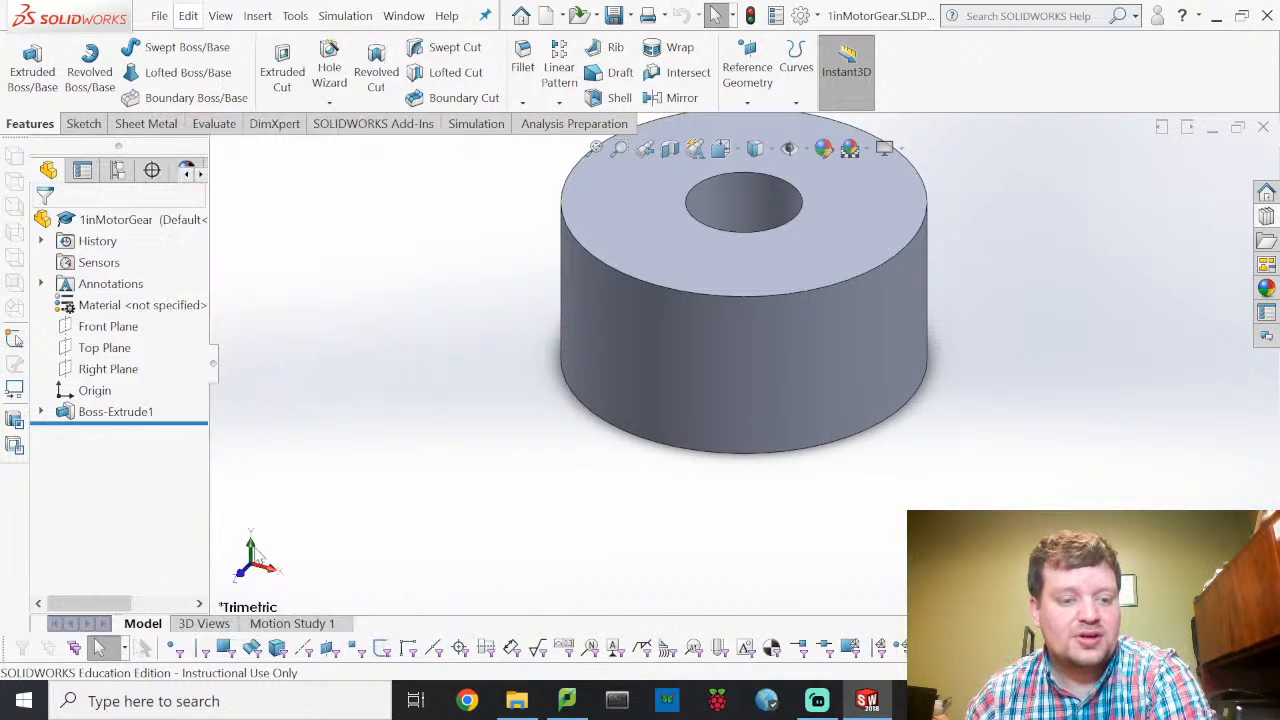
left_click(222, 12)
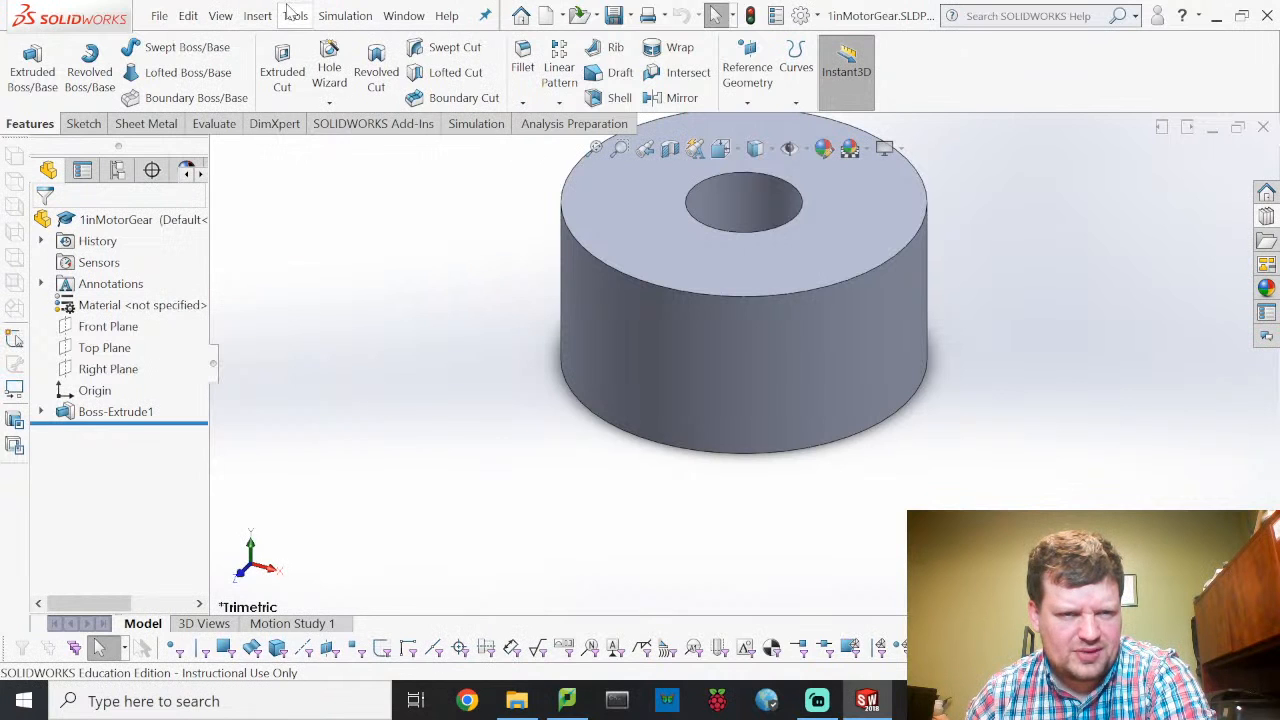
left_click(295, 15)
left_click(257, 15)
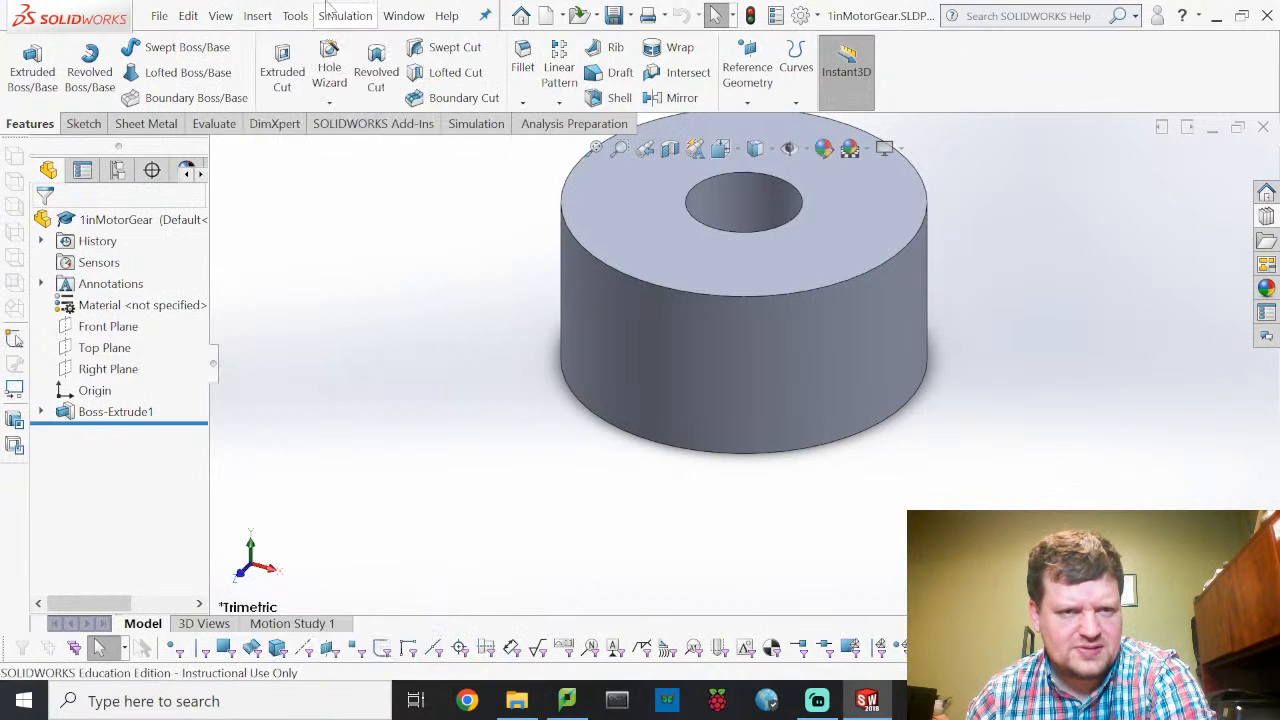
left_click(295, 15)
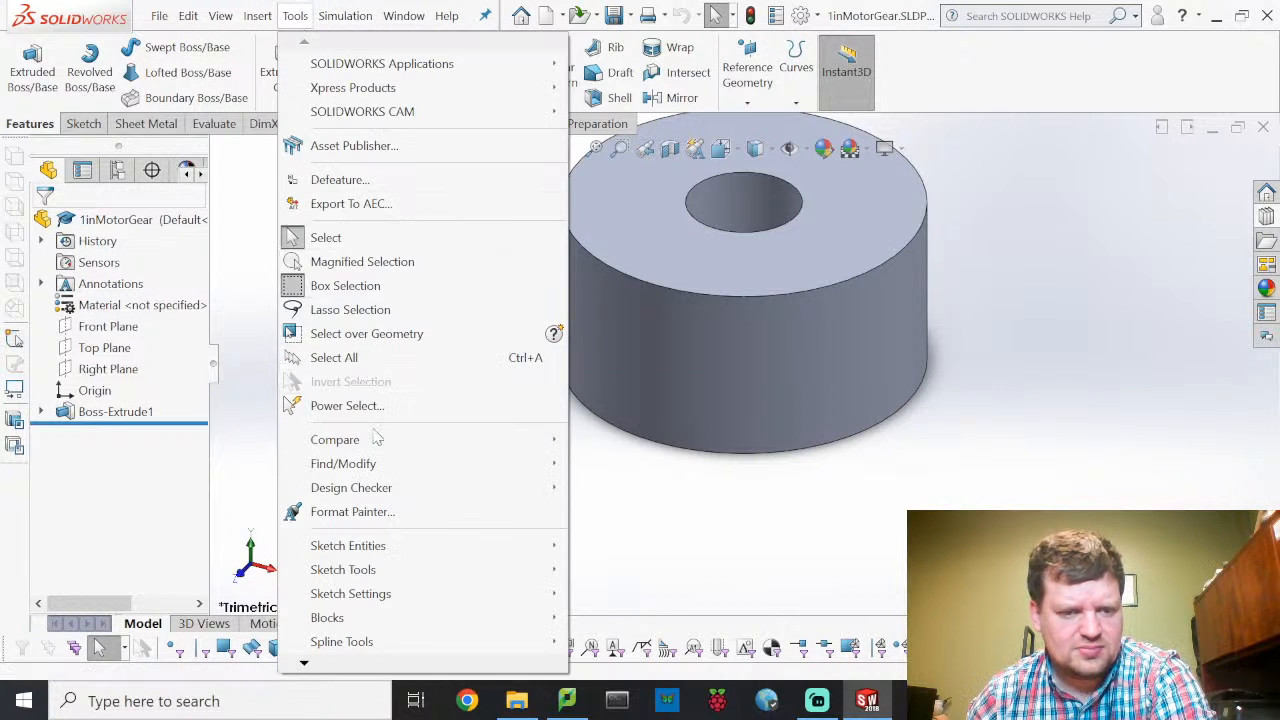
mouse_move(396, 664)
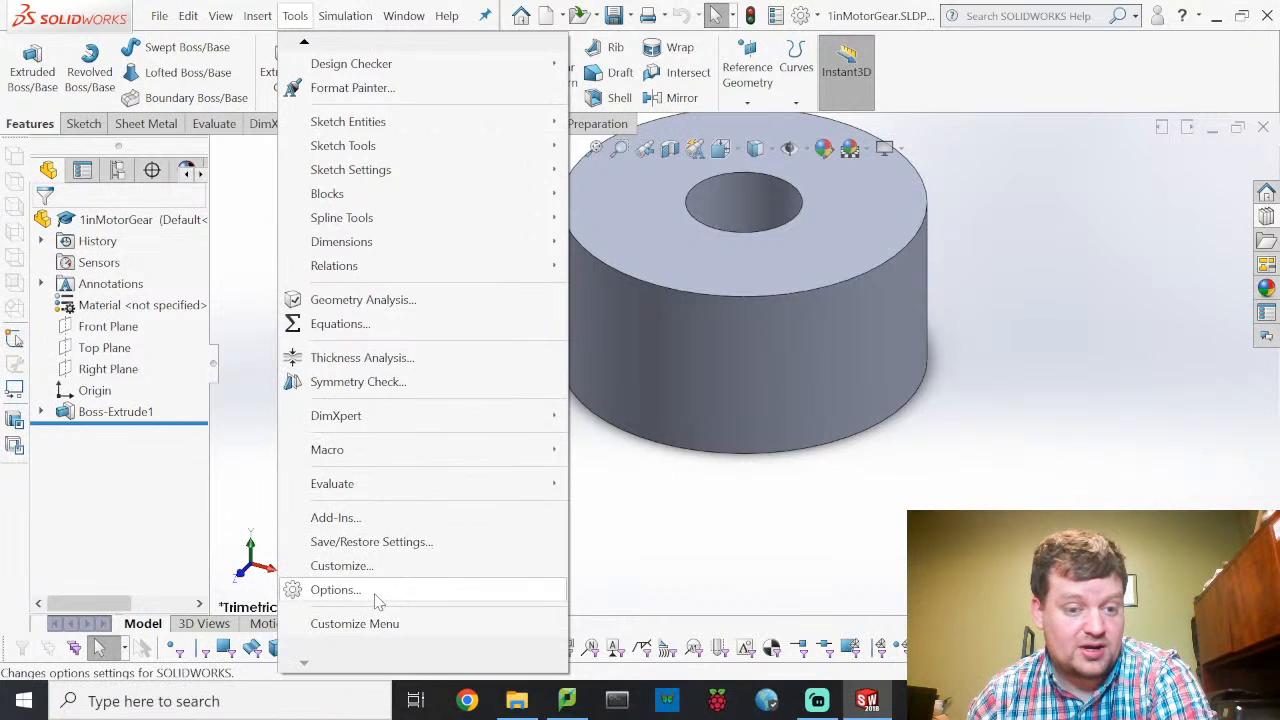
left_click(378, 596)
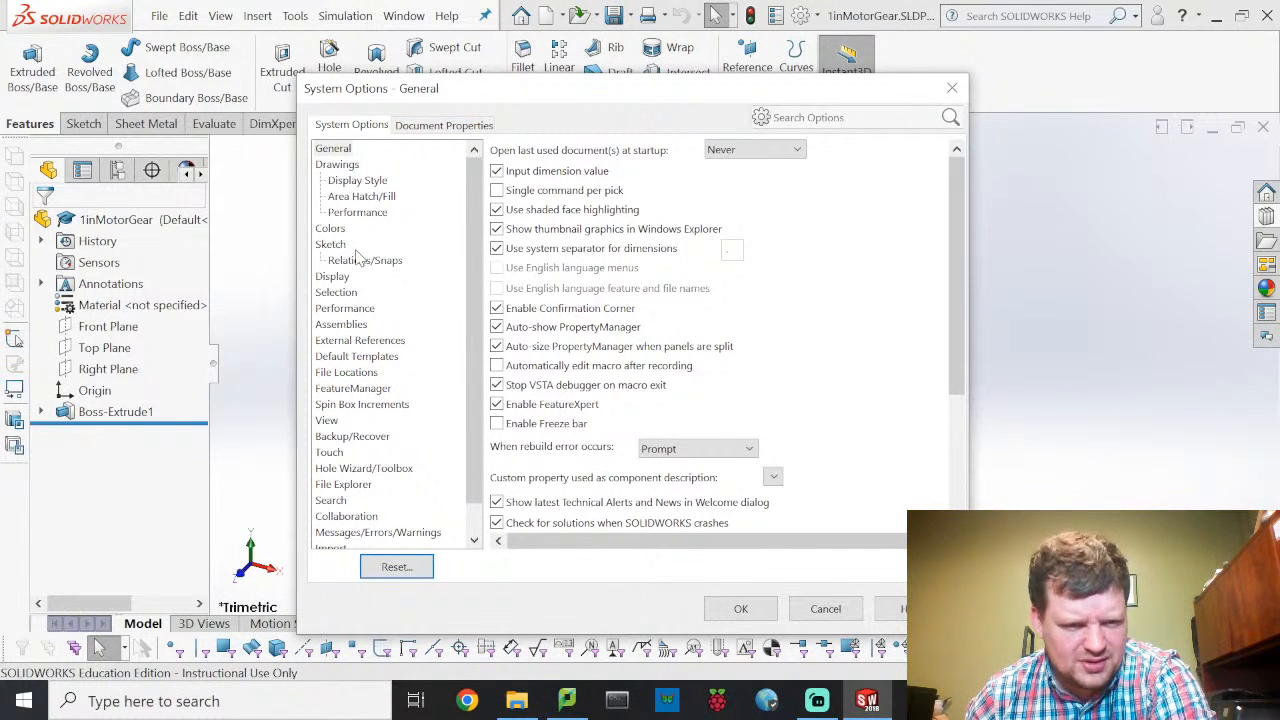
left_click(346, 372)
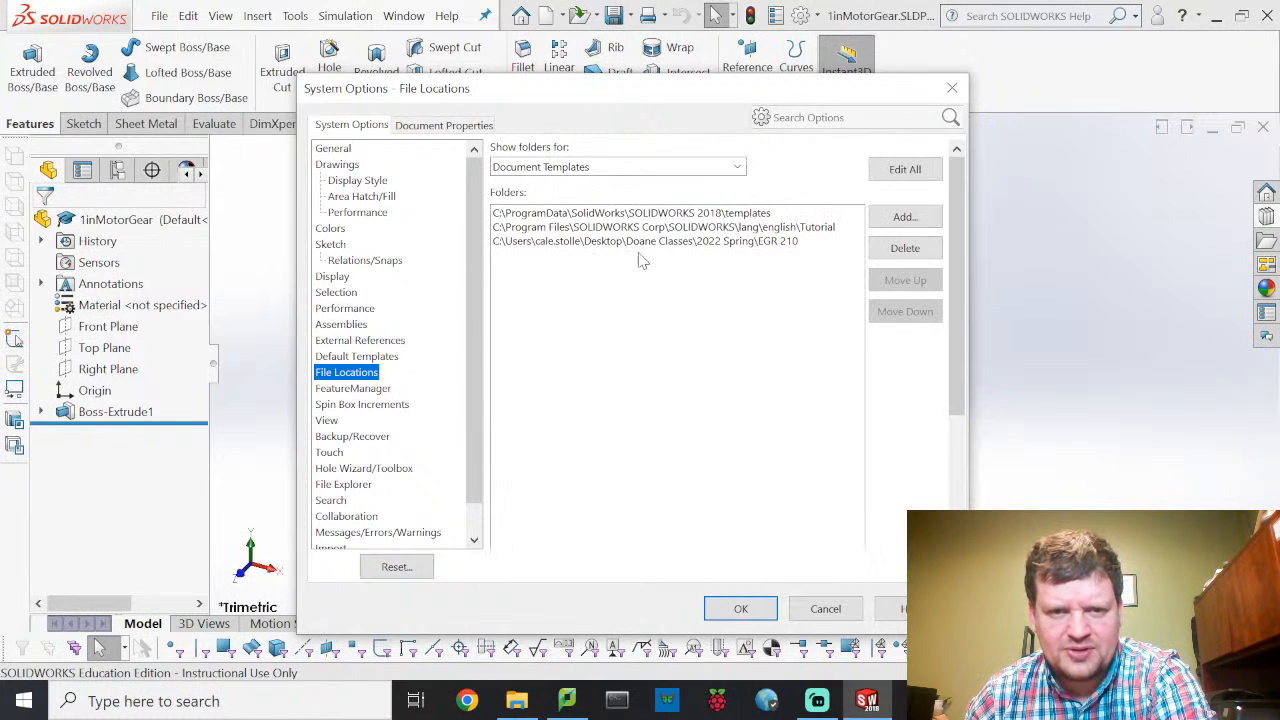
left_click(905, 170)
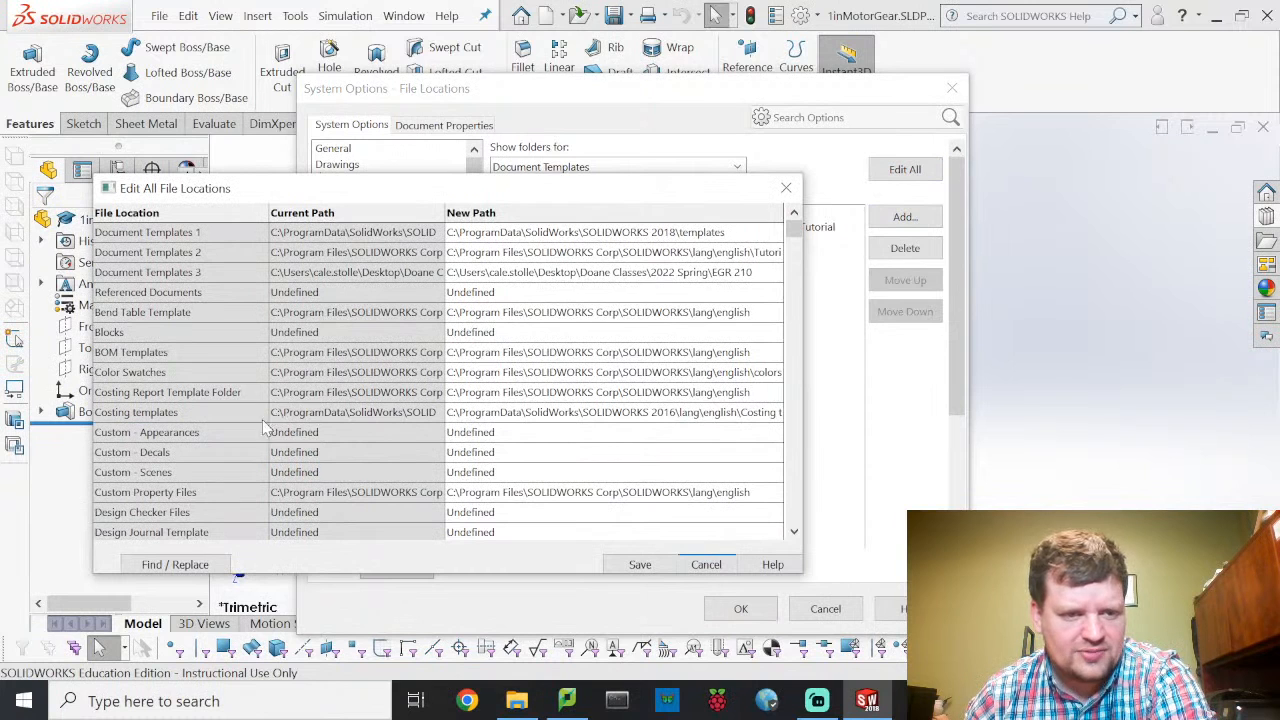
left_click(766, 492)
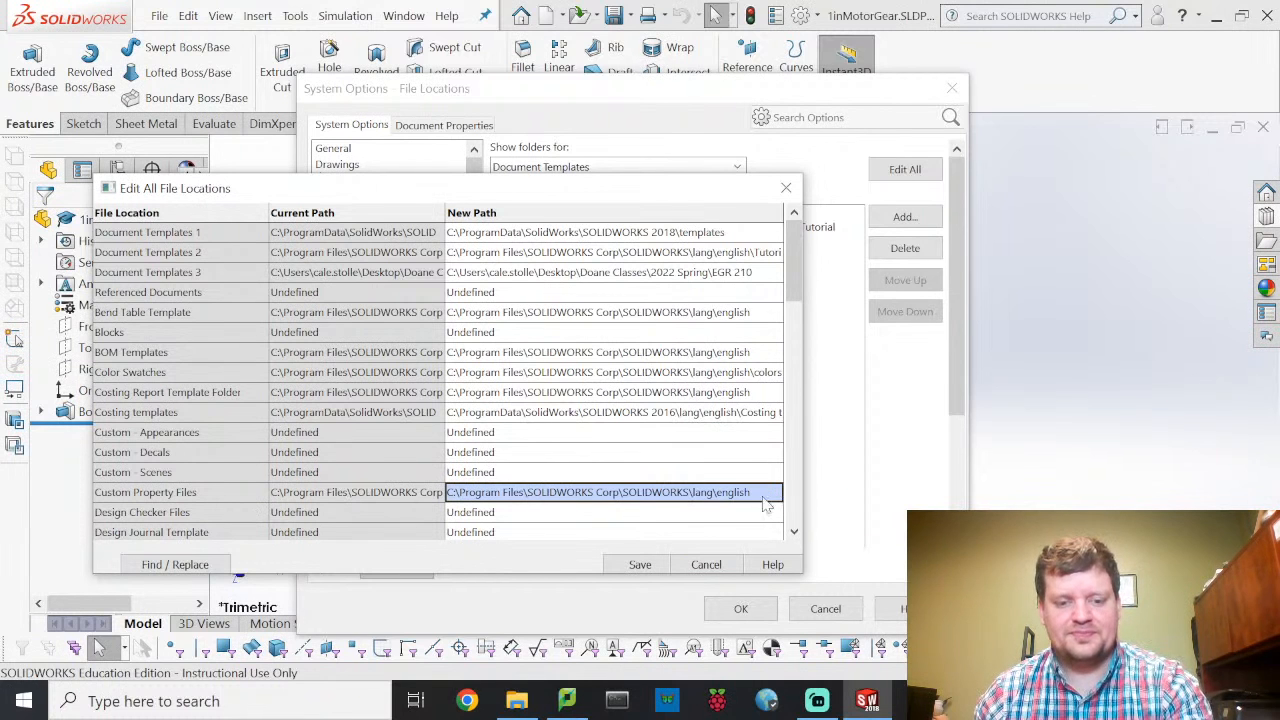
Step: Switch to File Explorer, open the Desktop in a separate window and go to the copied SOLIDWORKS\lang\english folder path
left_click(528, 700)
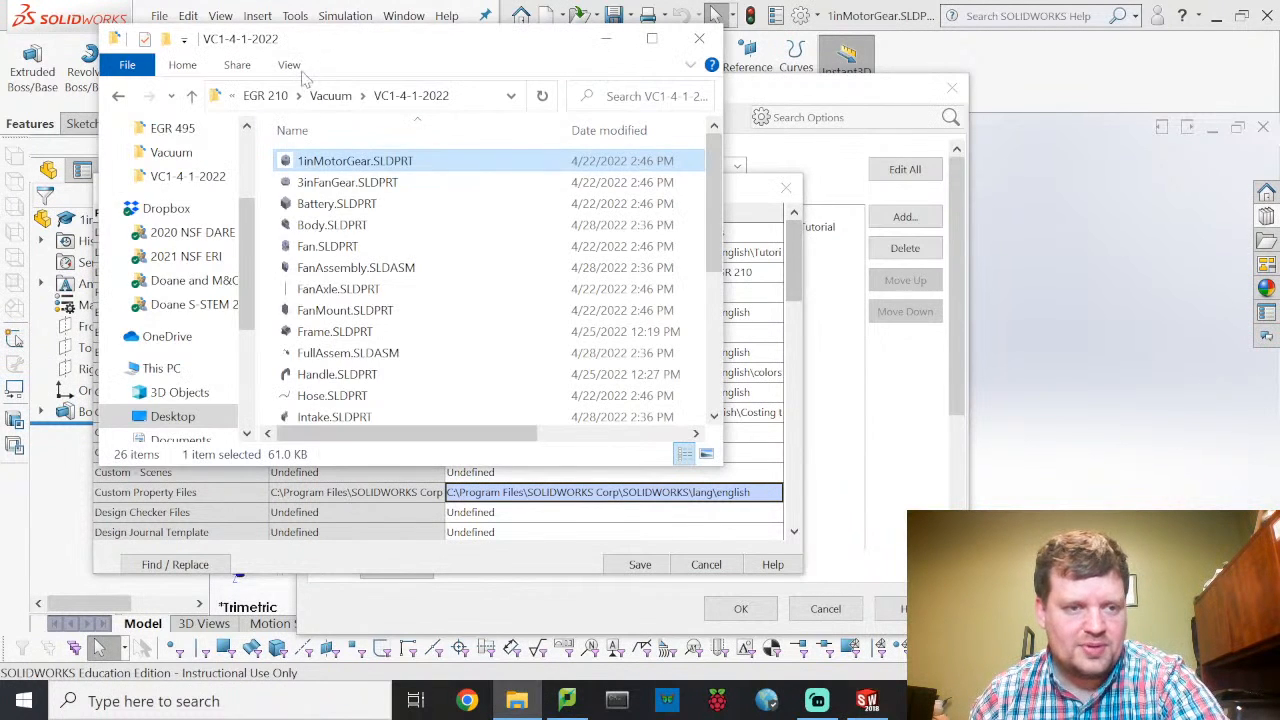
scroll(172, 175, "up", 3)
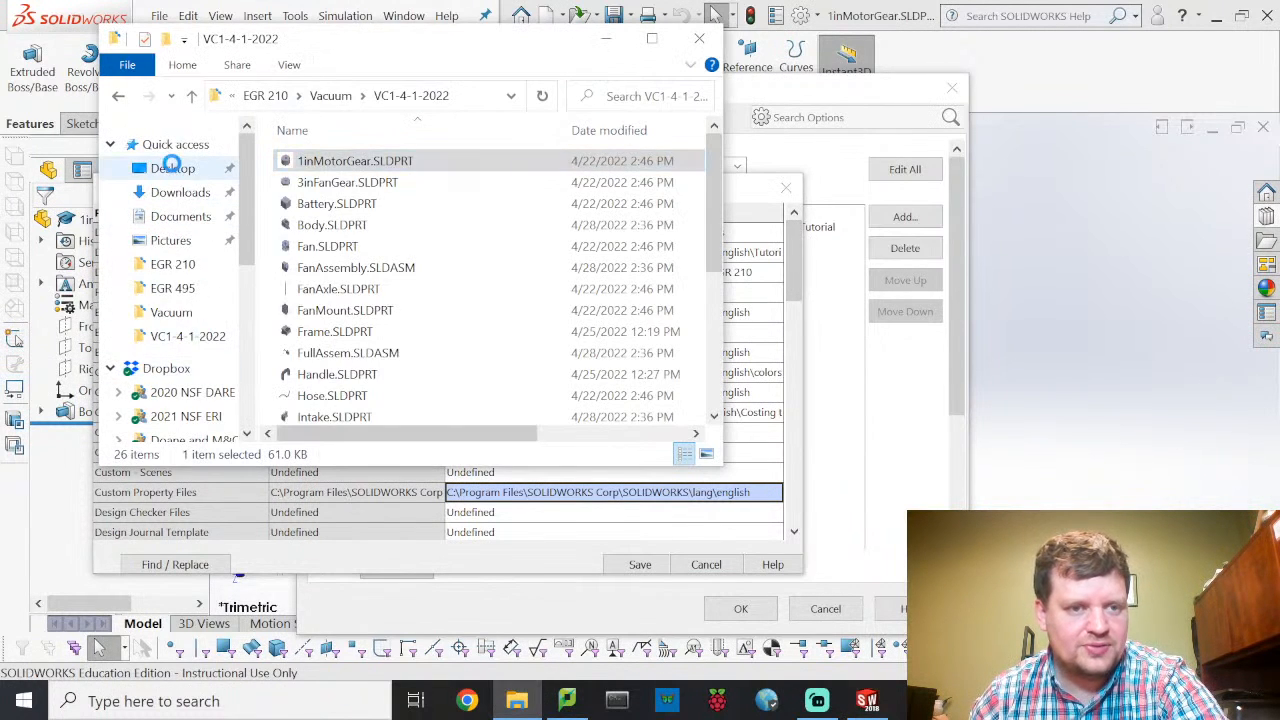
right_click(172, 169)
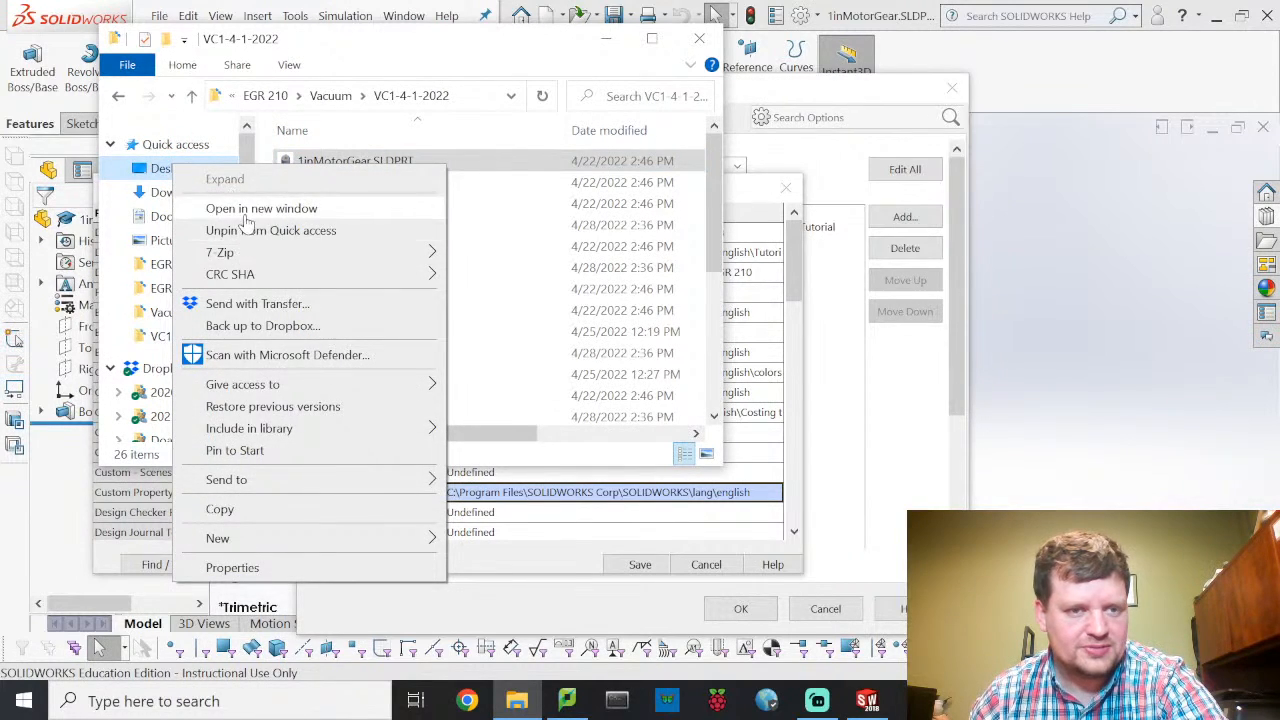
left_click(250, 208)
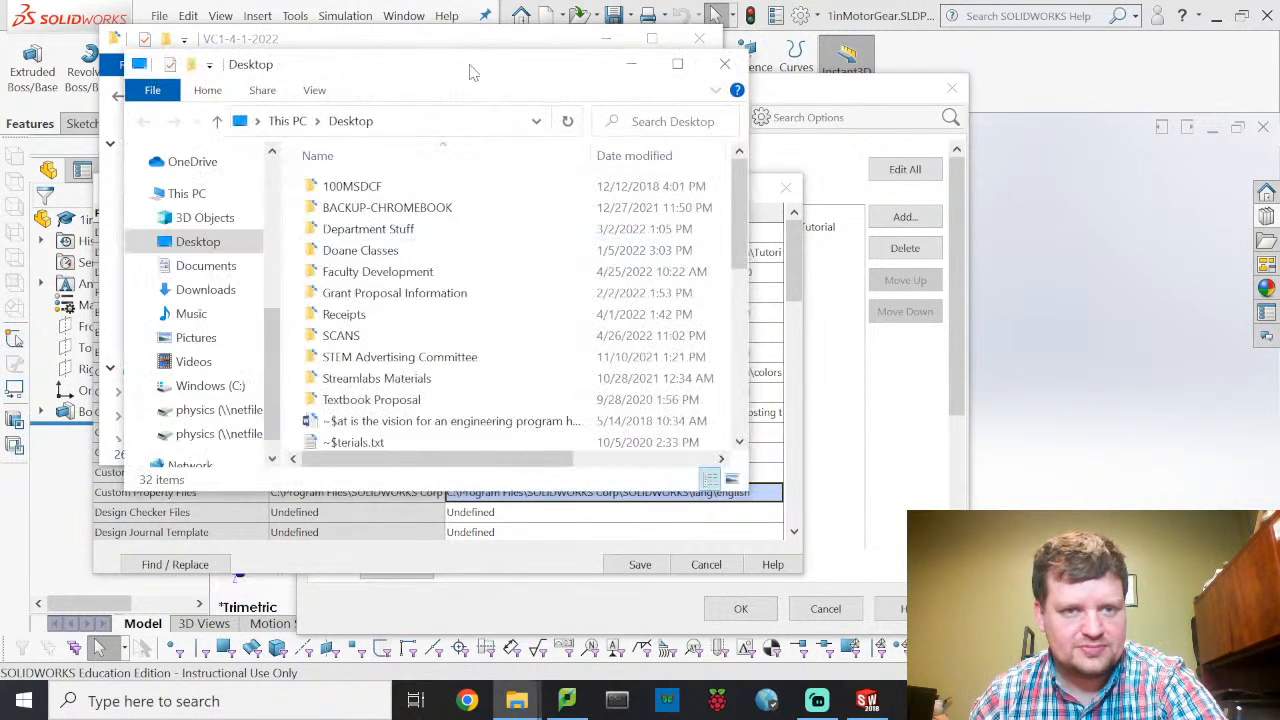
left_click_drag(471, 71, 910, 171)
left_click(863, 224)
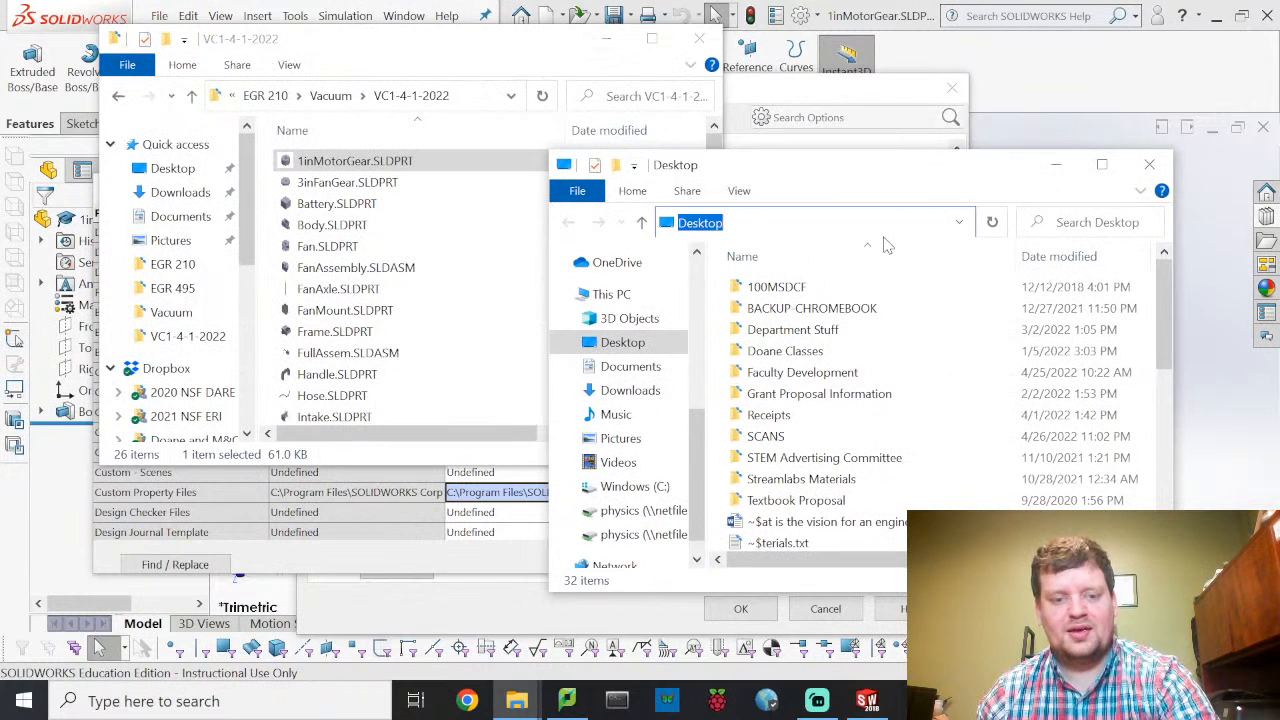
key("ctrl+v")
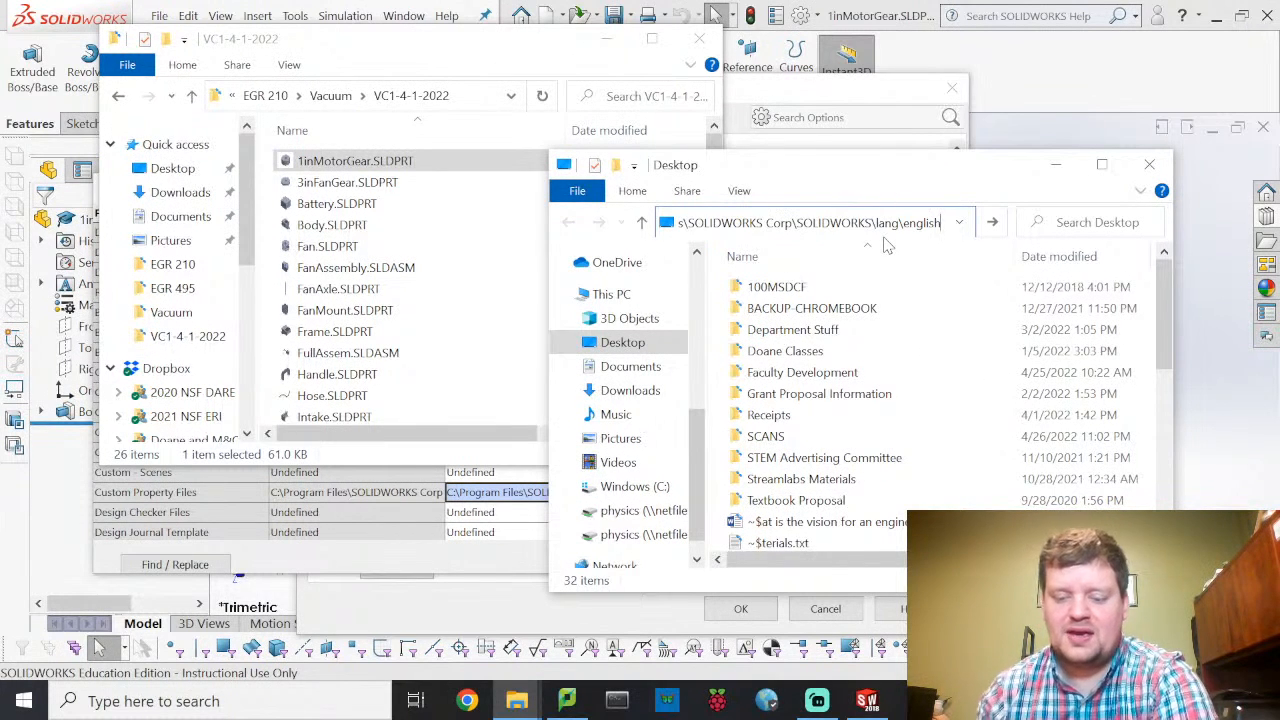
key("Return")
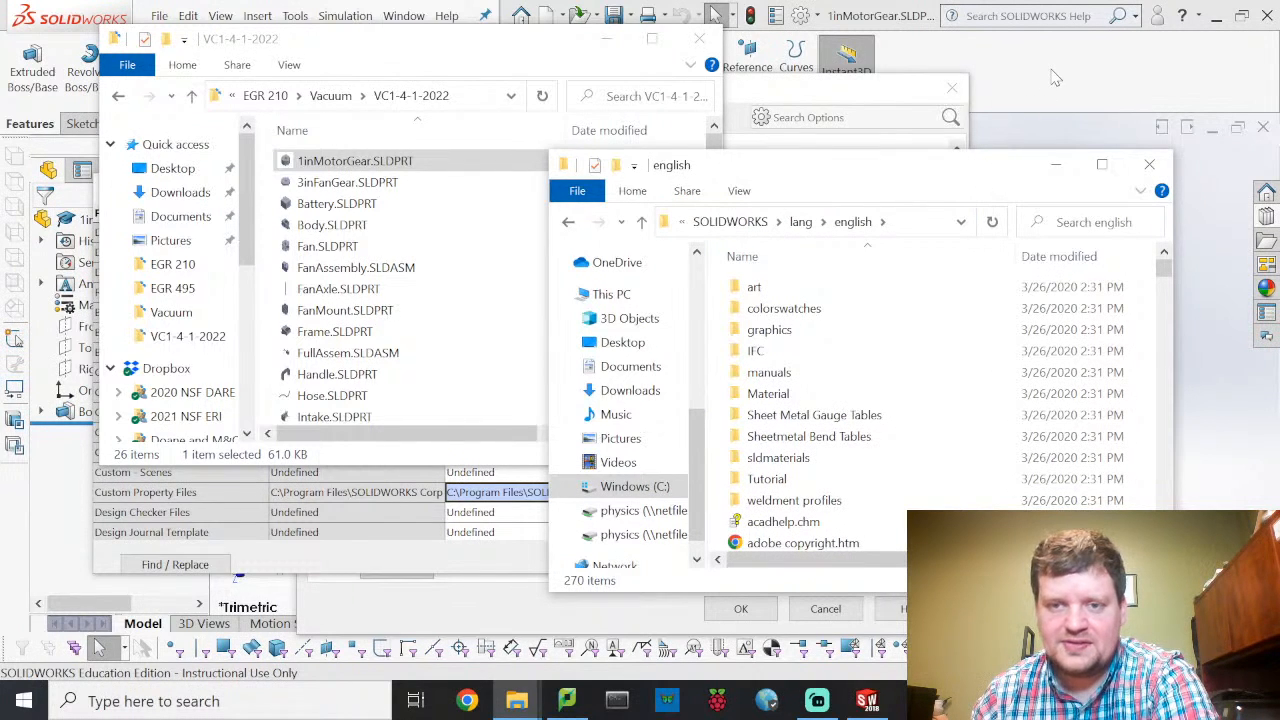
Step: Return to SOLIDWORKS, save the file locations and accept the system options
left_click(887, 94)
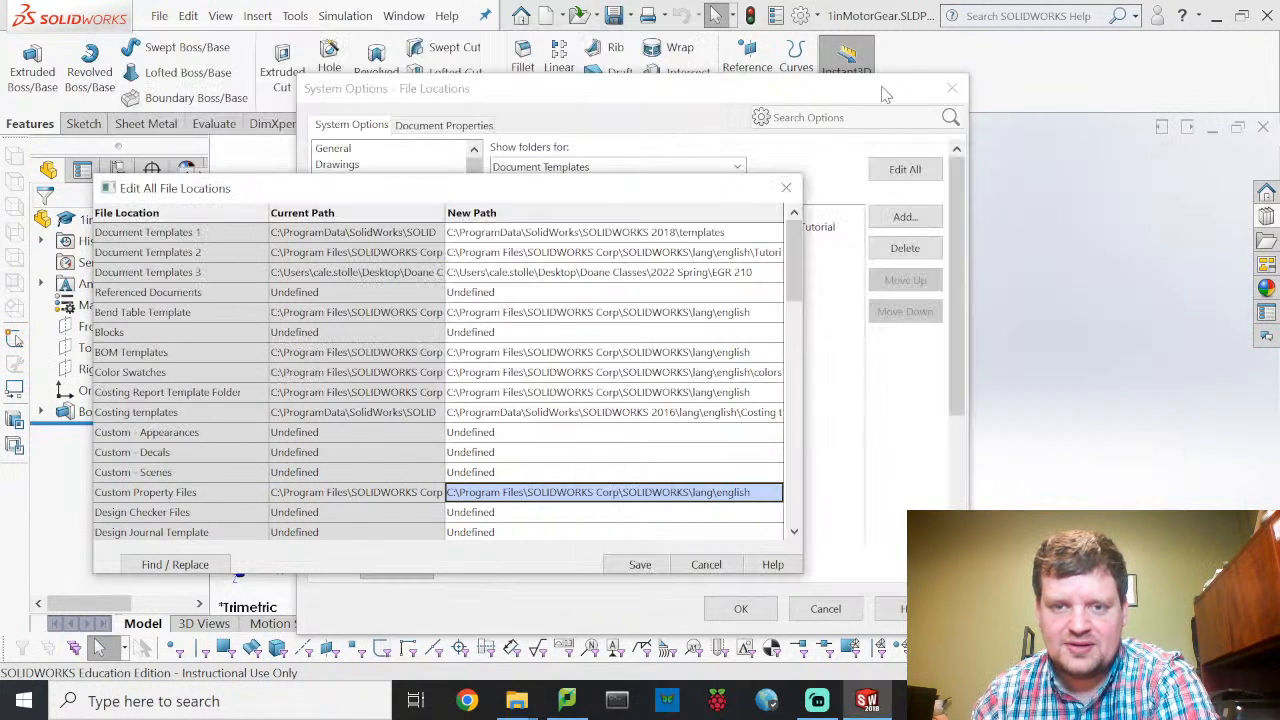
left_click(650, 566)
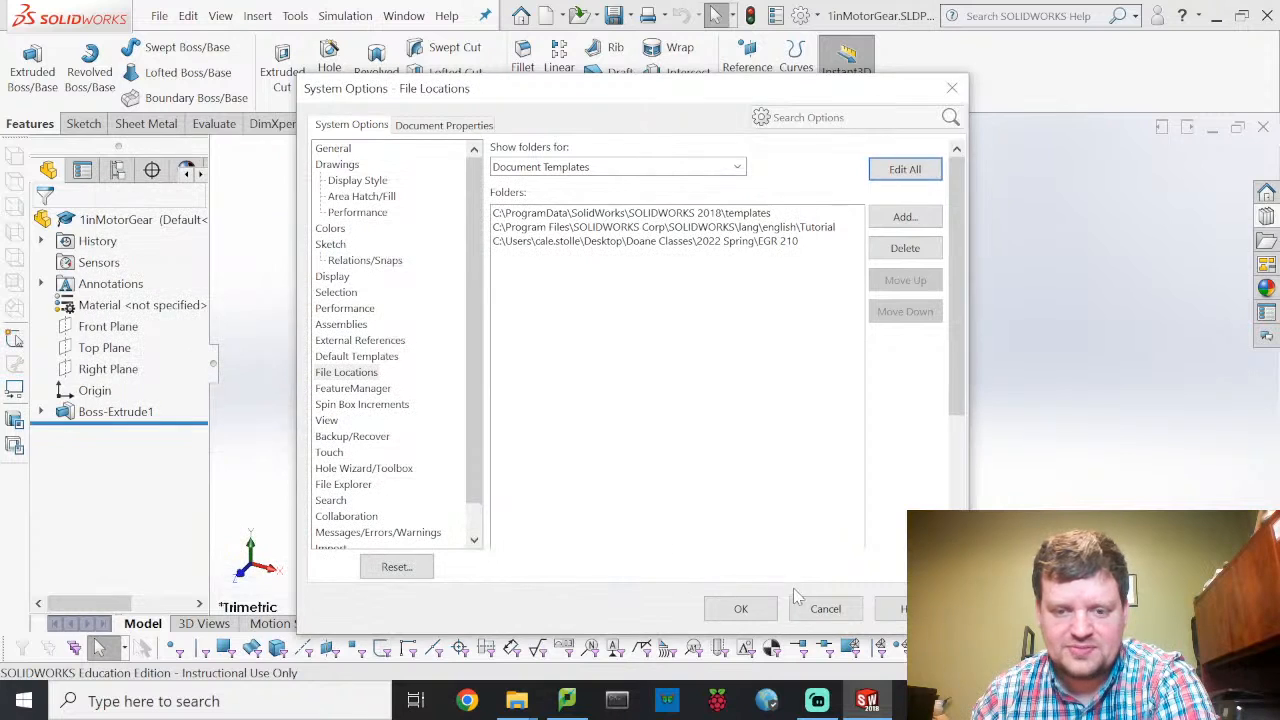
left_click(740, 606)
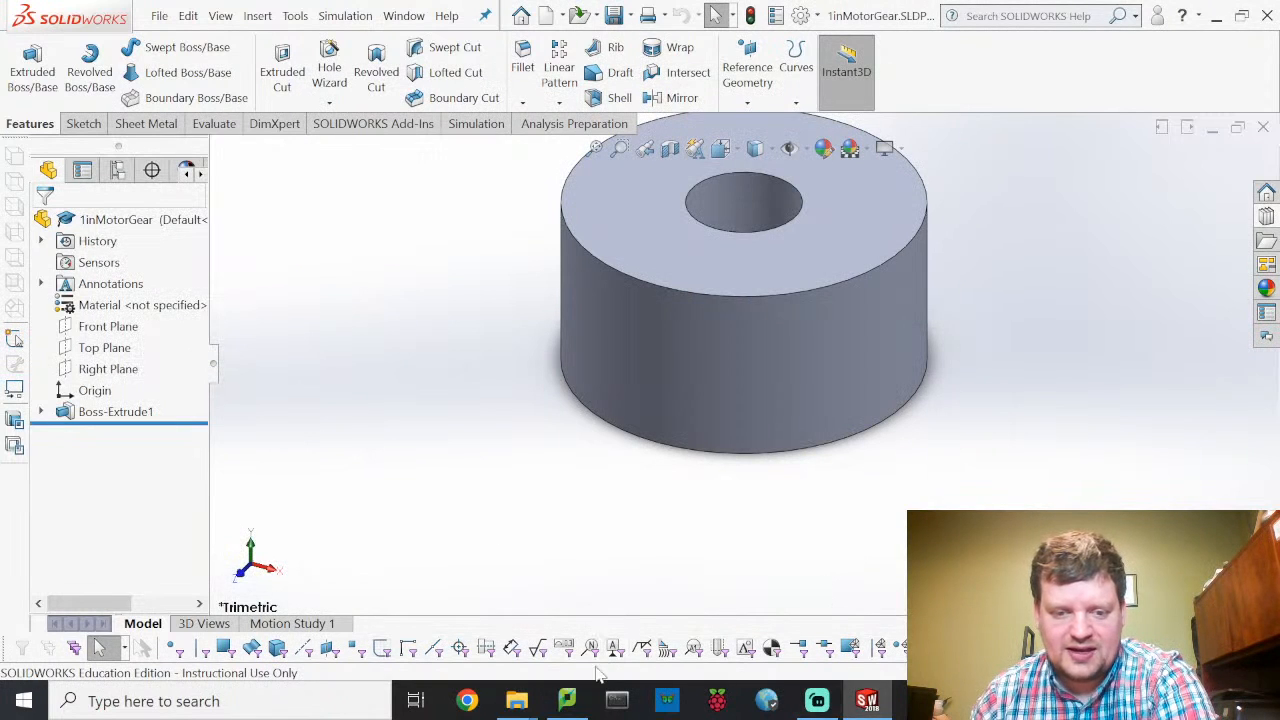
Step: Locate the DoanePartProperties.prtprp template in the english folder in File Explorer and select it
mouse_move(530, 703)
left_click(544, 640)
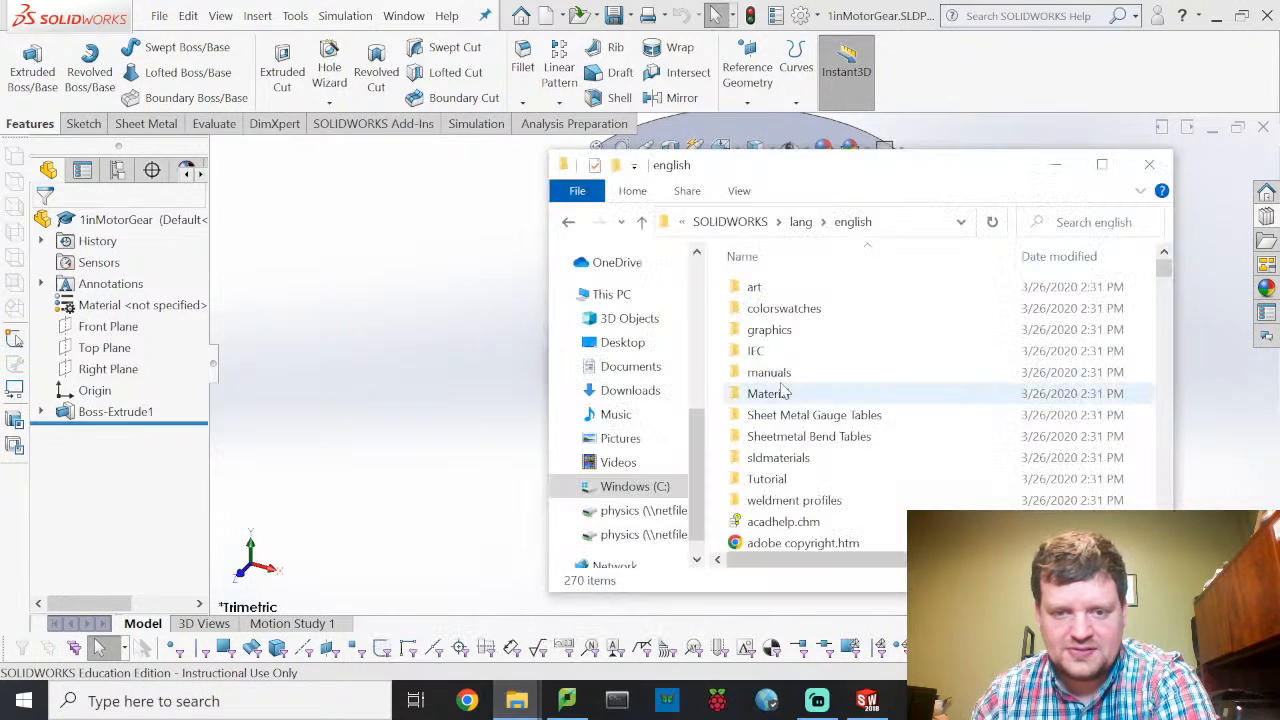
scroll(812, 372, "down", 12)
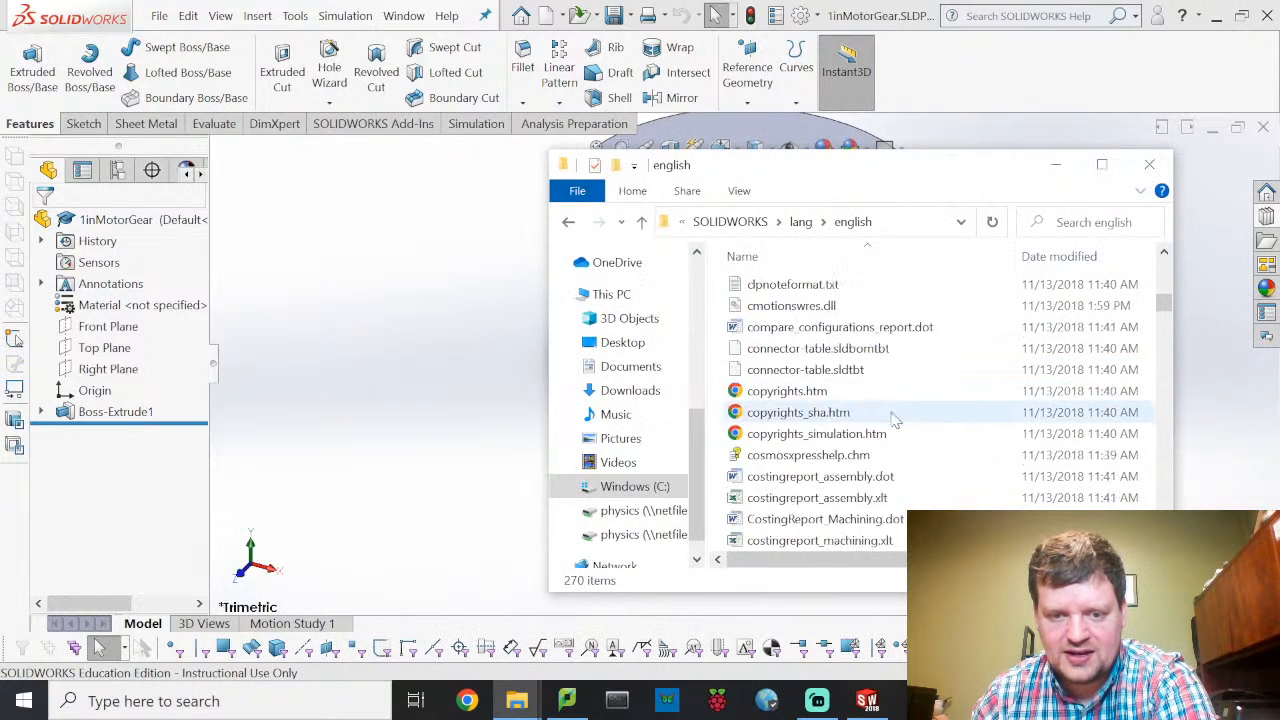
scroll(912, 395, "up", 4)
scroll(910, 393, "down", 8)
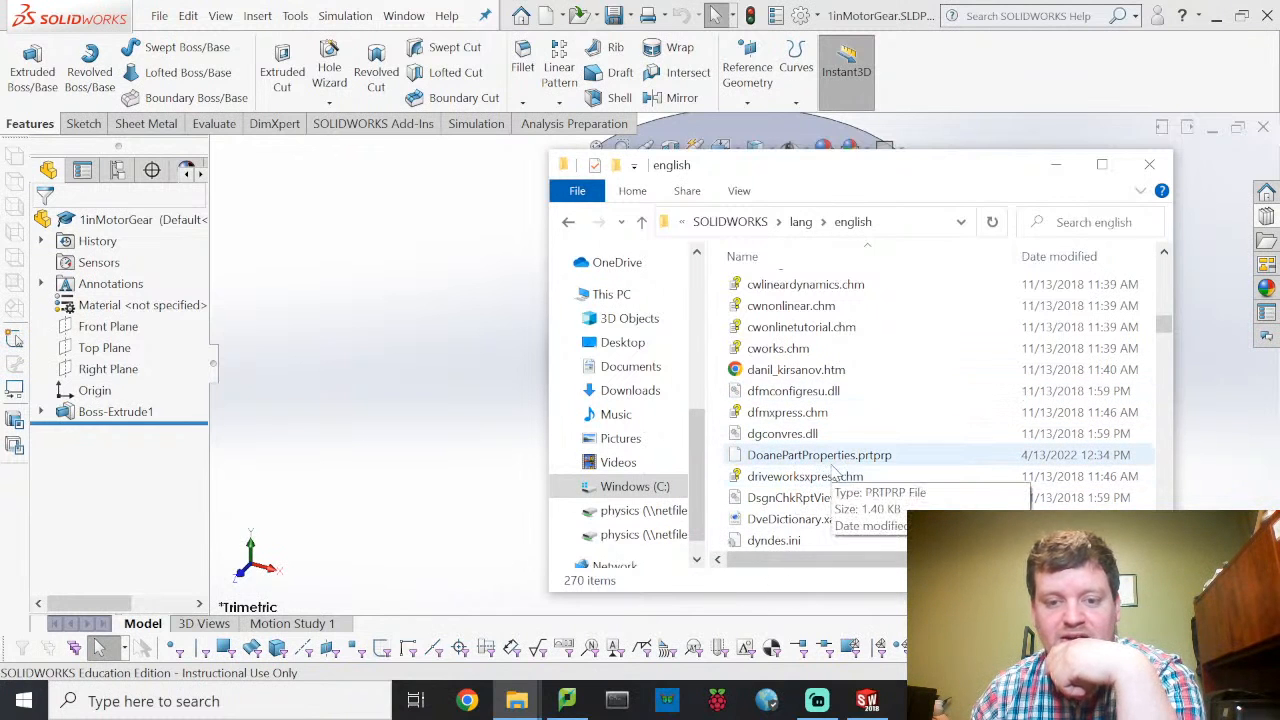
left_click(840, 460)
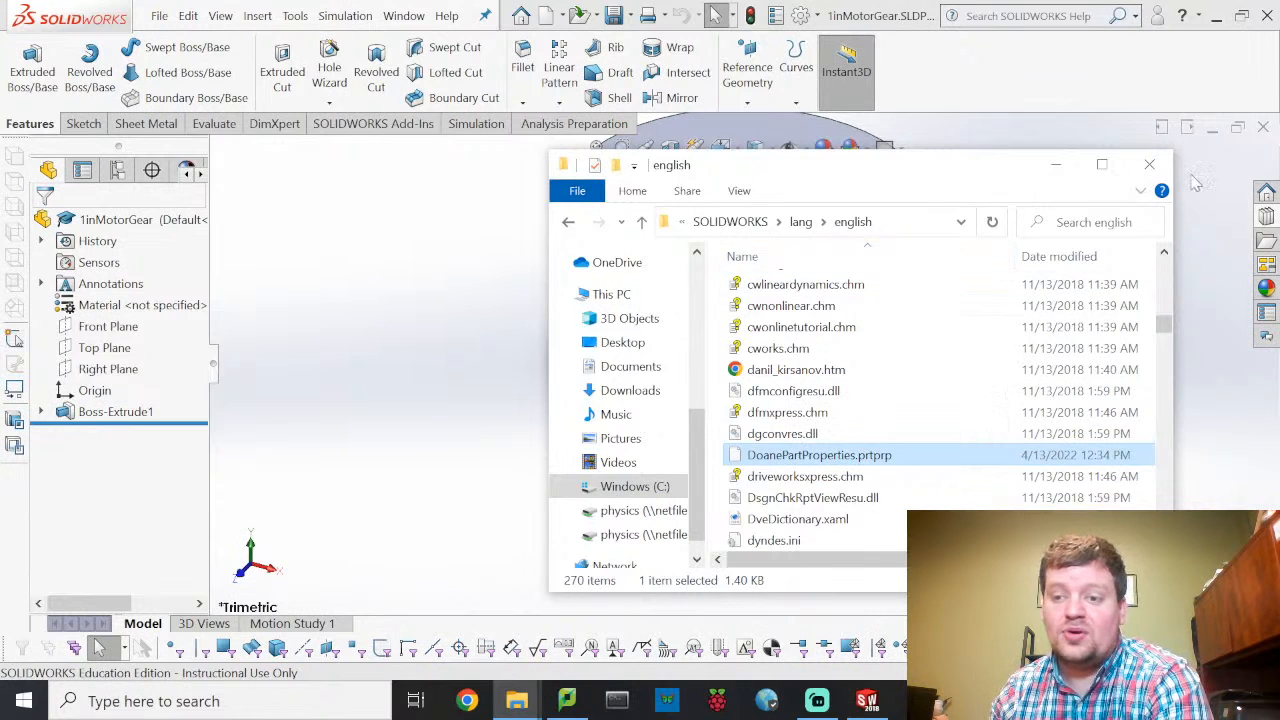
Step: Return to the motor gear part in SOLIDWORKS, show its custom properties form and activate the Part Number field
left_click(1214, 361)
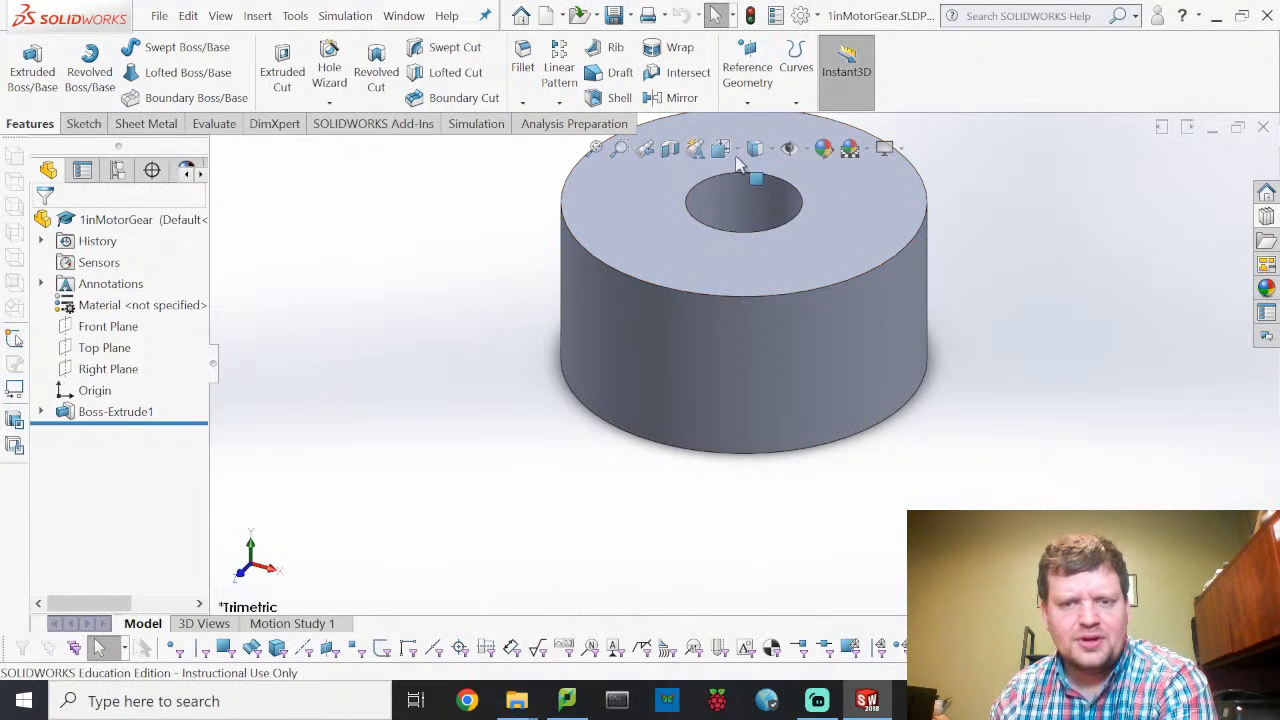
left_click(1268, 318)
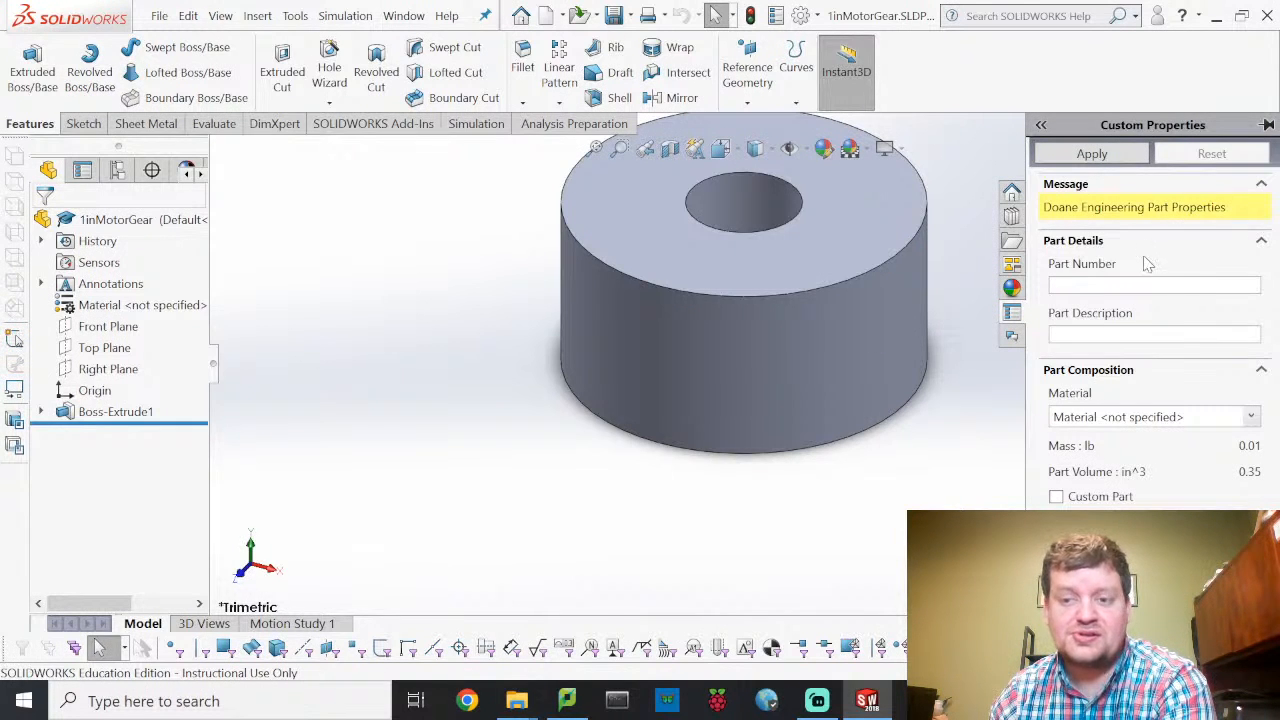
left_click(1151, 285)
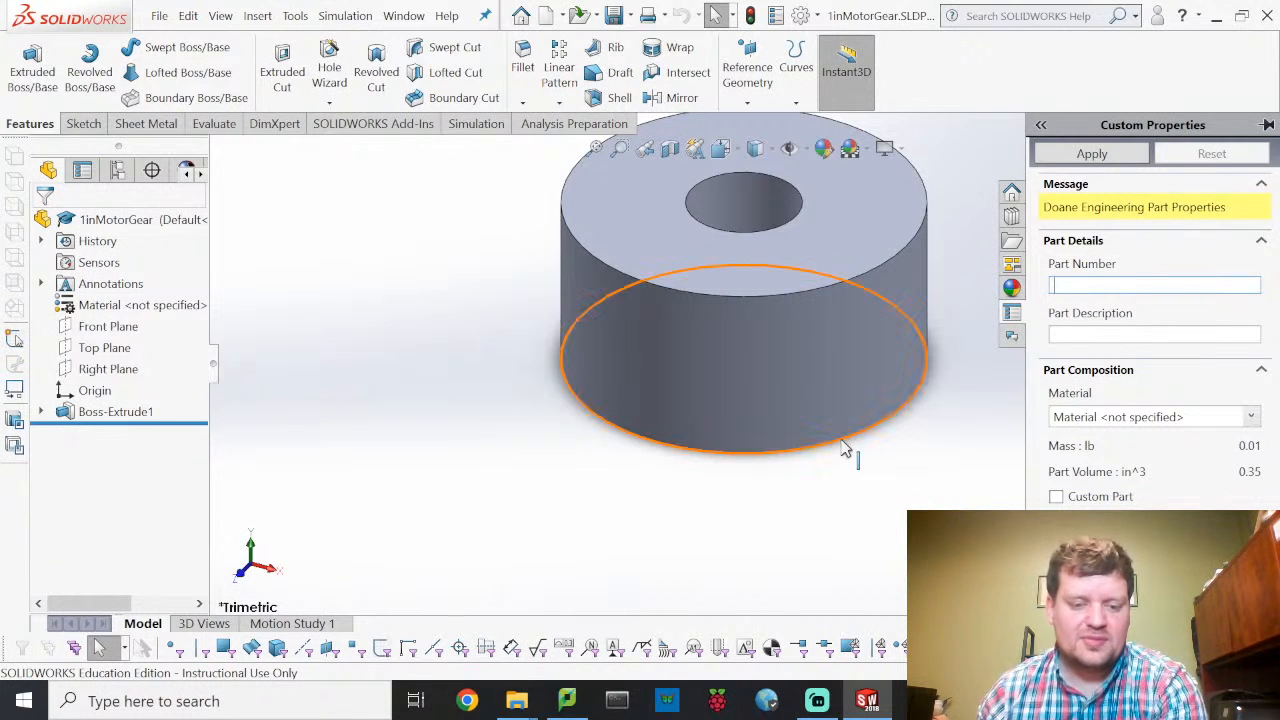
Step: Switch to File Explorer, go up to the Vacuum folder and open the Project2 - Process.txt notes
mouse_move(512, 695)
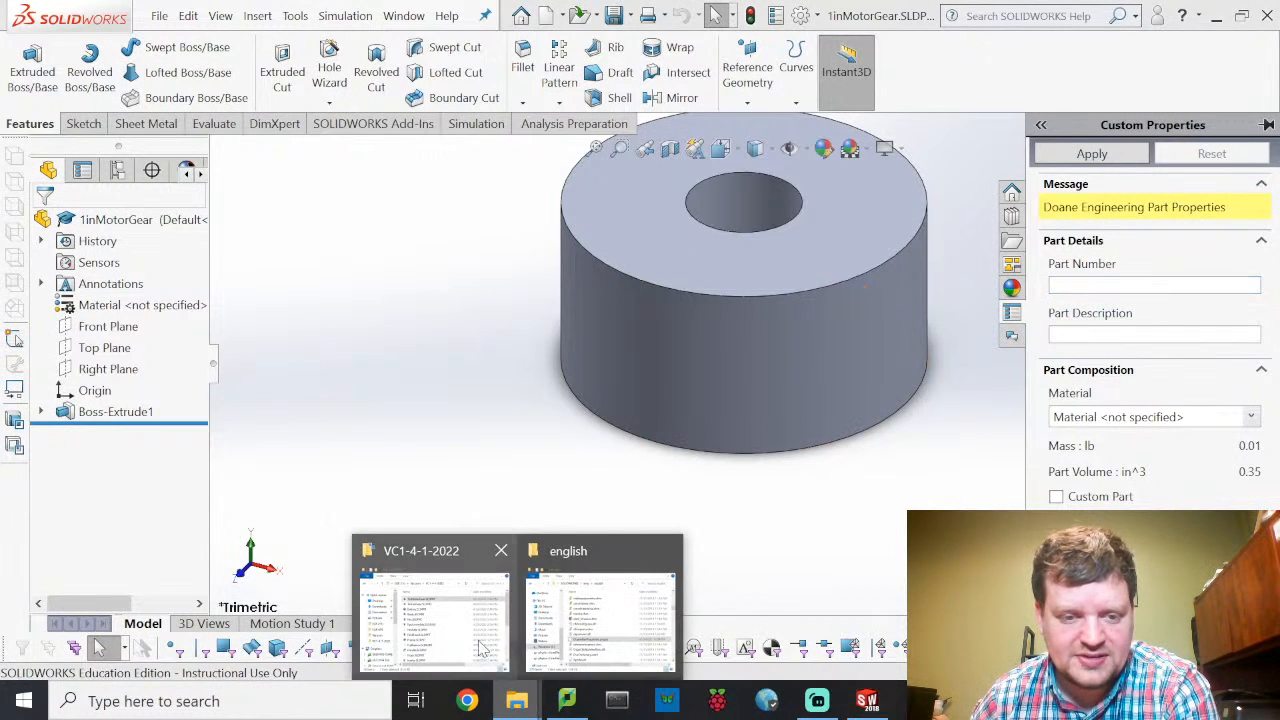
left_click(490, 600)
left_click(331, 96)
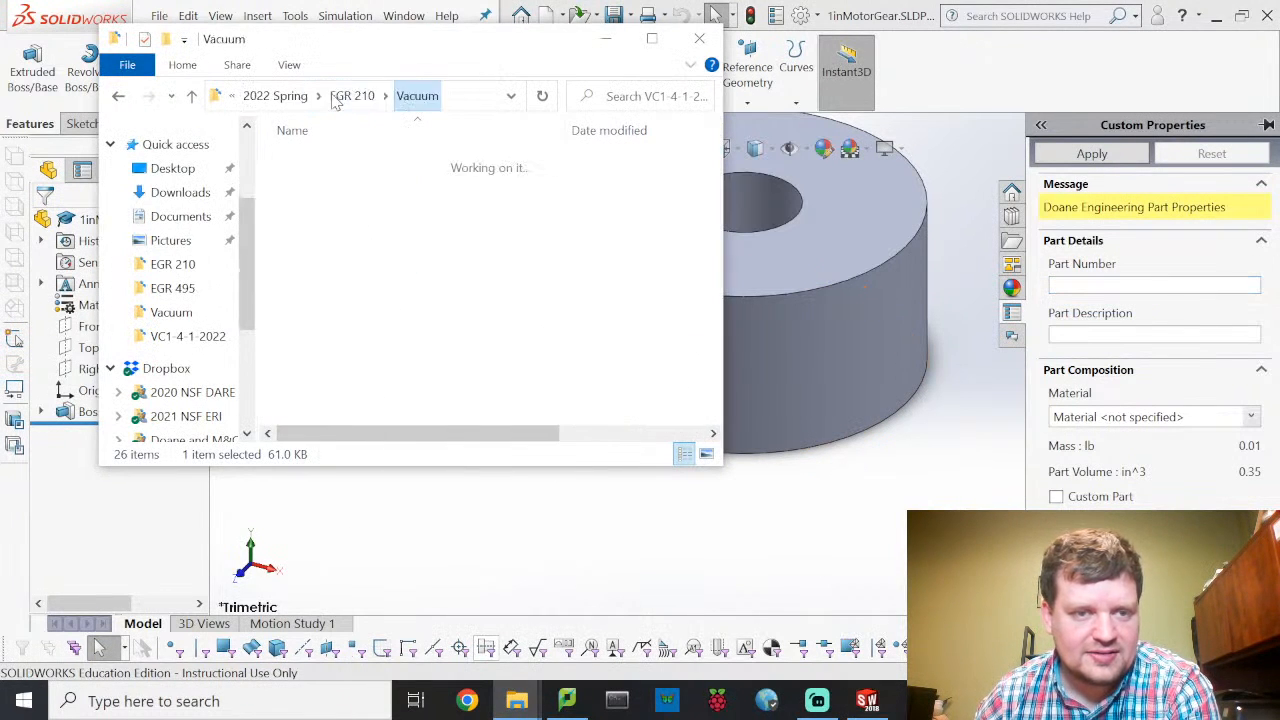
left_click(345, 205)
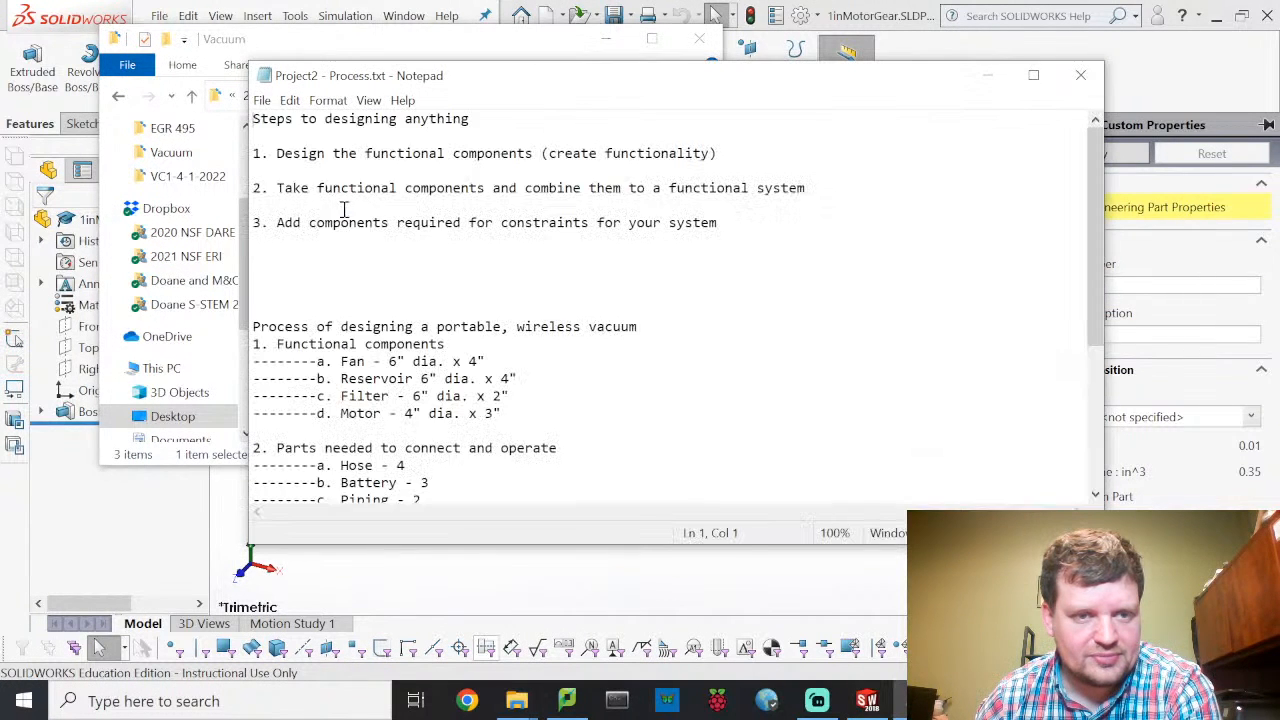
Step: Add the heading "Identifying part numbers" below the constraint components list, separated by blank lines
scroll(471, 354, "down", 5)
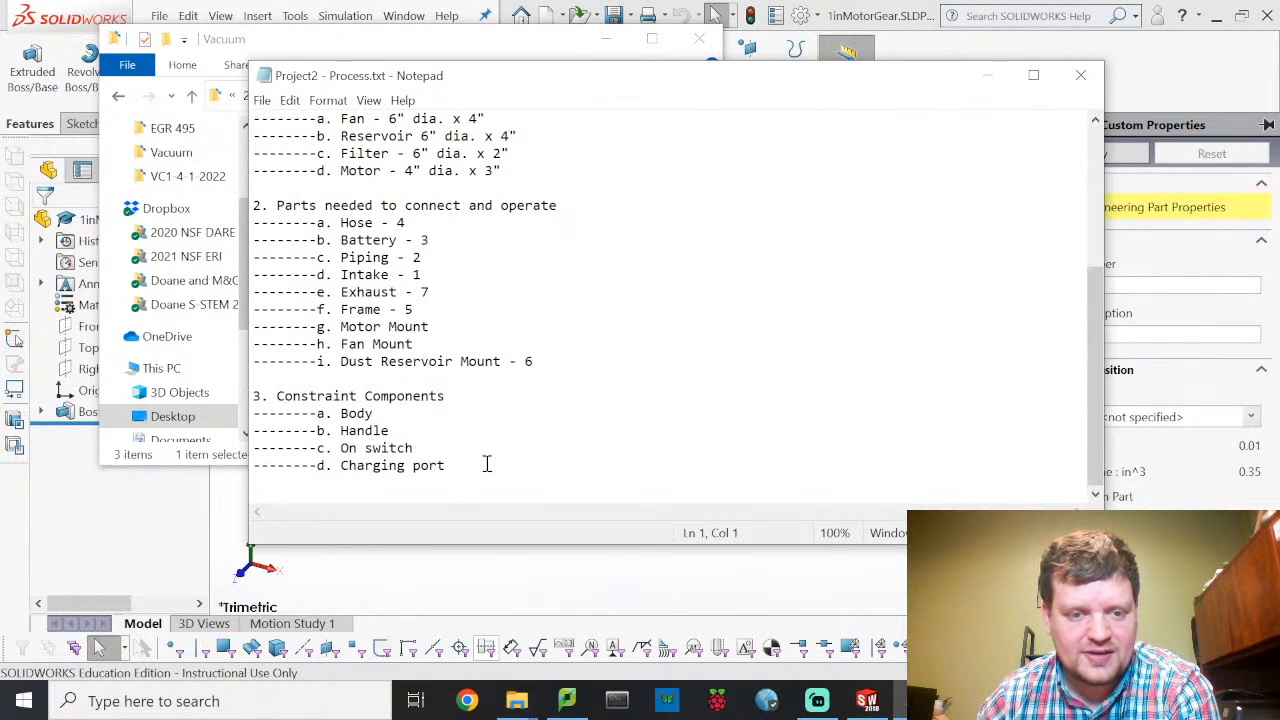
left_click(579, 484)
key("Return")
key("Return")
key("Return")
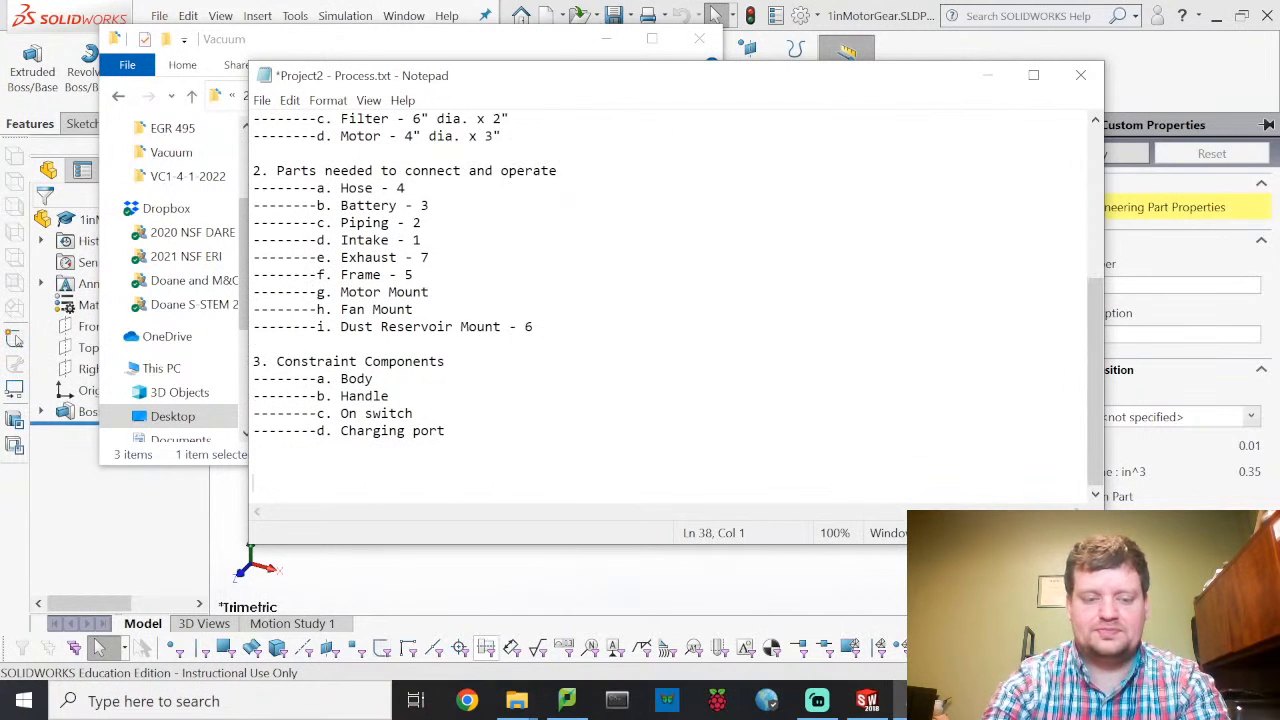
type("Identifyin")
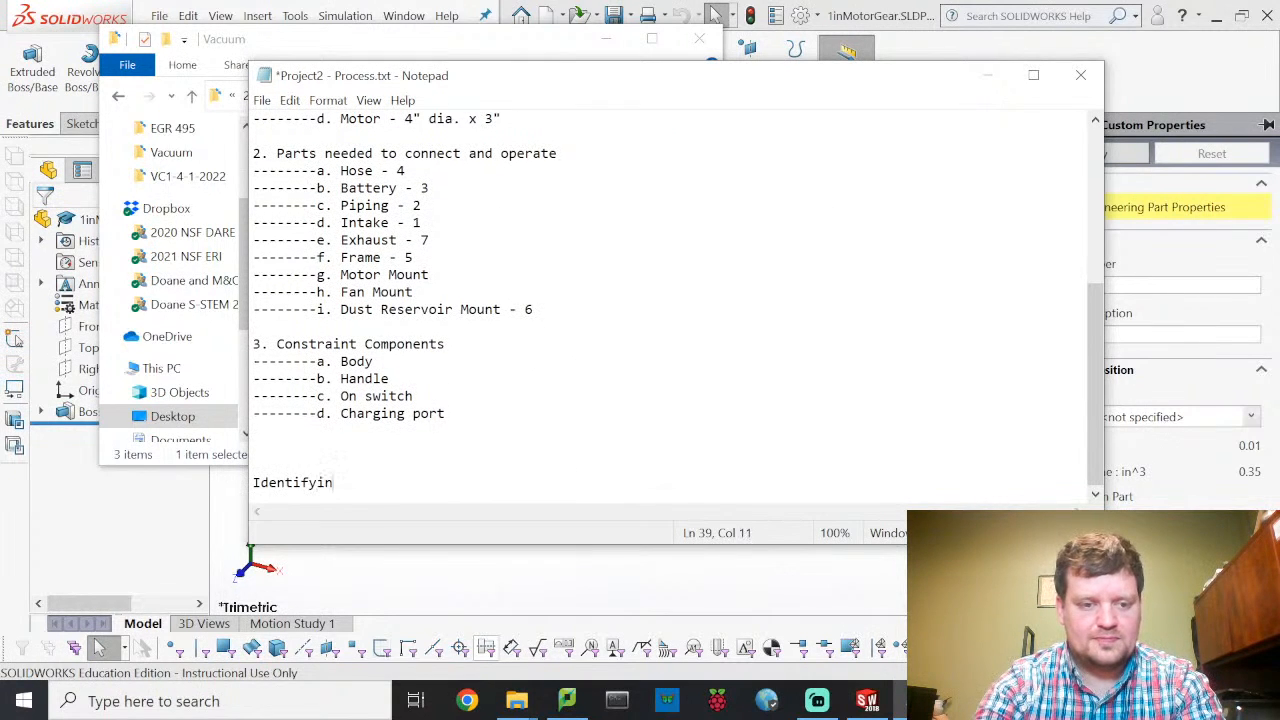
type("g part numbers")
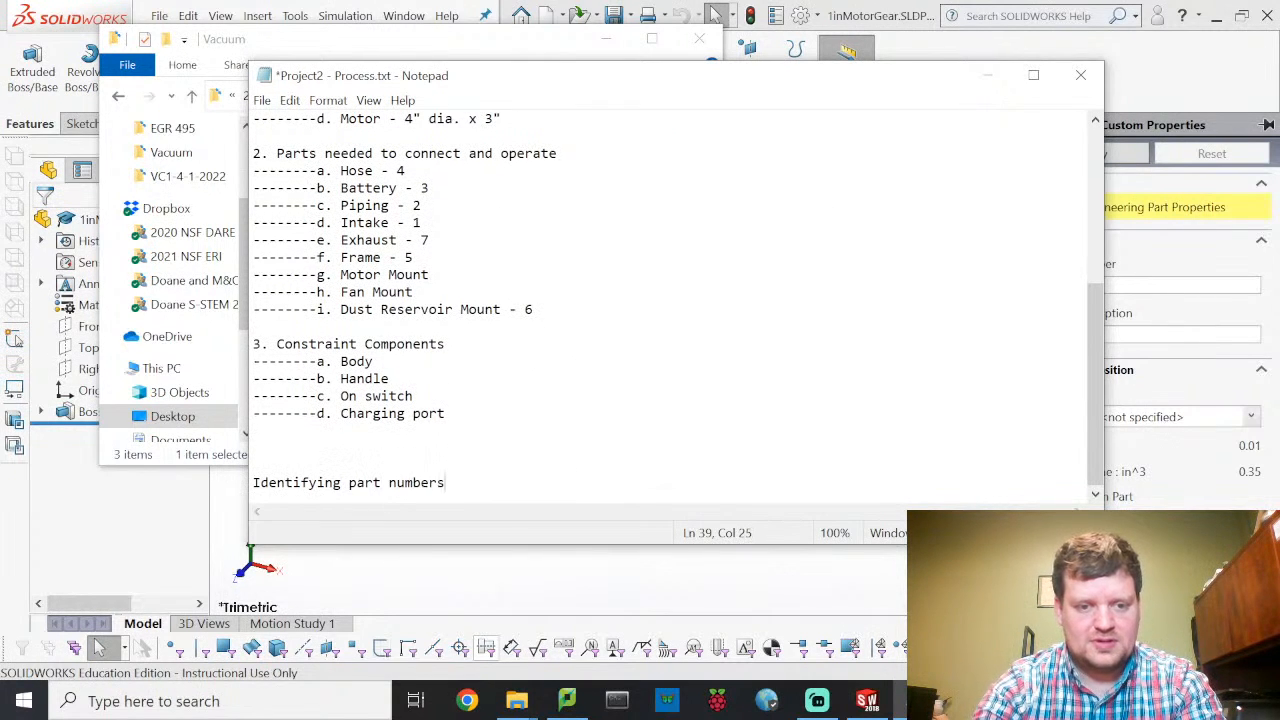
Step: Add the line "If the part starts with:" under the "Identifying part numbers" heading
key("Return")
type("I")
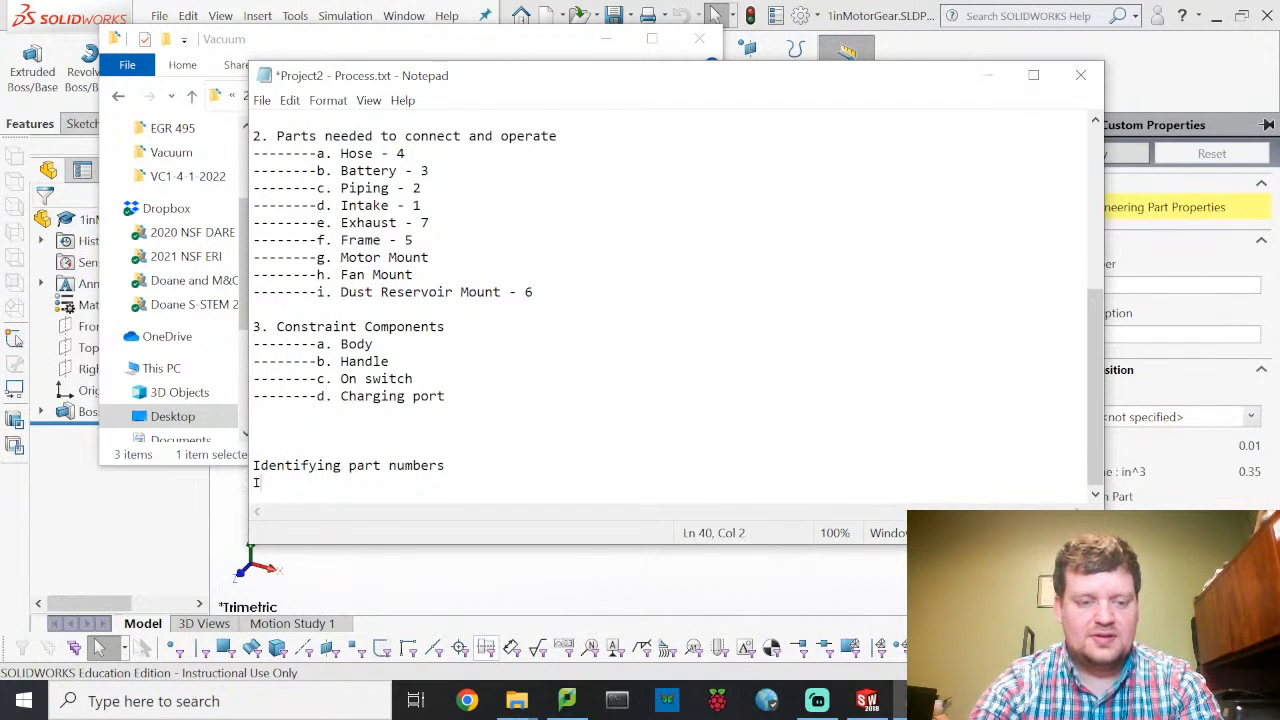
type("f the part starts with:")
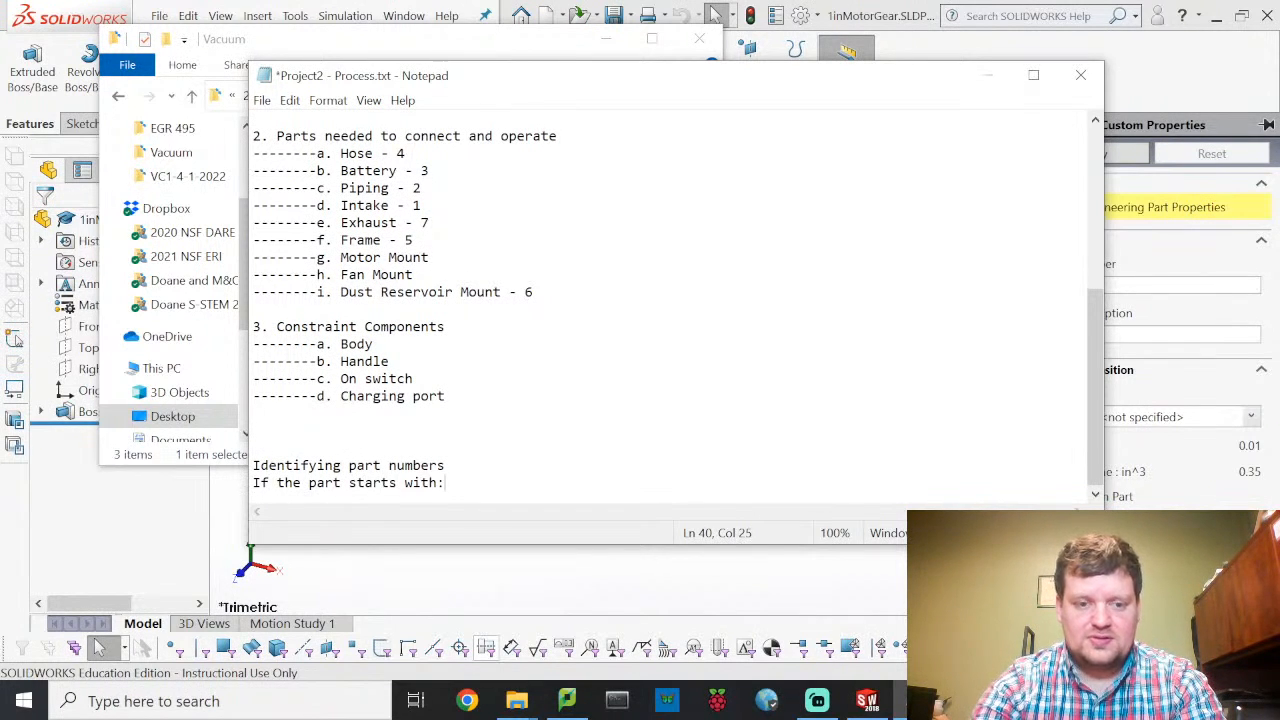
key("Return")
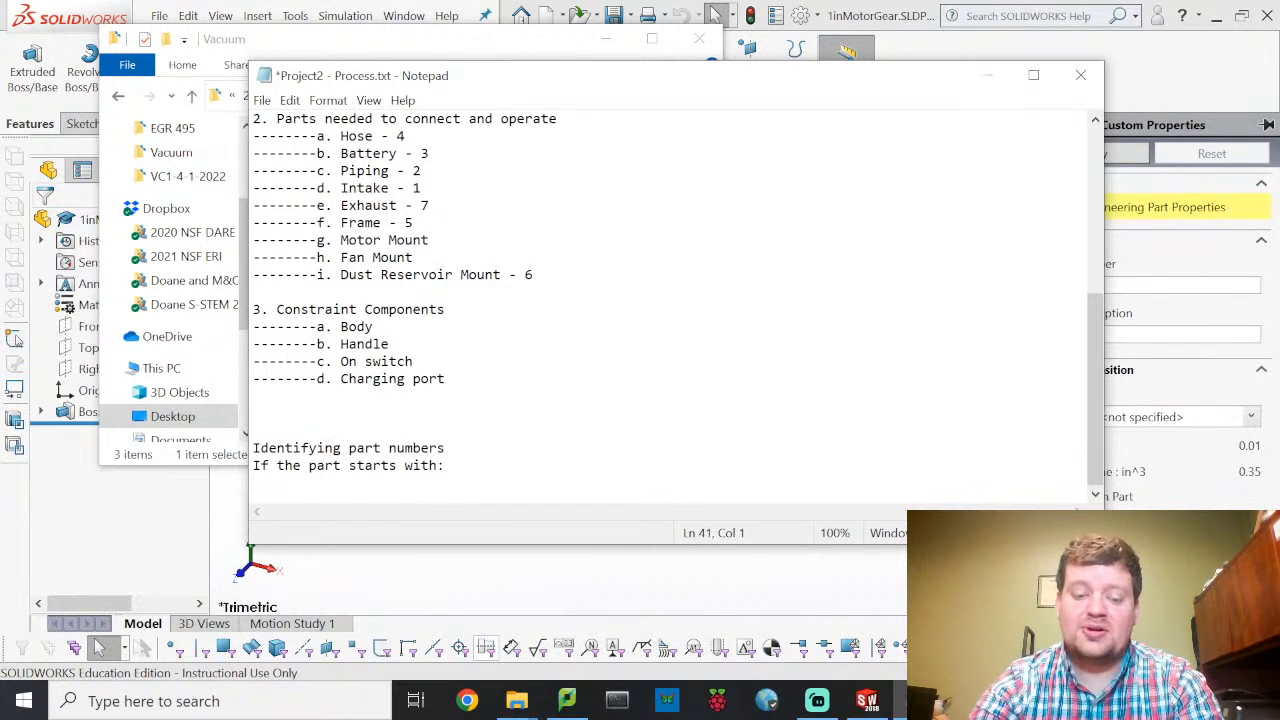
Step: List the part number prefixes on separate lines: "F - Fan assembly" and "M - Motor assembly"
type("F - ")
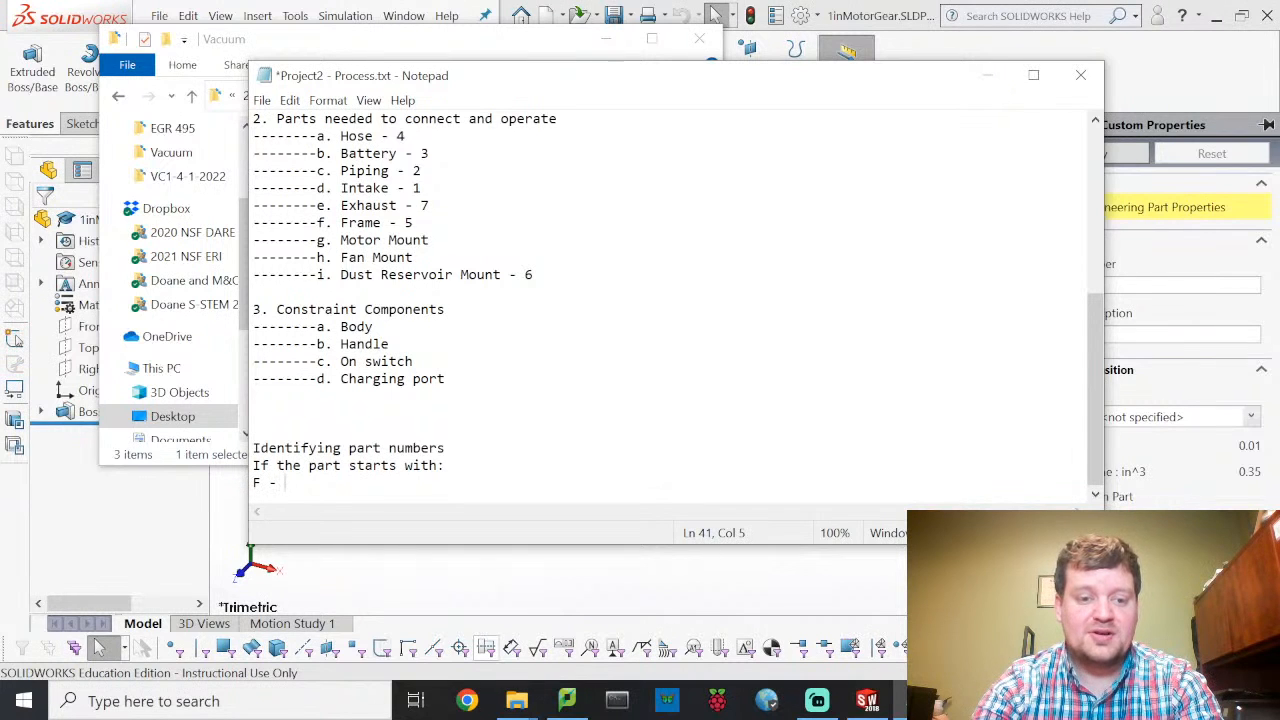
type("Fan assembly")
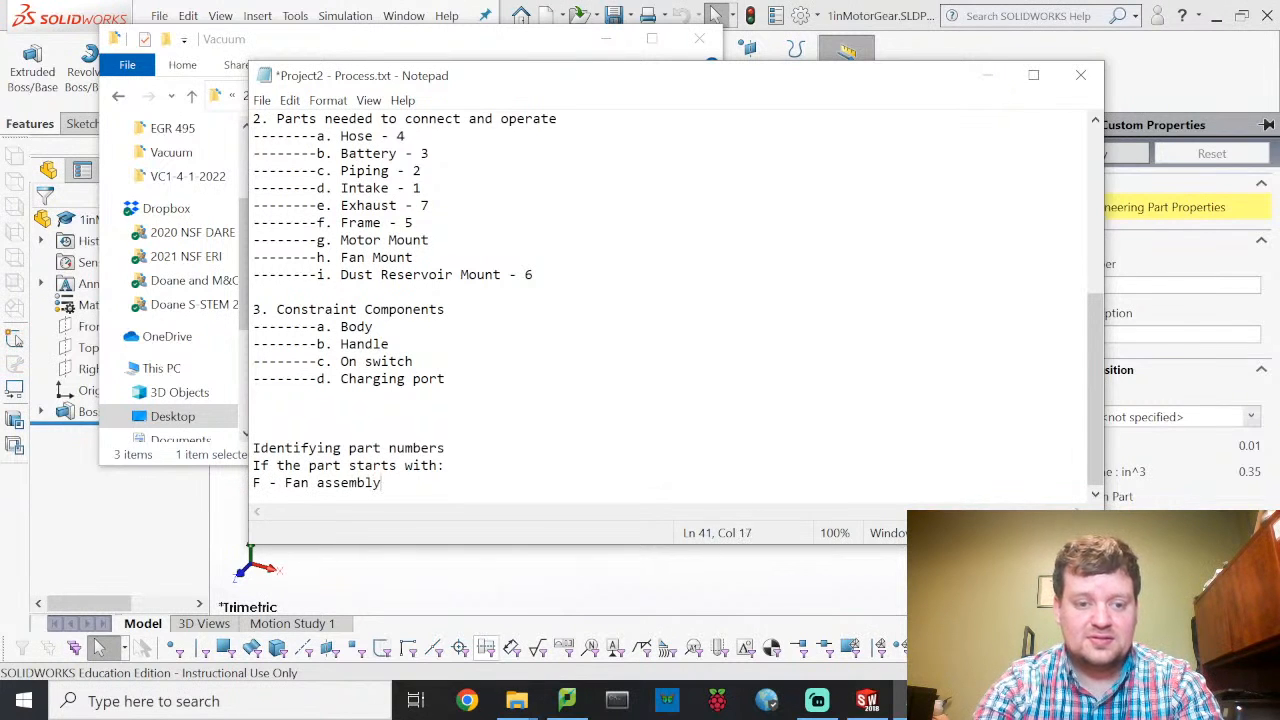
key("Return")
type("M - Motor a")
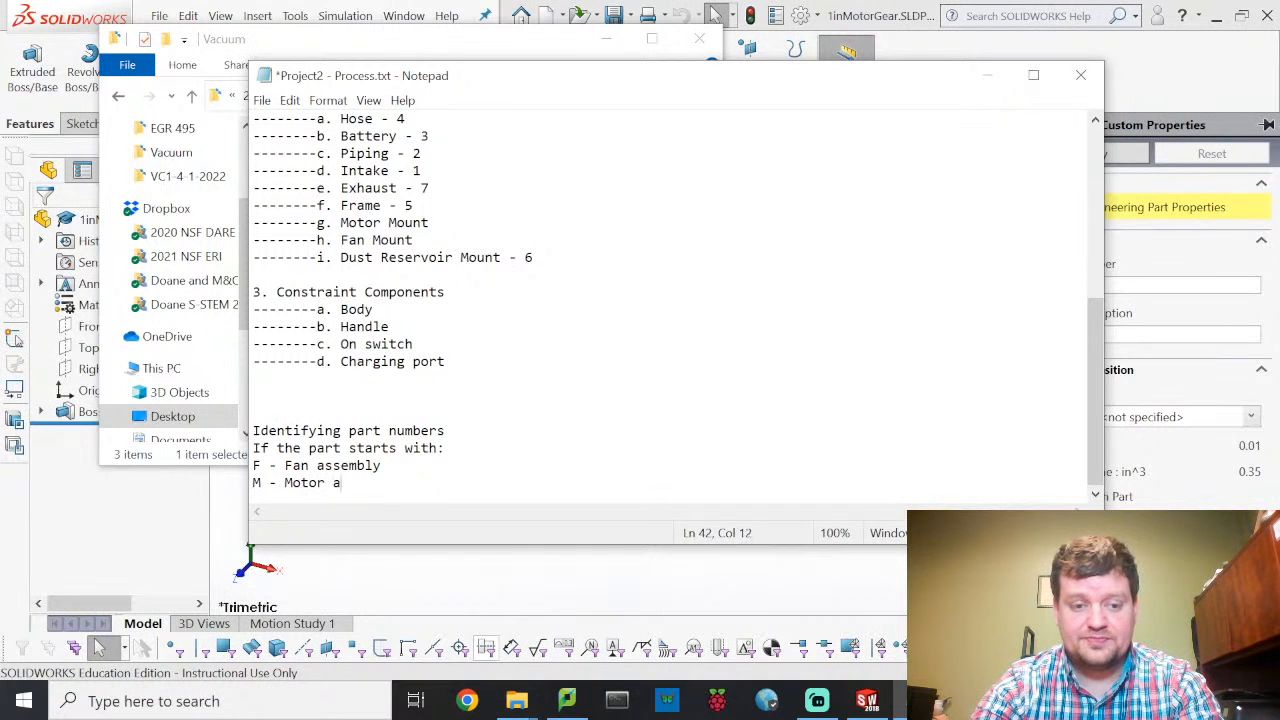
type("ssembly")
key("Return")
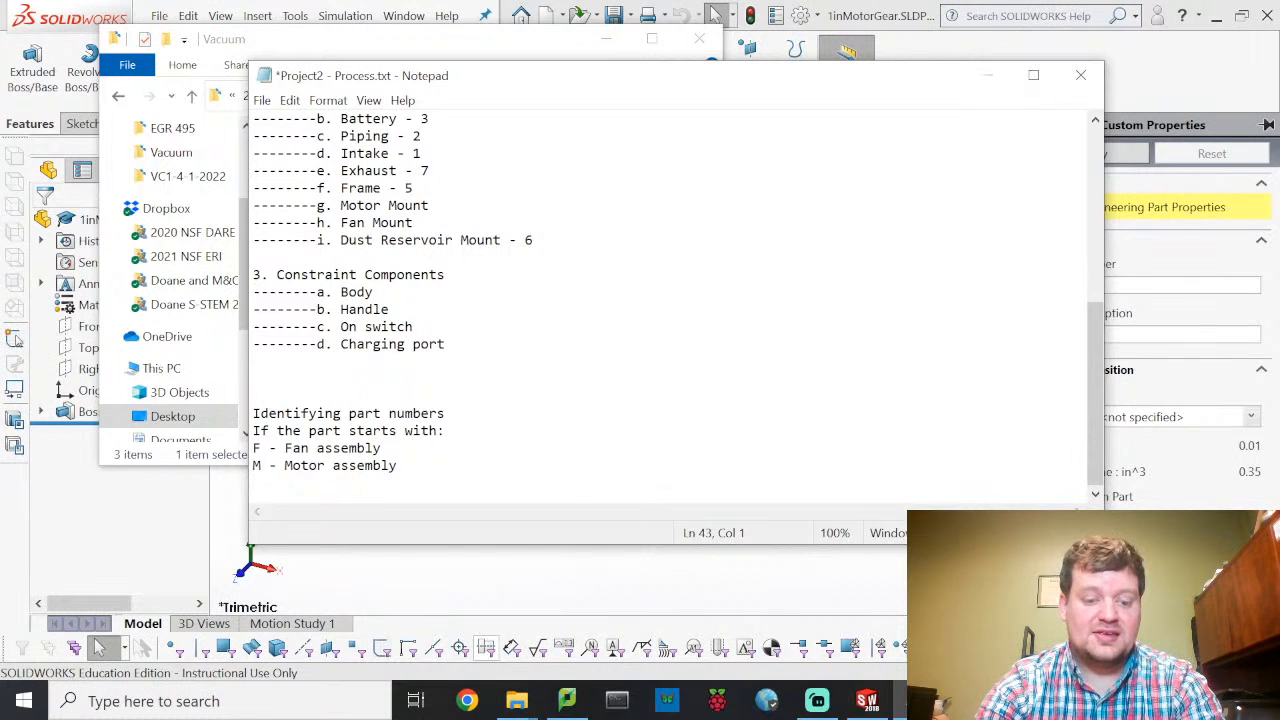
Step: Add the fallback rule "Otherwise, generic part number (P1,P2, etc.)" below the prefix list
type("Oth")
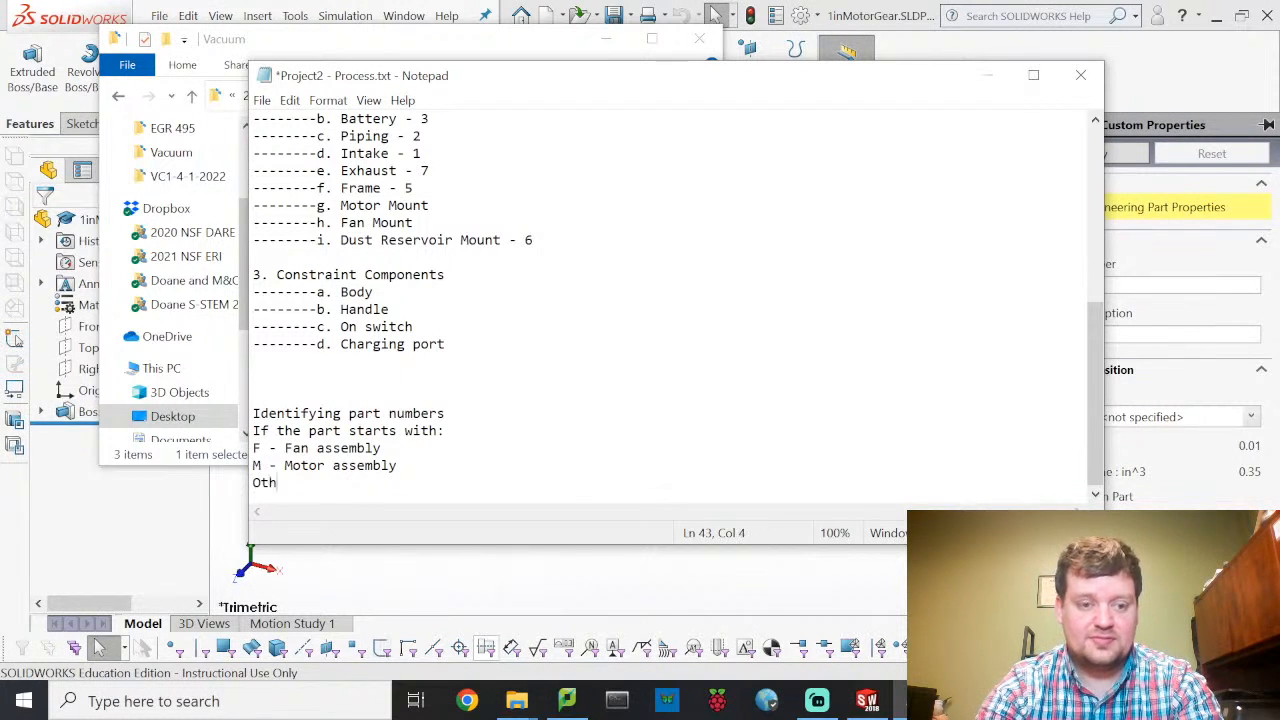
type("erwise, general")
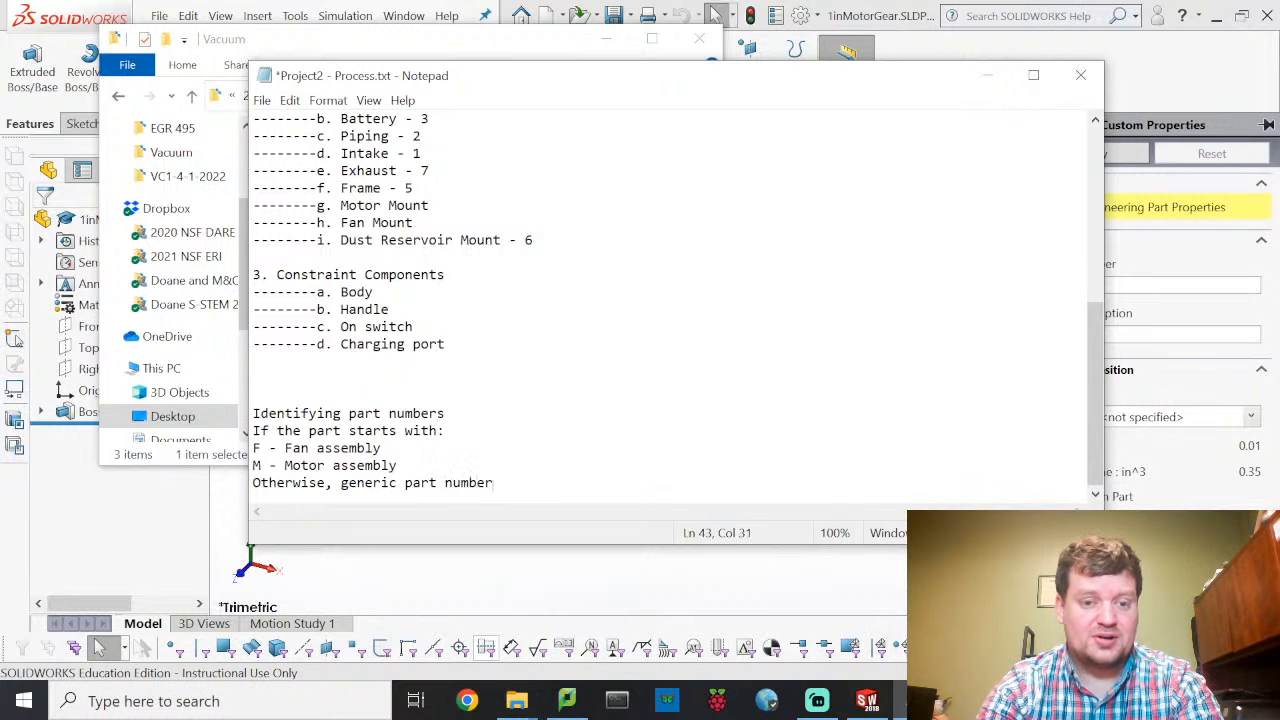
type("(P1")
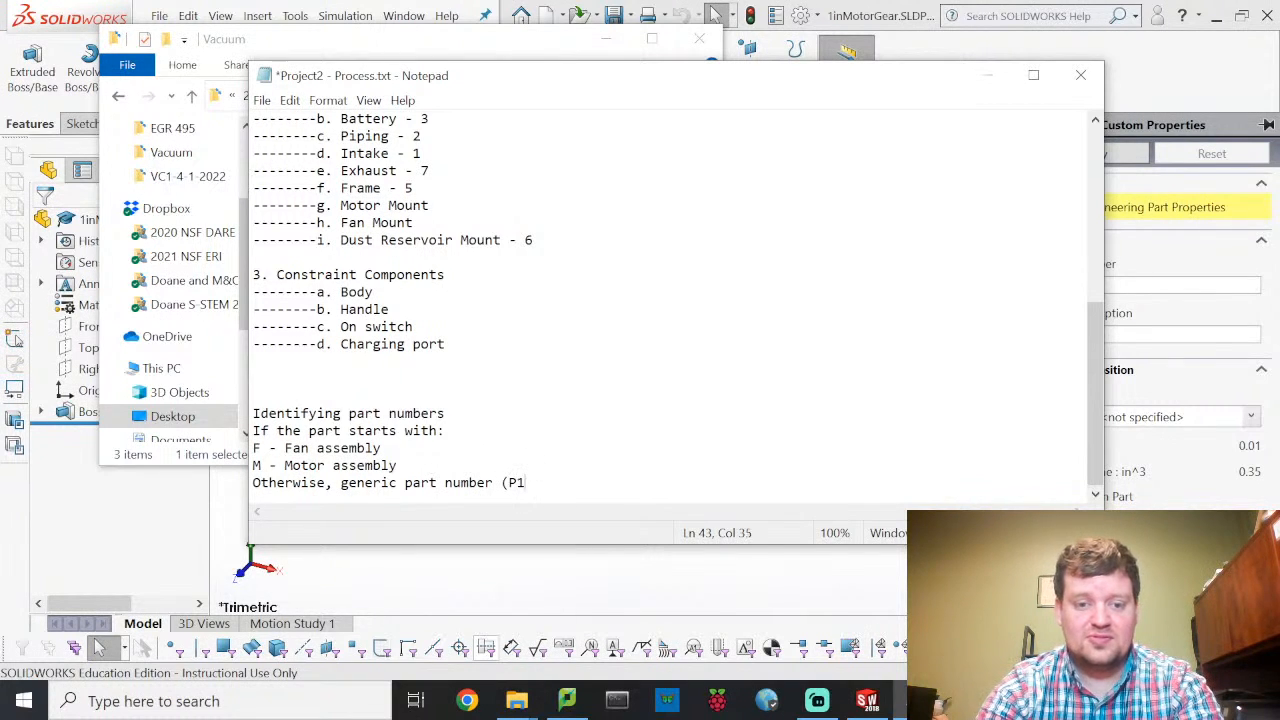
type(",P2, etc.")
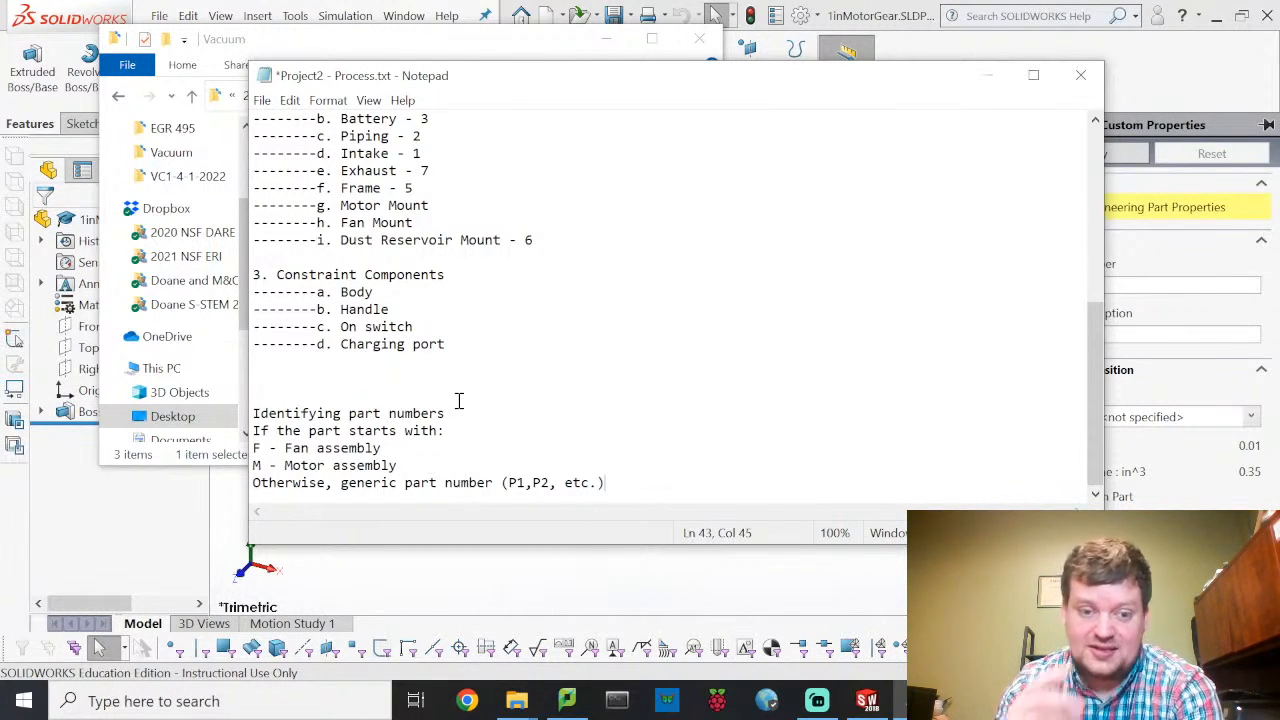
Step: Switch back to SOLIDWORKS and enter part number M0003 and description "1-inch spur gear" in the motor gear's custom properties
left_click(1250, 60)
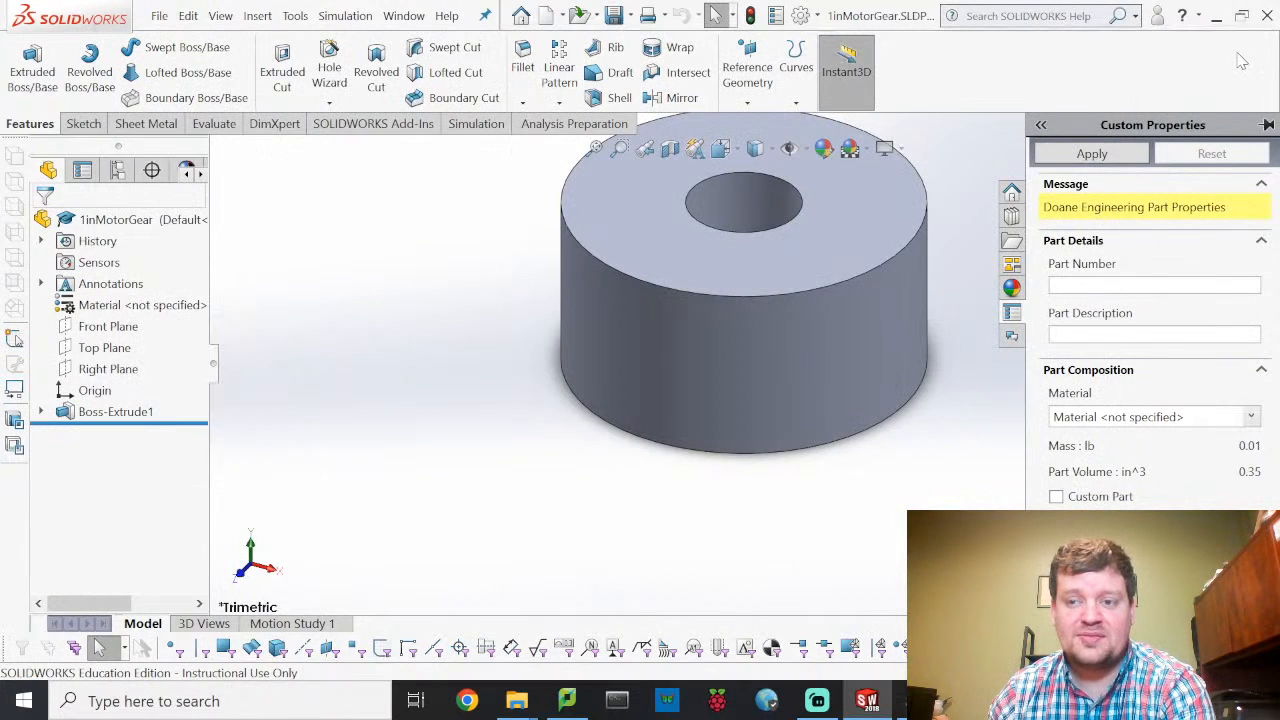
left_click(1174, 287)
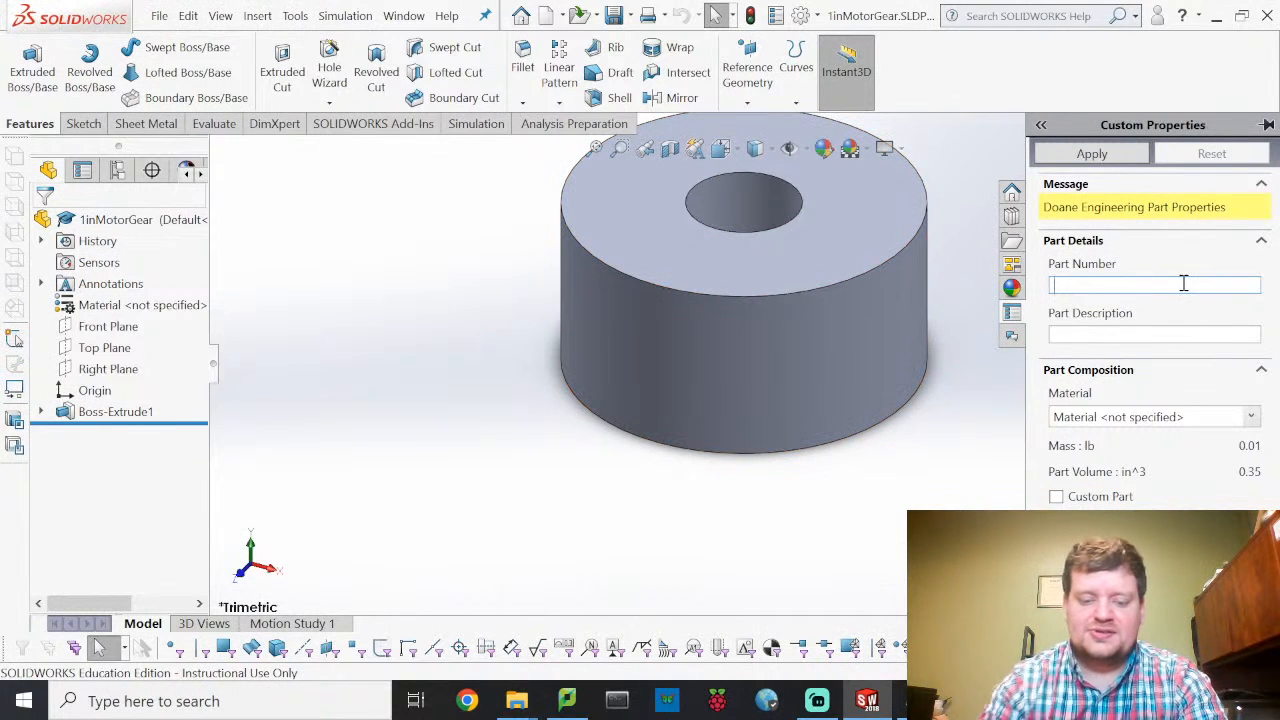
type("M000")
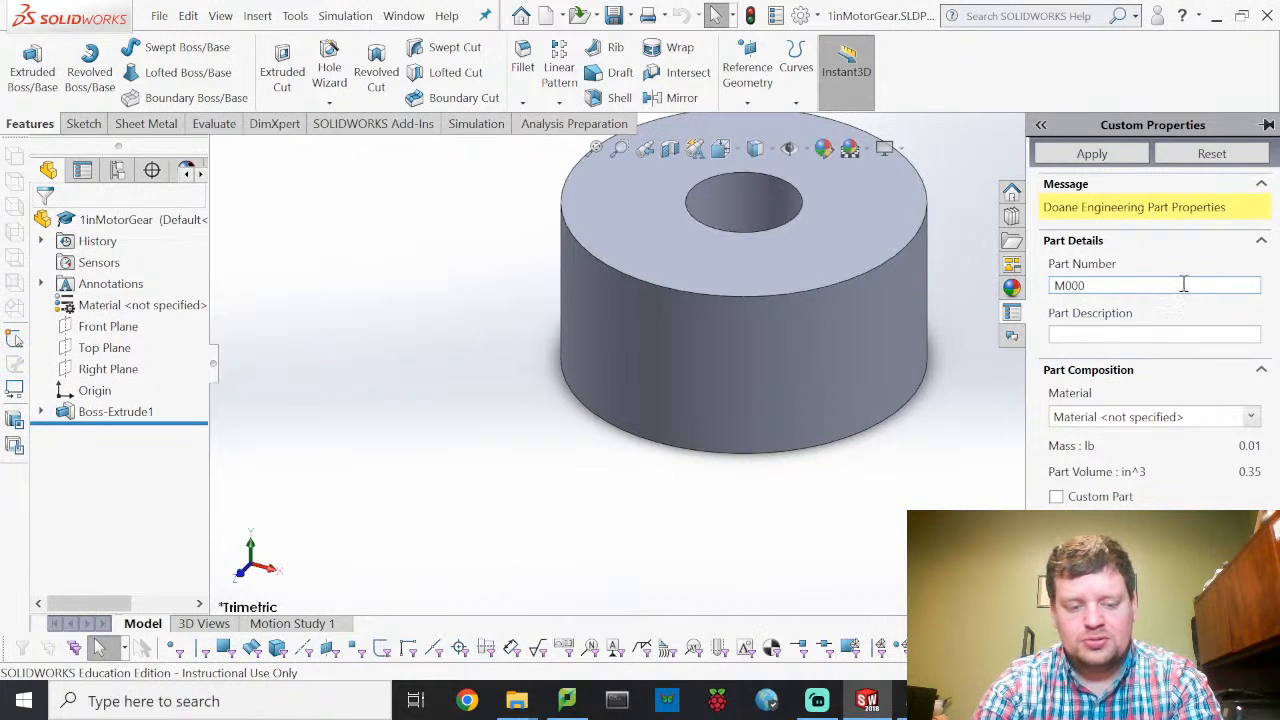
type("4")
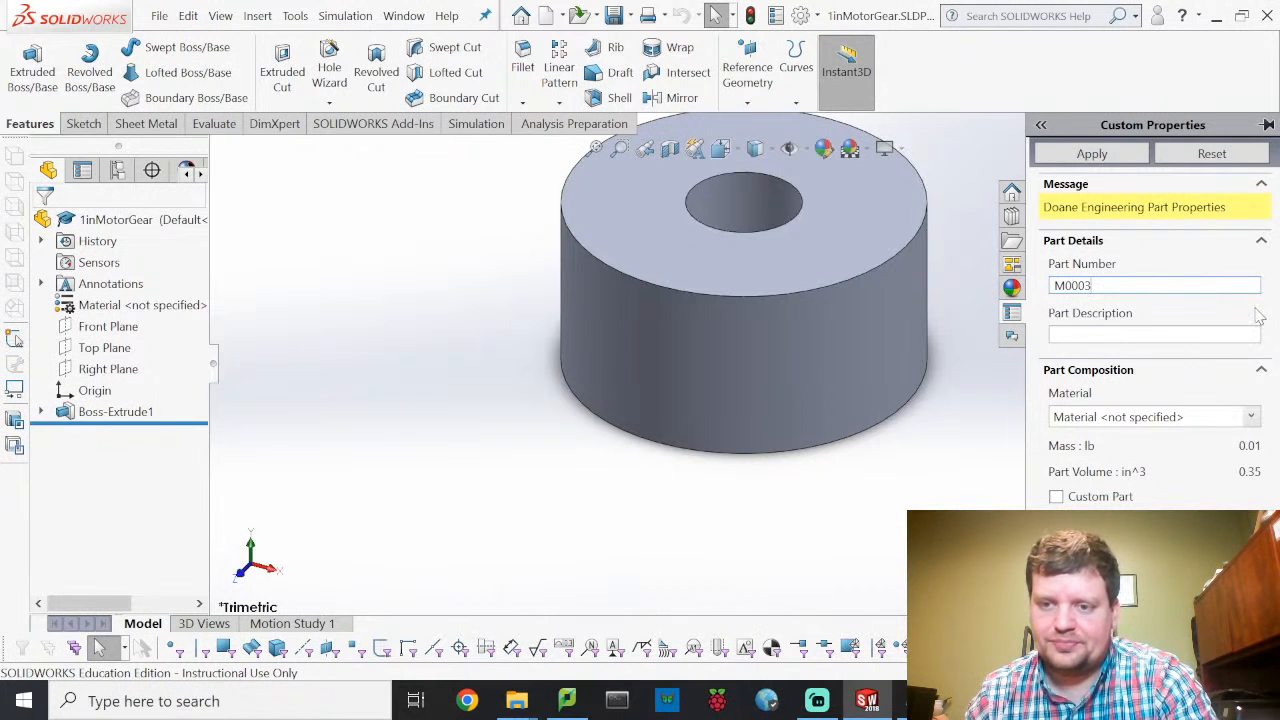
left_click(1209, 332)
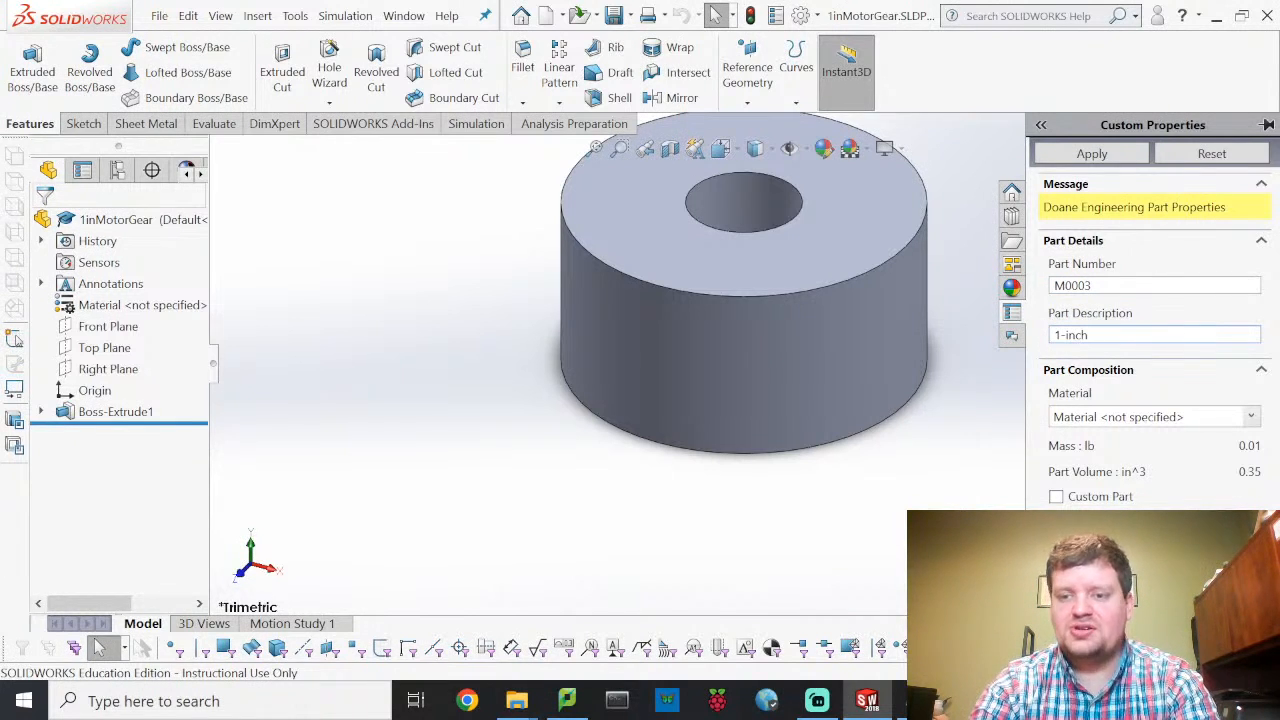
type("1-inch spur gear")
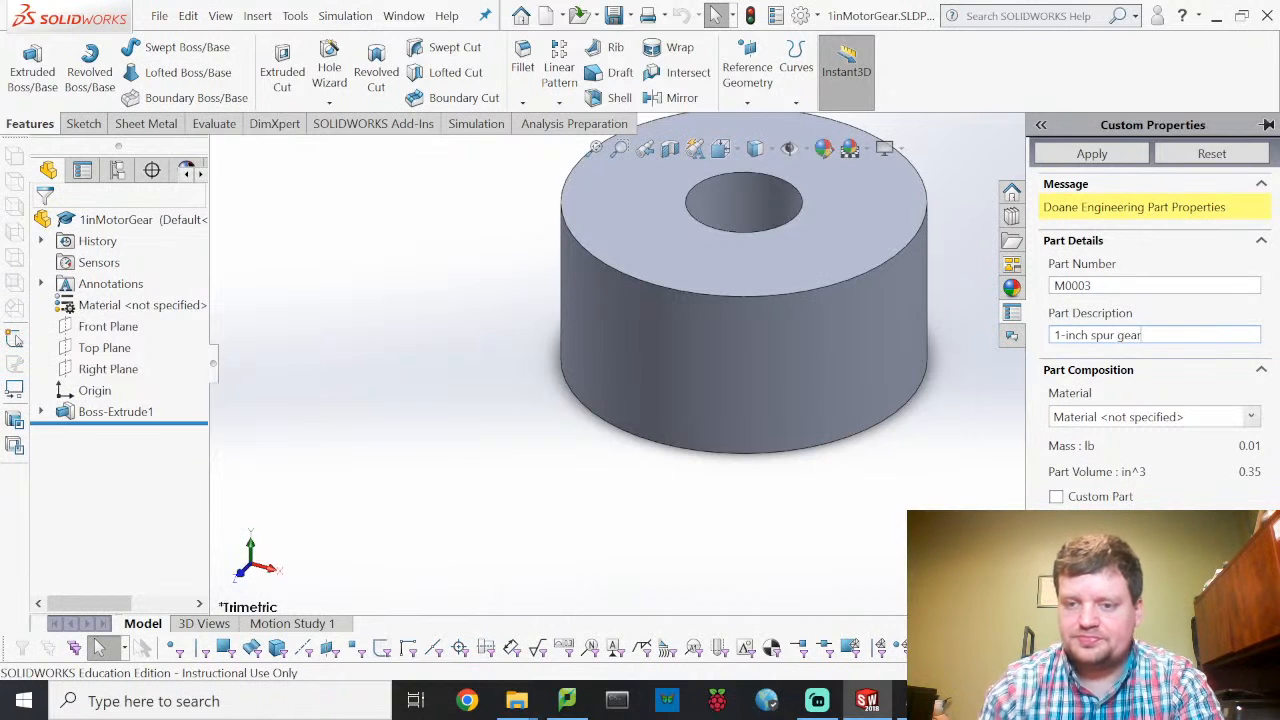
Step: Set the gear's material to Cast Alloy Steel and save the custom property changes
left_click(1251, 417)
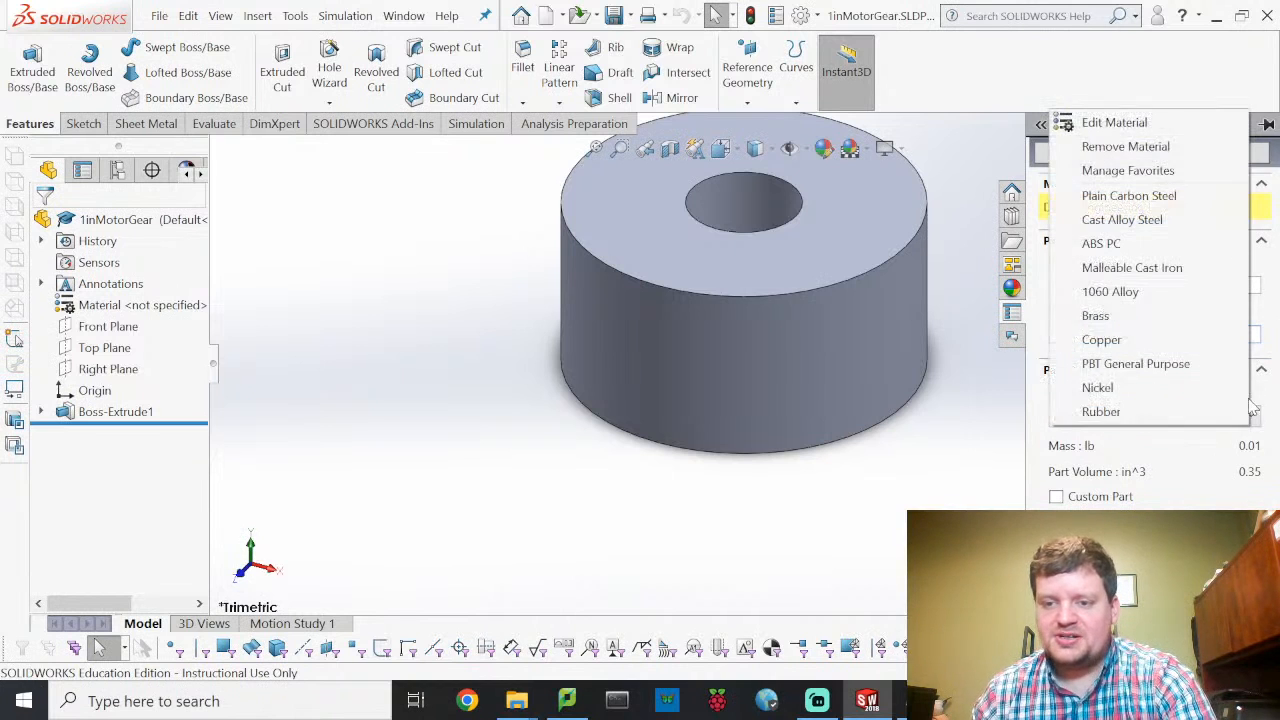
left_click(1163, 219)
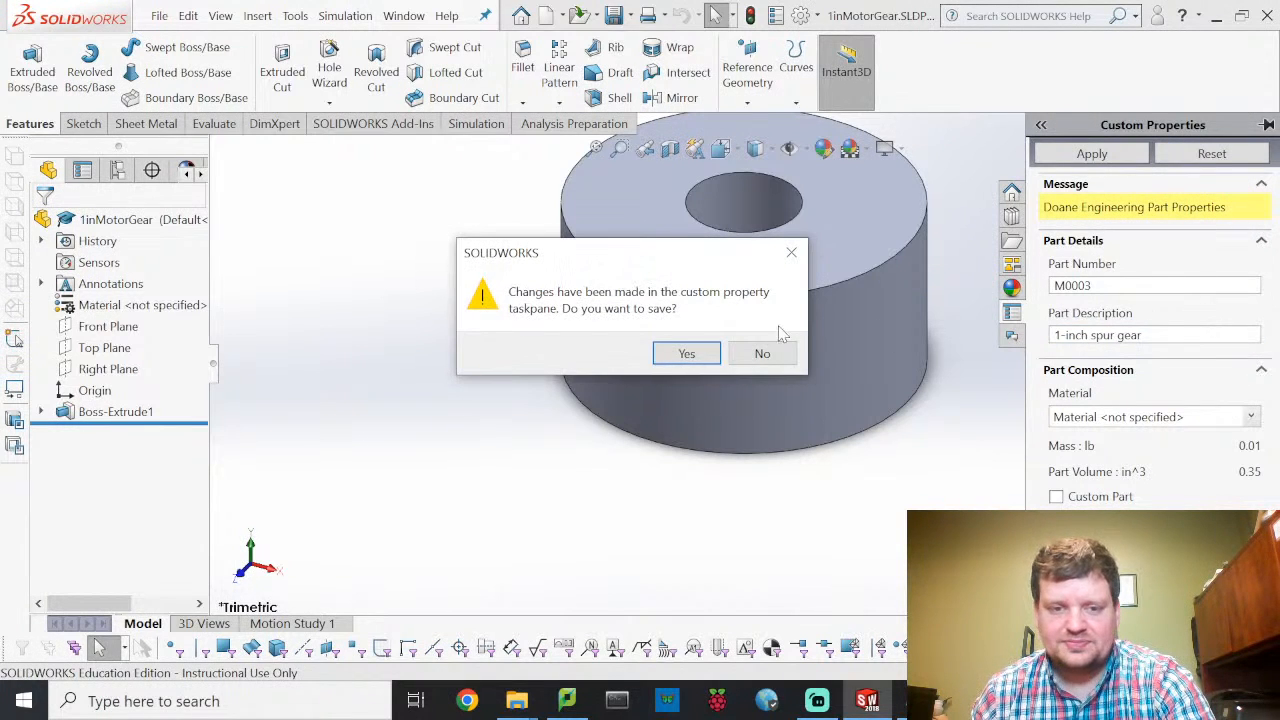
left_click(690, 354)
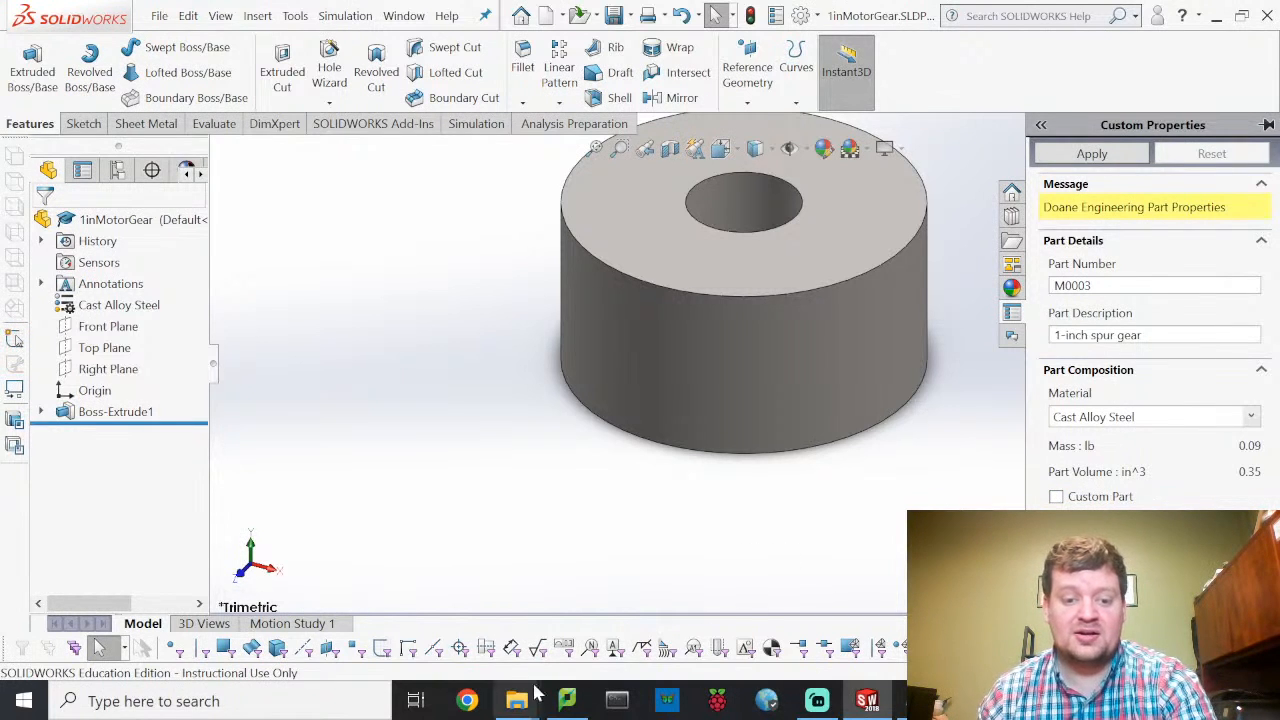
Step: Switch to Chrome, open grainger.com and search the store for "1 in. spur gear"
left_click(468, 703)
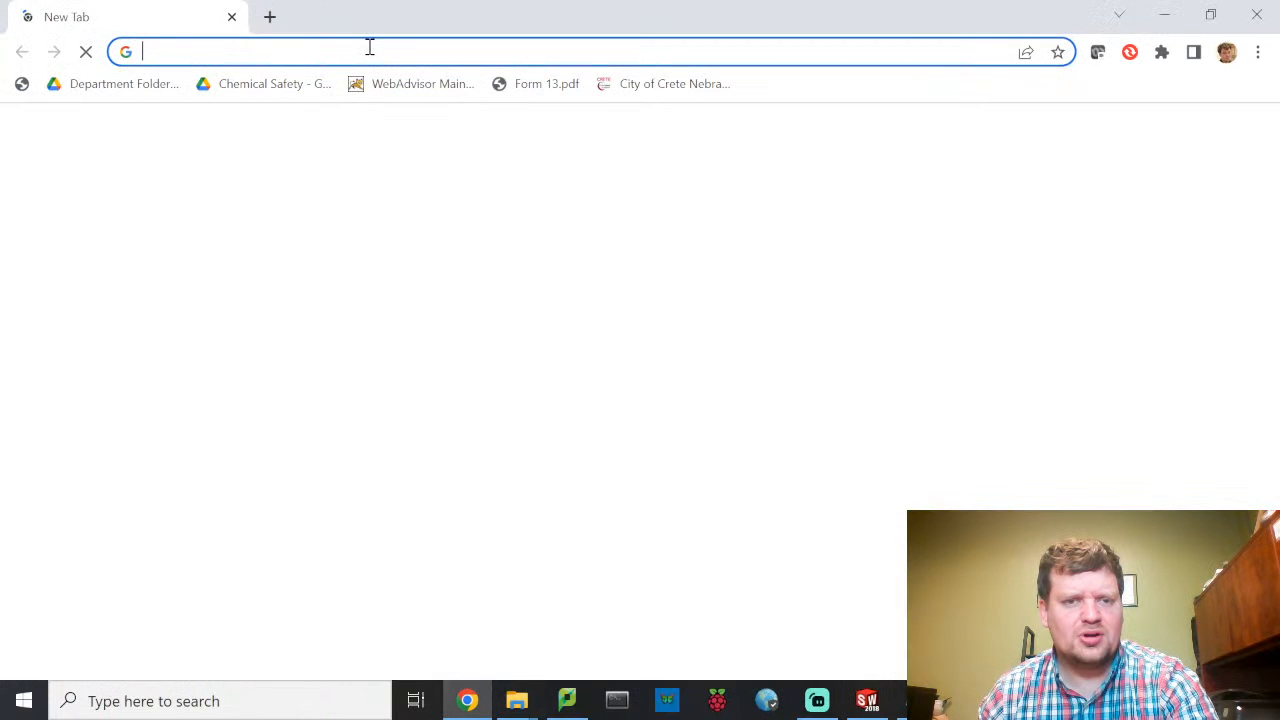
type("grainger.com")
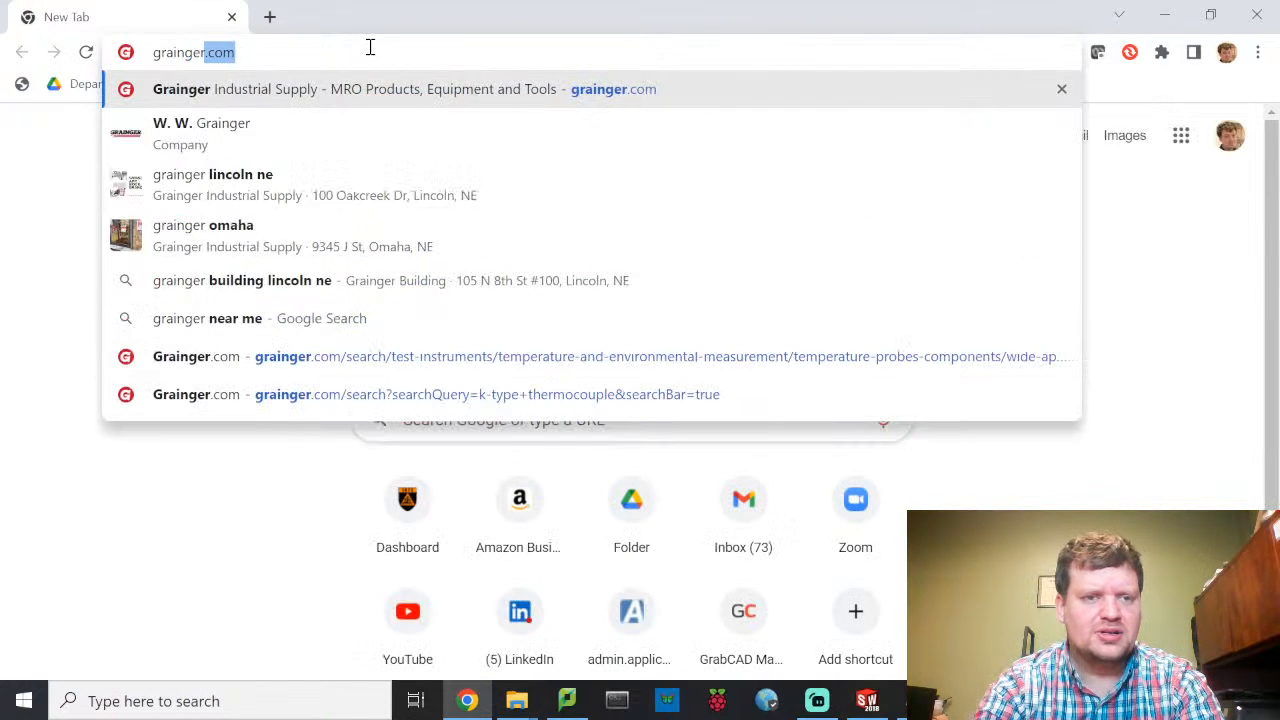
key("Return")
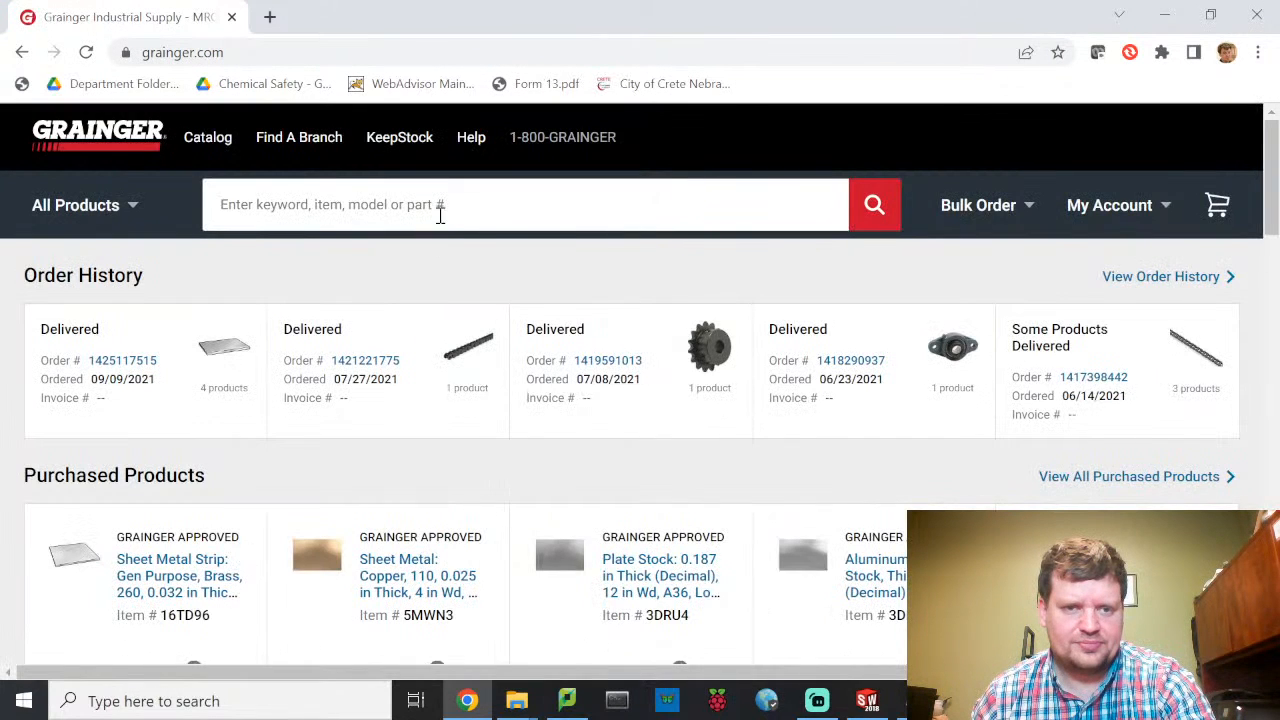
left_click(440, 215)
type("1 in")
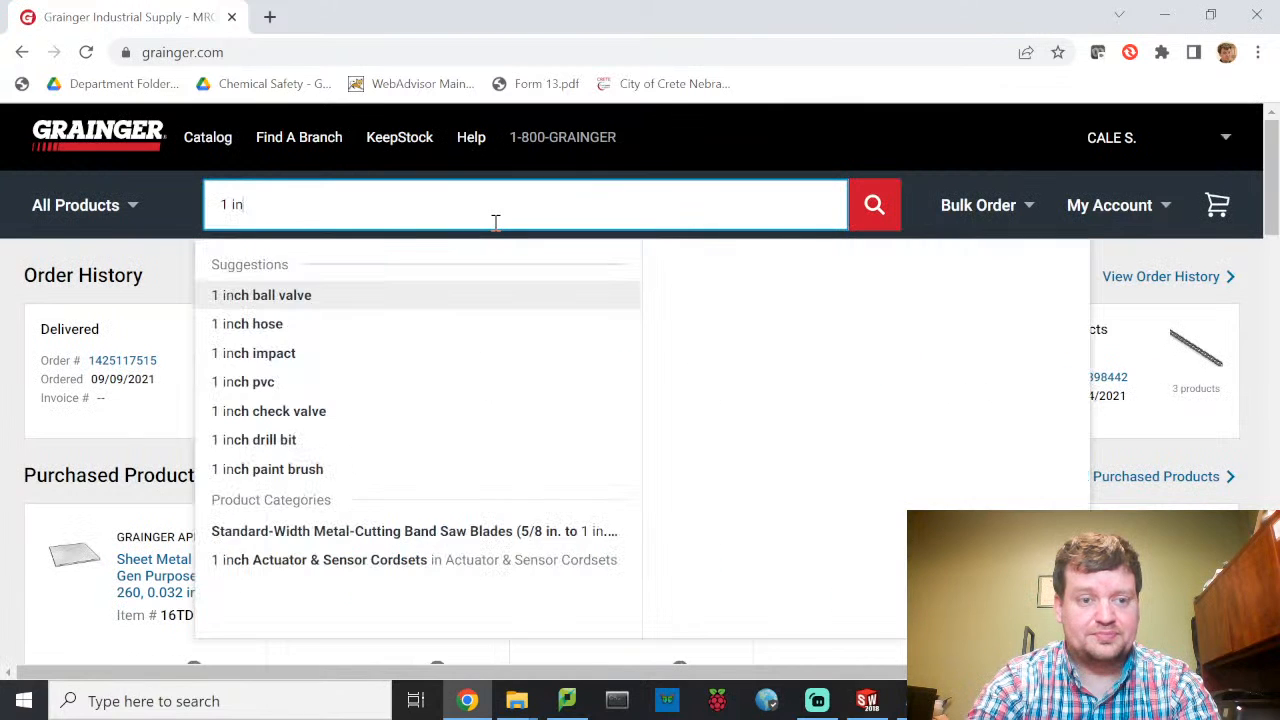
type(". spur gear")
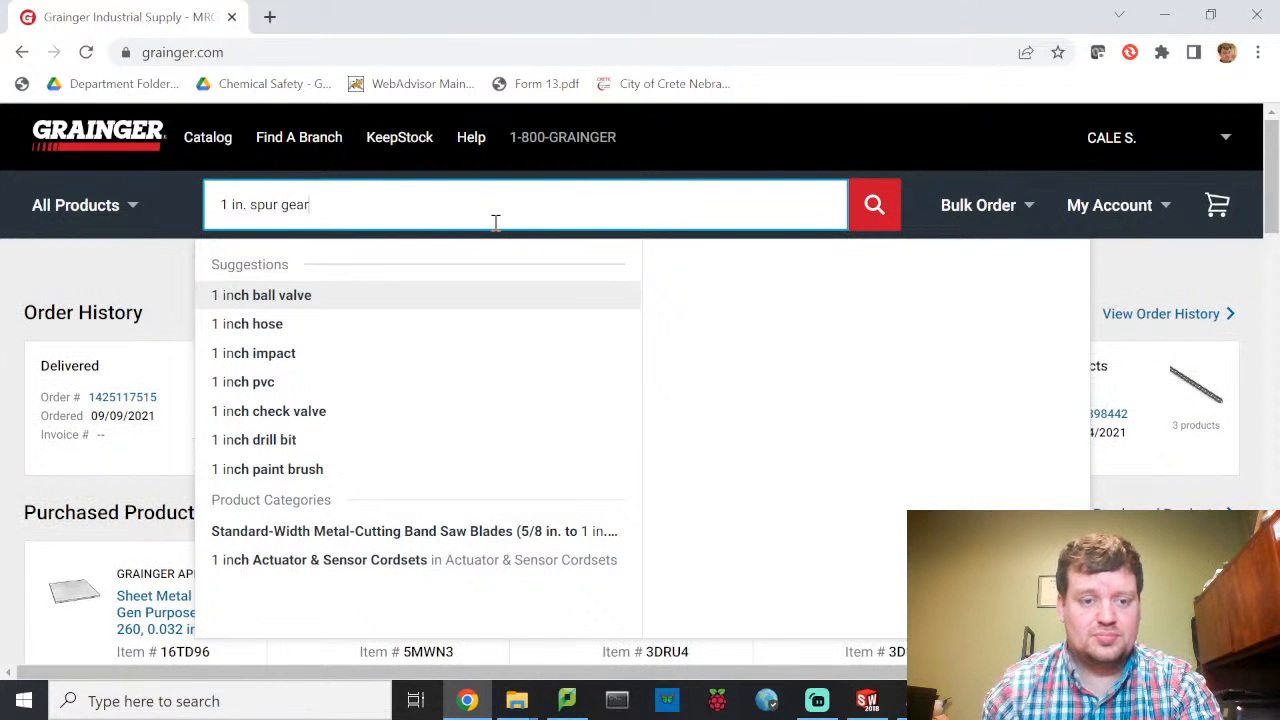
key("Return")
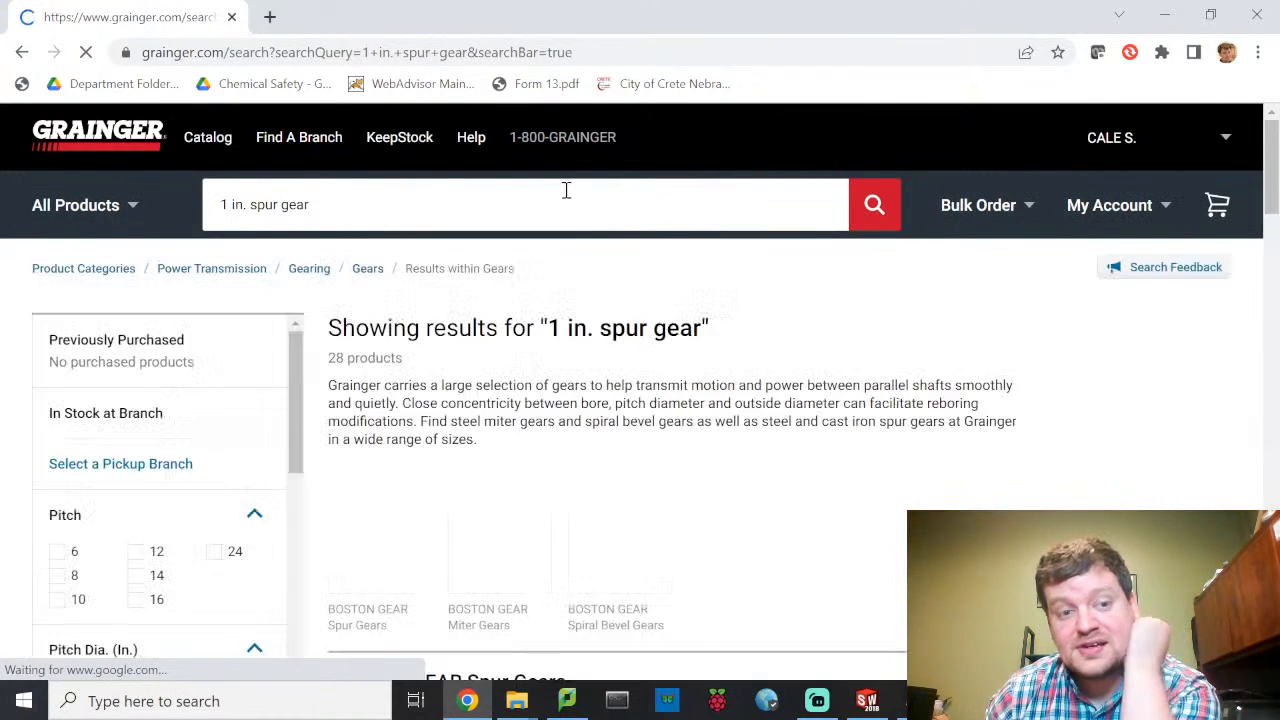
Step: Examine the spur, miter and spiral bevel gear listings in the search results
scroll(633, 330, "down", 3)
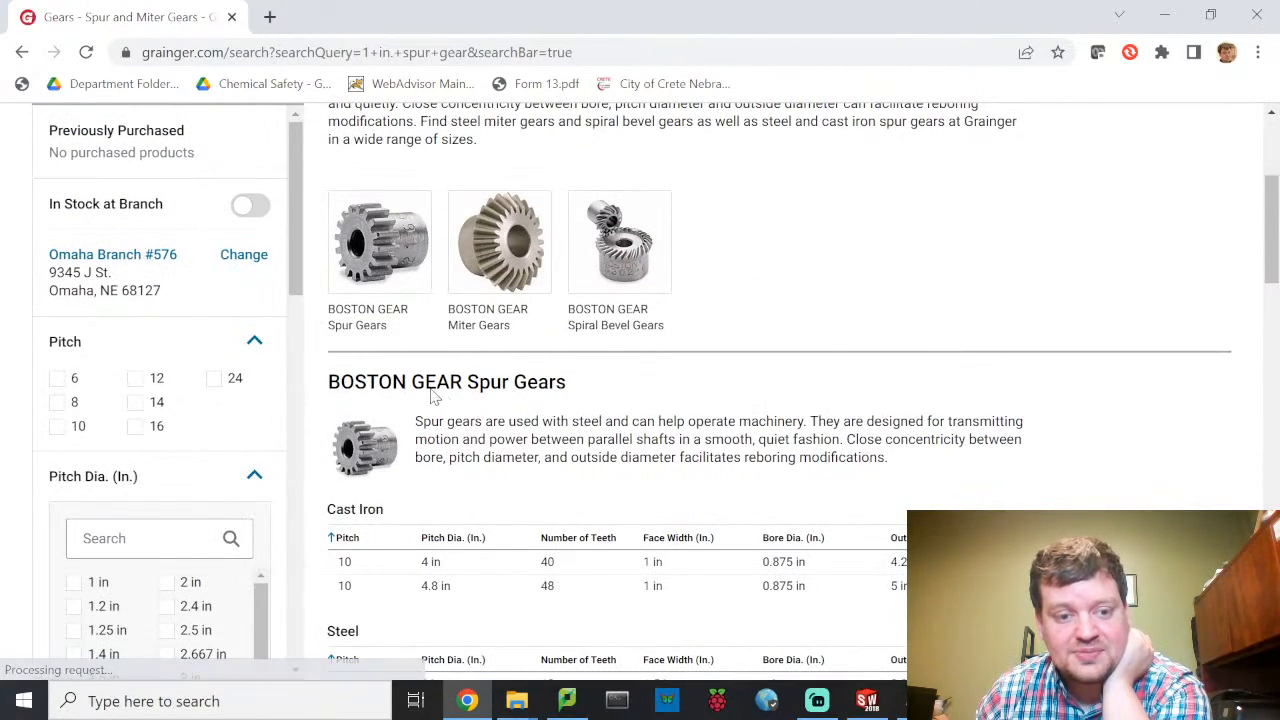
scroll(489, 397, "down", 3)
scroll(435, 172, "down", 3)
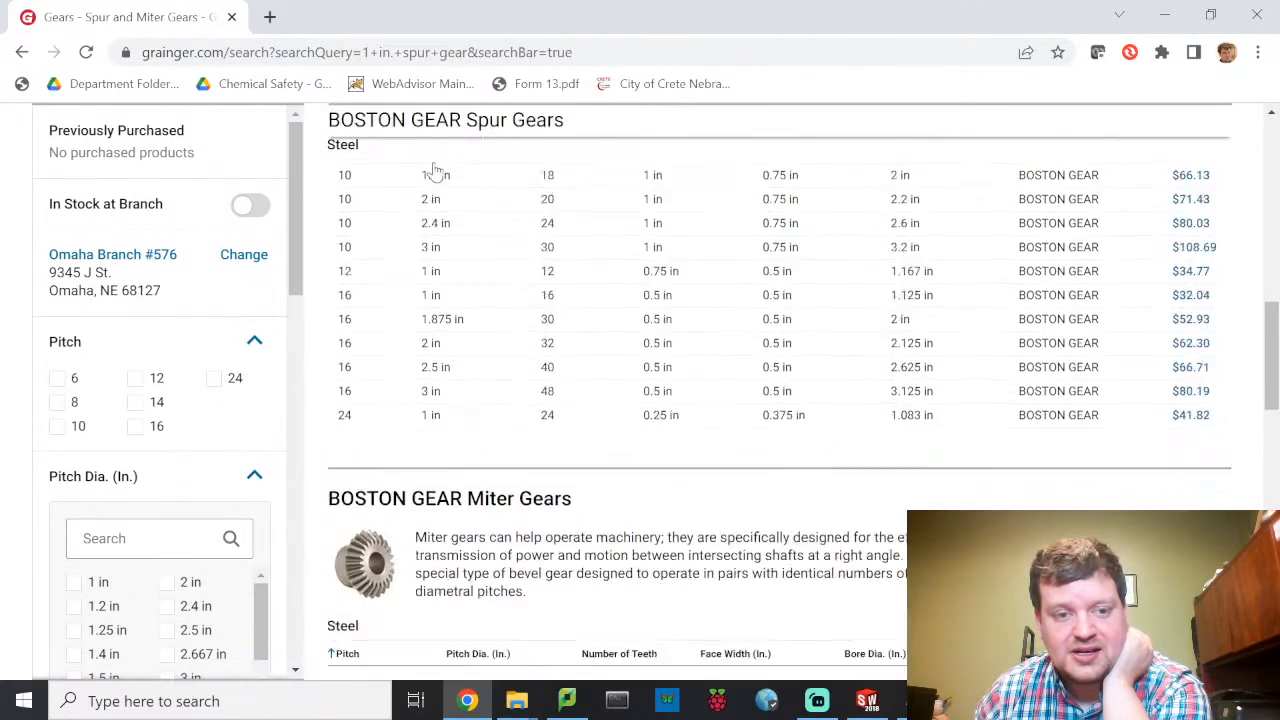
scroll(450, 190, "down", 1)
scroll(500, 320, "down", 3)
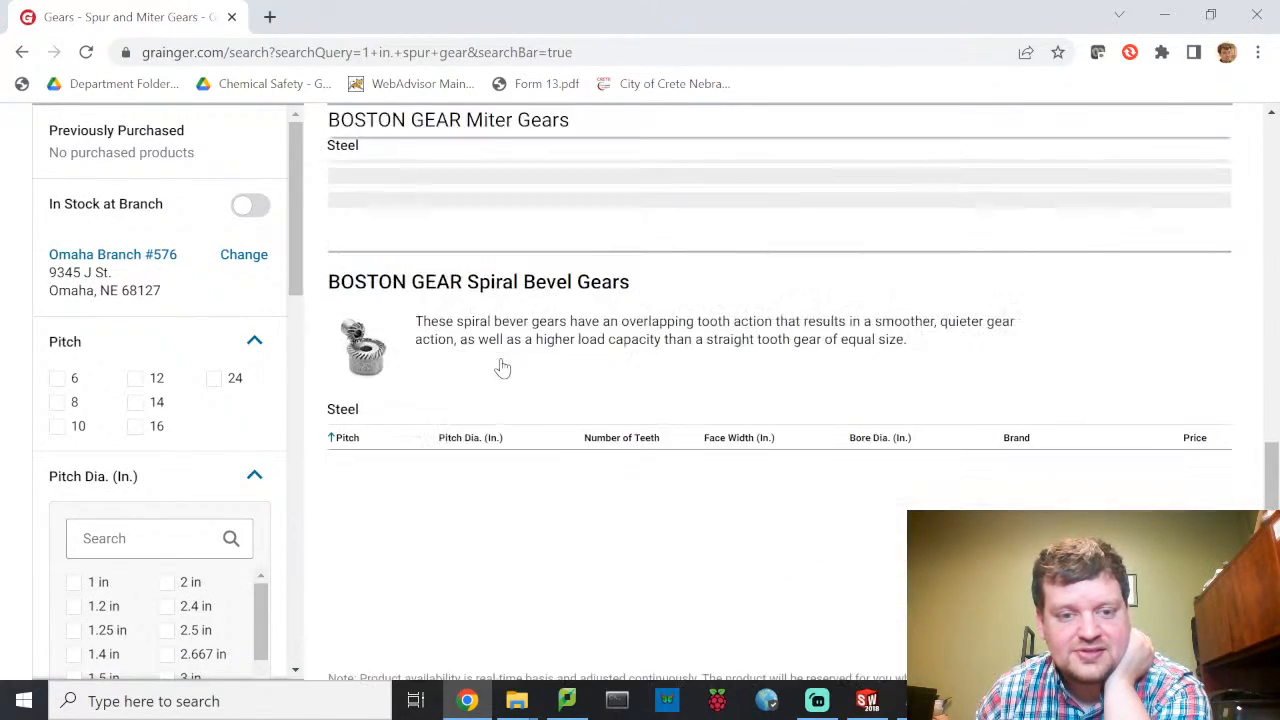
scroll(504, 360, "down", 3)
scroll(510, 313, "up", 12)
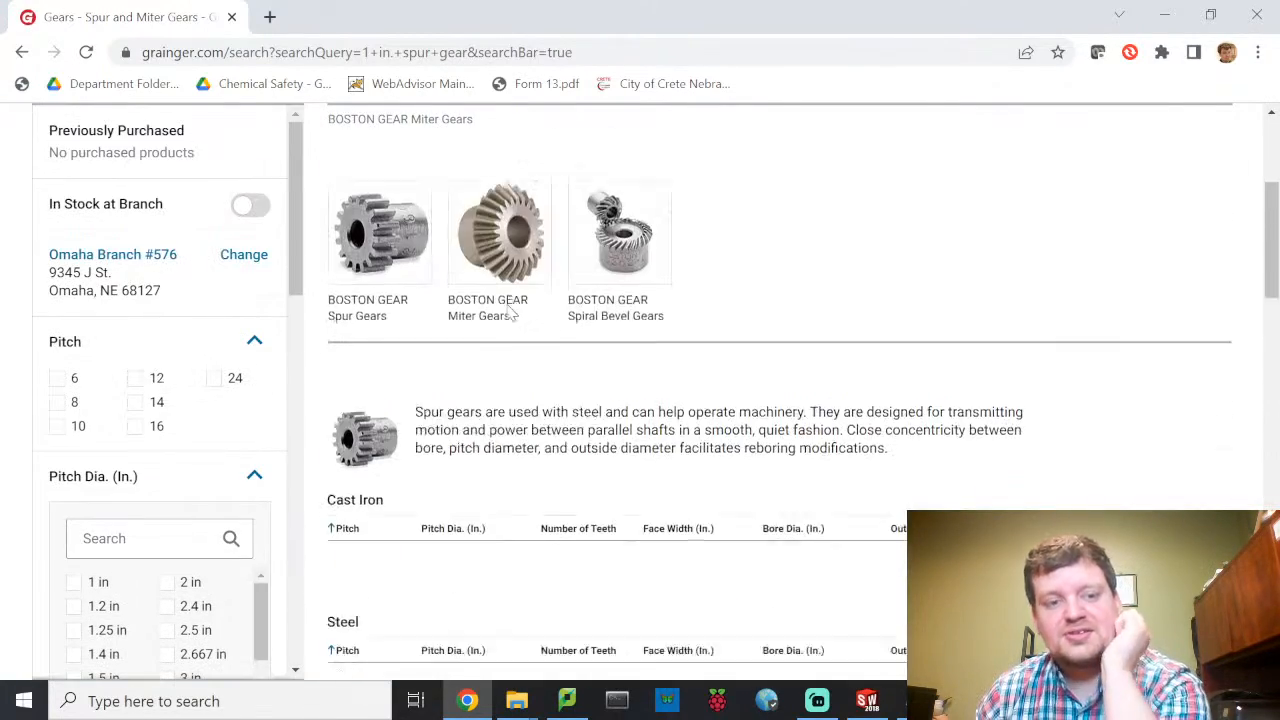
scroll(512, 315, "up", 3)
Step: Show the product details of the steel Boston Gear spur gear with 10 pitch, 1.4 in pitch diameter and 14 teeth
scroll(523, 323, "down", 3)
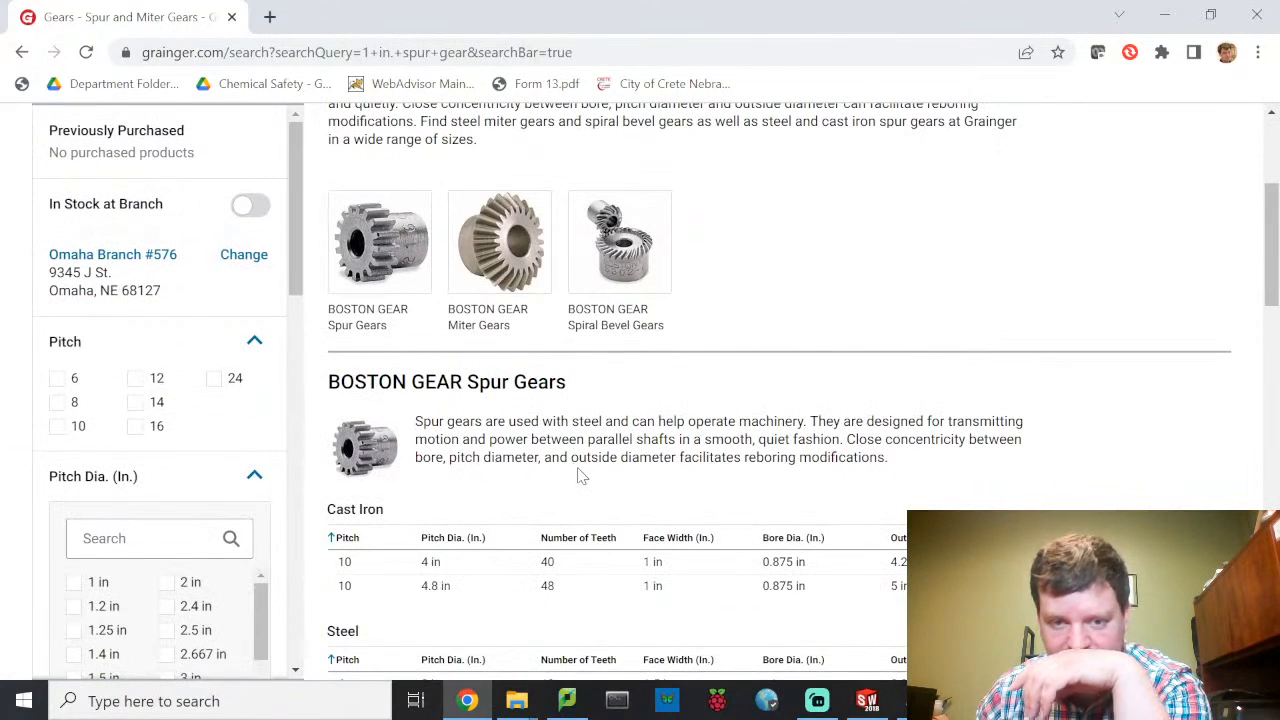
scroll(680, 462, "down", 2)
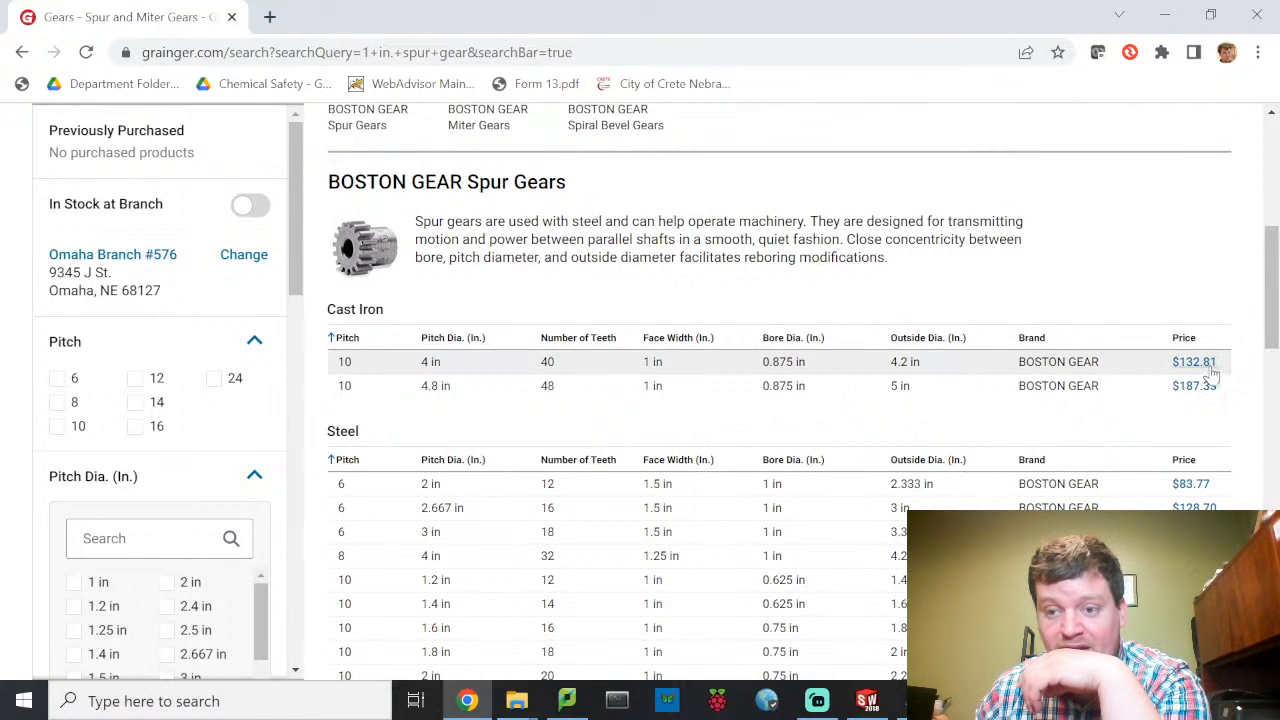
scroll(770, 400, "down", 2)
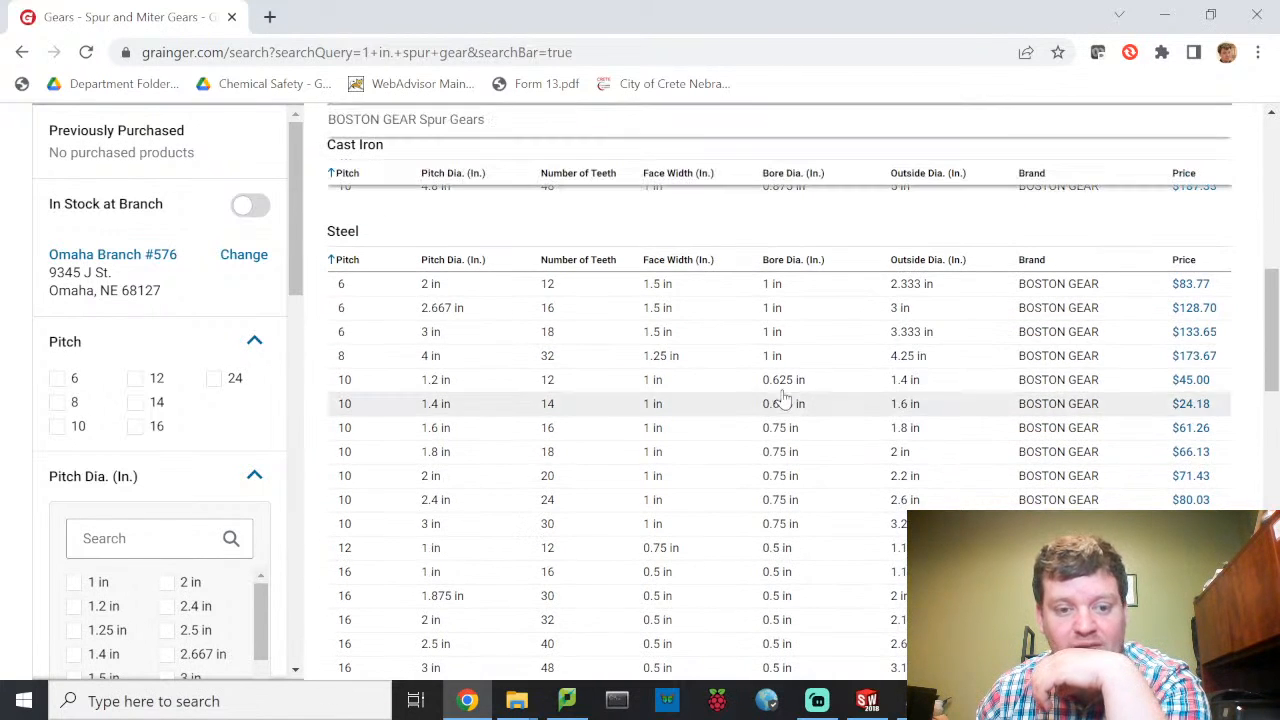
scroll(1110, 376, "down", 1)
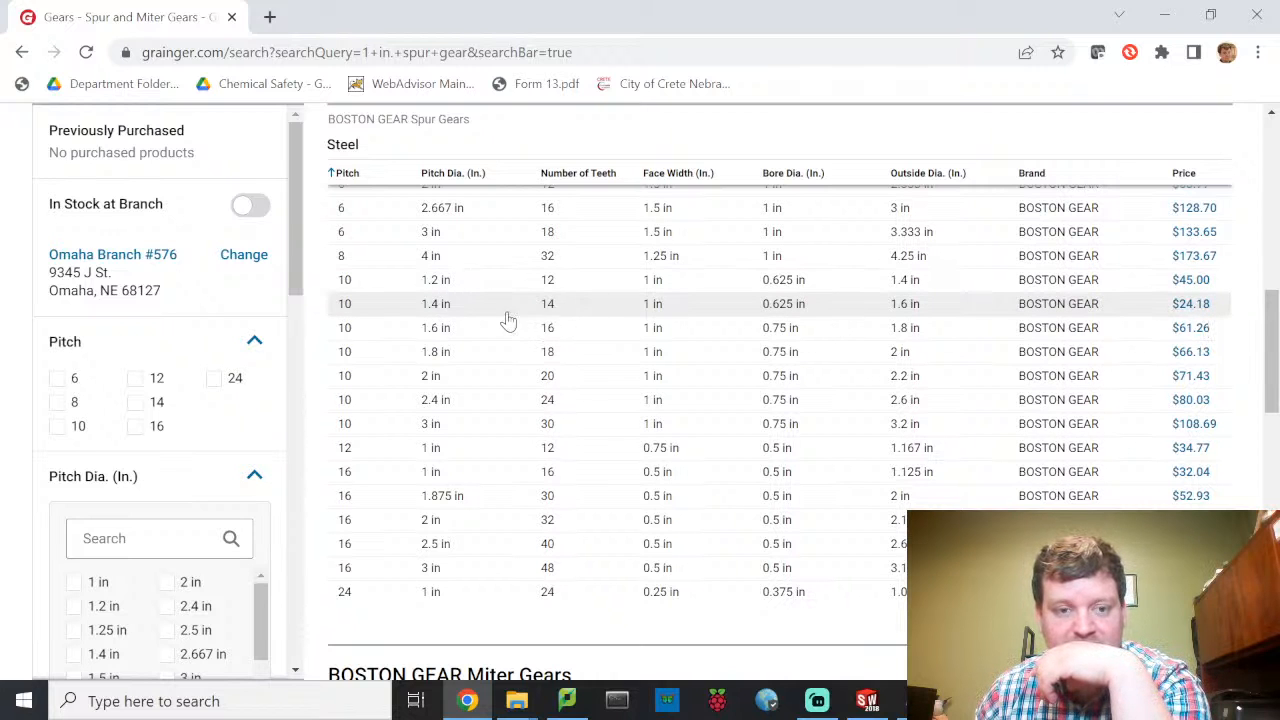
left_click(1199, 308)
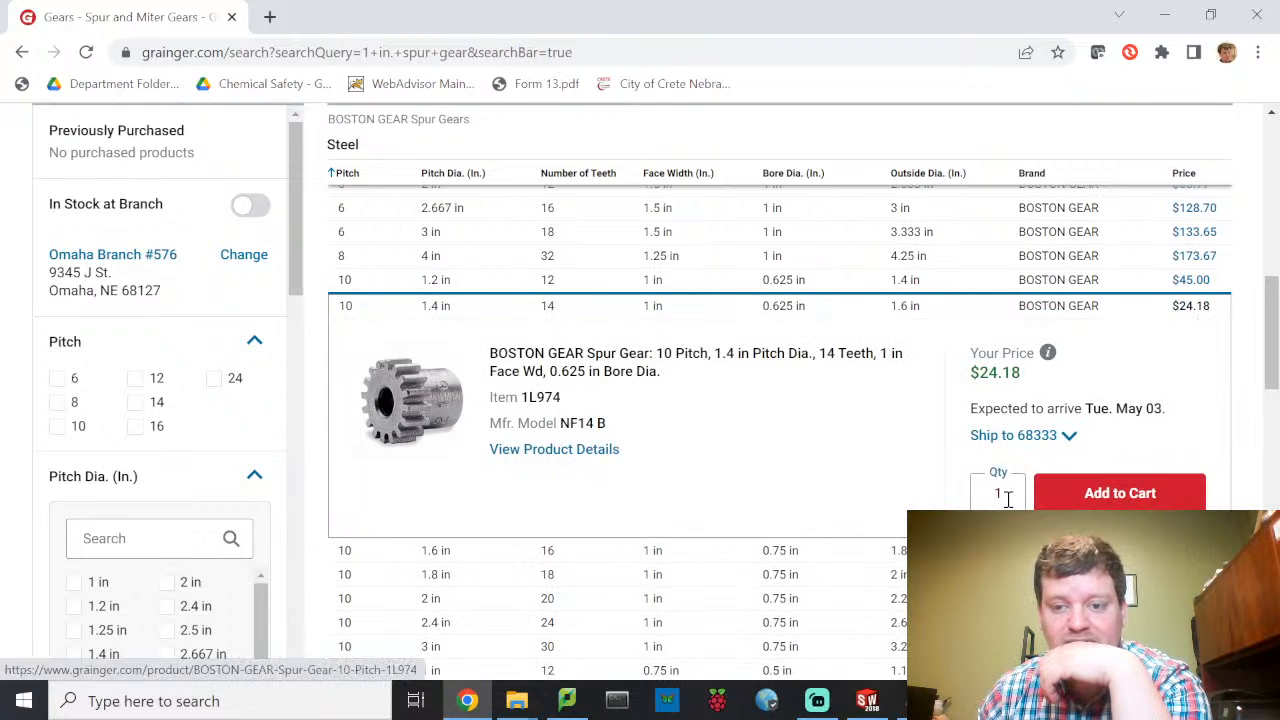
Step: Add one 14-tooth Boston Gear spur gear to the cart and select item number 1L974 on its product page
left_click(1105, 483)
left_click(994, 189)
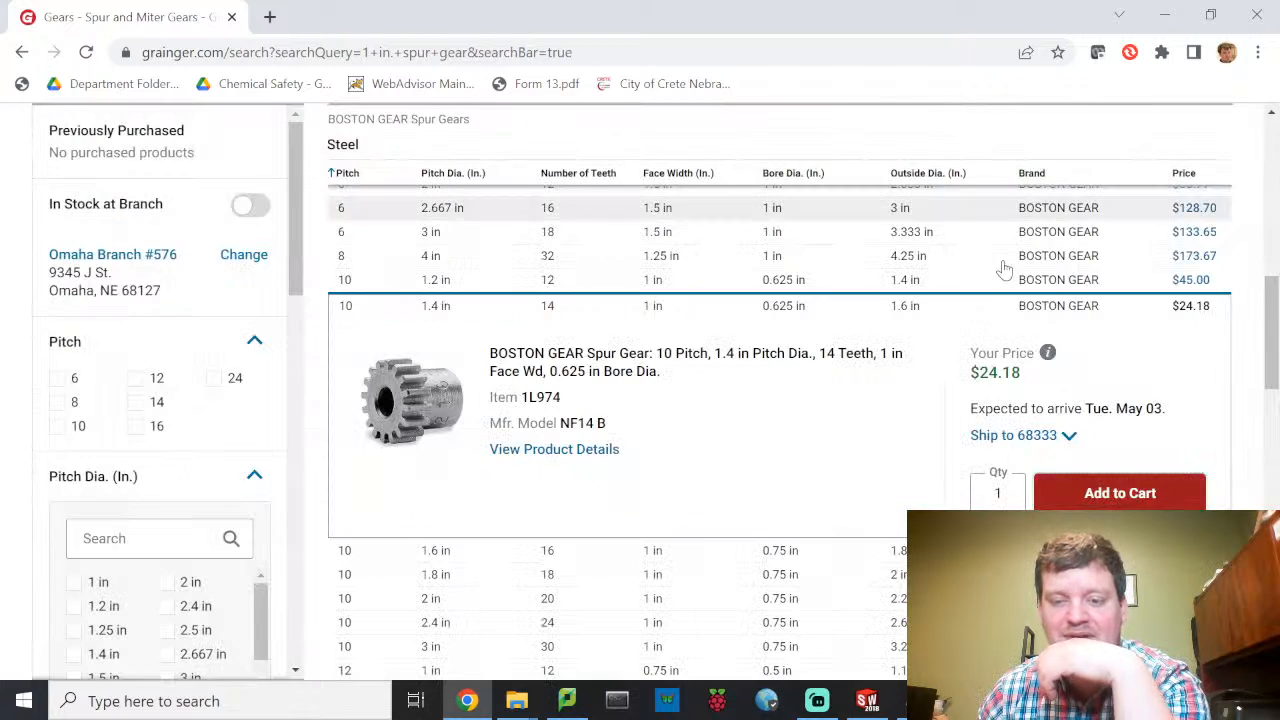
left_click(586, 451)
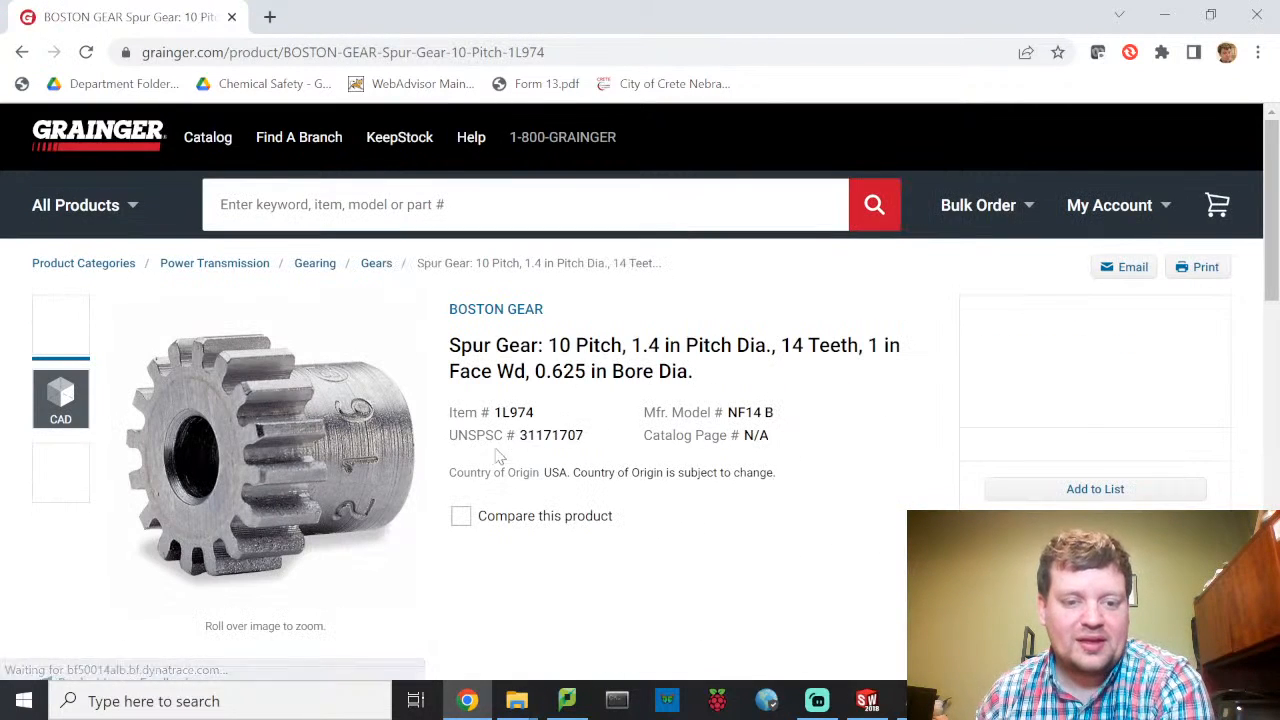
left_click_drag(542, 418, 495, 424)
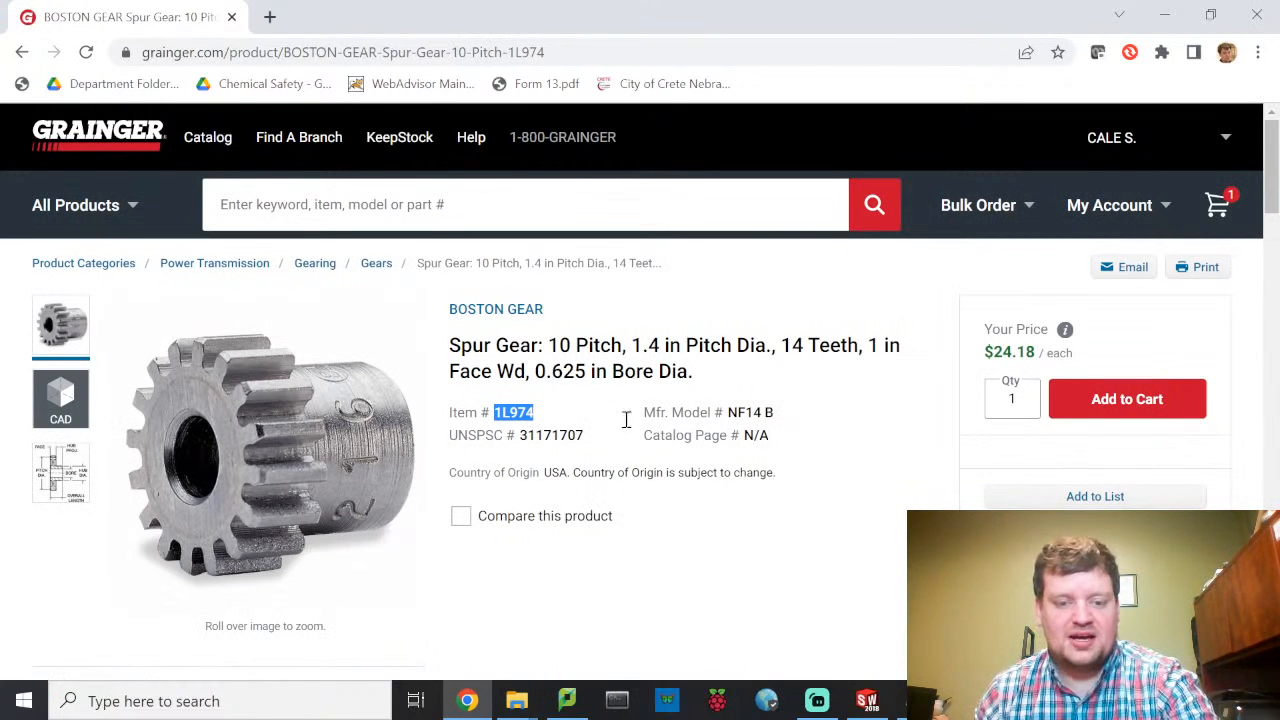
Step: Switch to SOLIDWORKS, apply the 1inMotorGear custom properties and save the part
left_click(868, 700)
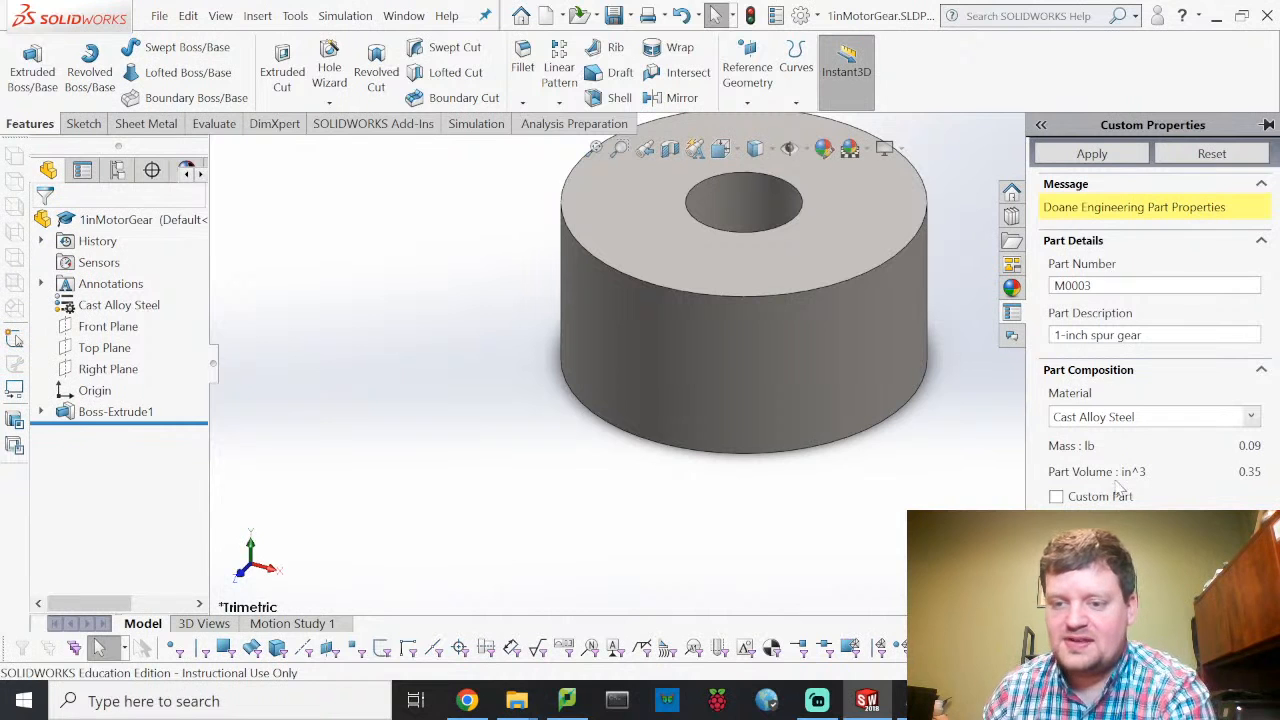
left_click(1100, 160)
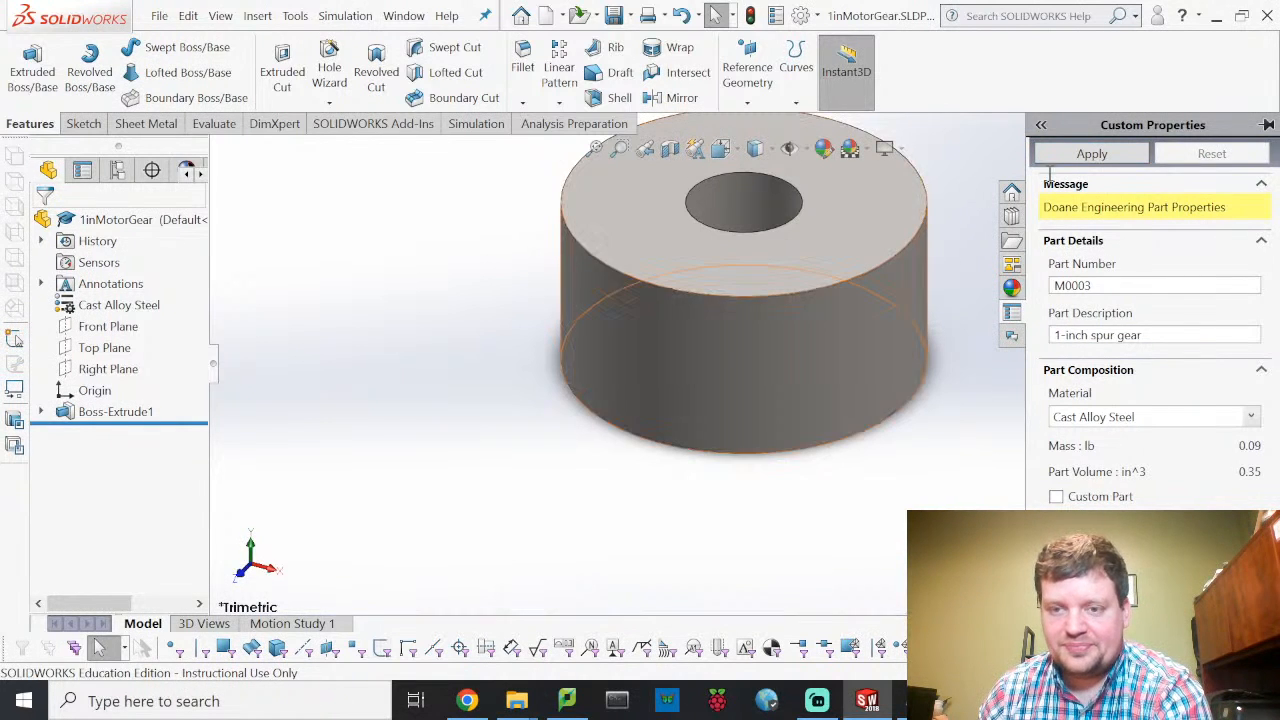
left_click(159, 15)
mouse_move(188, 15)
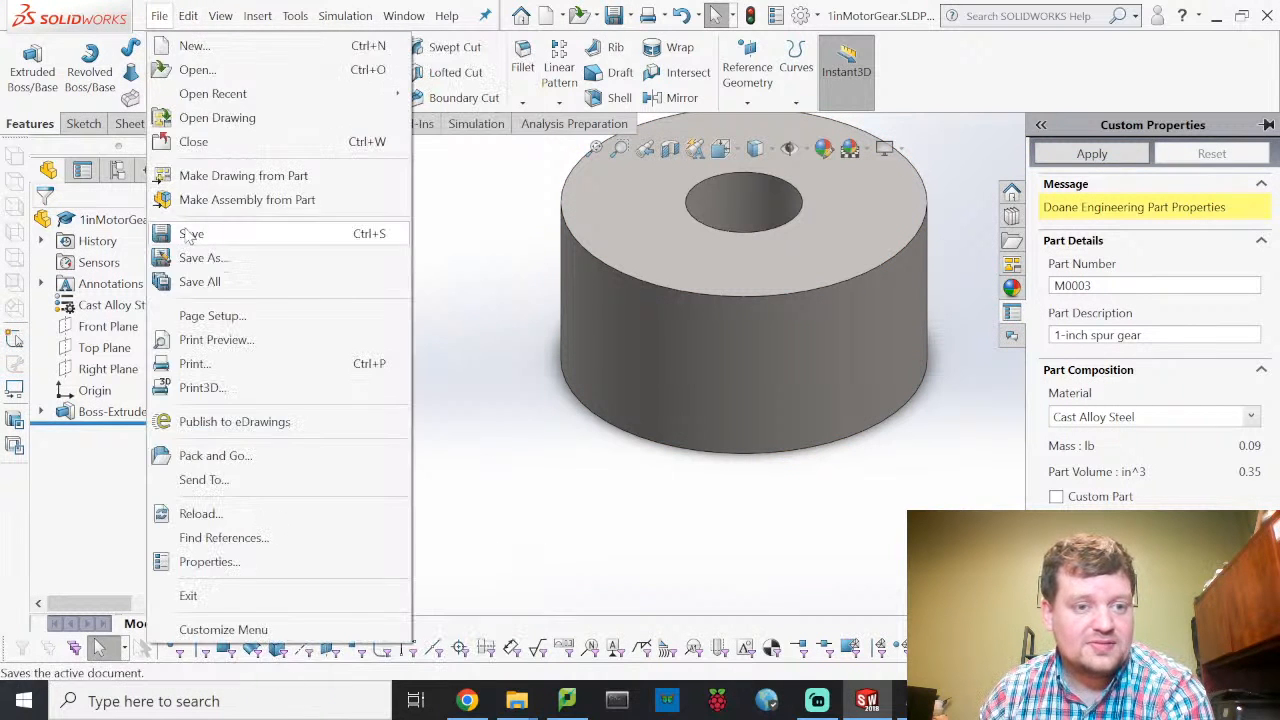
left_click(190, 234)
Step: Open the part 3inFanGear.SLDPRT from the VC1-4-1-2022 folder
left_click(159, 20)
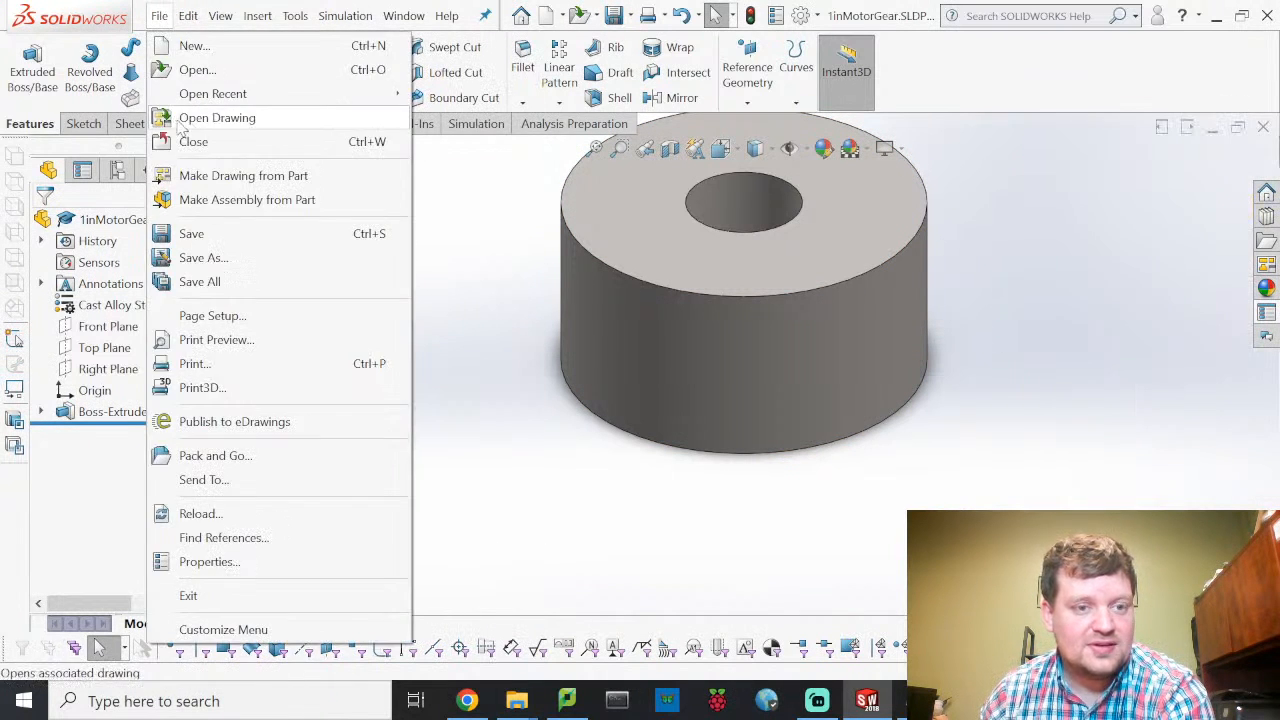
left_click(196, 75)
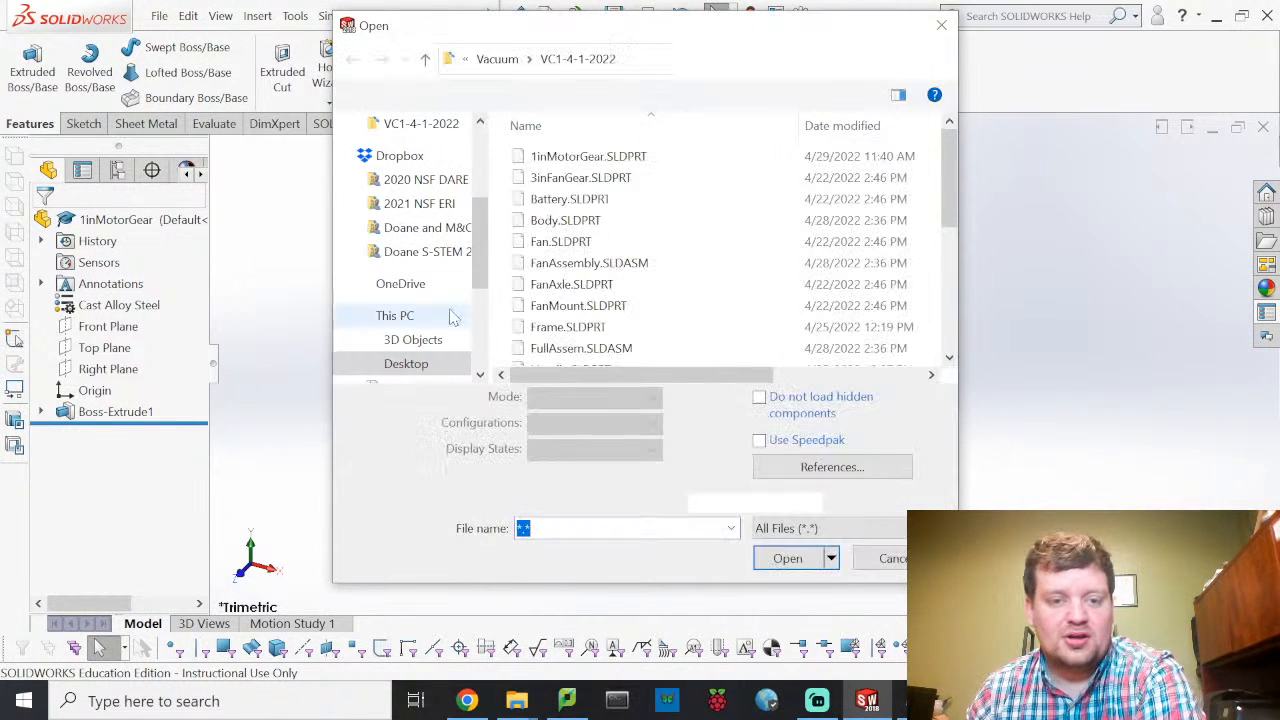
left_click(574, 179)
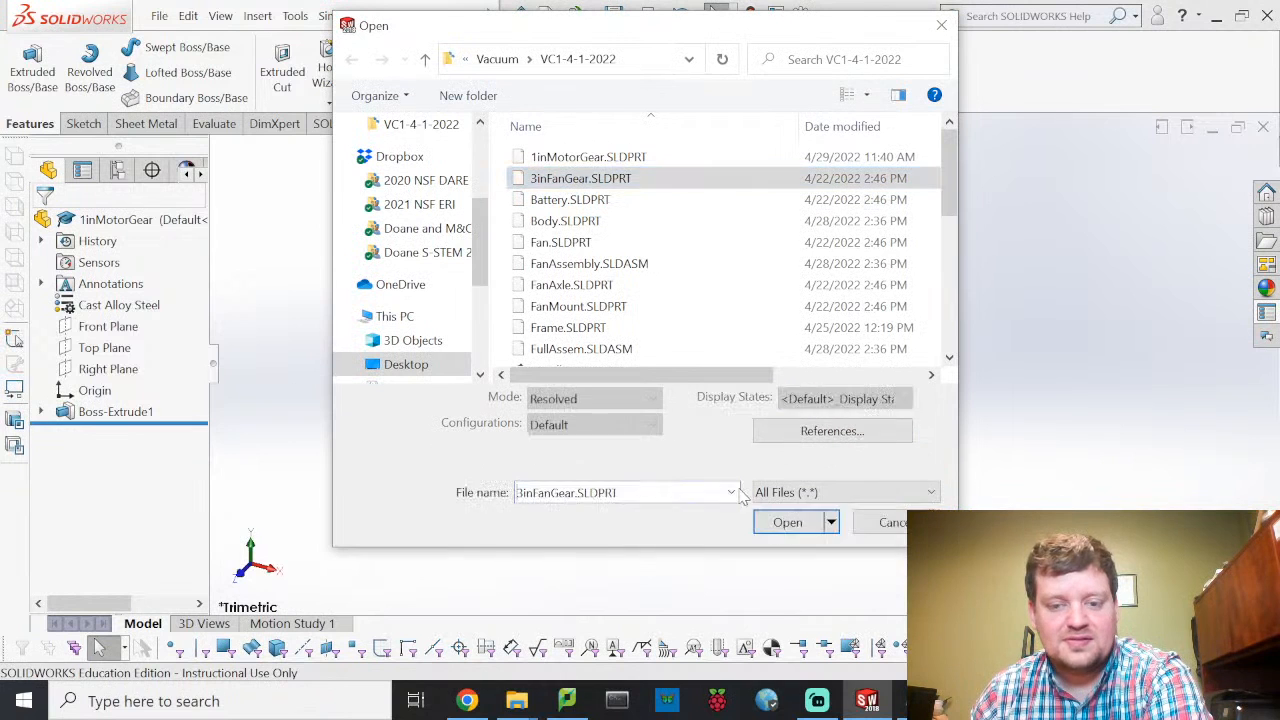
left_click(786, 523)
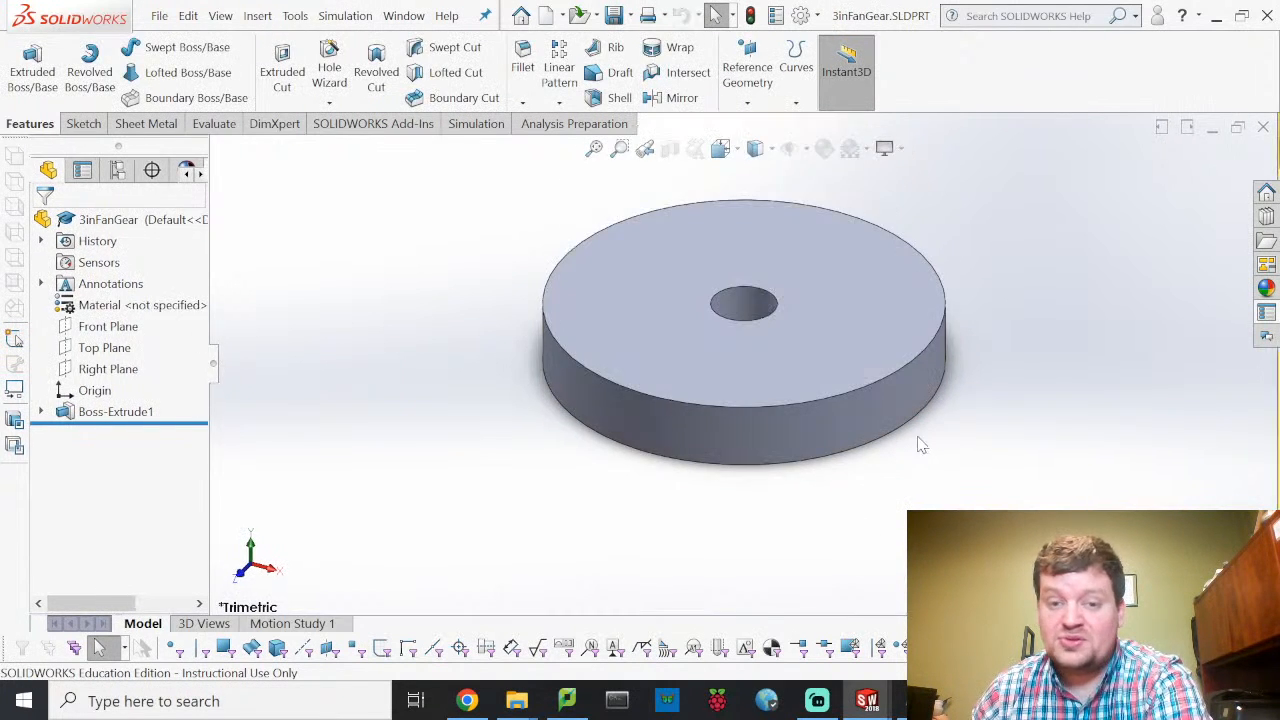
Step: Fill in the fan gear's custom properties with part number F0003, description "3-inch spur gear" and material Cast Alloy Steel
left_click(1266, 314)
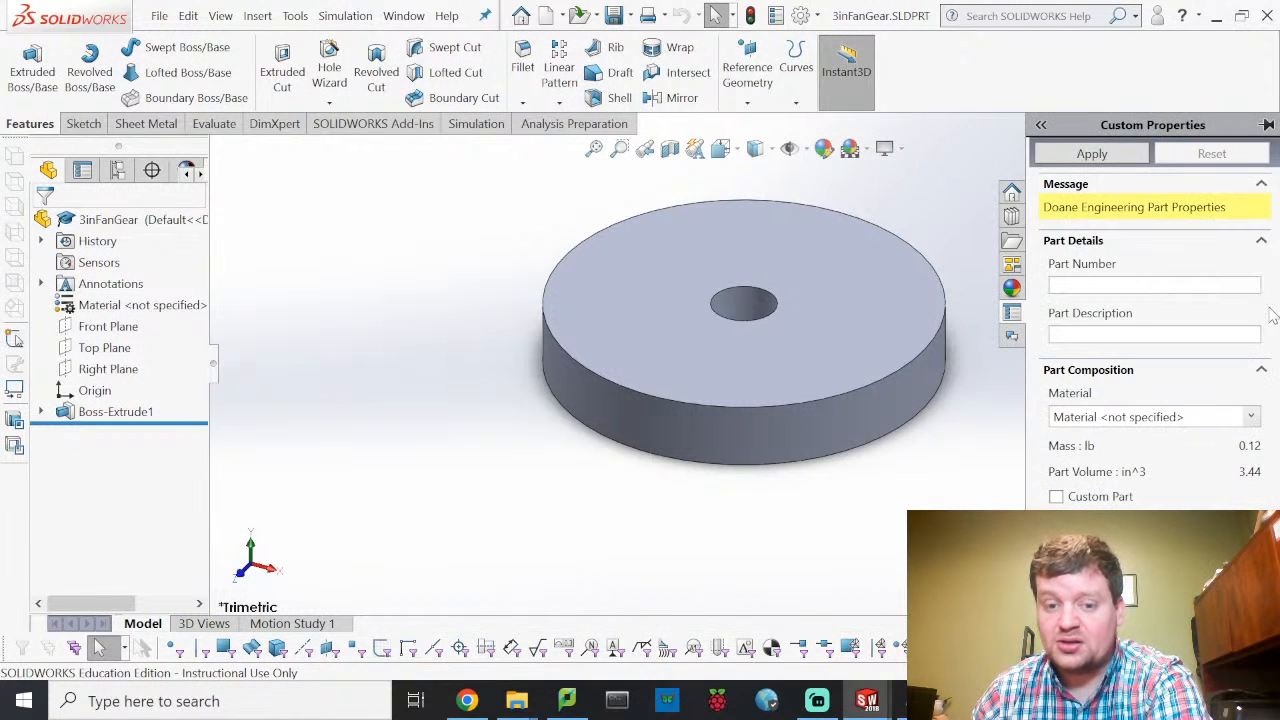
left_click(1131, 284)
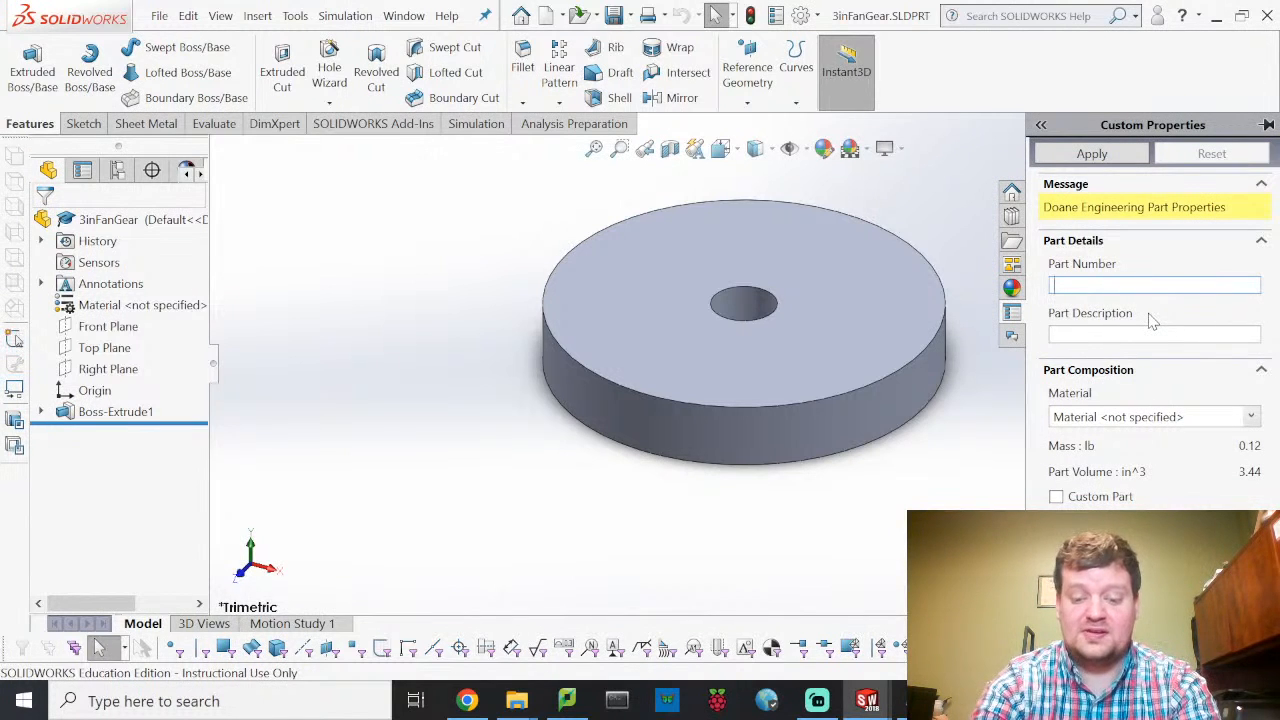
type("F0003")
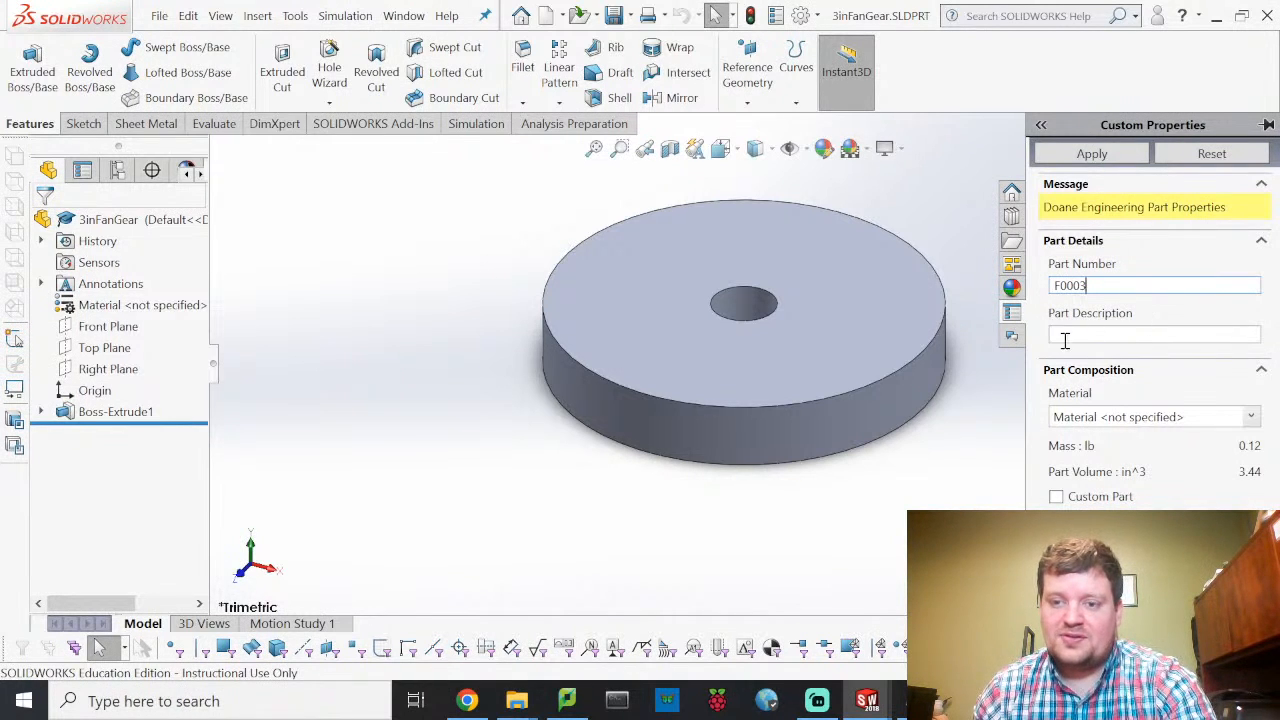
left_click(1100, 335)
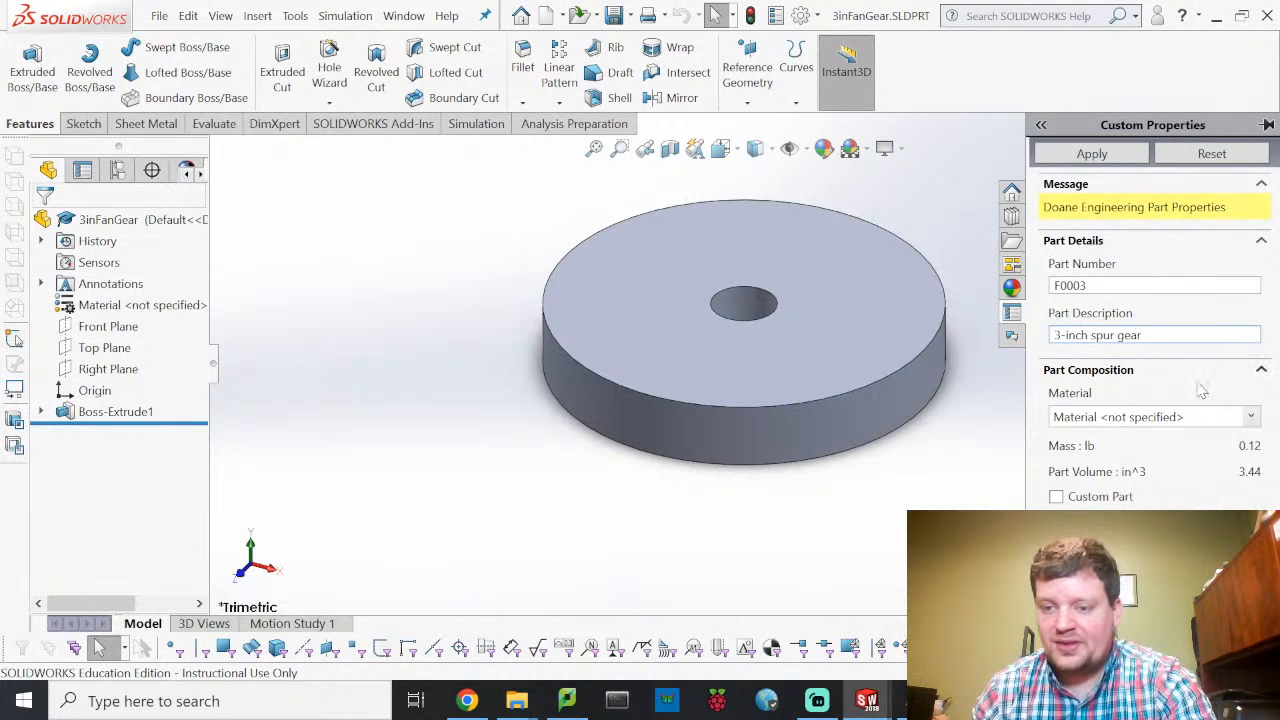
left_click(1250, 417)
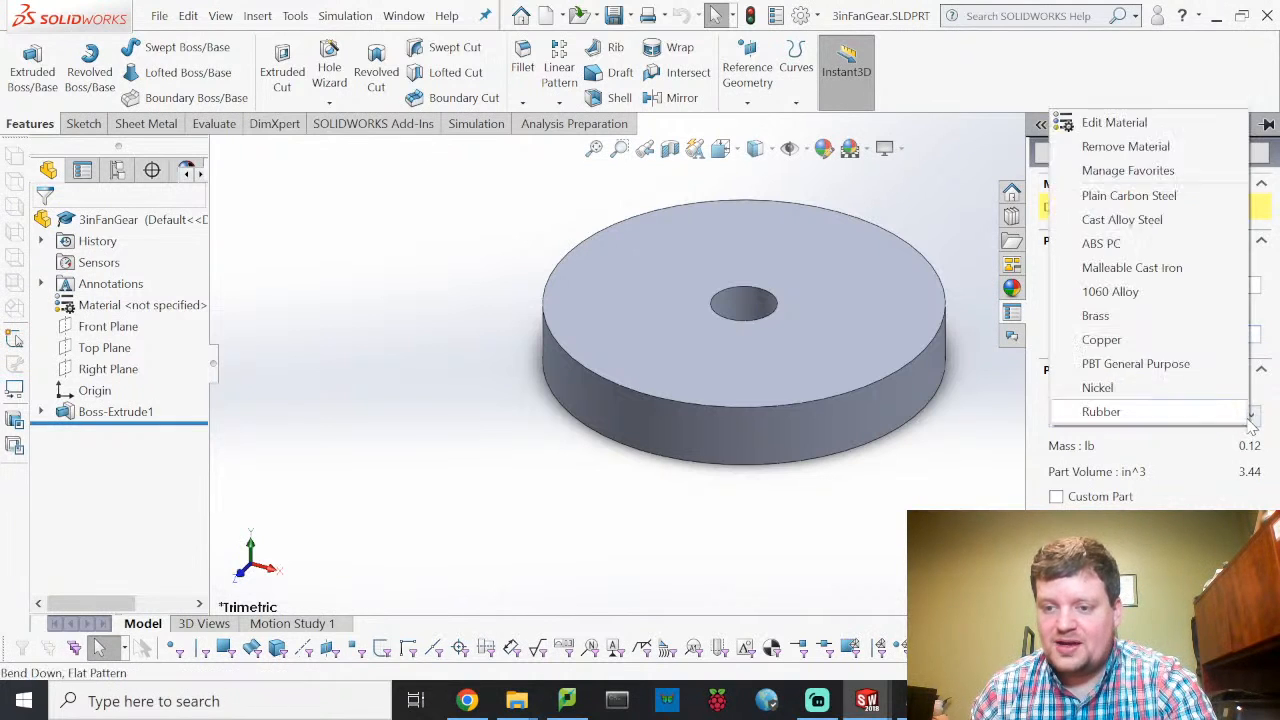
left_click(1122, 219)
left_click(690, 353)
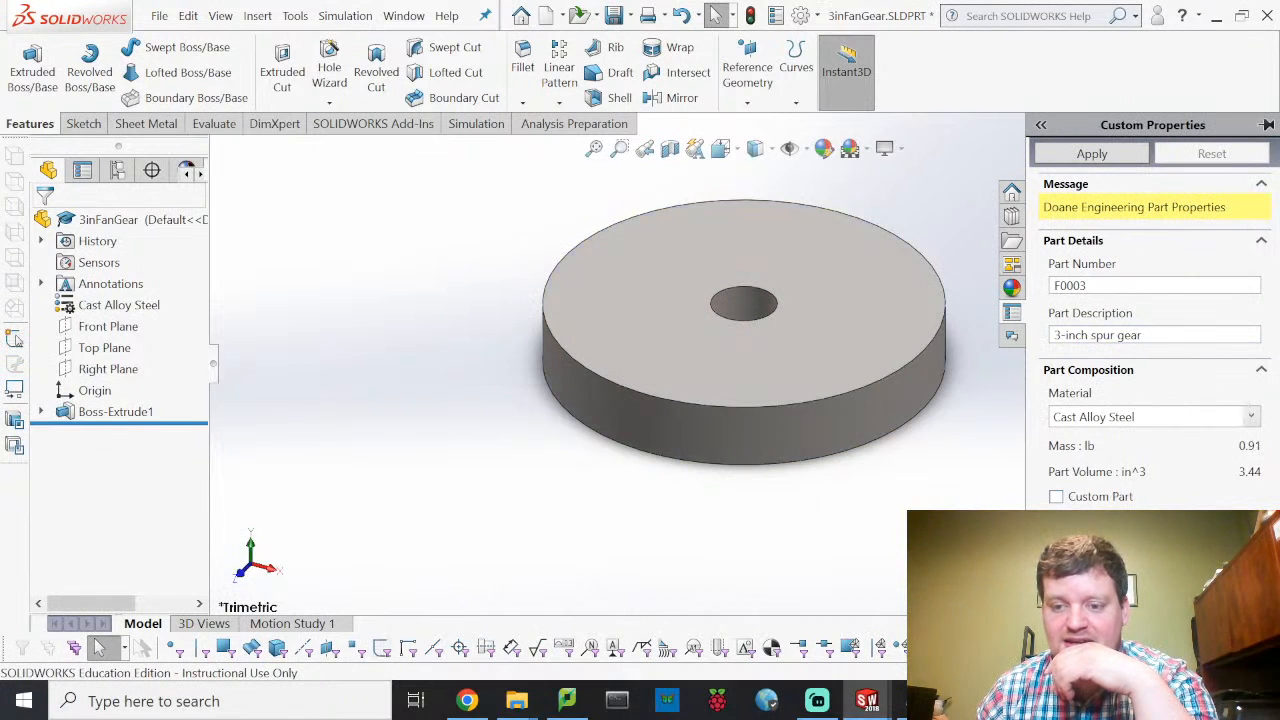
Step: Switch to Chrome and search the Grainger store for "3 in. spur gear"
left_click(467, 700)
left_click(438, 215)
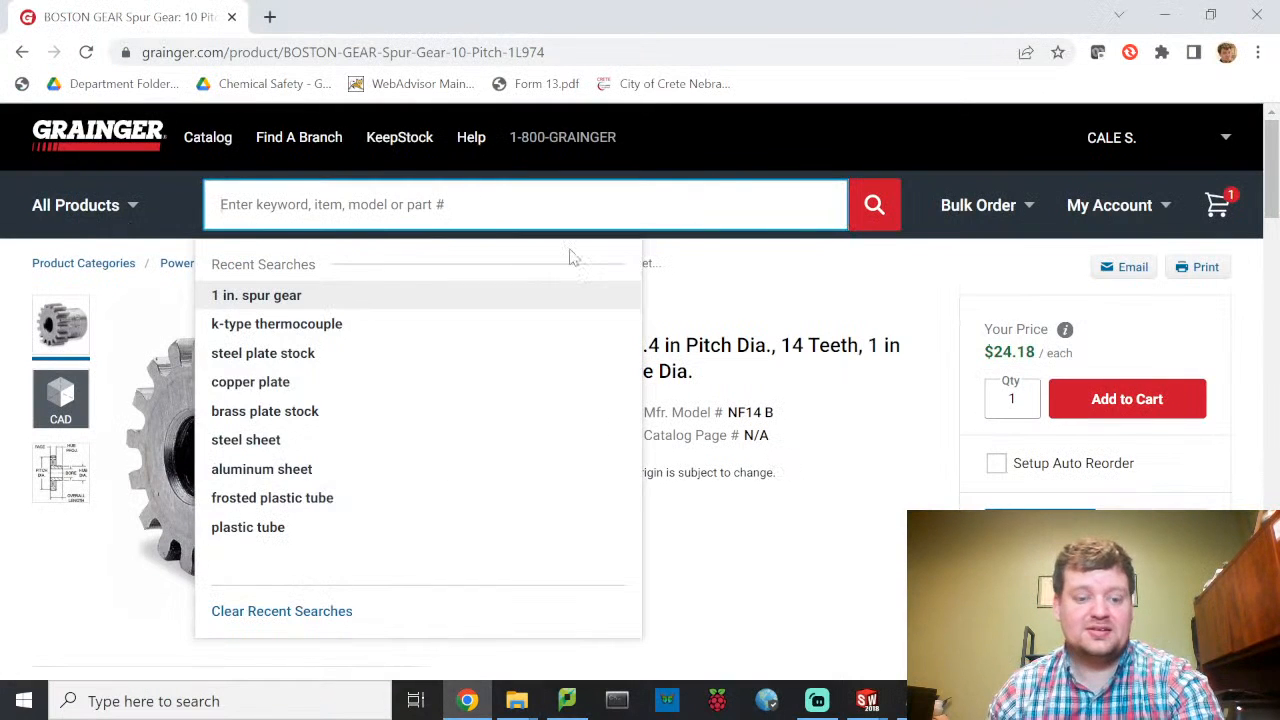
type("3 in")
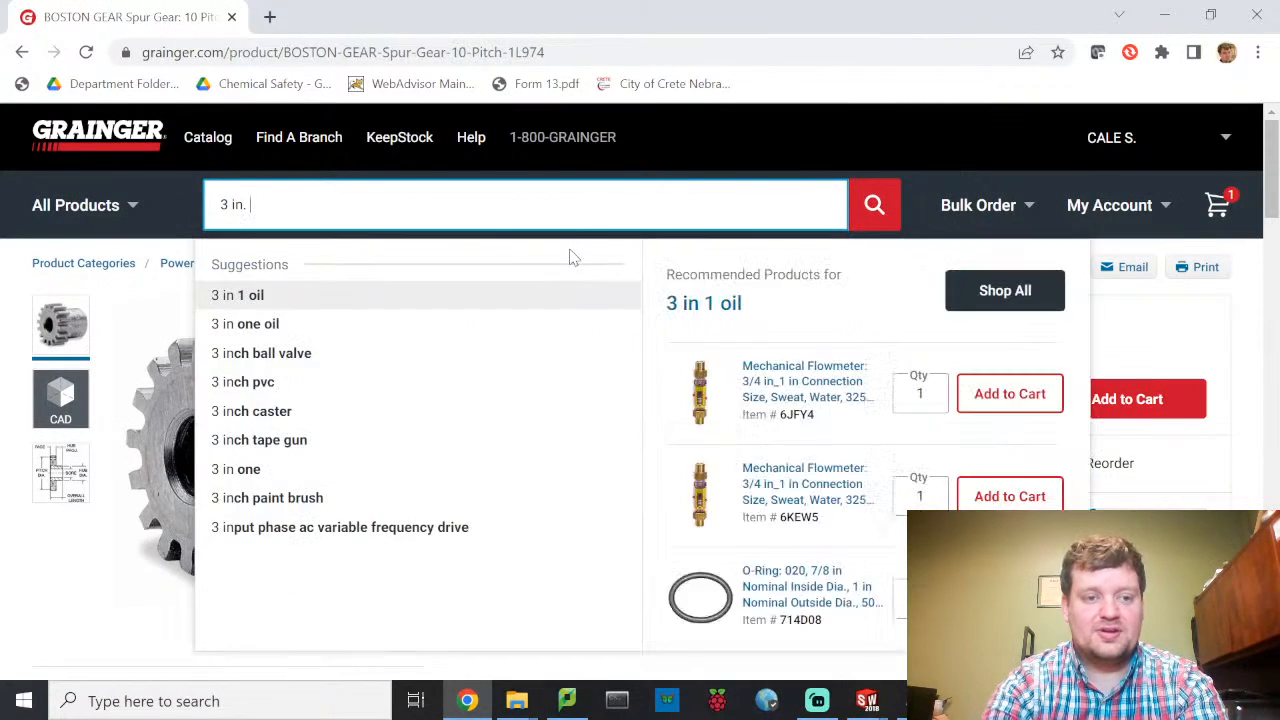
type(". spur gear")
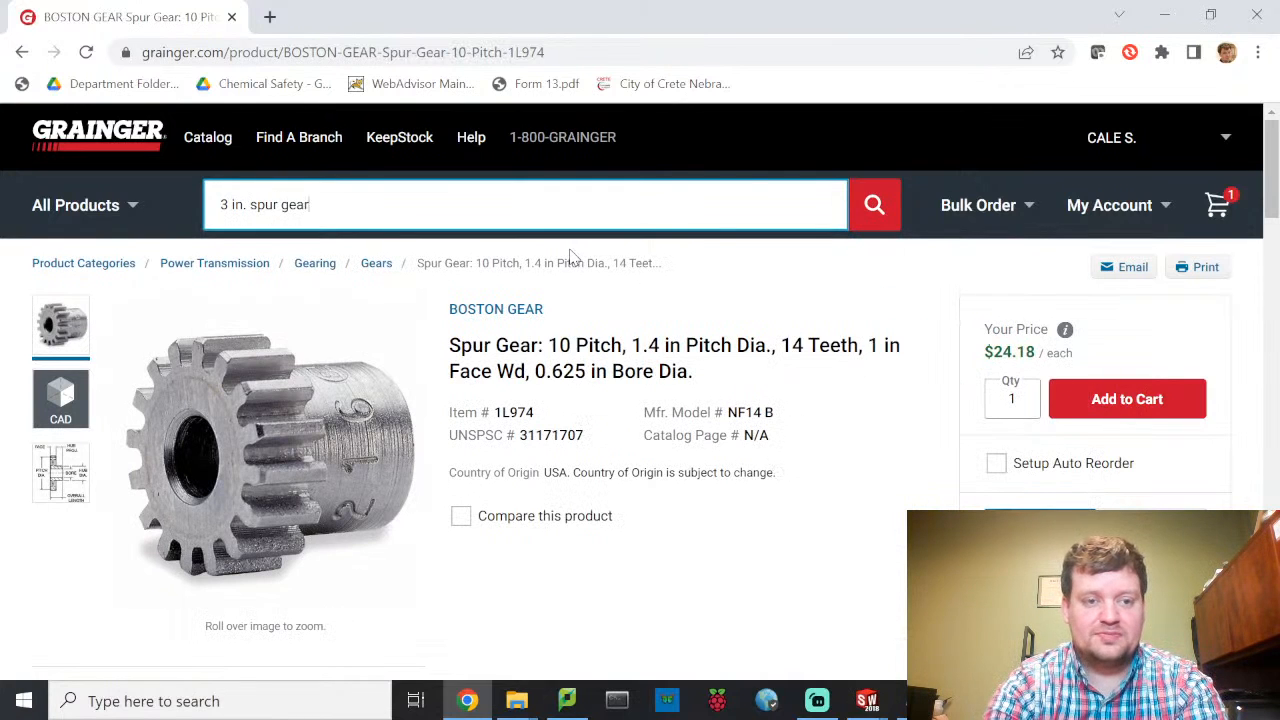
key("Return")
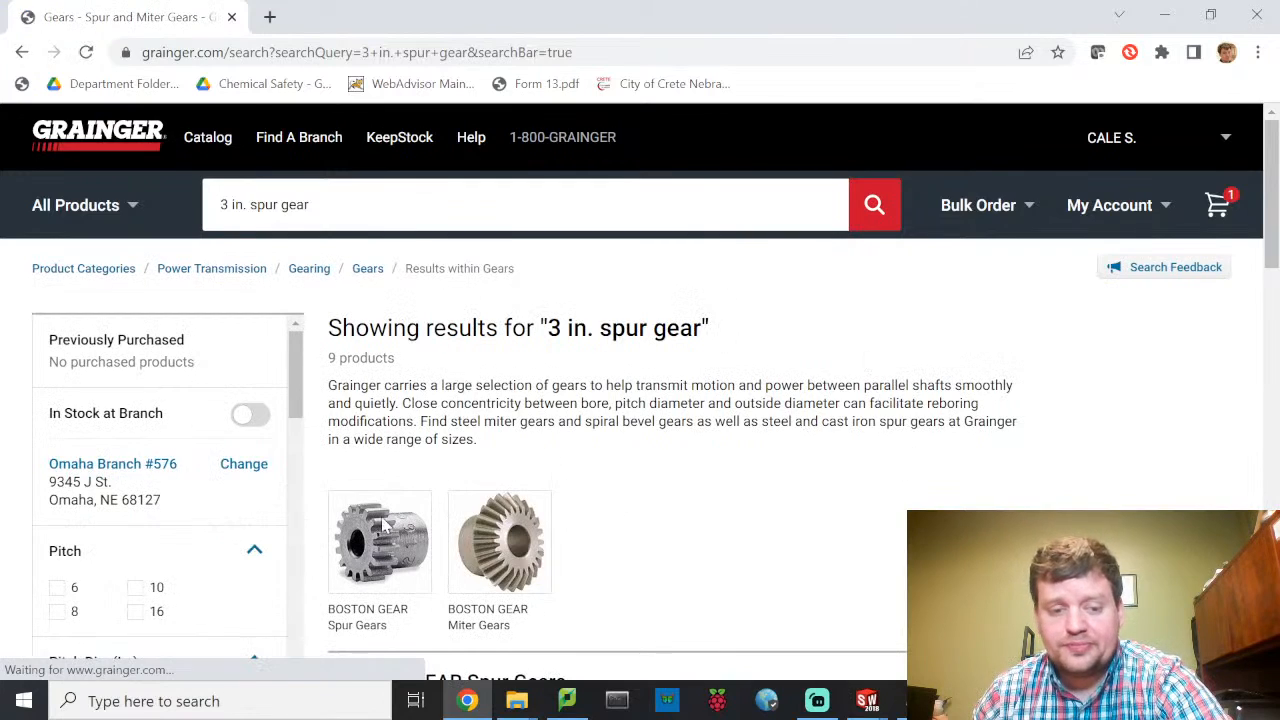
Step: Open the product page of the steel spur gear with 16 pitch, 3 in pitch diameter and 48 teeth, and select item number 1L963
scroll(434, 520, "down", 6)
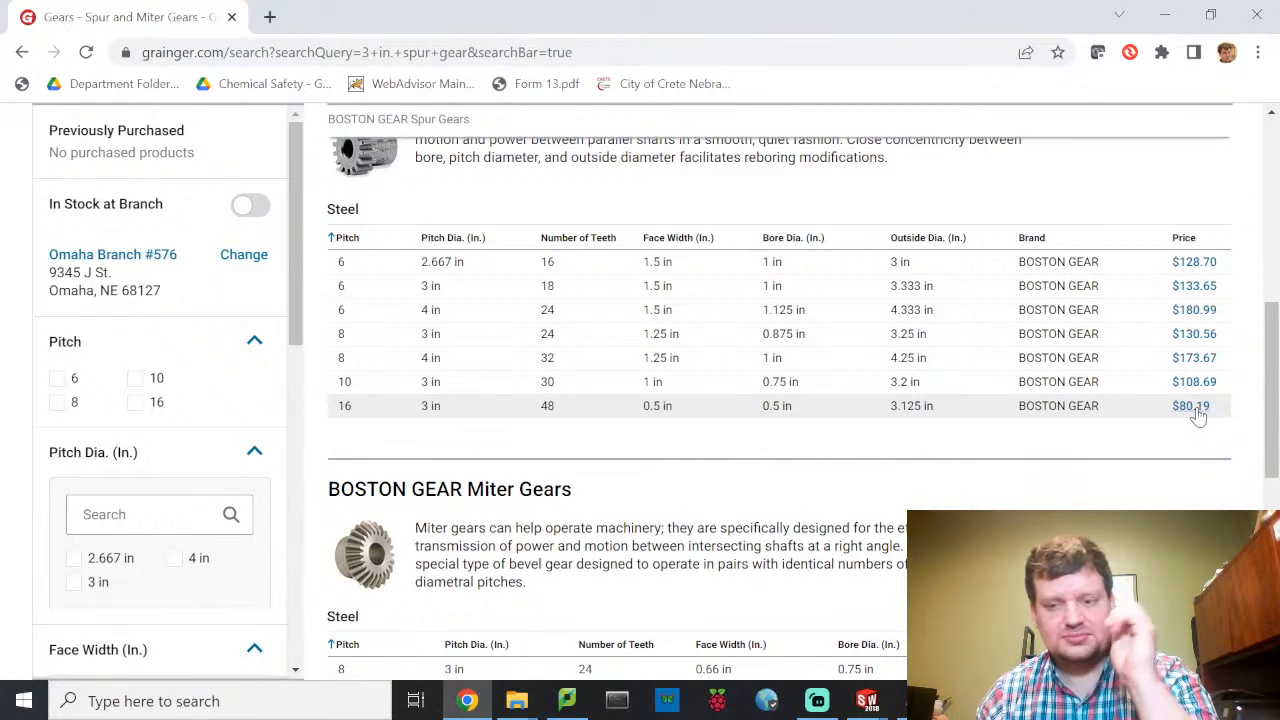
left_click(1196, 412)
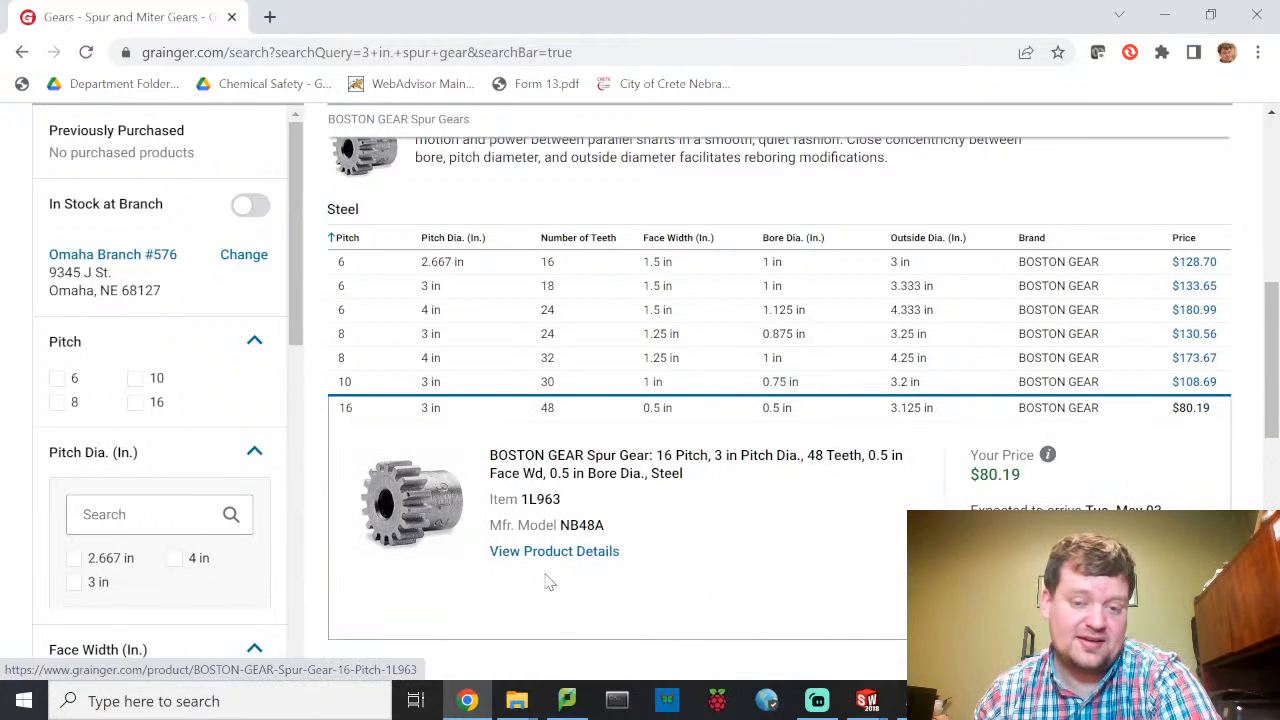
left_click(553, 553)
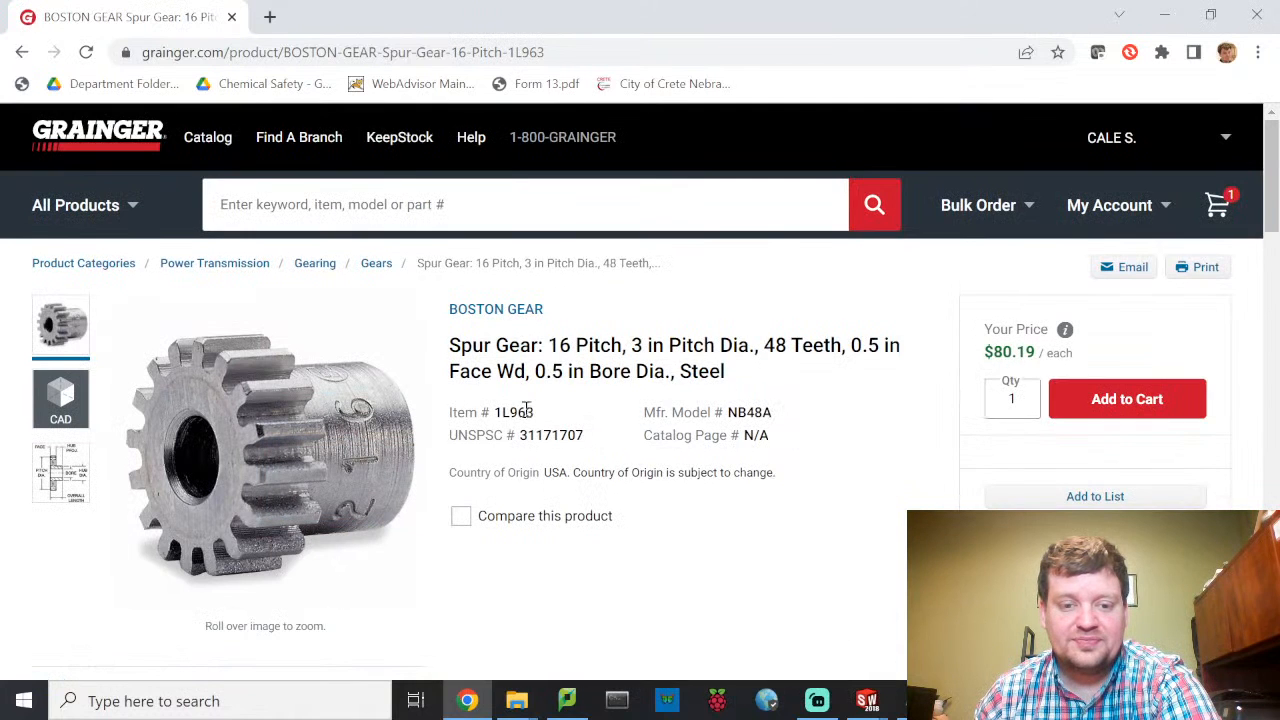
left_click_drag(534, 412, 494, 414)
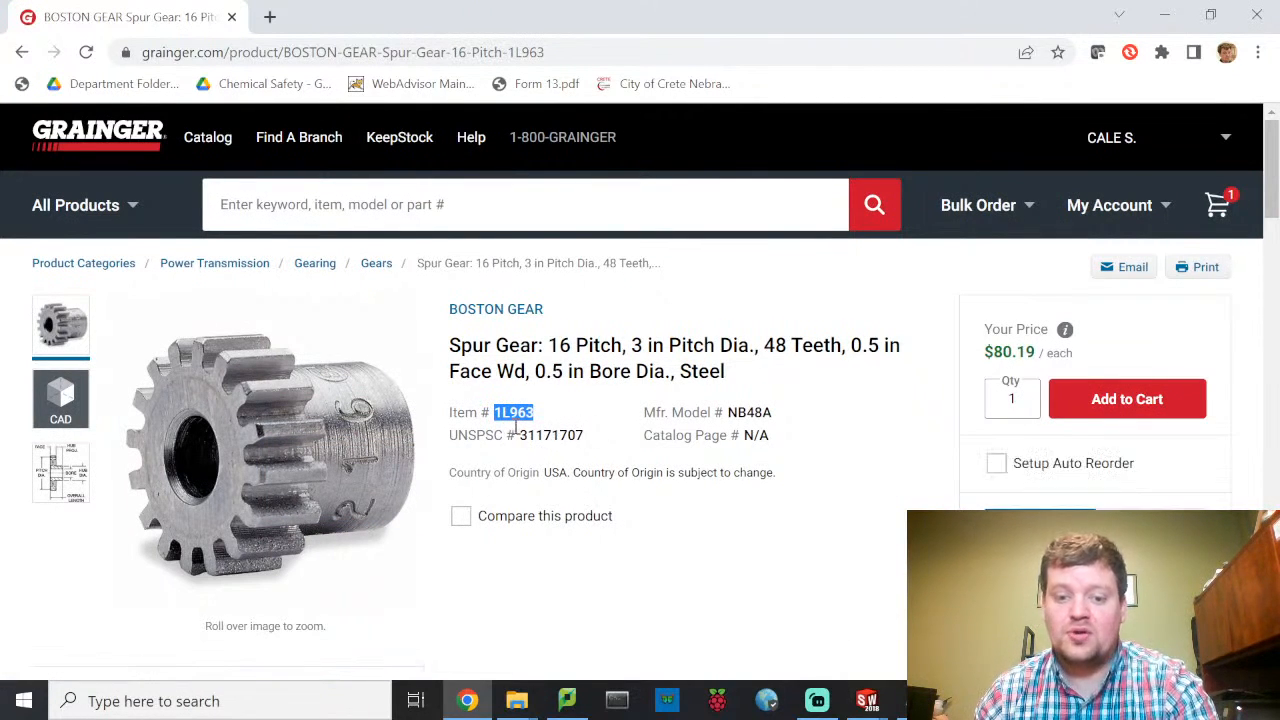
Step: Switch to the 3inFanGear part in SOLIDWORKS, apply its custom properties and save the part
left_click(866, 700)
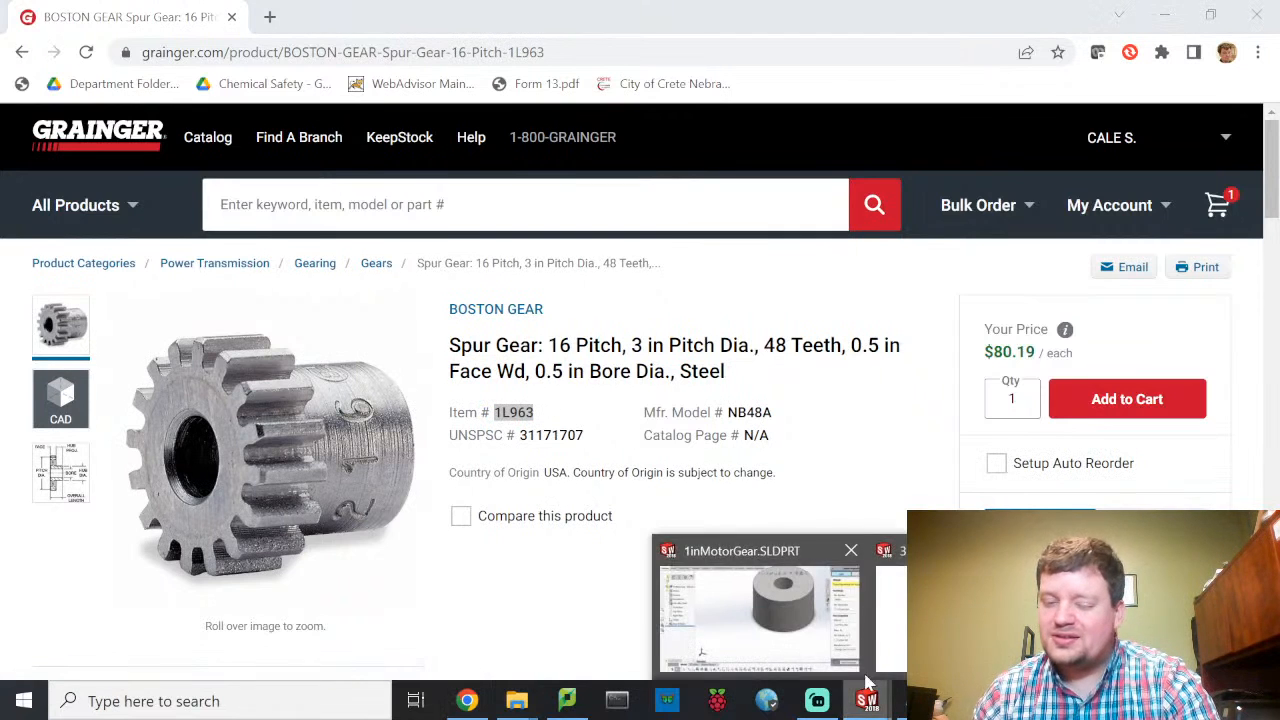
left_click(898, 620)
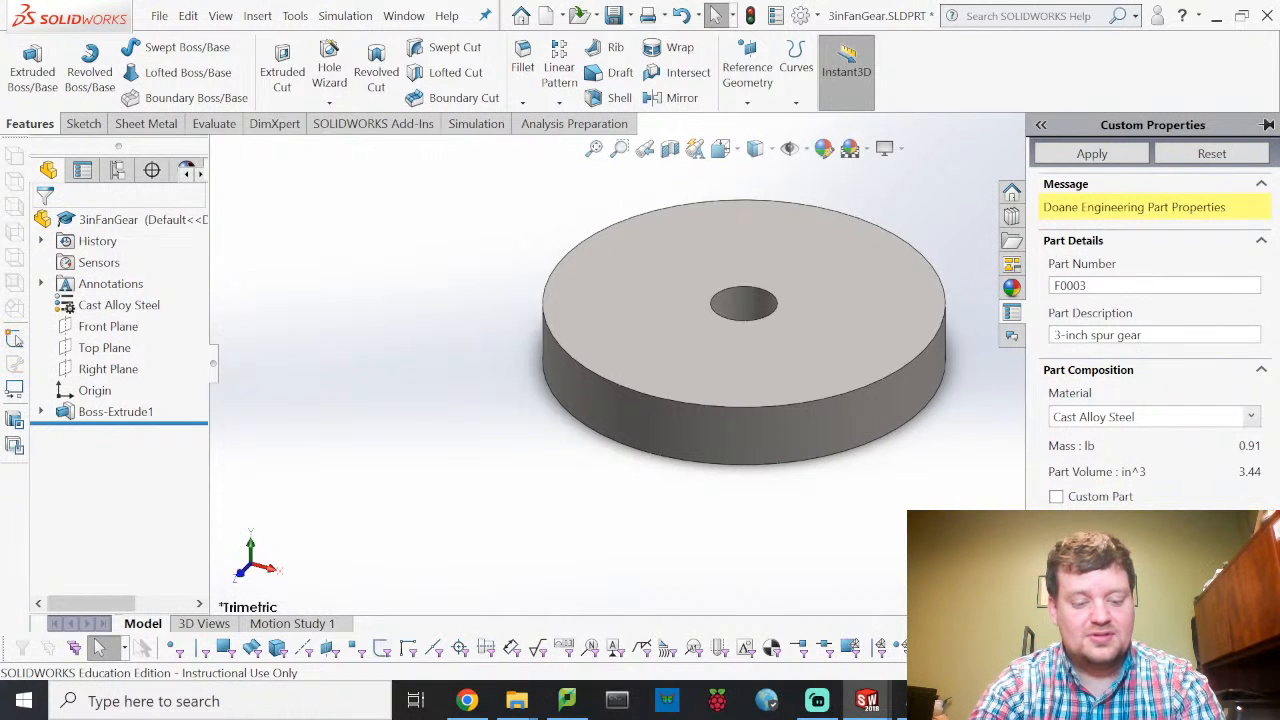
left_click(1092, 155)
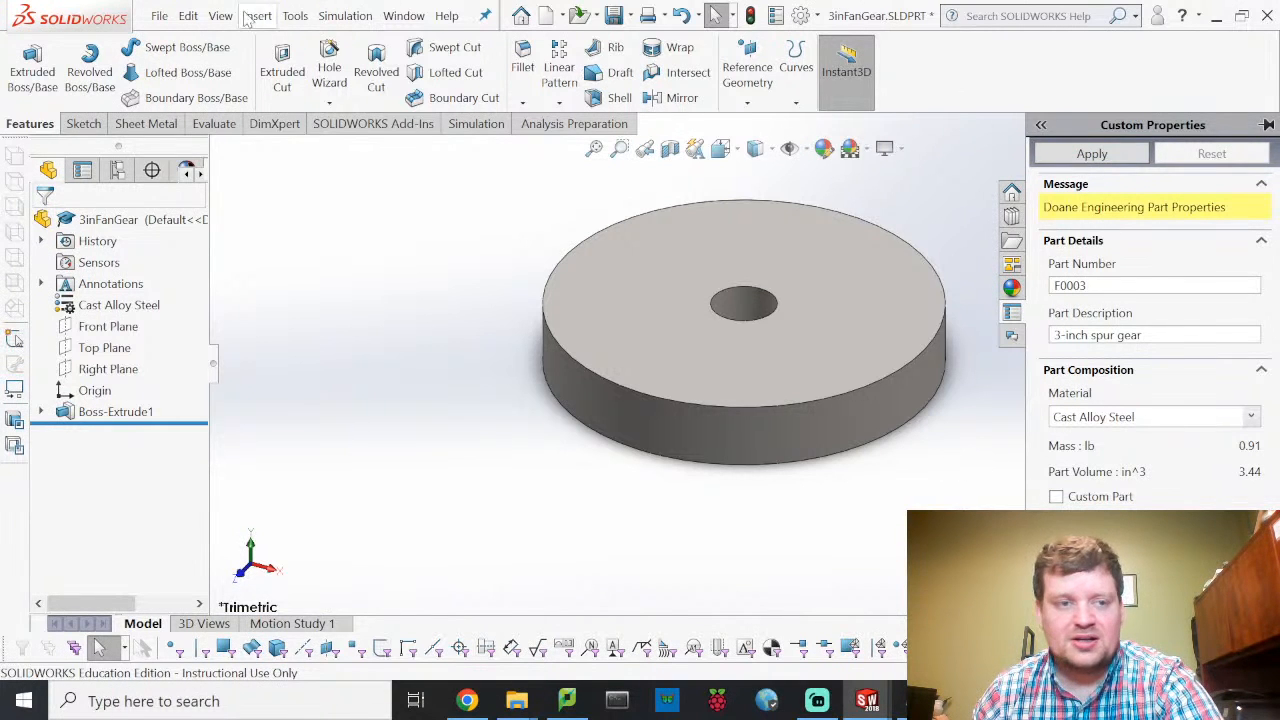
left_click(159, 16)
left_click(191, 233)
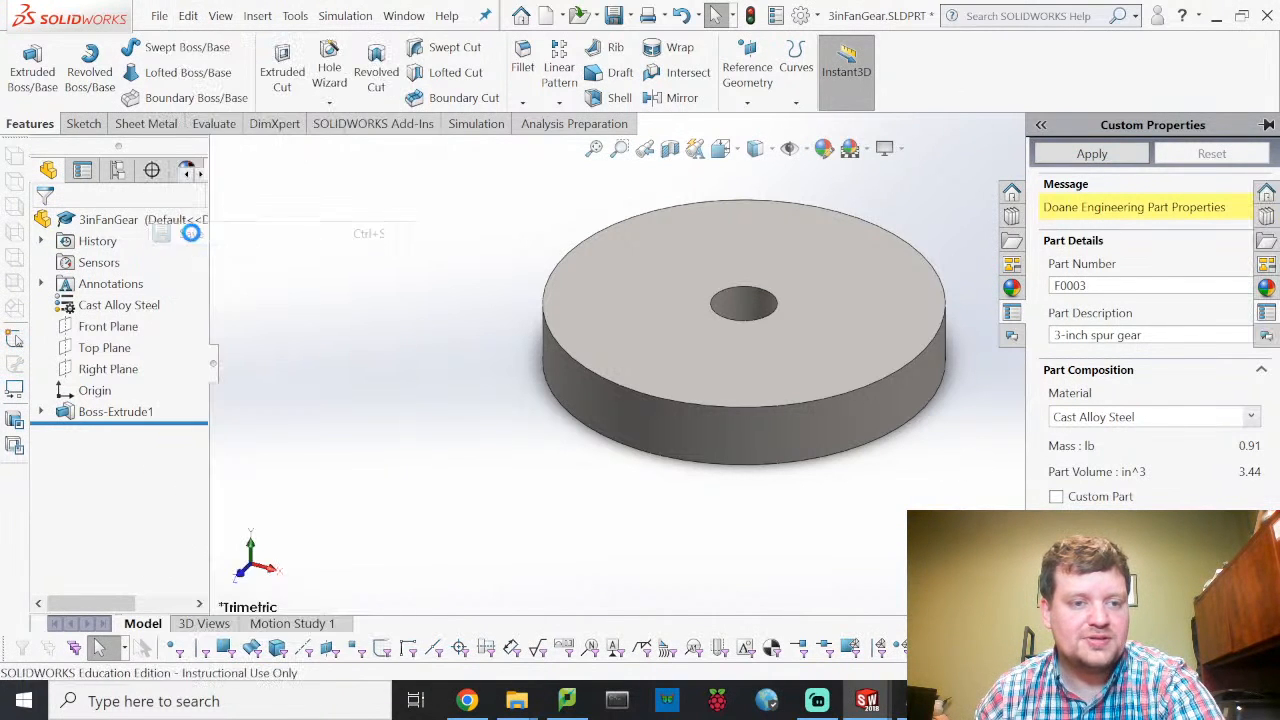
Step: Open the part Battery.SLDPRT from the VC1-4-1-2022 folder
left_click(160, 16)
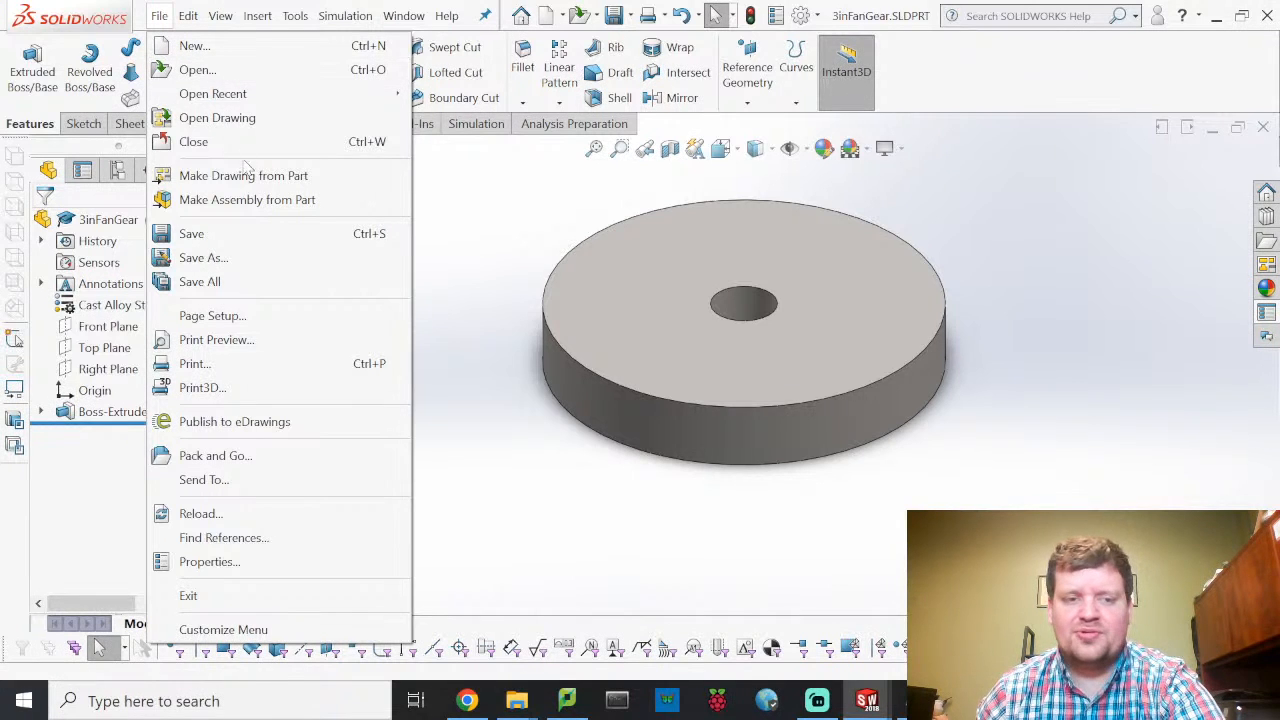
left_click(233, 71)
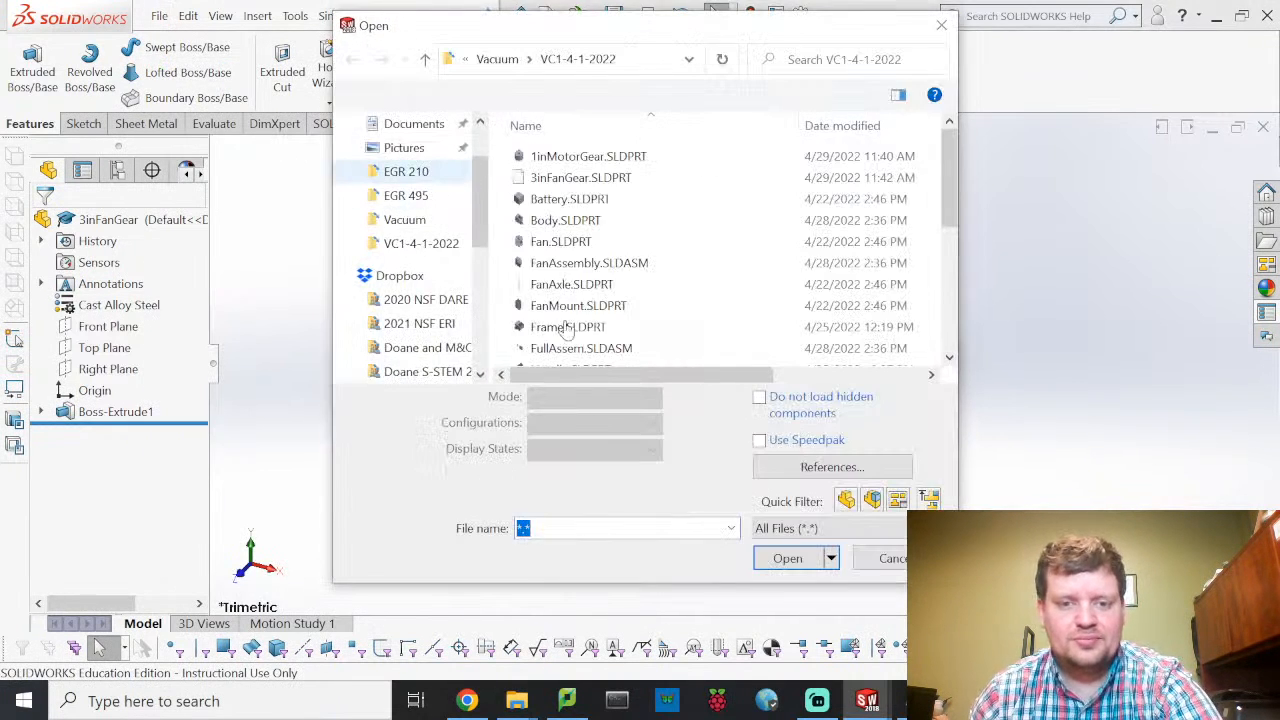
left_click(590, 204)
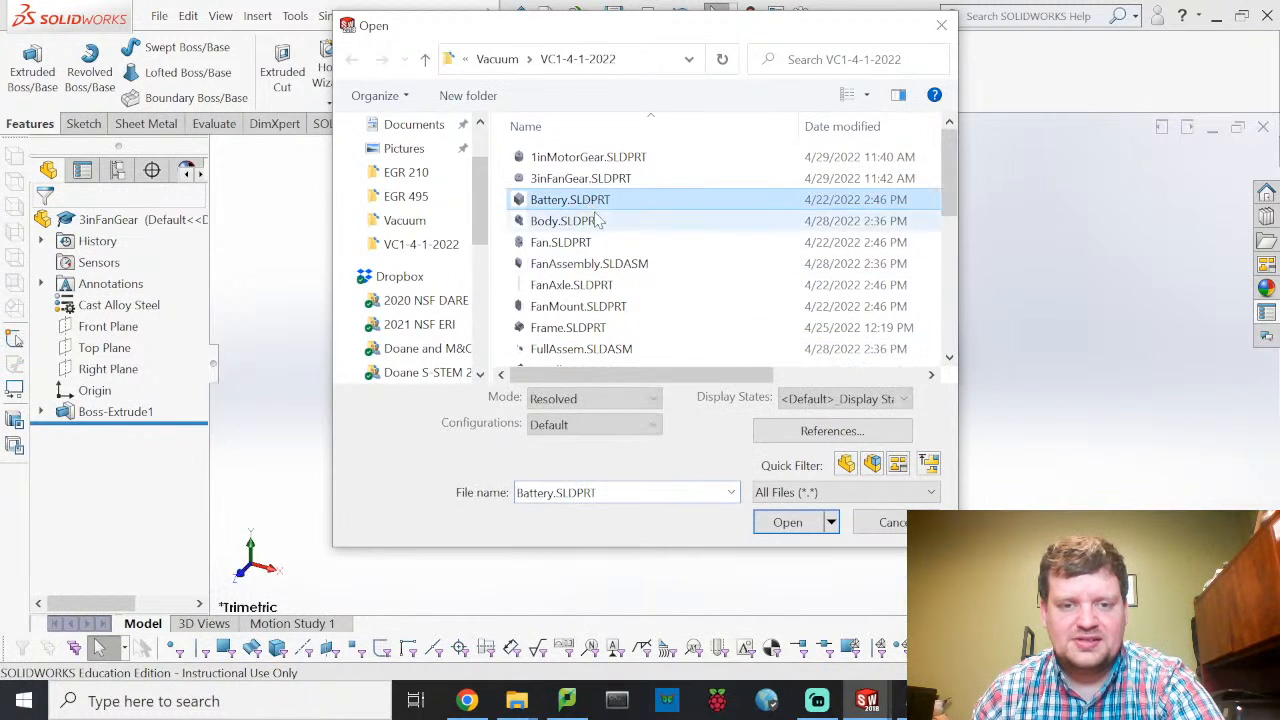
left_click(803, 531)
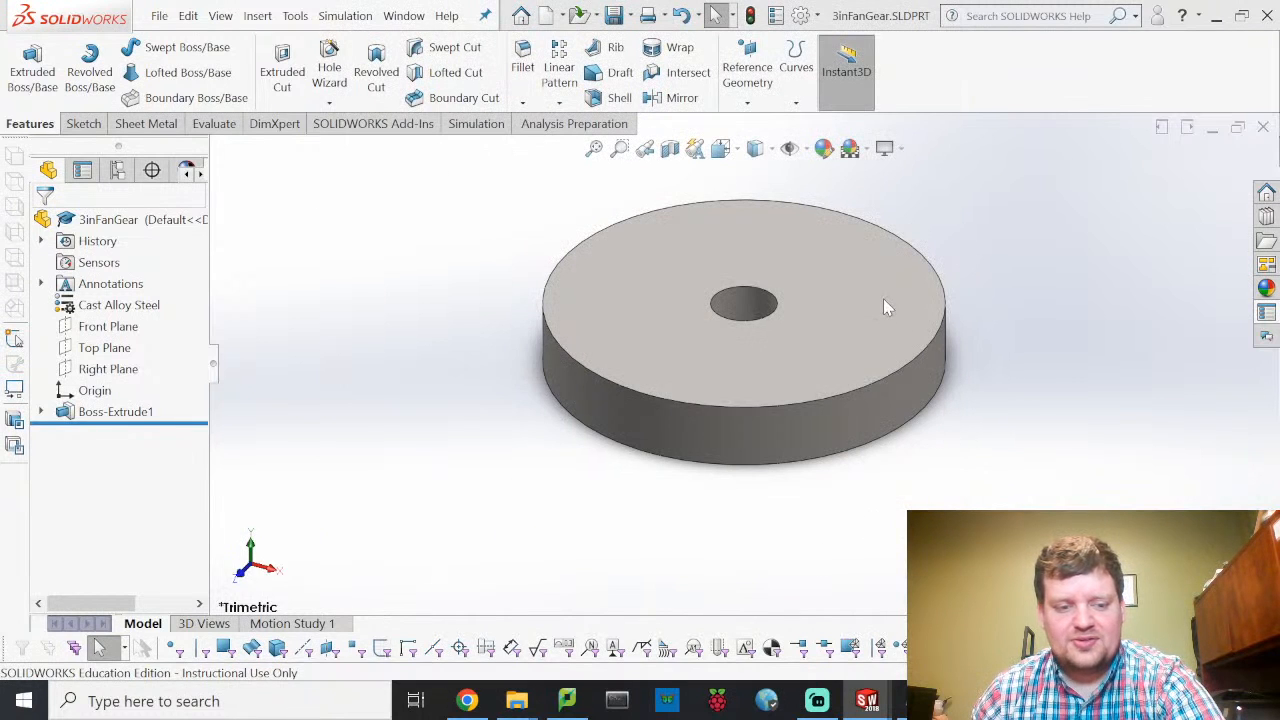
Step: Switch to the Vacuum folder in File Explorer and open its VC1-4-1-2022 subfolder
mouse_move(517, 703)
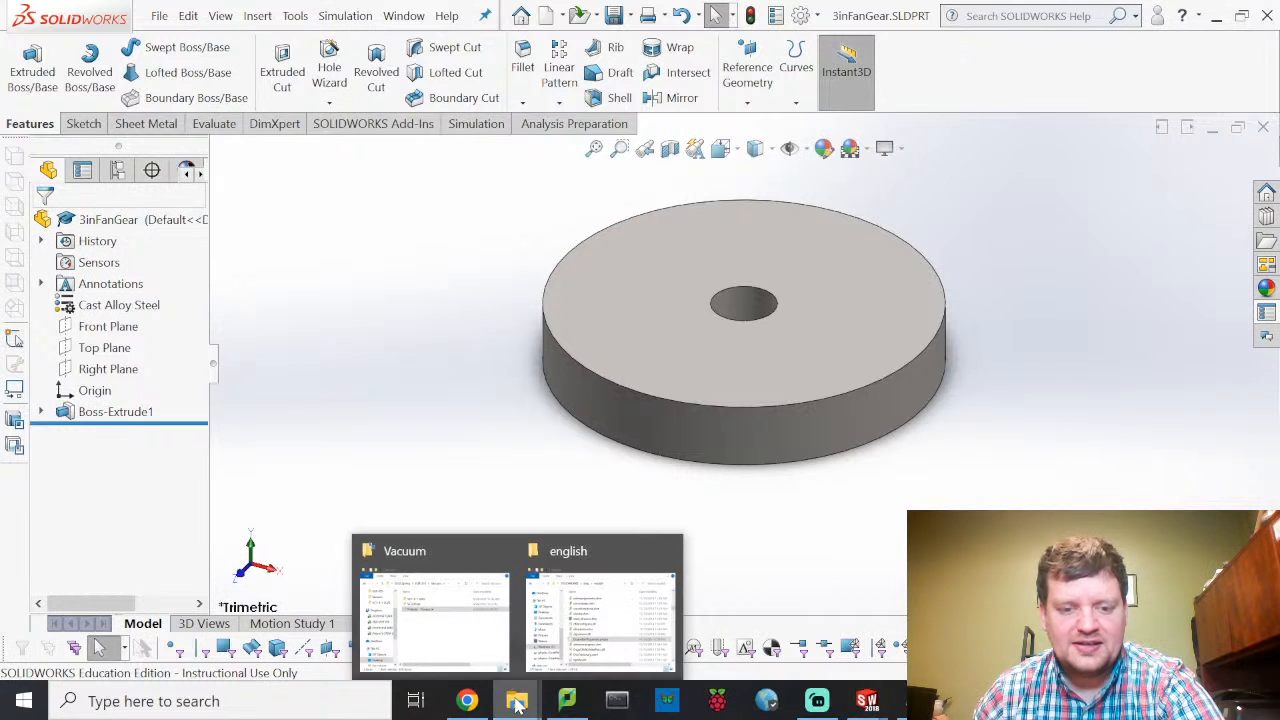
left_click(430, 605)
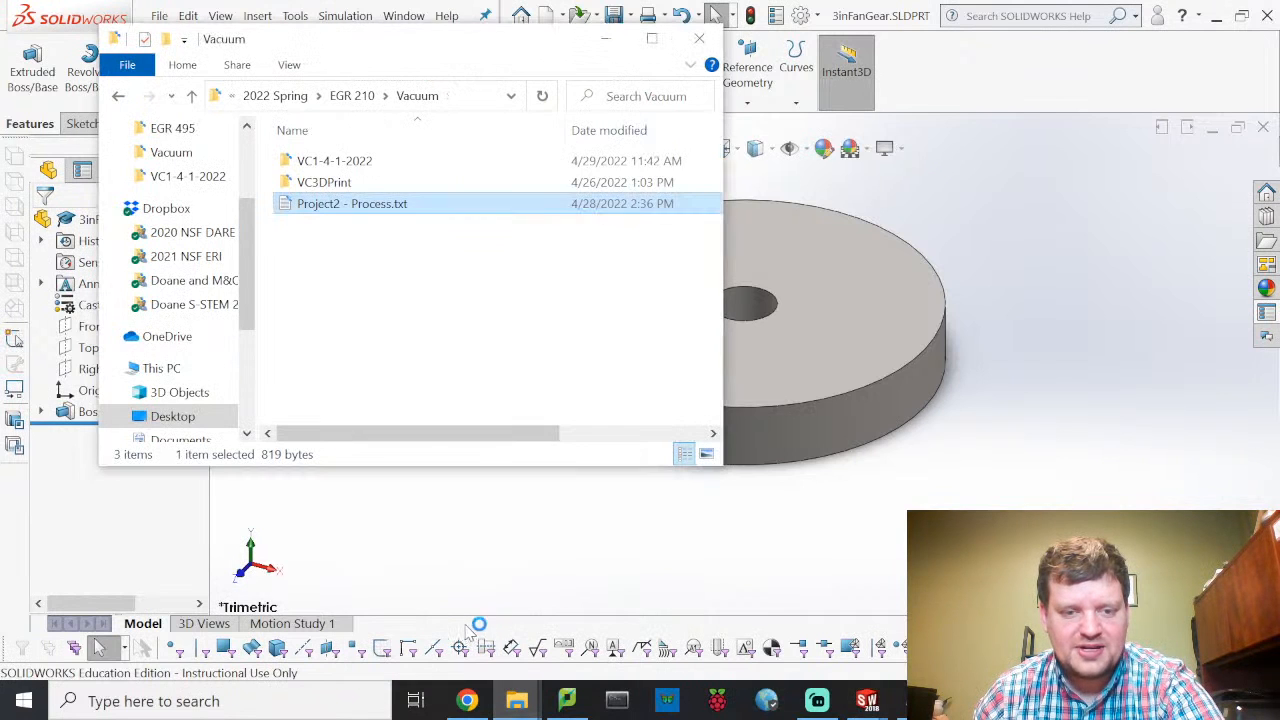
double_click(333, 166)
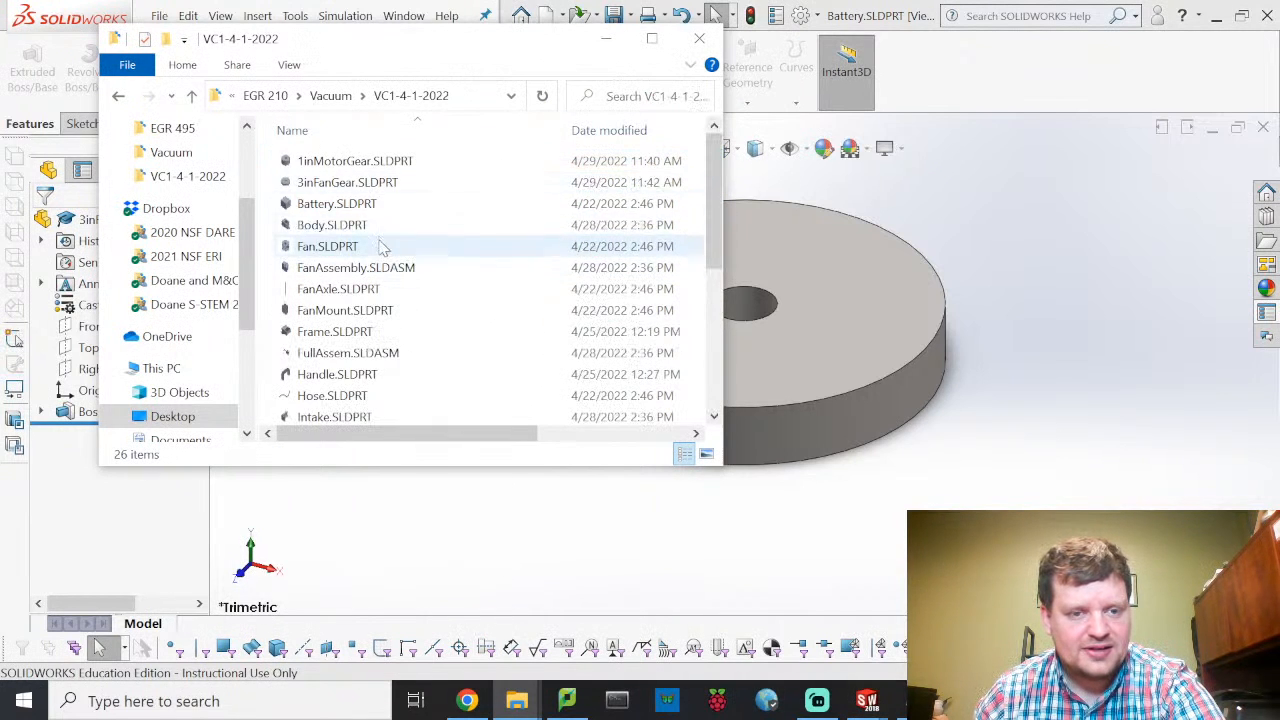
Step: Open PartsNumbers.docx from the VC1-4-1-2022 folder and read through the battery specifications
scroll(385, 260, "down", 3)
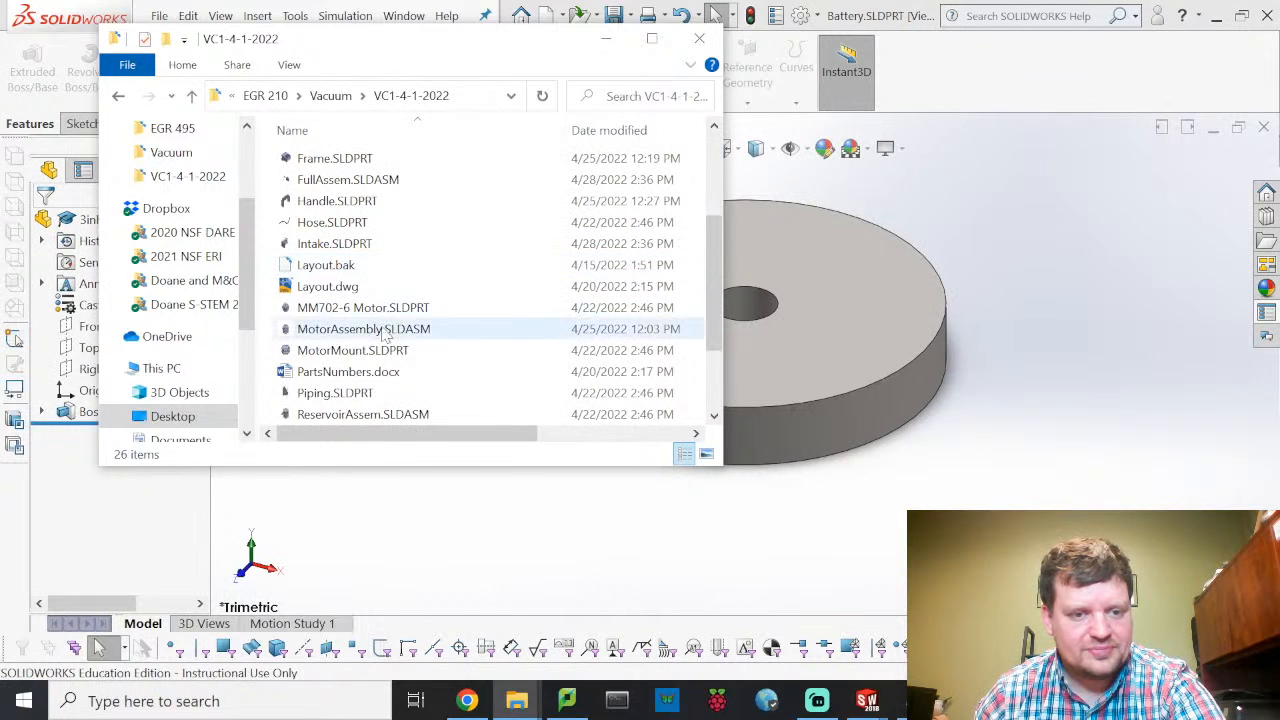
double_click(390, 372)
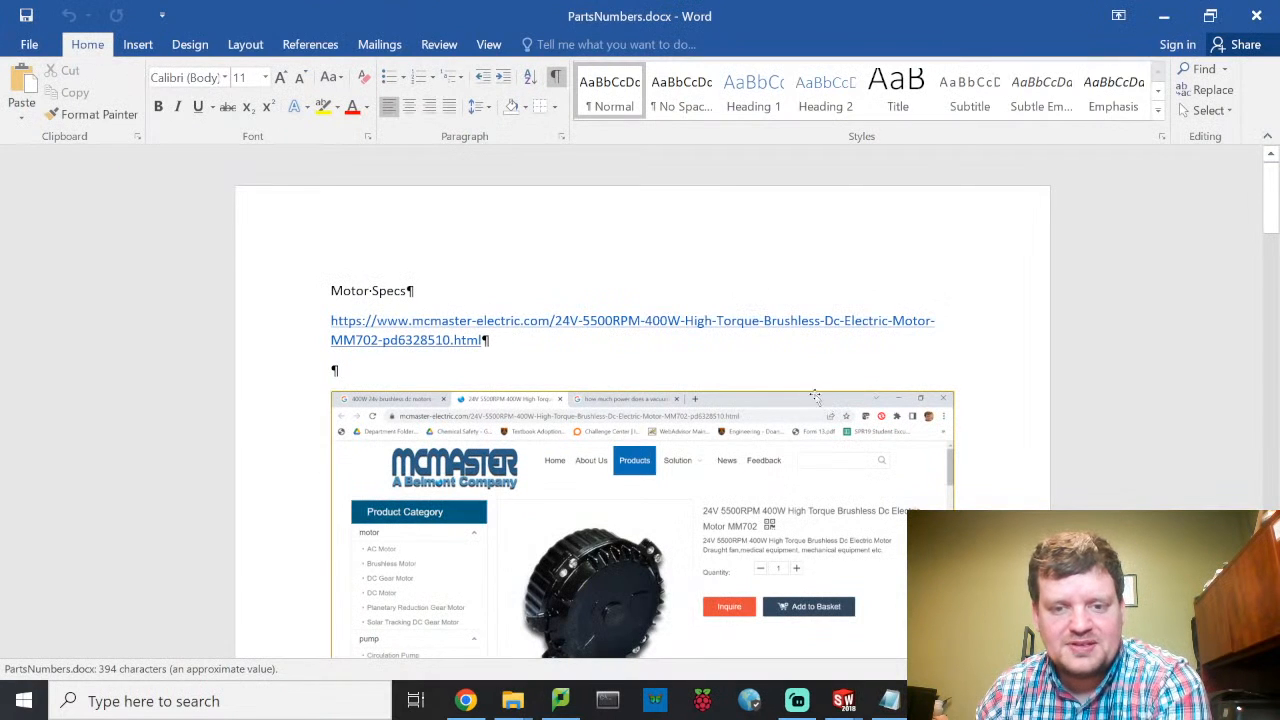
scroll(996, 420, "down", 20)
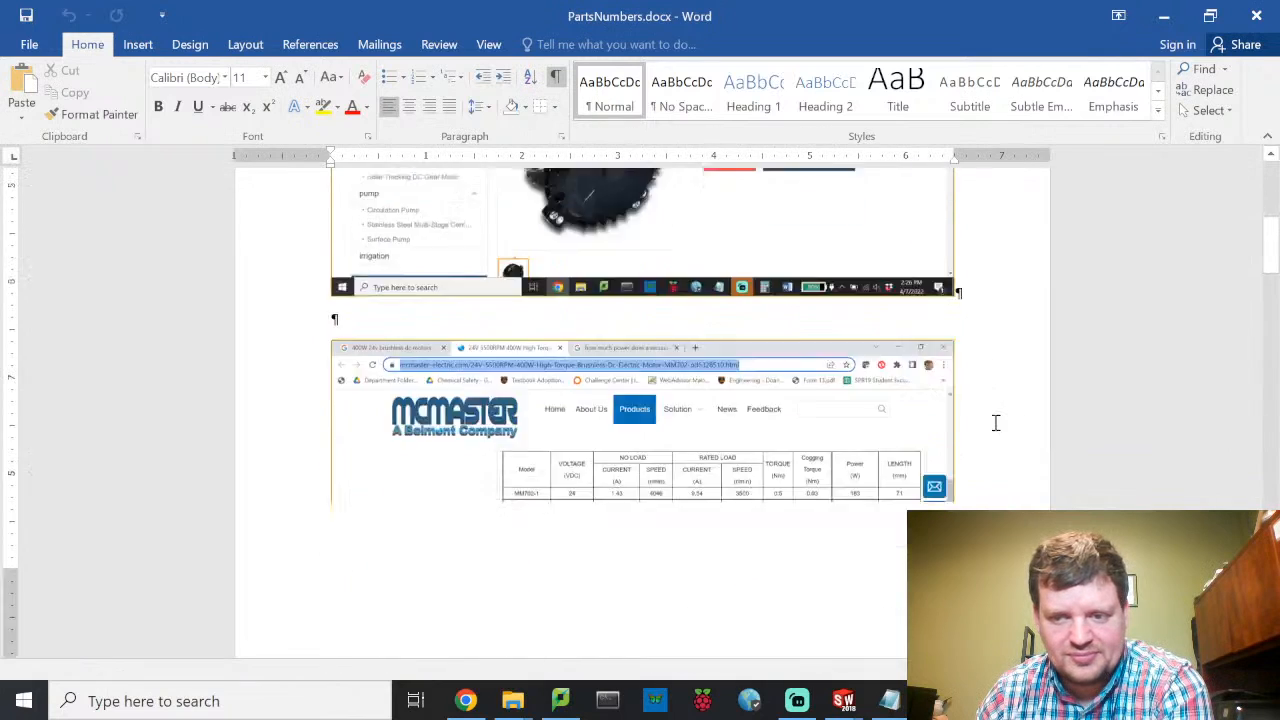
scroll(996, 420, "down", 10)
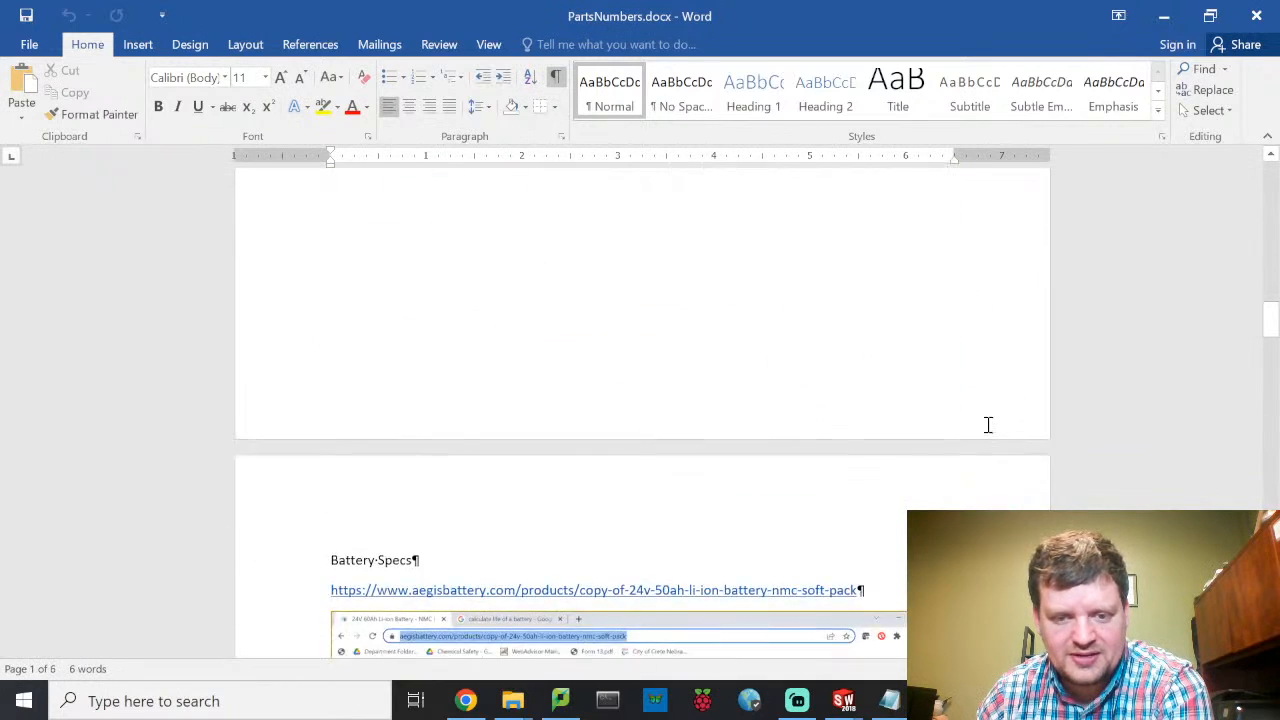
scroll(990, 421, "down", 1)
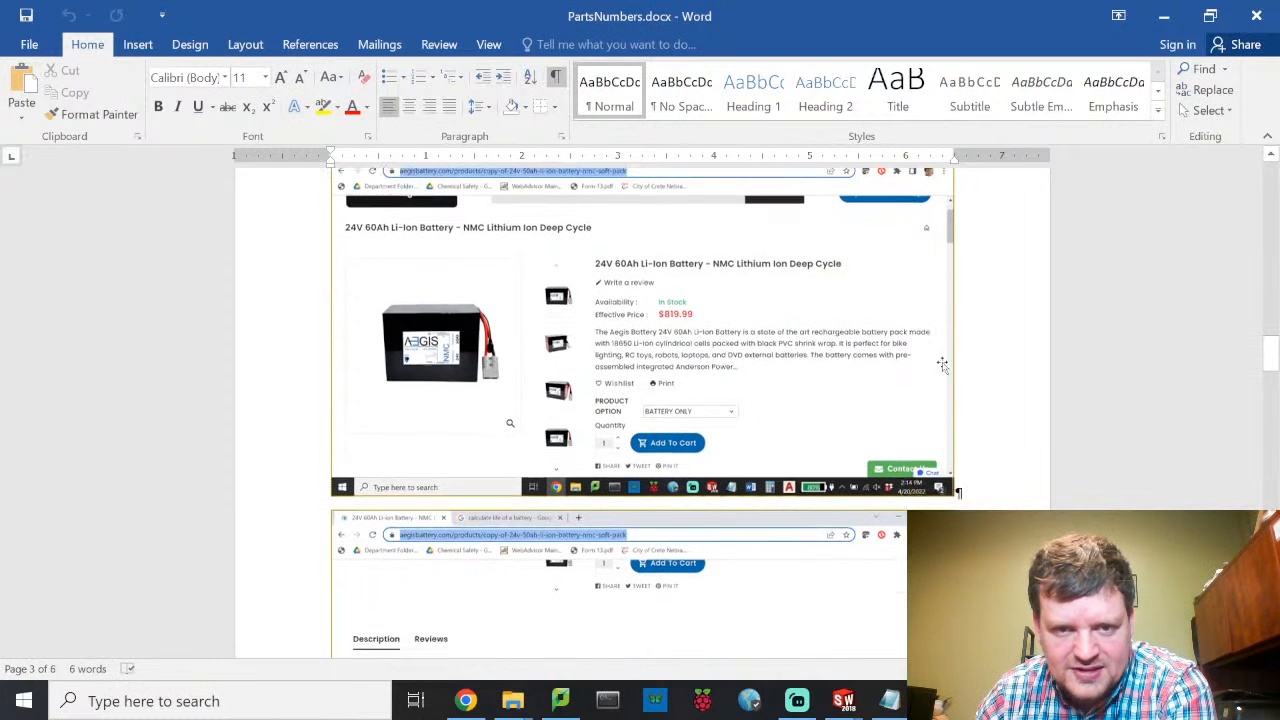
scroll(921, 354, "down", 4)
scroll(980, 371, "down", 4)
scroll(984, 369, "down", 3)
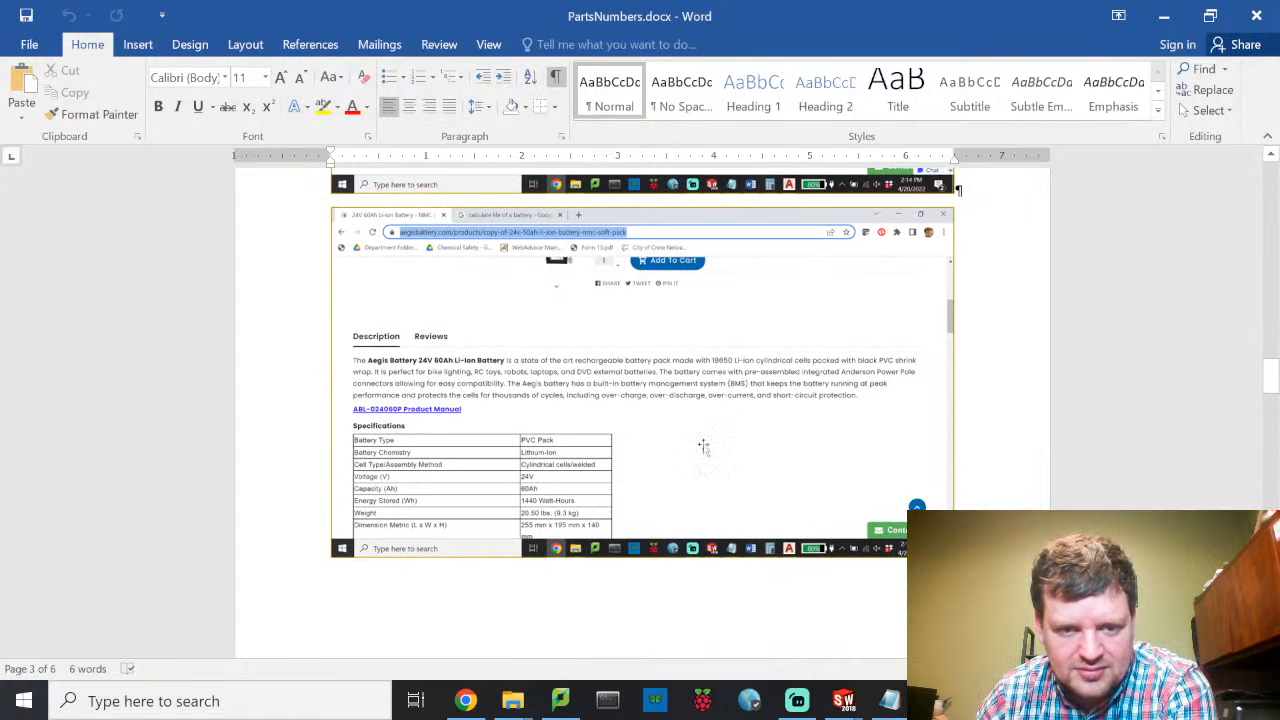
scroll(654, 443, "down", 18)
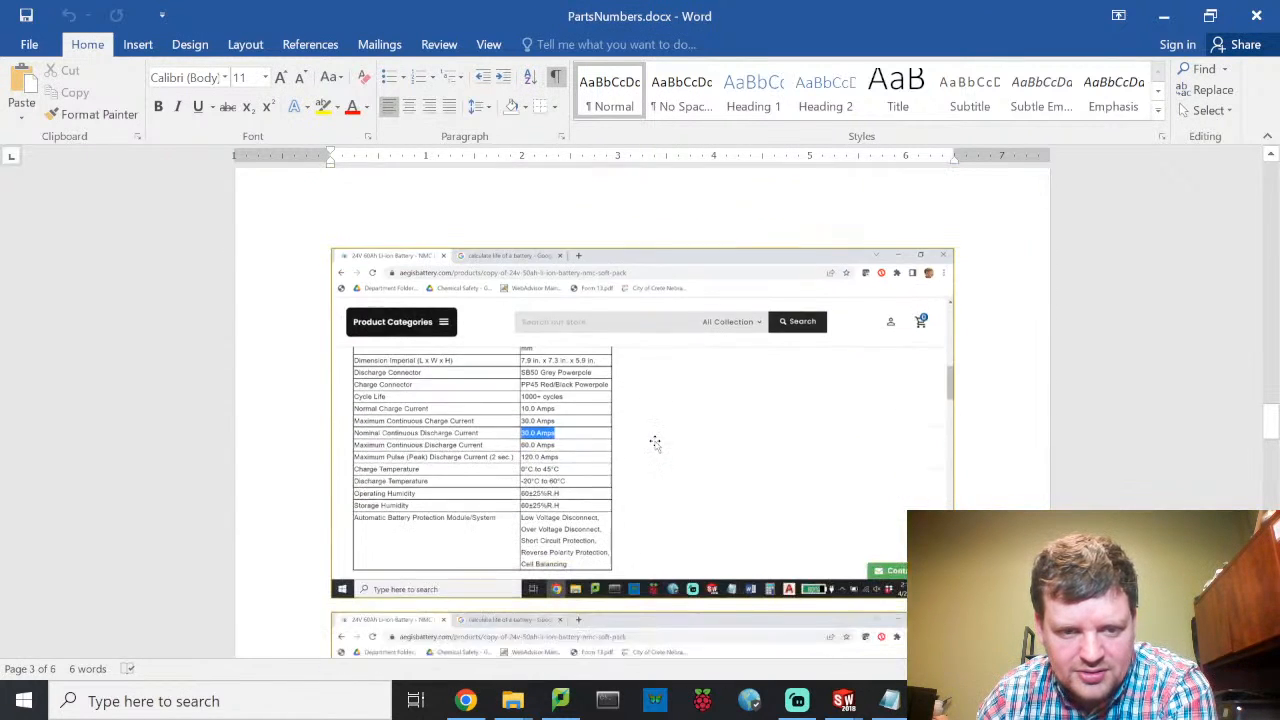
scroll(654, 443, "down", 2)
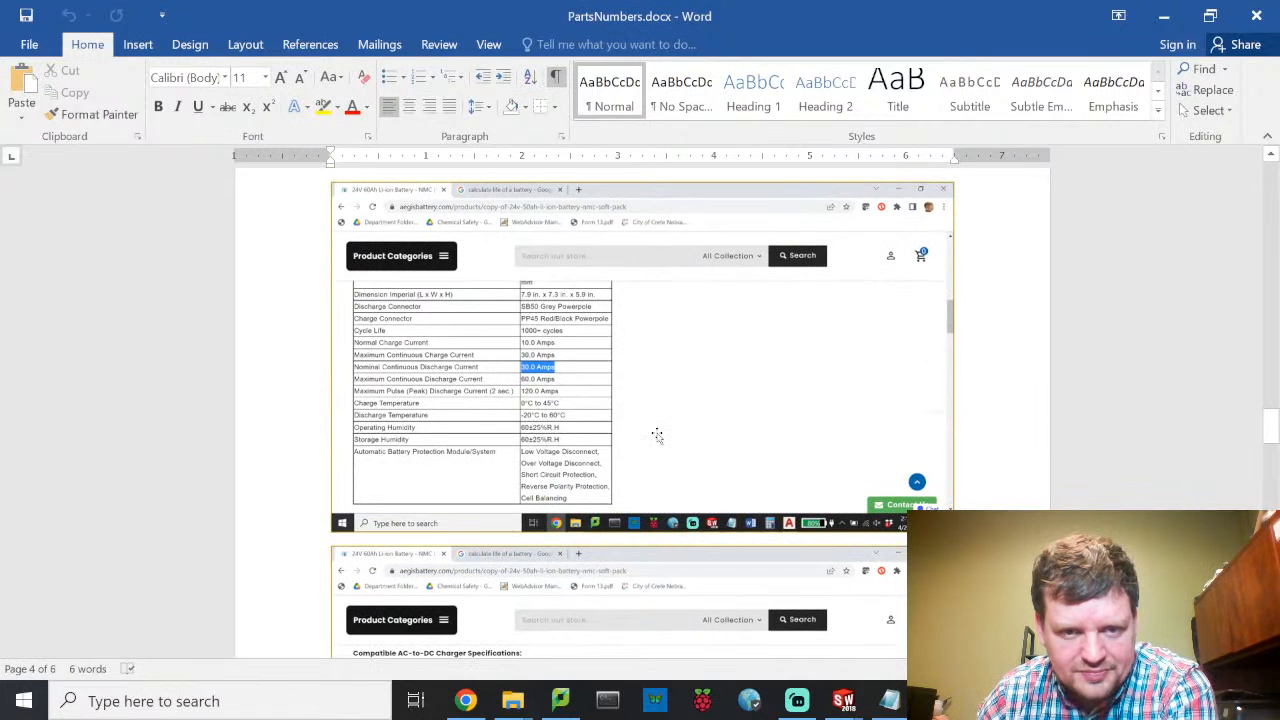
scroll(675, 420, "down", 7)
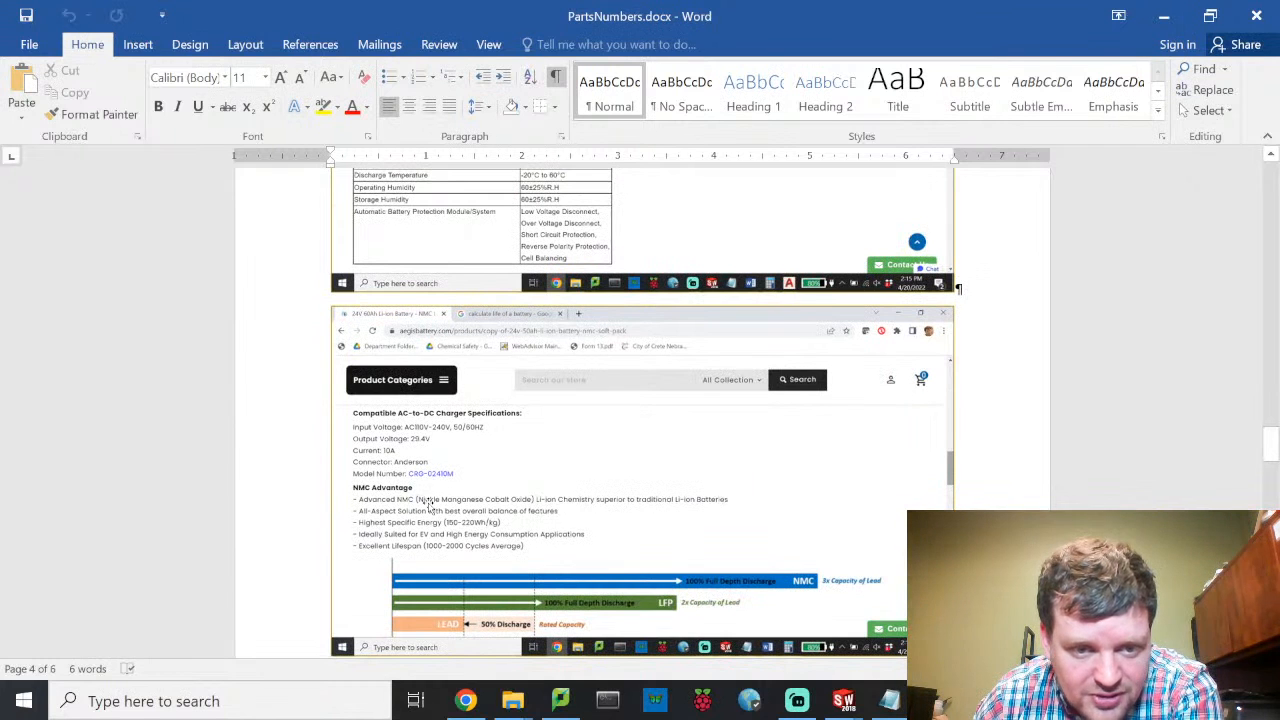
Step: Switch to the Battery part in SOLIDWORKS and set its part number to P0001 and its description to "Lithium-ion battery"
mouse_move(836, 698)
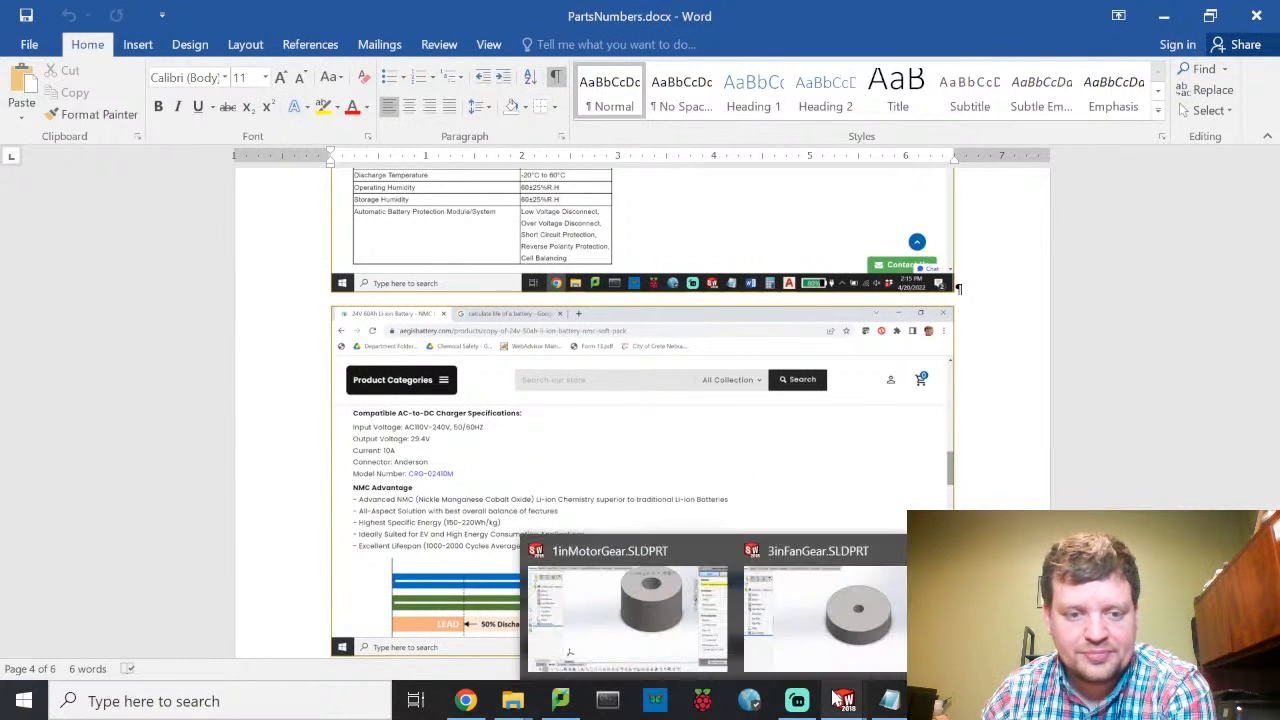
left_click(1050, 612)
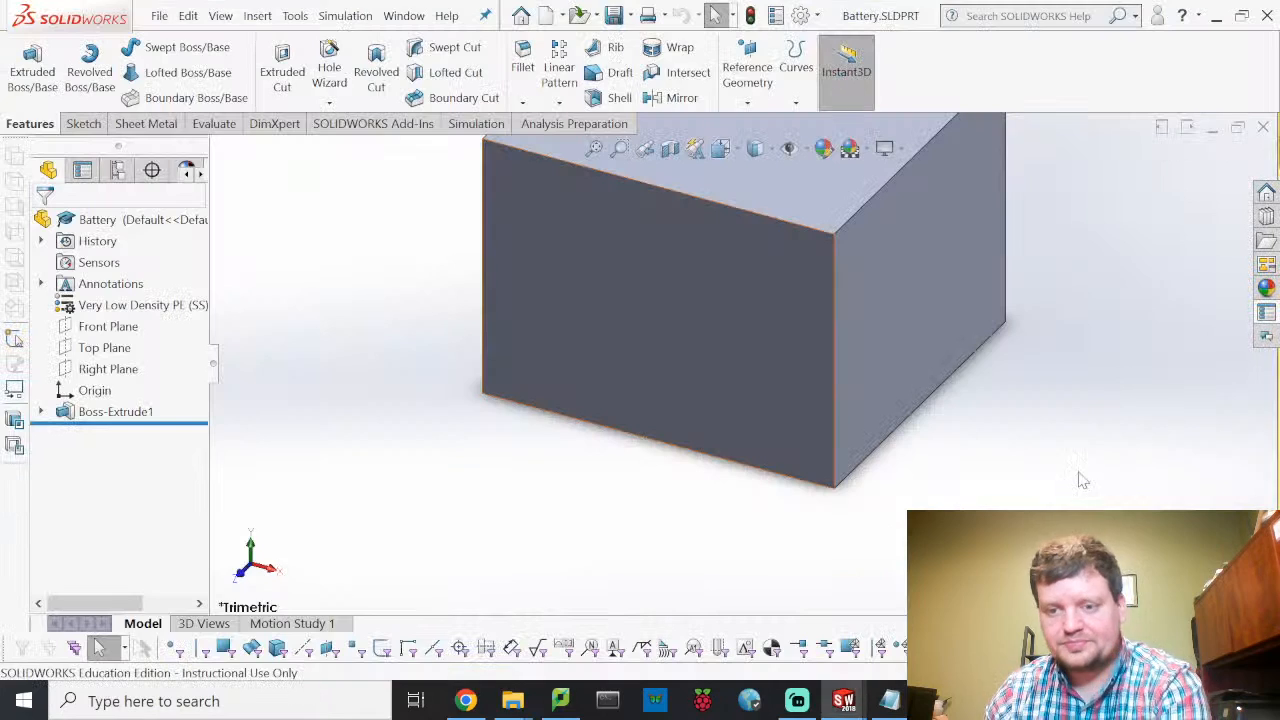
left_click(1267, 314)
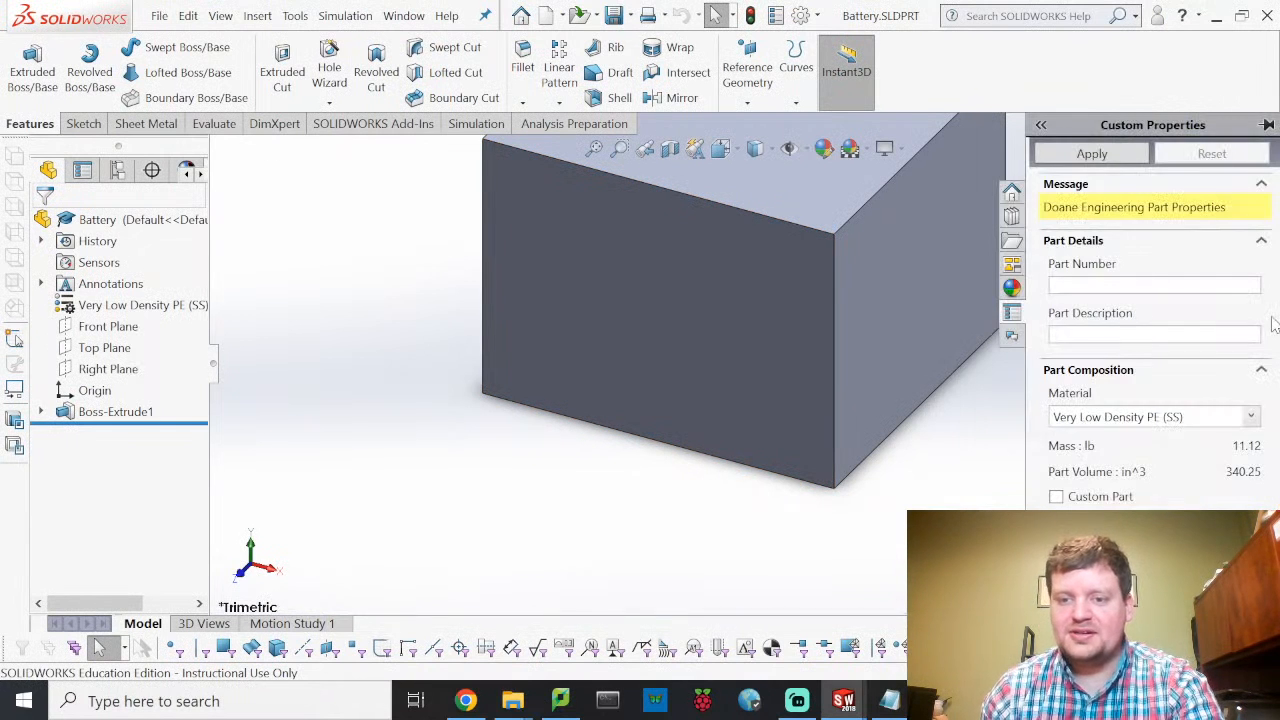
left_click(1156, 287)
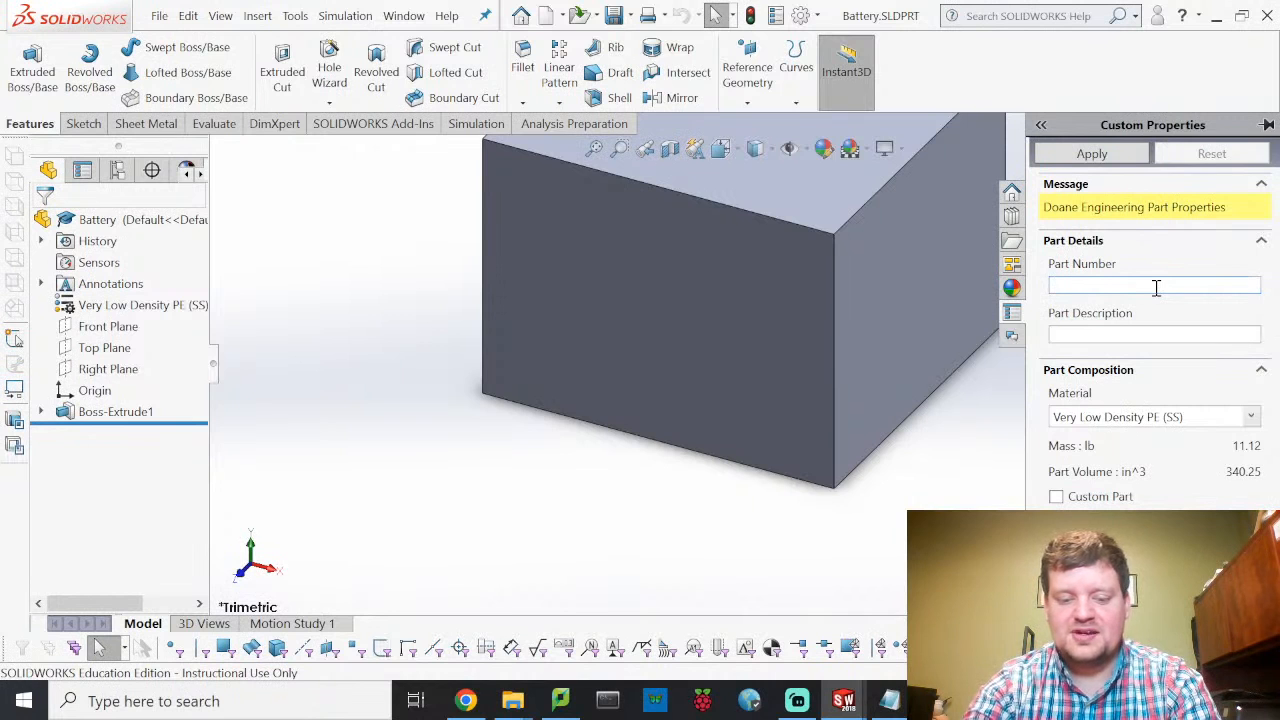
type("P0001")
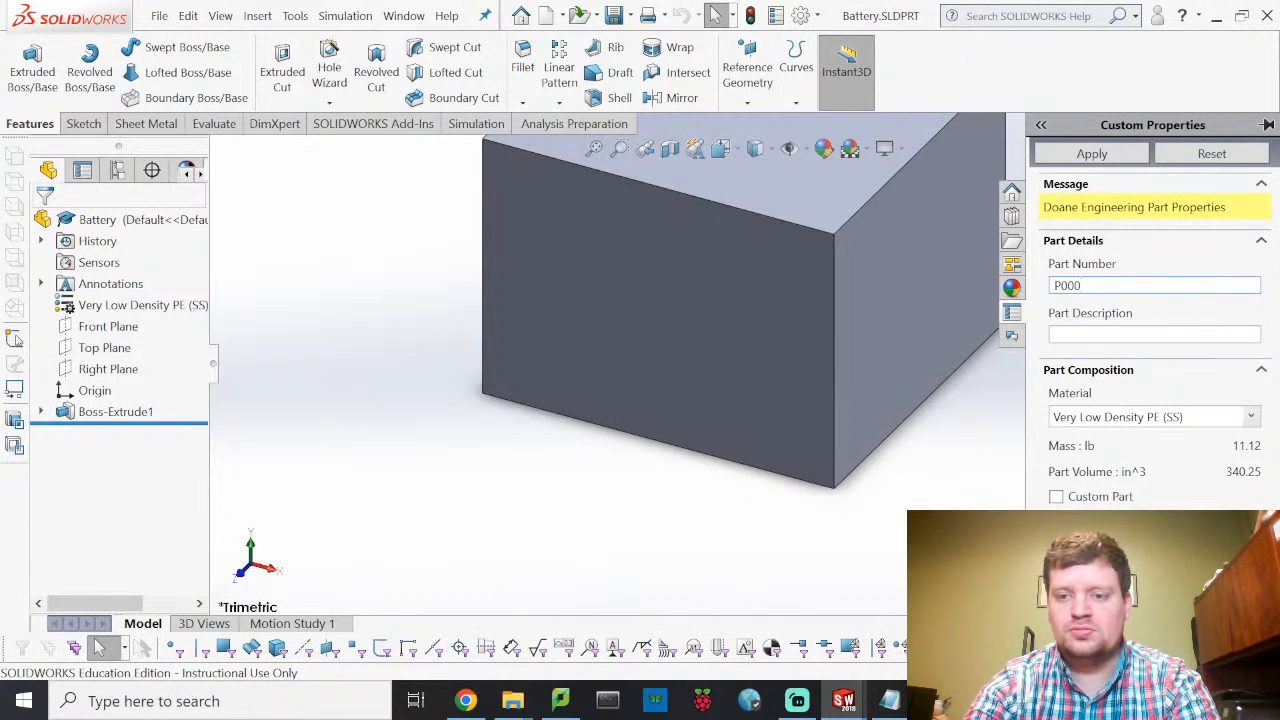
left_click(1120, 333)
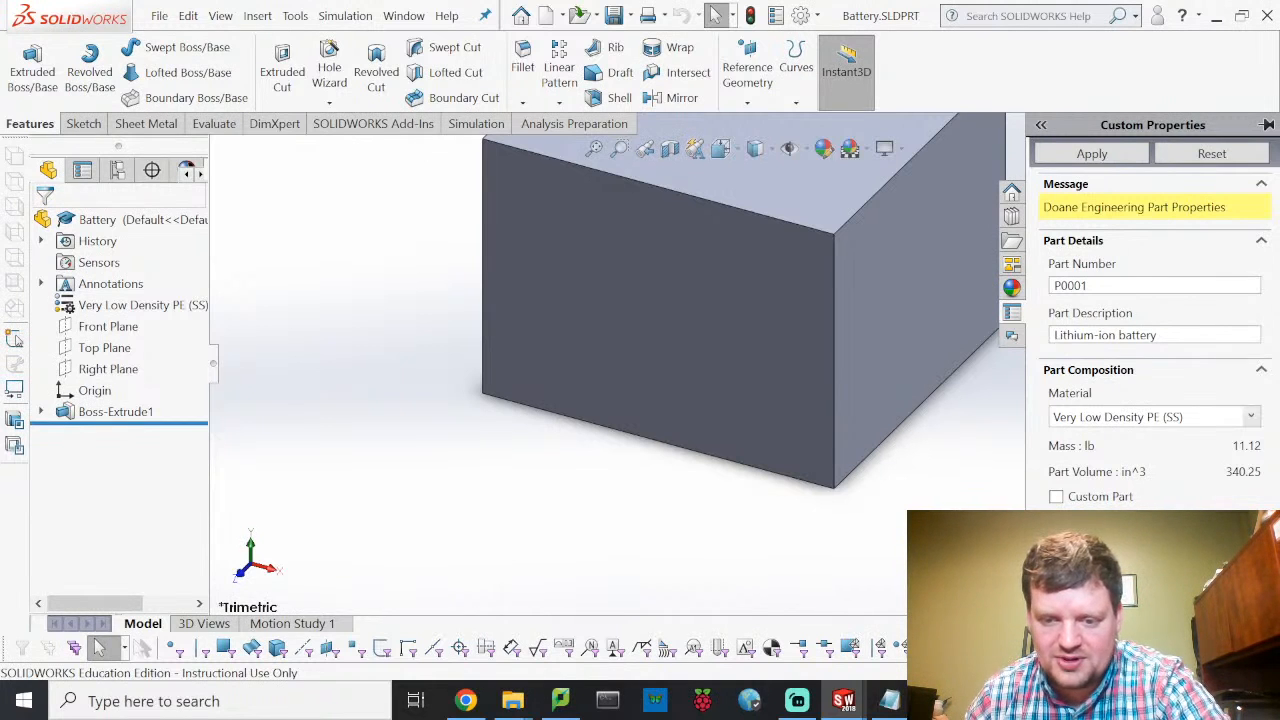
Step: Recheck the battery information in PartsNumbers.docx in Word and return to the Battery part in SOLIDWORKS
left_click(935, 701)
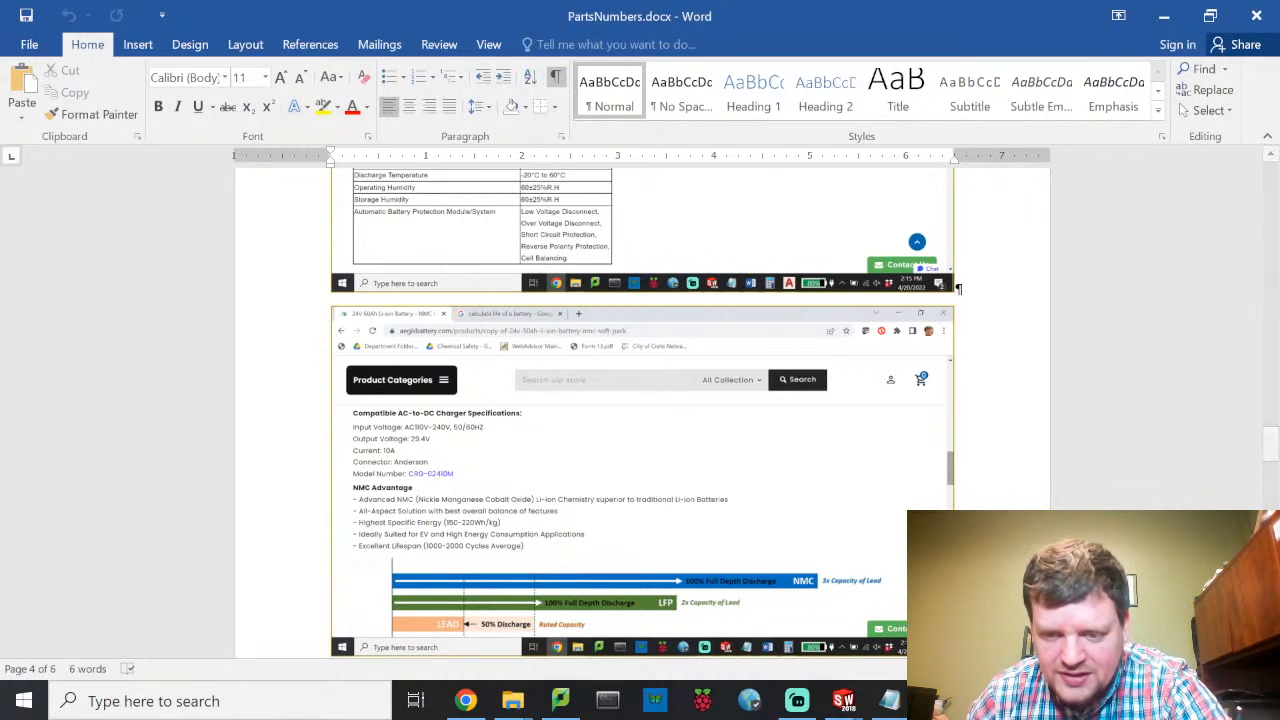
left_click(843, 698)
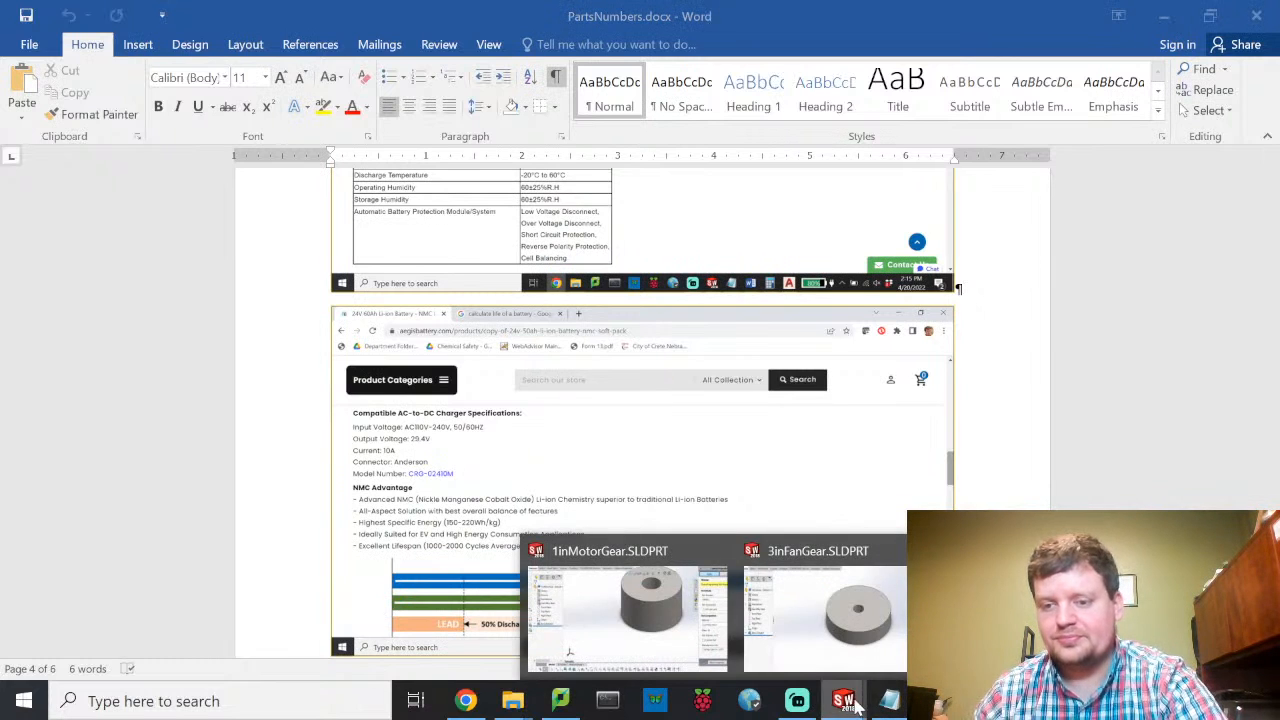
left_click(1055, 615)
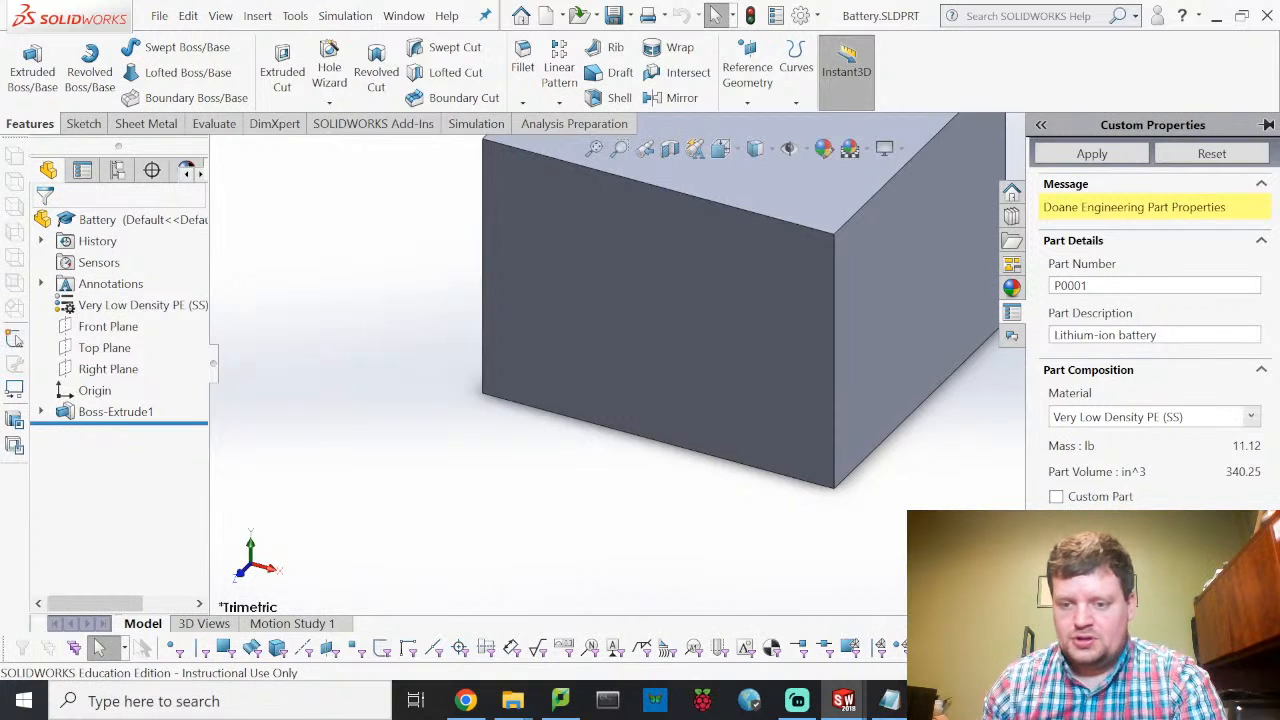
Step: Apply the battery's custom properties and save the part
left_click(1092, 154)
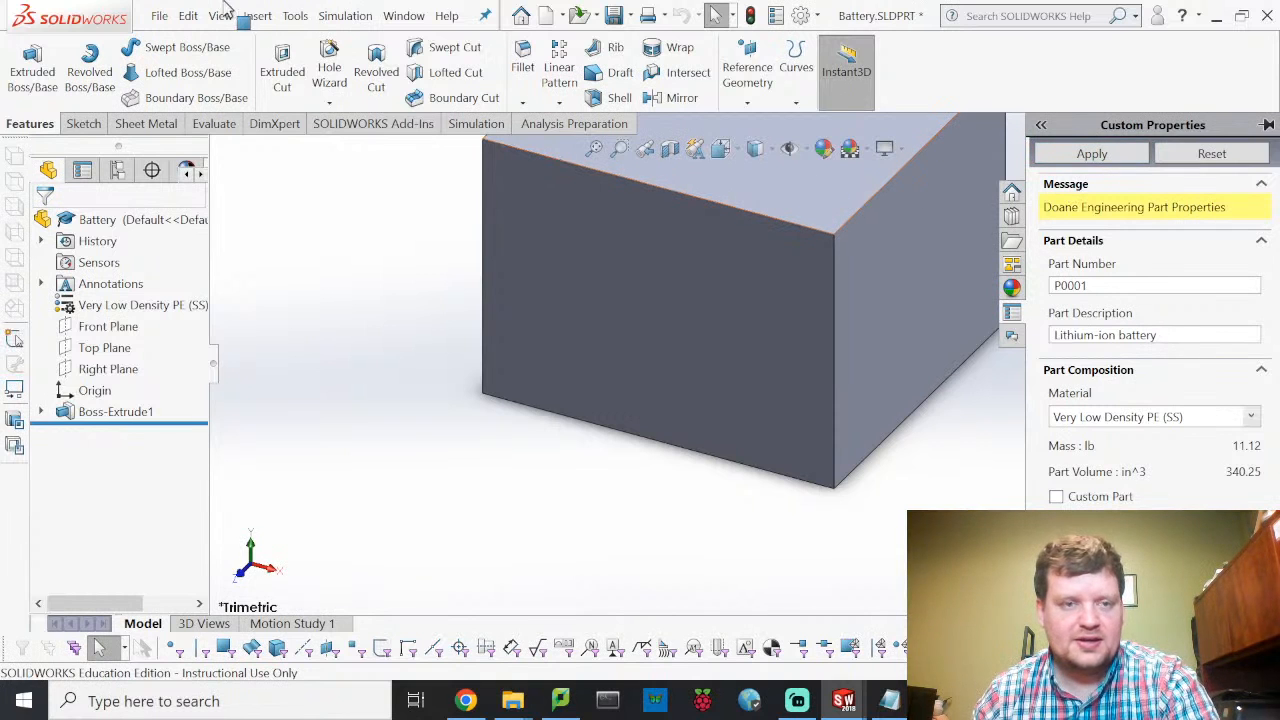
left_click(160, 16)
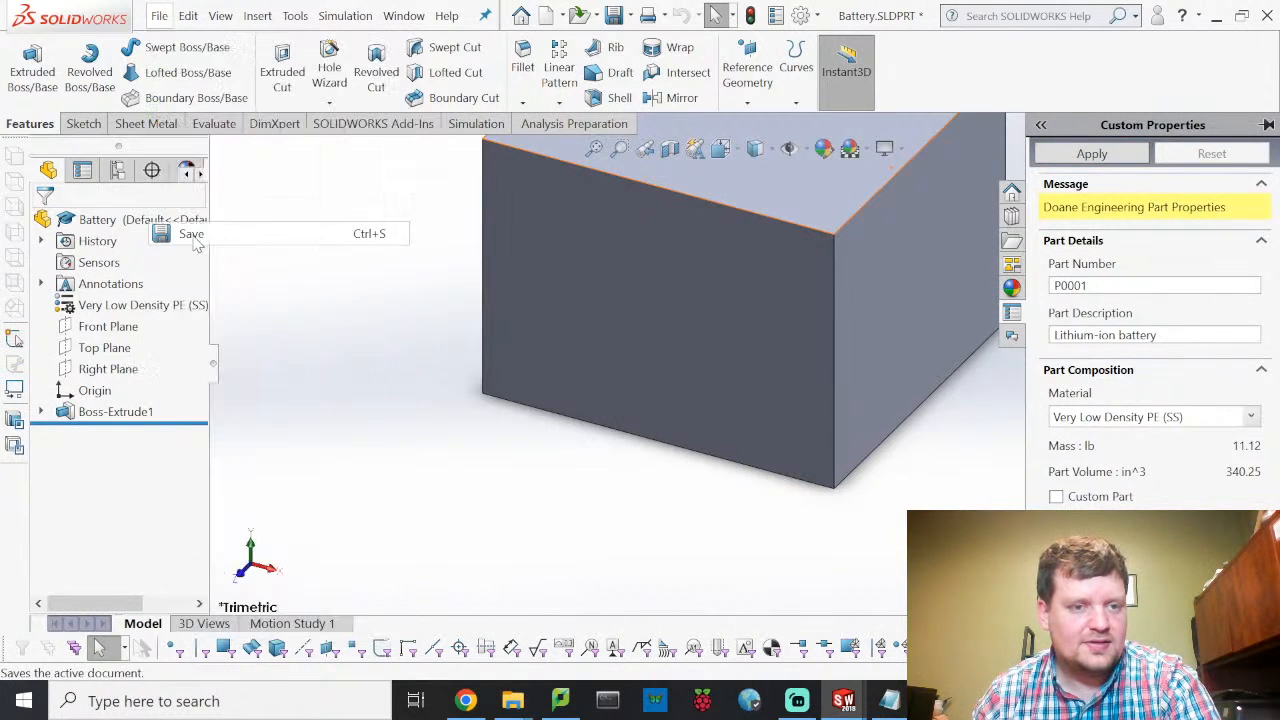
Step: Open the part Body.SLDPRT from the VC1-4-1-2022 folder
left_click(160, 16)
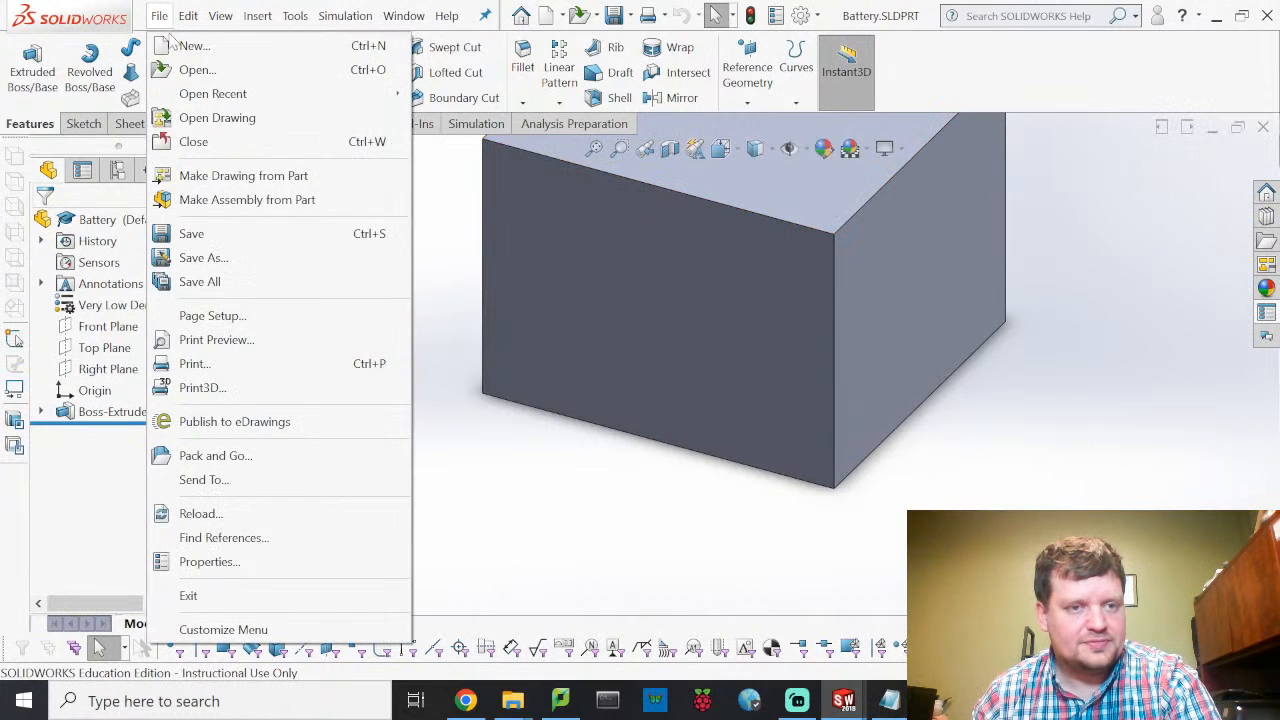
left_click(198, 72)
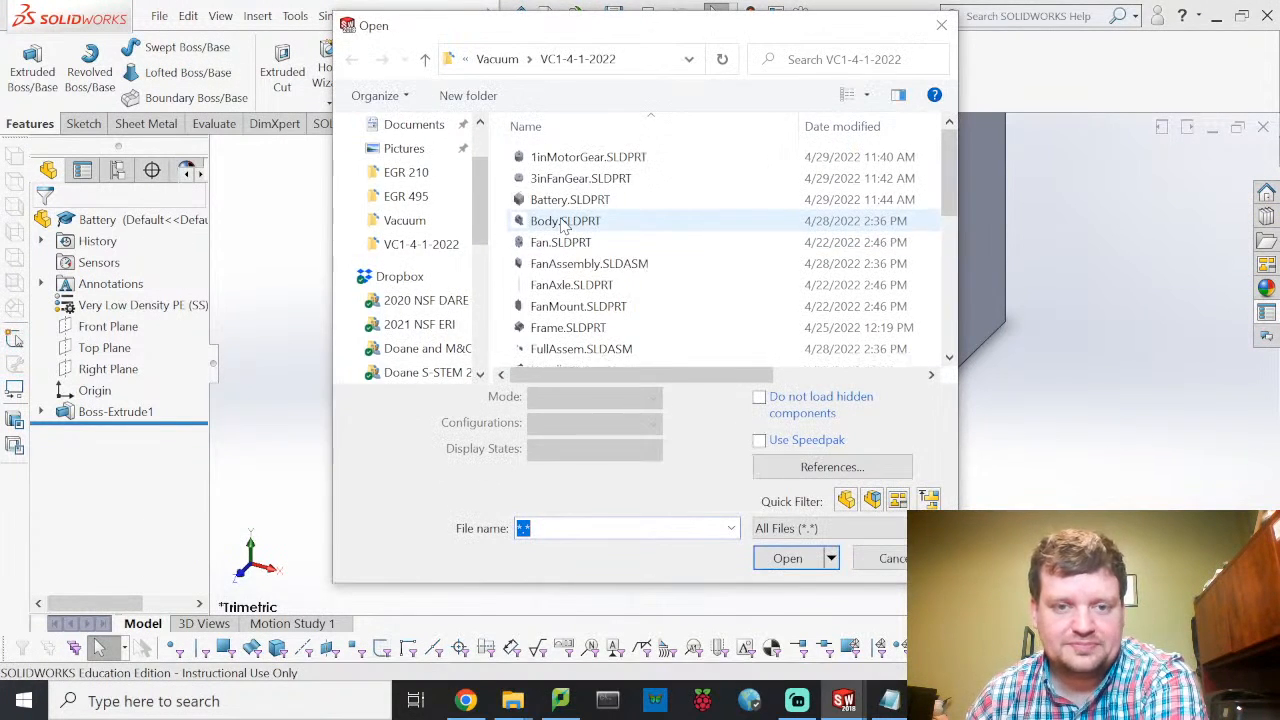
double_click(565, 222)
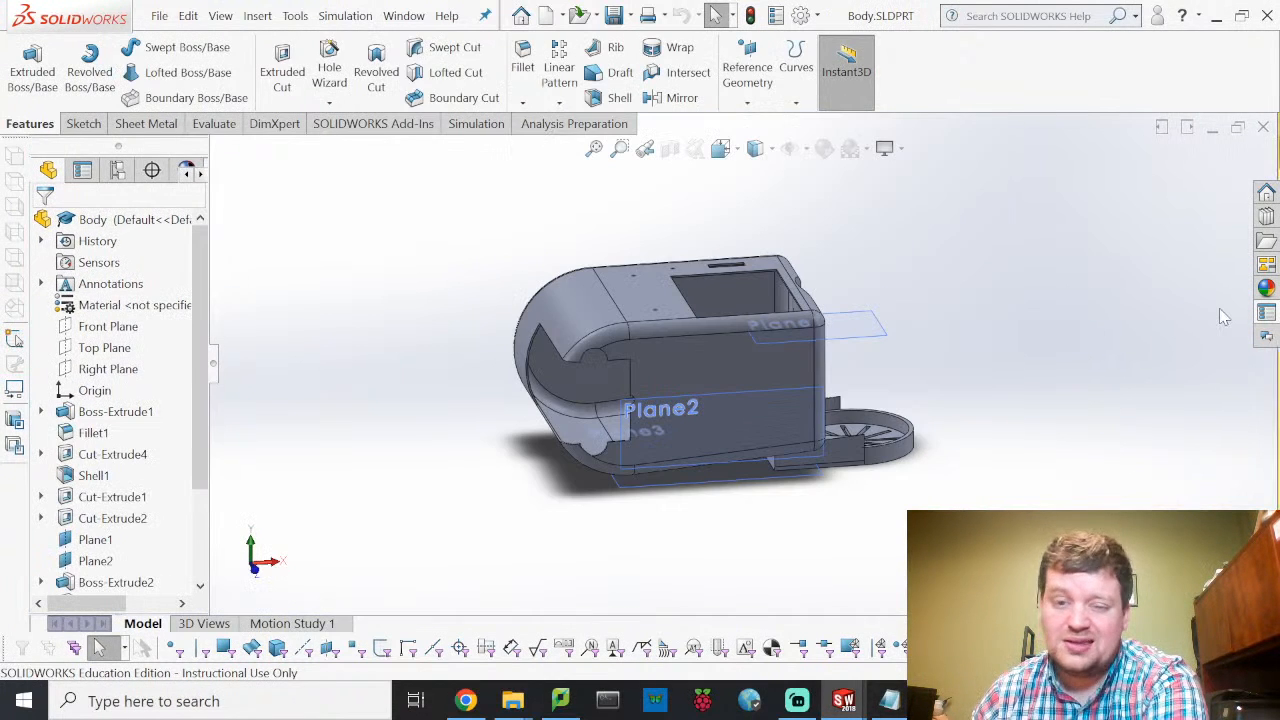
middle_click_drag(876, 461, 789, 206)
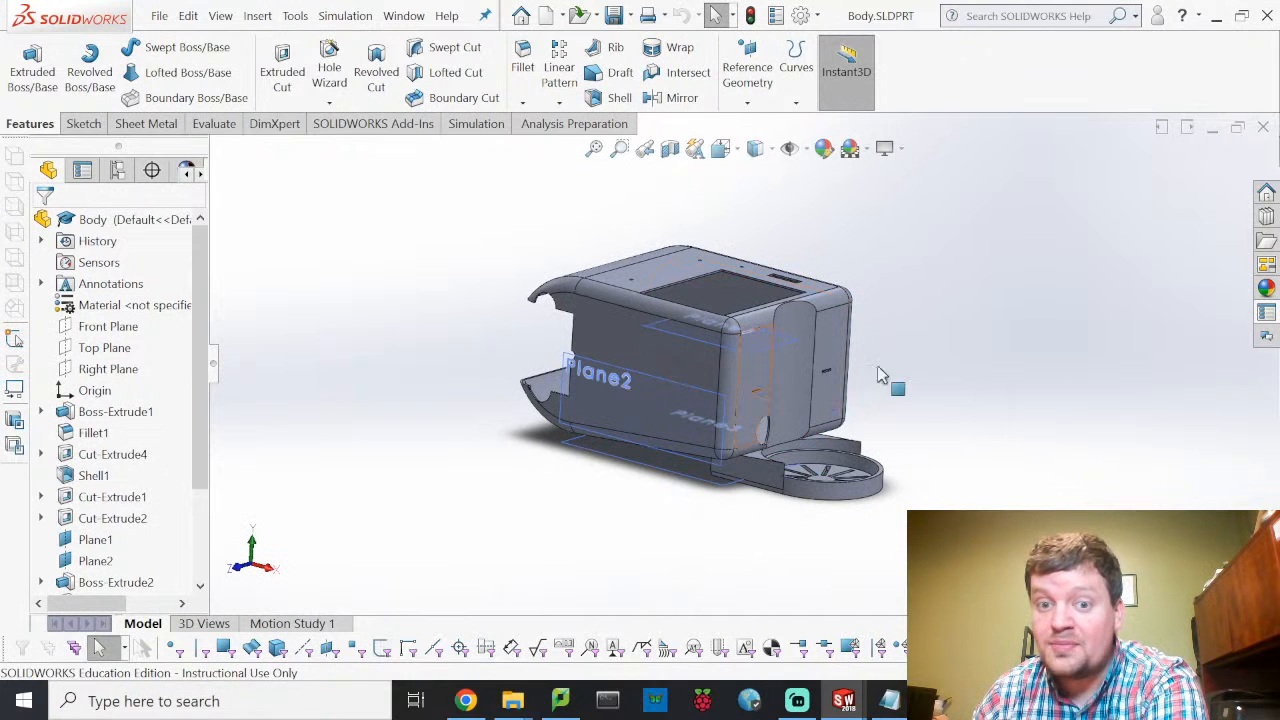
Step: Set the body's custom properties to part number P0002 and description "Nylon plastic vacuum body shell"
left_click(1266, 313)
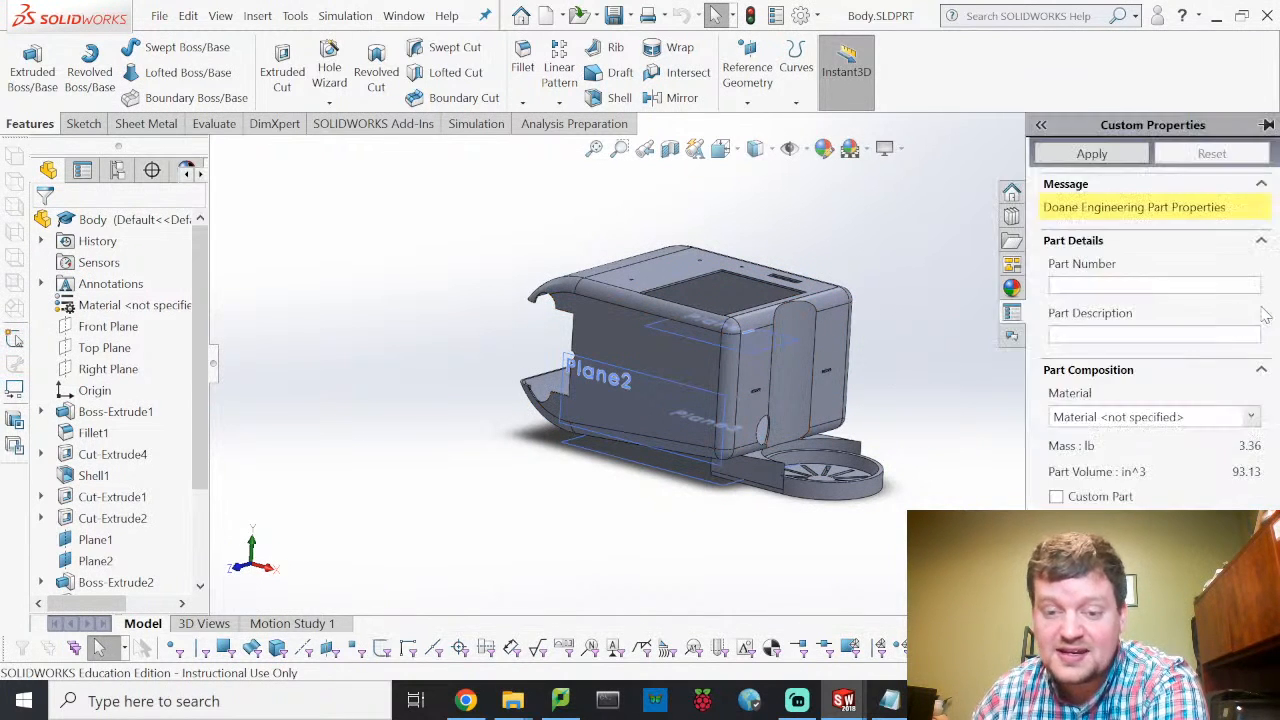
left_click(1152, 287)
type("P0002")
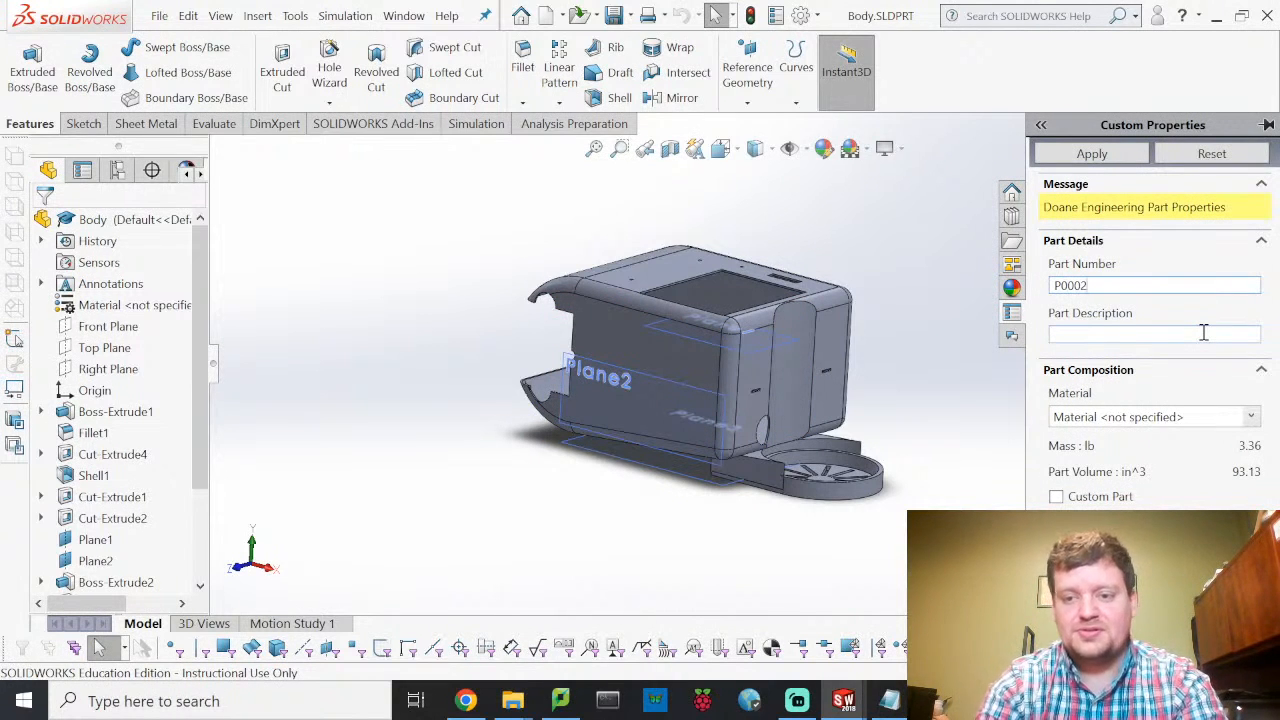
left_click(1124, 336)
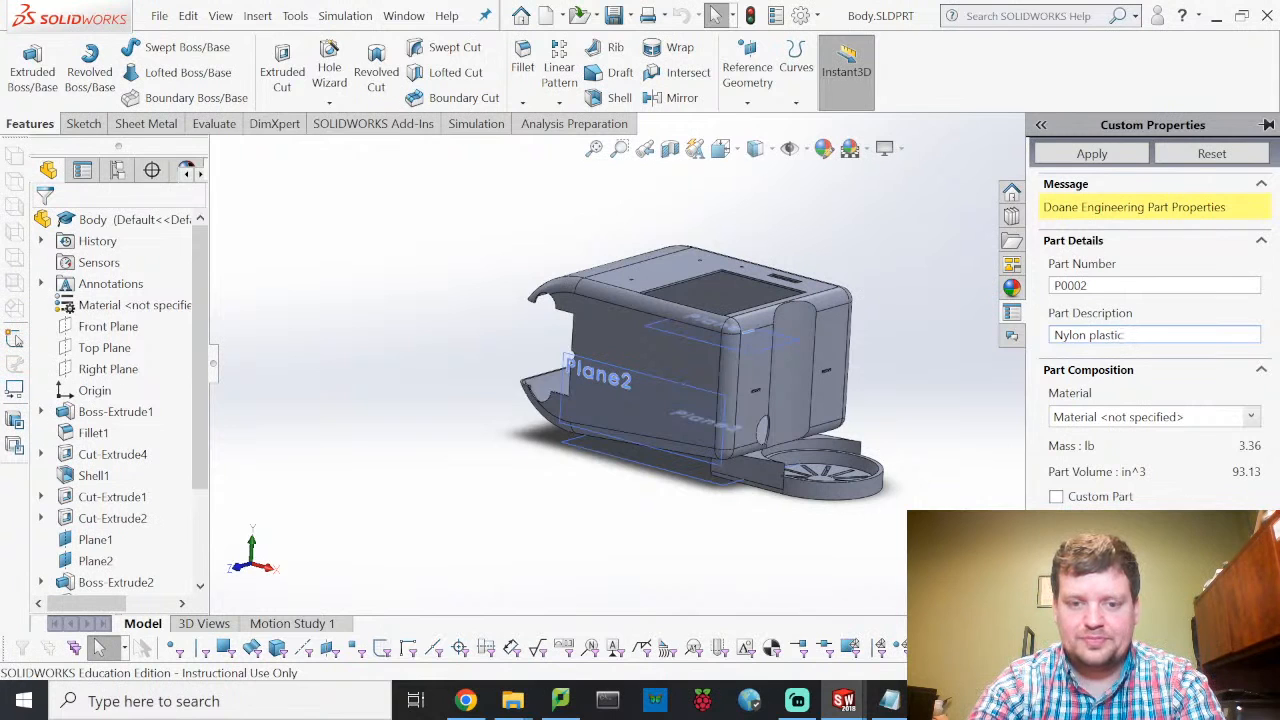
type("body shell")
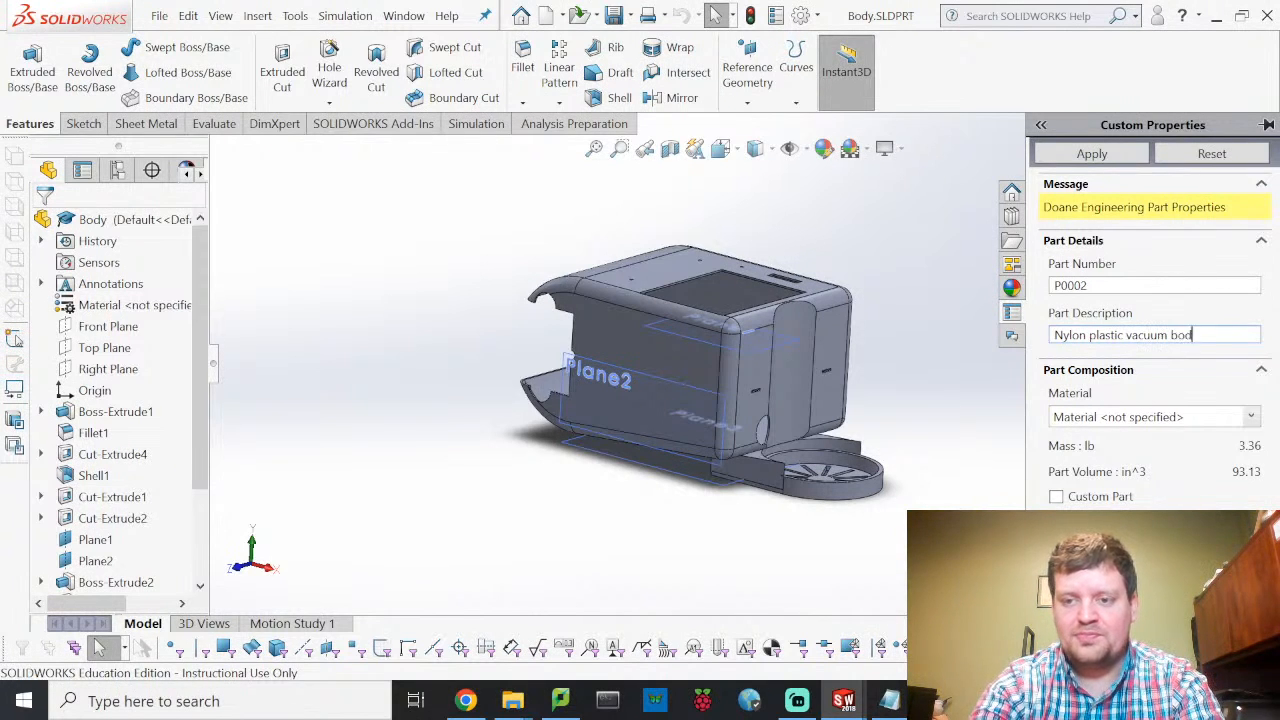
left_click(1250, 418)
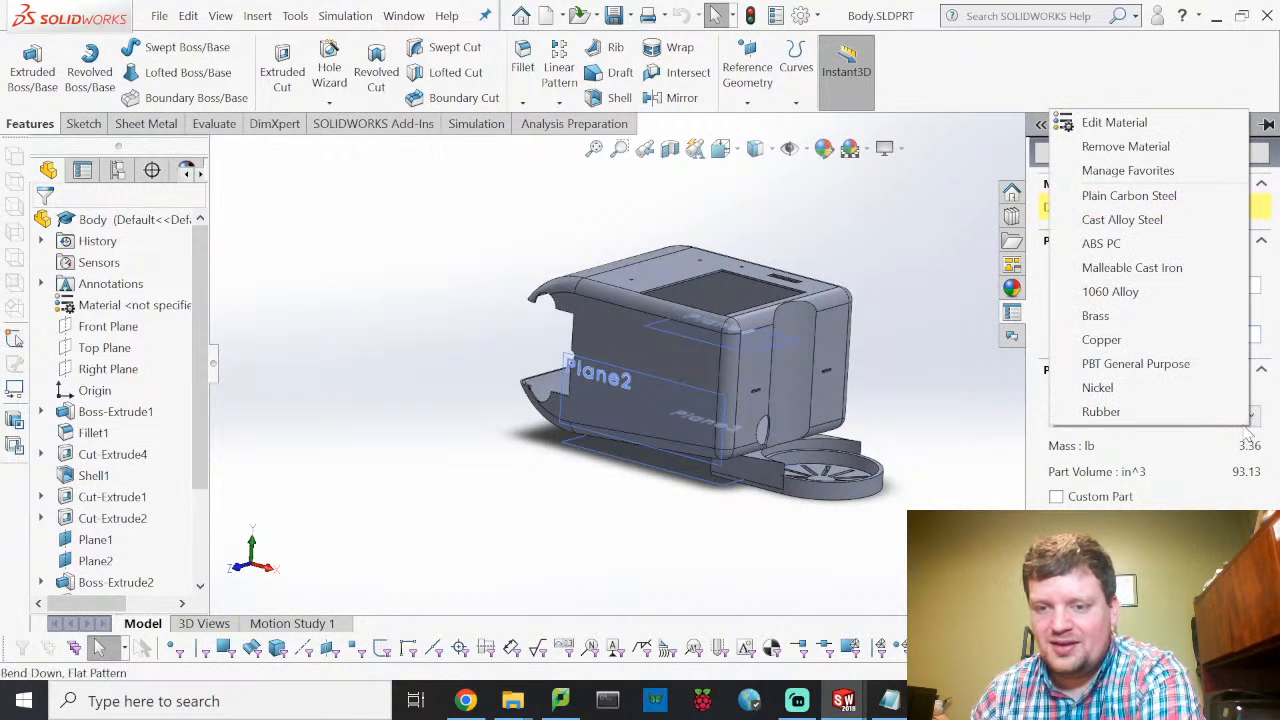
left_click(1150, 123)
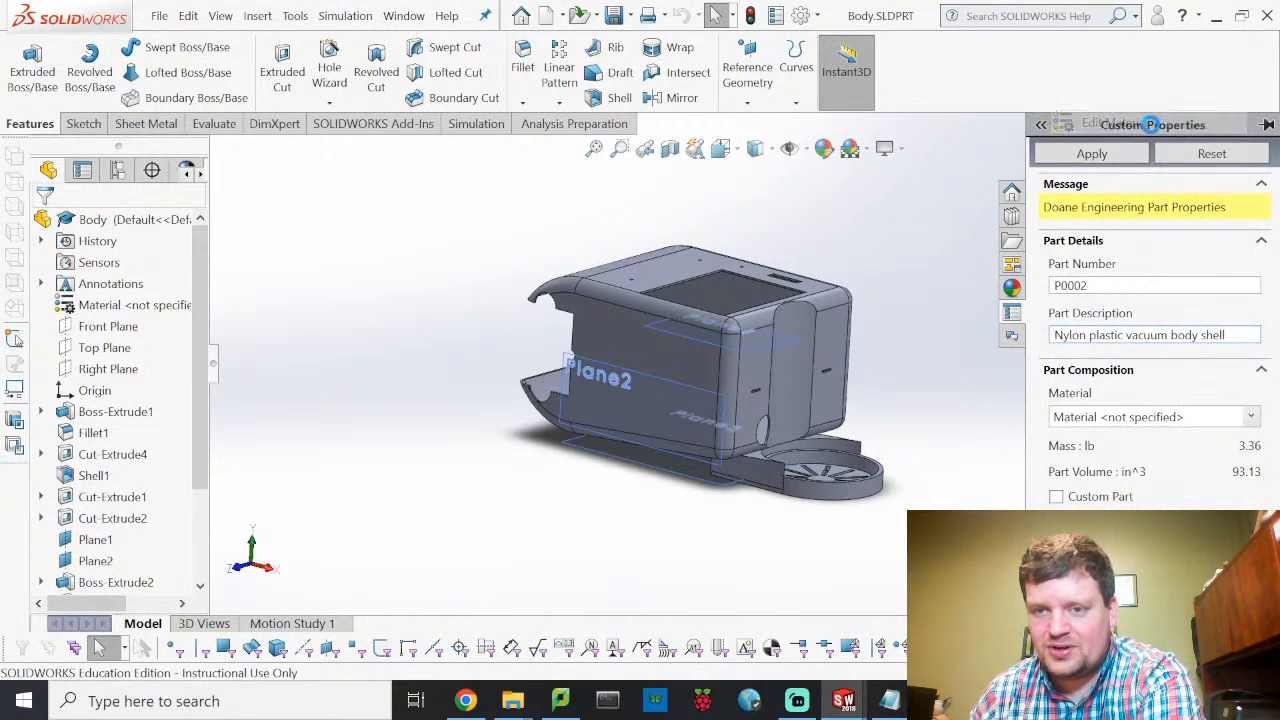
left_click(690, 356)
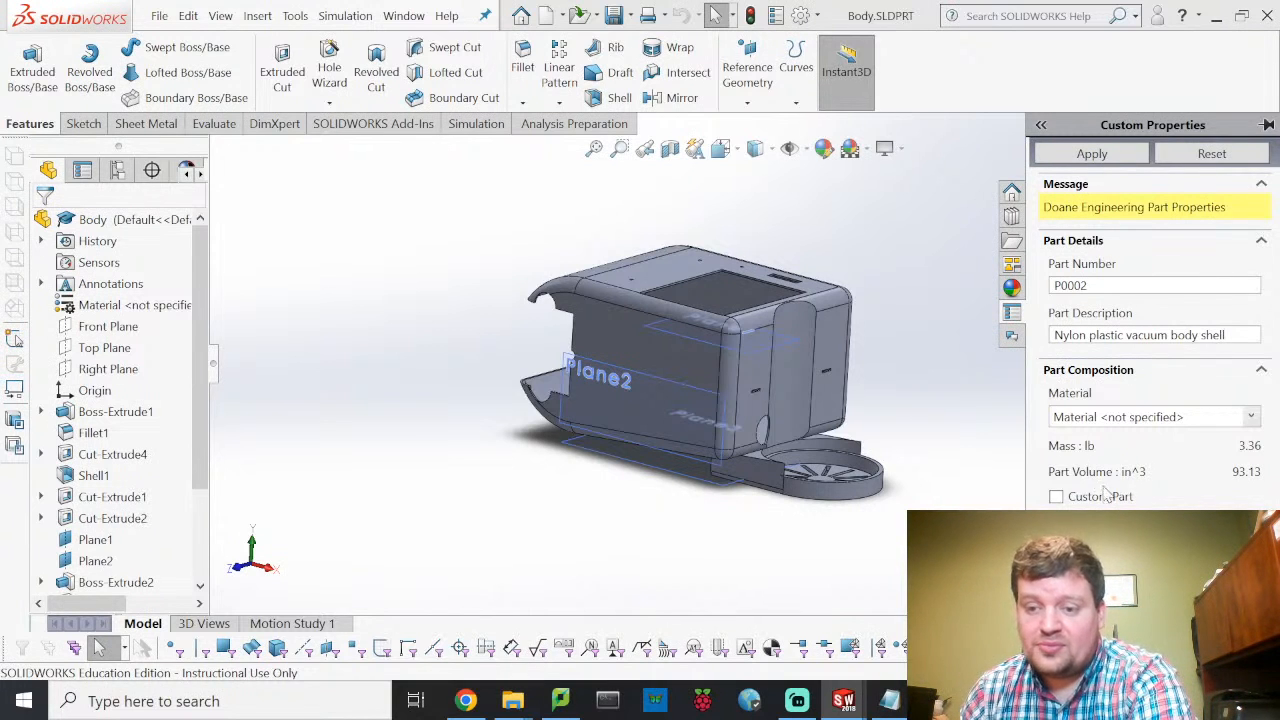
Step: Assign the plastic Nylon 101 as the vacuum body's material
left_click(1251, 418)
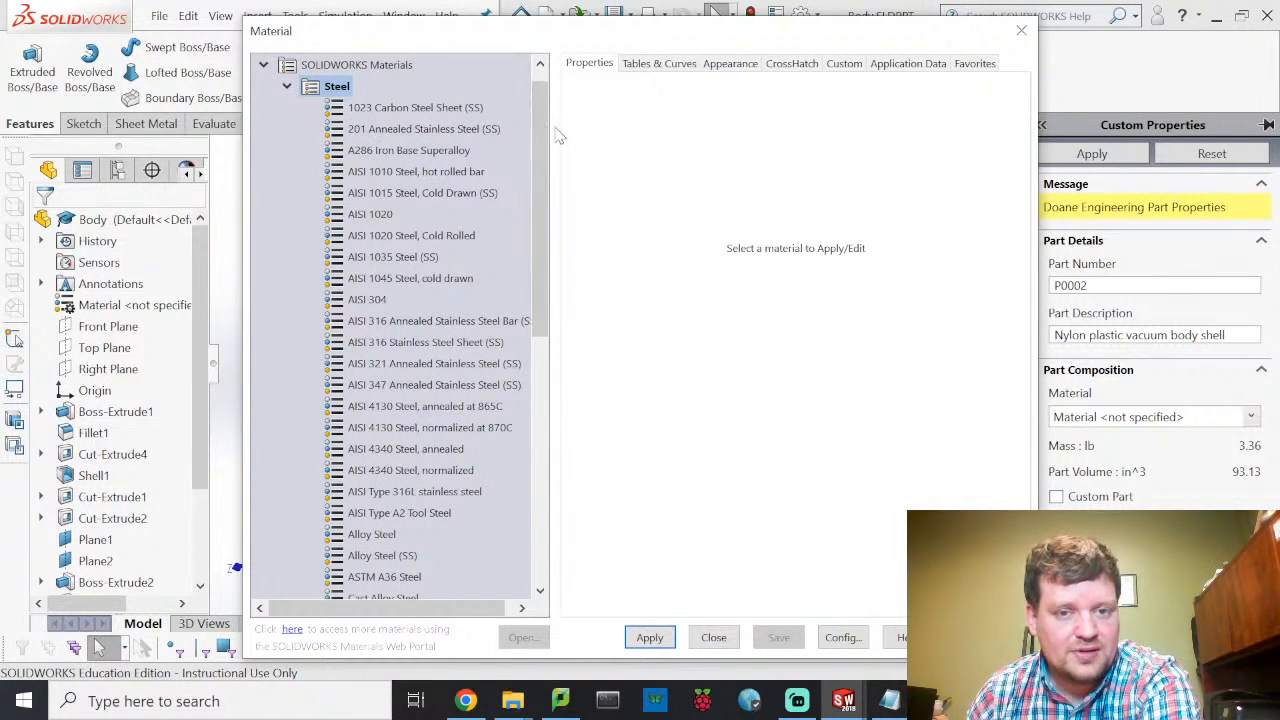
left_click_drag(540, 140, 555, 405)
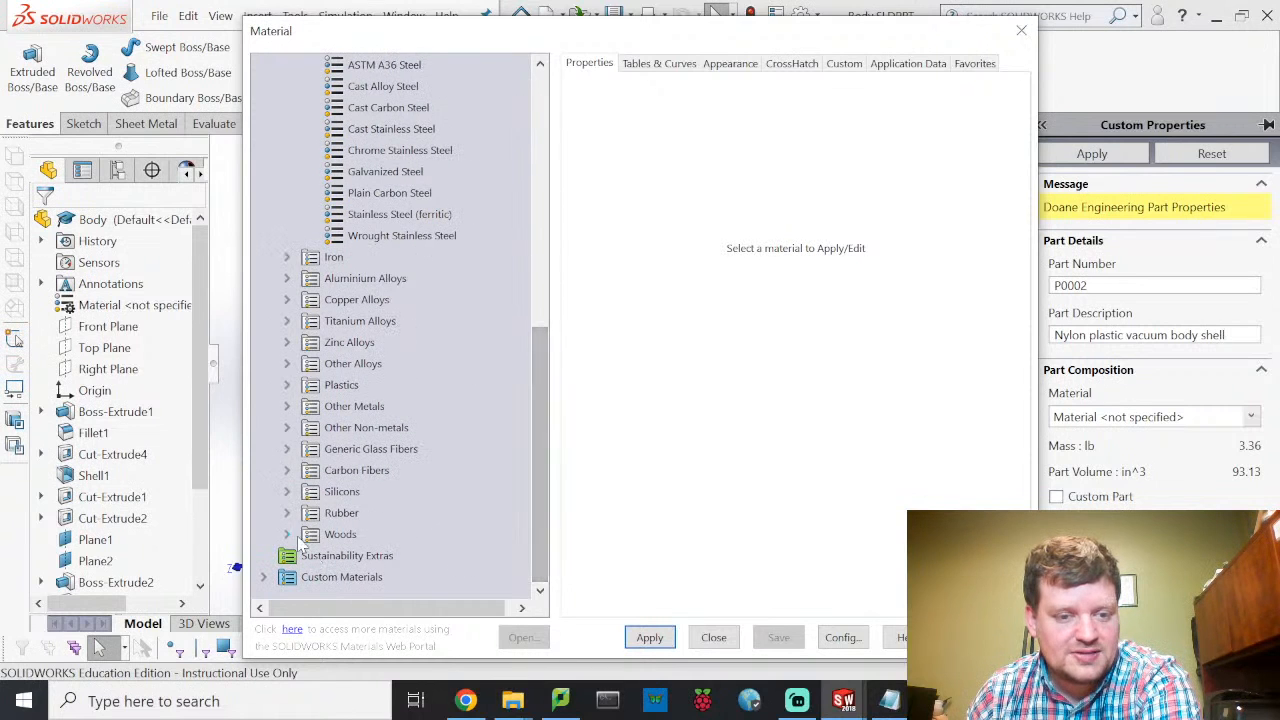
left_click(287, 385)
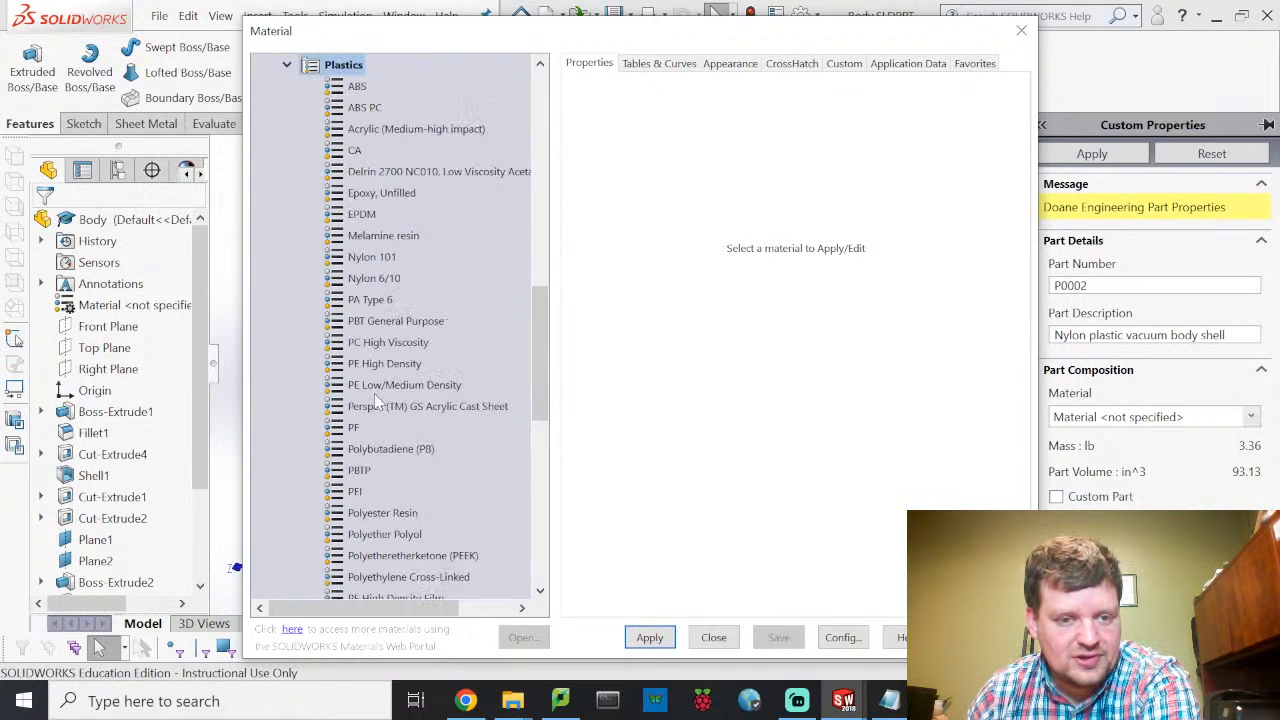
left_click_drag(538, 362, 538, 362)
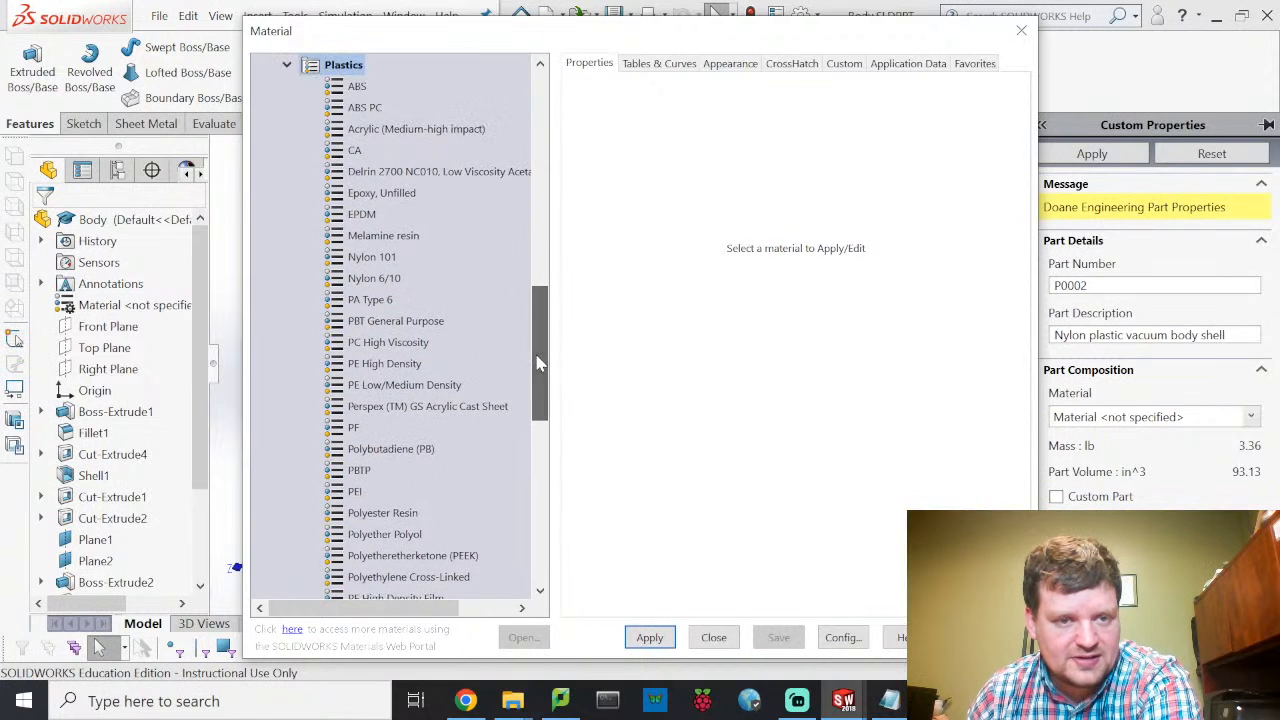
left_click(352, 259)
left_click(649, 637)
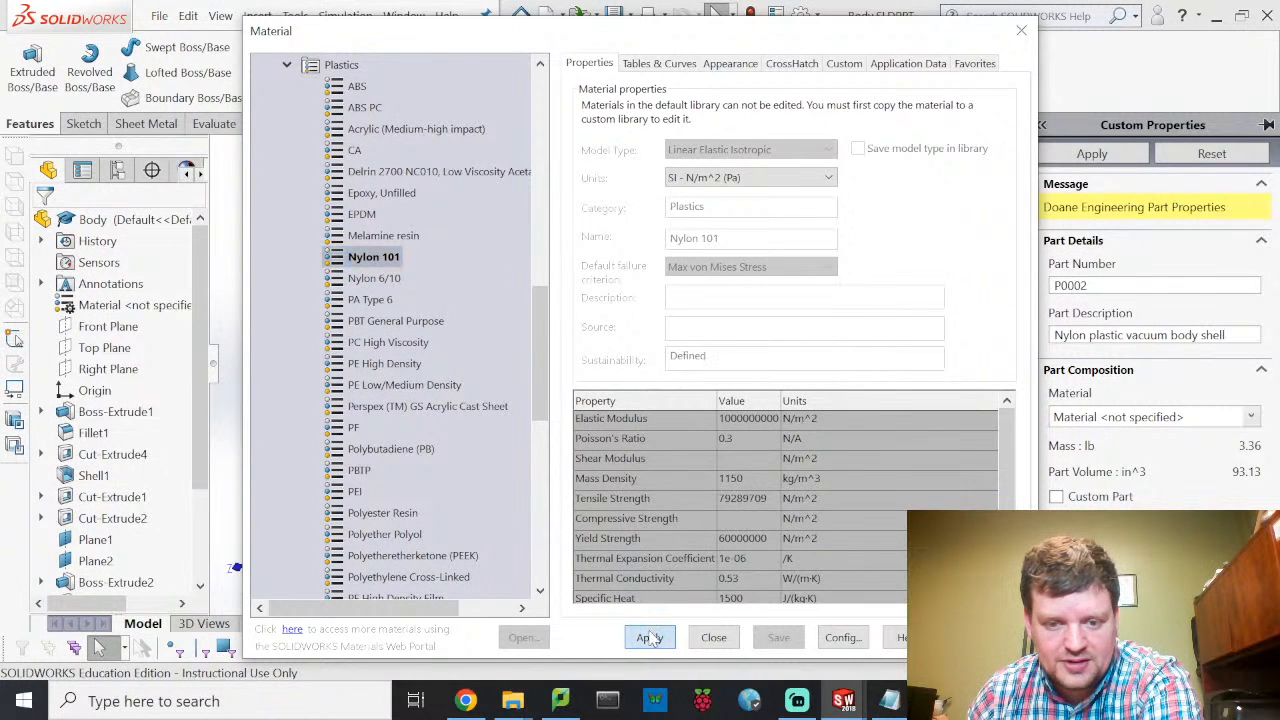
left_click(708, 640)
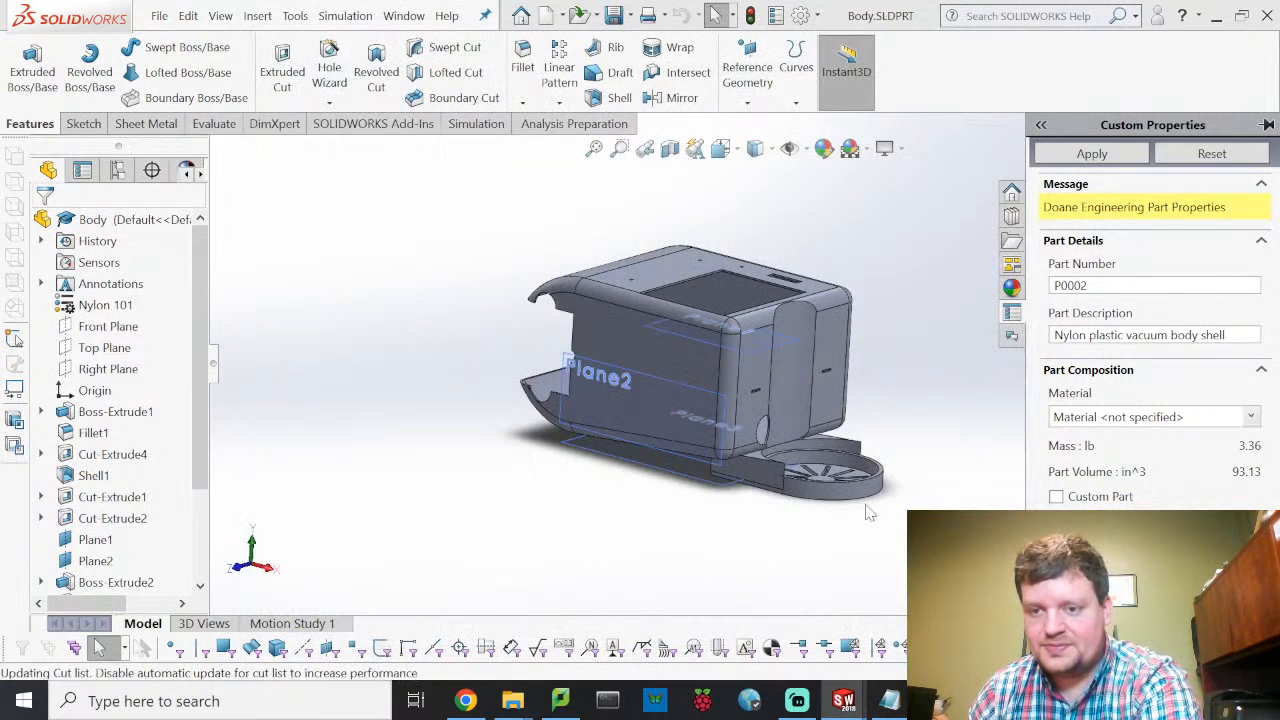
Step: Mark the body as a custom part, apply its custom properties and save the part
left_click(1057, 497)
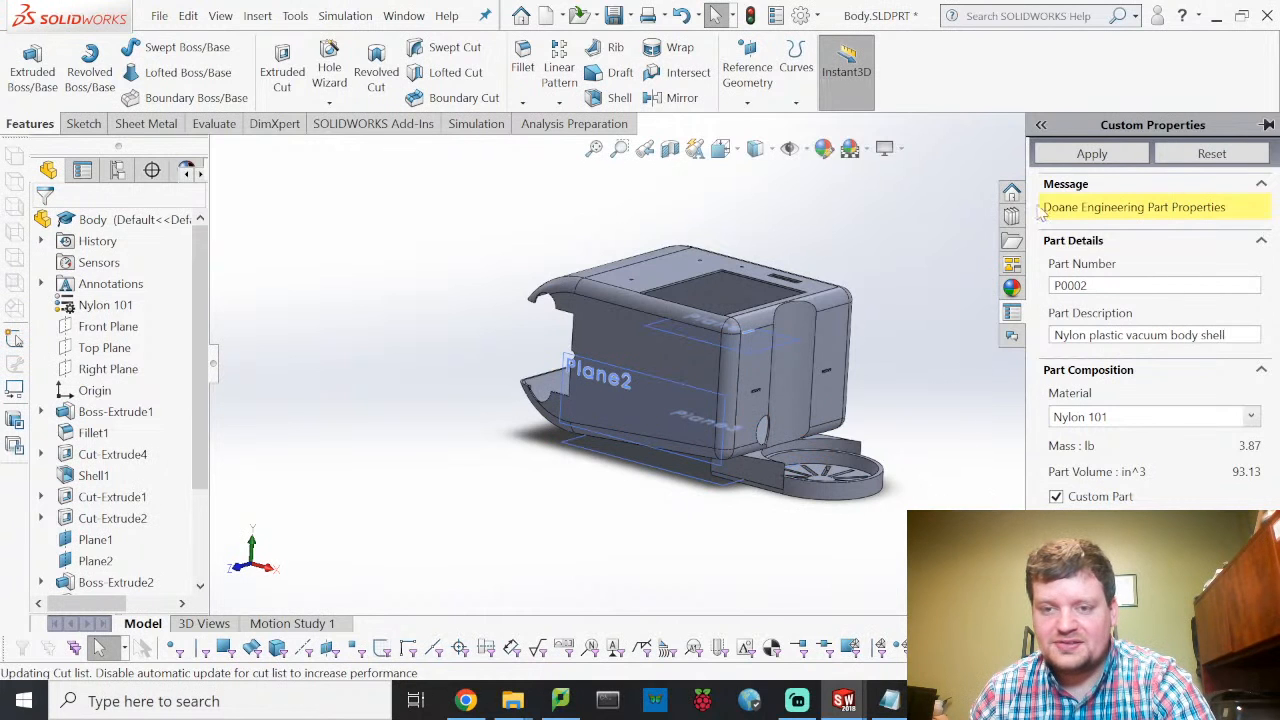
left_click(1076, 155)
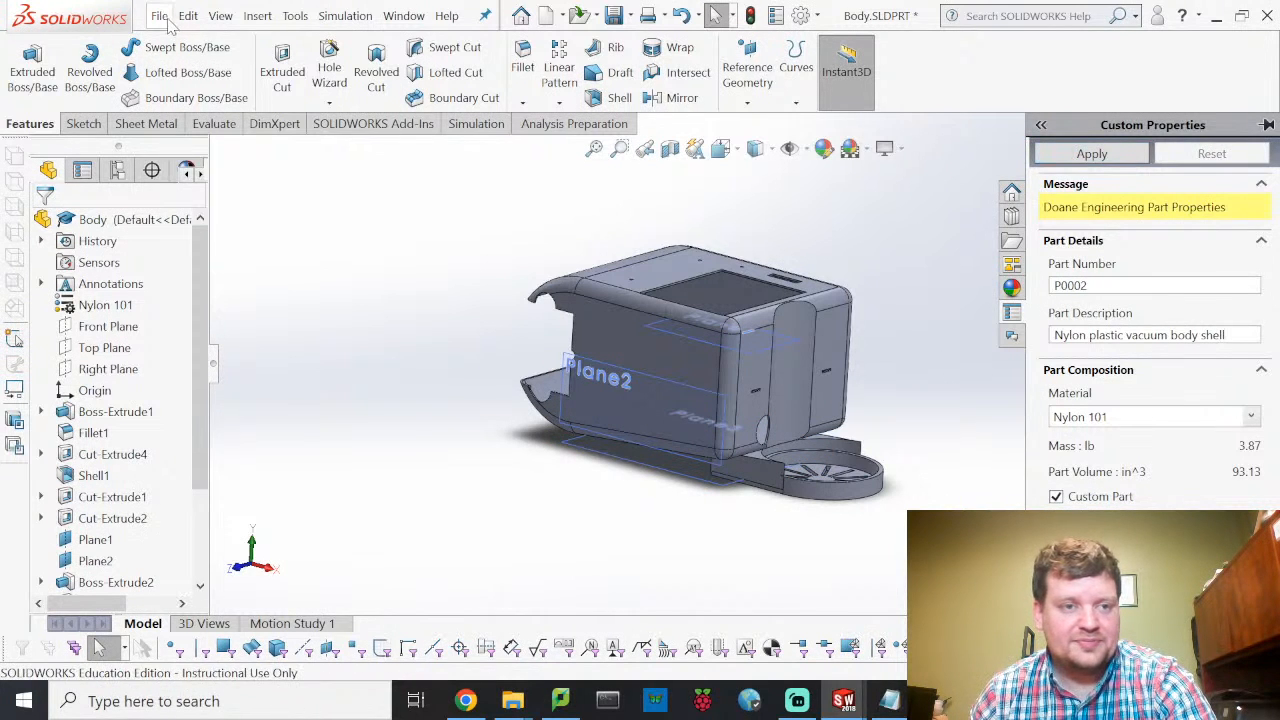
left_click(163, 18)
left_click(192, 234)
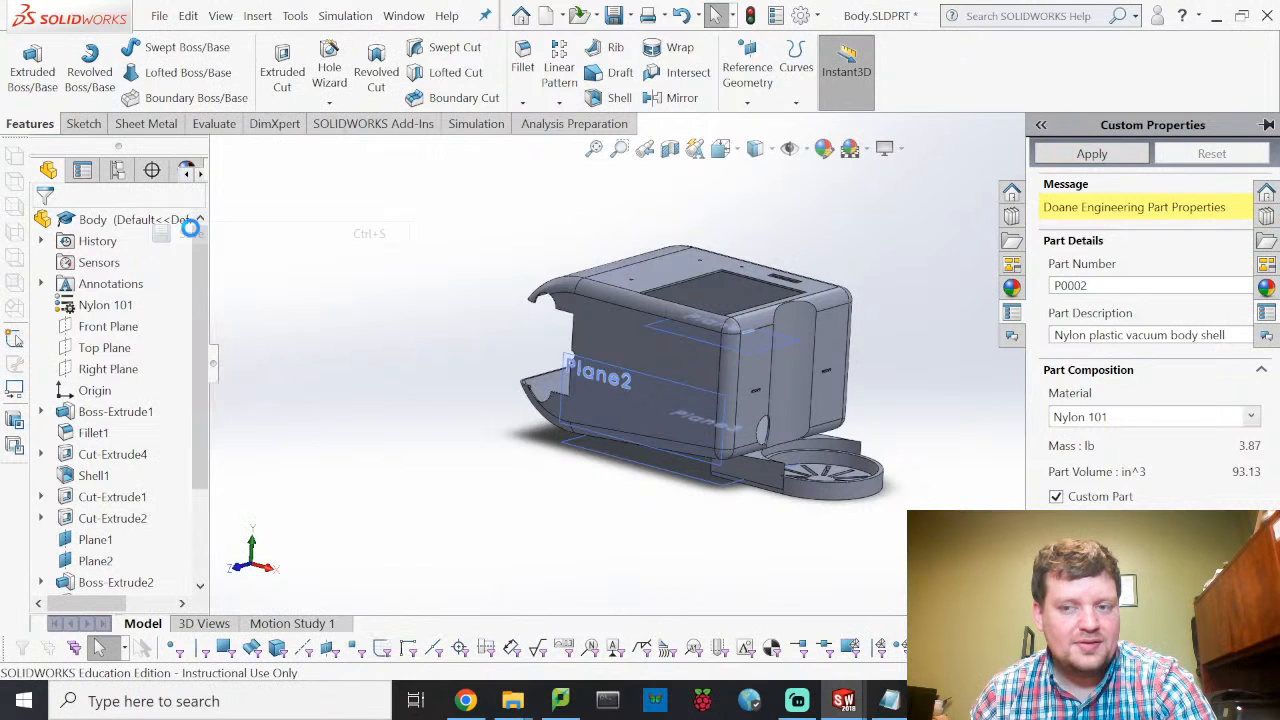
Step: Open the part Fan.SLDPRT from the VC1-4-1-2022 folder
left_click(159, 16)
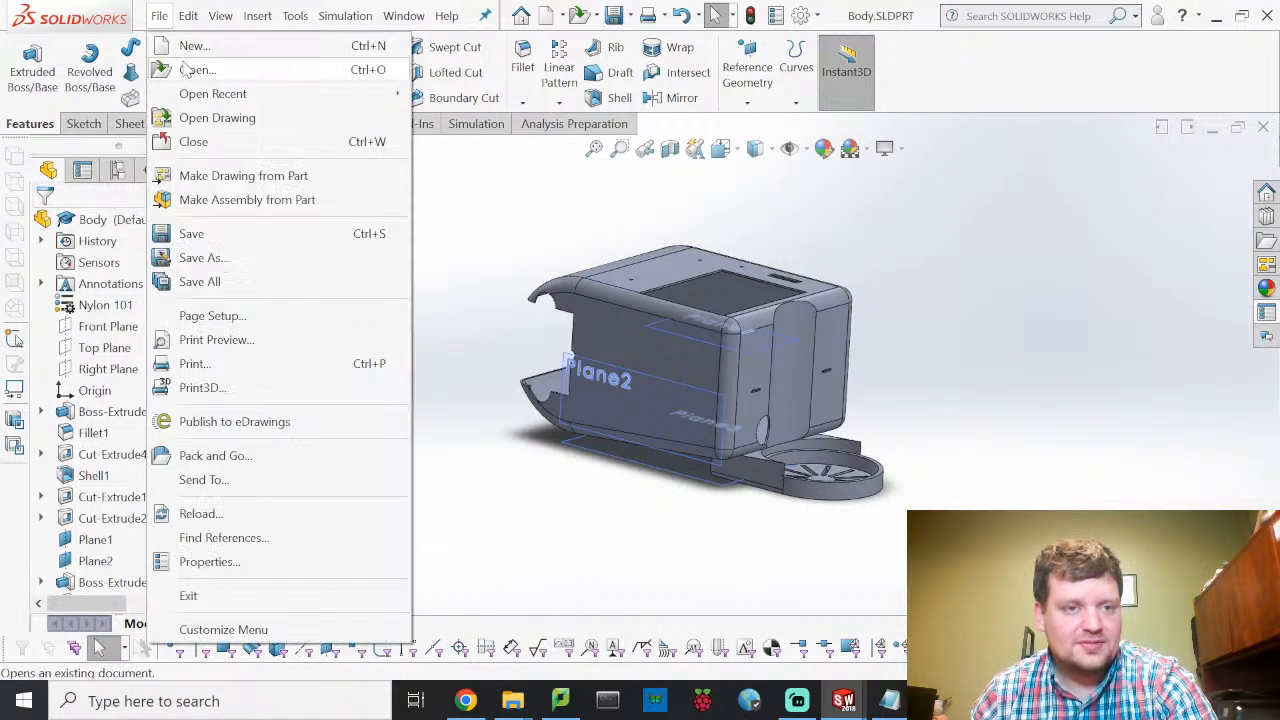
left_click(186, 70)
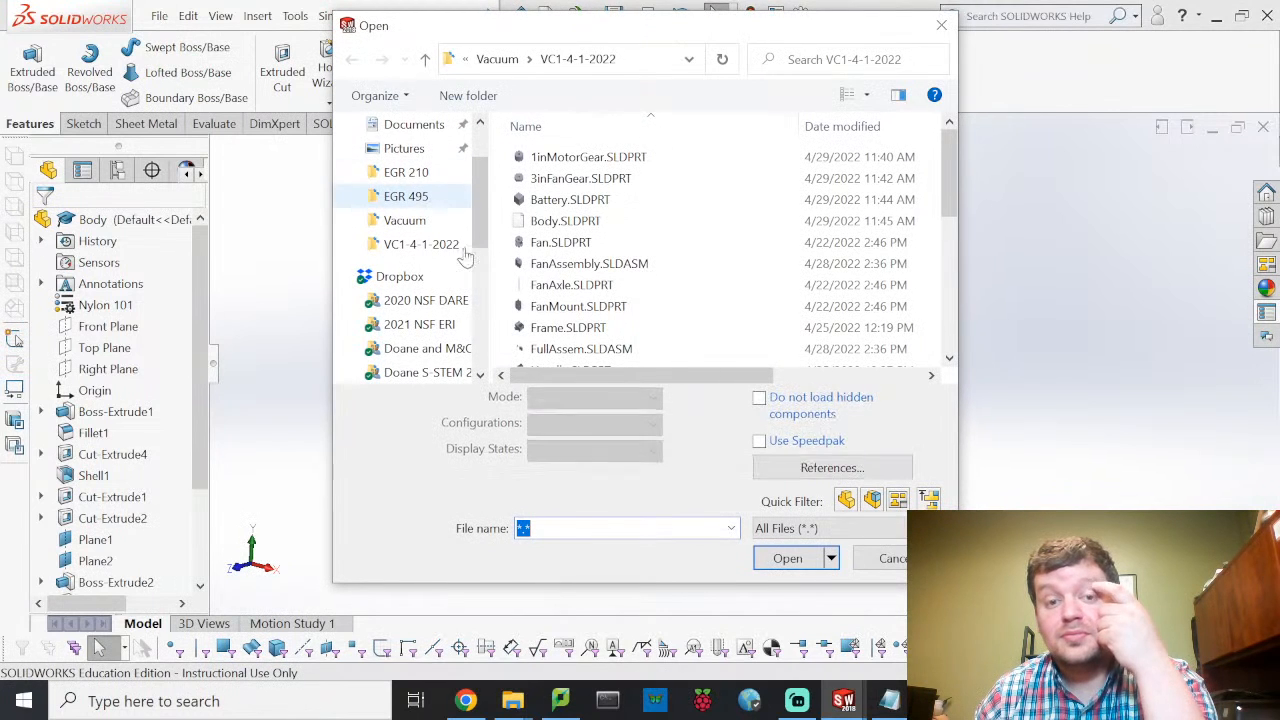
left_click(565, 242)
left_click(787, 556)
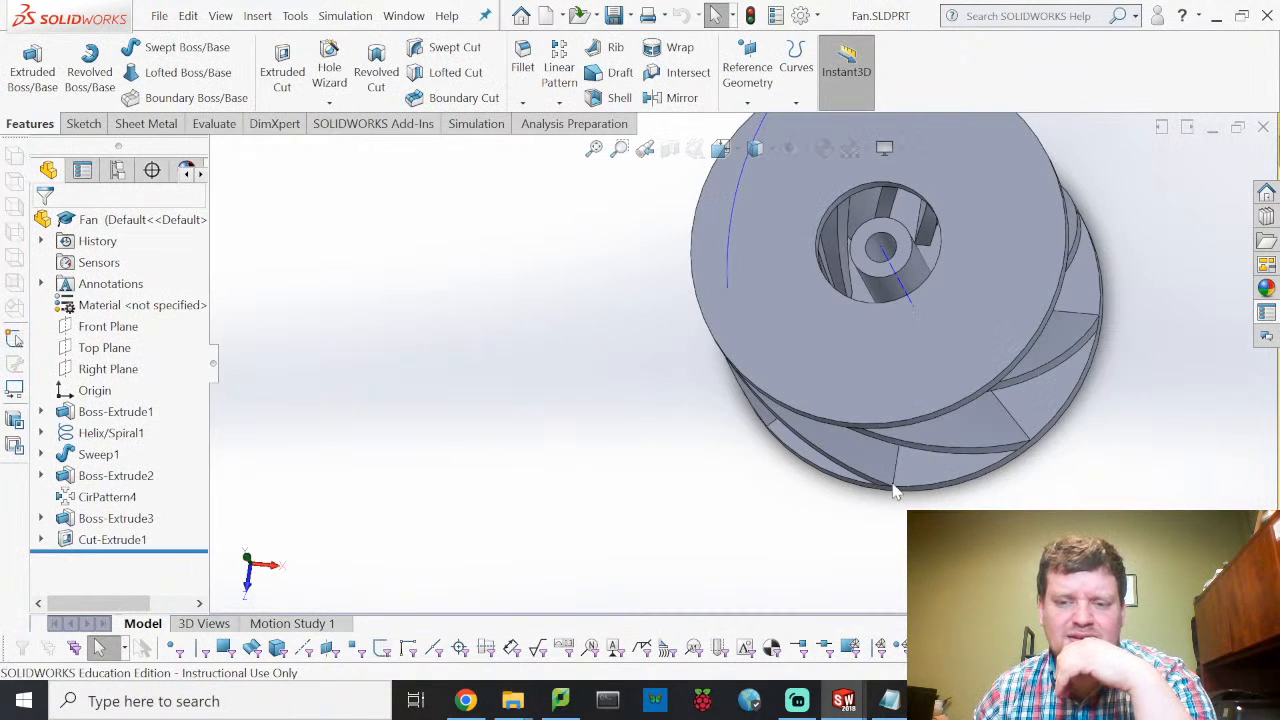
middle_click_drag(927, 423, 889, 320)
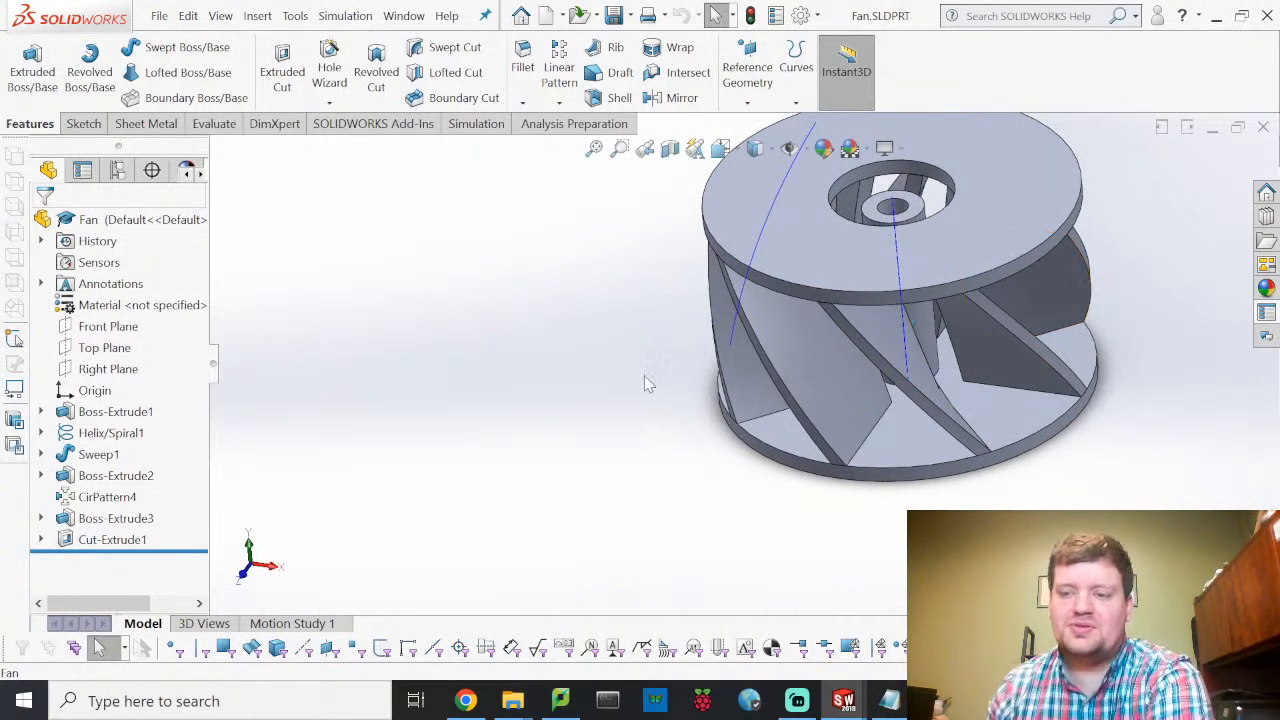
Step: Mark the fan as a custom part with part number F0001 and description "Impeller fan blade" in its custom properties
left_click(1267, 313)
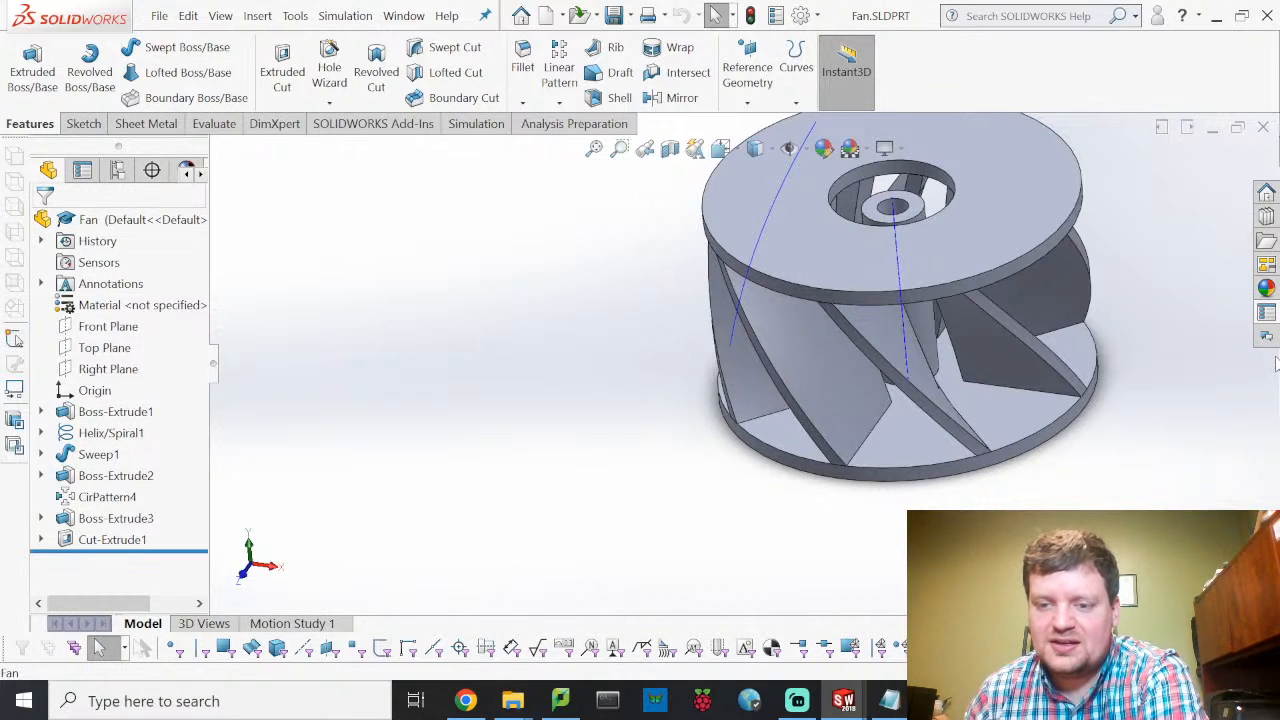
left_click(1057, 497)
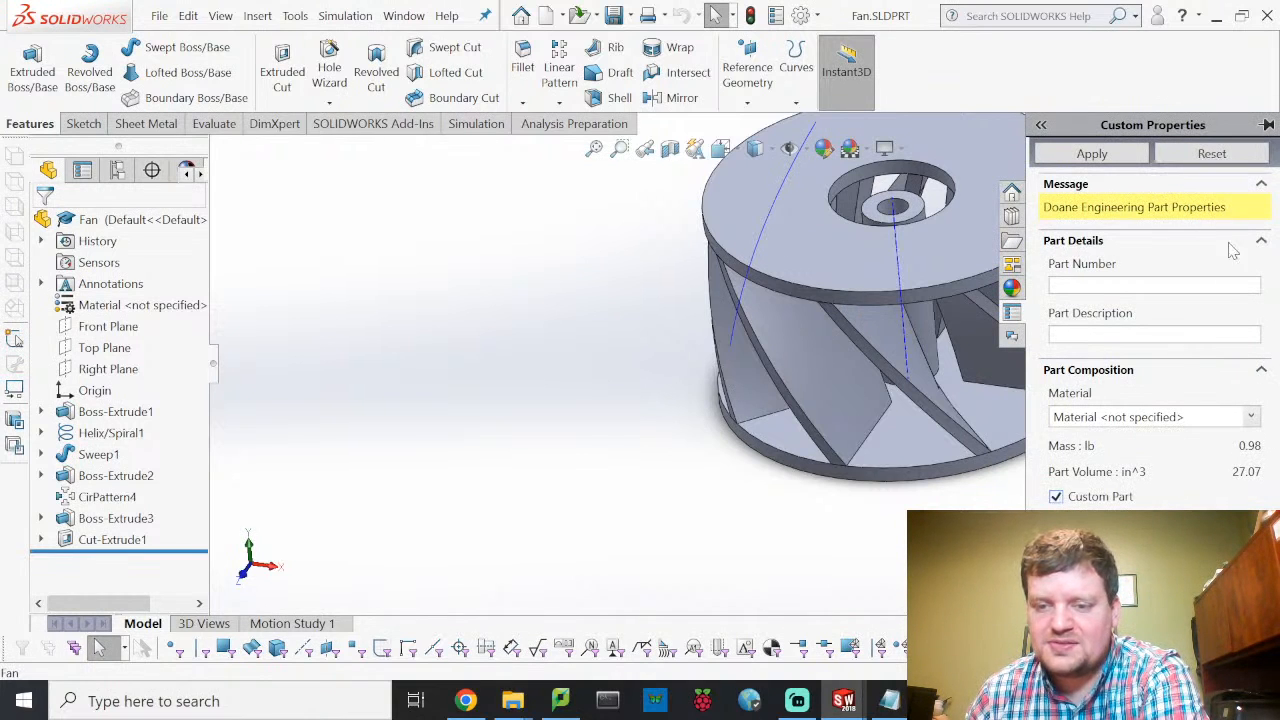
left_click(1135, 285)
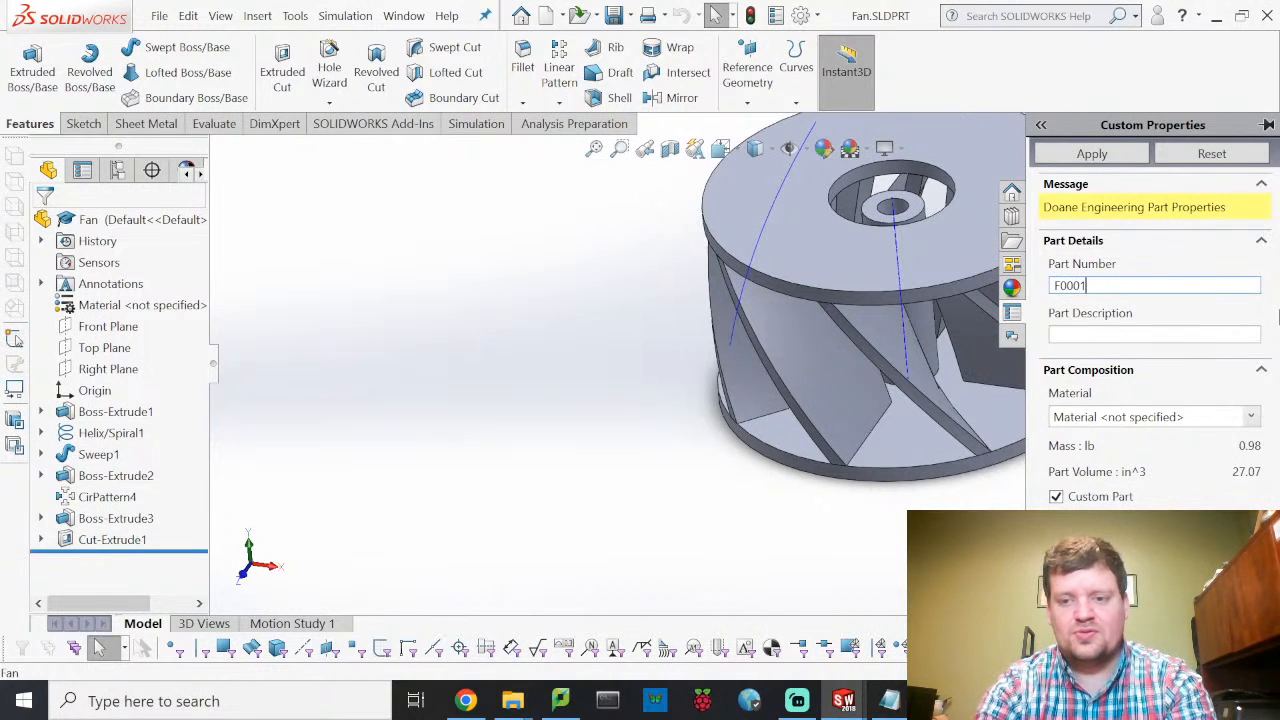
left_click(1183, 336)
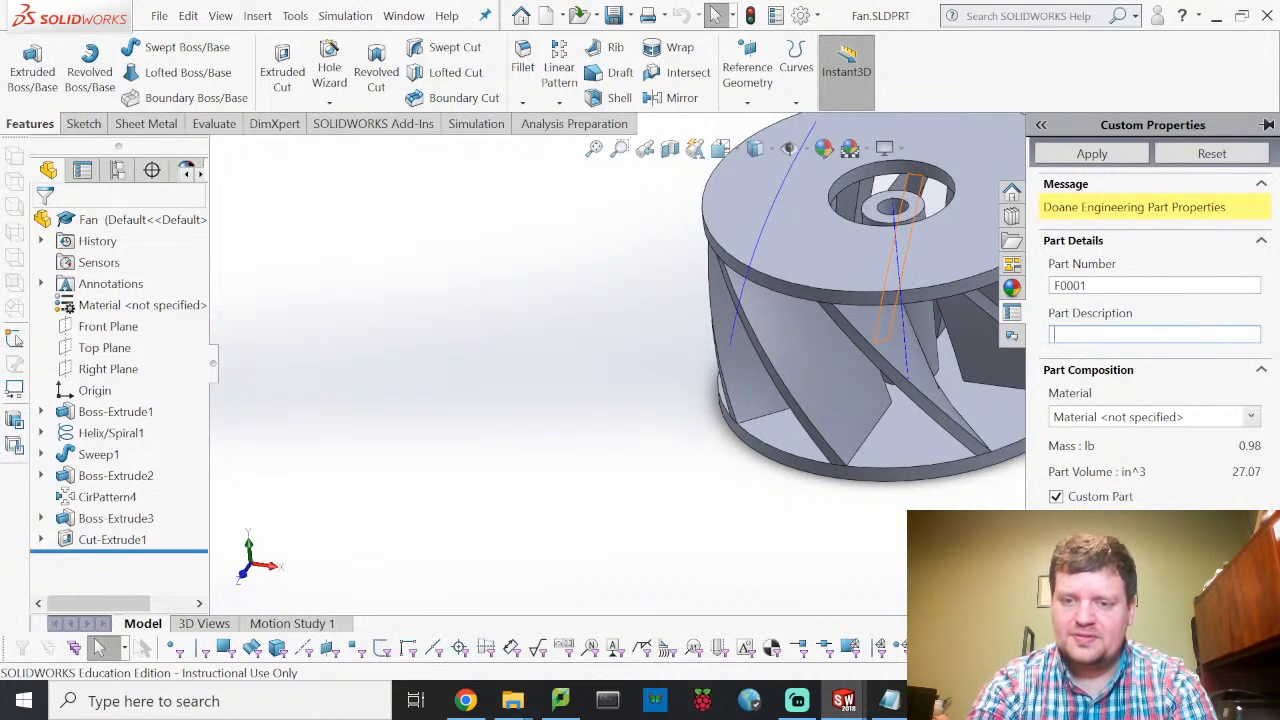
type("Impeller fan blade")
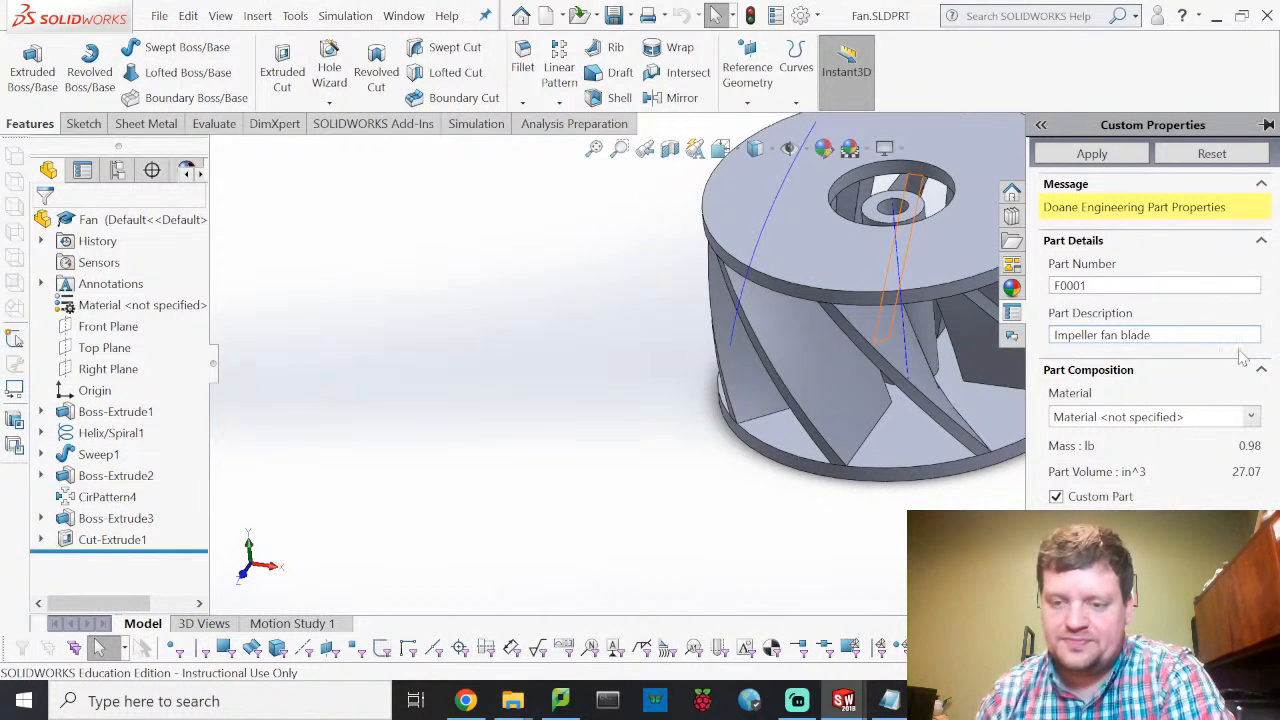
Step: Save the pending property changes and assign the plastic Nylon 101 as the fan's material
left_click(1250, 418)
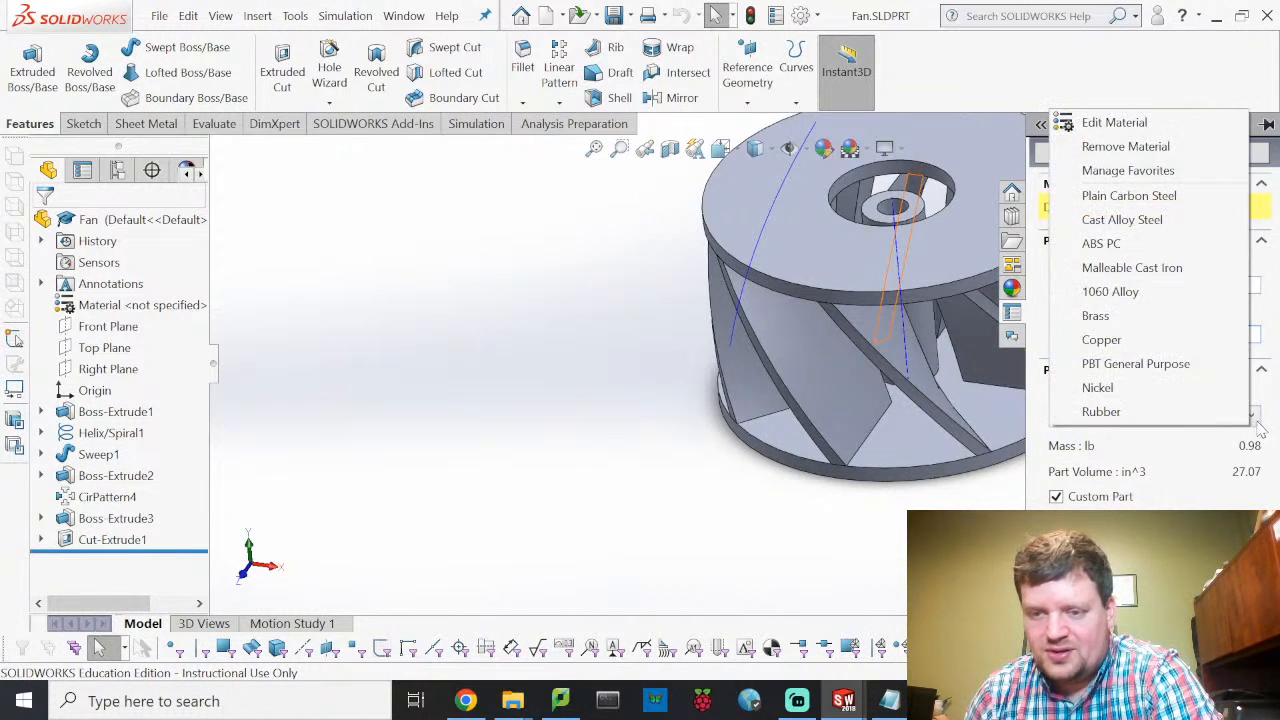
left_click(1118, 122)
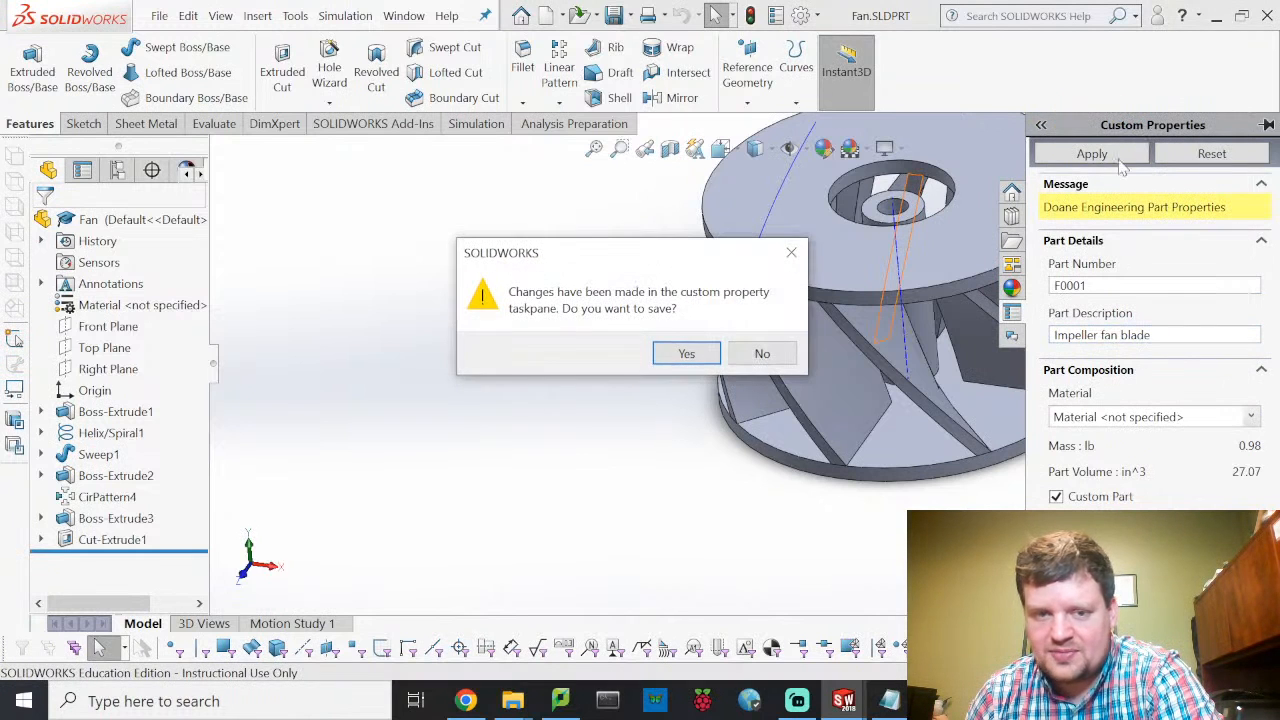
left_click(660, 358)
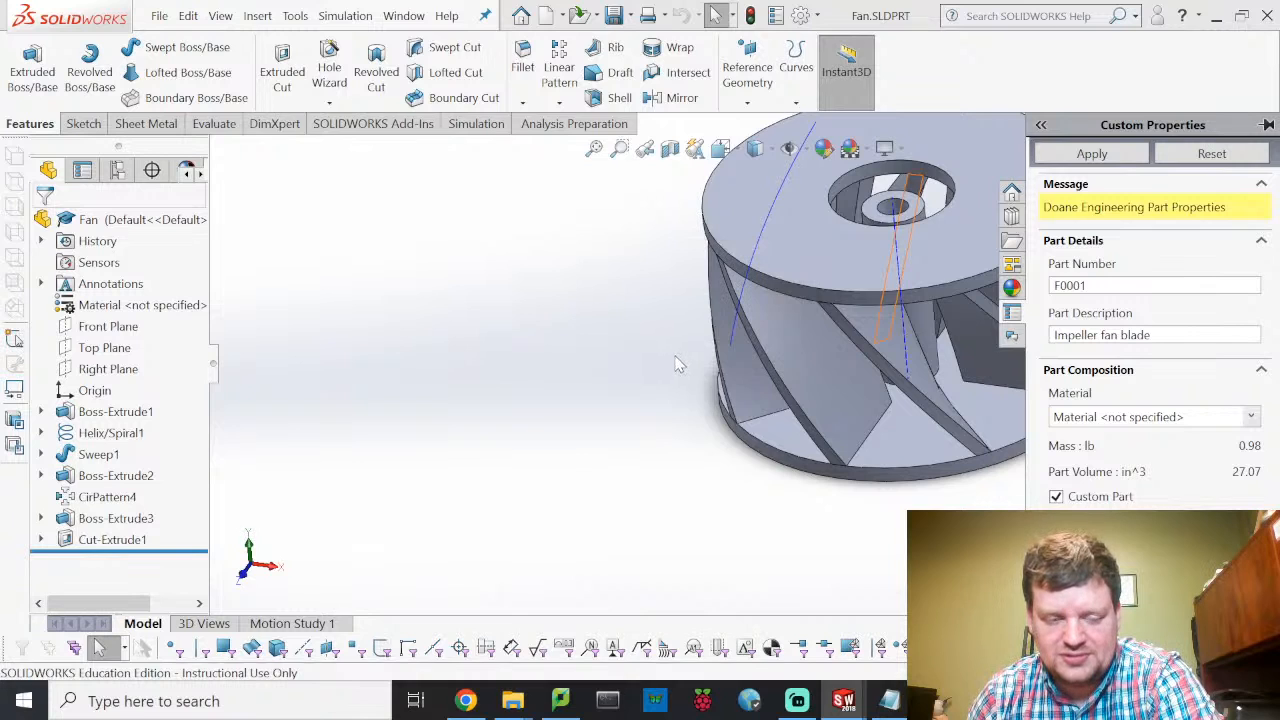
scroll(440, 350, "down", 10)
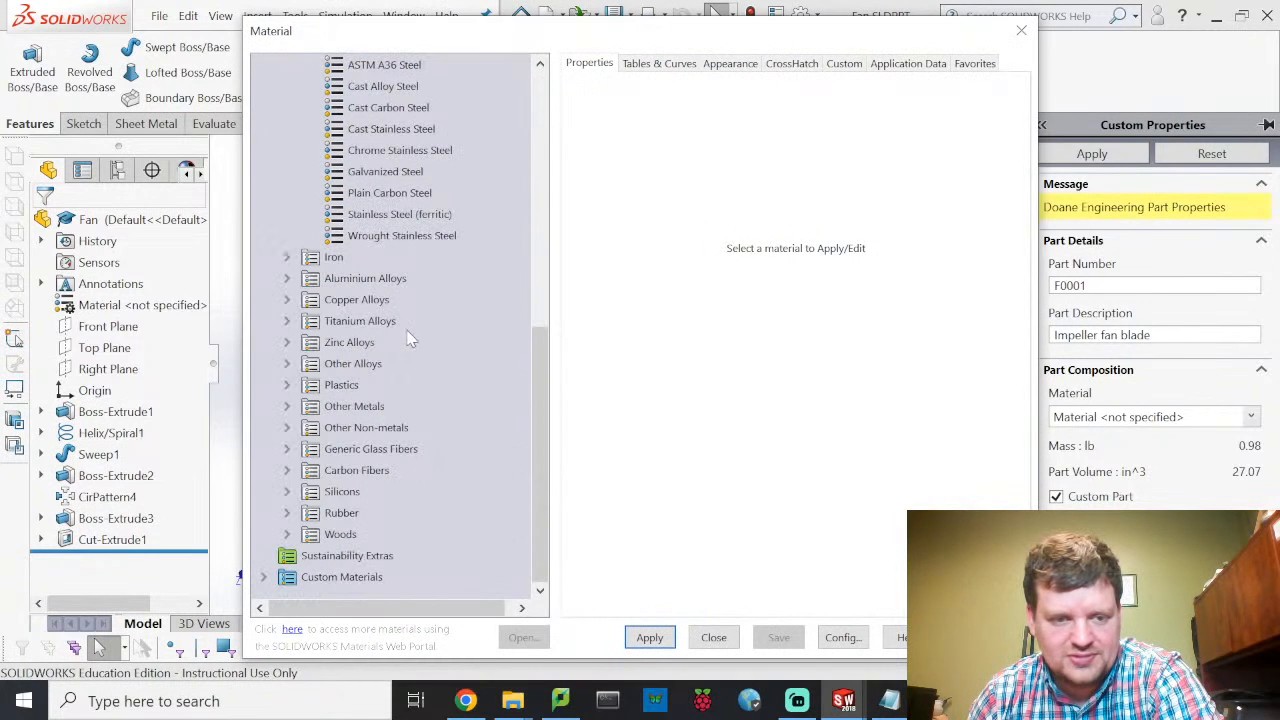
left_click(286, 385)
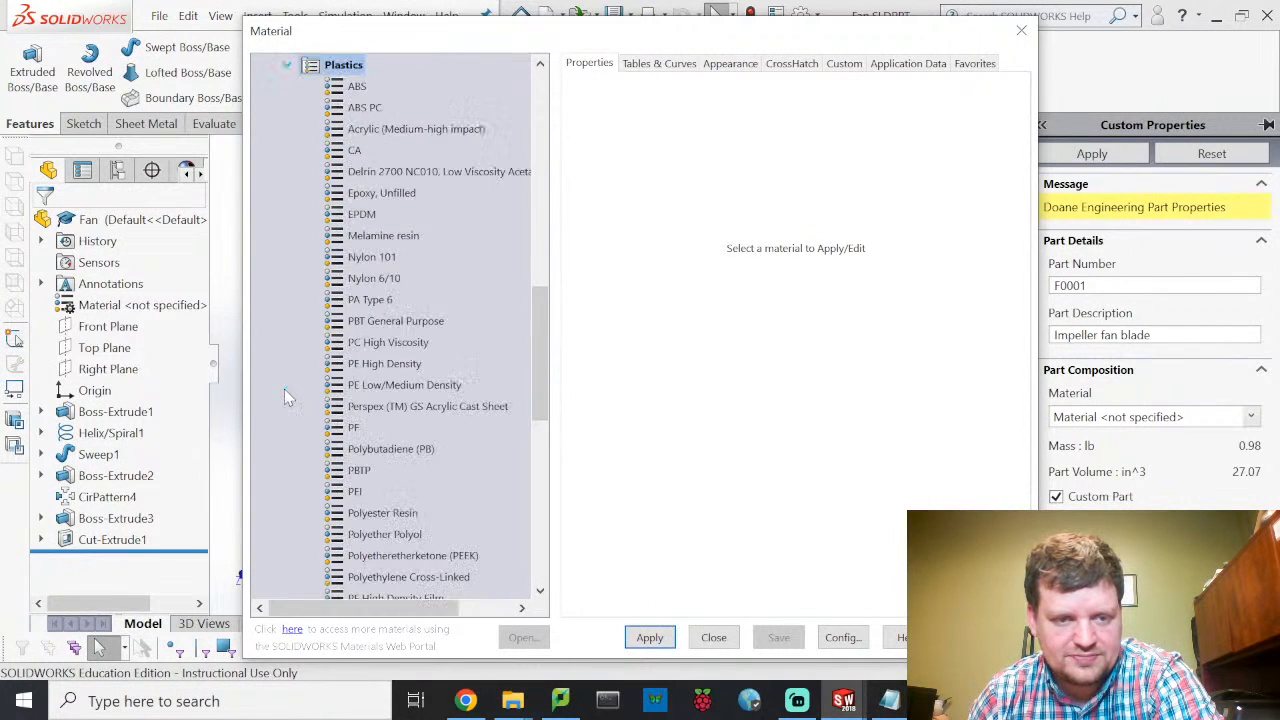
scroll(391, 440, "down", 4)
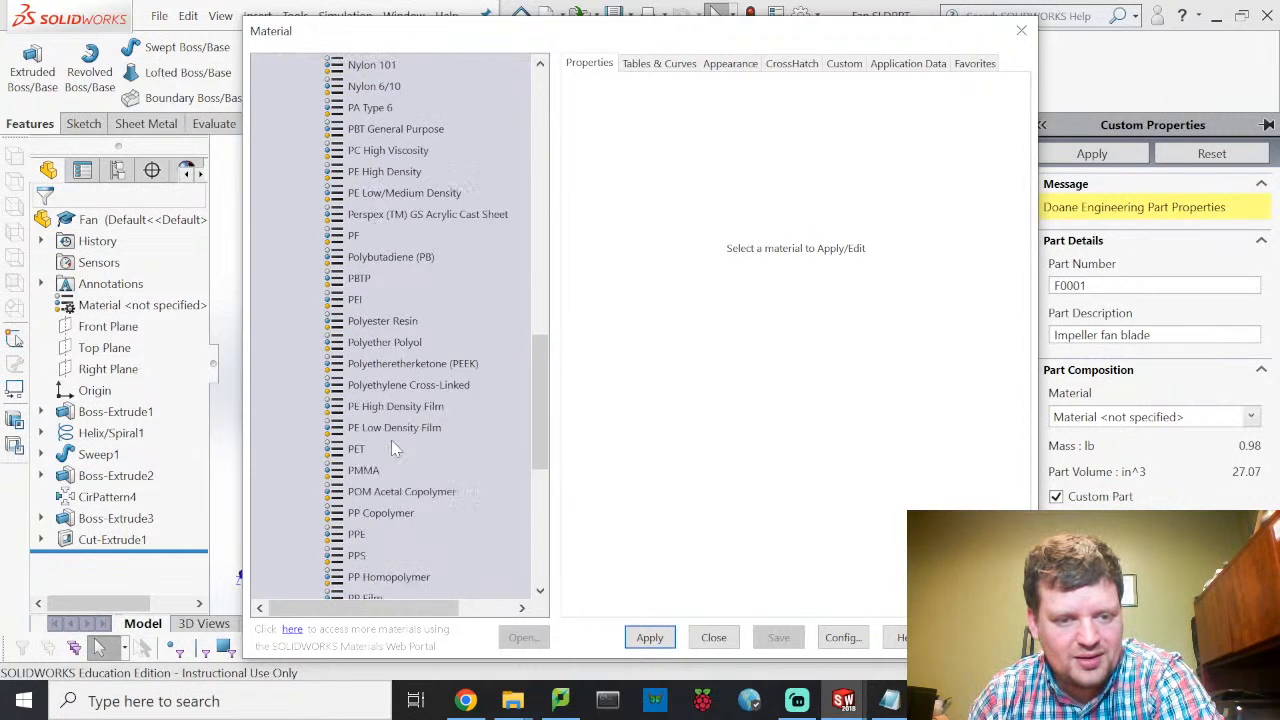
scroll(388, 420, "up", 3)
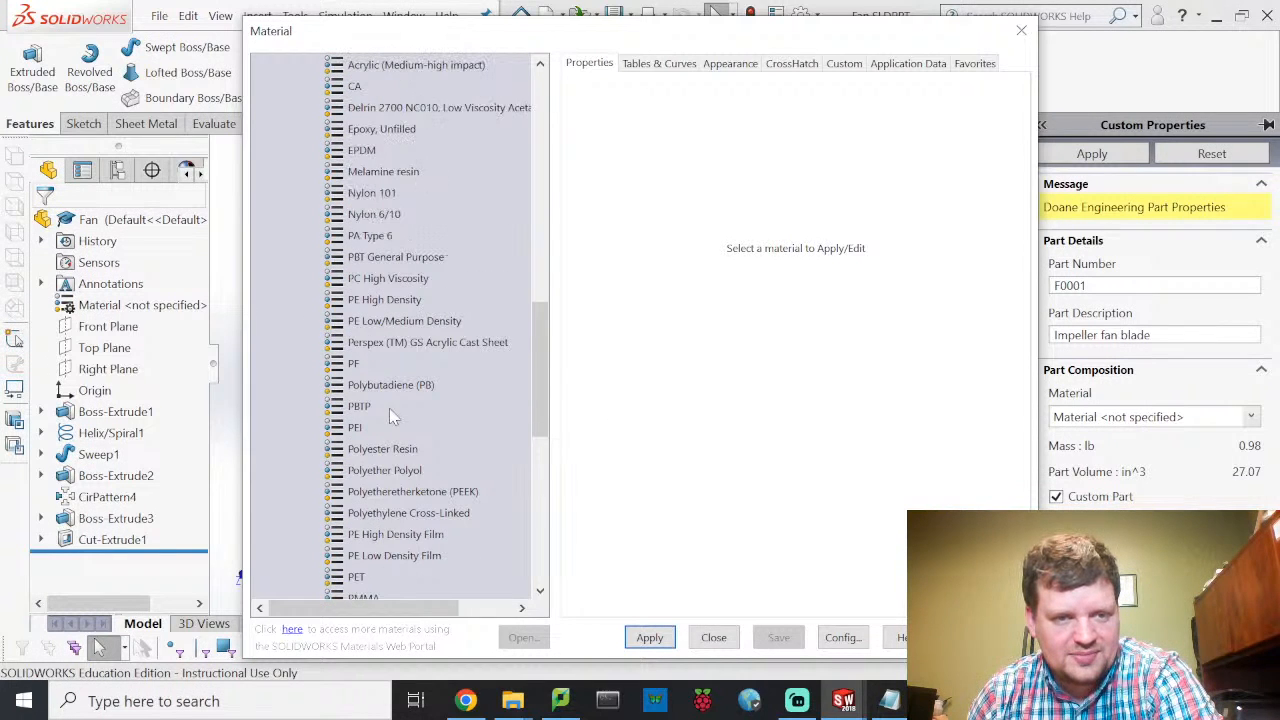
left_click(380, 195)
left_click(648, 640)
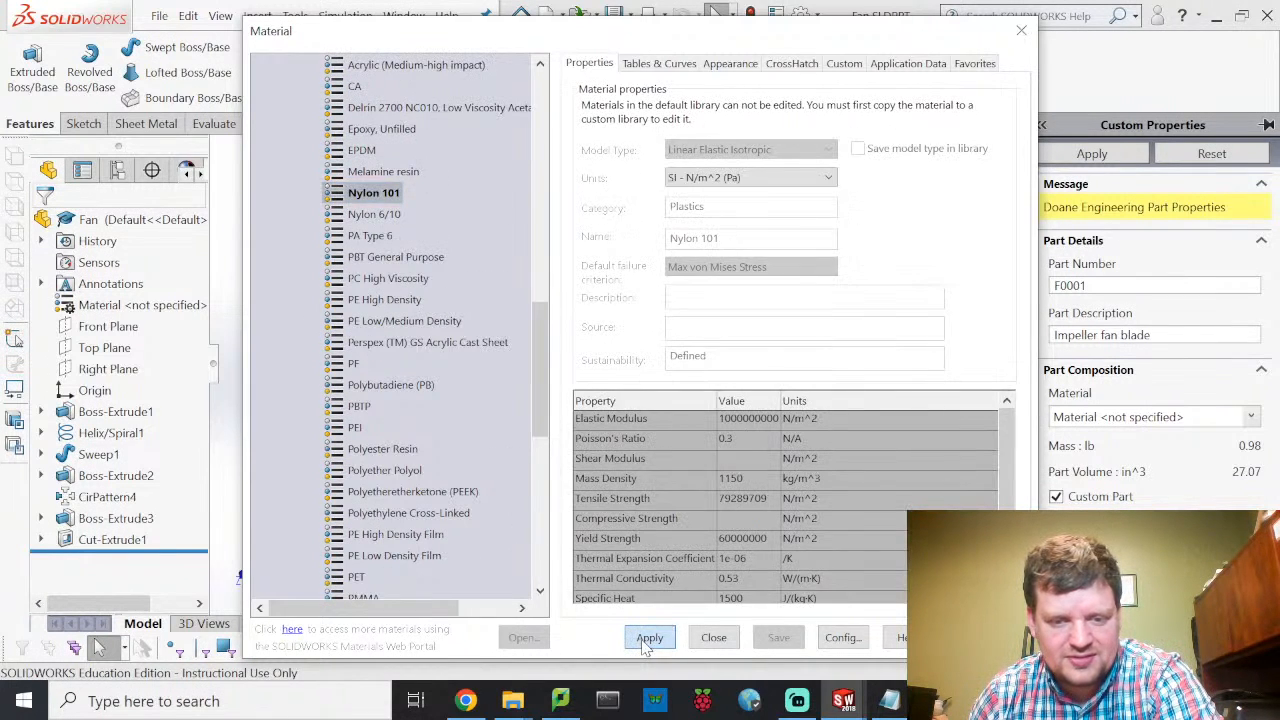
left_click(712, 638)
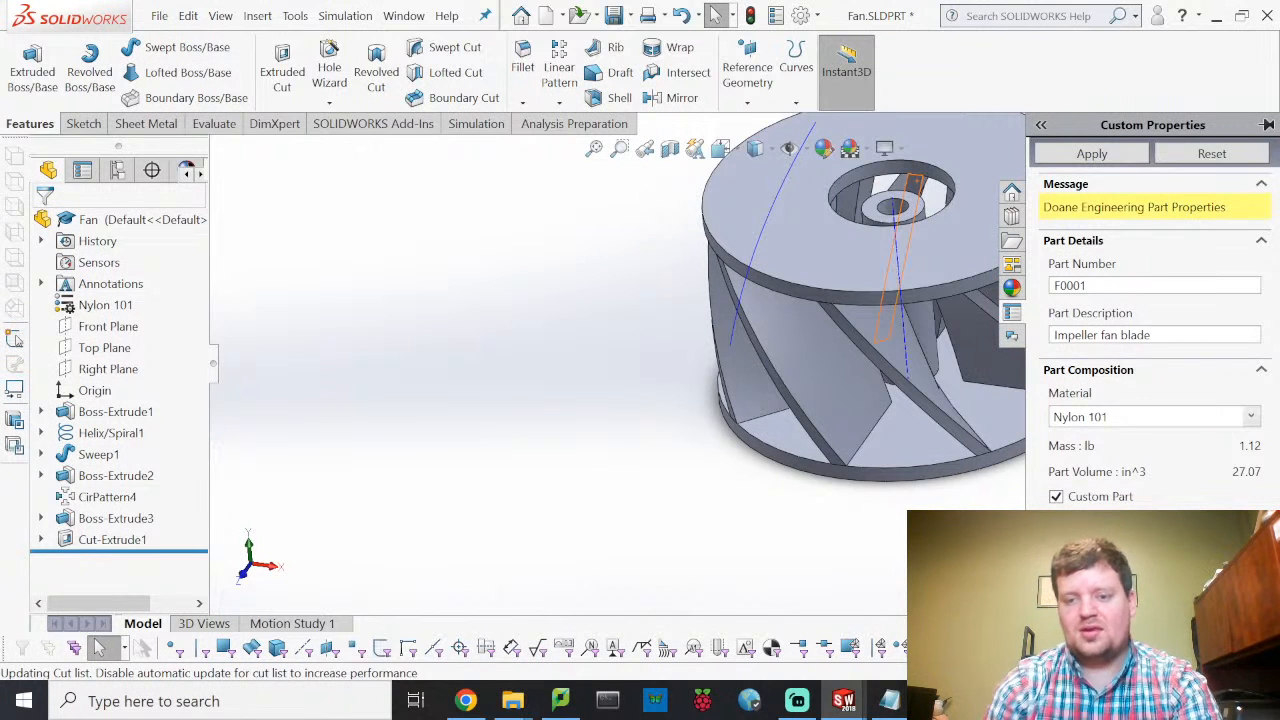
Step: Apply the fan's custom properties and save the part
left_click(1125, 155)
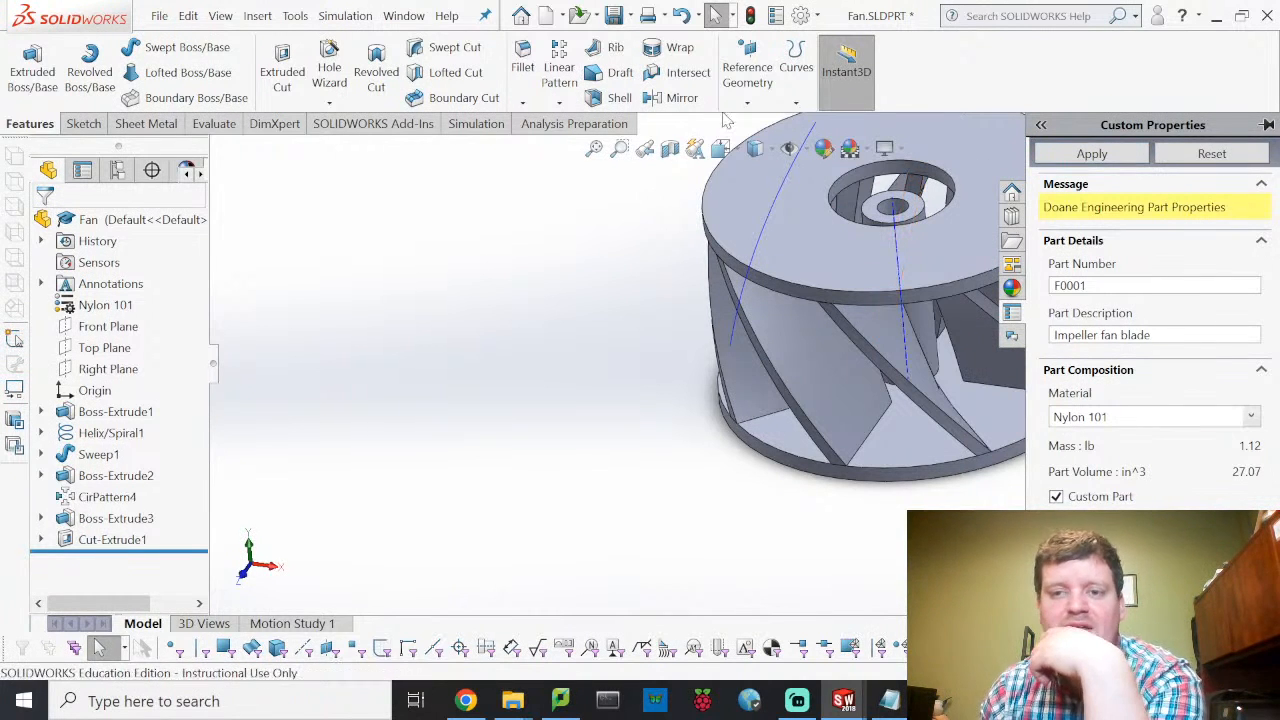
left_click(162, 16)
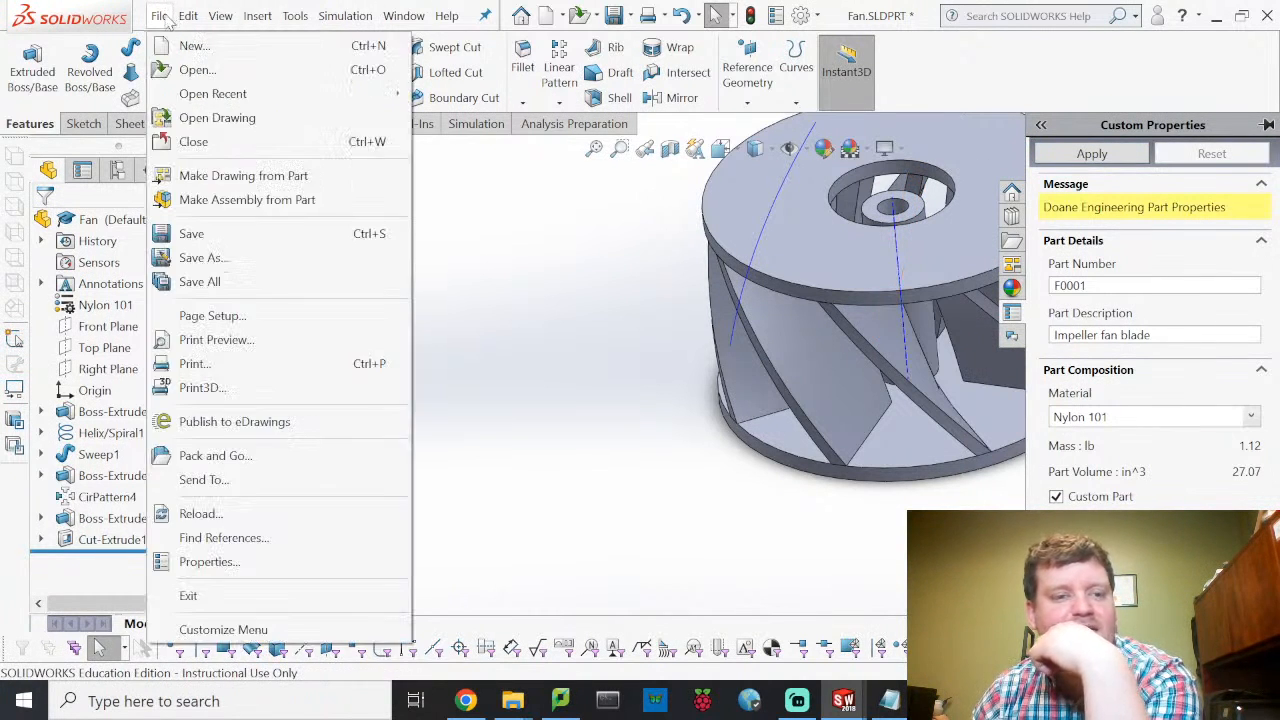
left_click(218, 233)
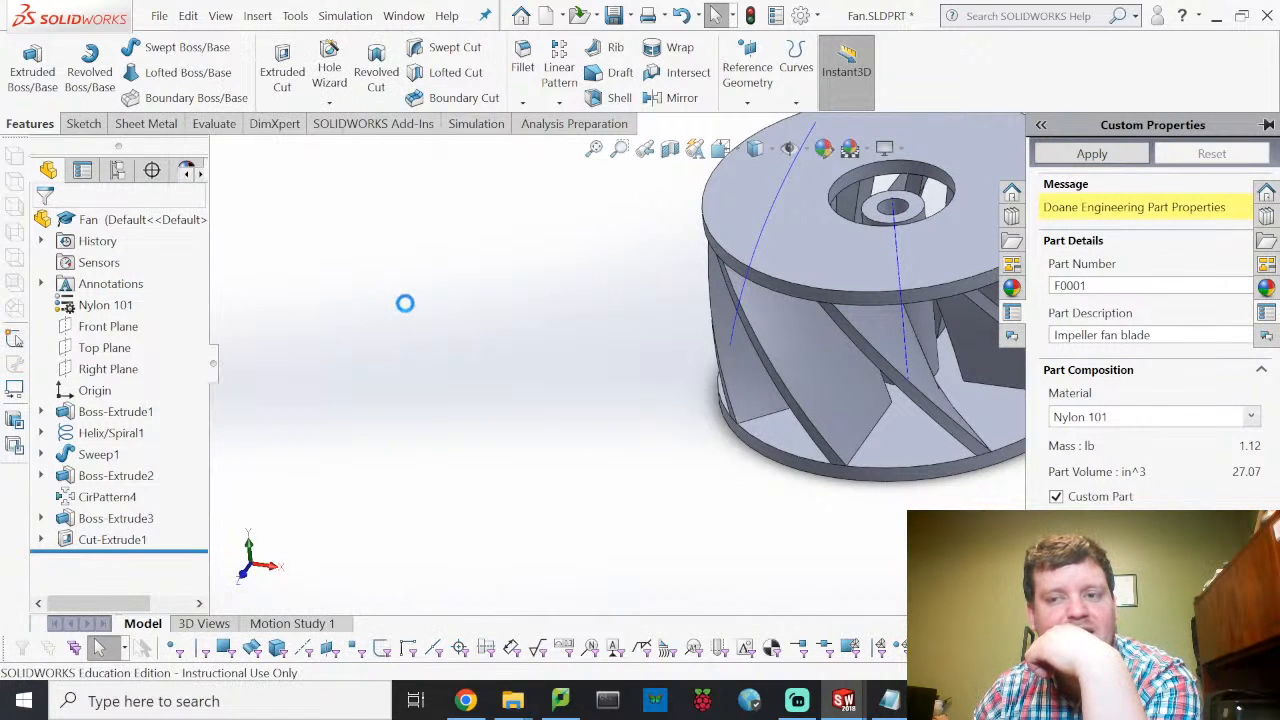
Step: Open the part FanAxle.SLDPRT from the VC1-4-1-2022 folder and bring up its custom properties
left_click(159, 16)
left_click(190, 72)
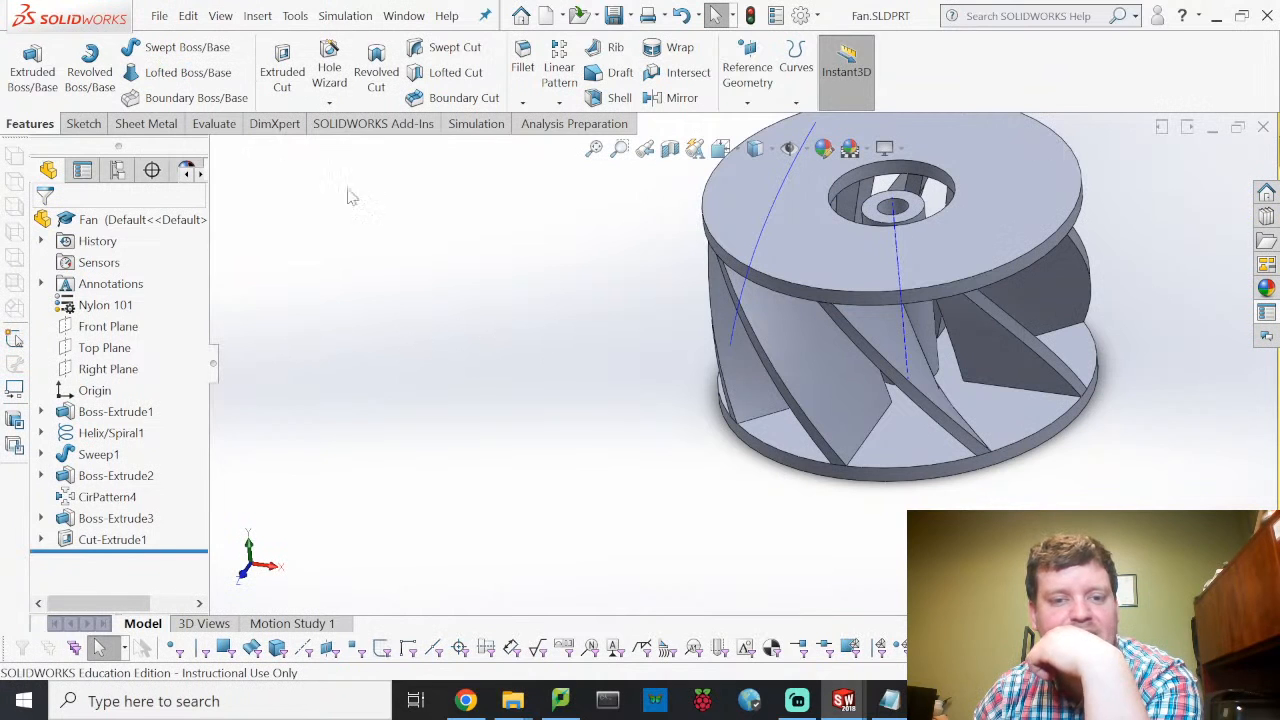
key("ctrl+o")
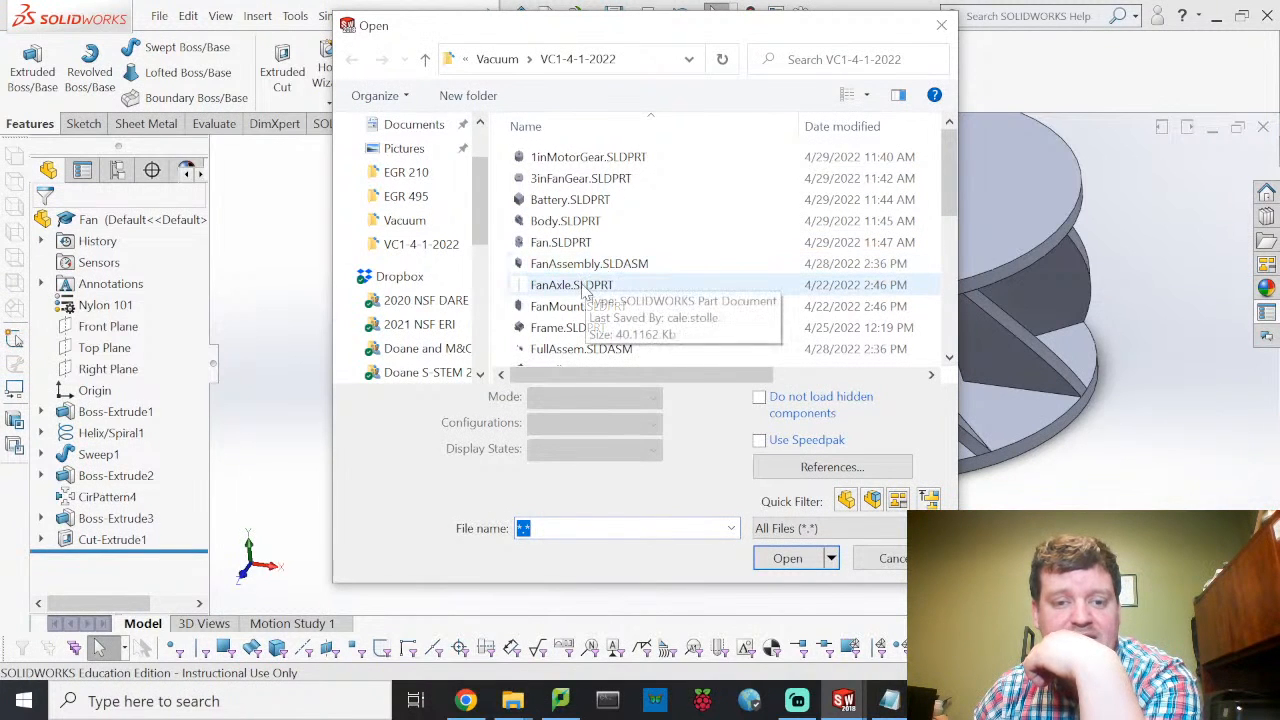
left_click(585, 290)
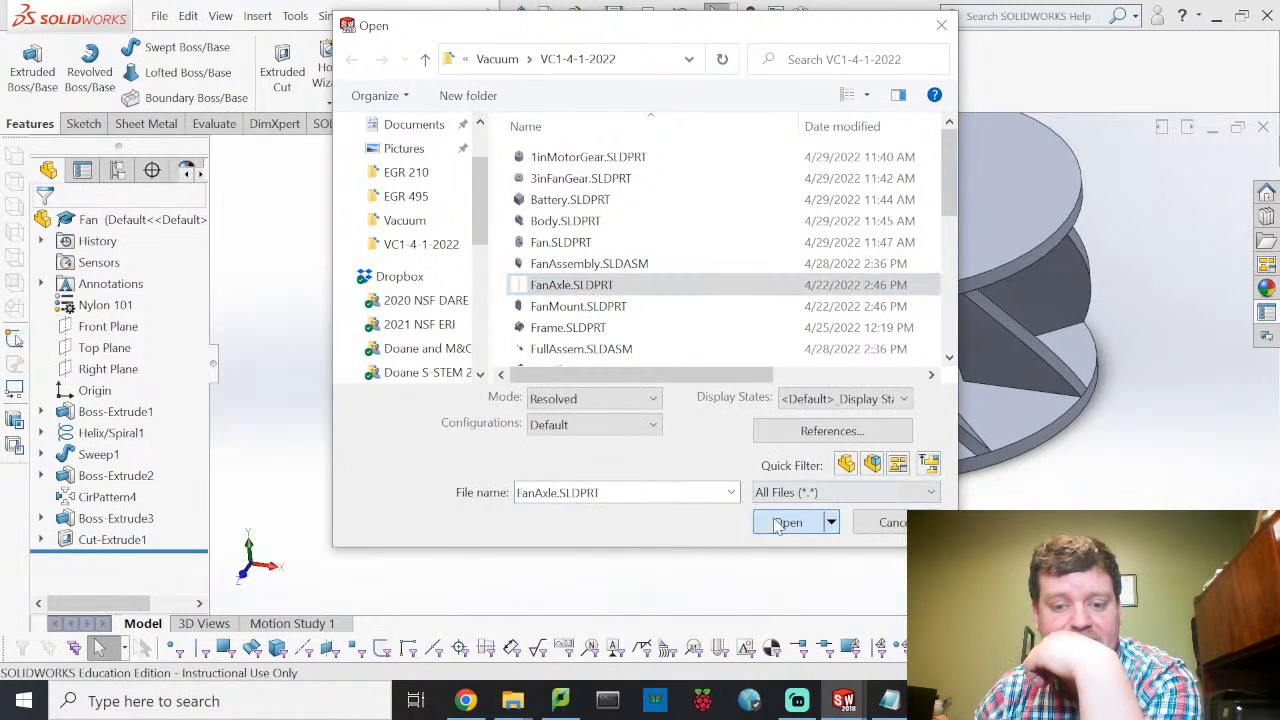
left_click(775, 527)
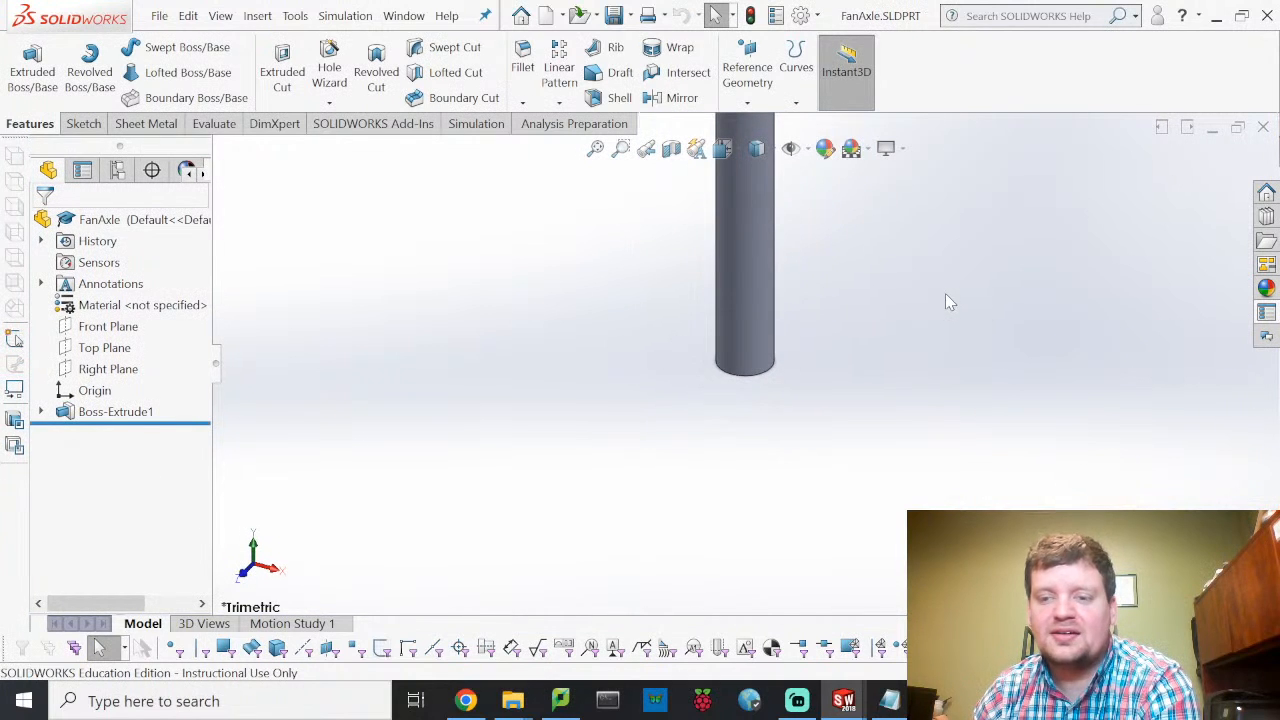
left_click(1265, 318)
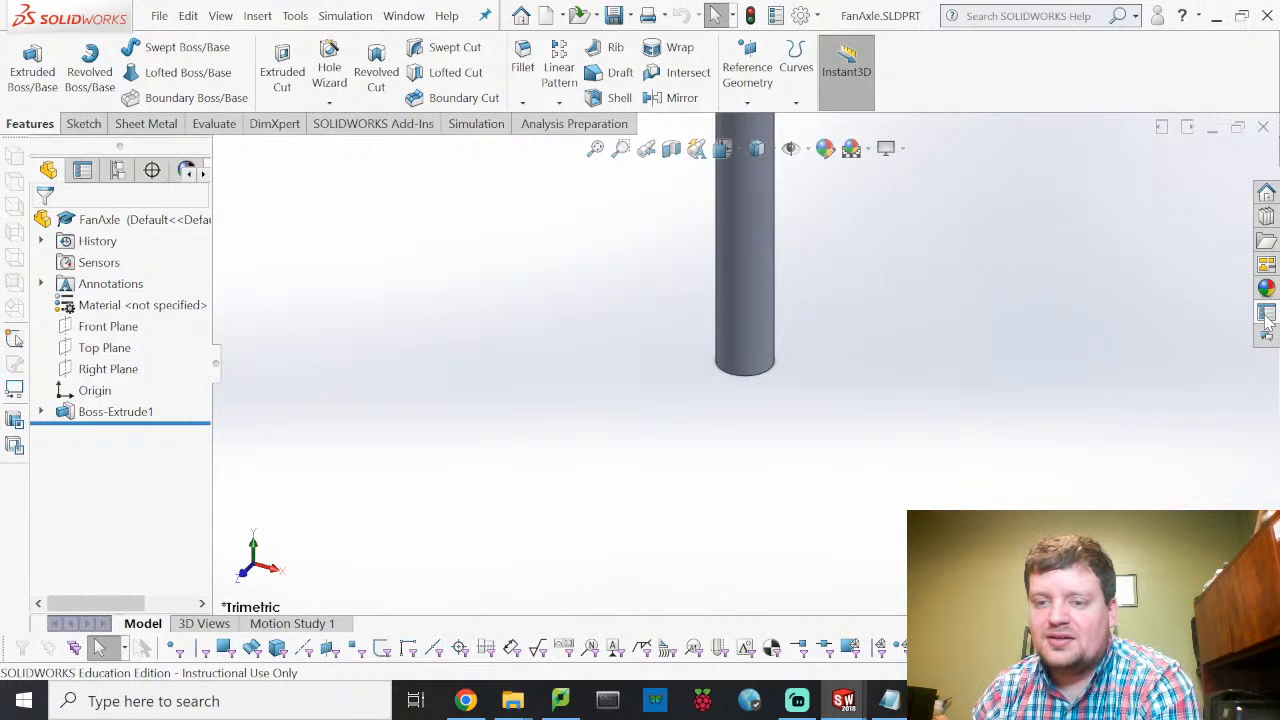
Step: Enter part number F0004 and description "Fan Axle" in the fan axle's custom properties
left_click(1113, 288)
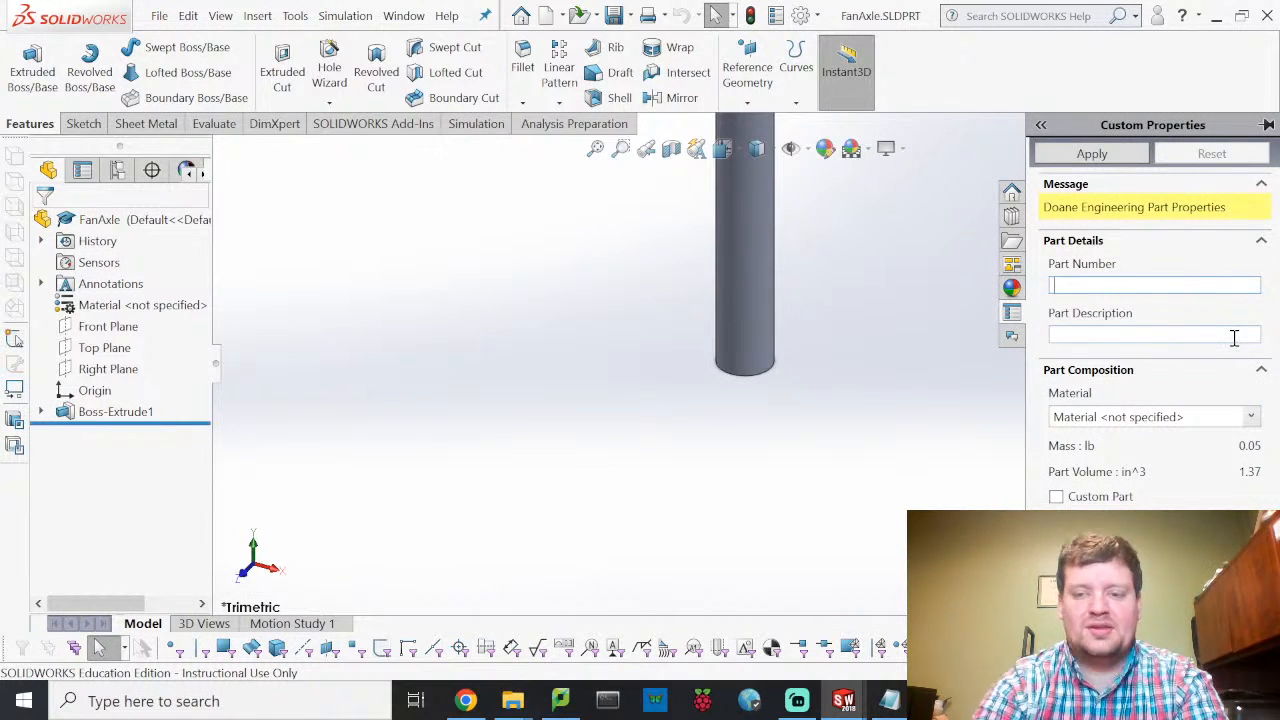
type("F0004")
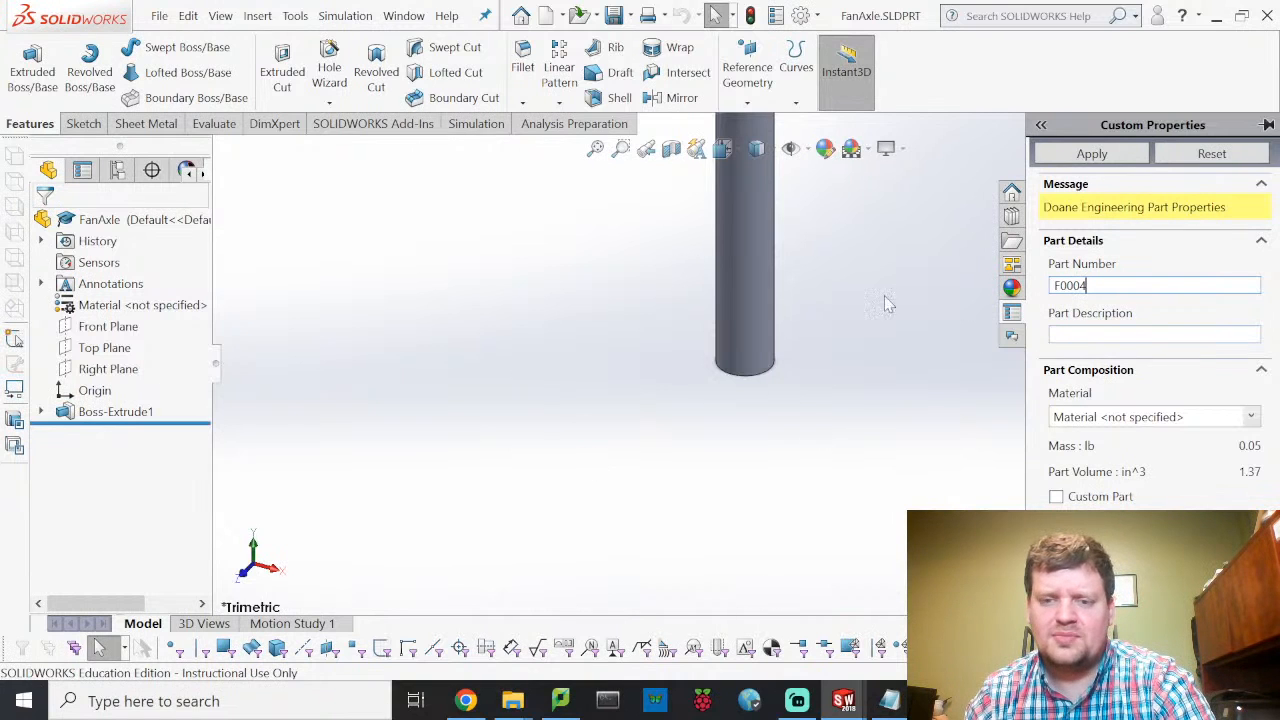
left_click(1138, 335)
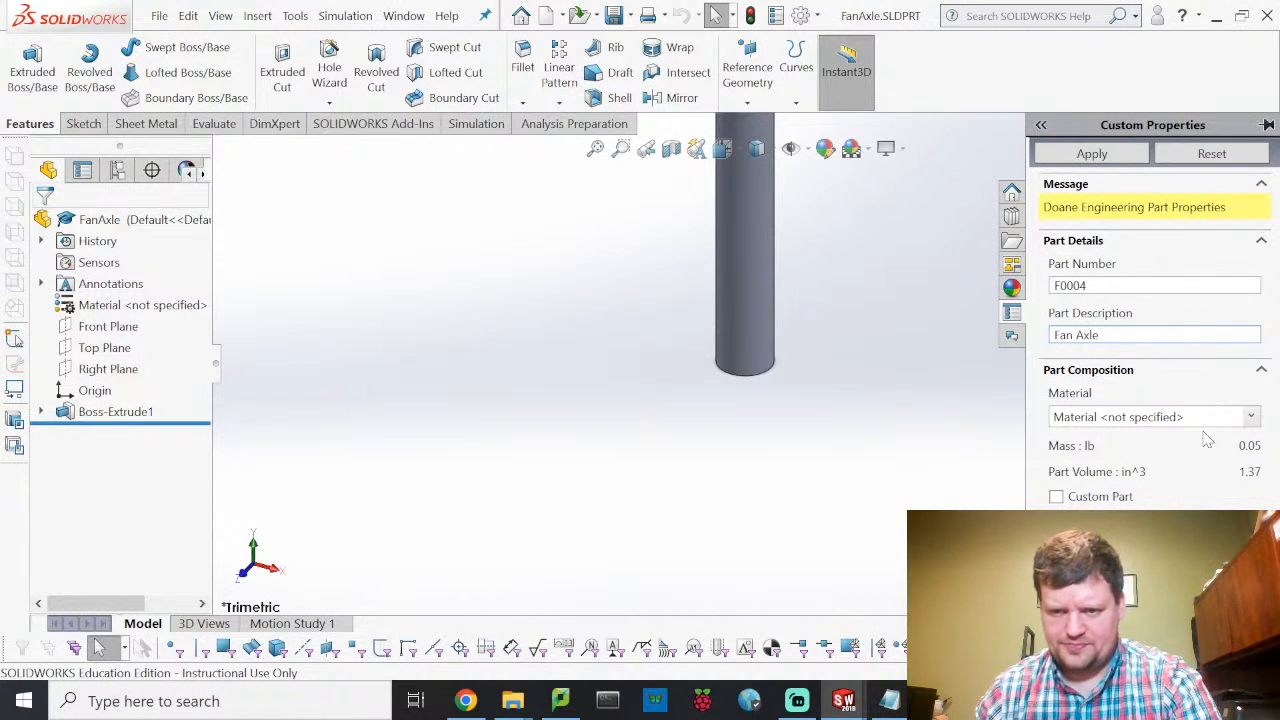
Step: Assign Plain Carbon Steel as the fan axle's material and save the pending property changes
left_click(1248, 418)
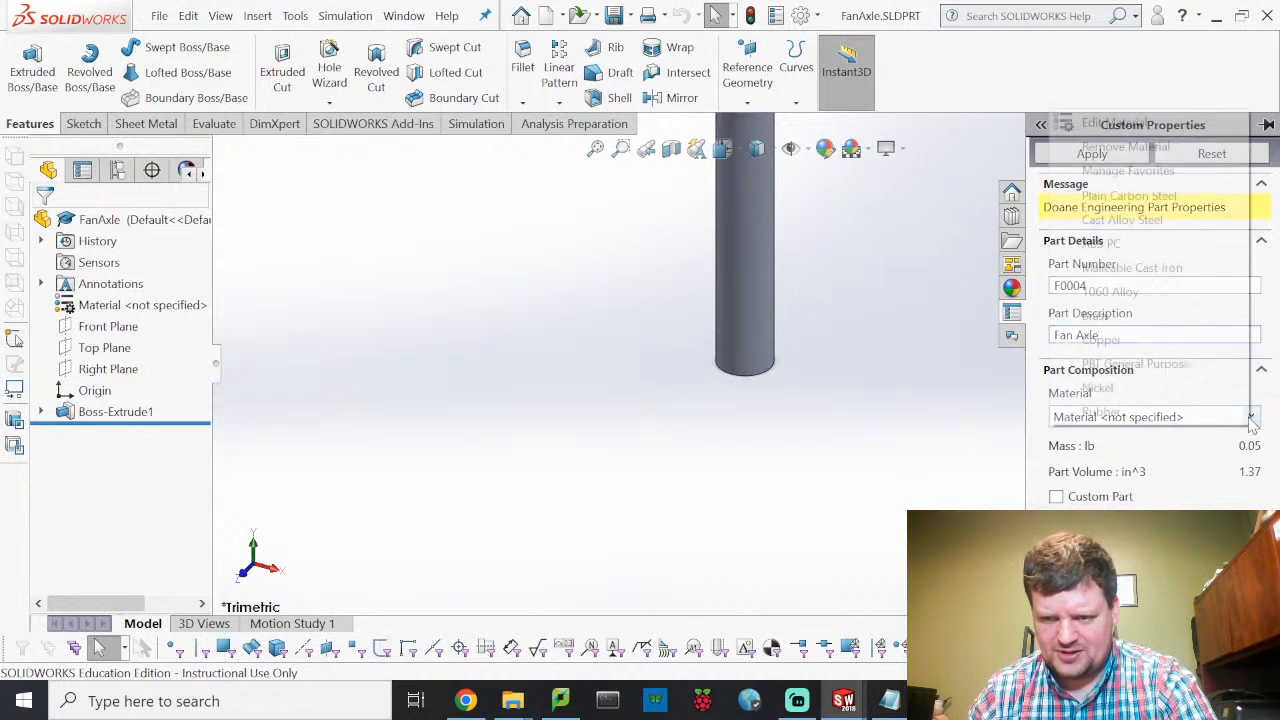
left_click(1194, 195)
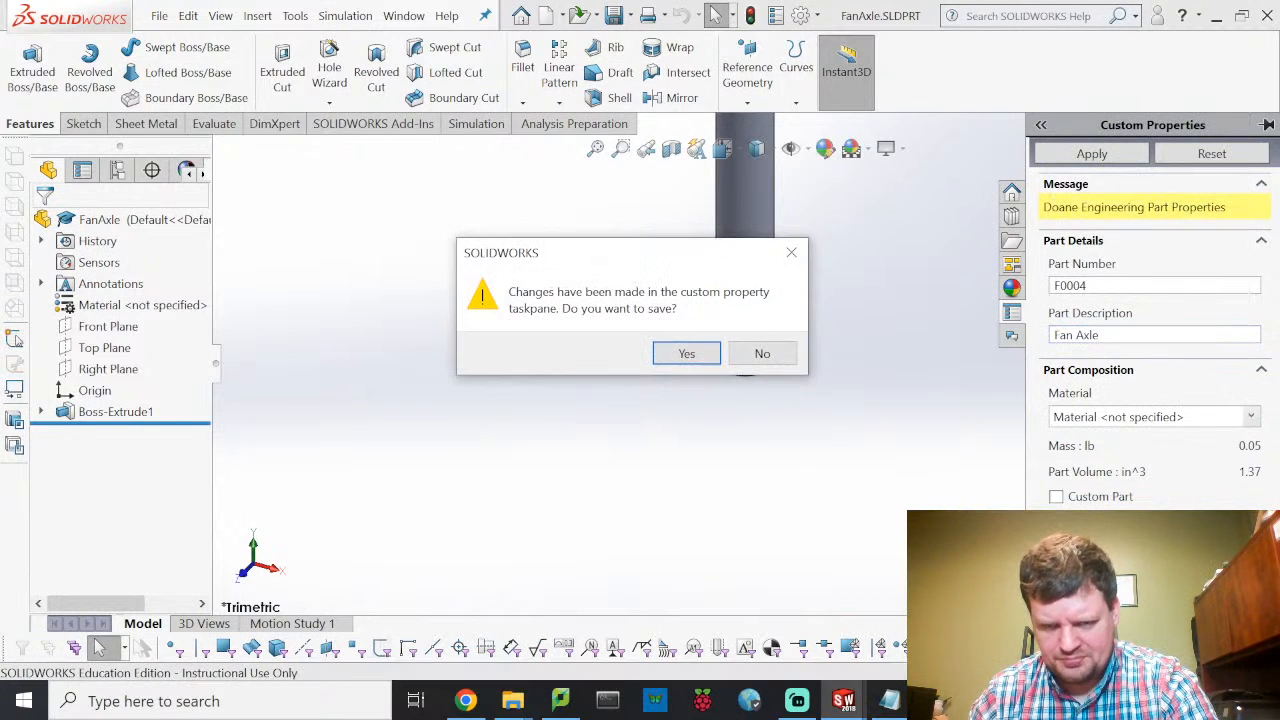
left_click(688, 354)
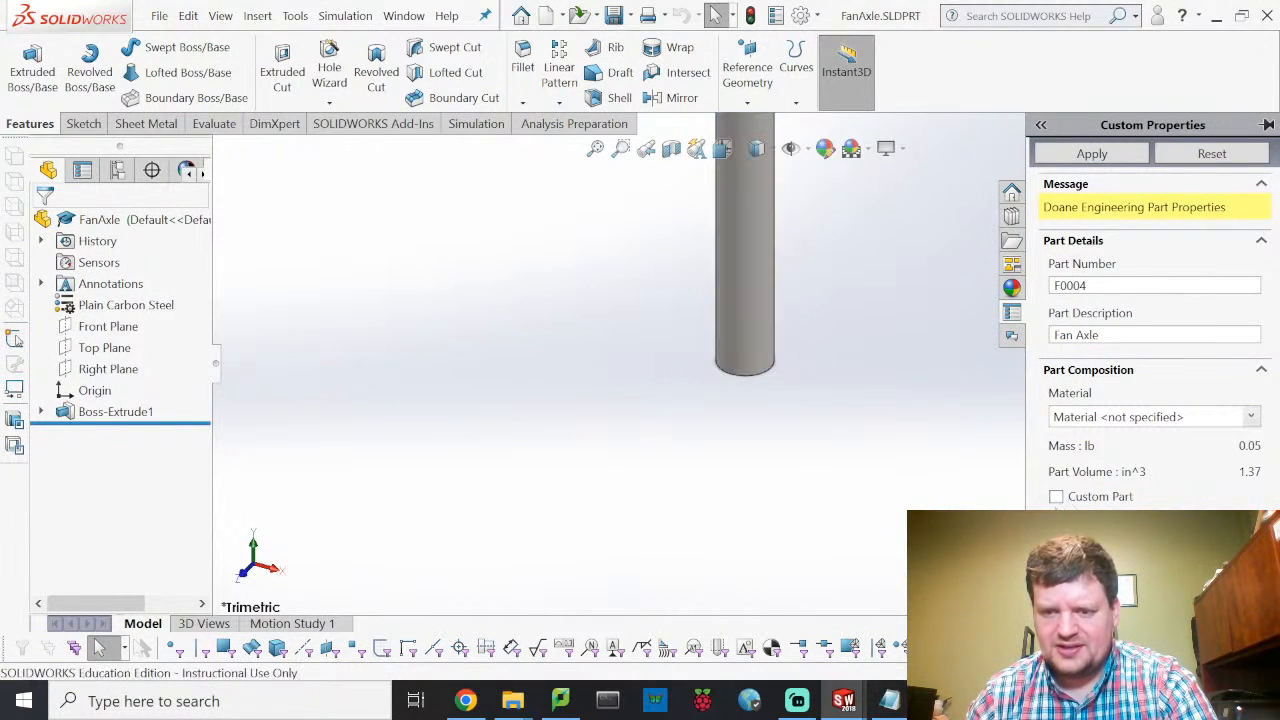
Step: Apply the fan axle's custom properties and save the part
scroll(957, 472, "up", 3)
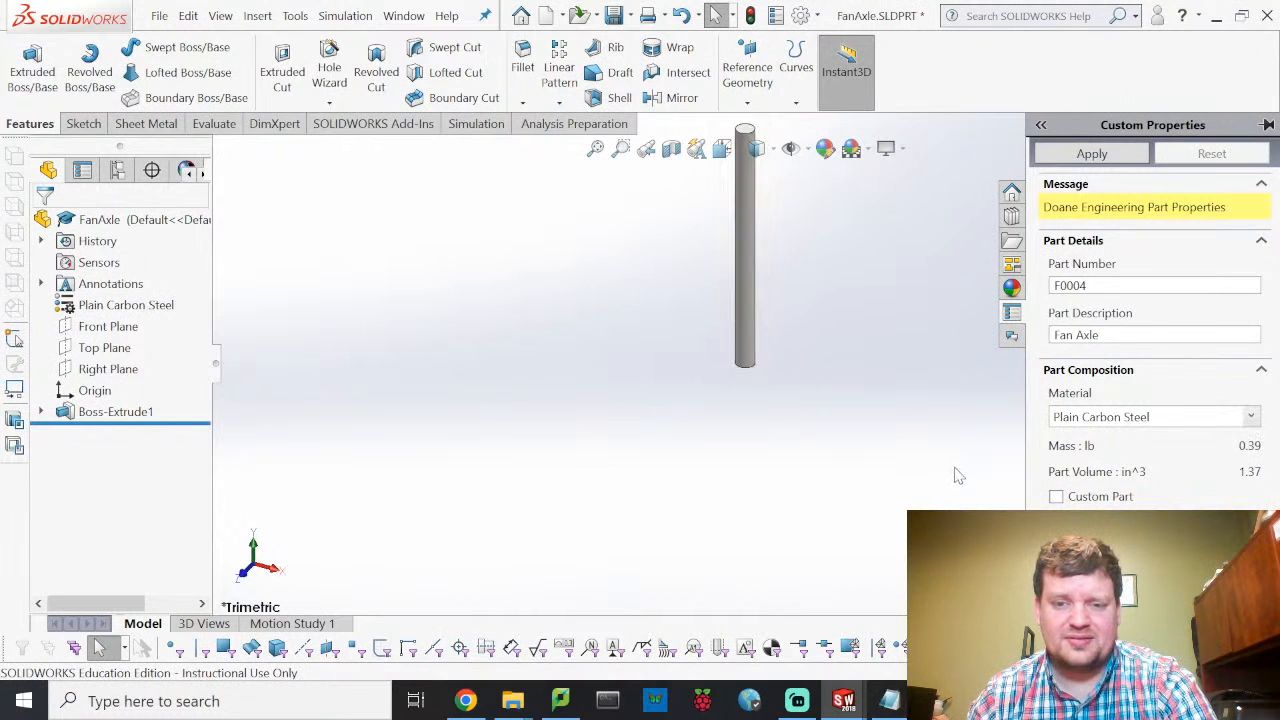
scroll(765, 245, "down", 2)
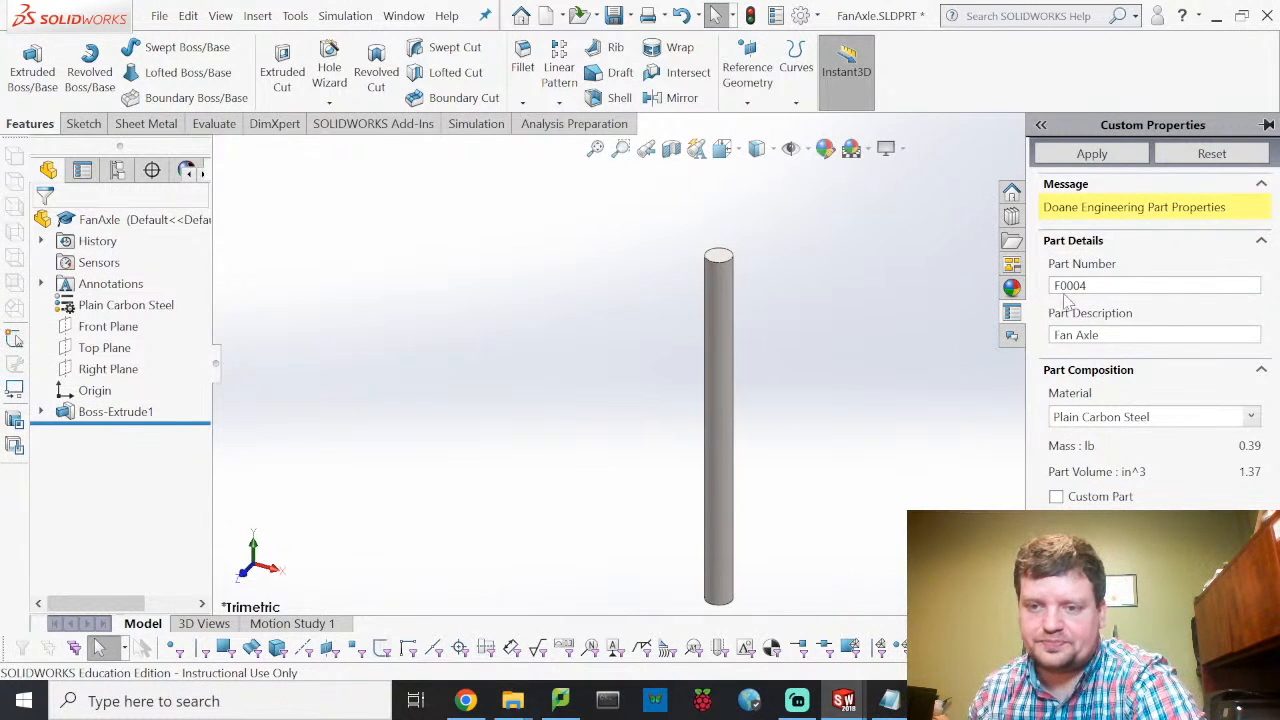
left_click(1092, 154)
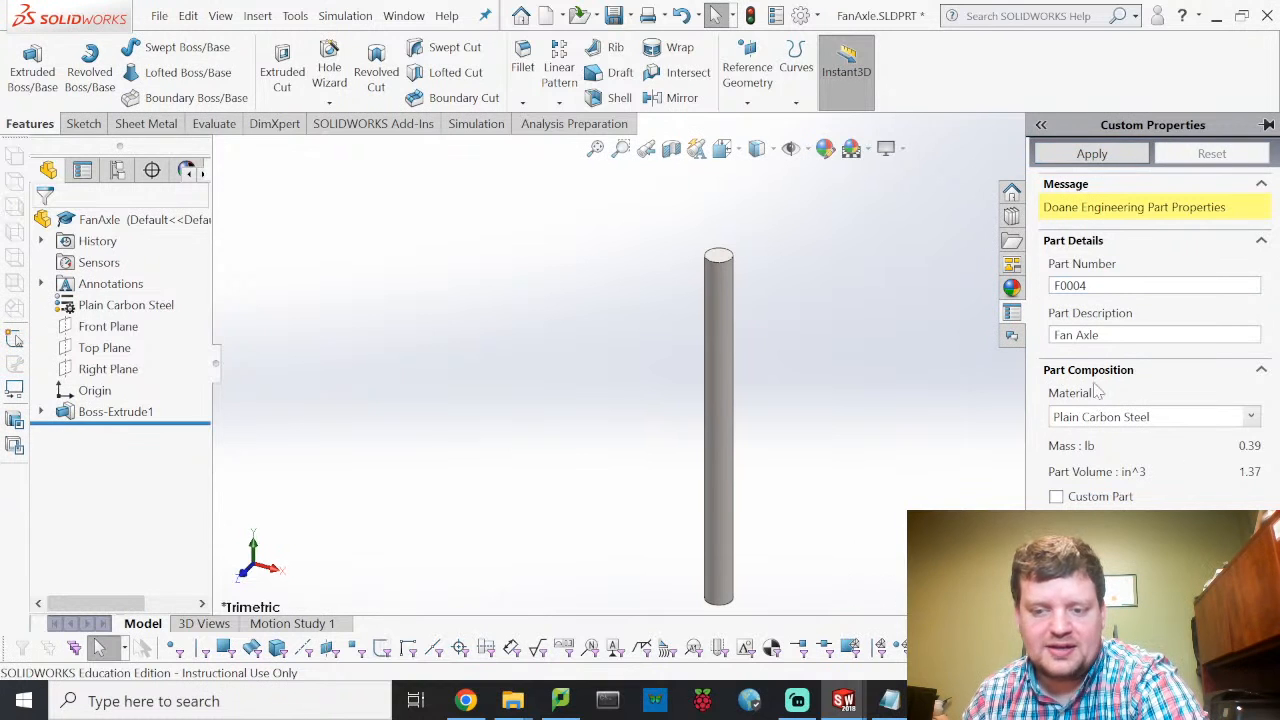
left_click(159, 15)
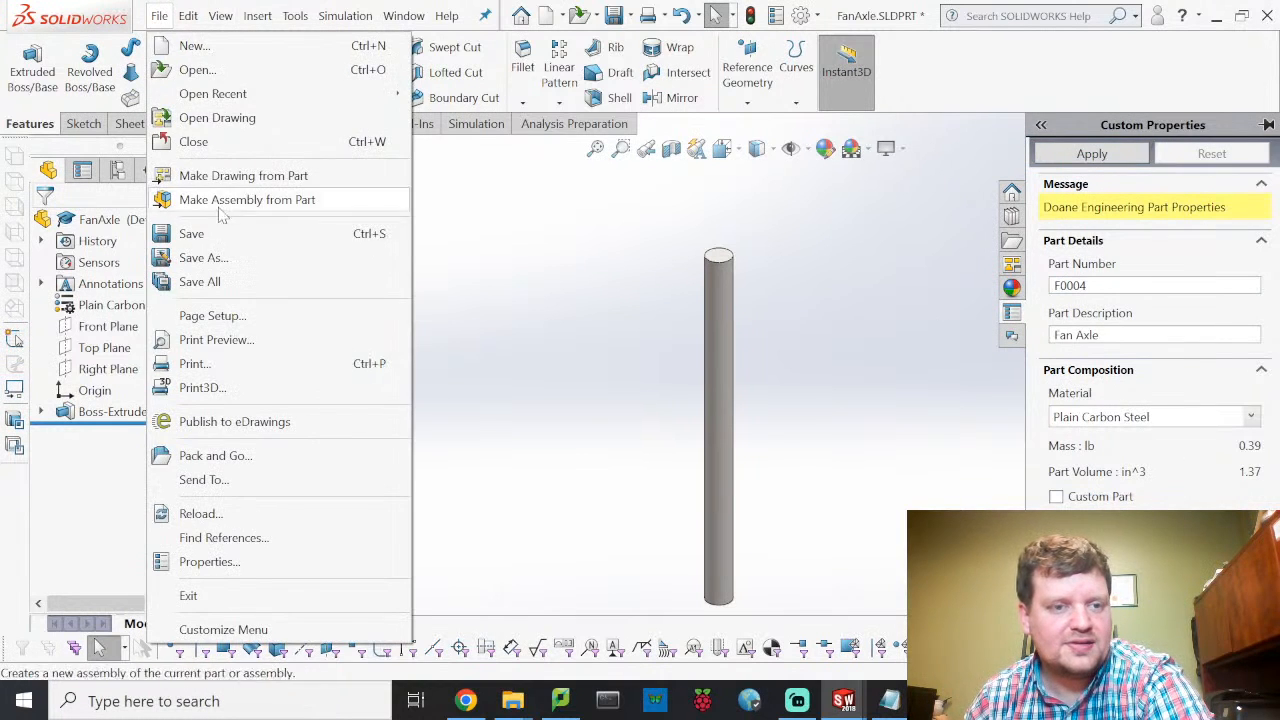
left_click(195, 234)
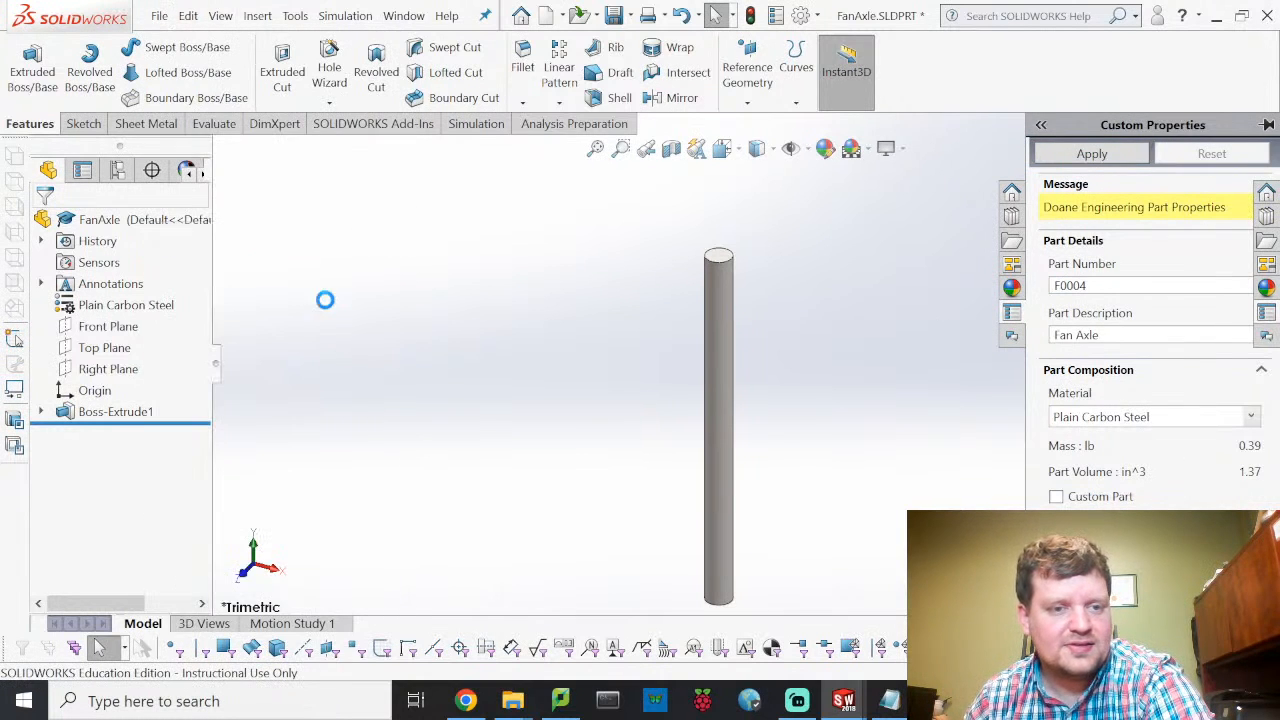
Step: Open the part FanMount.SLDPRT from the VC1-4-1-2022 folder and bring up its custom properties
left_click(159, 15)
key("Escape")
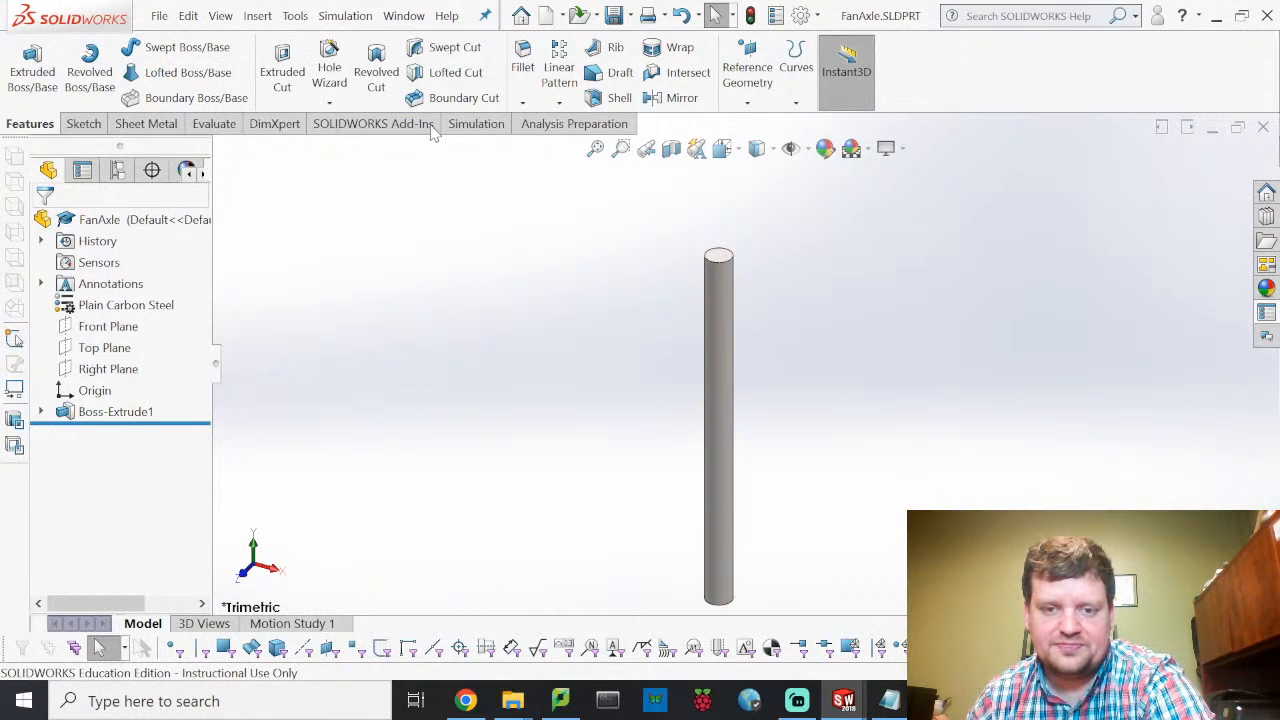
key("ctrl+o")
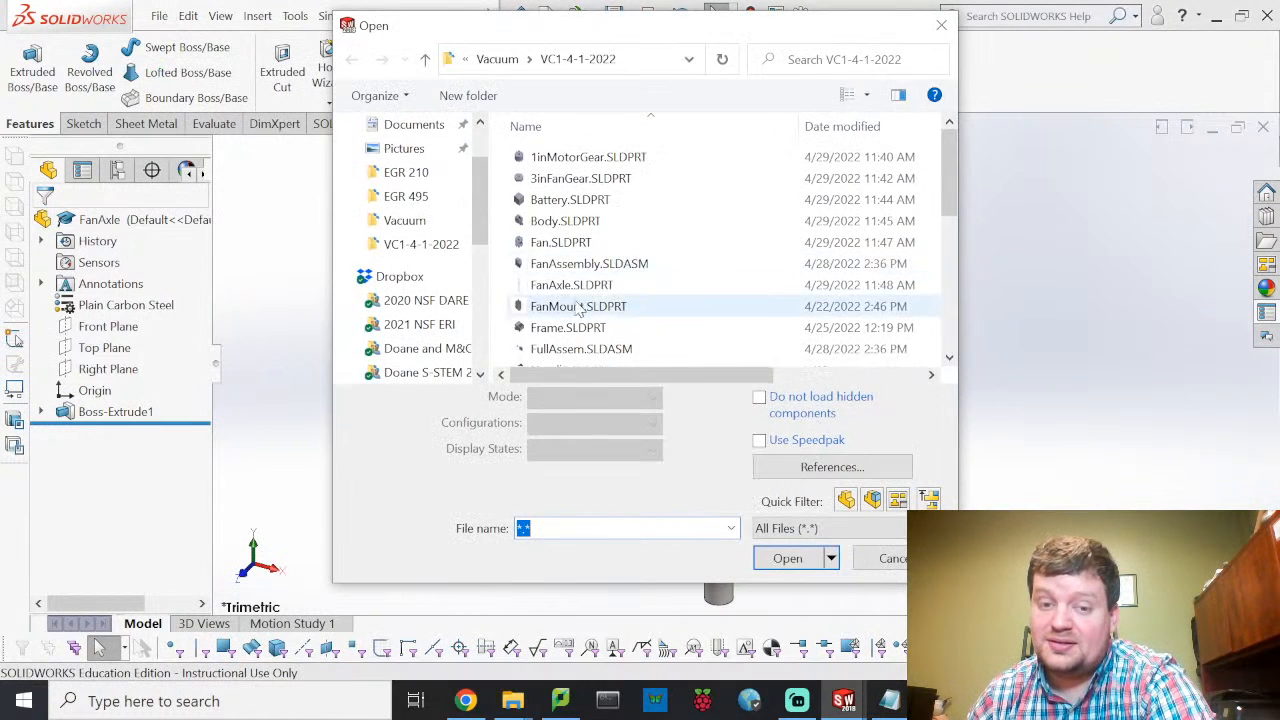
double_click(572, 310)
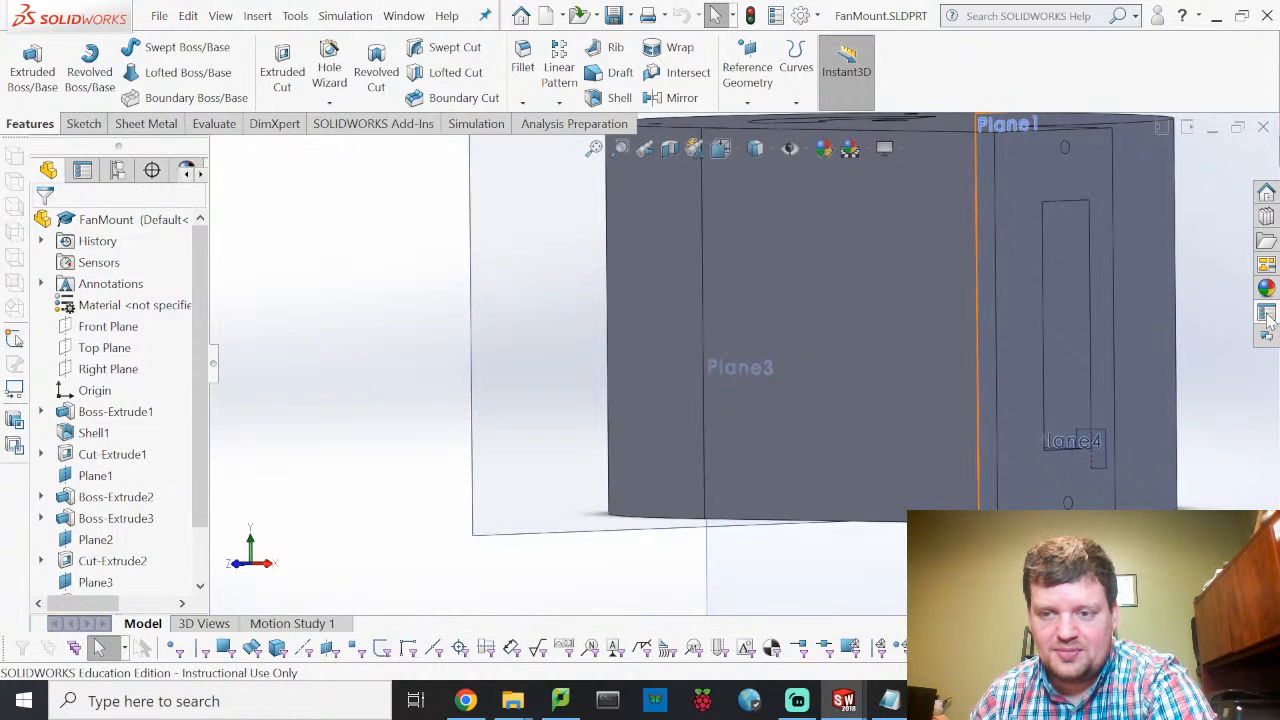
left_click(1267, 315)
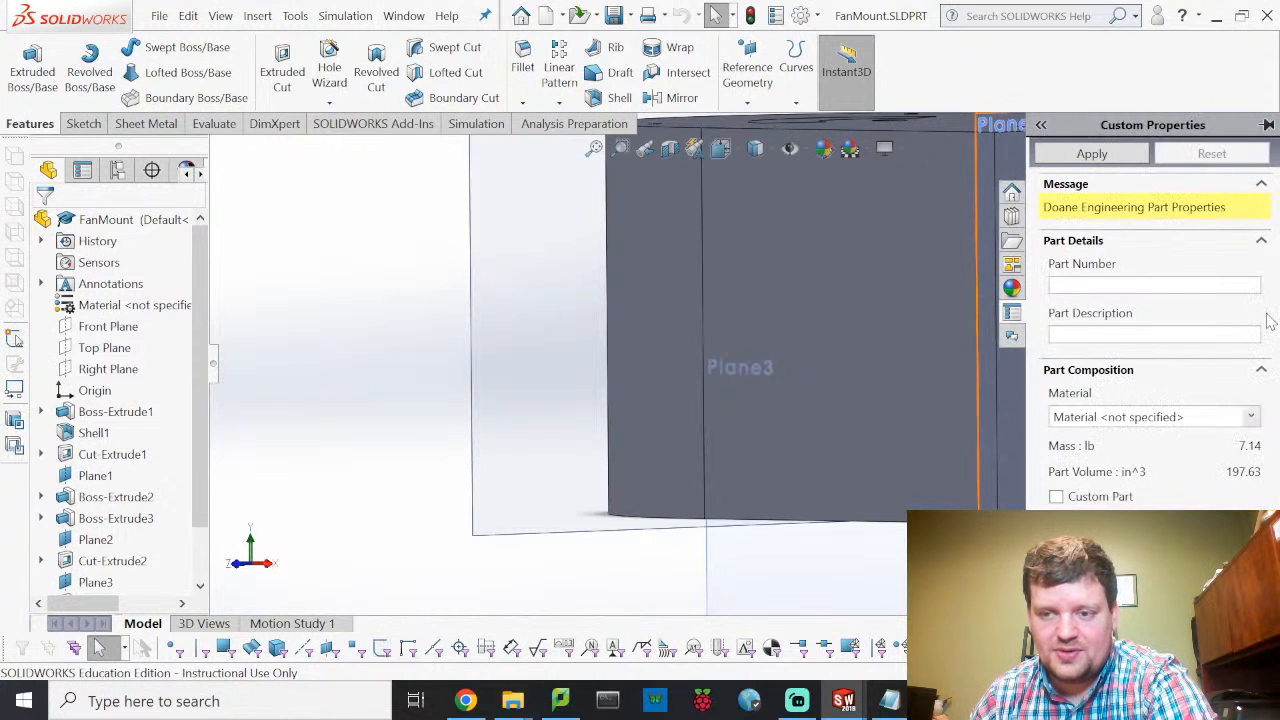
Step: Enter part number F0002 and description "Solid plastic mount for the fan blade to connect to frame" in the fan mount's custom properties
left_click(1142, 284)
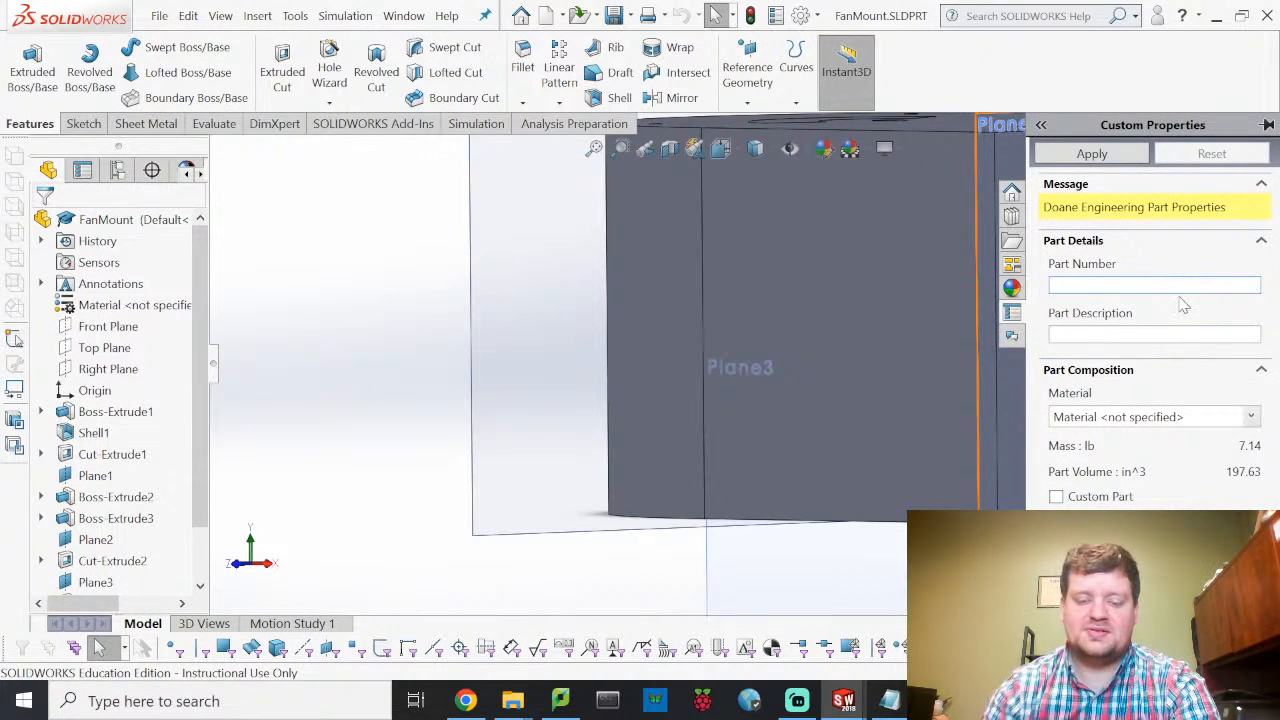
type("F0002")
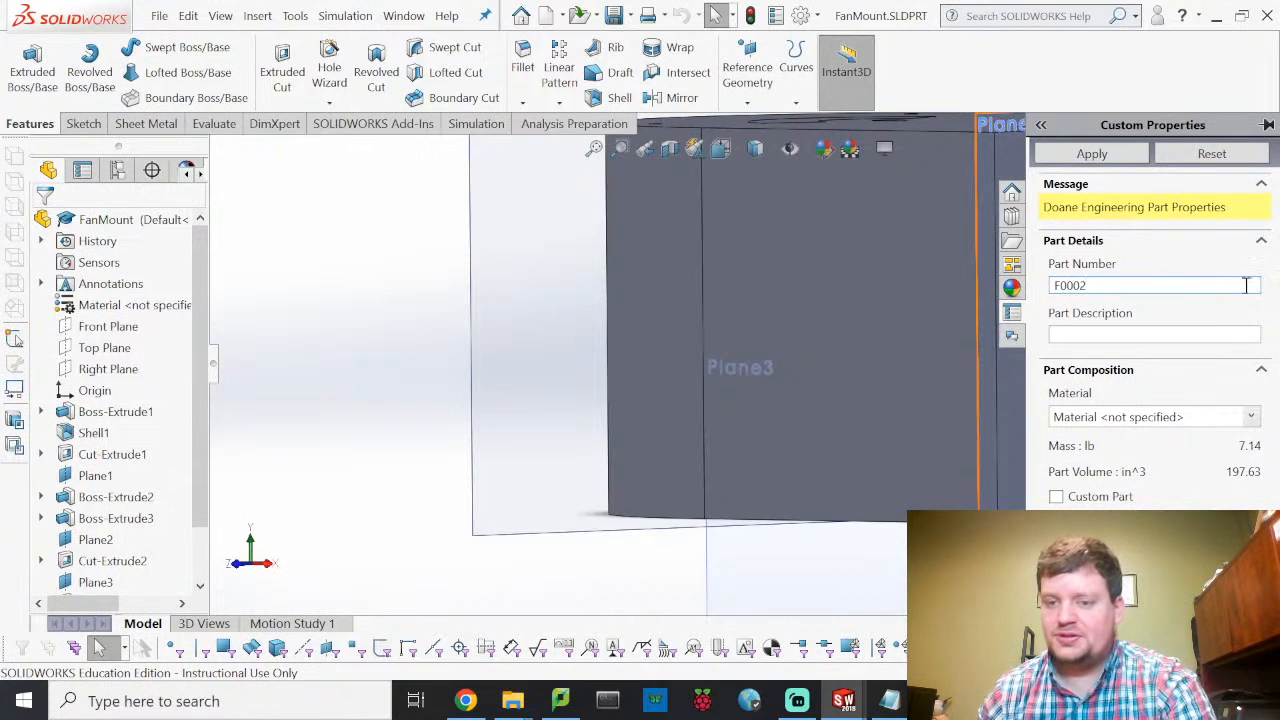
left_click(1177, 334)
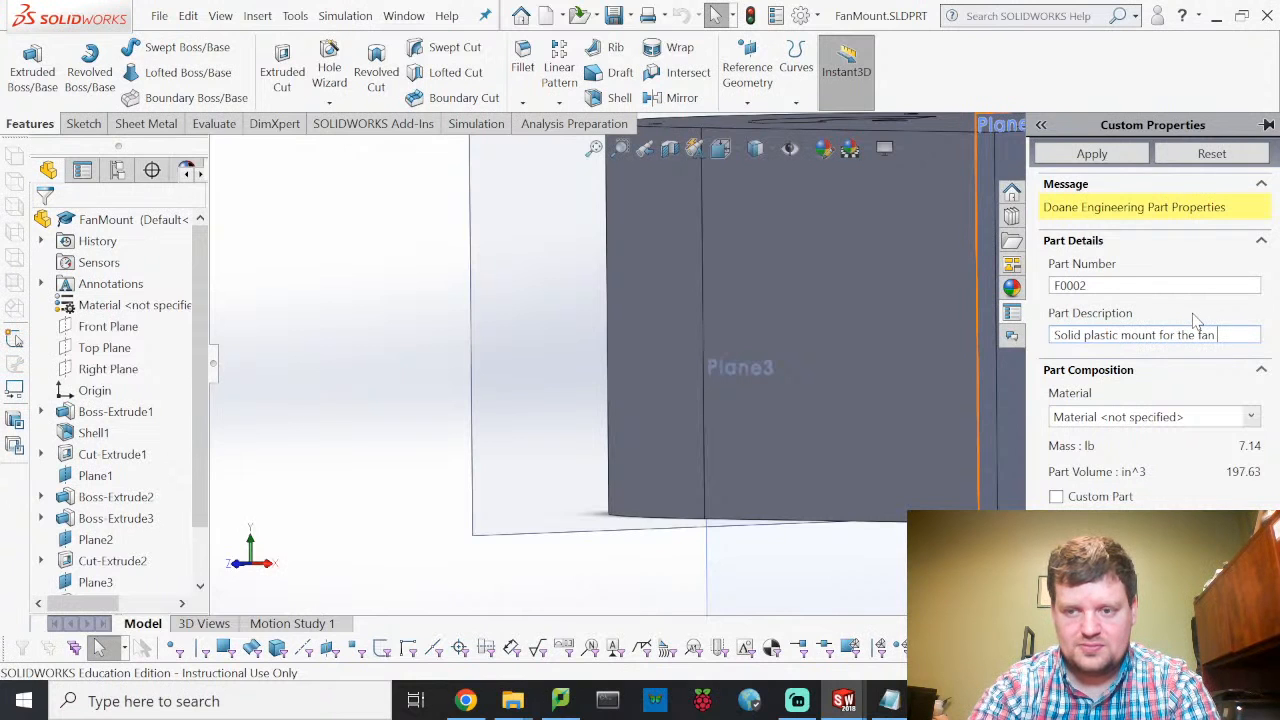
type("to conn")
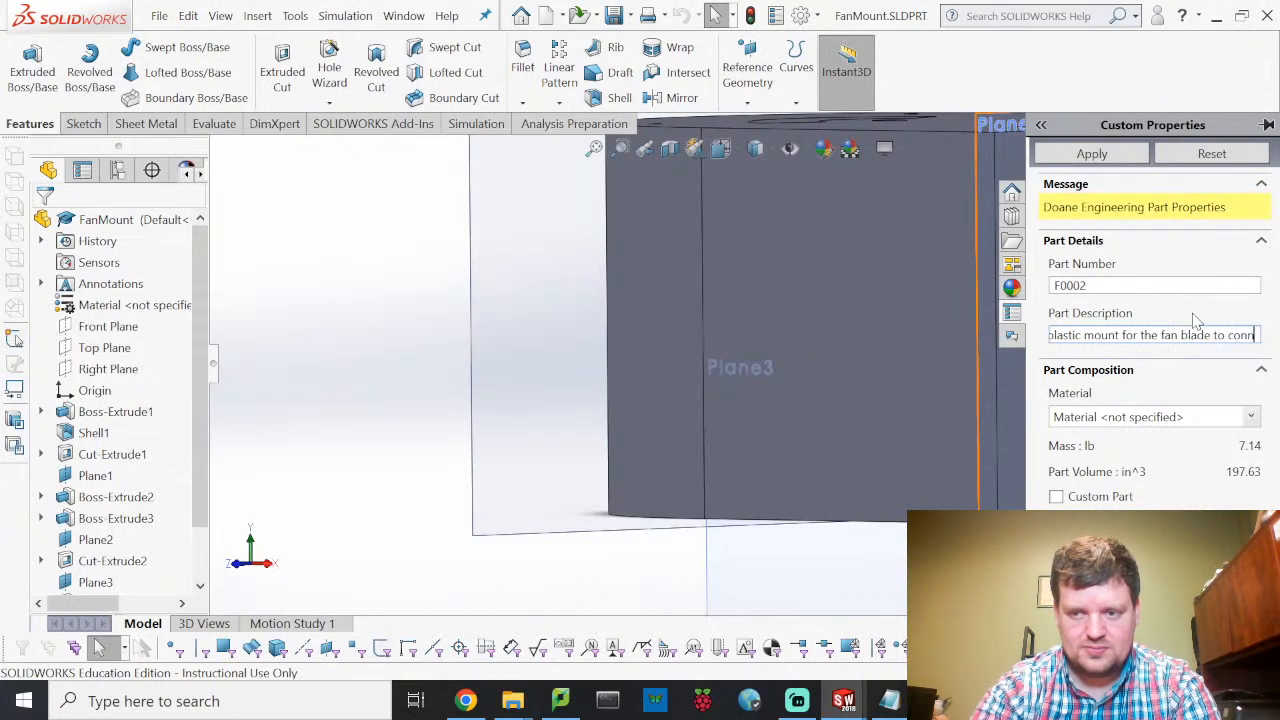
type("ect to frame")
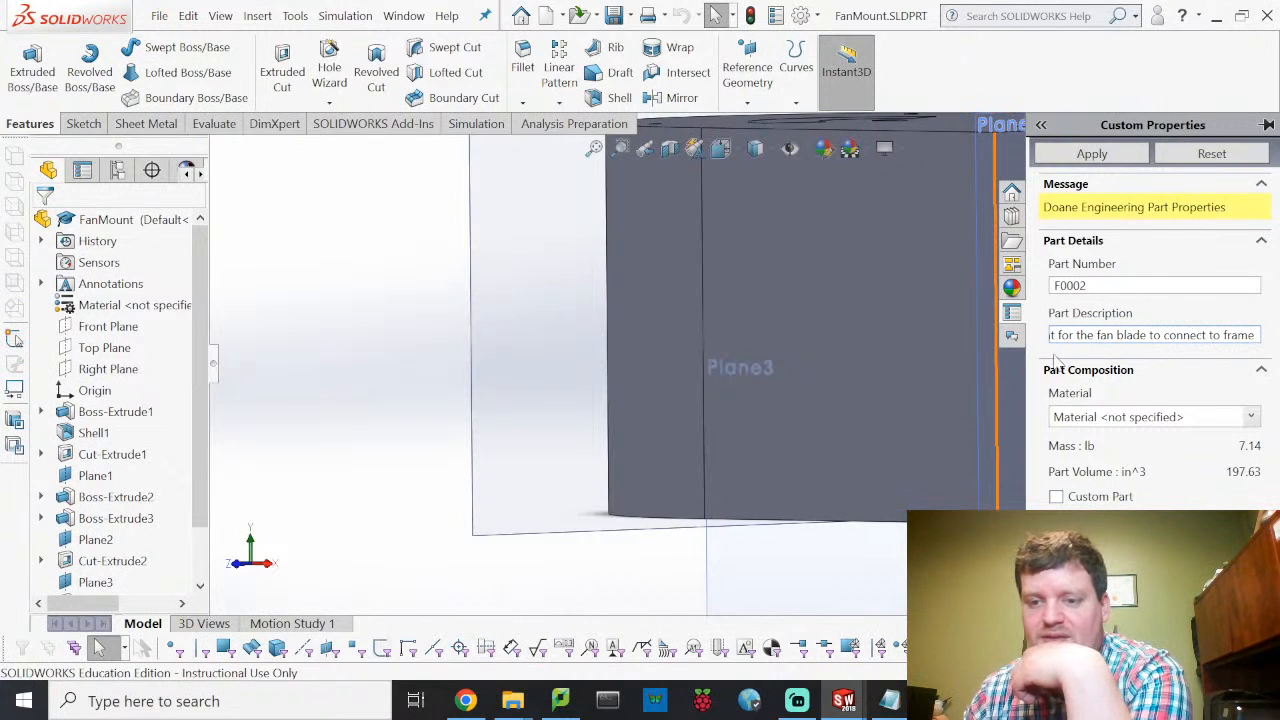
Step: Save the pending property changes and assign the plastic PE Low/Medium Density as the fan mount's material
left_click(1252, 417)
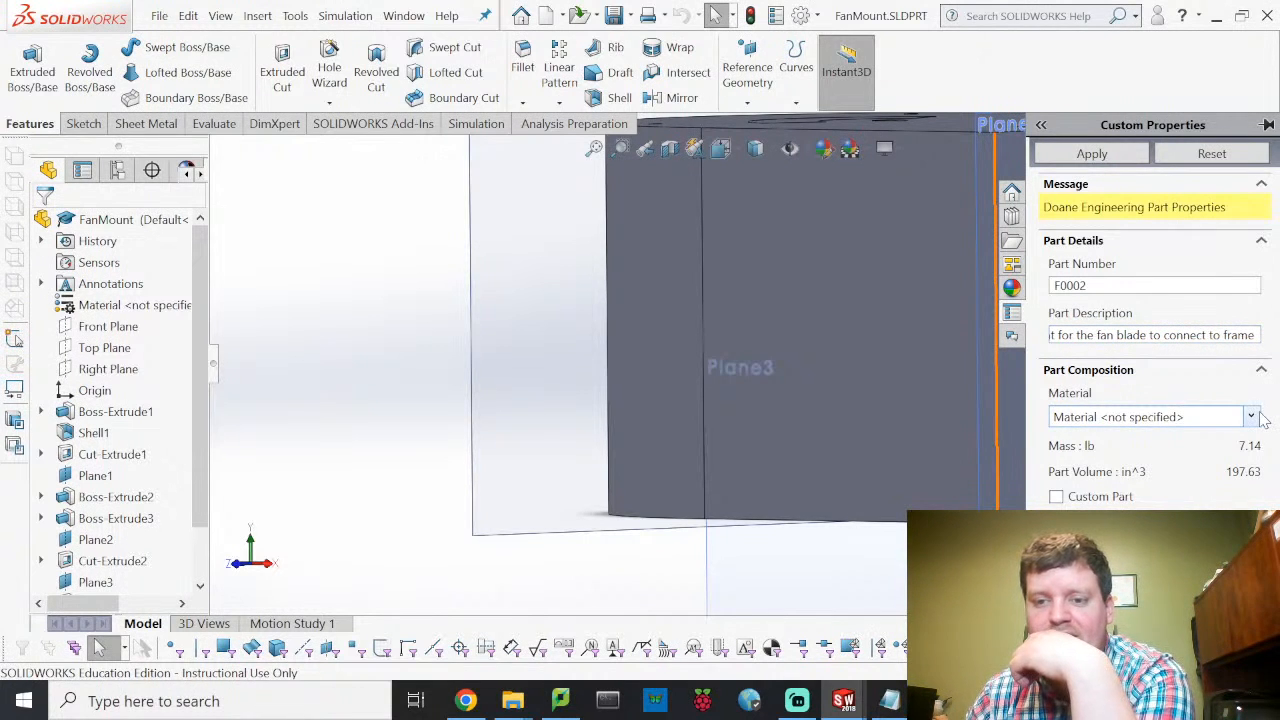
left_click(1256, 418)
left_click(1115, 140)
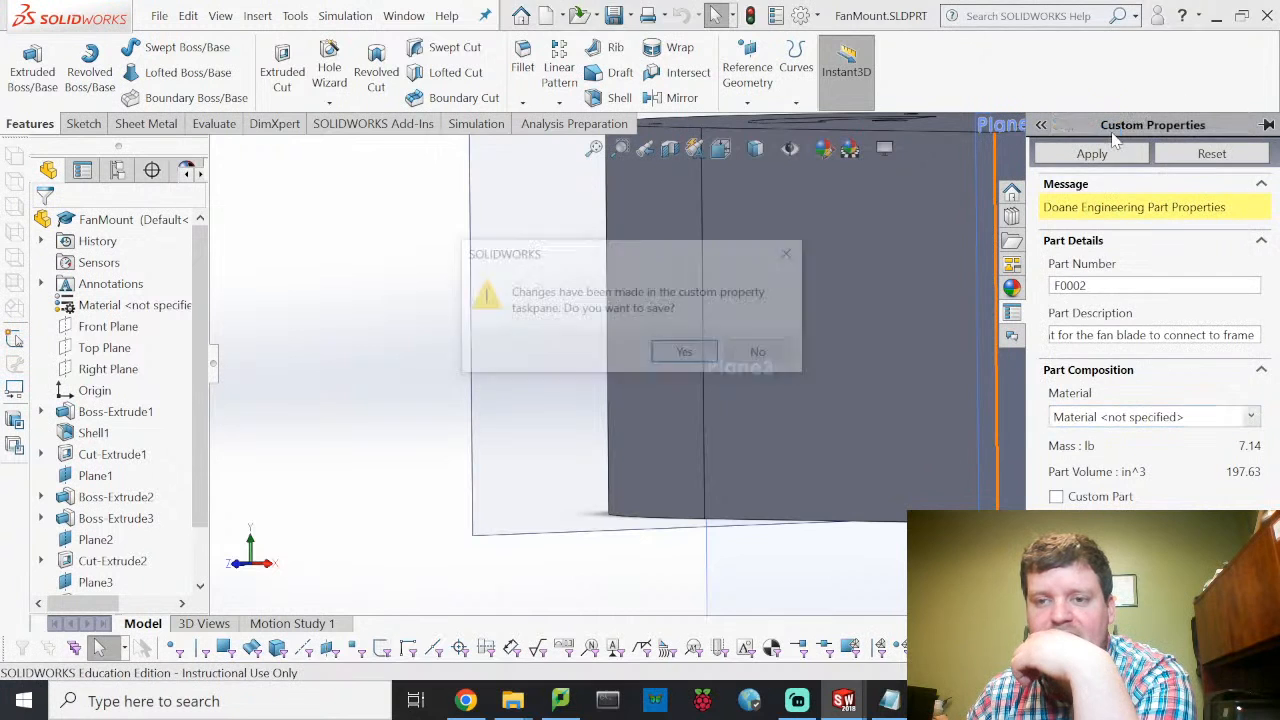
left_click(709, 353)
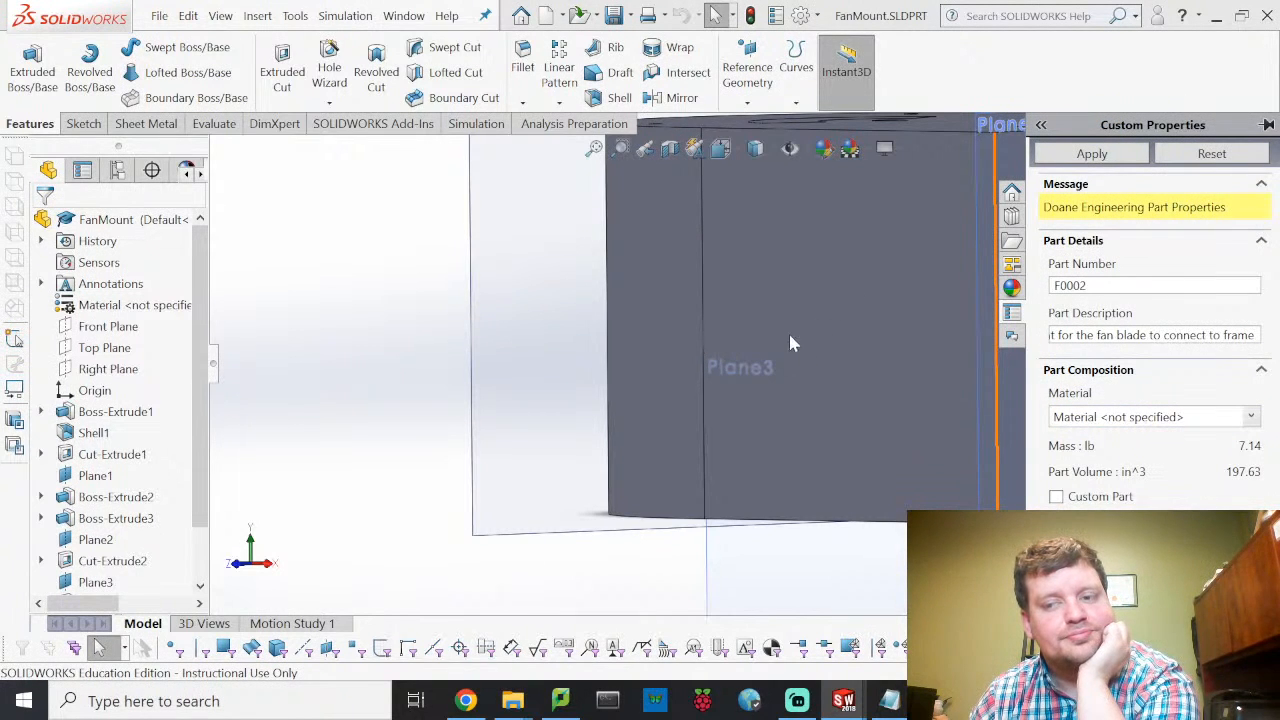
scroll(414, 236, "down", 8)
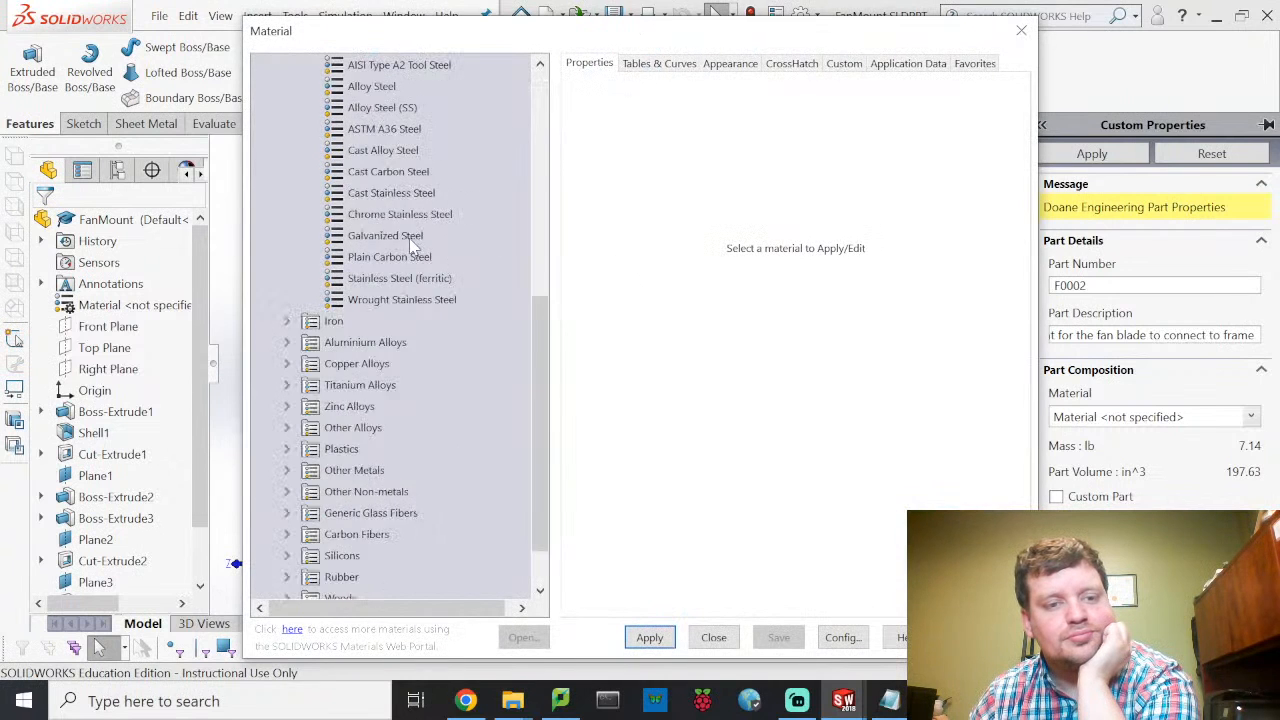
scroll(414, 240, "down", 1)
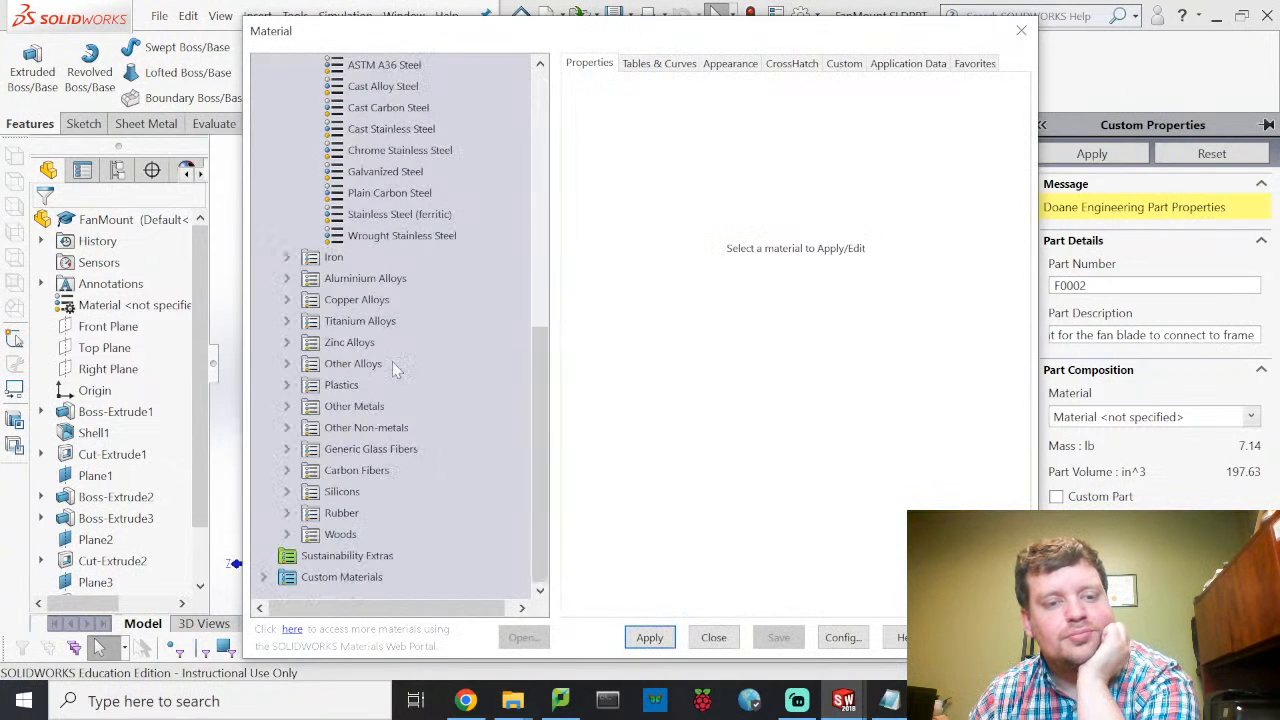
left_click(288, 386)
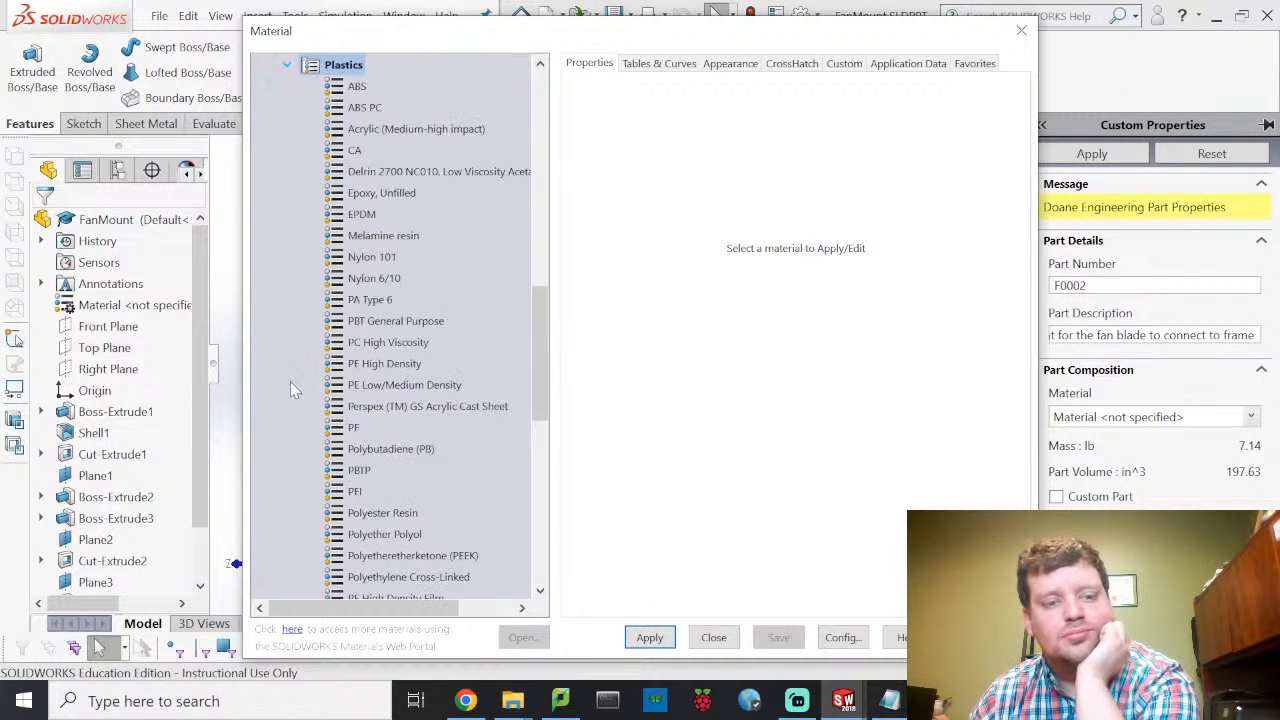
left_click(358, 385)
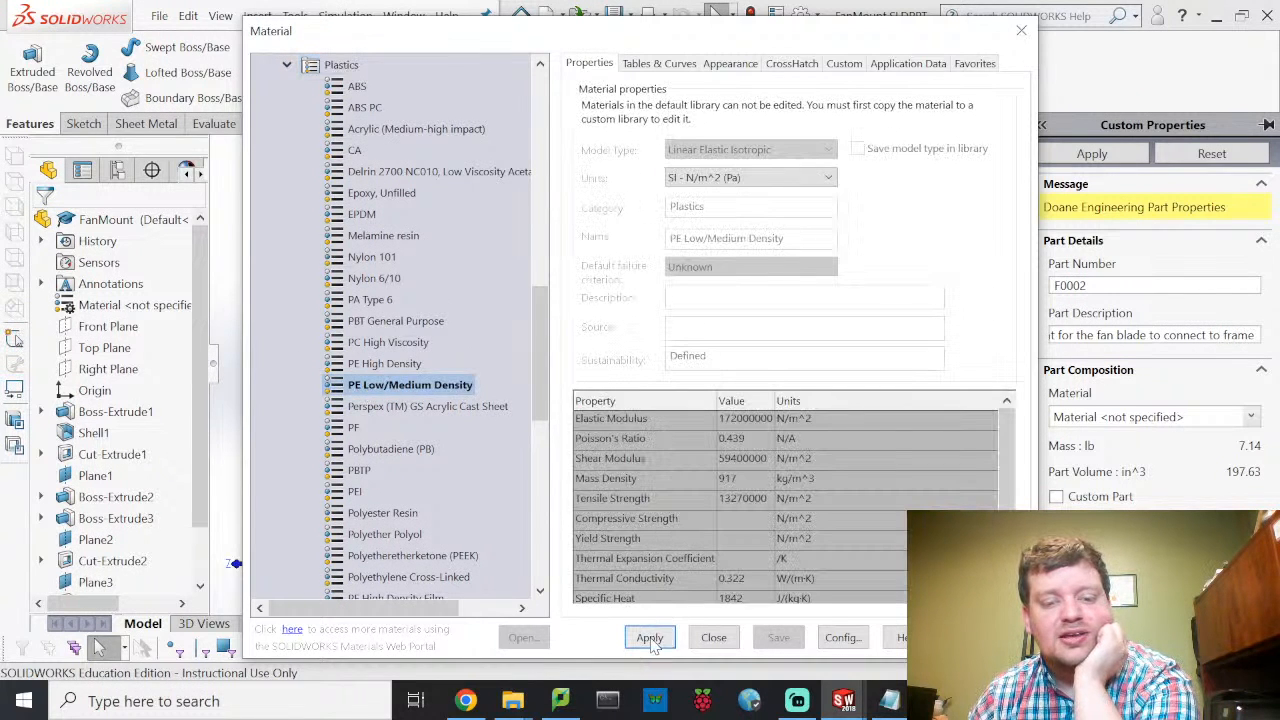
left_click(650, 638)
left_click(712, 638)
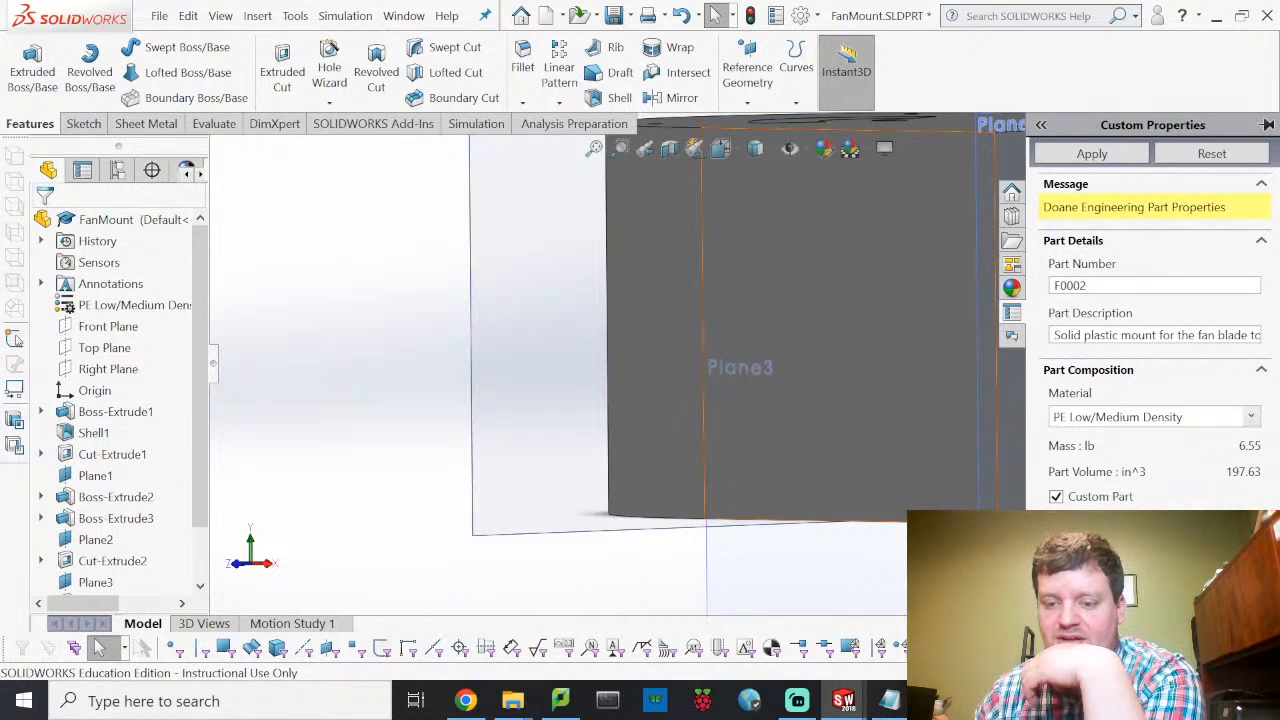
Step: Apply the fan mount's custom properties with Custom Part marked and save the part
left_click(1078, 160)
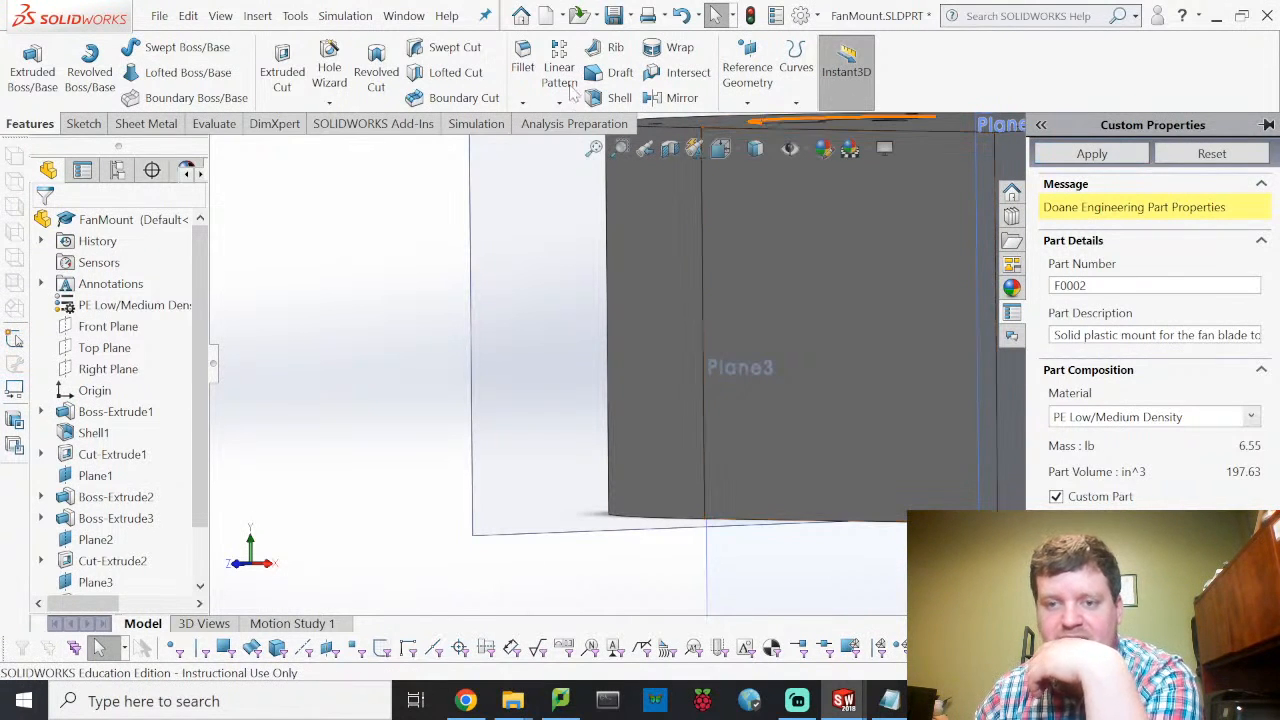
left_click(159, 16)
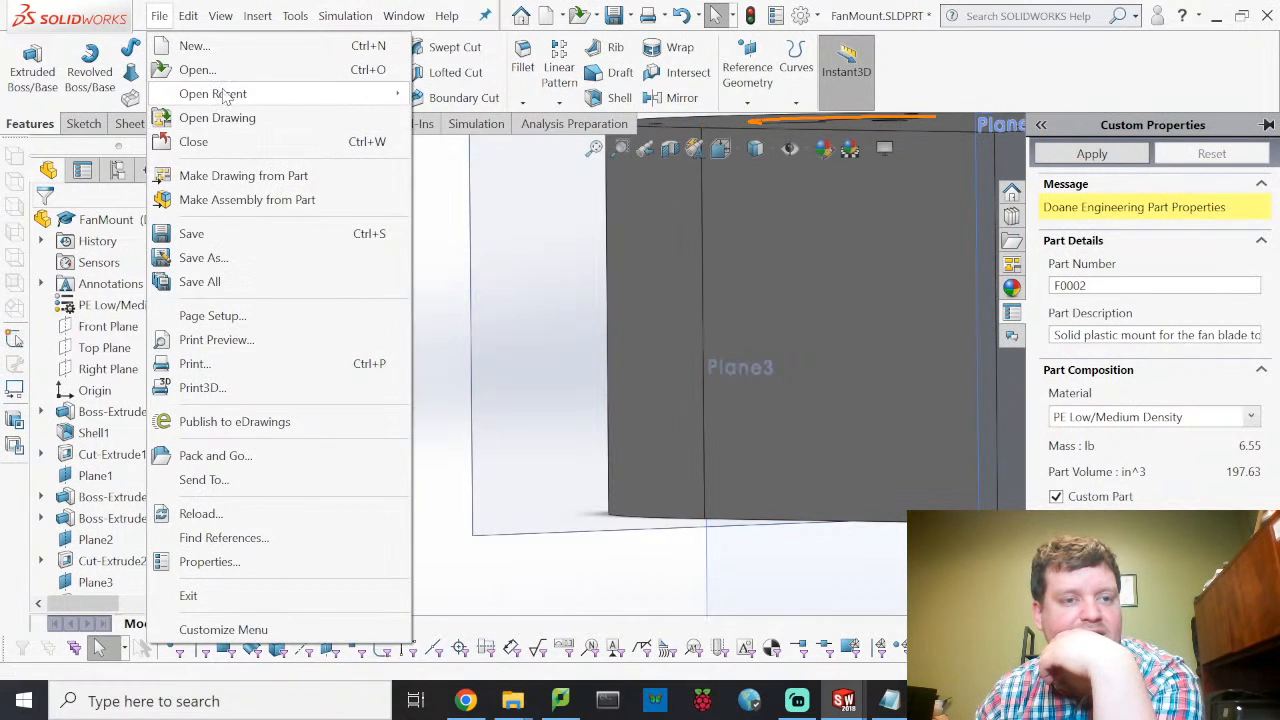
left_click(217, 235)
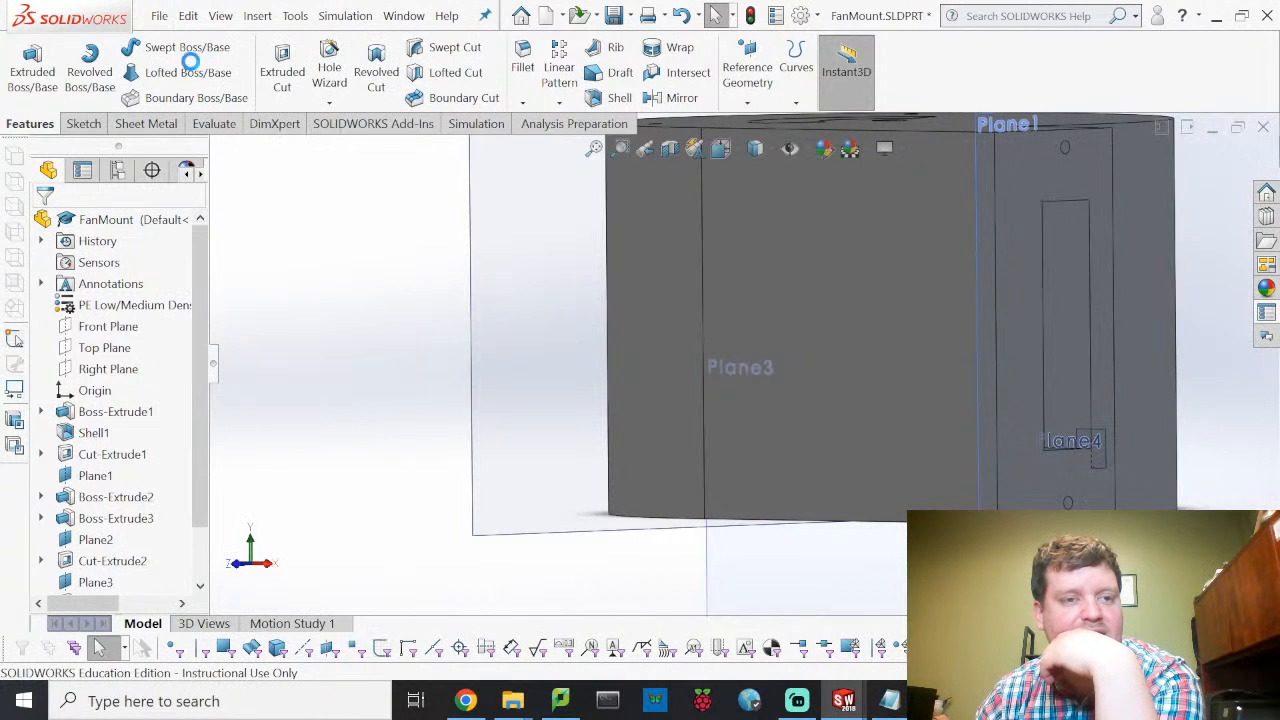
Step: Open the part Frame.SLDPRT from the VC1-4-1-2022 folder
left_click(160, 16)
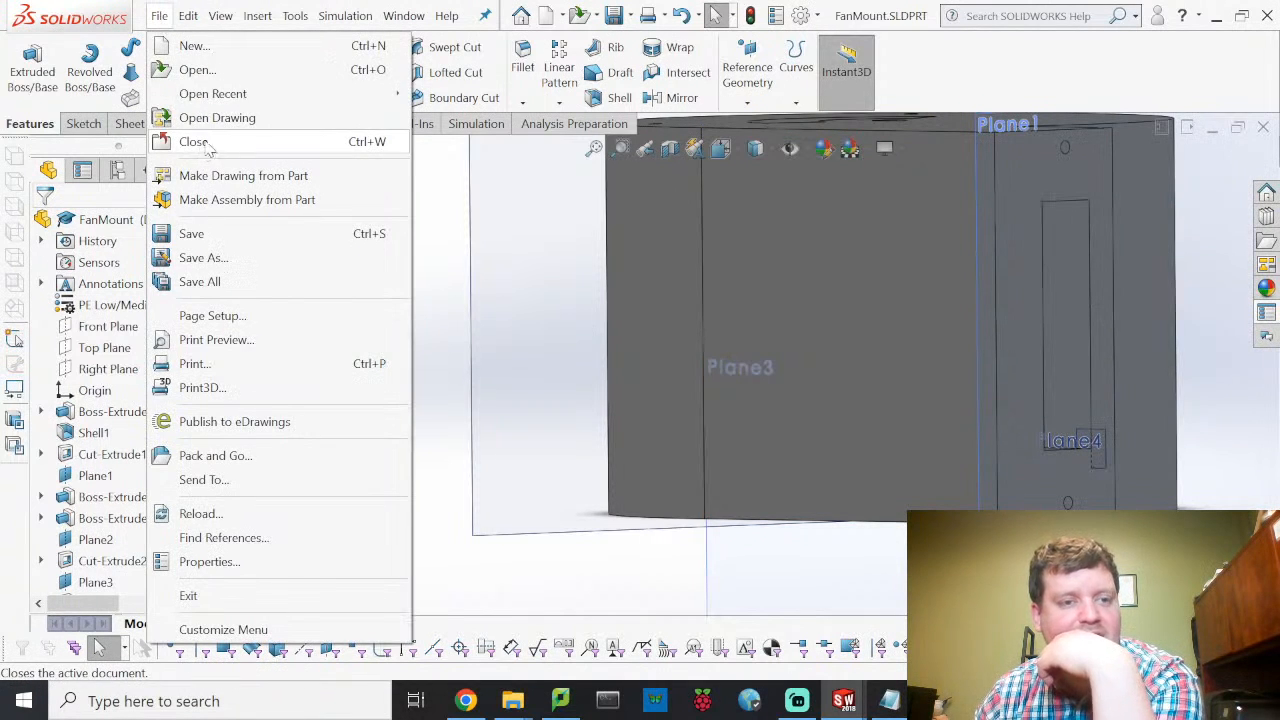
left_click(230, 78)
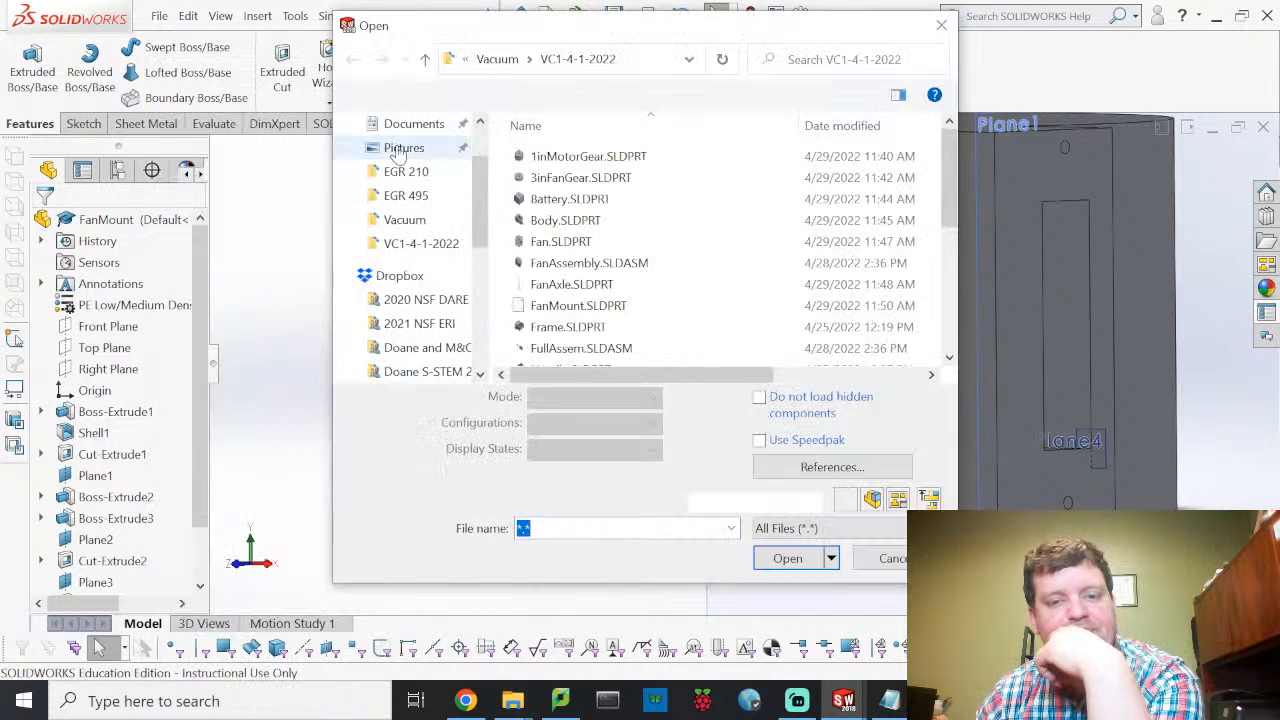
left_click(590, 327)
left_click(783, 522)
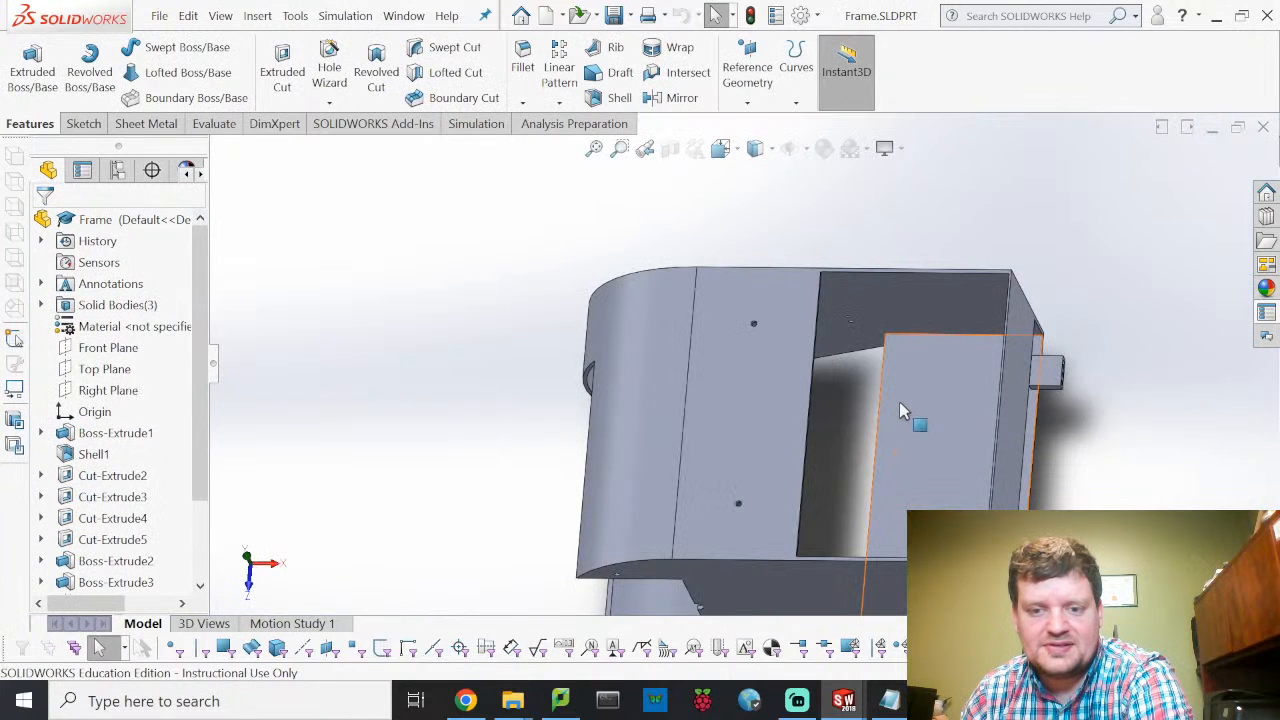
scroll(820, 522, "up", 1)
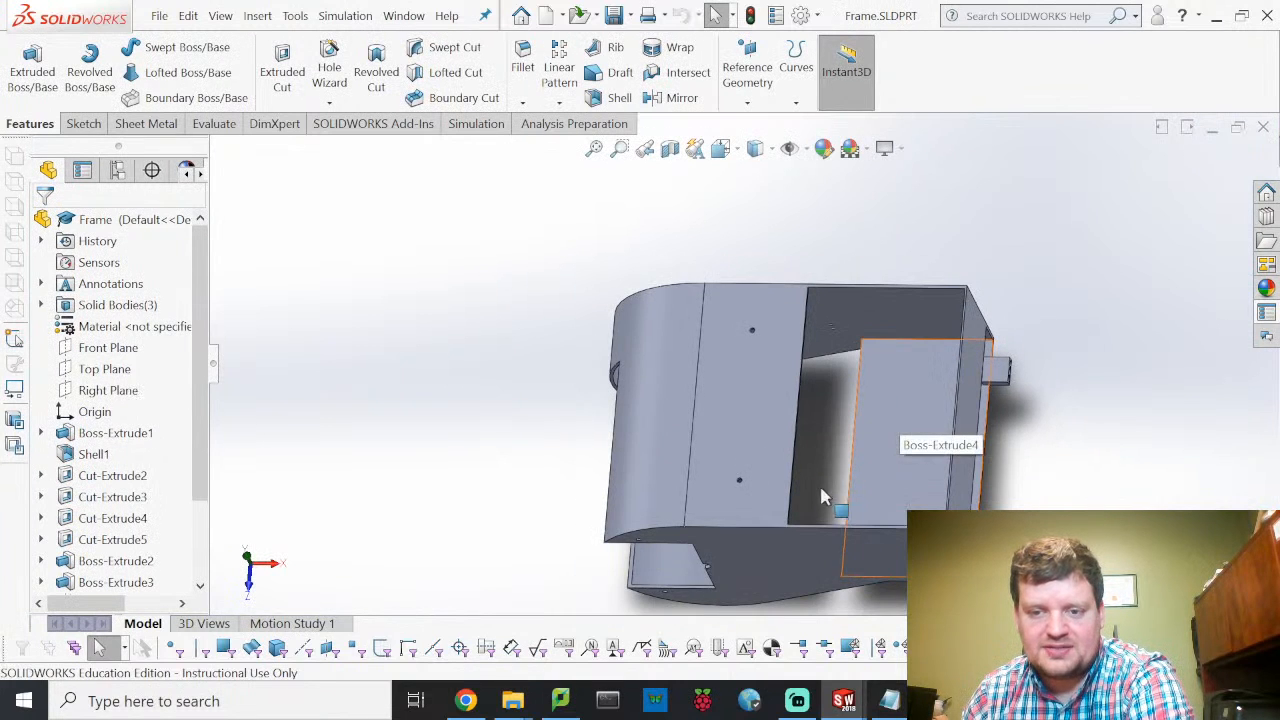
Step: Enter part number P0003 and description "Stamped sheet metal frame" in the frame's custom properties
middle_click_drag(822, 496, 840, 362)
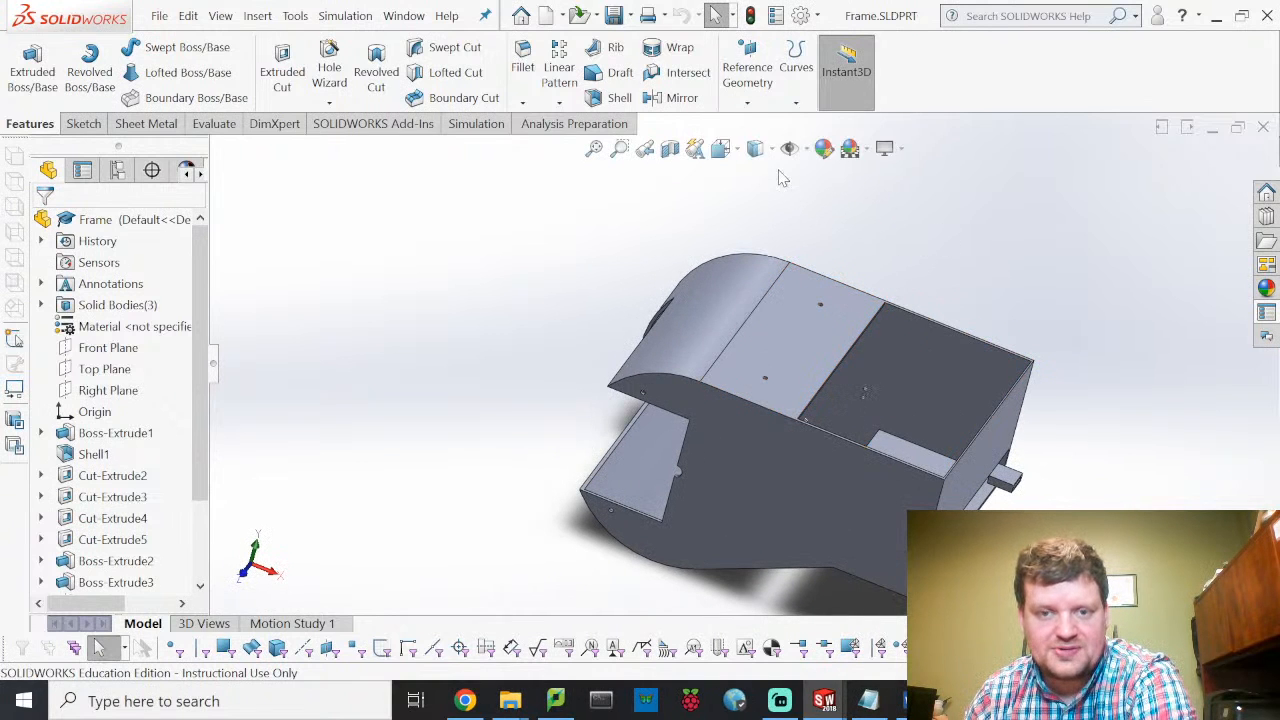
left_click(1264, 312)
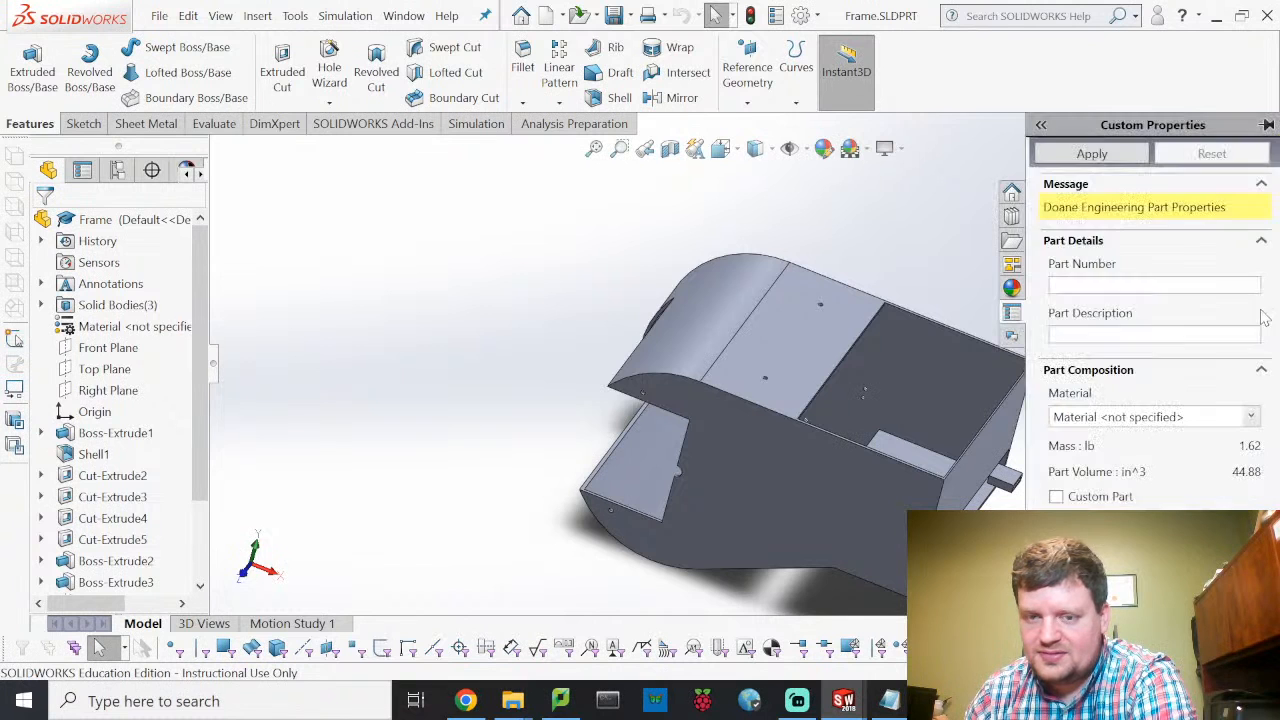
left_click(1189, 284)
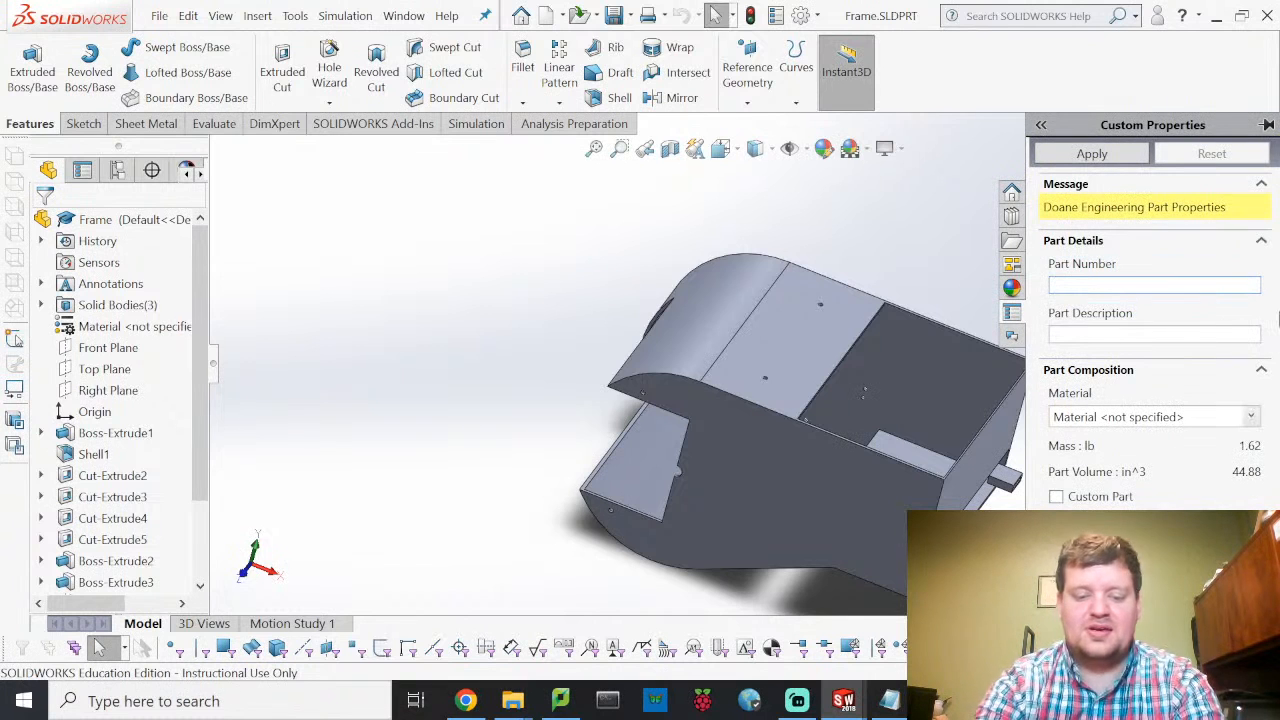
type("P0003")
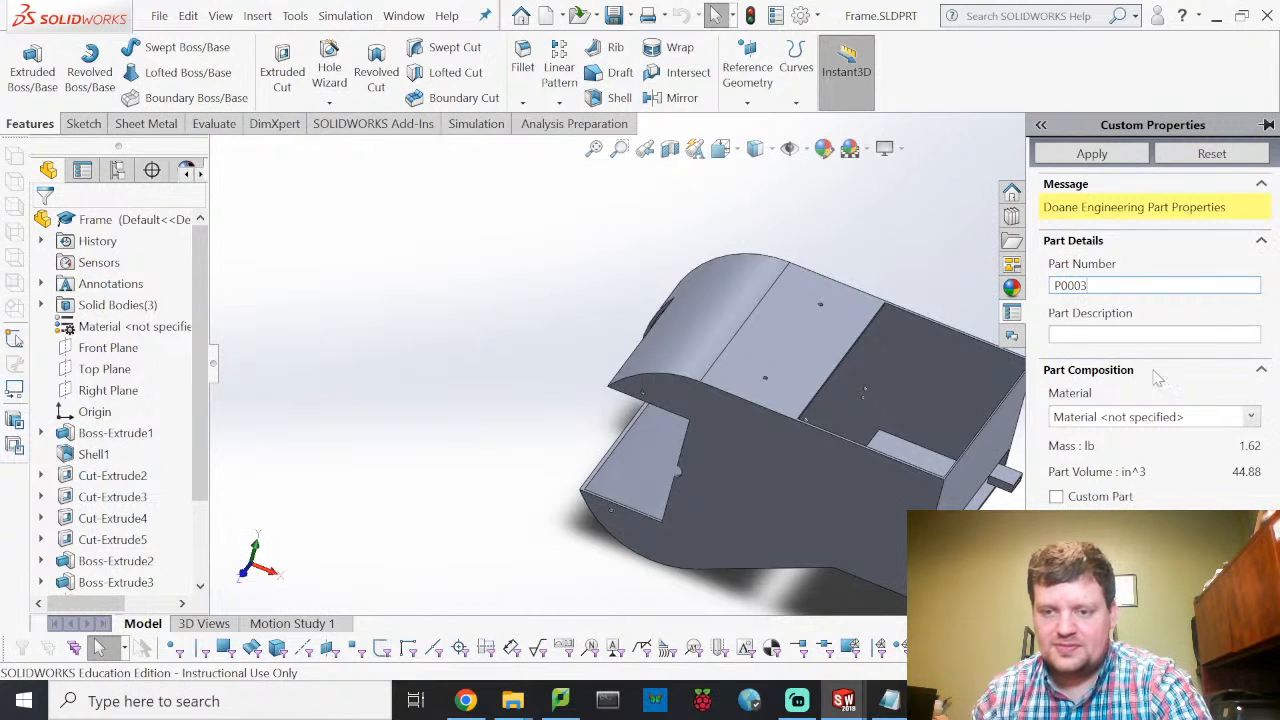
left_click(1213, 333)
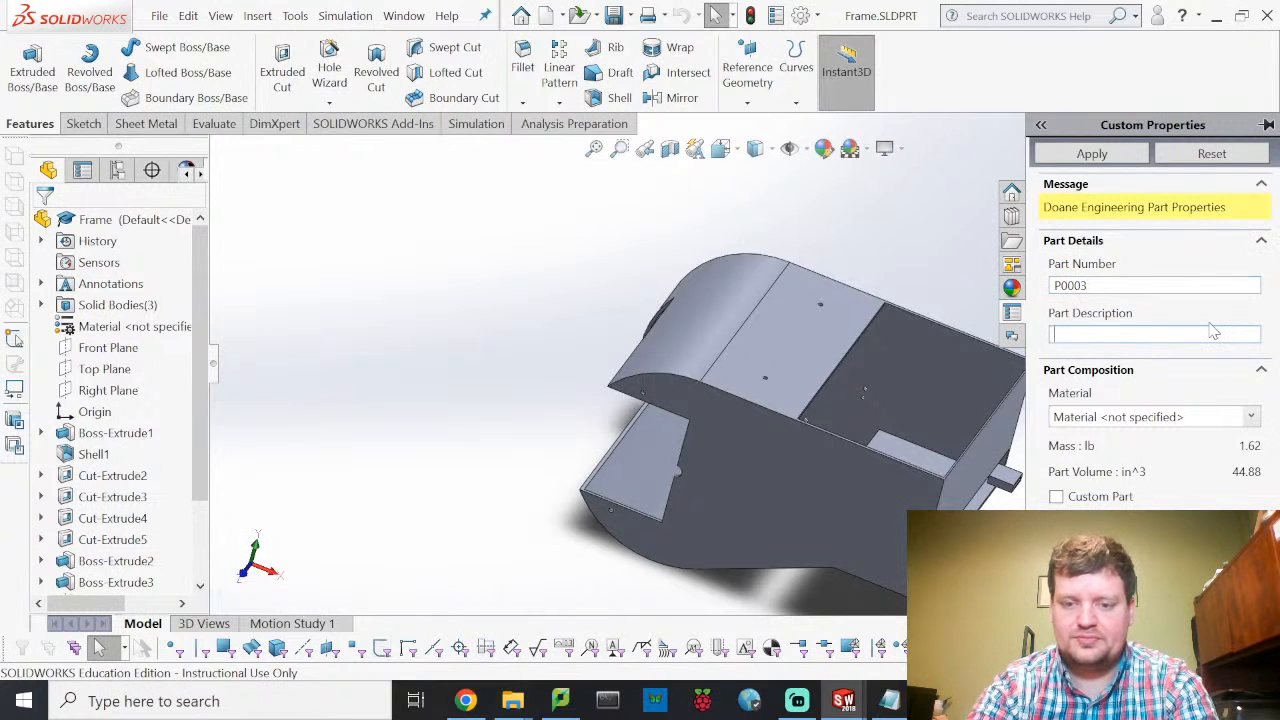
type("Stamped she")
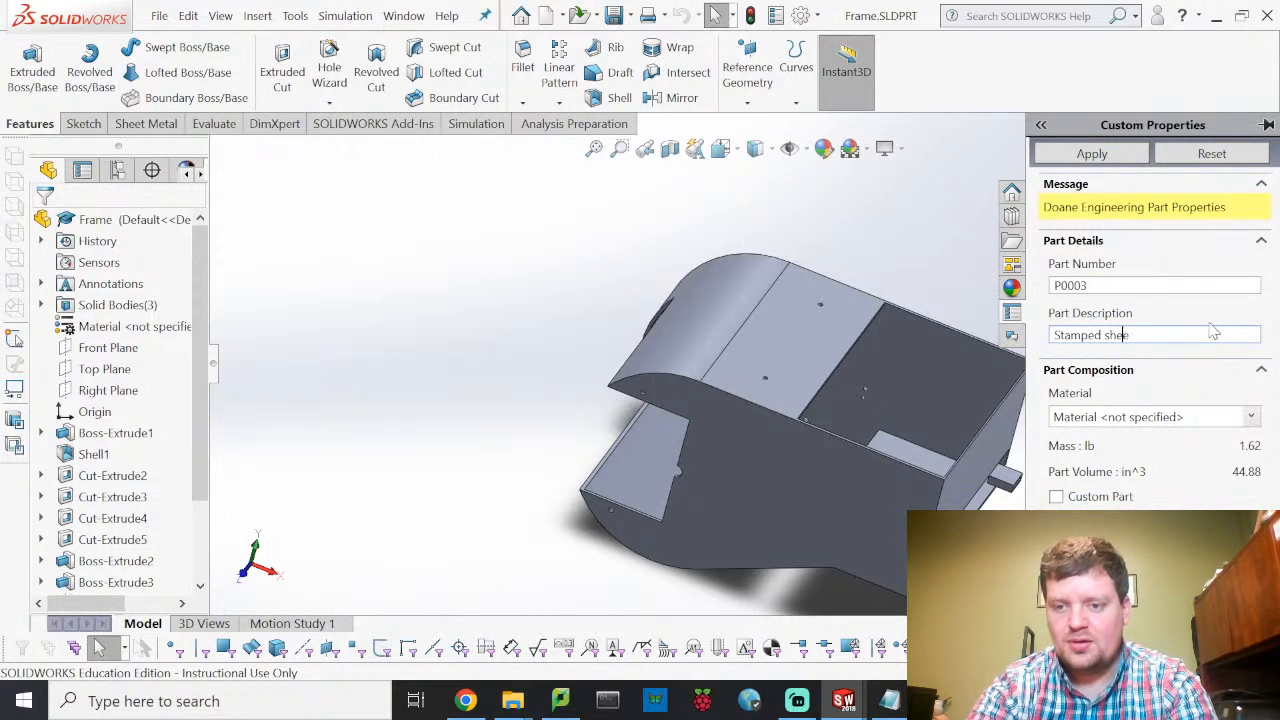
type("et metal frame")
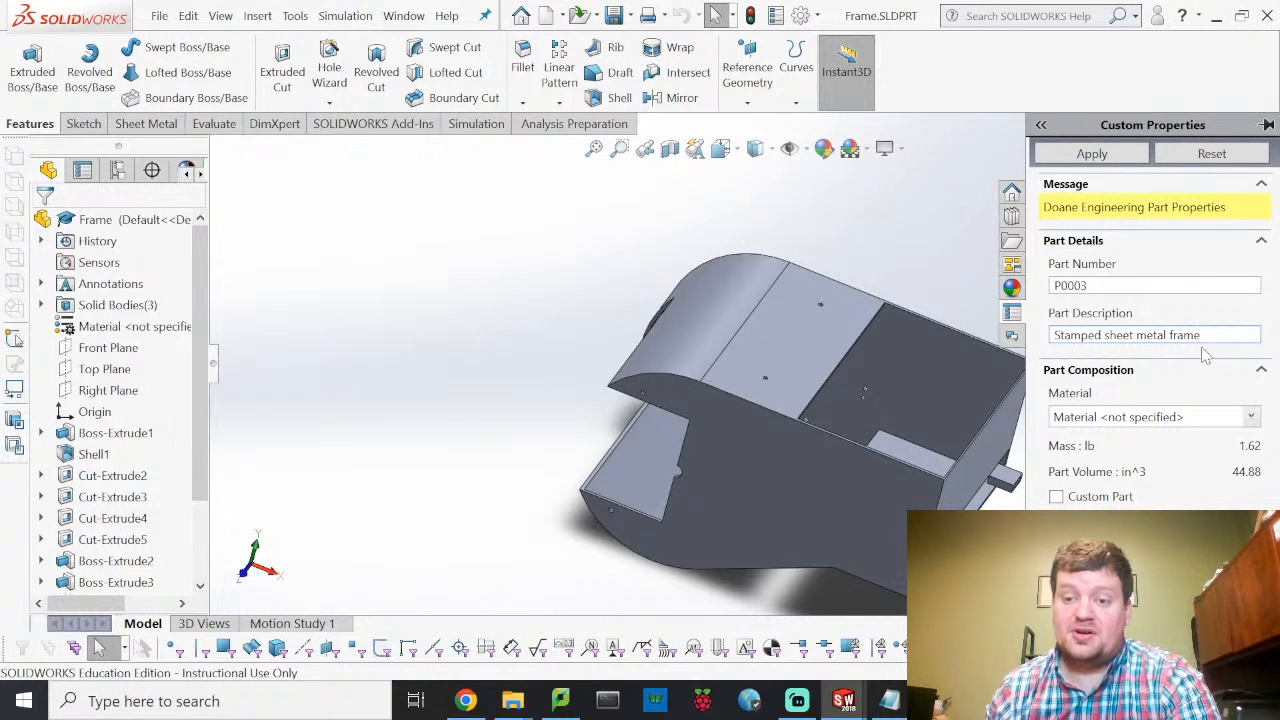
Step: Assign Plain Carbon Steel as the frame's material, saving the pending property changes
left_click(1251, 416)
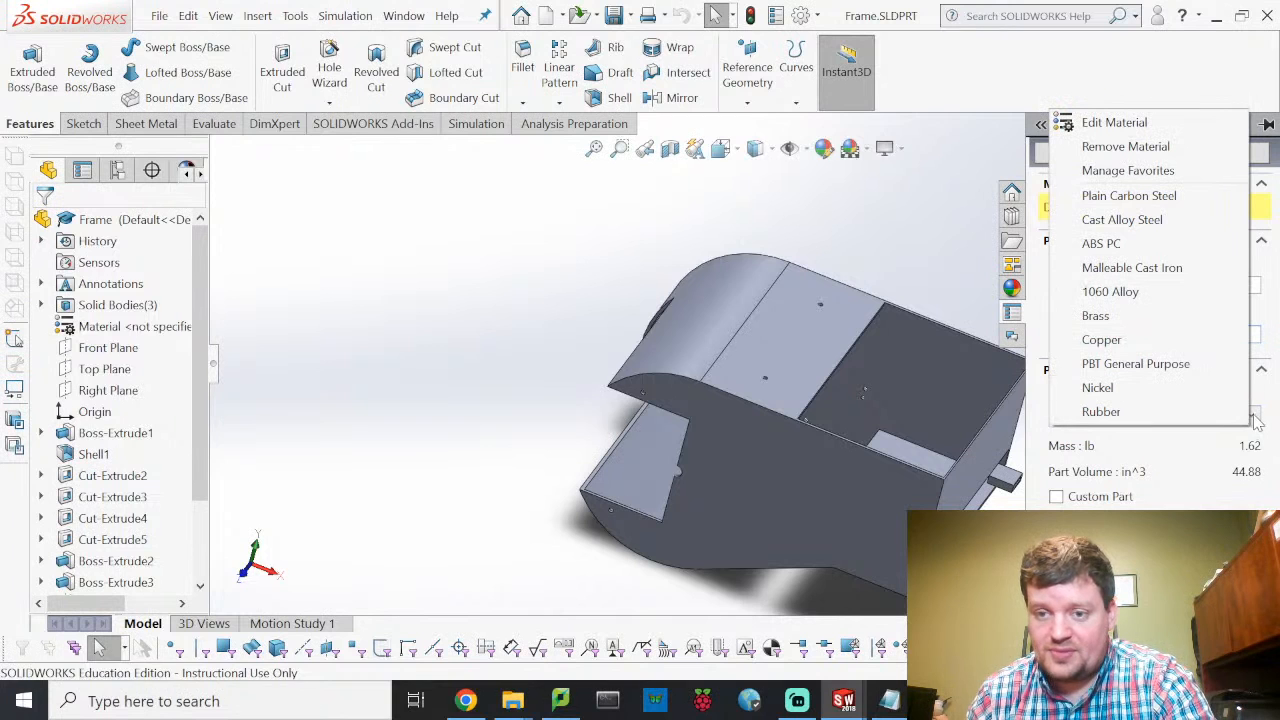
left_click(1177, 198)
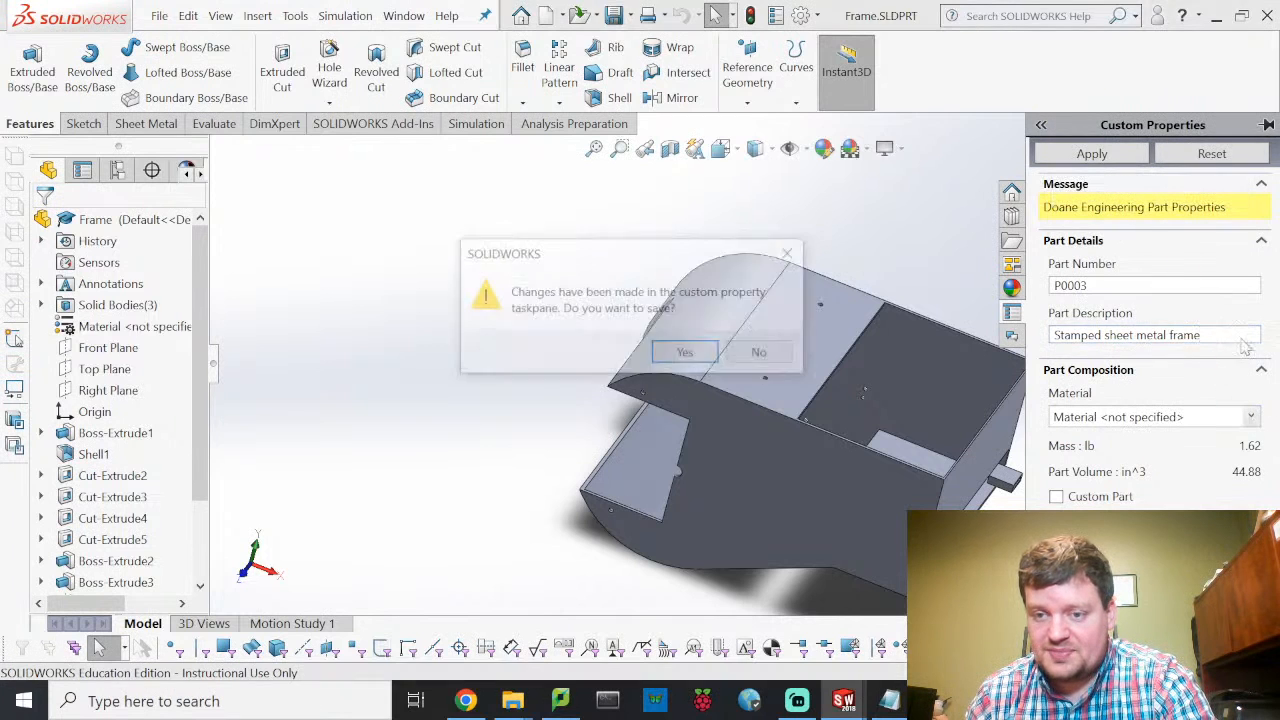
left_click(684, 351)
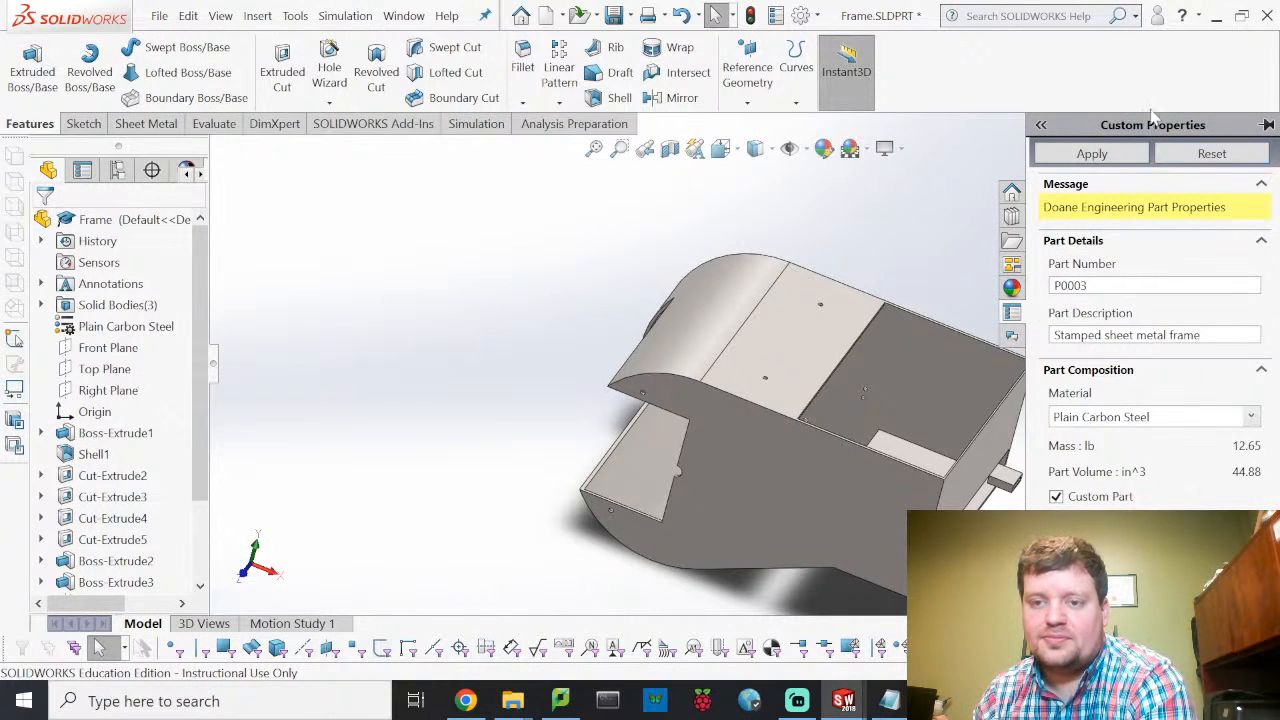
Step: Apply the frame's custom properties with Custom Part marked and save the part
left_click(1110, 155)
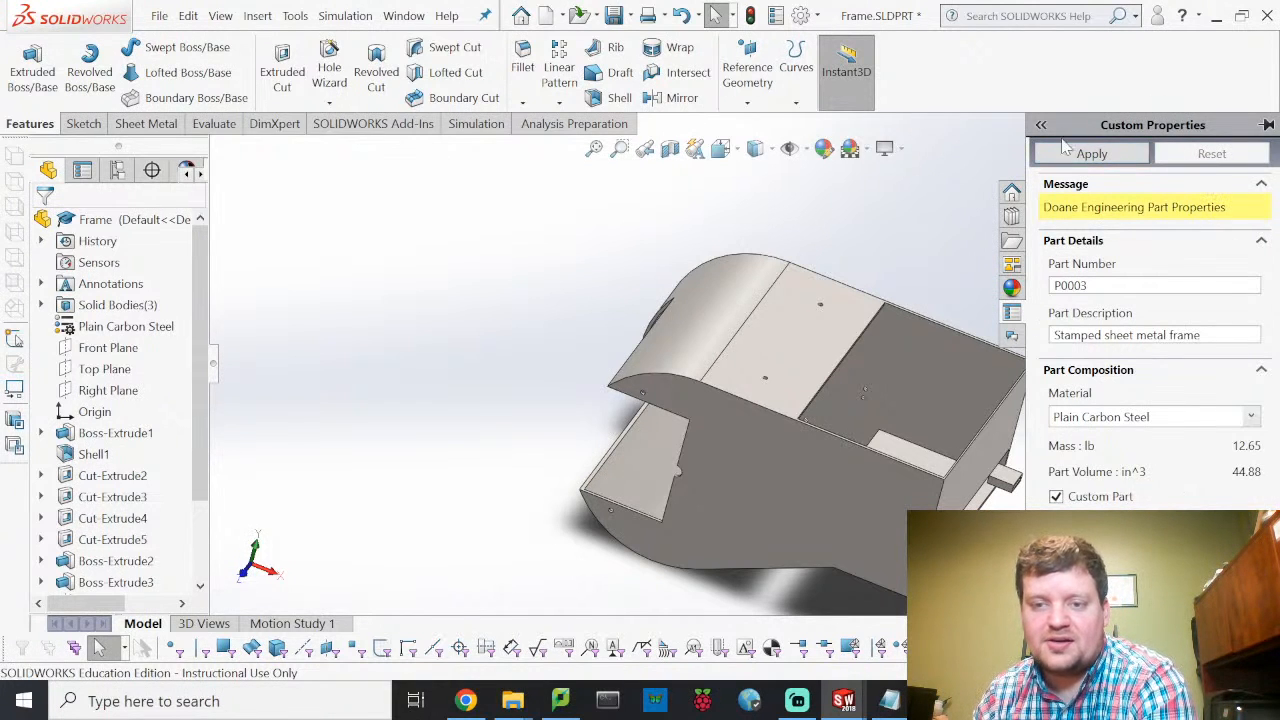
left_click(159, 15)
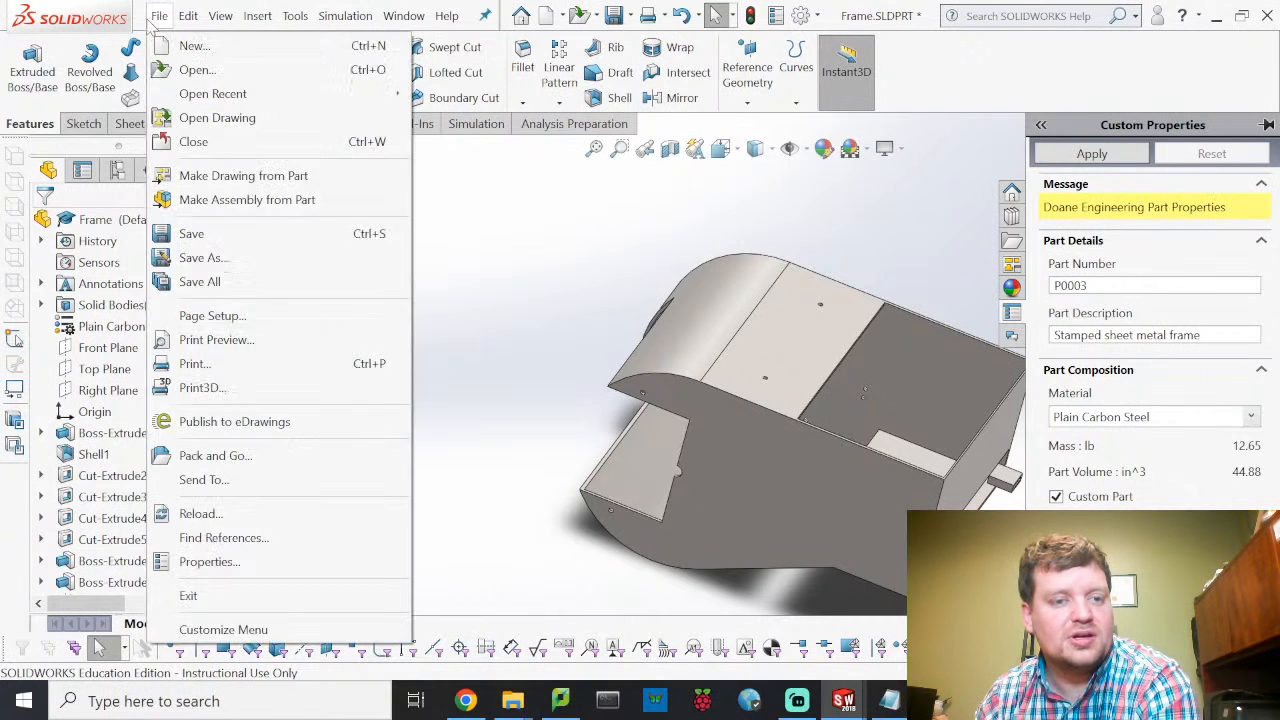
left_click(252, 234)
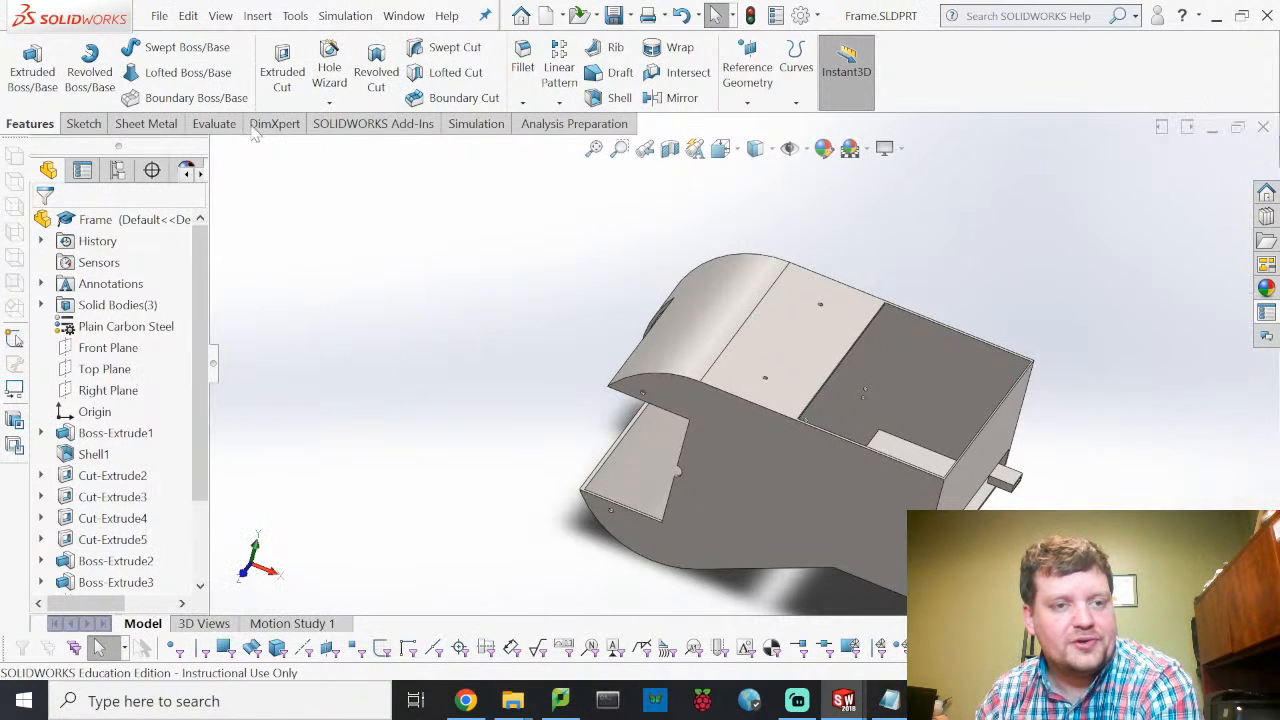
Step: Open the part Handle.SLDPRT from the VC1-4-1-2022 folder
left_click(165, 17)
left_click(208, 73)
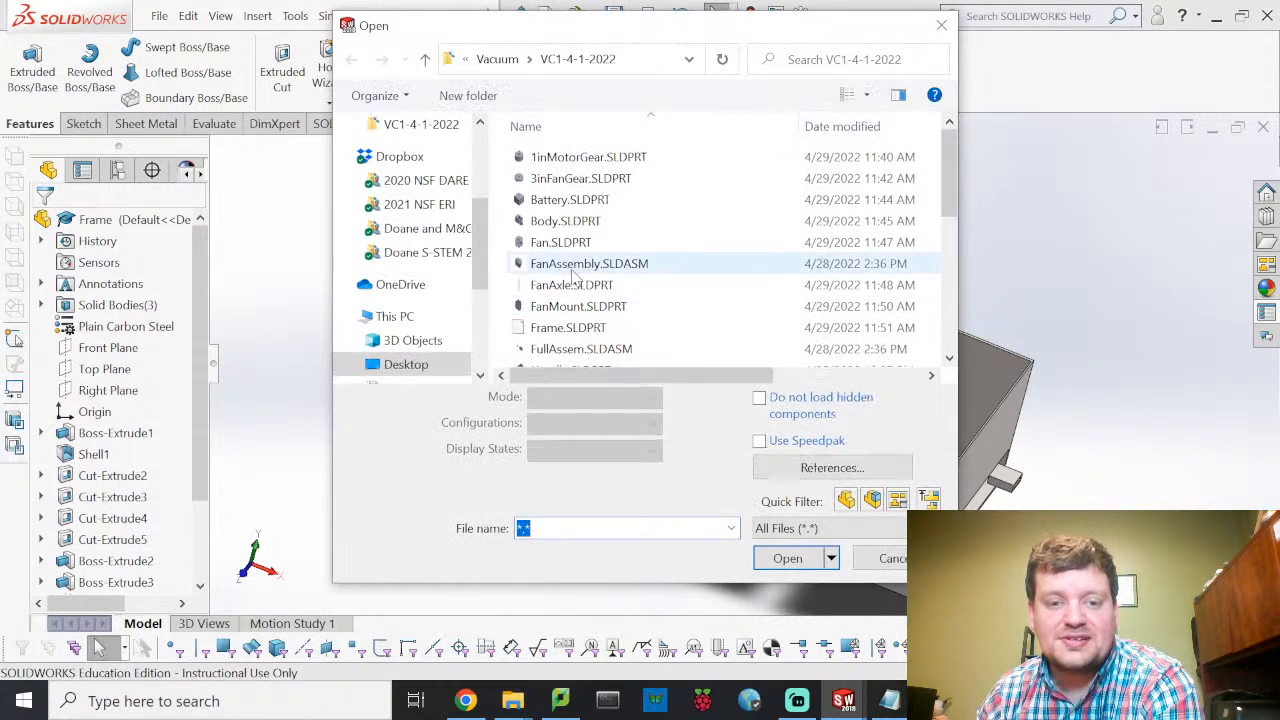
scroll(625, 287, "down", 2)
scroll(625, 287, "down", 2)
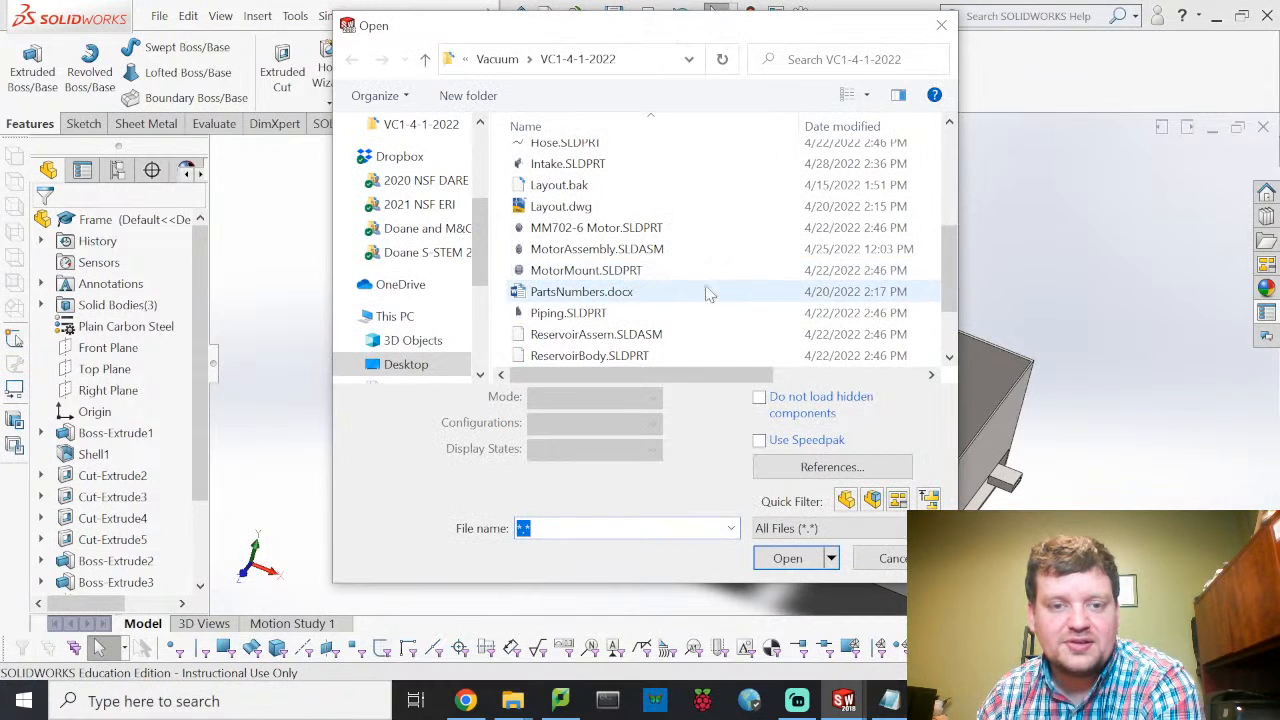
scroll(621, 260, "up", 1)
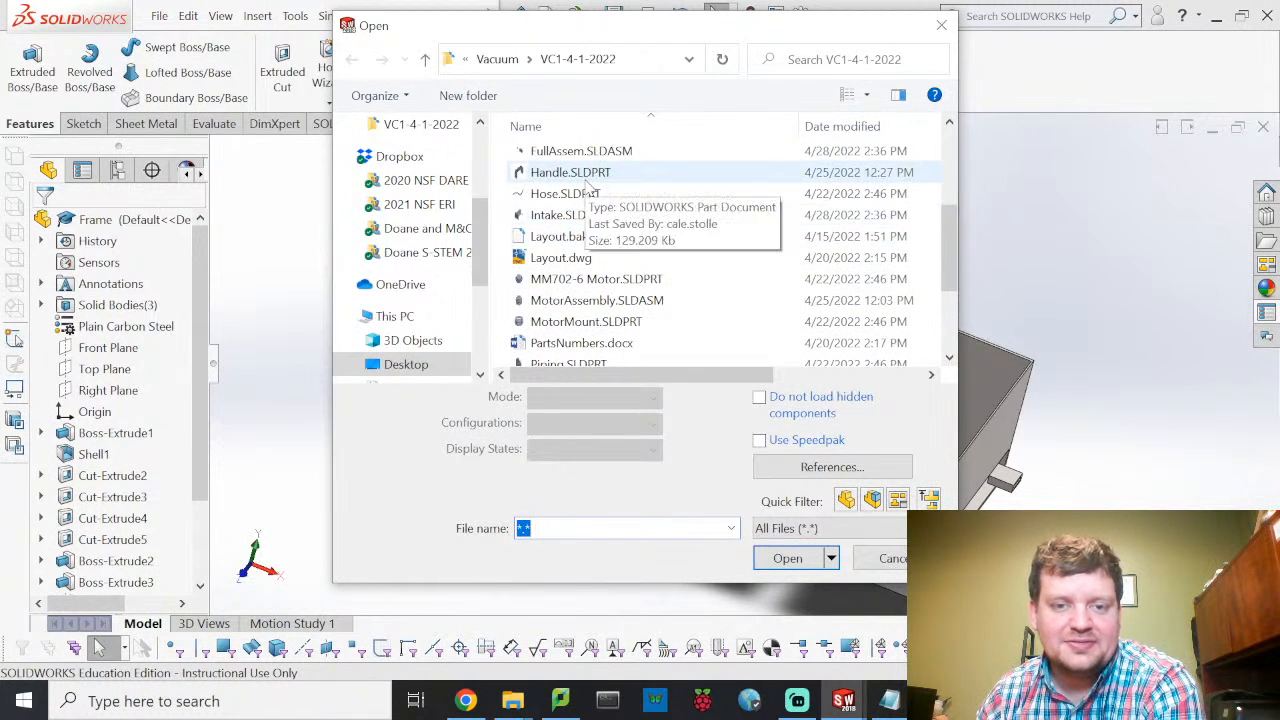
scroll(590, 215, "up", 1)
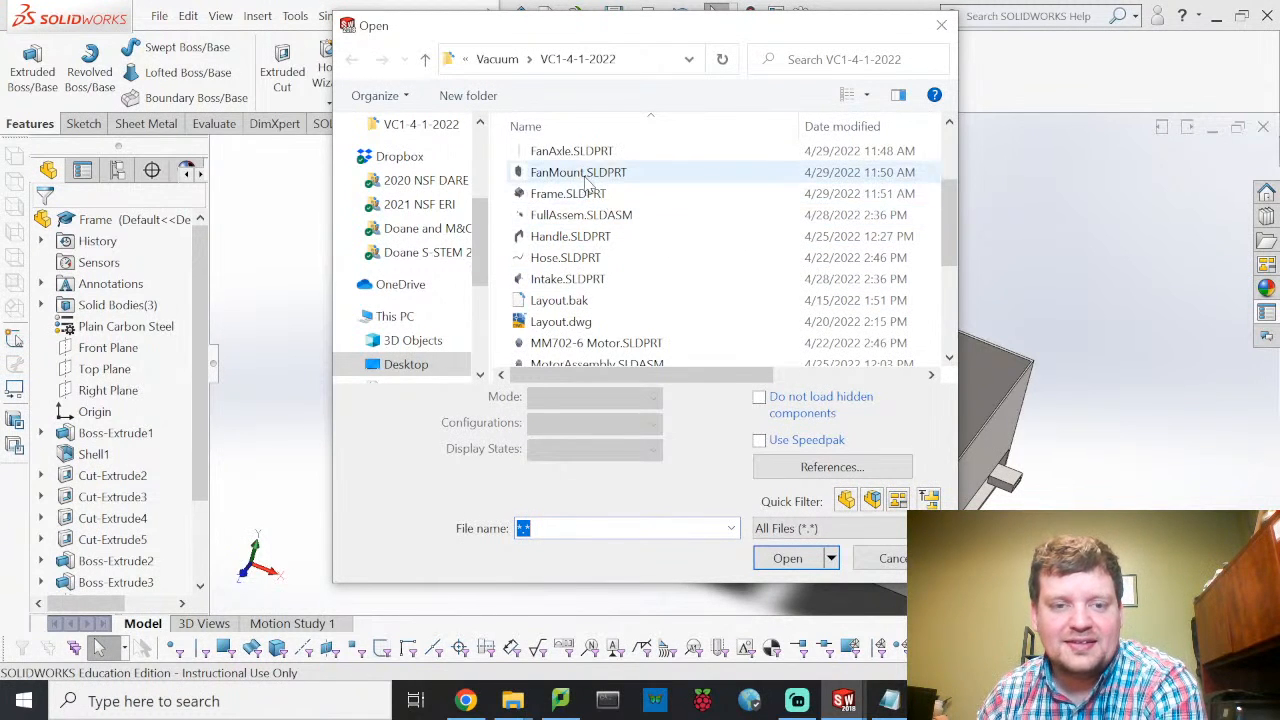
left_click(595, 237)
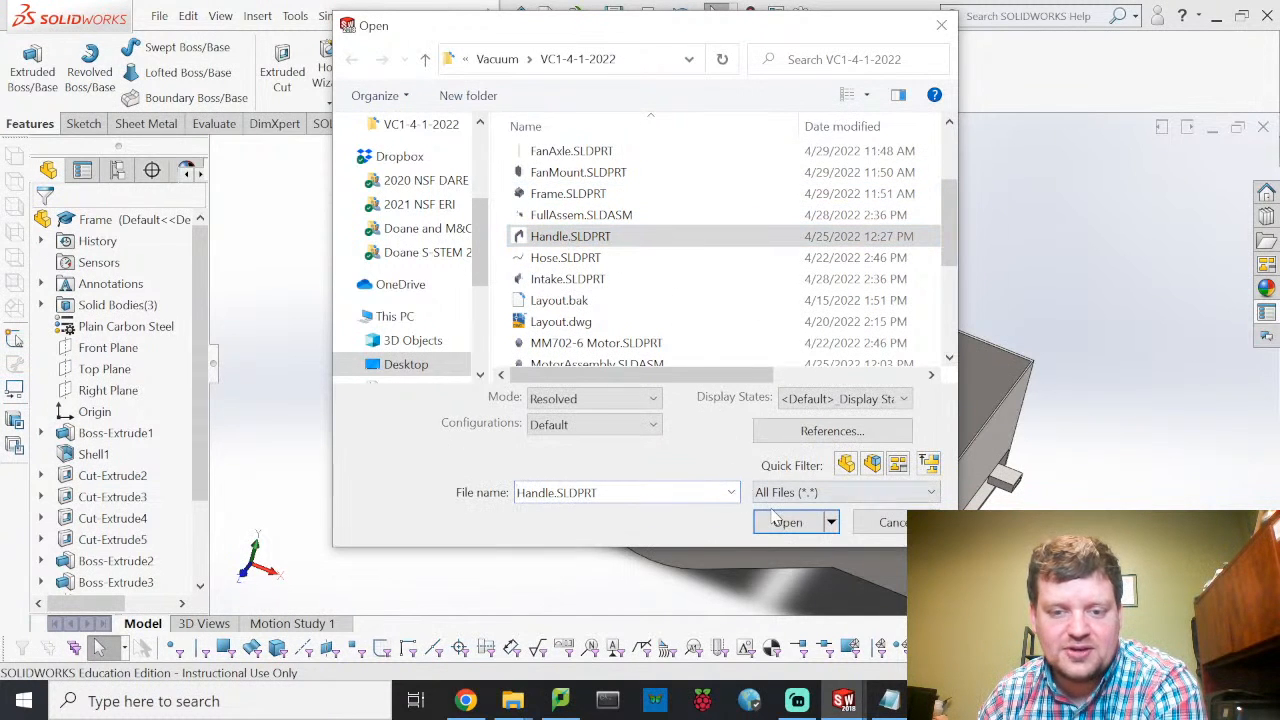
left_click(776, 522)
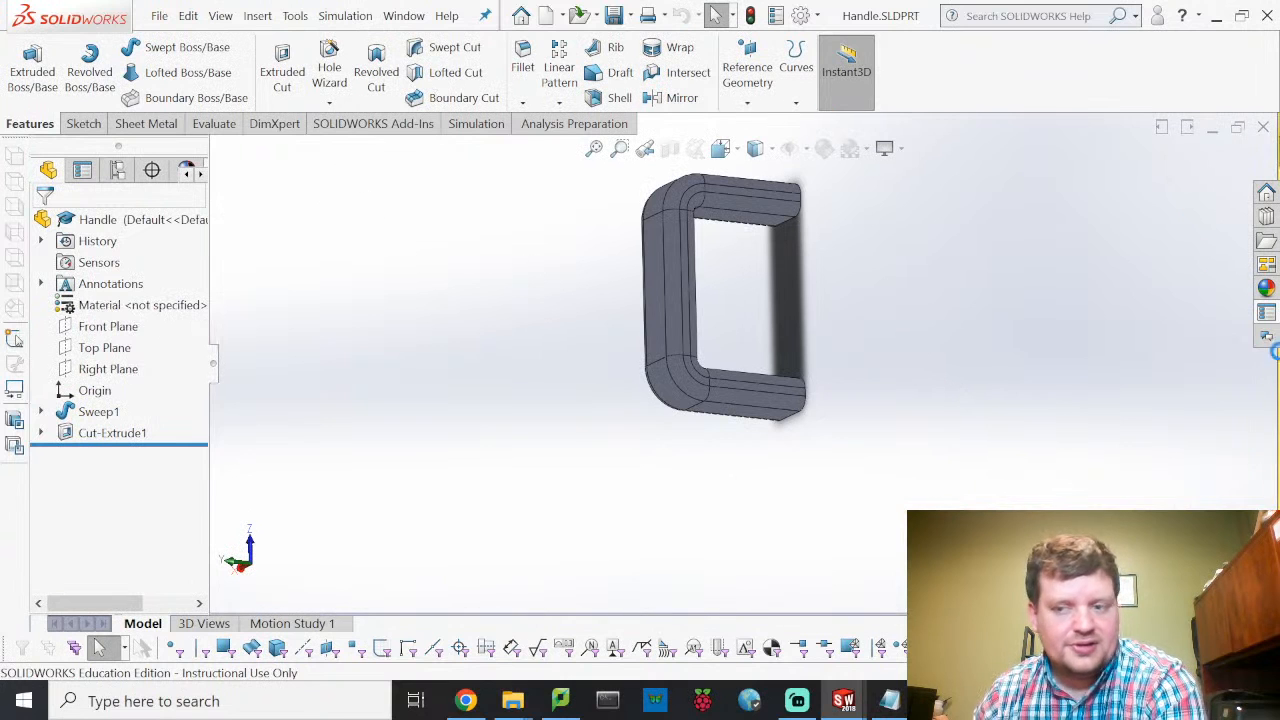
Step: Enter part number P0004 and description "Injection molded handle" in the handle's custom properties
left_click(1272, 315)
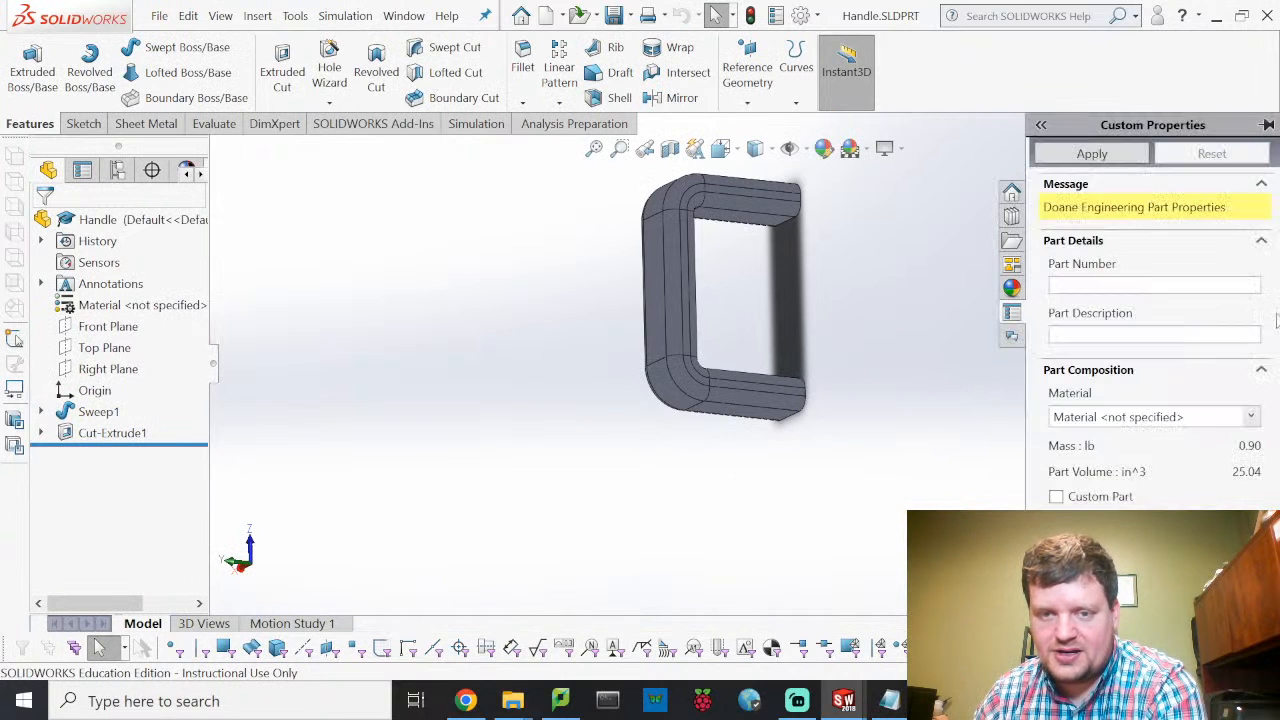
left_click(1090, 285)
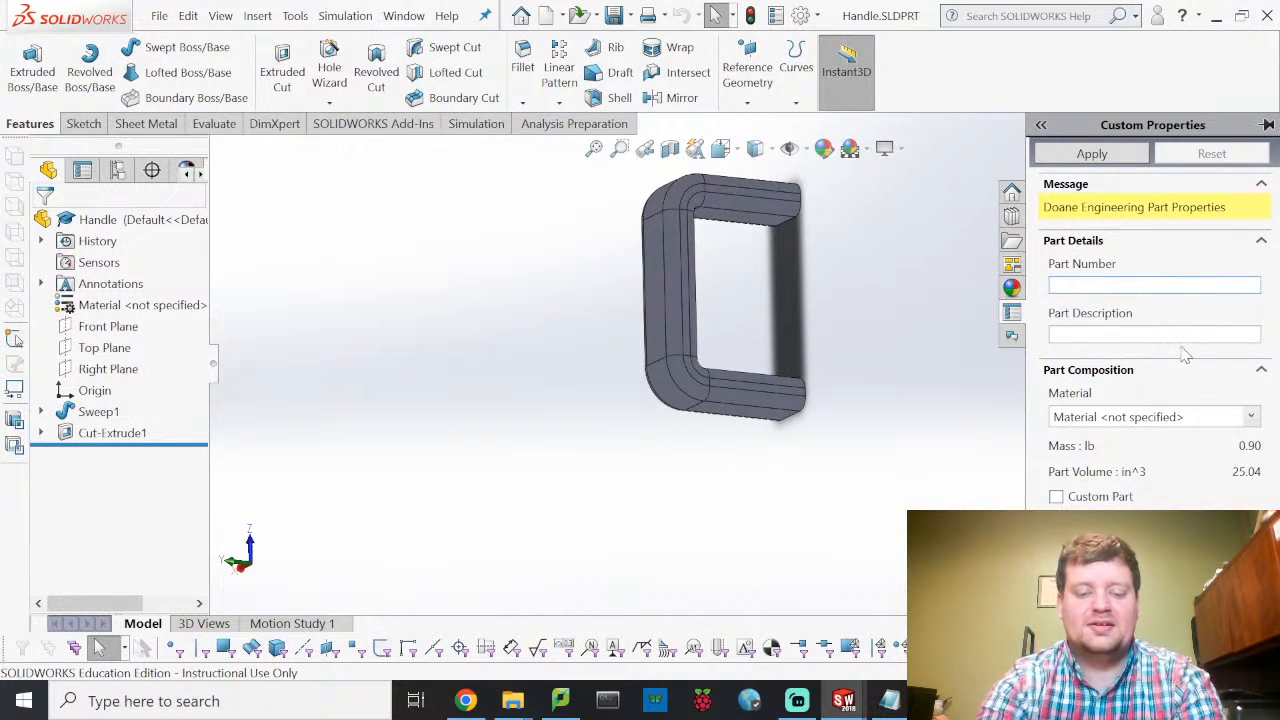
type("P0004")
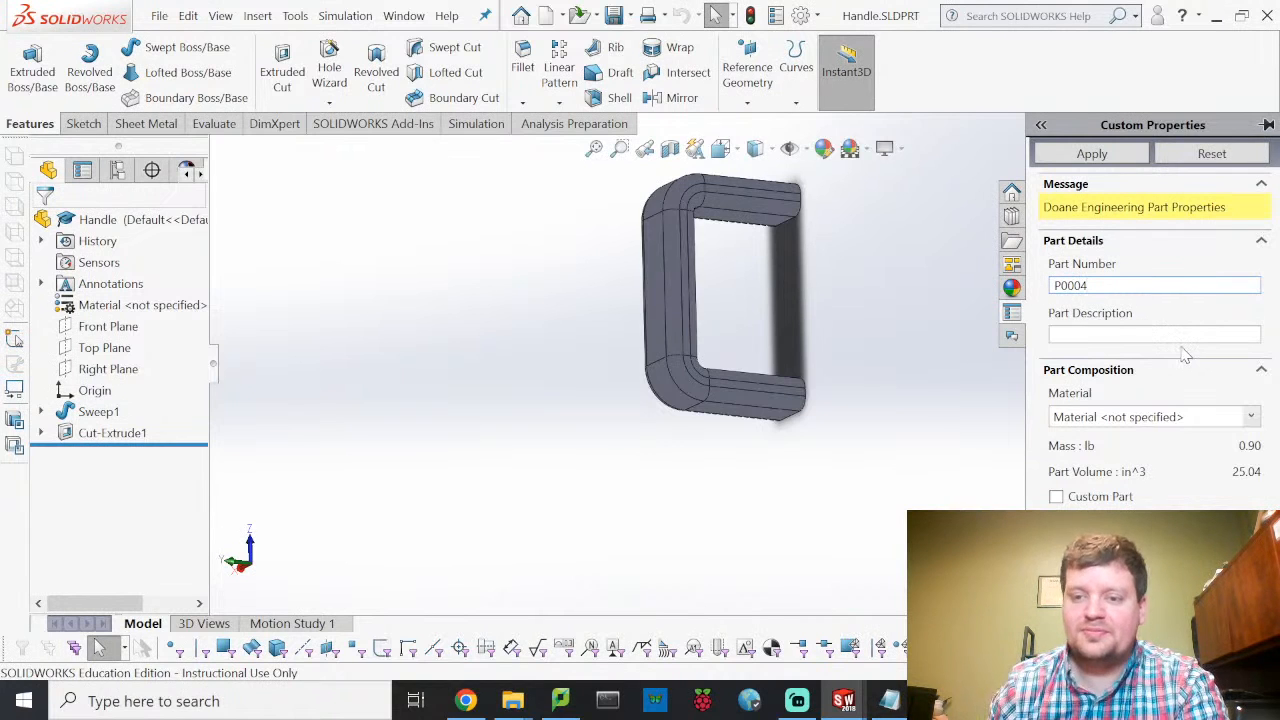
left_click(1068, 334)
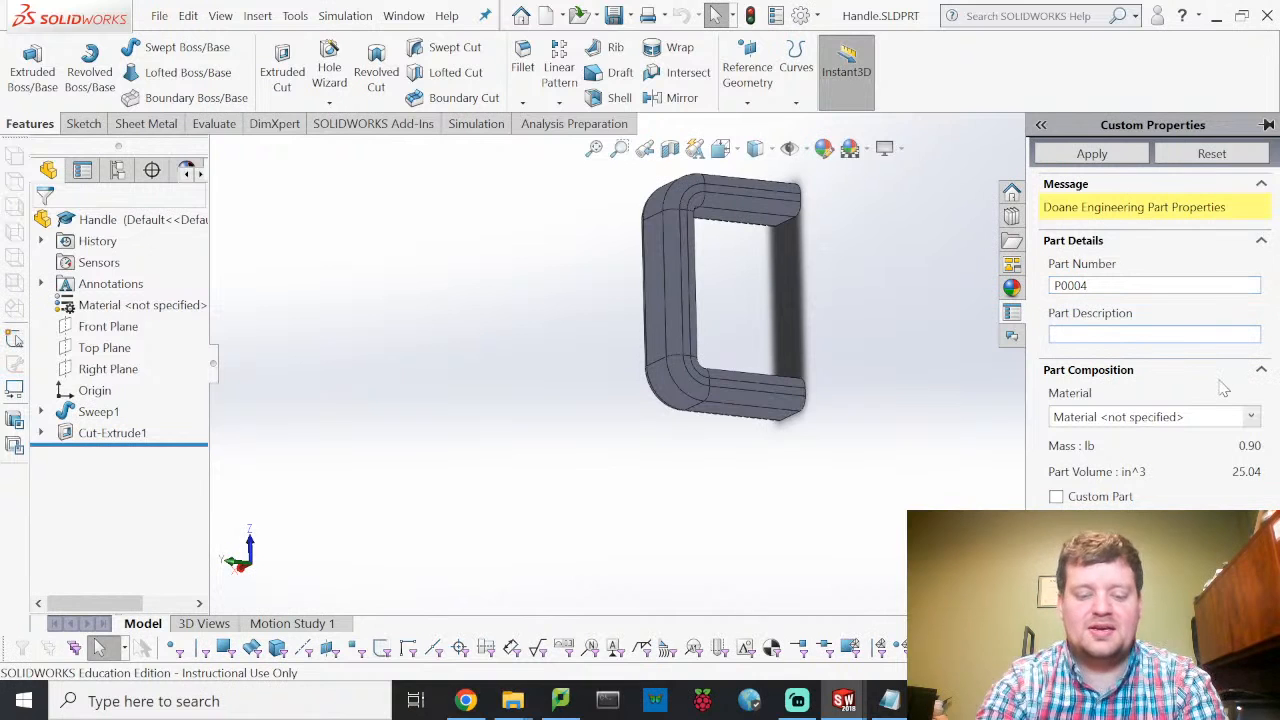
type("Injection m")
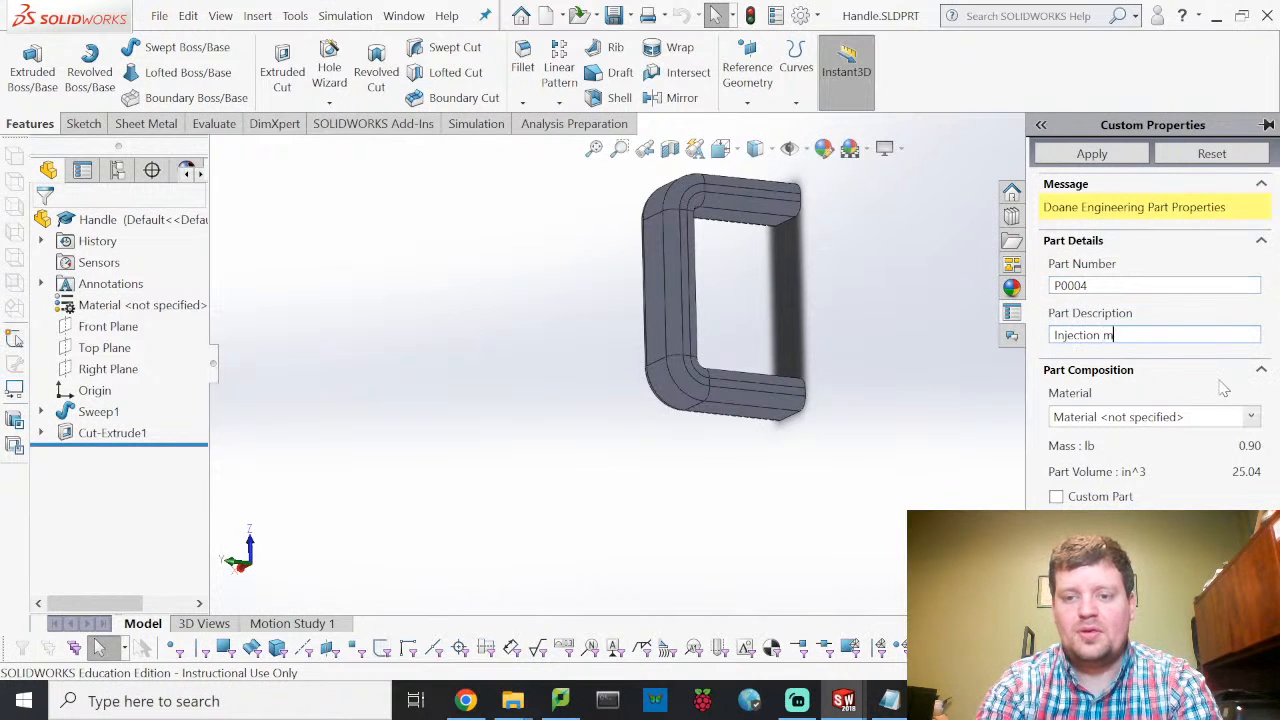
type("olded handle")
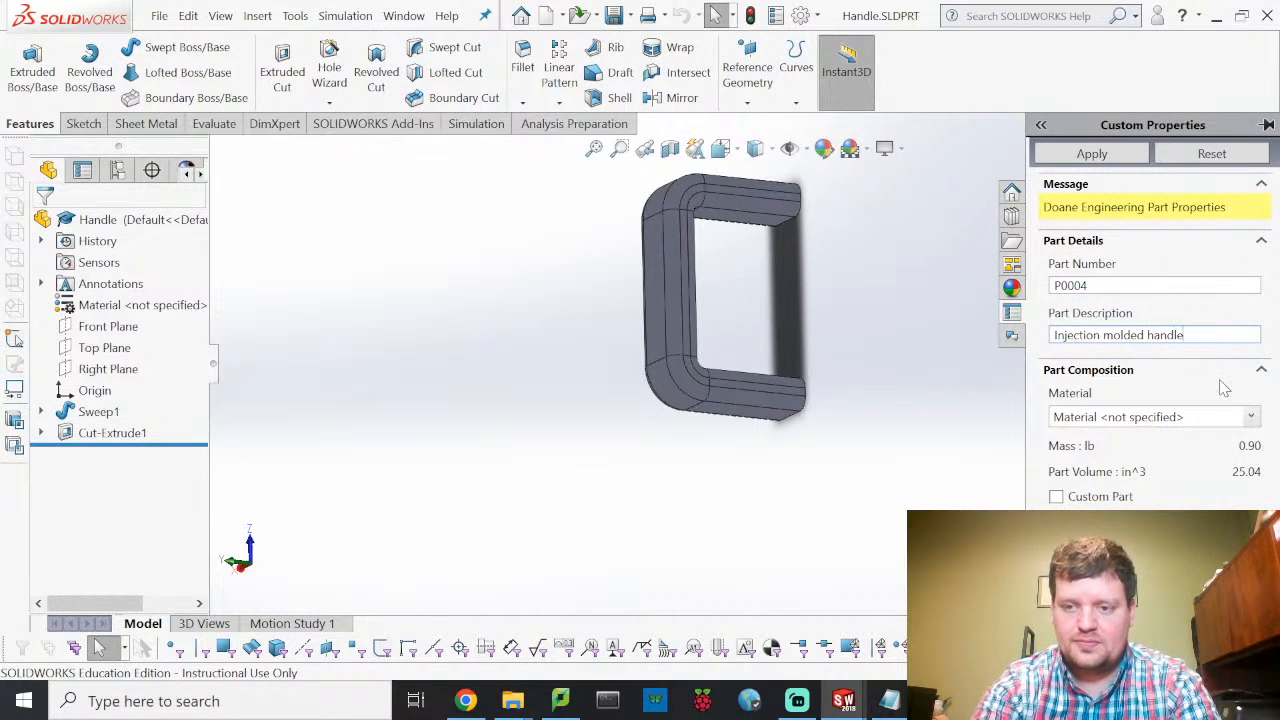
Step: Assign the plastic PE Low/Medium Density to the handle, saving the pending property changes, and mark it as a Custom Part
left_click(1251, 417)
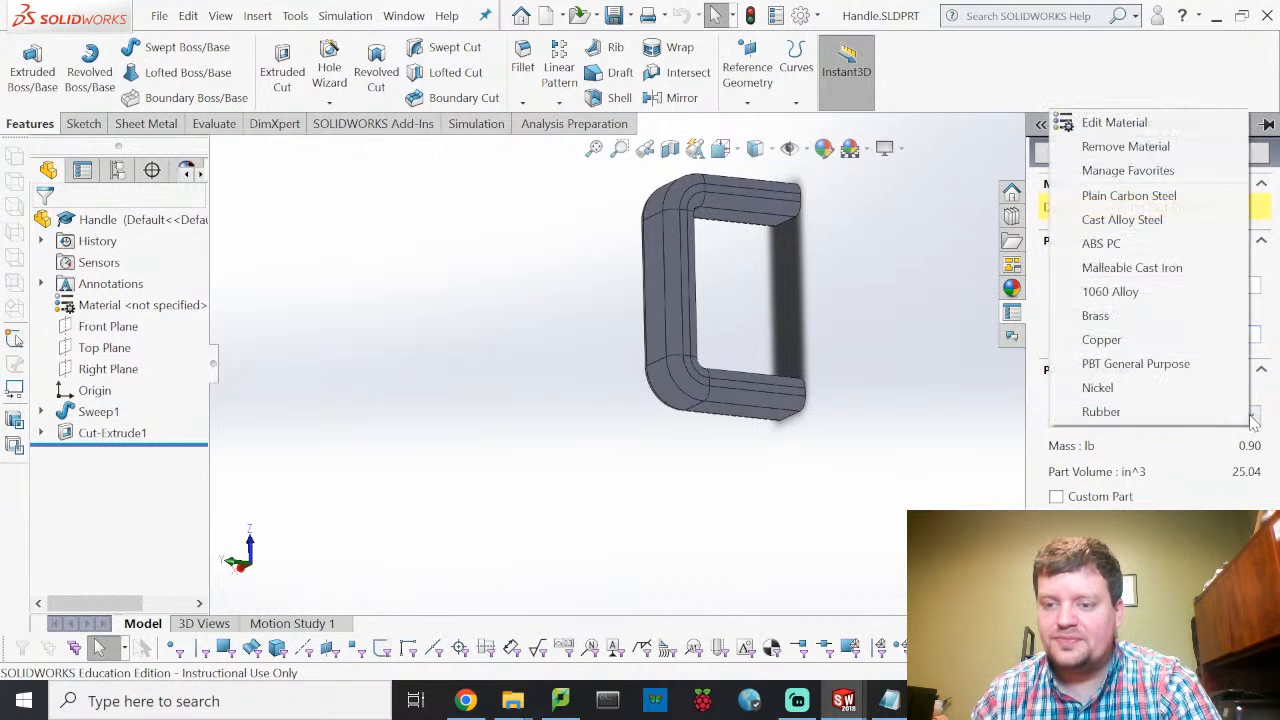
left_click(1160, 123)
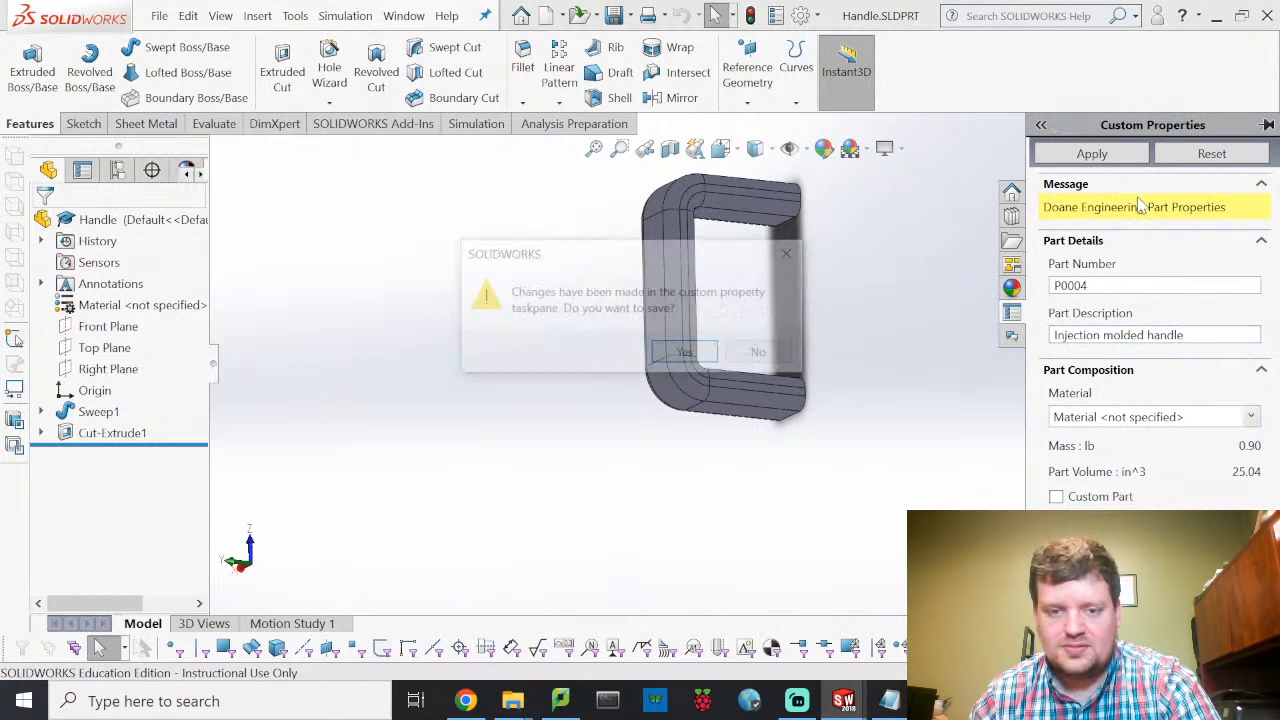
left_click(672, 354)
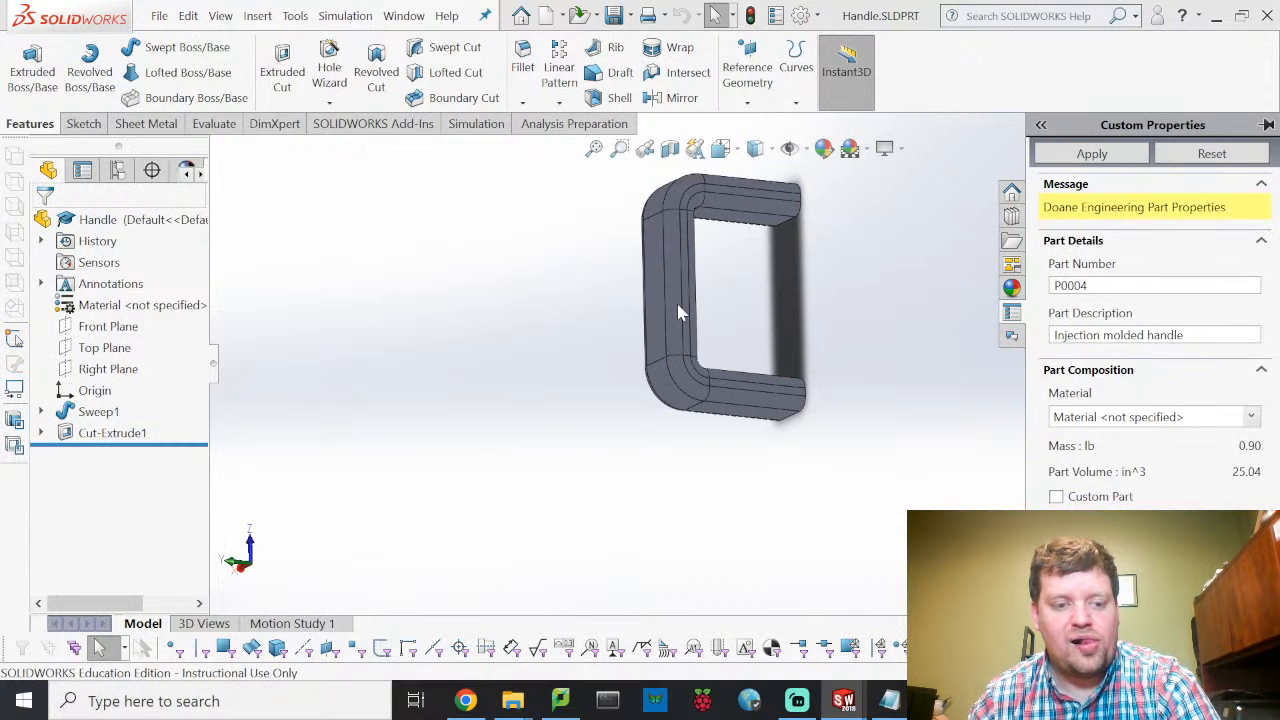
scroll(347, 353, "down", 8)
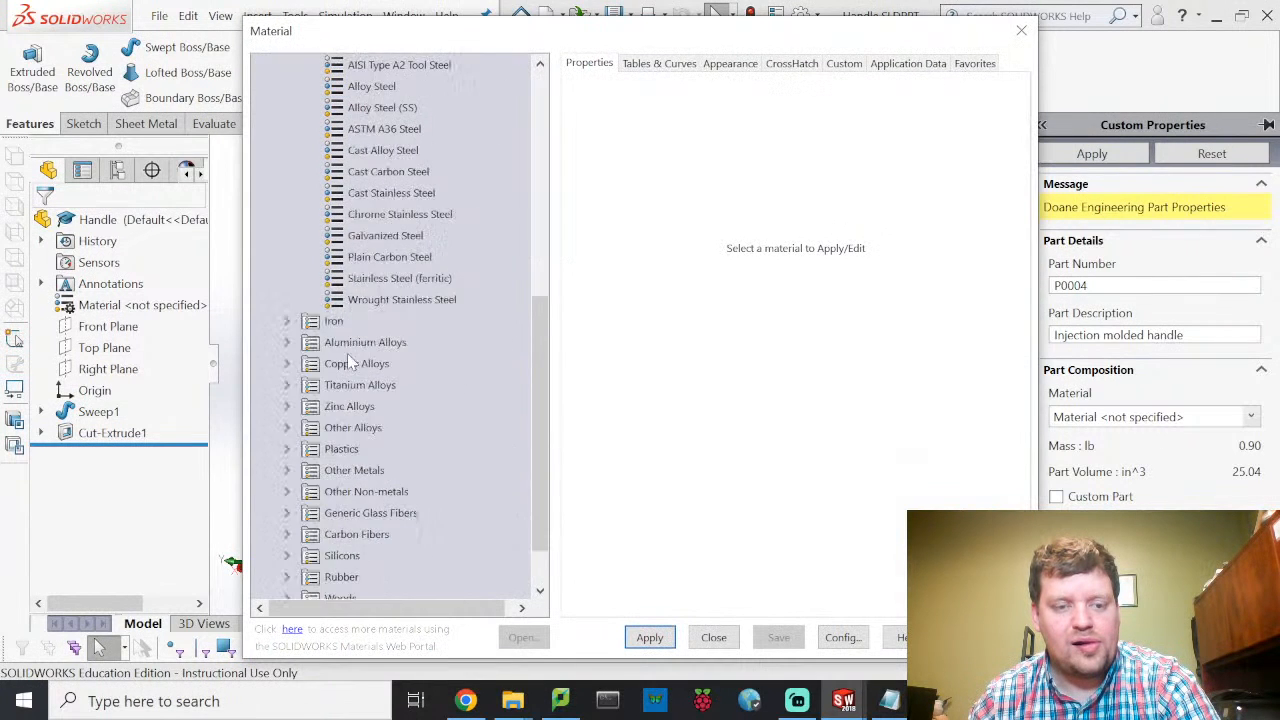
scroll(358, 356, "down", 1)
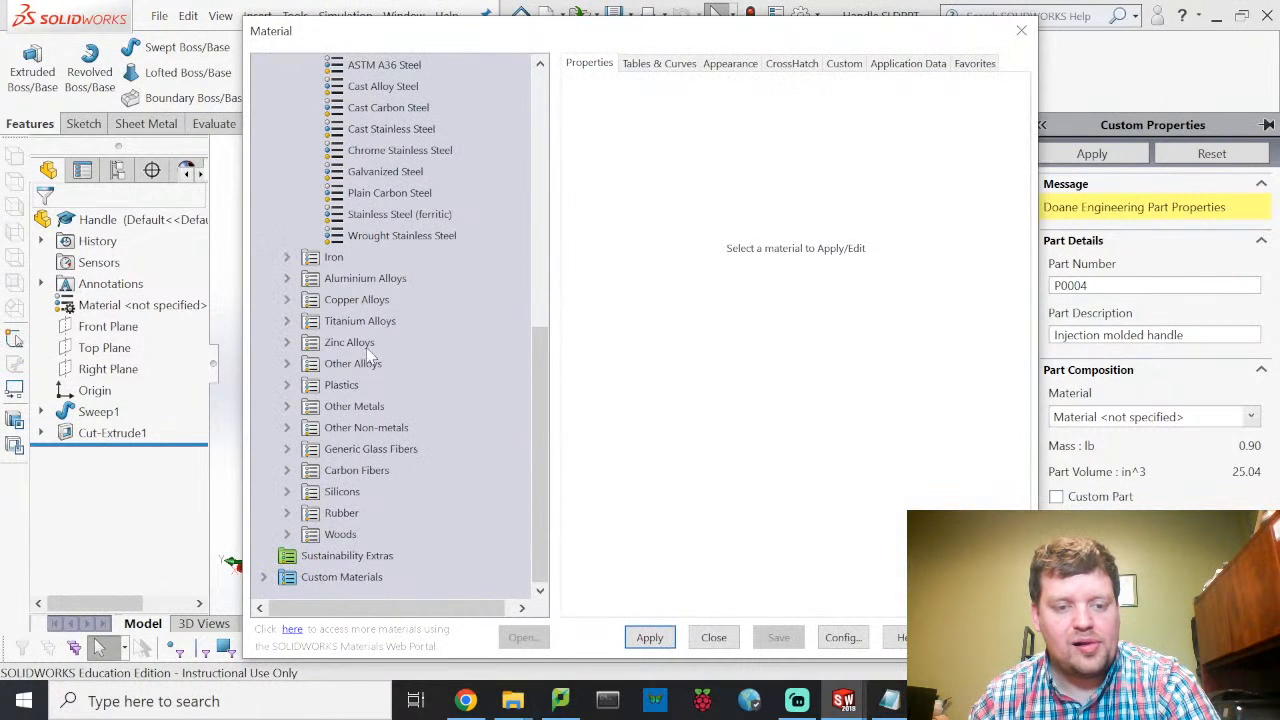
left_click(287, 385)
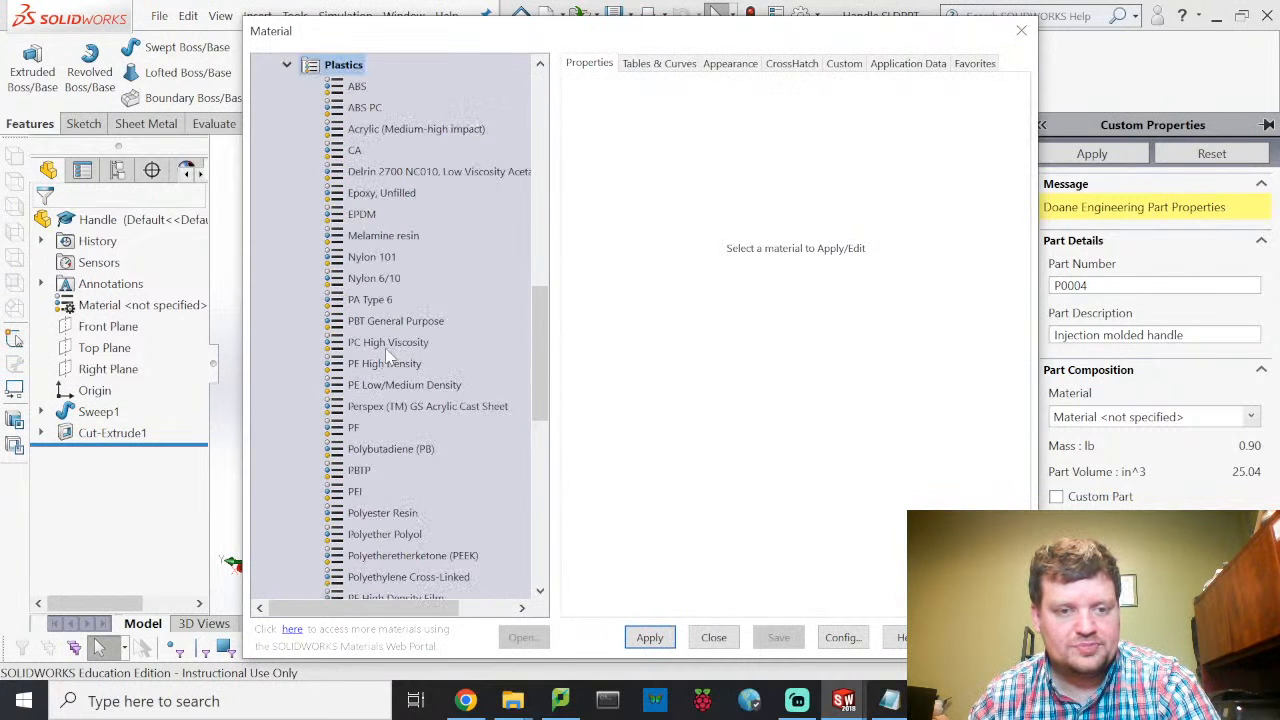
left_click(396, 385)
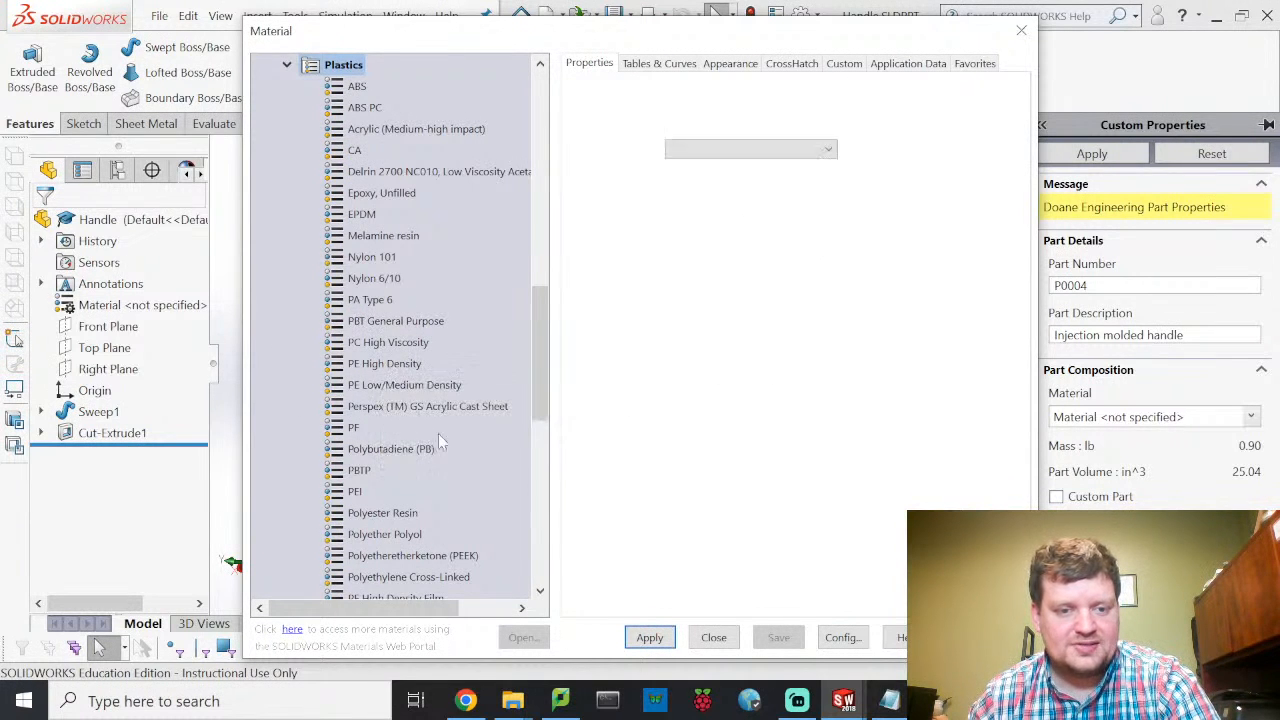
left_click(650, 637)
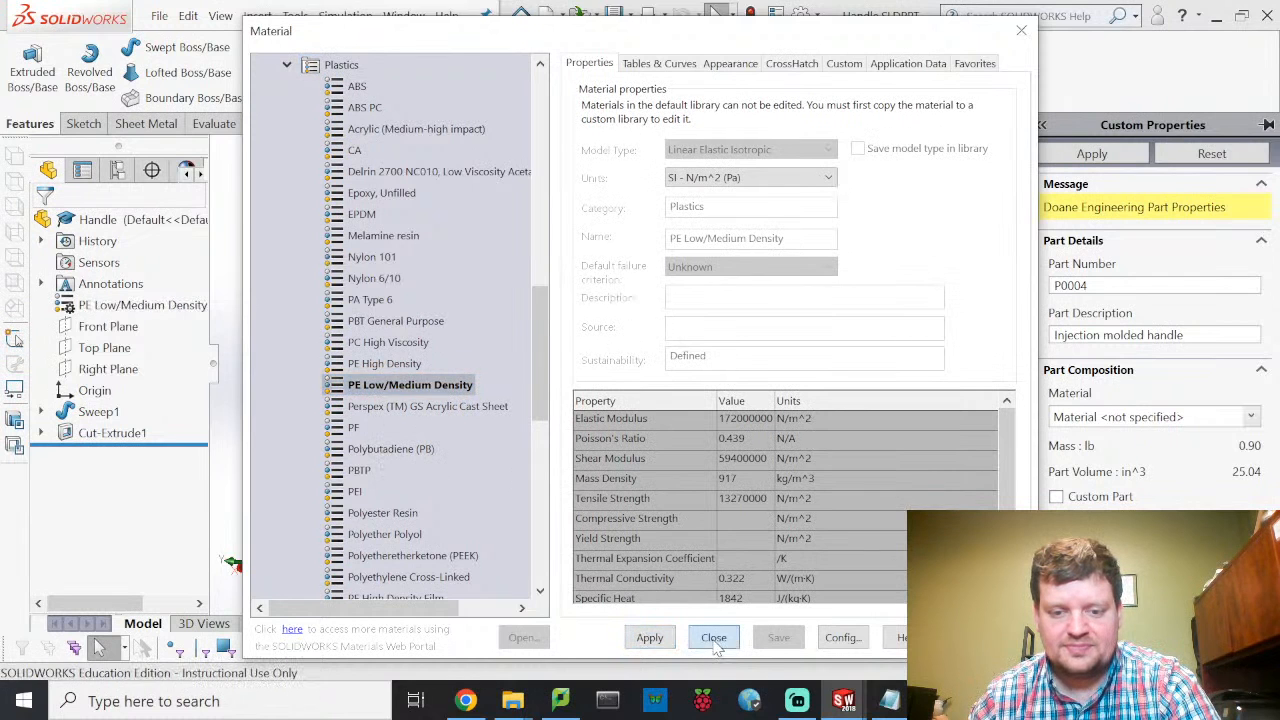
left_click(713, 637)
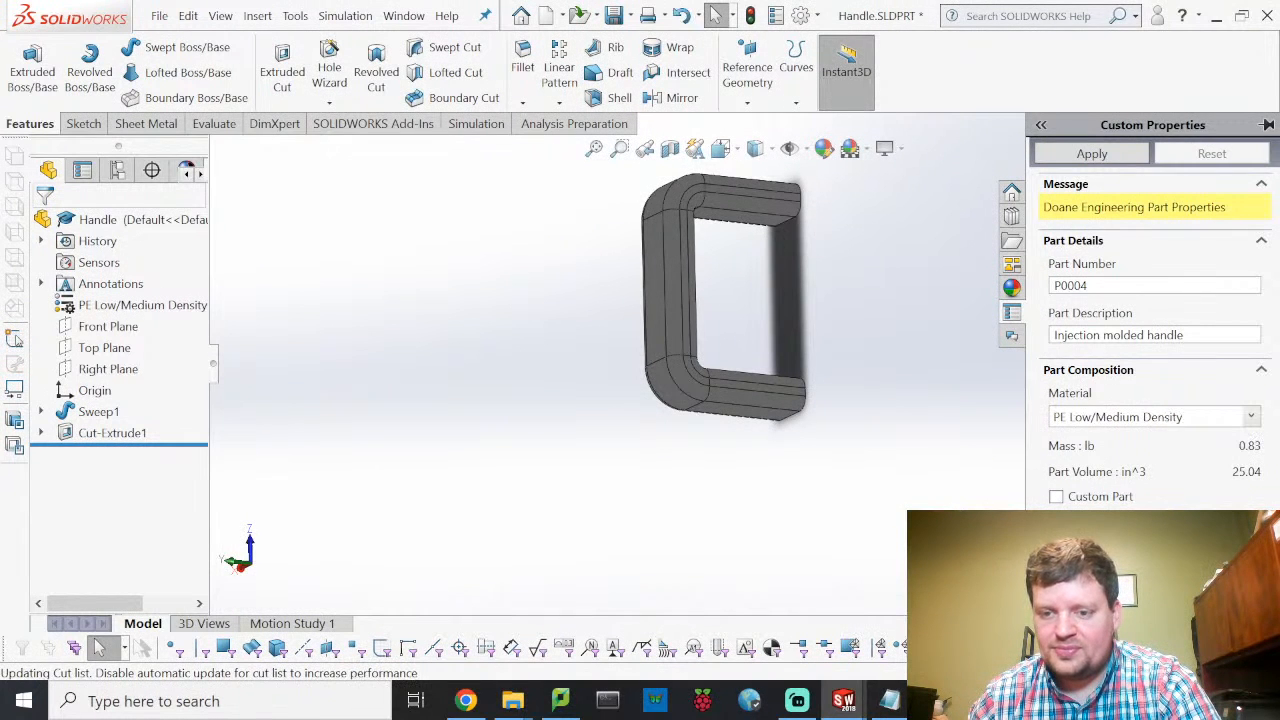
left_click(1057, 497)
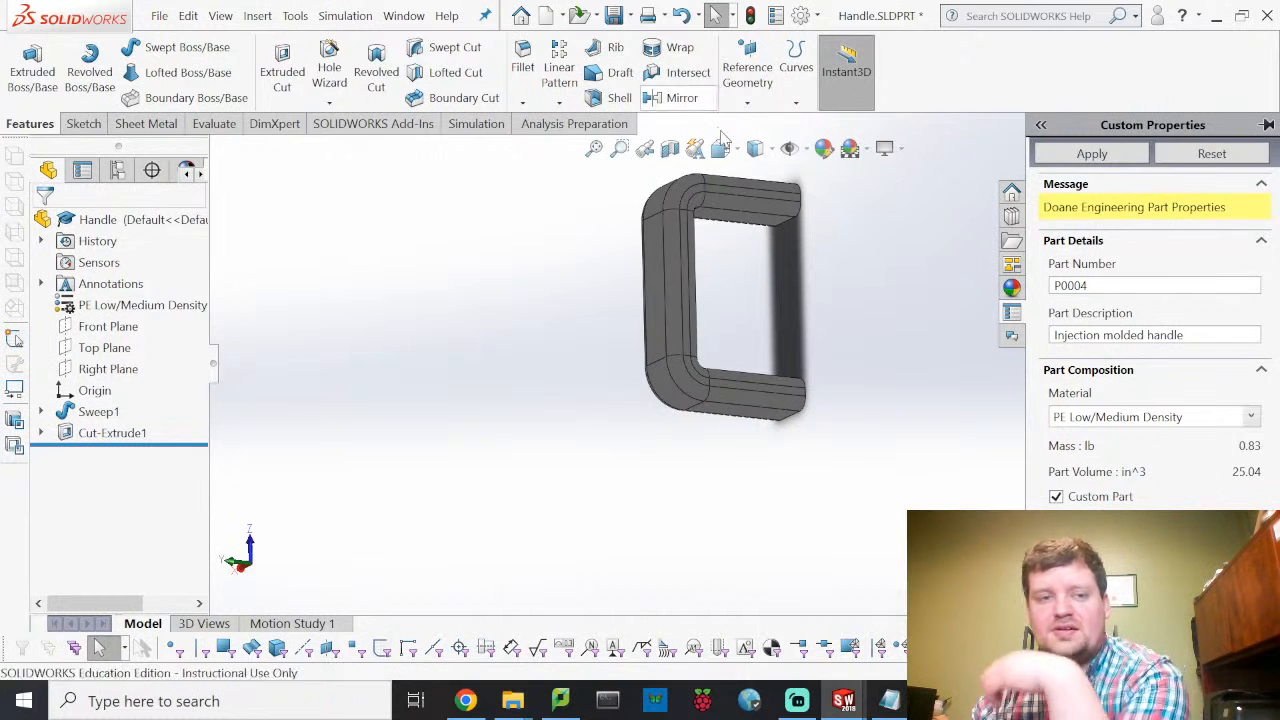
Step: Save the handle part and open Hose.SLDPRT from the VC1-4-1-2022 folder
left_click(159, 16)
left_click(221, 234)
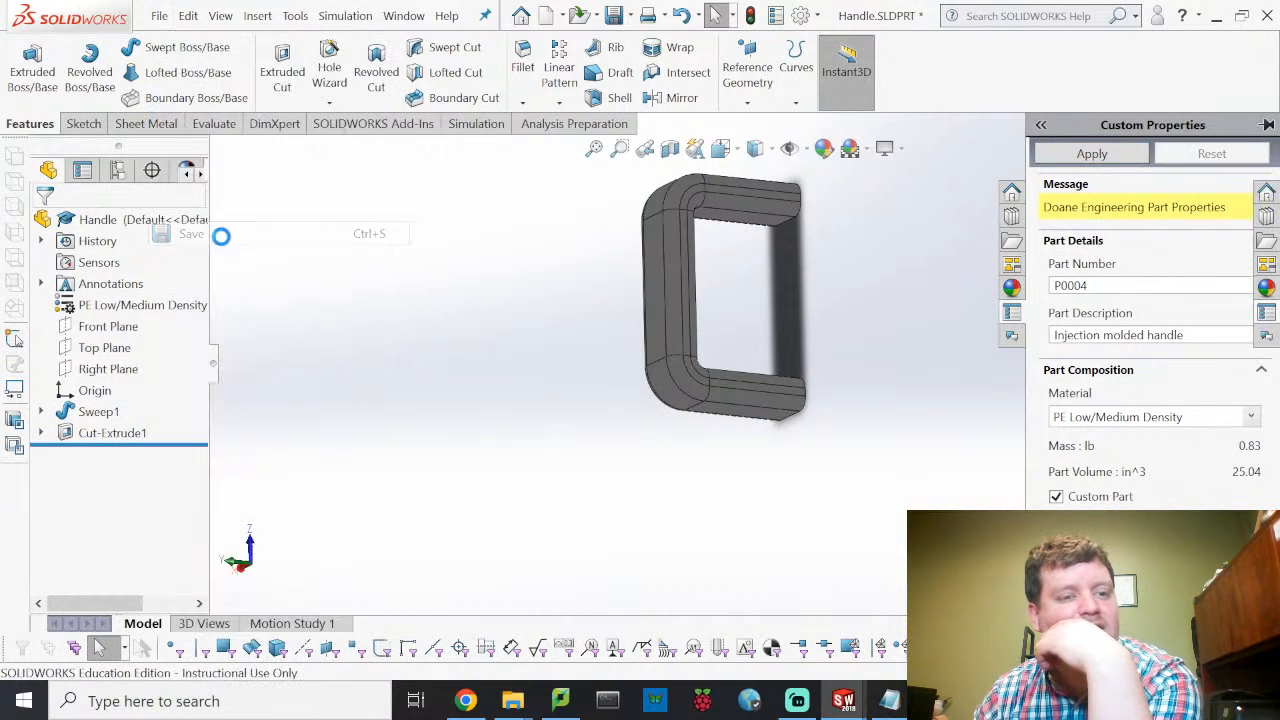
left_click(159, 16)
left_click(196, 70)
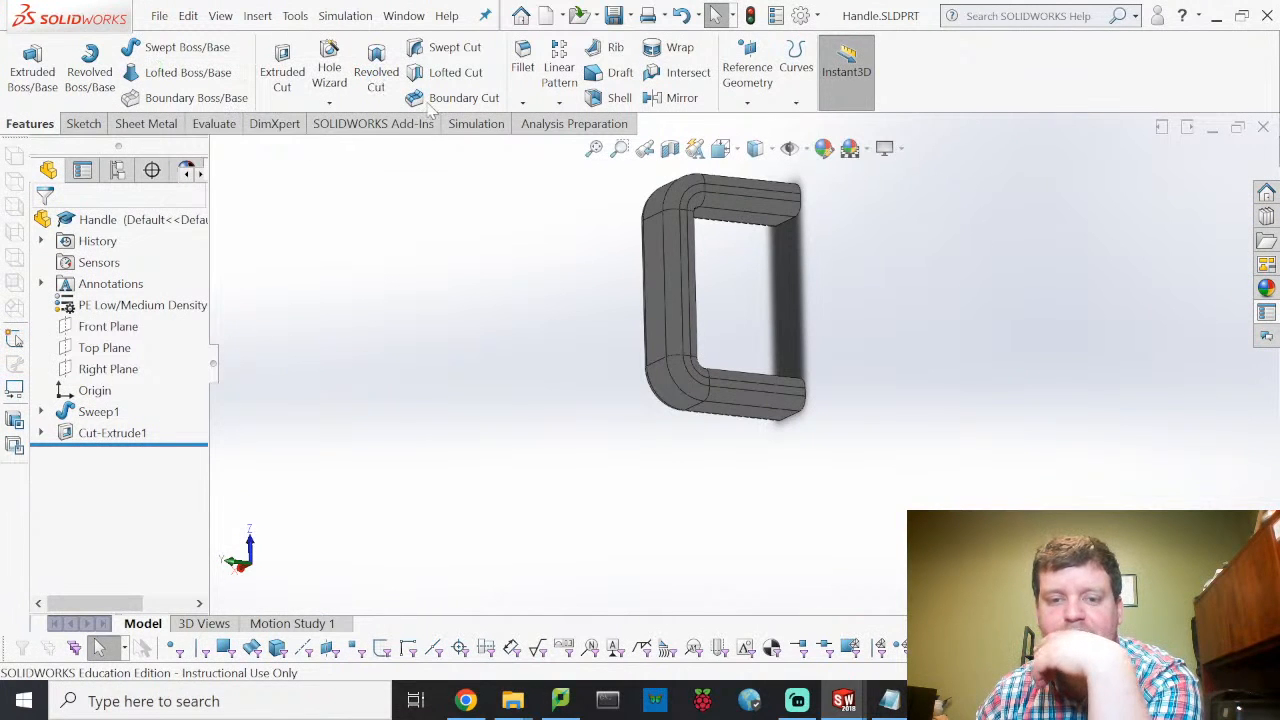
scroll(632, 246, "down", 6)
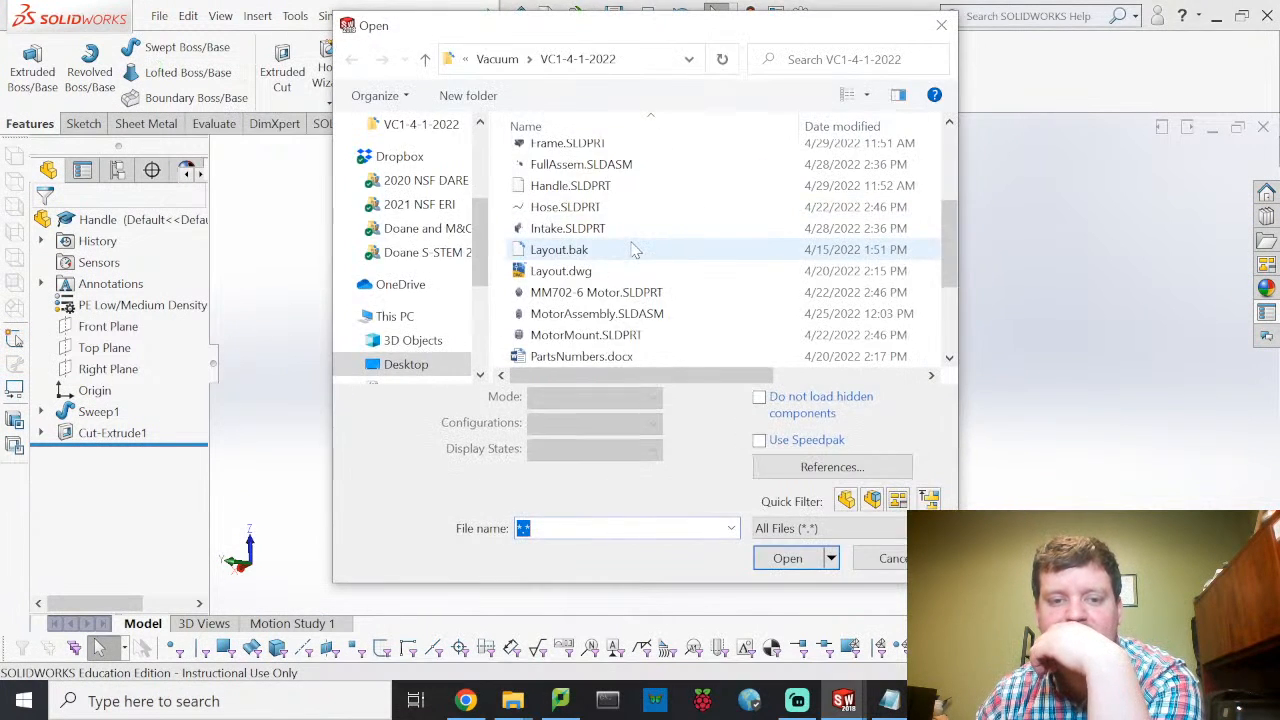
scroll(630, 240, "up", 1)
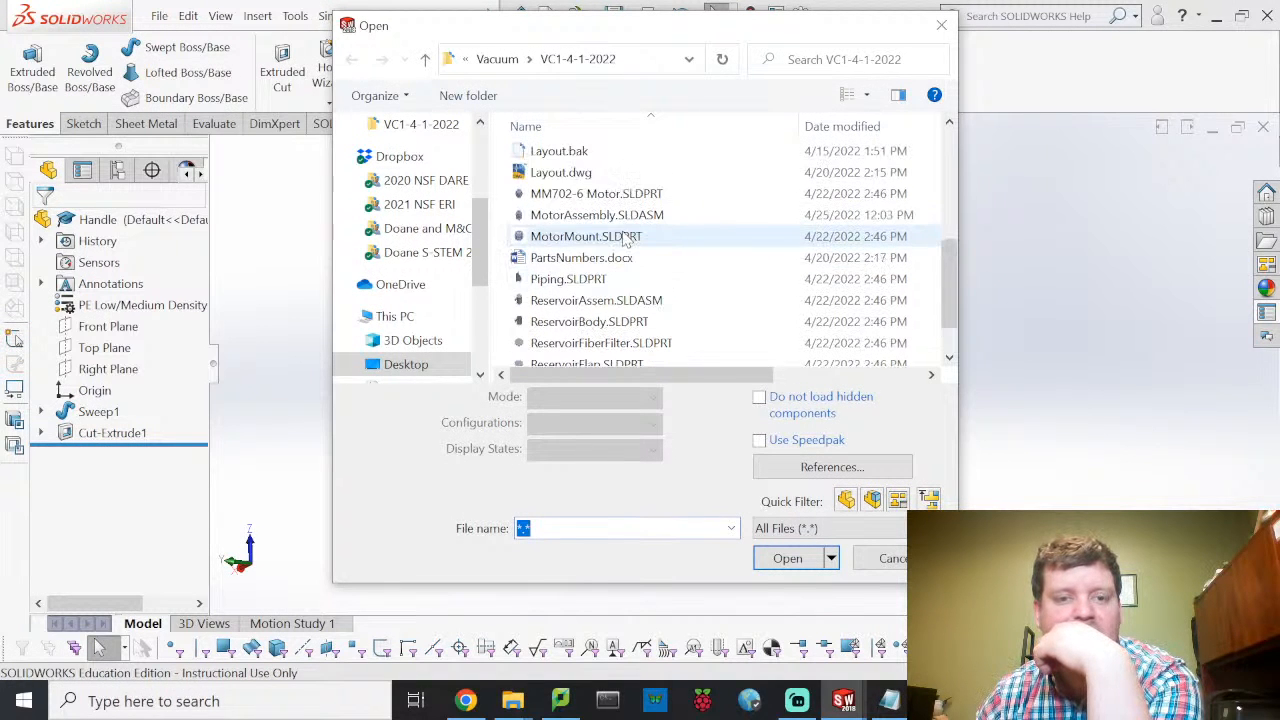
scroll(625, 237, "up", 1)
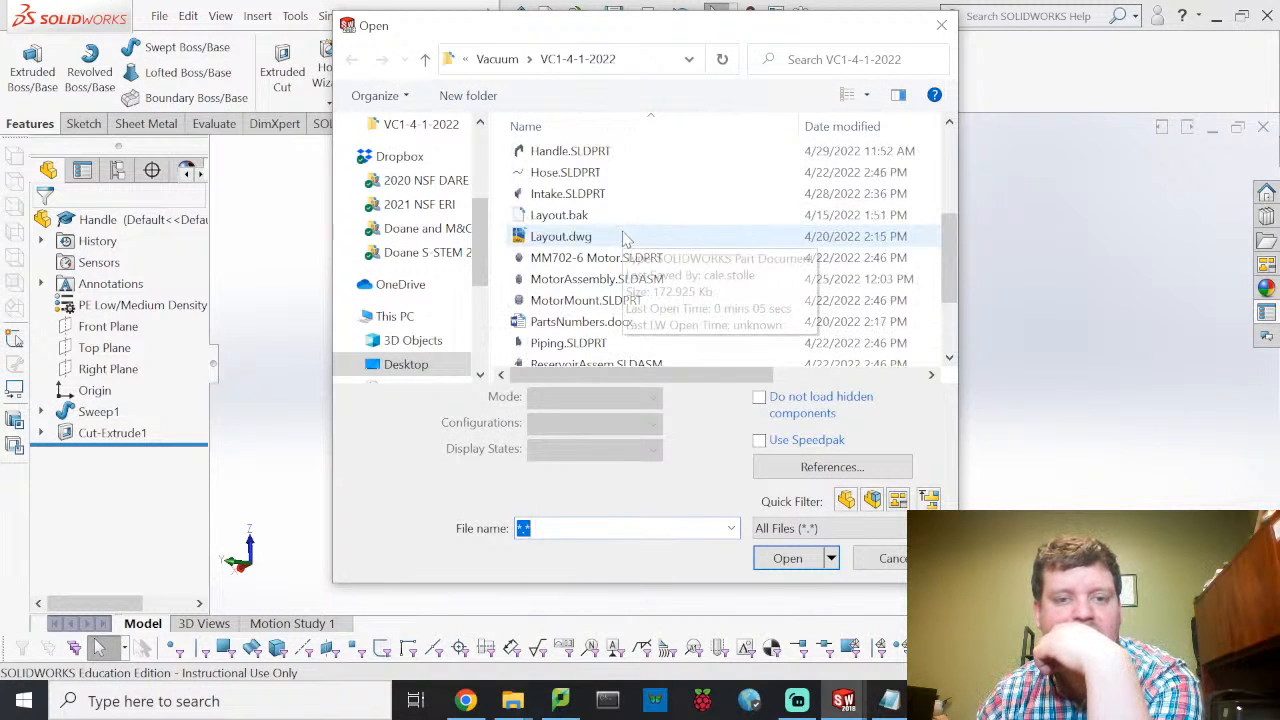
left_click(550, 172)
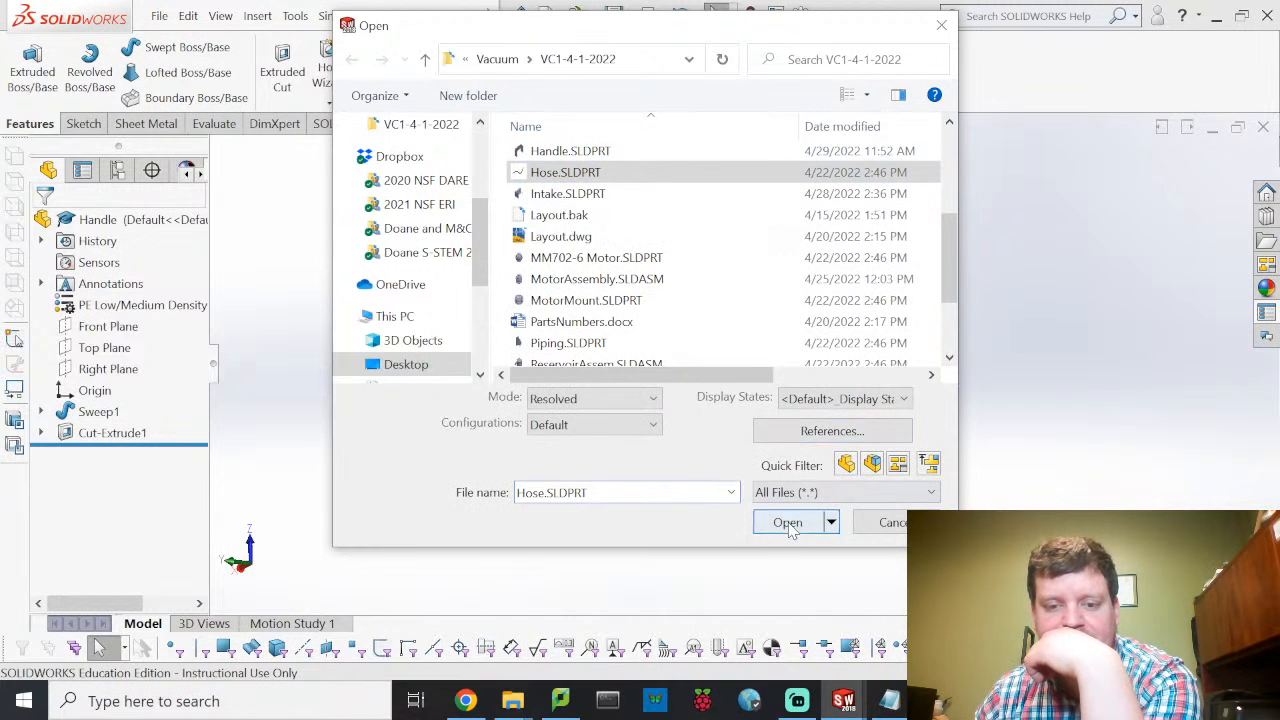
left_click(786, 521)
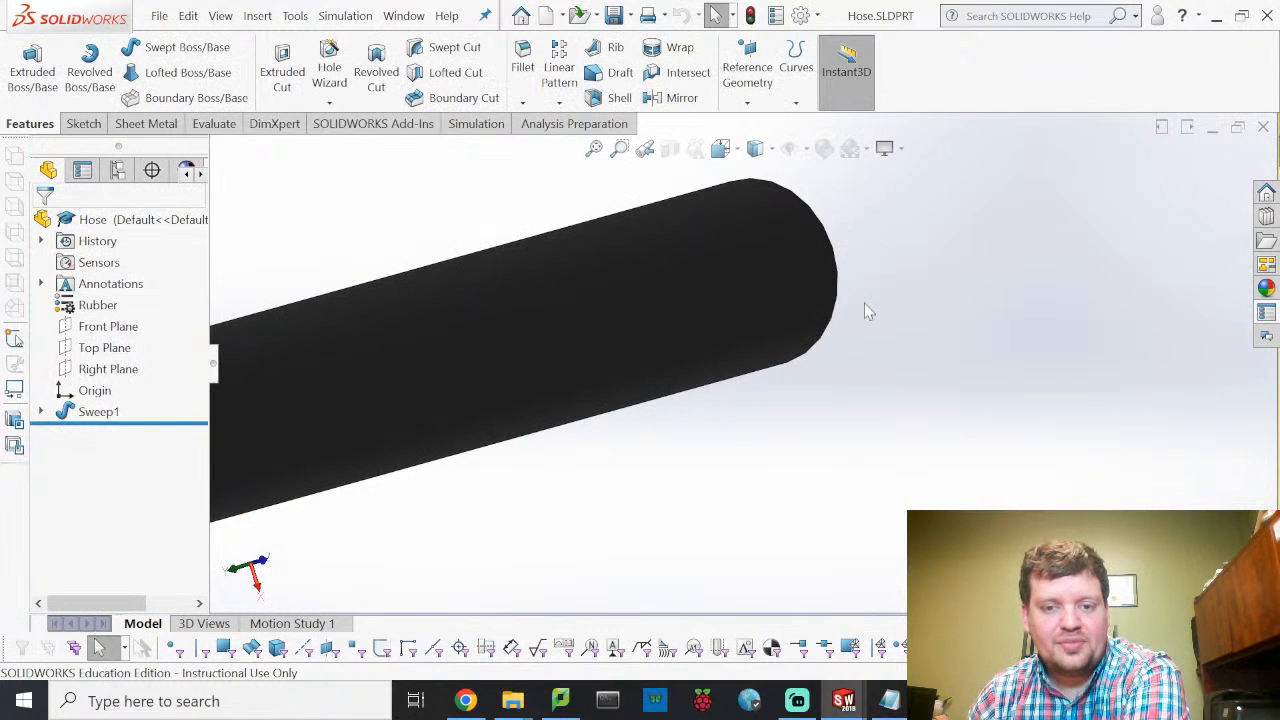
Step: Enter part number P0005 and description "Rubber hose" in the hose's custom properties
left_click(1267, 313)
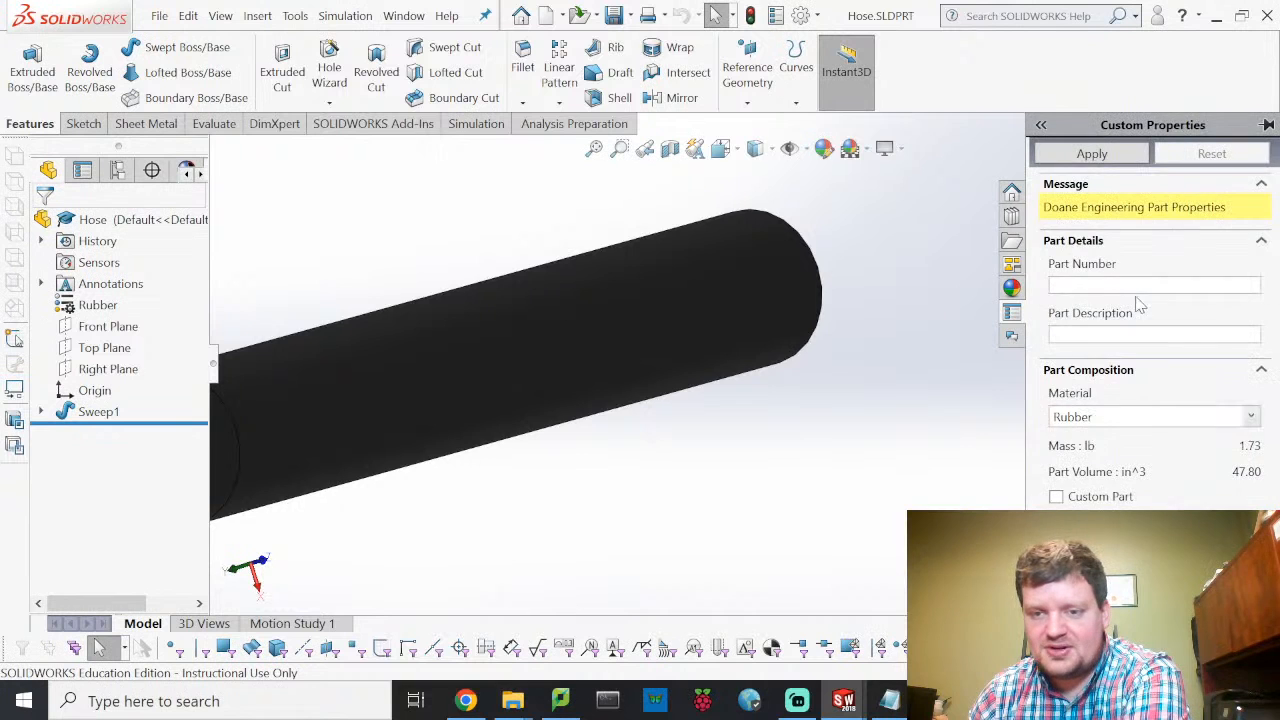
left_click(1142, 284)
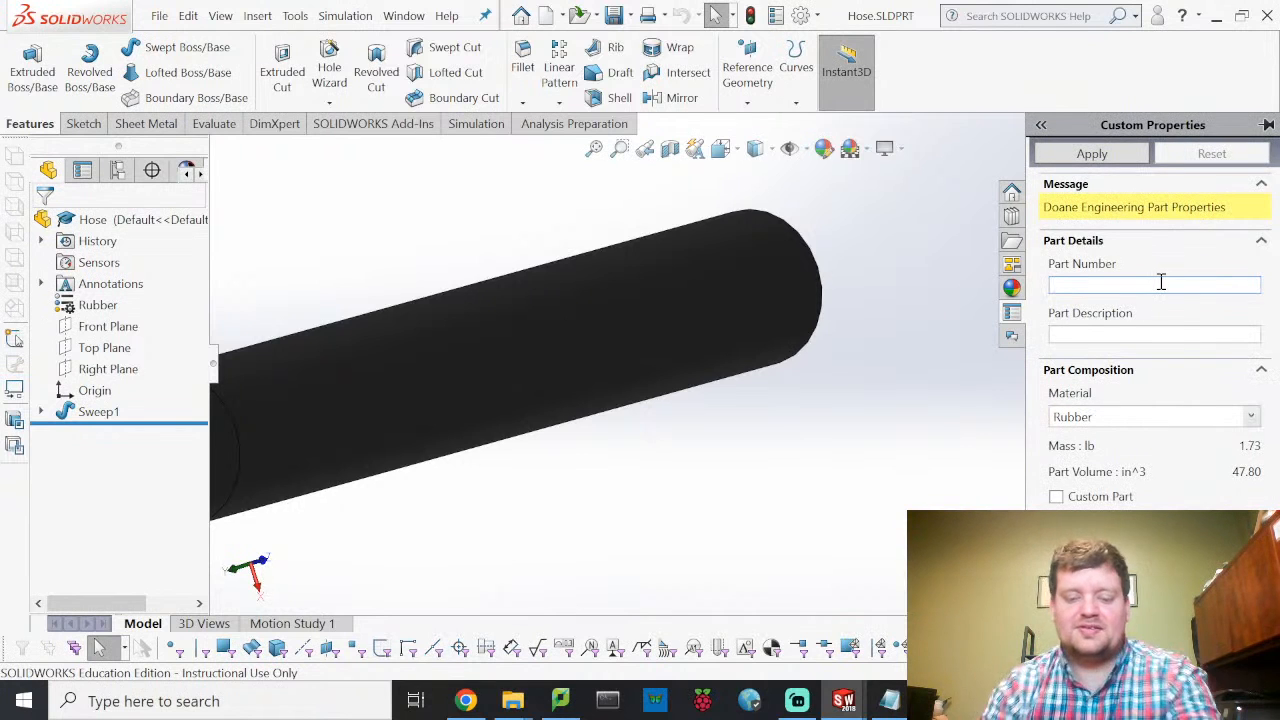
type("P000")
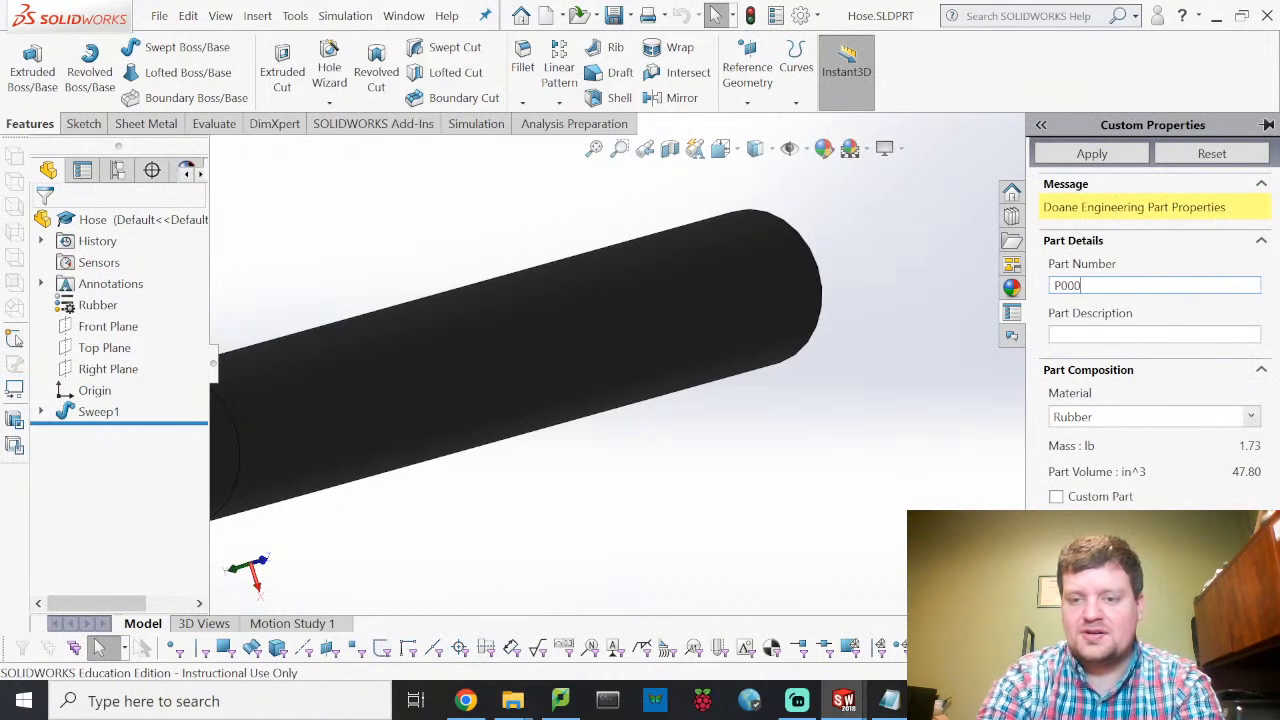
type("5")
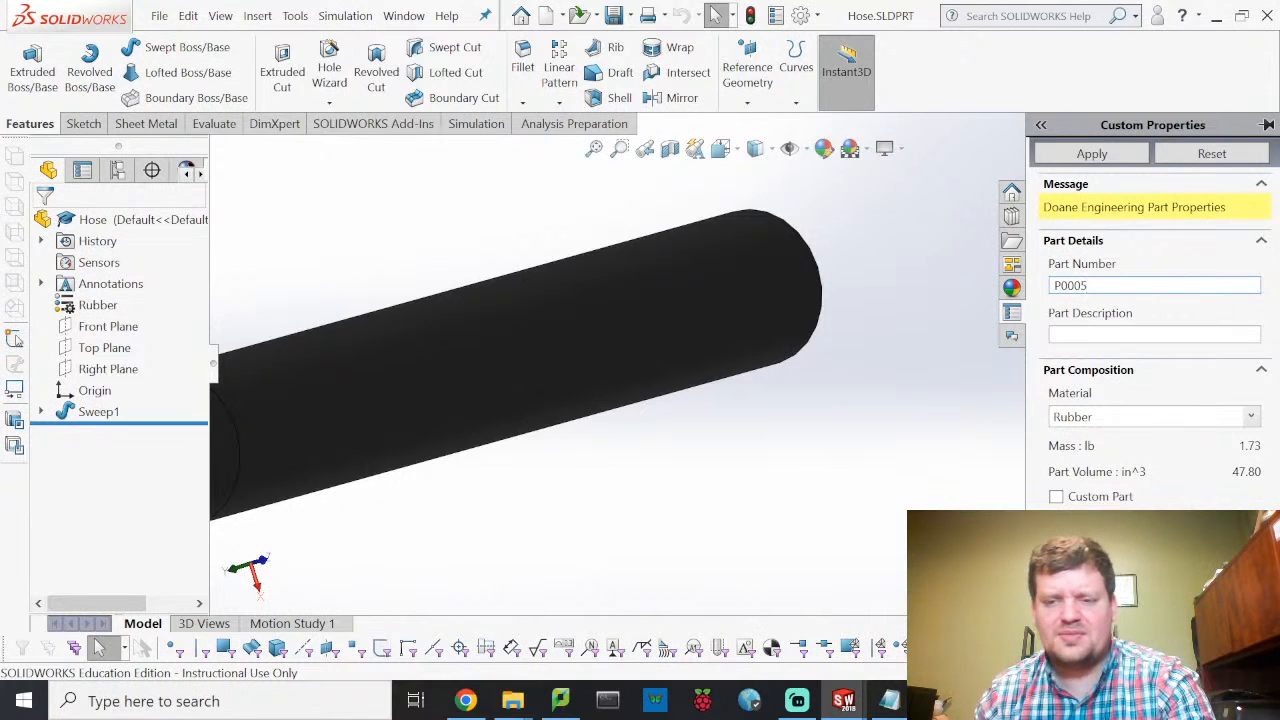
left_click(1170, 334)
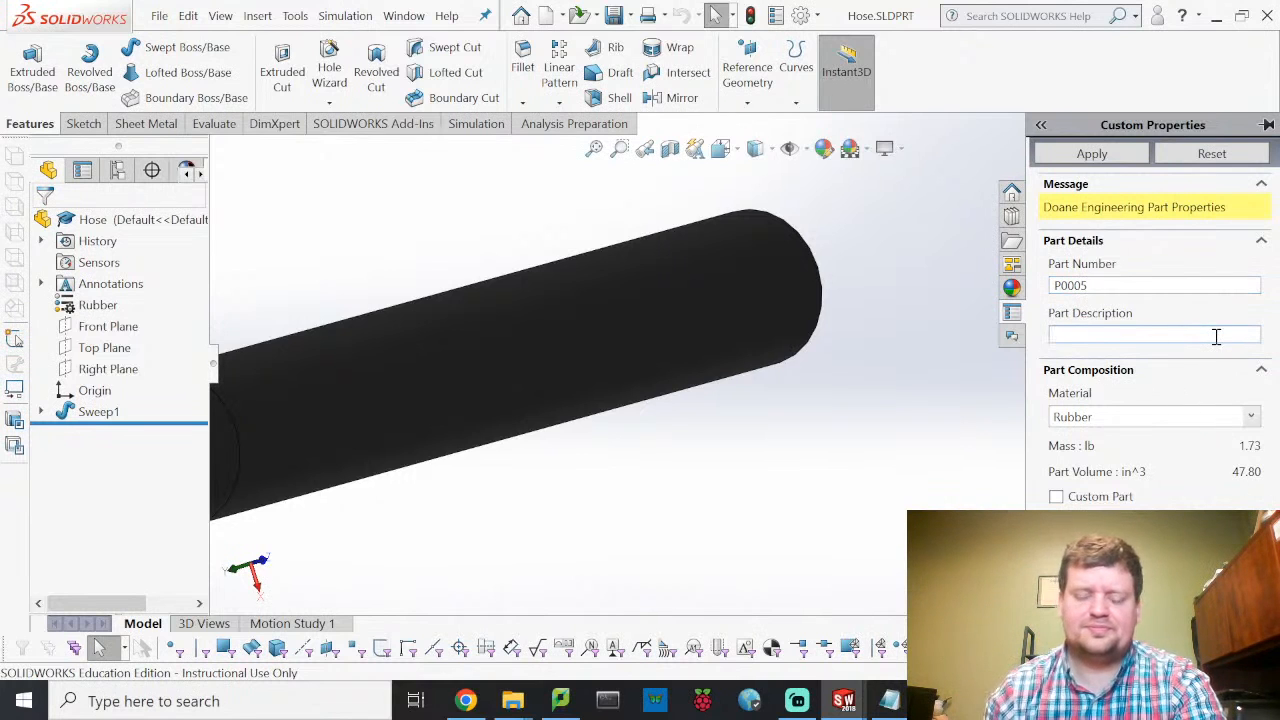
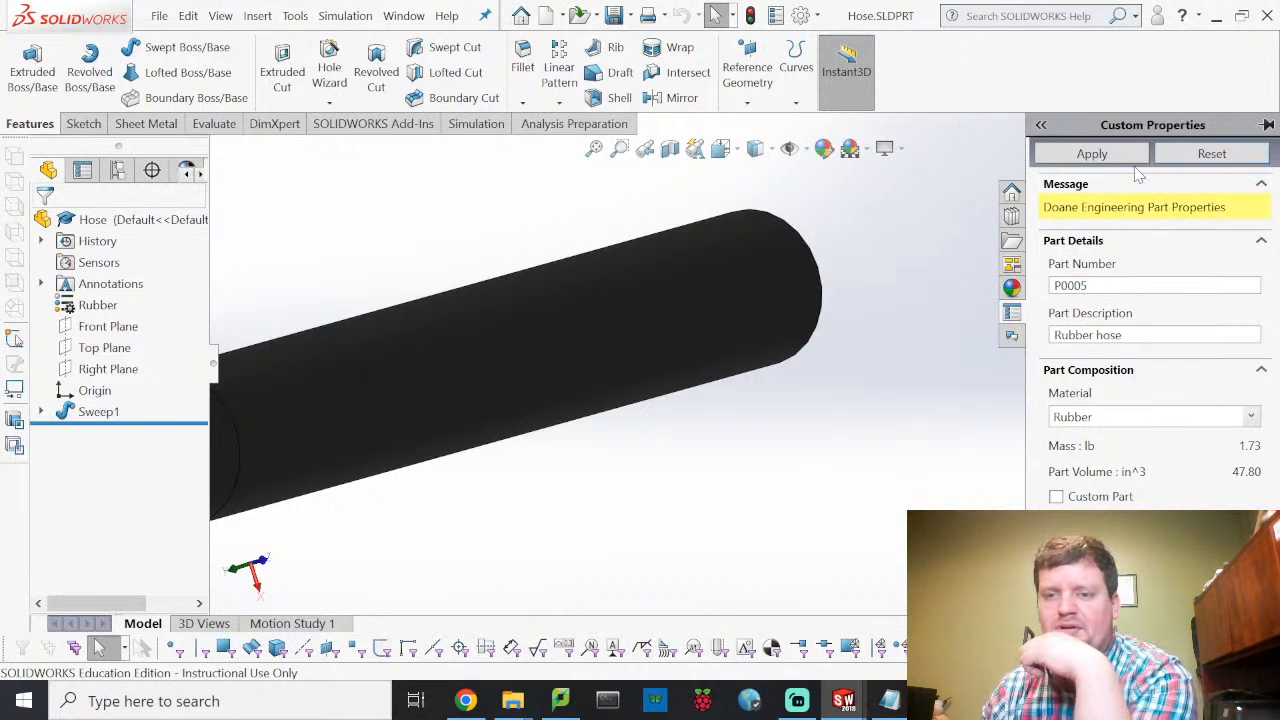
Step: Apply the hose's custom properties and save the part
left_click(1096, 156)
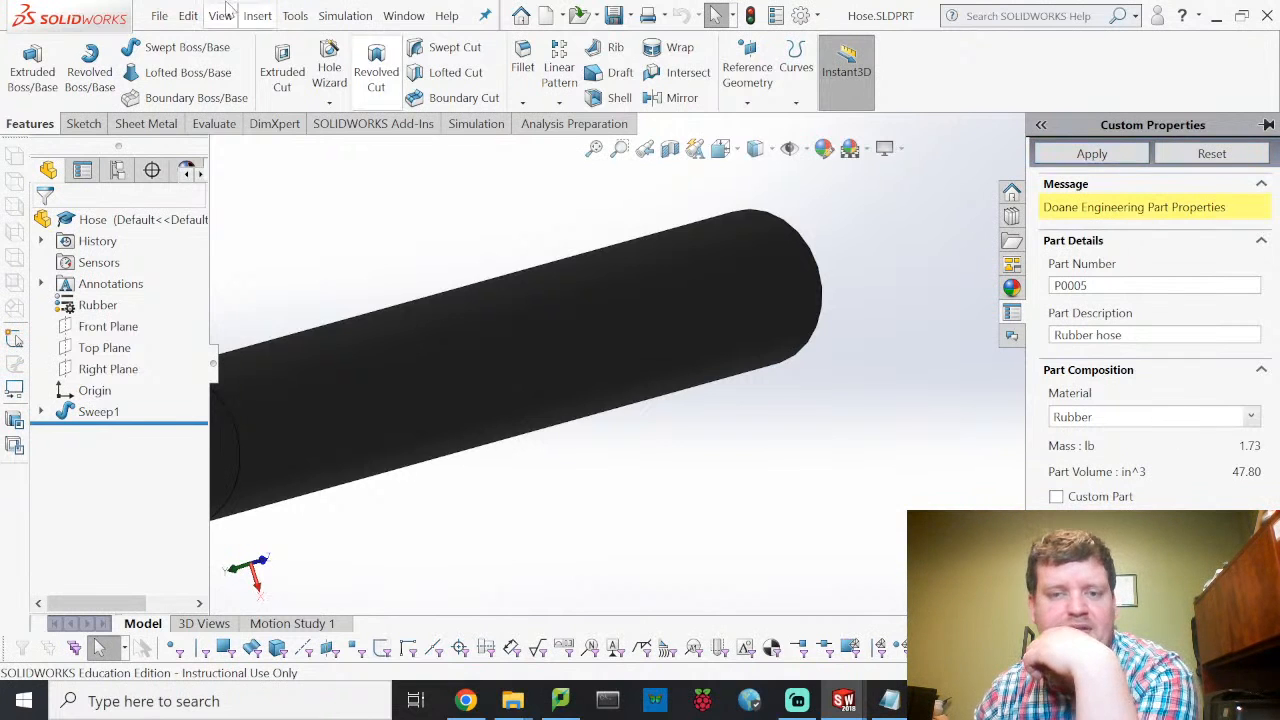
left_click(160, 16)
left_click(186, 231)
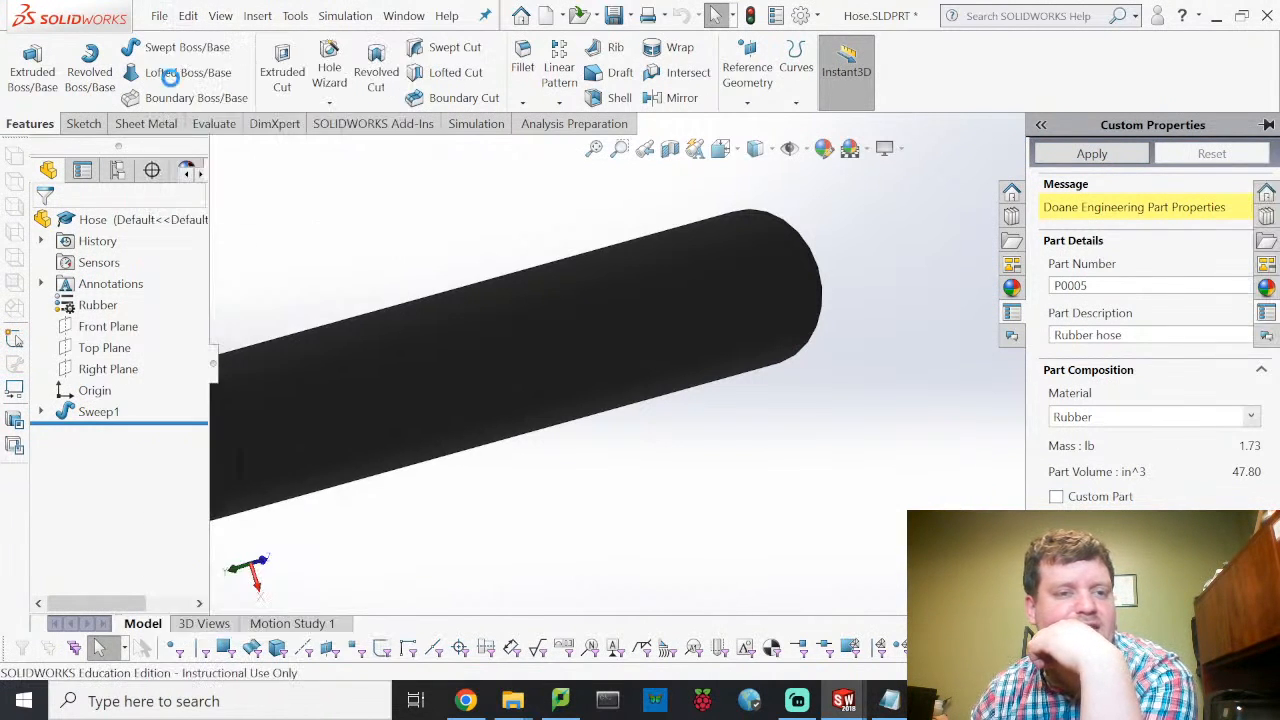
Step: Open the part Intake.SLDPRT from the VC1-4-1-2022 folder
left_click(159, 16)
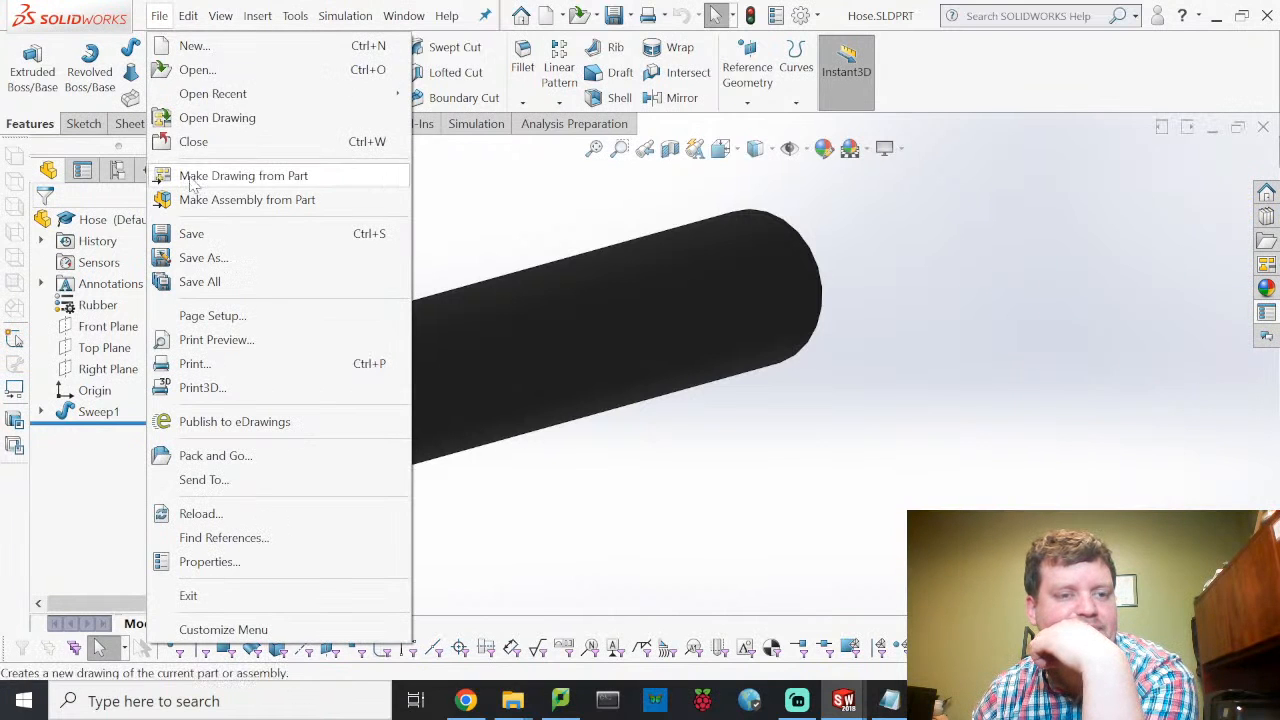
left_click(199, 74)
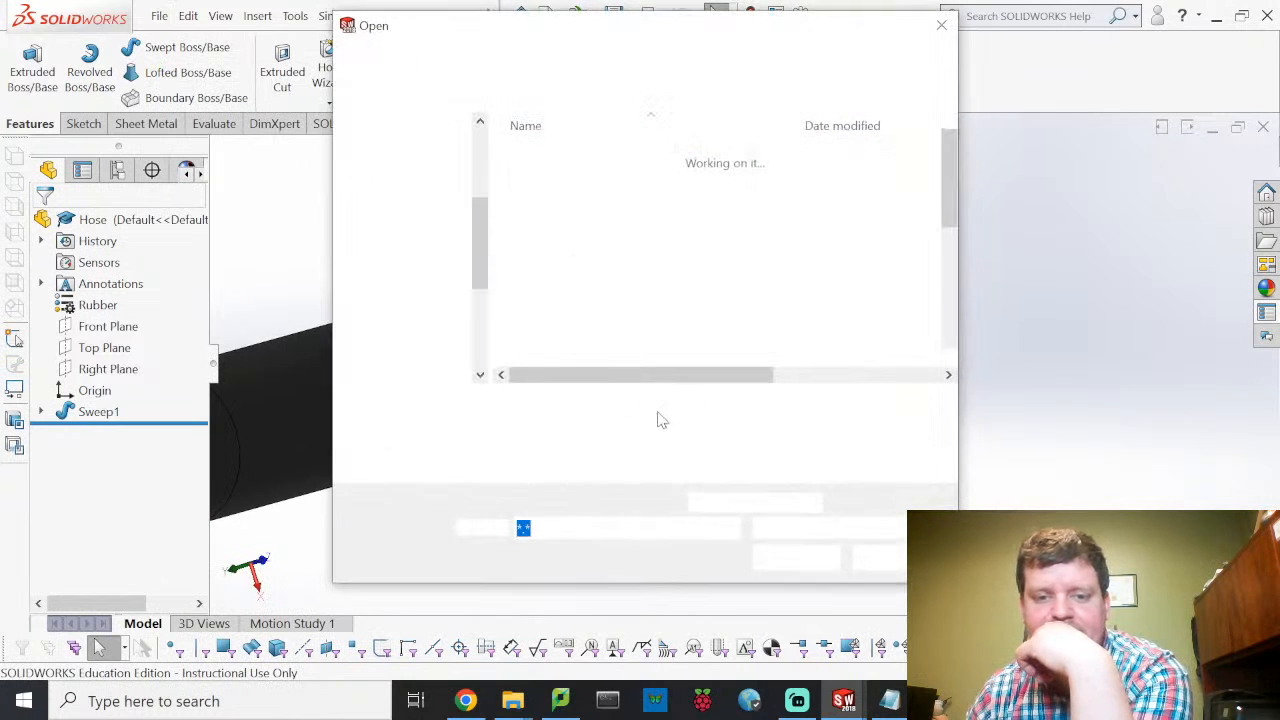
scroll(645, 280, "down", 3)
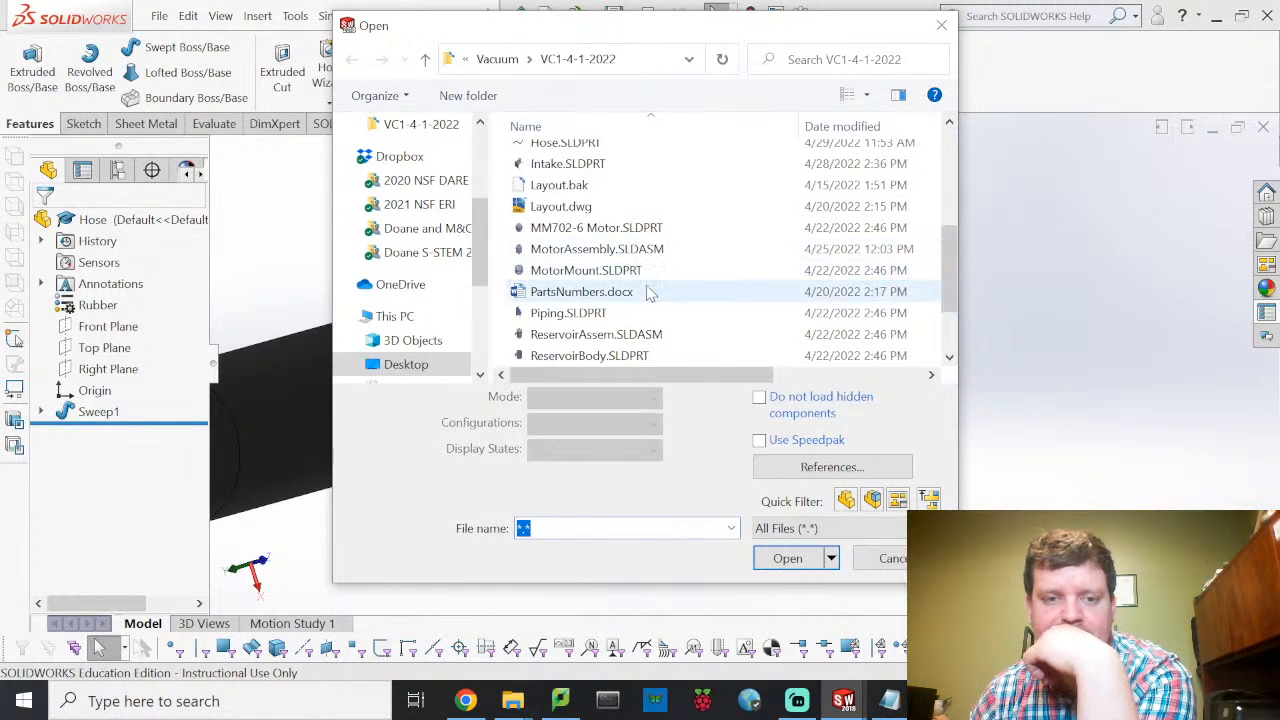
double_click(646, 163)
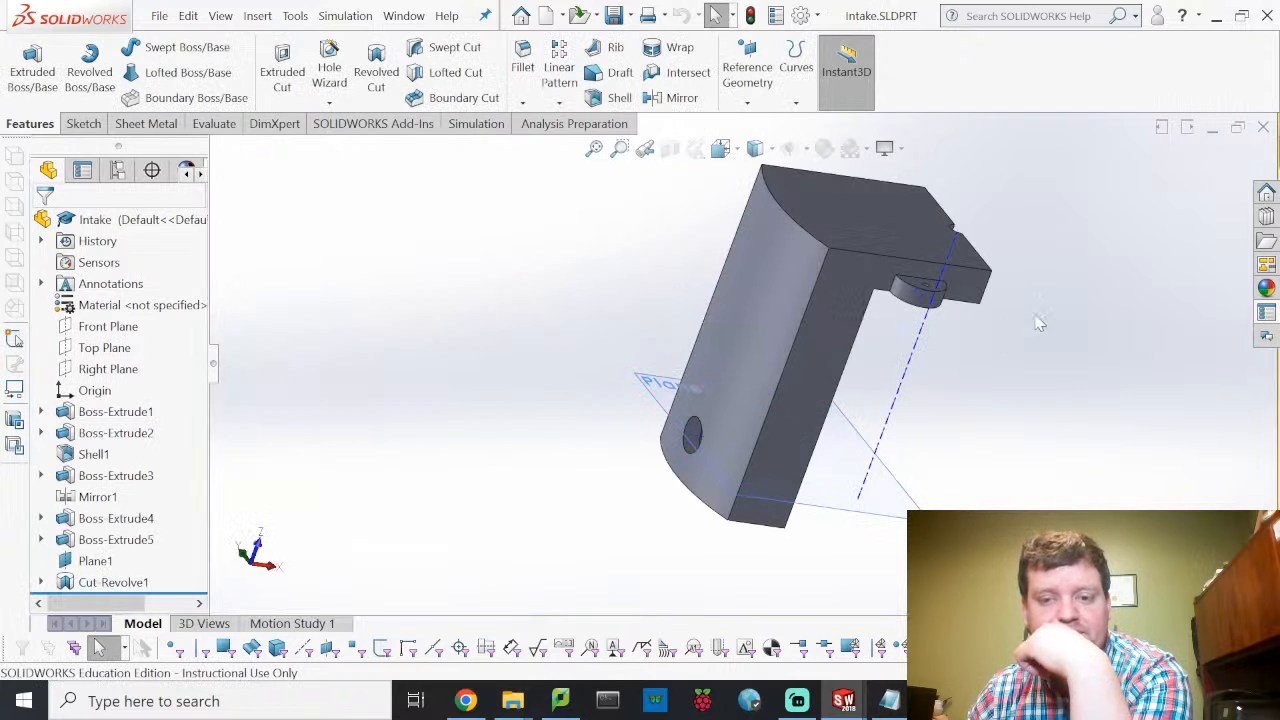
Step: Enter part number F0003 and description "Air intake for vacuum" in the intake's custom properties
left_click(1266, 314)
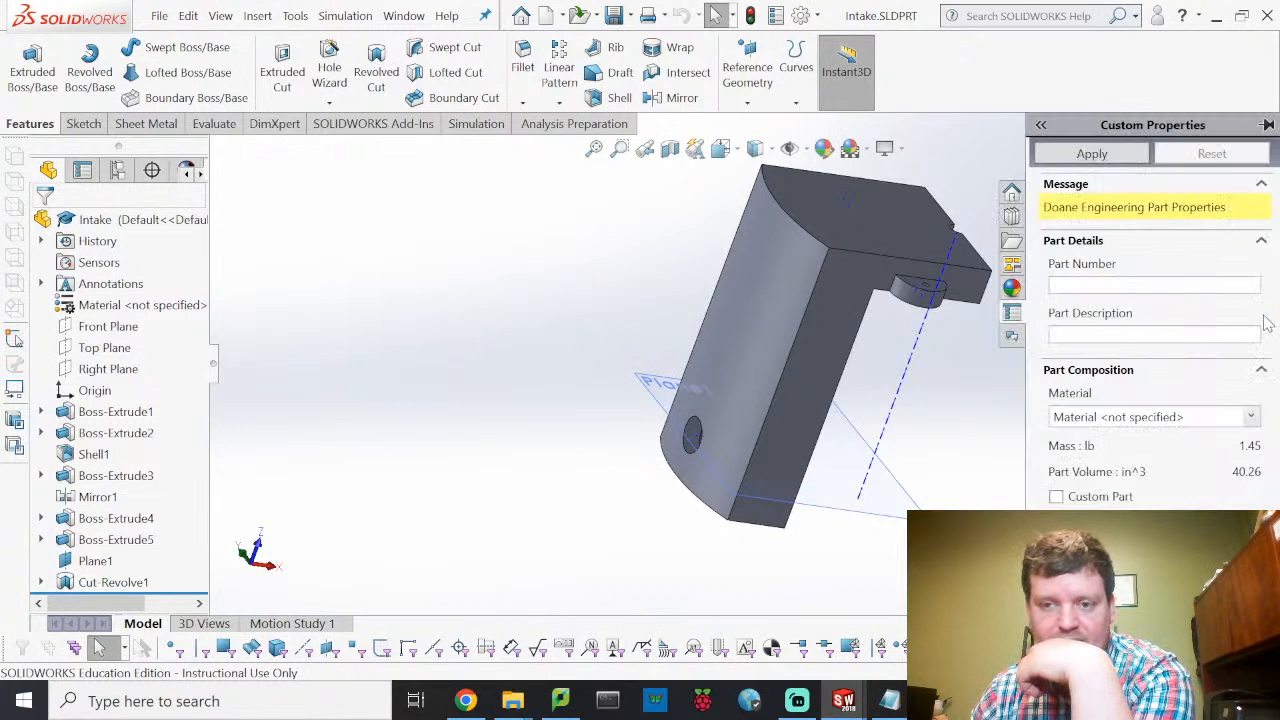
type("F0003")
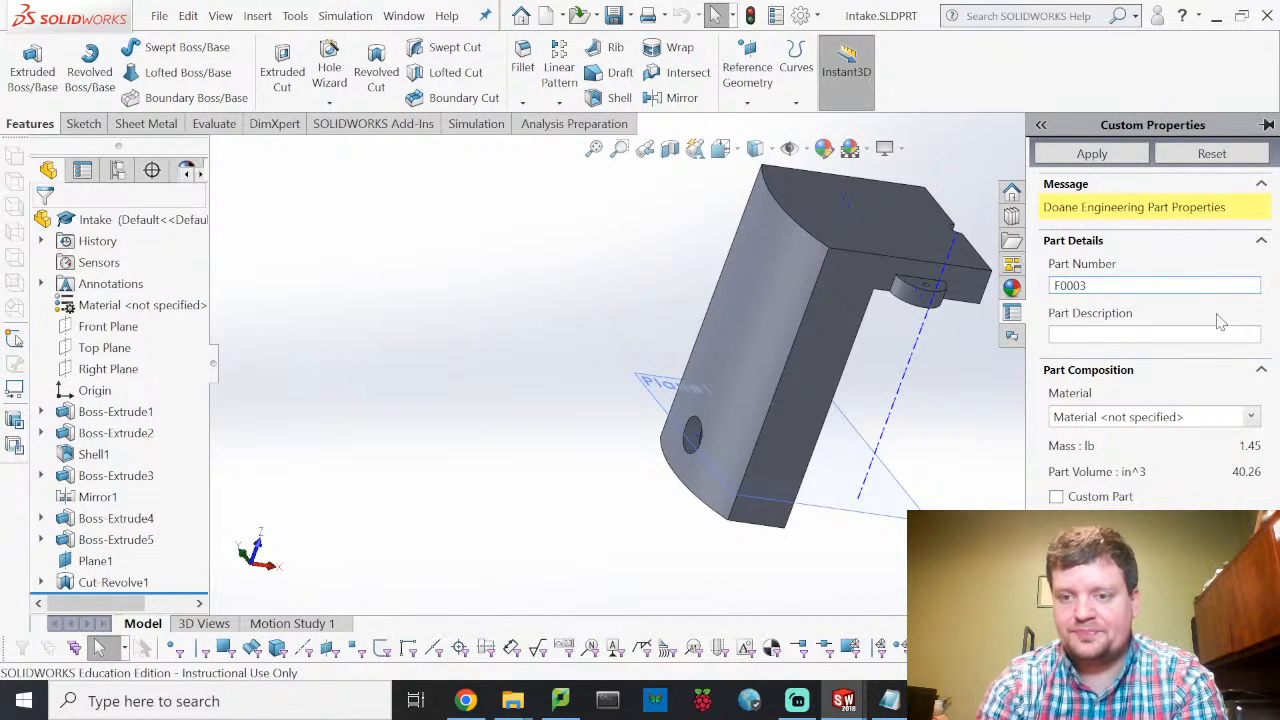
left_click(1164, 334)
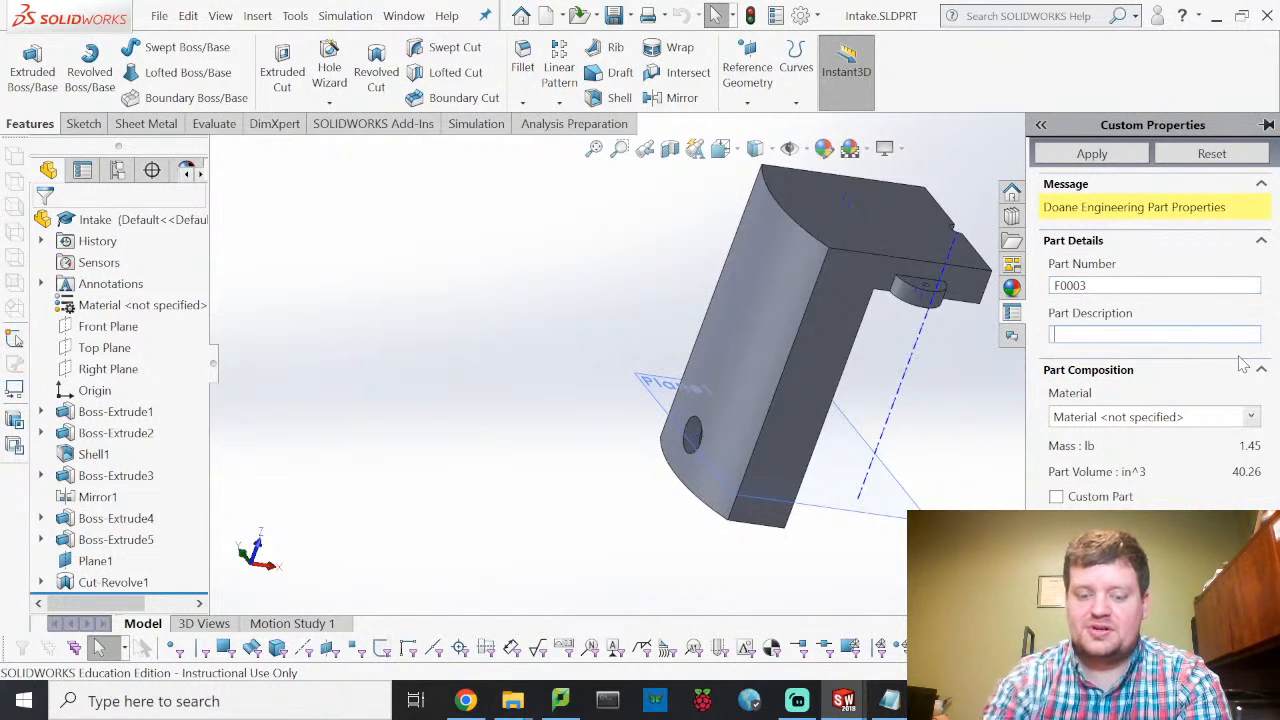
type("Air ")
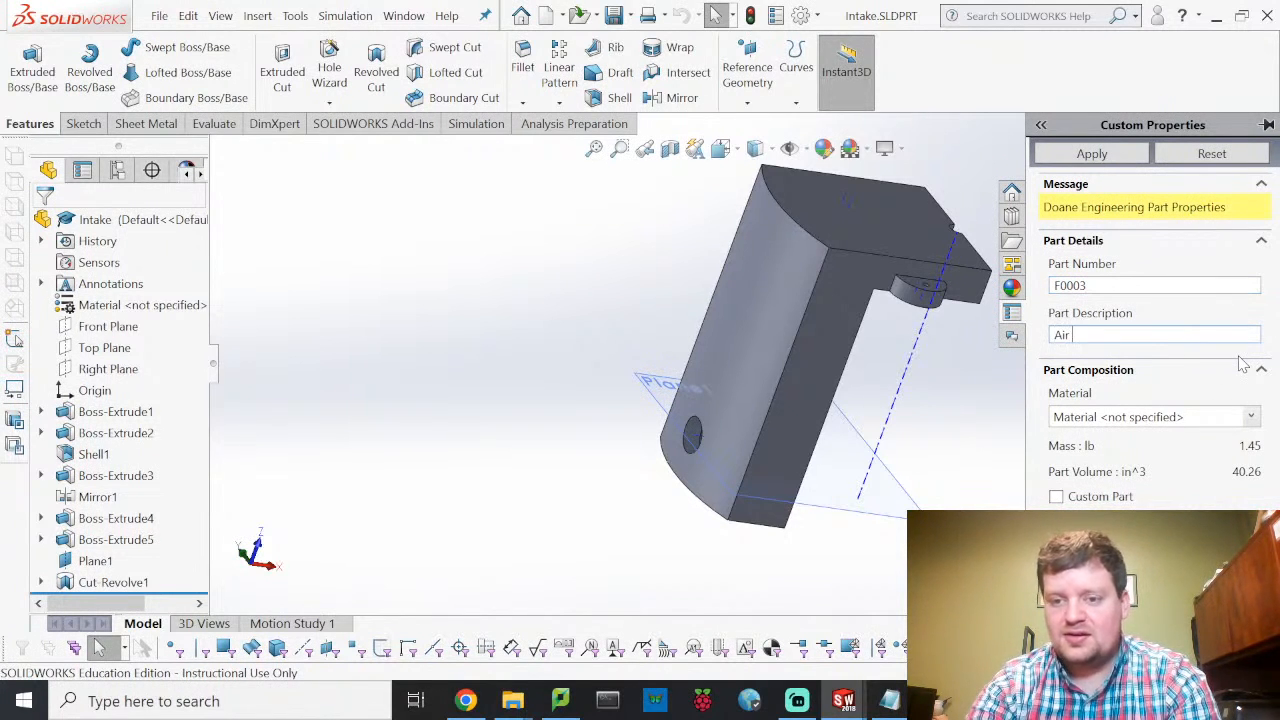
type("intake")
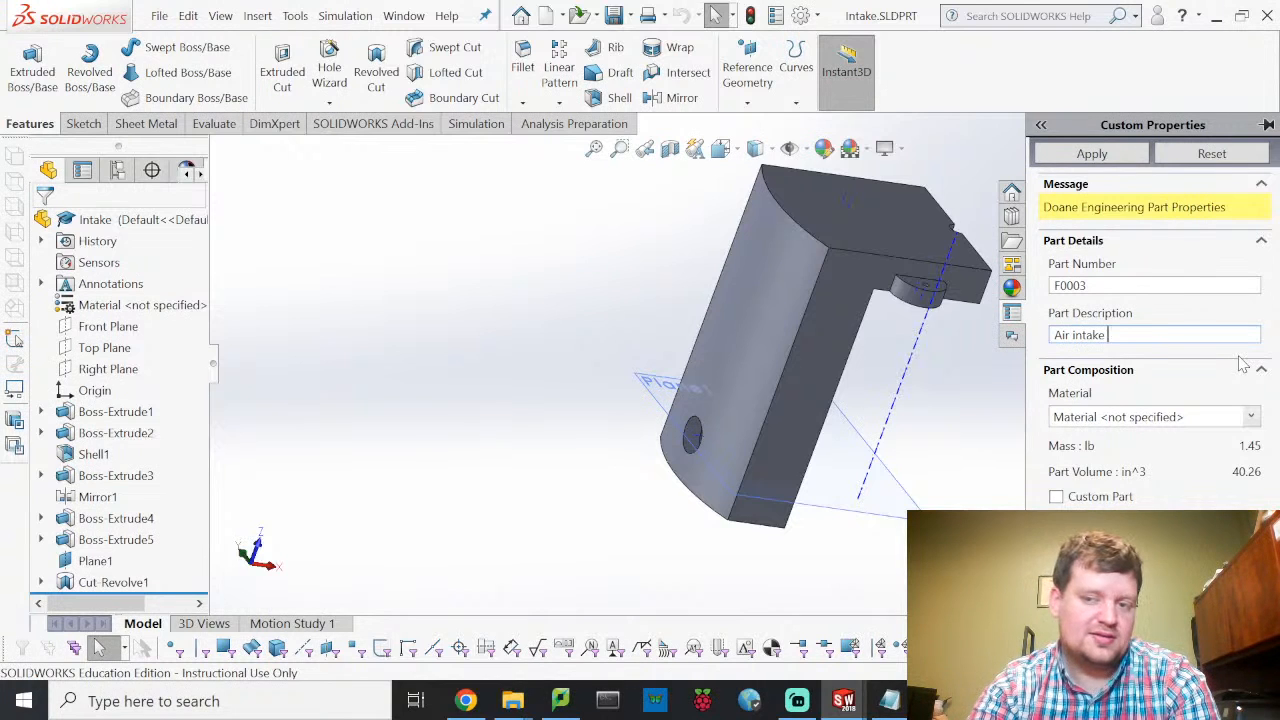
type(" for vacuum")
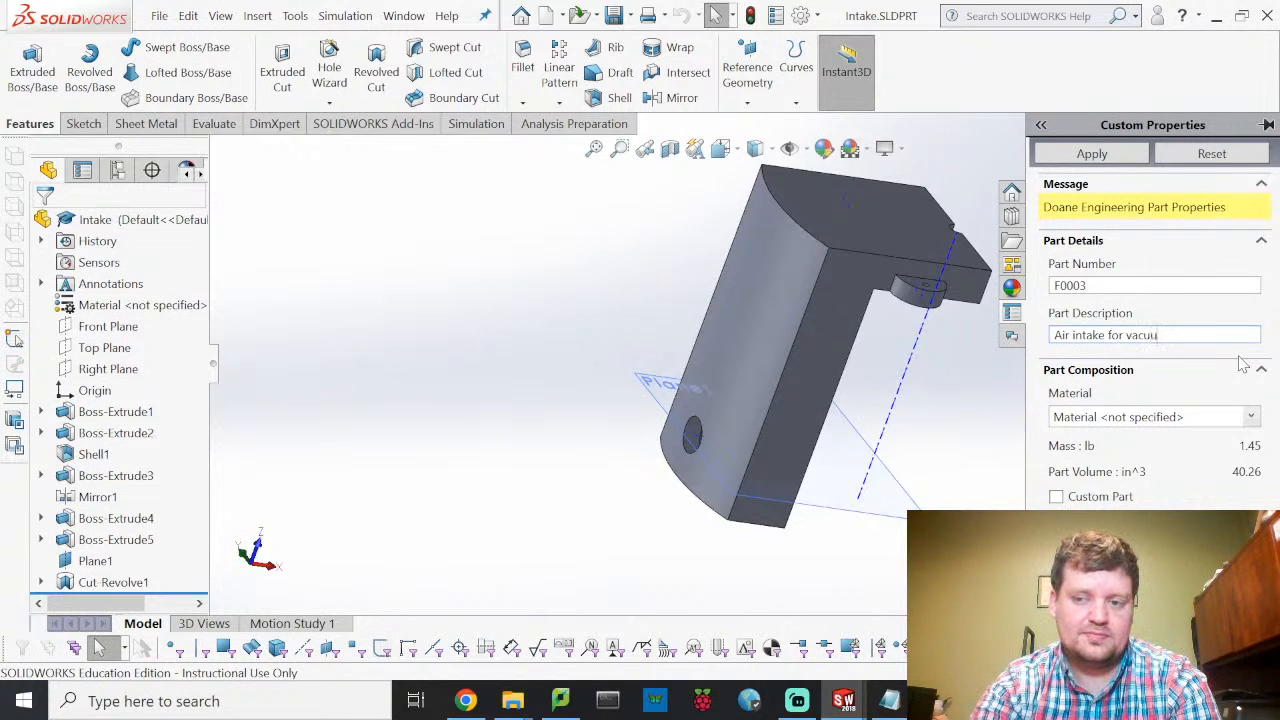
Step: Assign Plain Carbon Steel to the intake, saving the pending property changes, and mark it as a Custom Part
left_click(1250, 417)
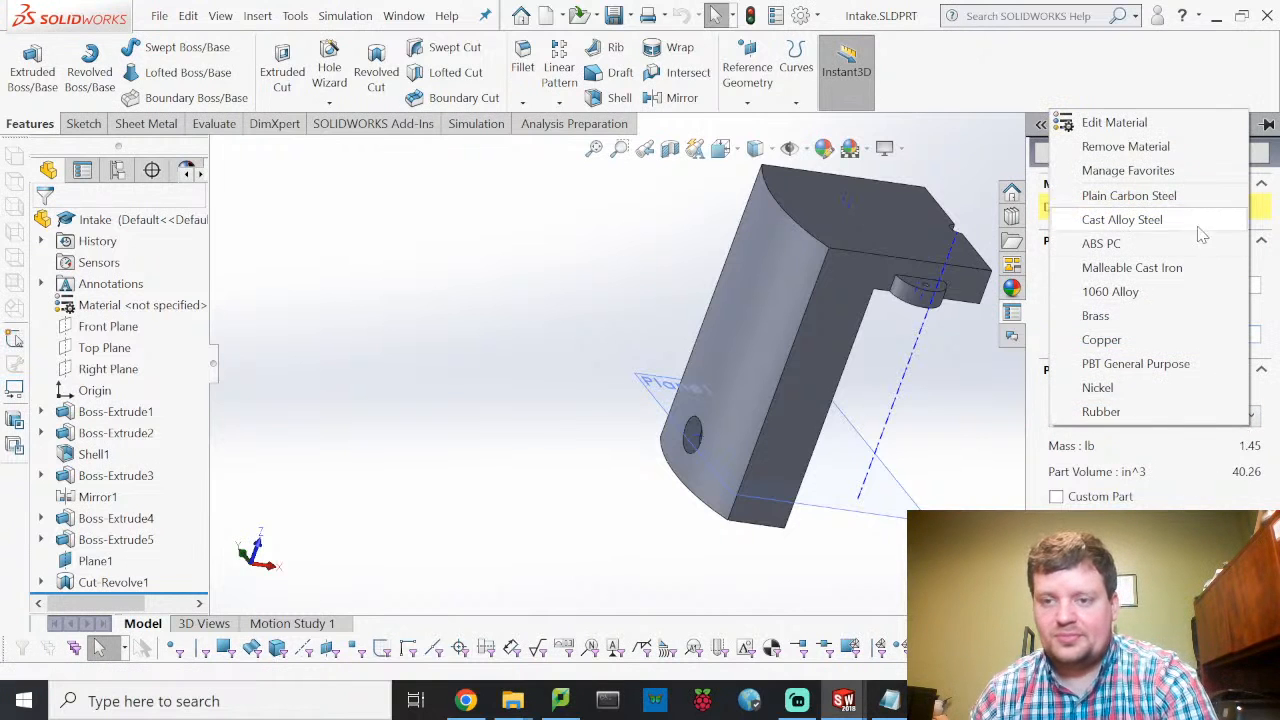
left_click(1148, 198)
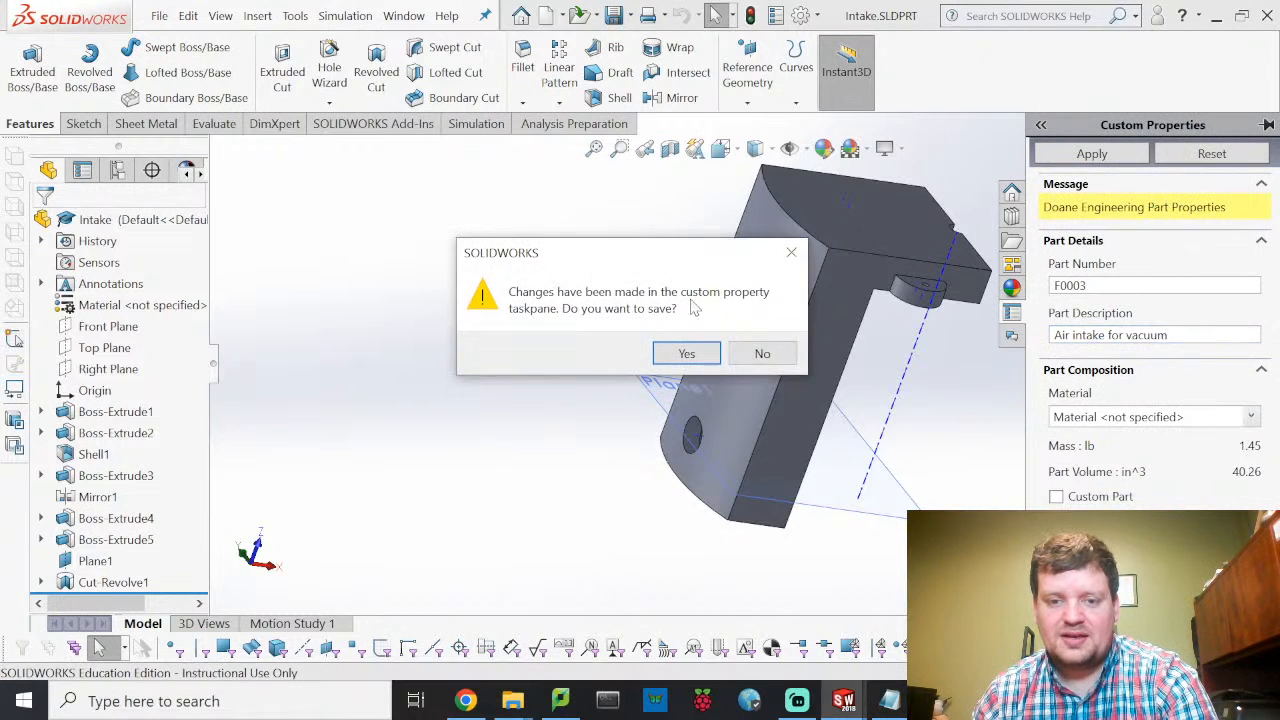
left_click(686, 352)
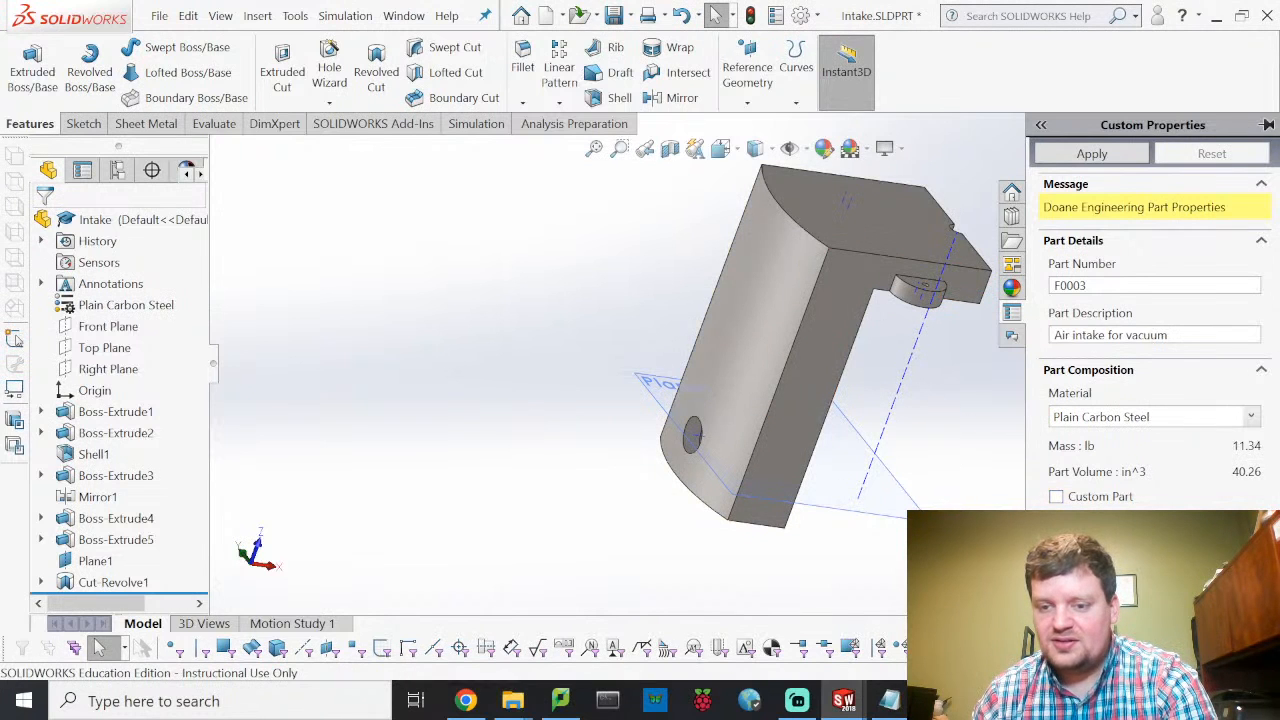
left_click(1056, 497)
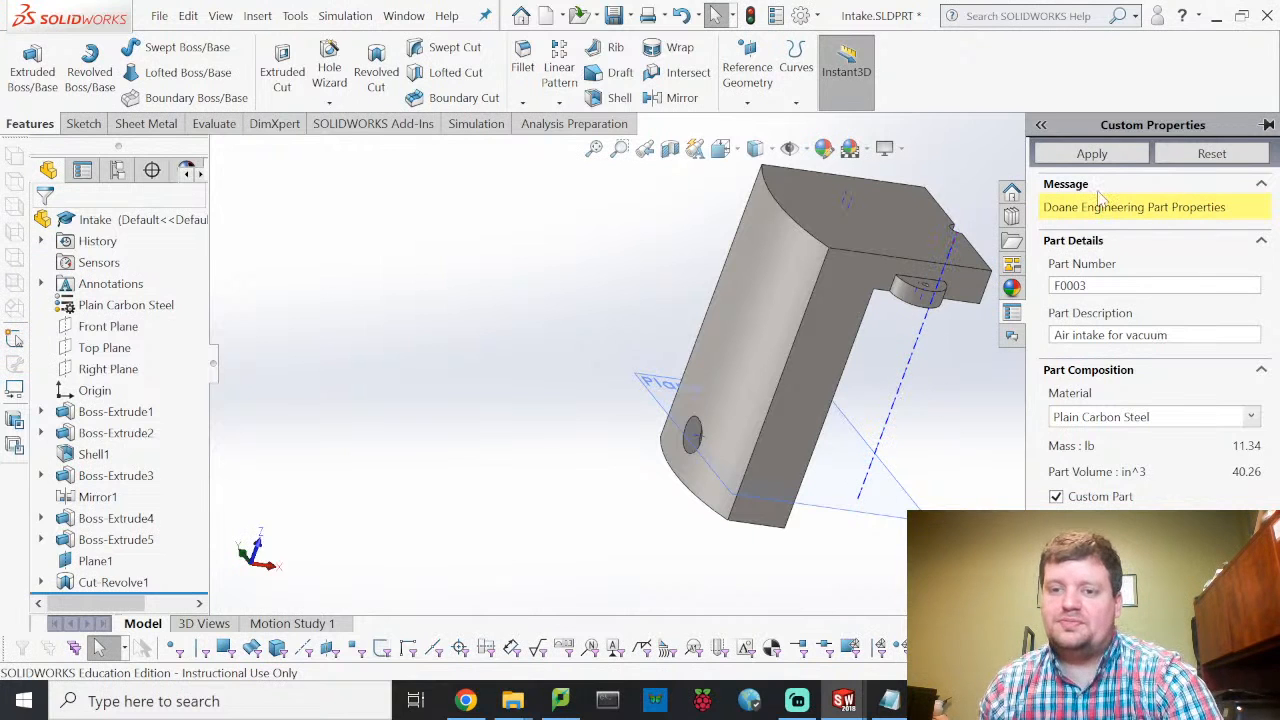
Step: Apply the intake's custom properties and save the part
left_click(1092, 154)
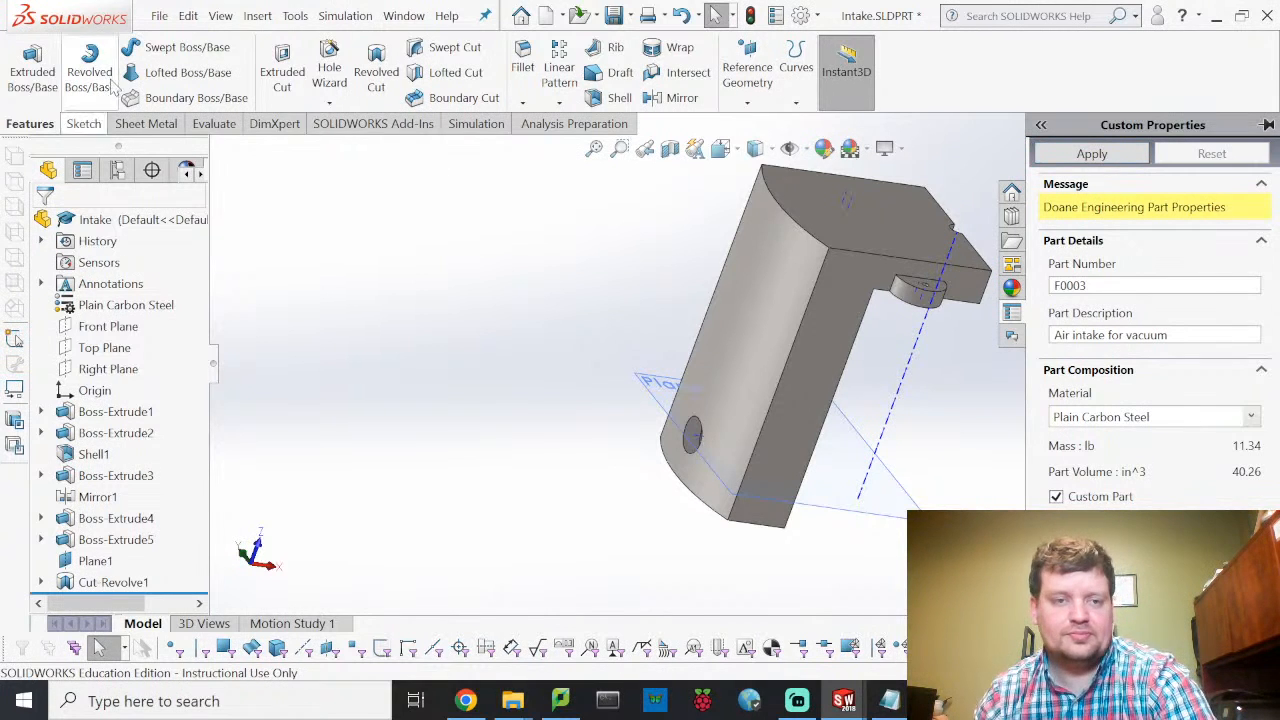
left_click(159, 16)
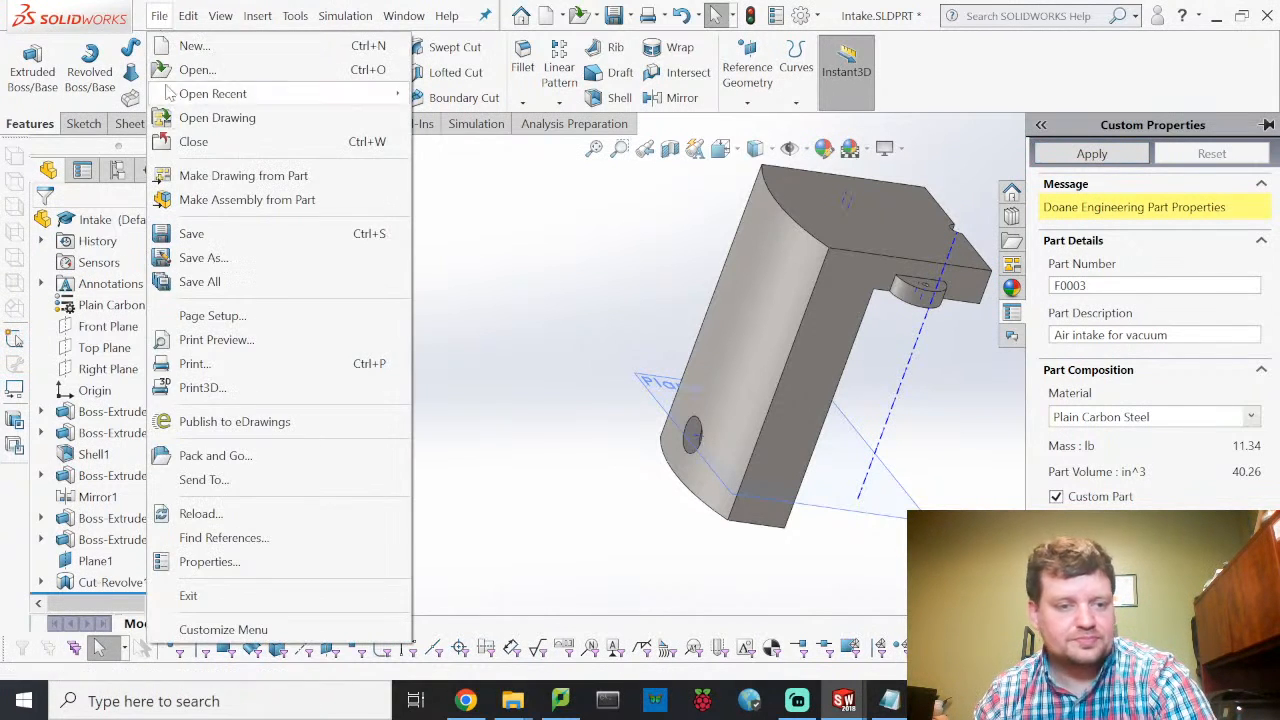
left_click(195, 233)
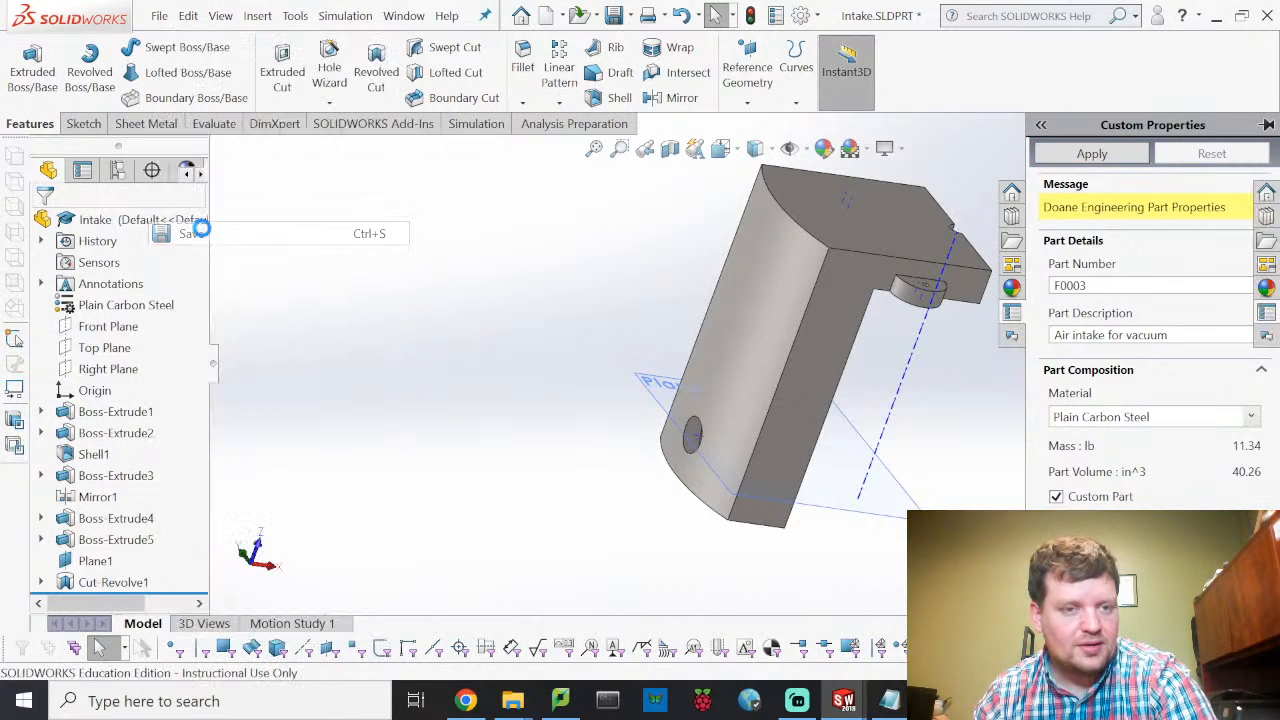
Step: Open the part MM702-6 Motor.SLDPRT from the VC1-4-1-2022 folder
left_click(162, 18)
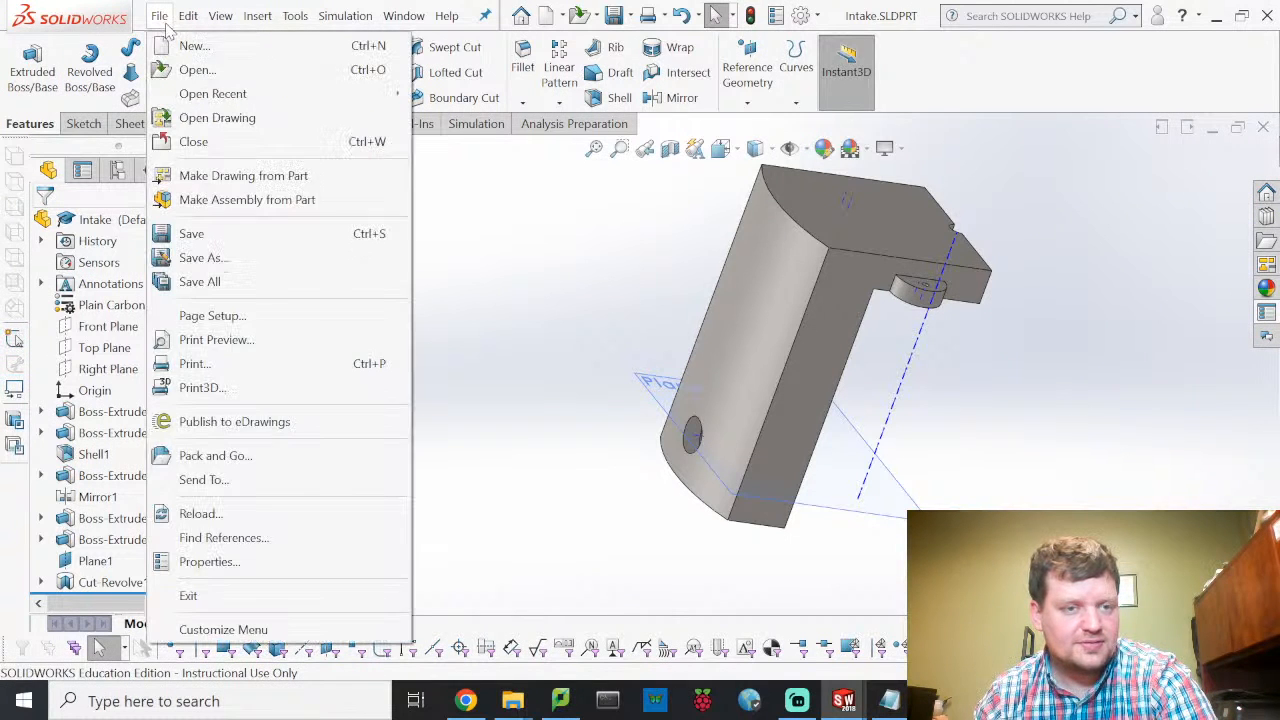
left_click(196, 72)
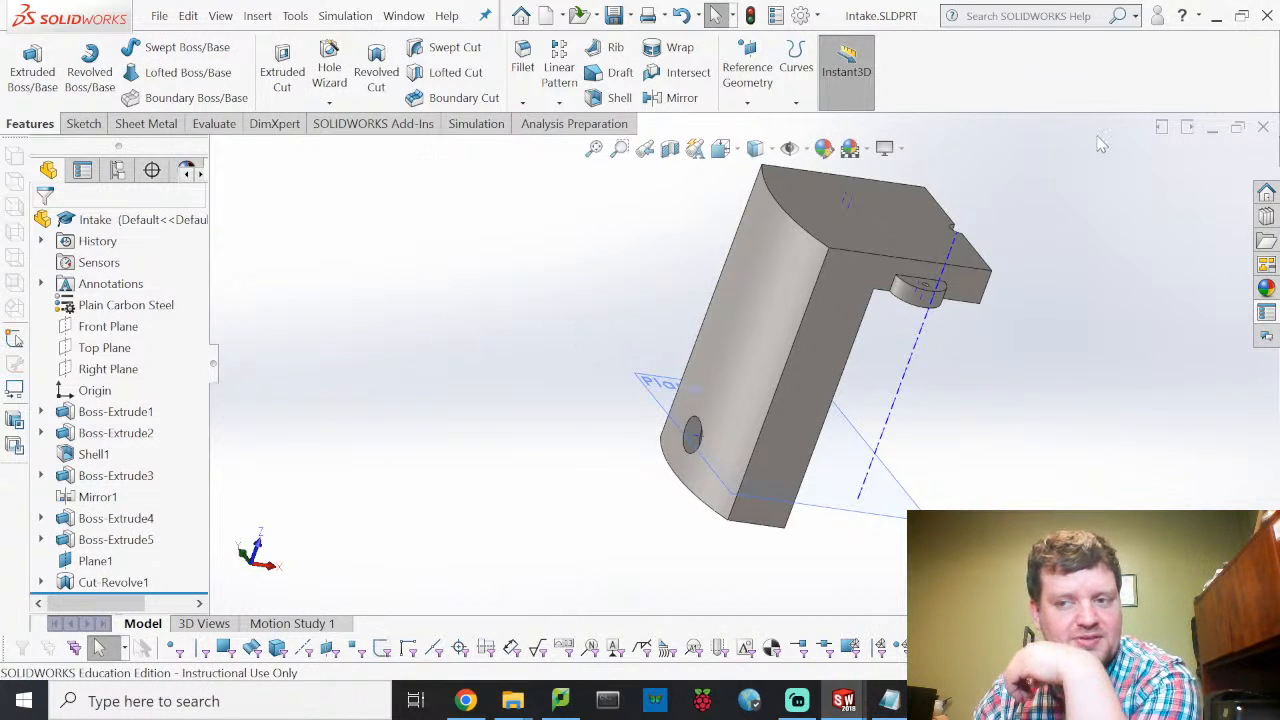
scroll(660, 270, "down", 3)
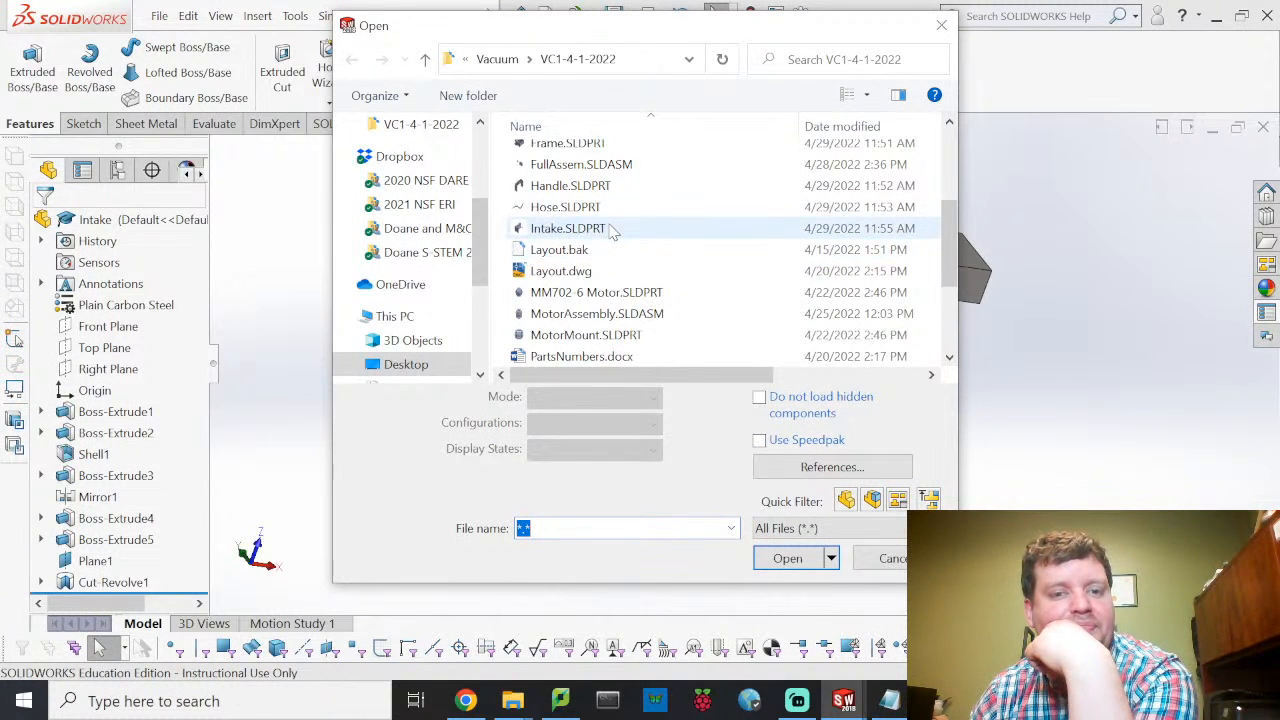
scroll(630, 296, "down", 1)
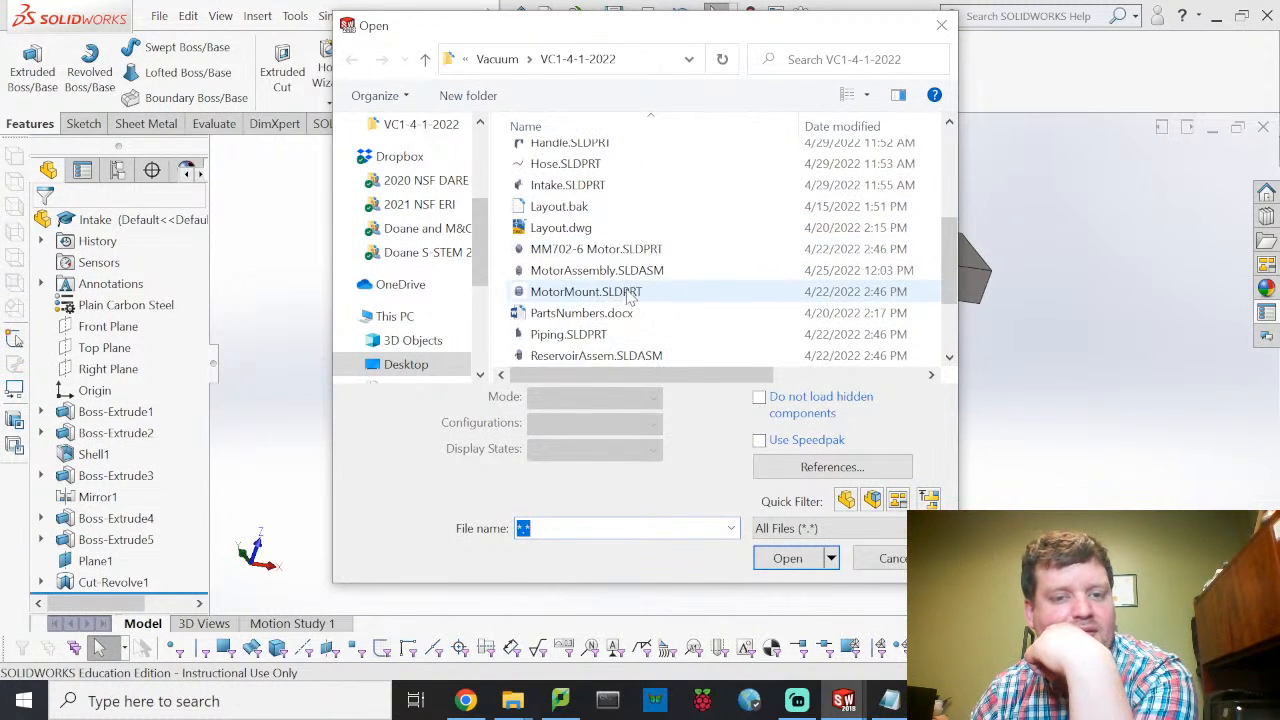
left_click(615, 250)
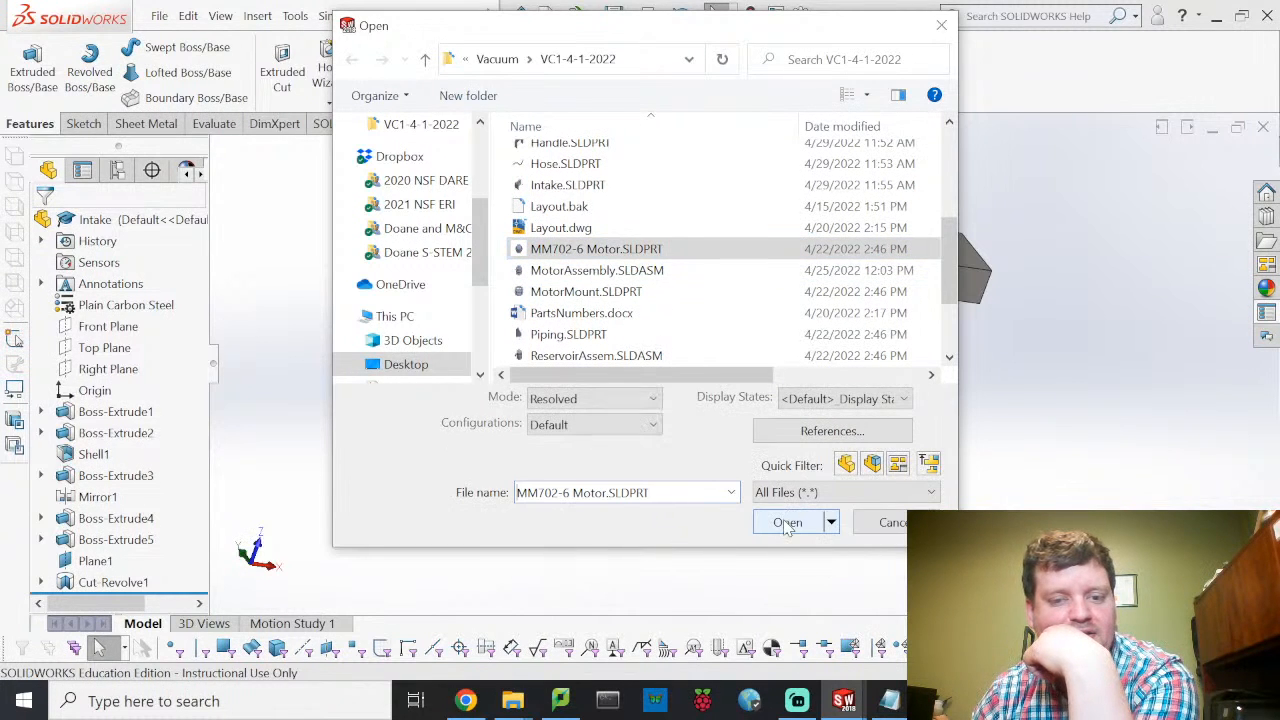
left_click(787, 524)
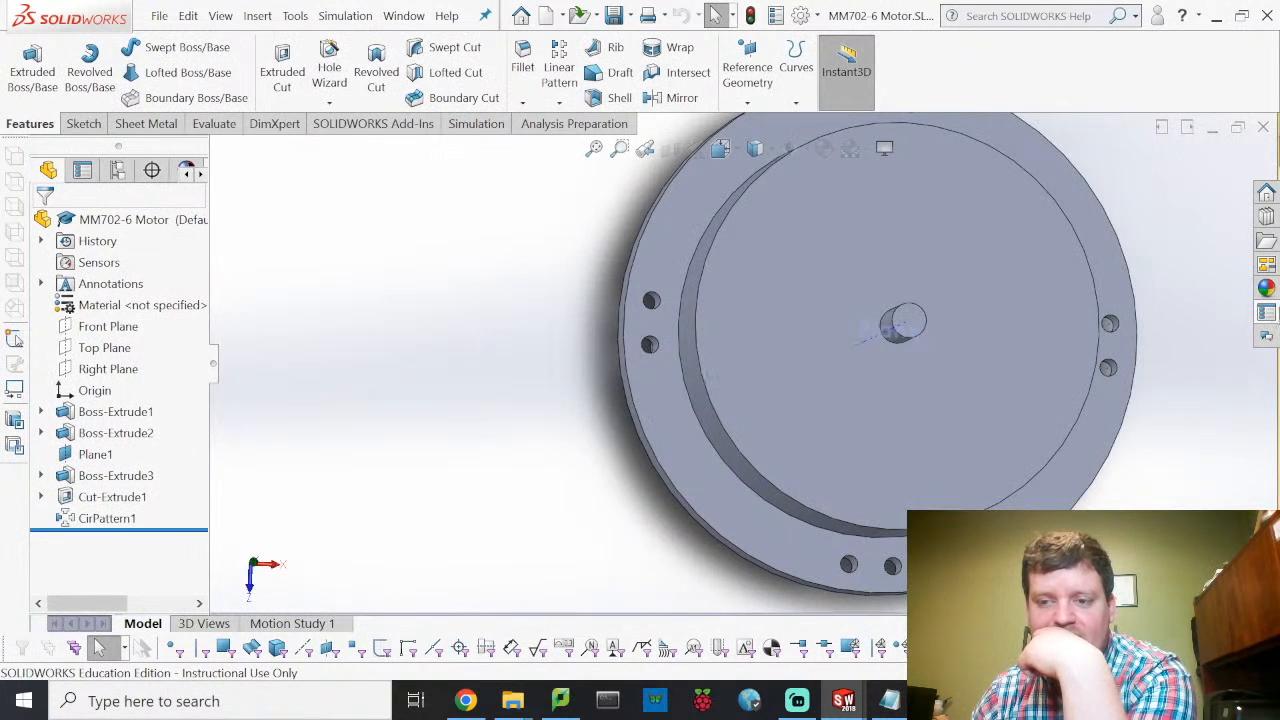
Step: Enter part number M0001 in the motor's custom properties
left_click(1266, 312)
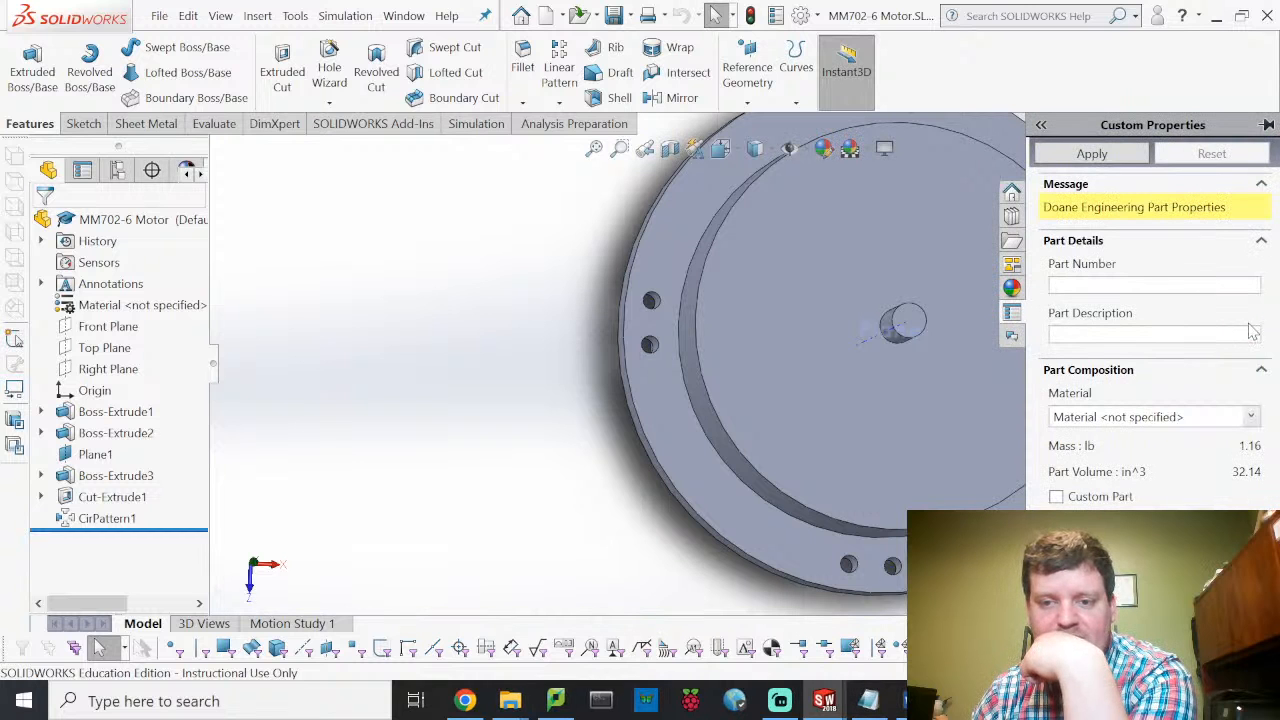
left_click(1166, 280)
type("M0001")
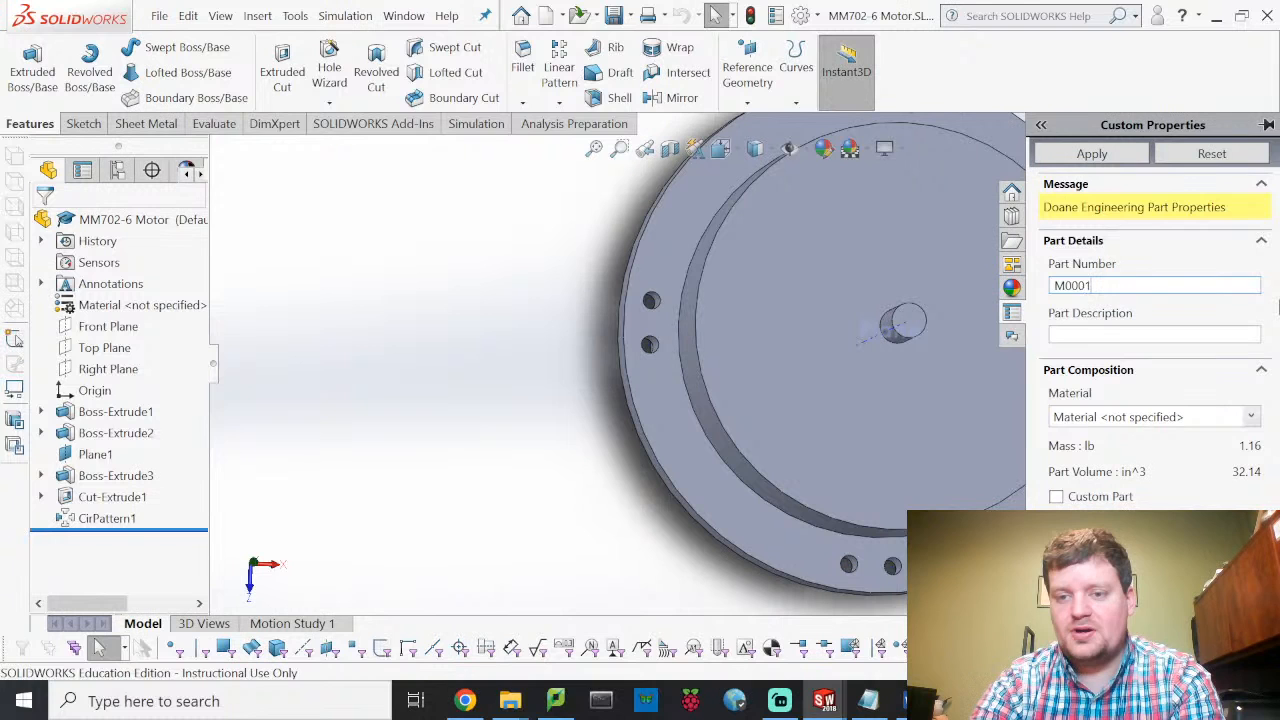
key("Tab")
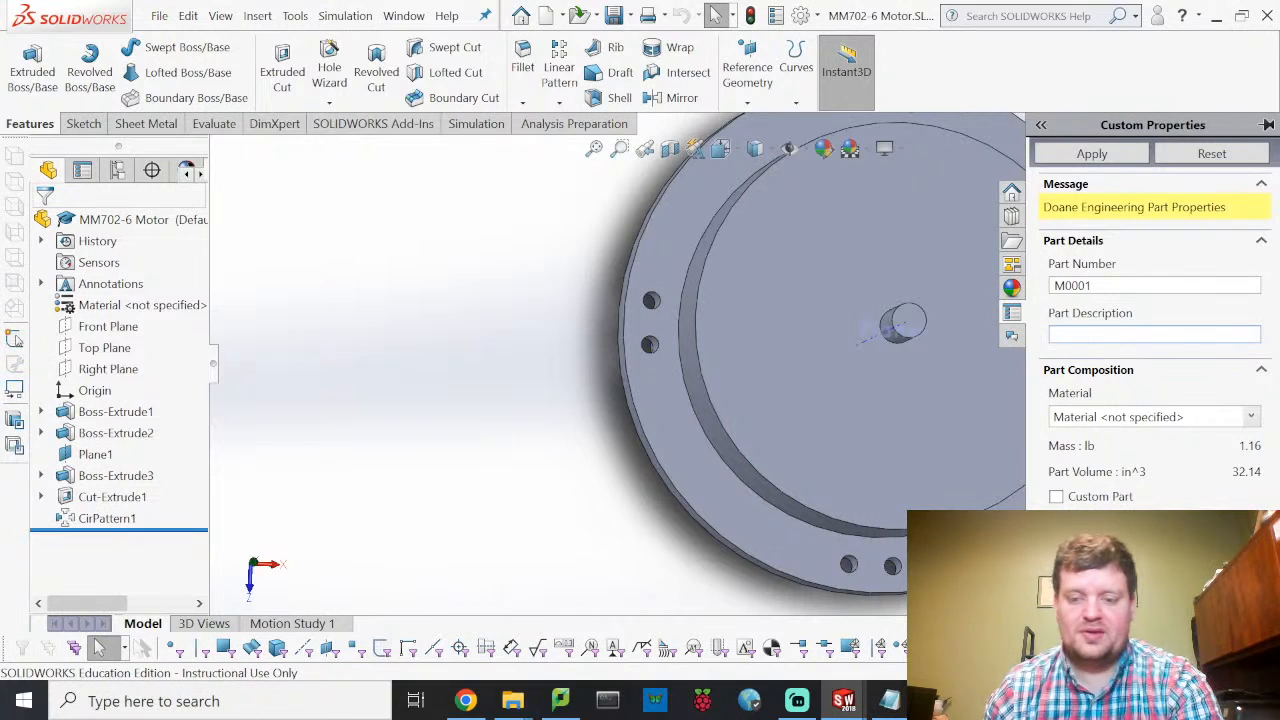
Step: Switch to PartsNumbers.docx in Word to examine the Motor Specs product title, close the Grainger browser window and return to the motor part
left_click(889, 700)
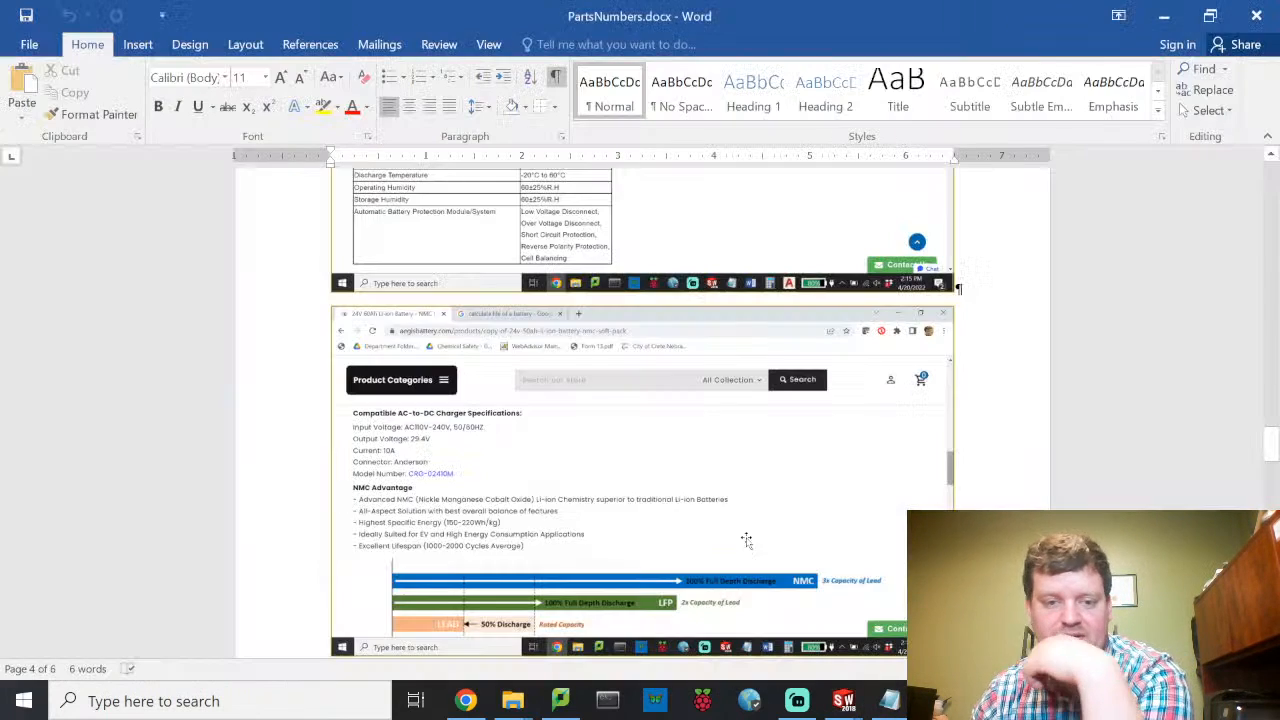
scroll(746, 540, "up", 15)
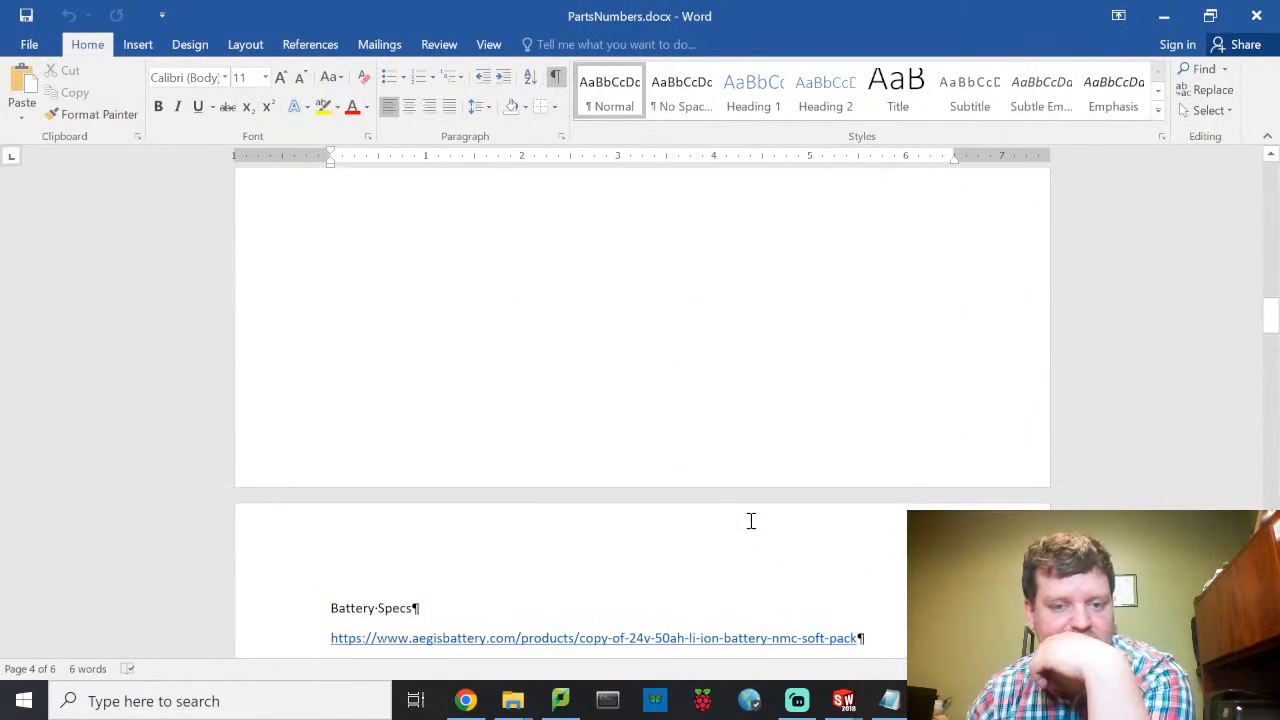
scroll(751, 521, "up", 15)
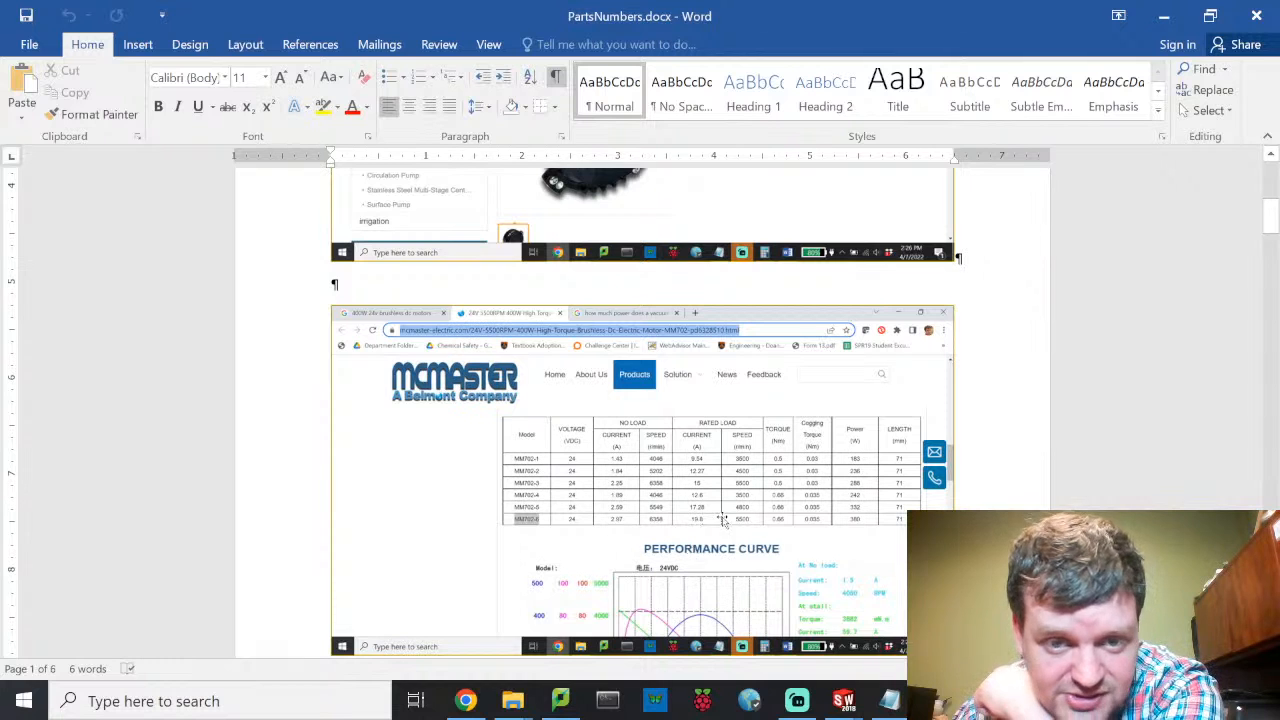
scroll(742, 503, "up", 5)
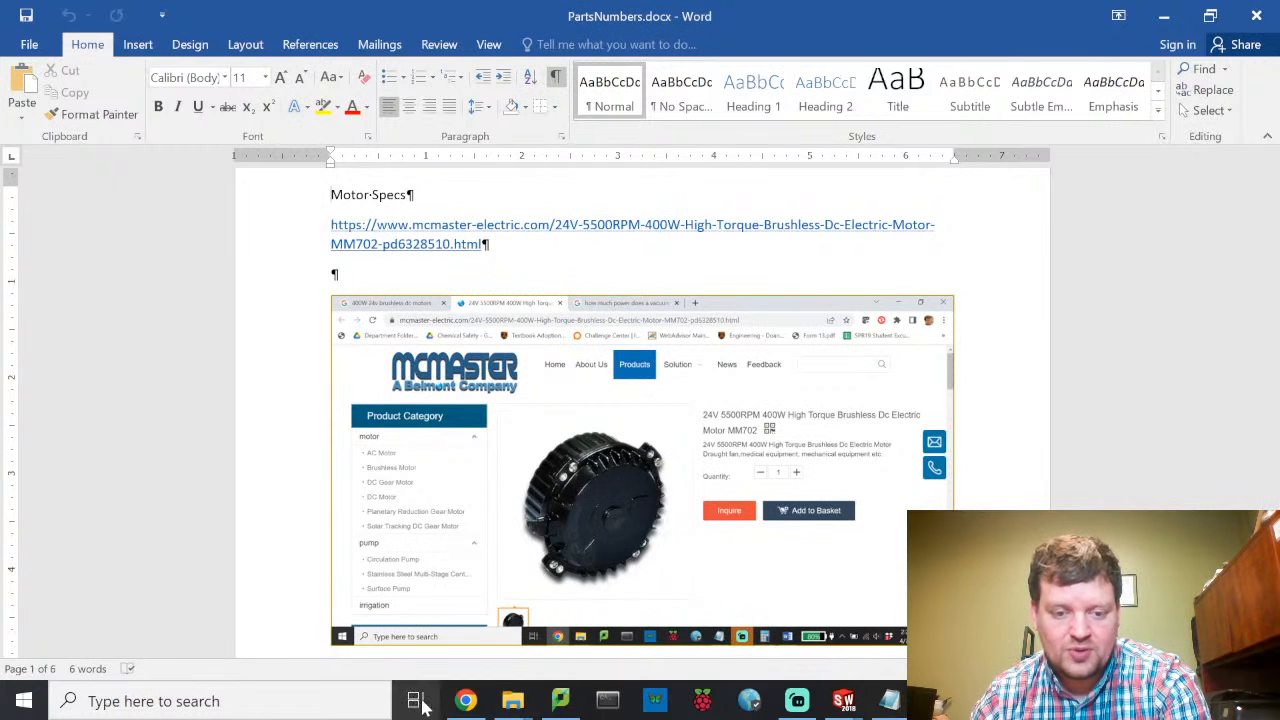
mouse_move(462, 703)
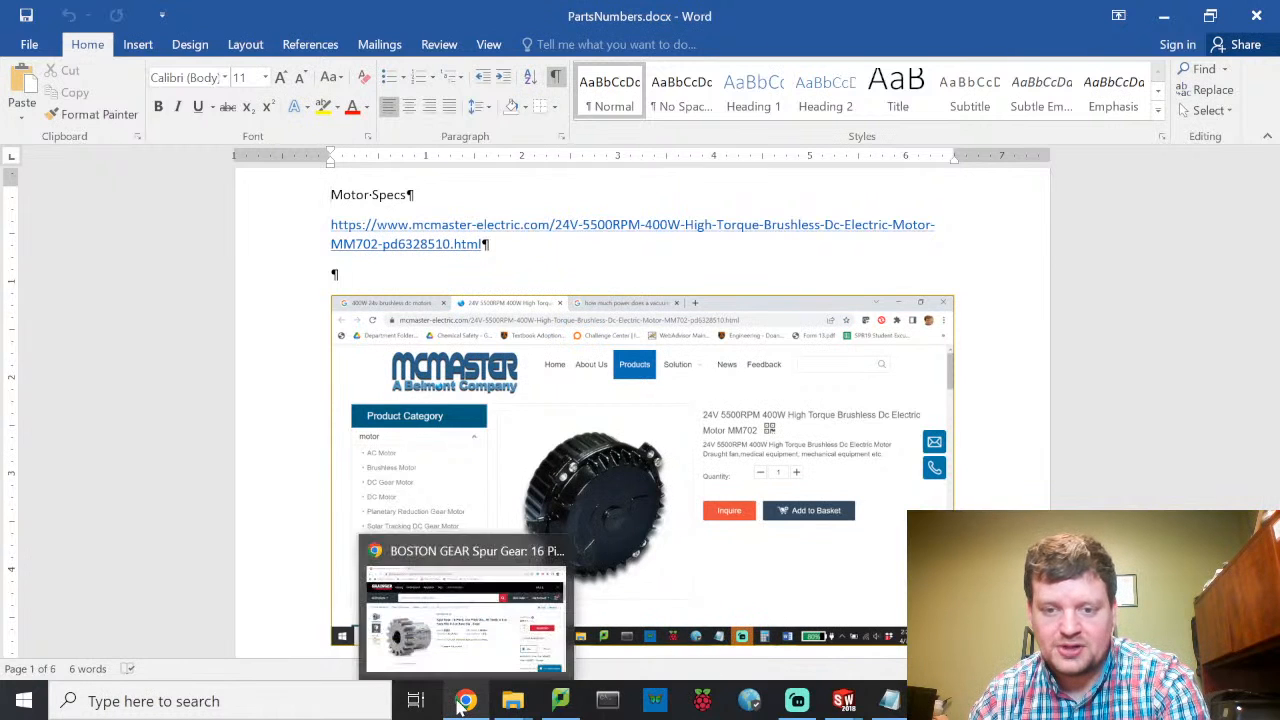
left_click(480, 630)
mouse_move(466, 700)
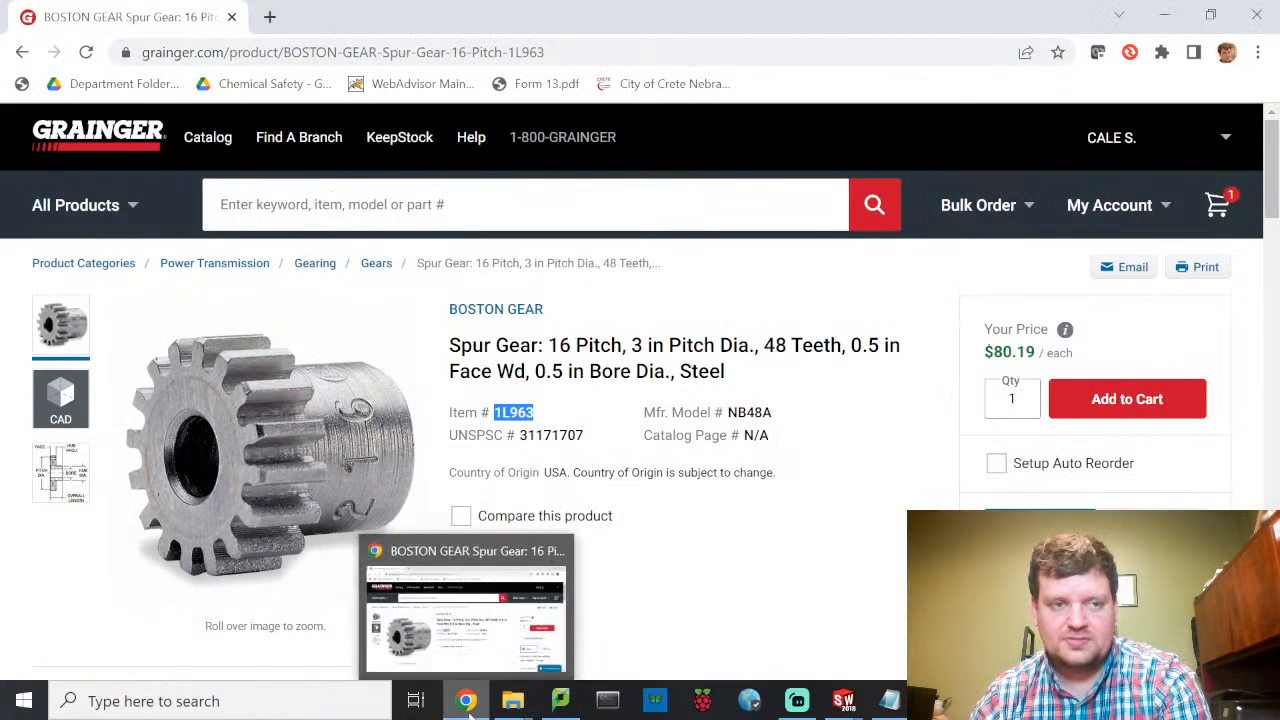
left_click(1270, 8)
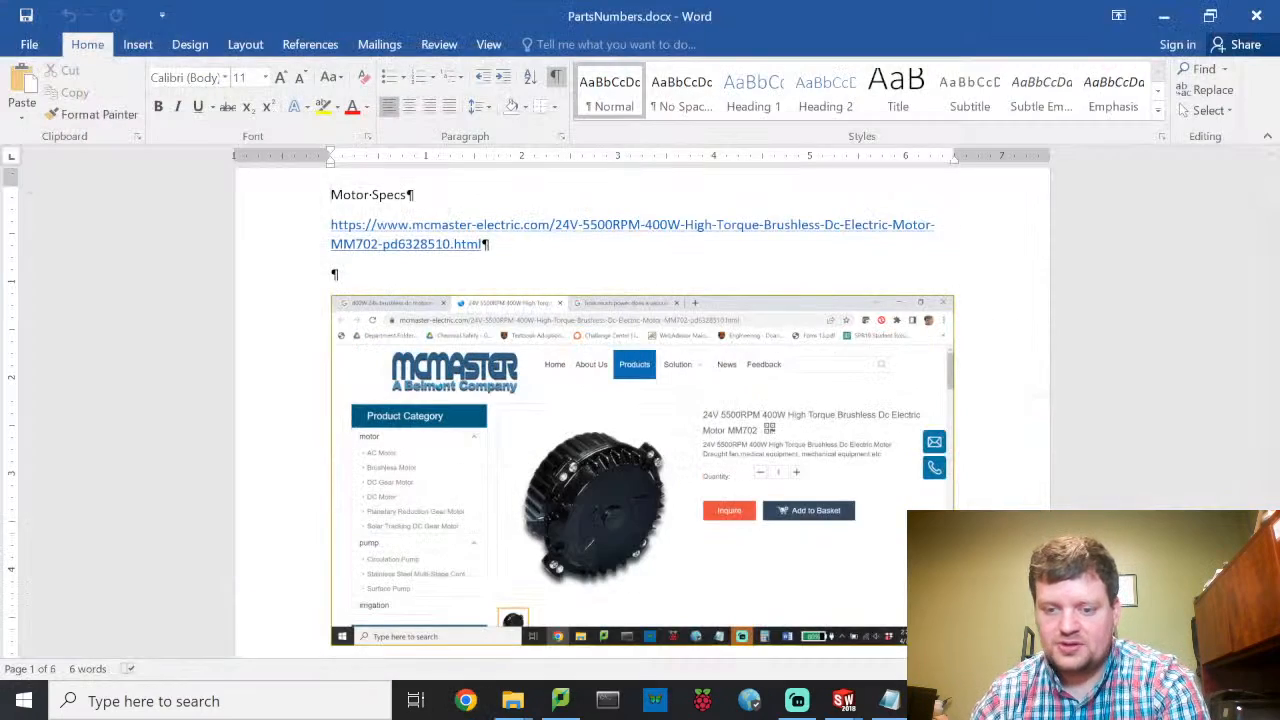
left_click(1260, 12)
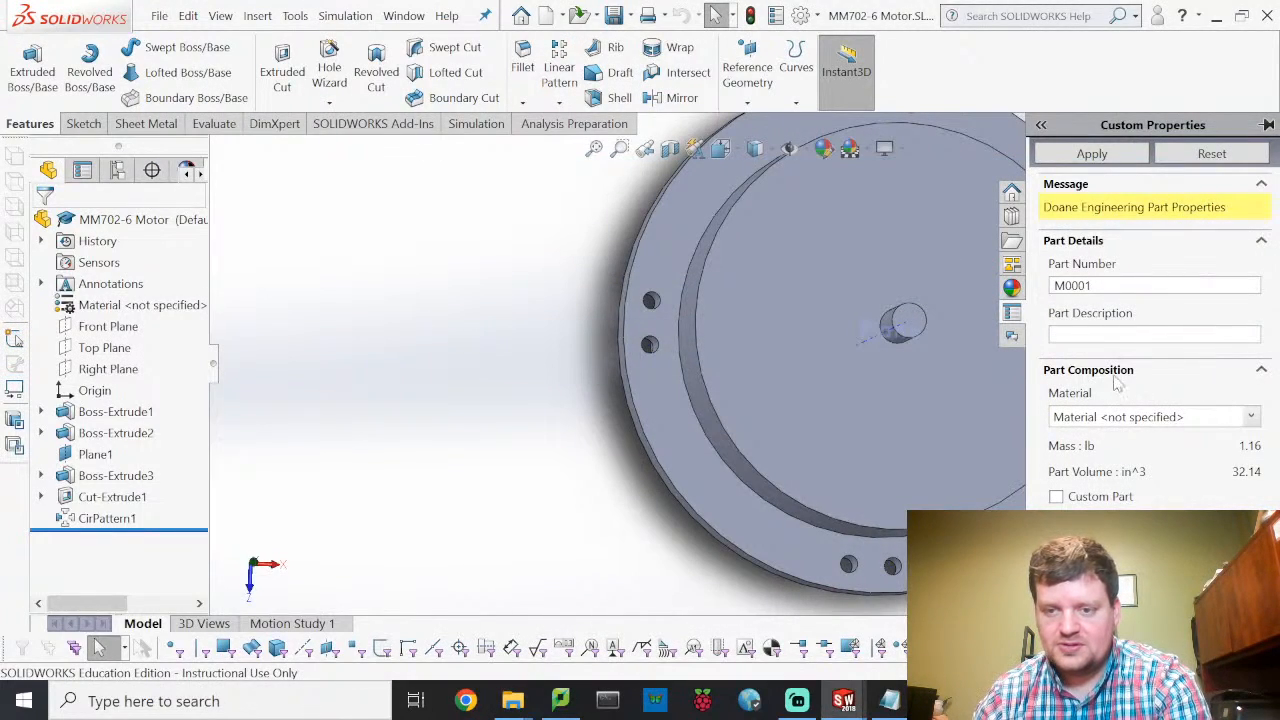
Step: Enter the description "24V 5500 RPM High-Torque Brushless DC Motor" in the motor's custom properties
left_click(1140, 338)
type("24")
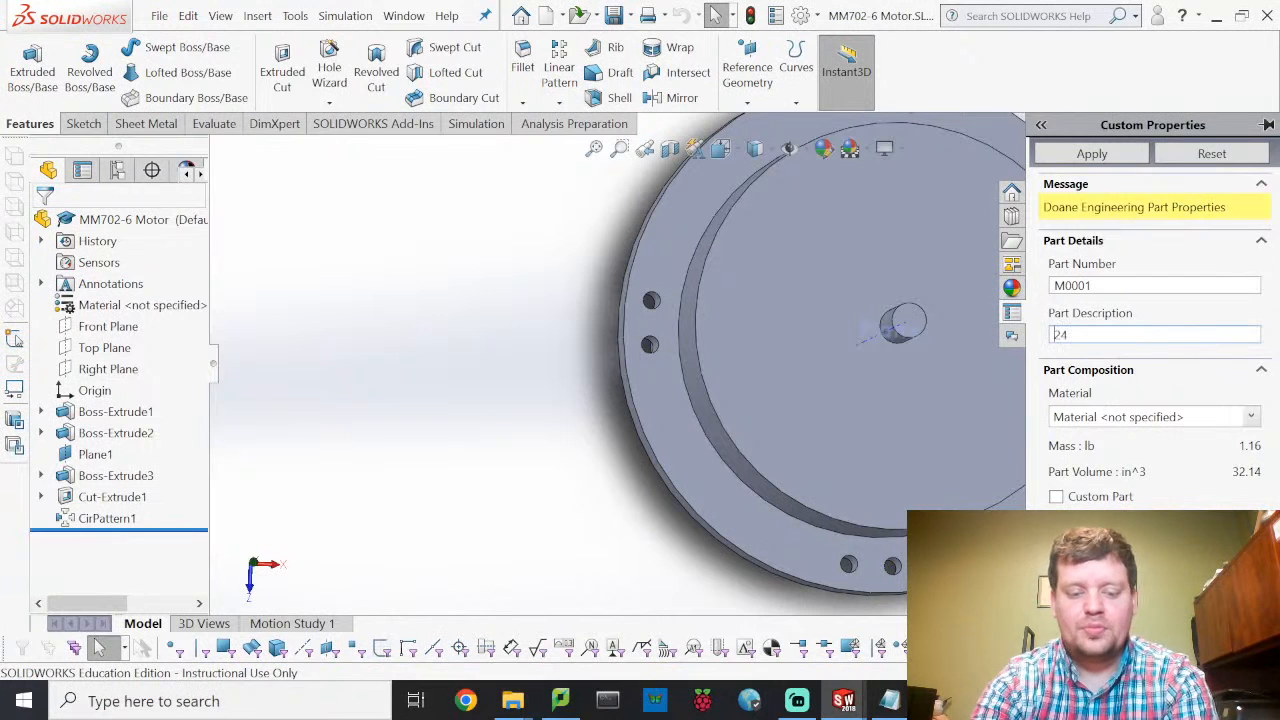
type("V 55")
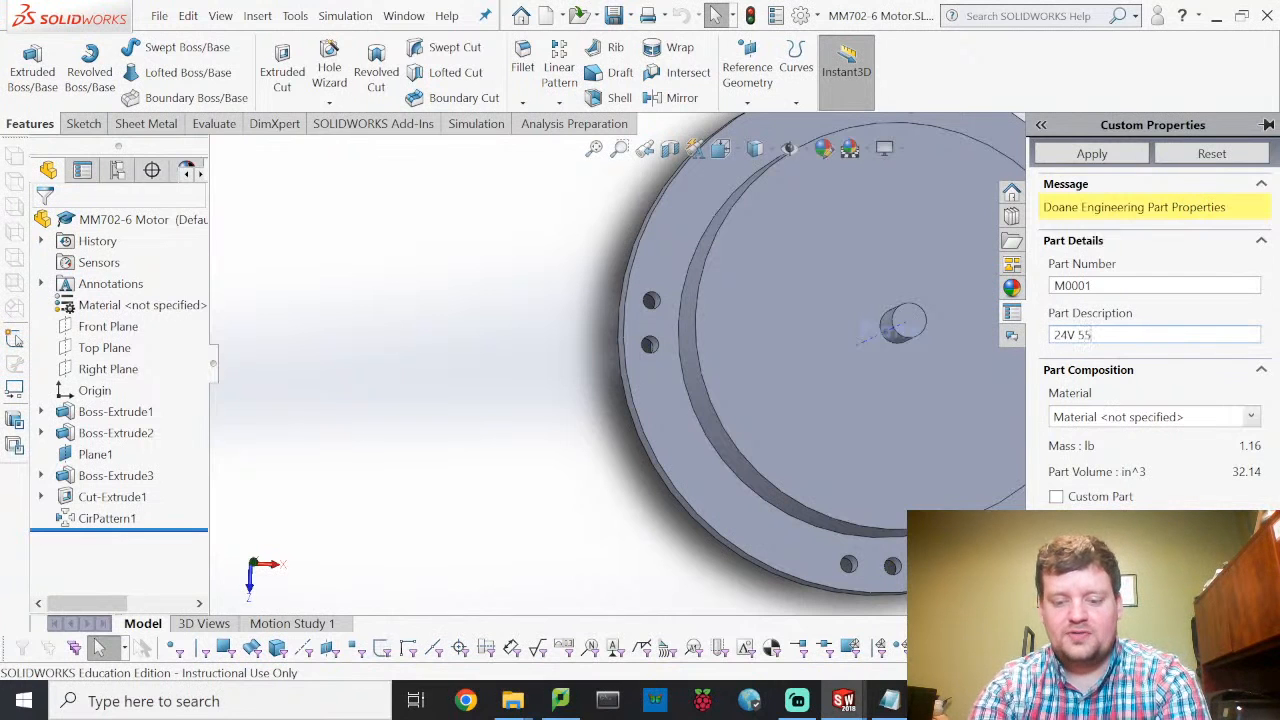
type("00 RPM")
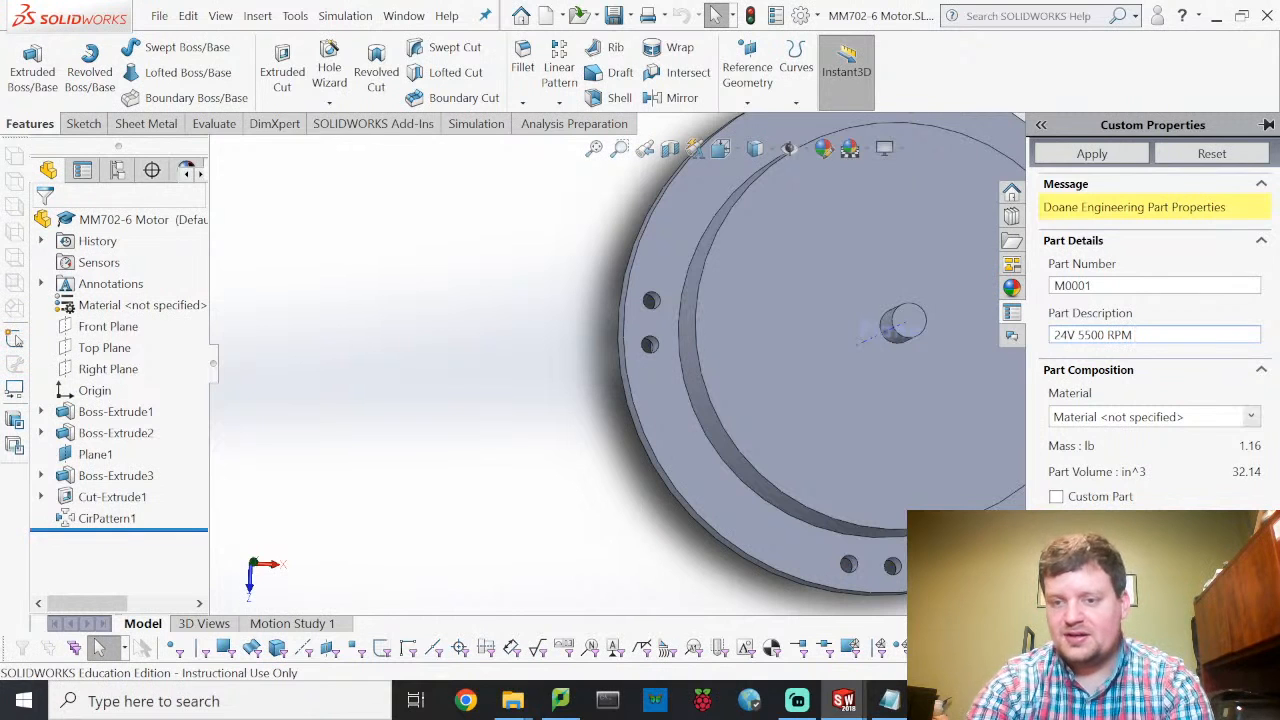
type(" High-Tor")
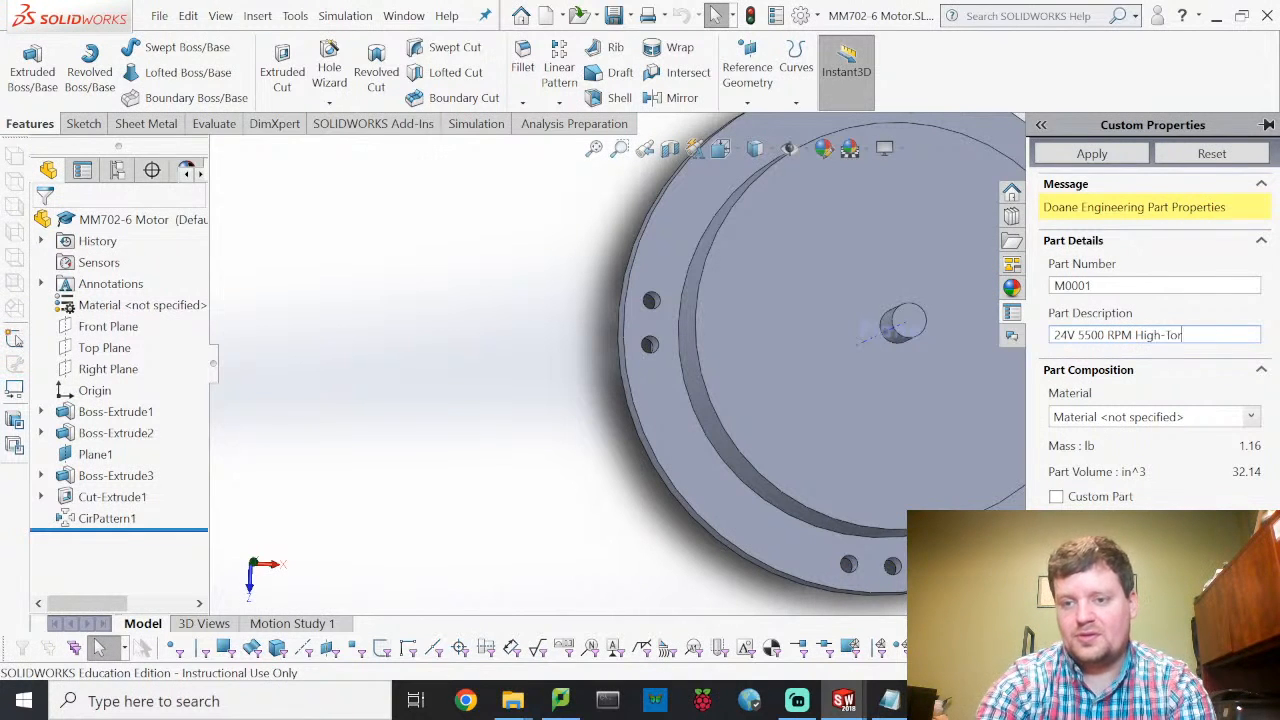
type("que Brushl")
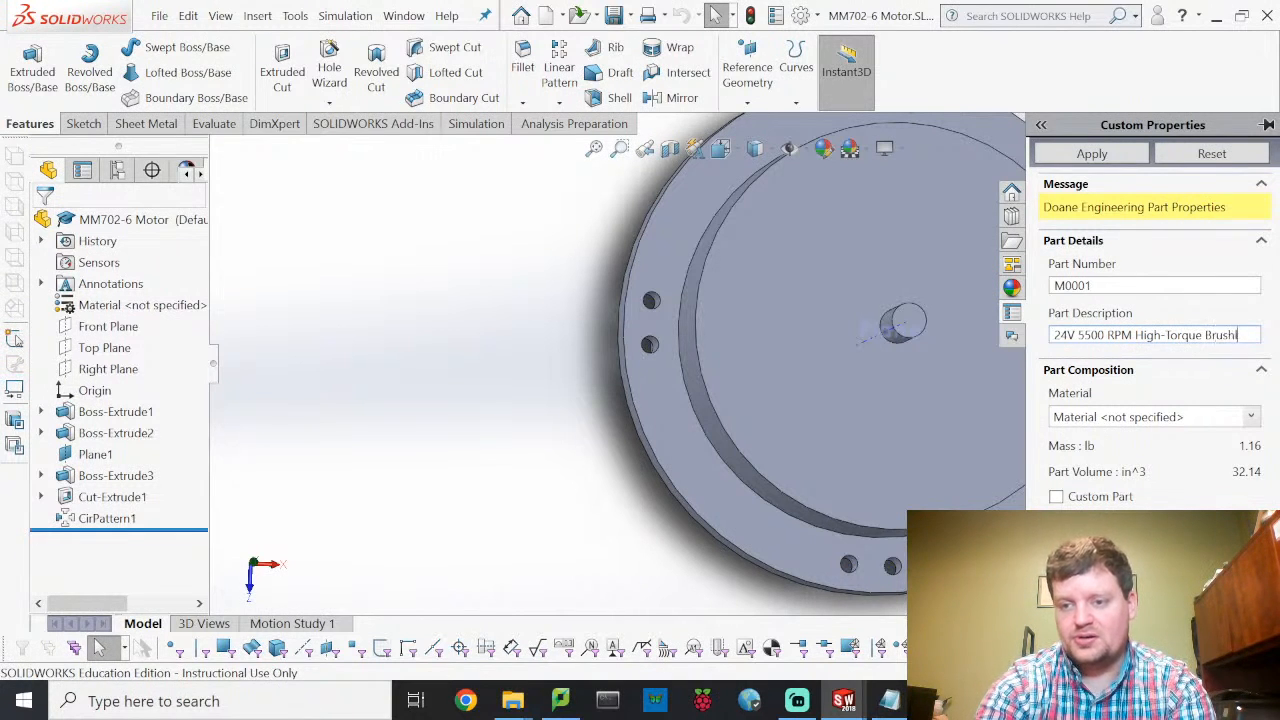
type("ess DC Motor")
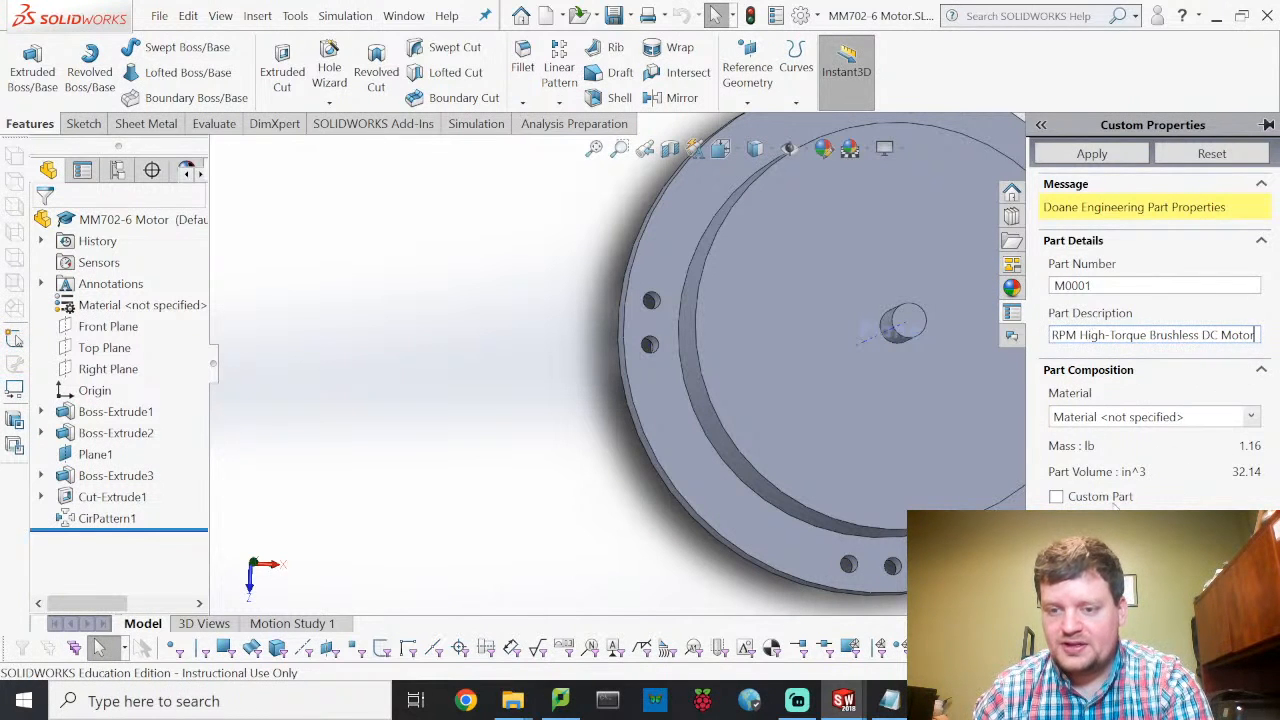
Step: Assign Plain Carbon Steel as the motor's material, saving the pending property changes
left_click(1251, 417)
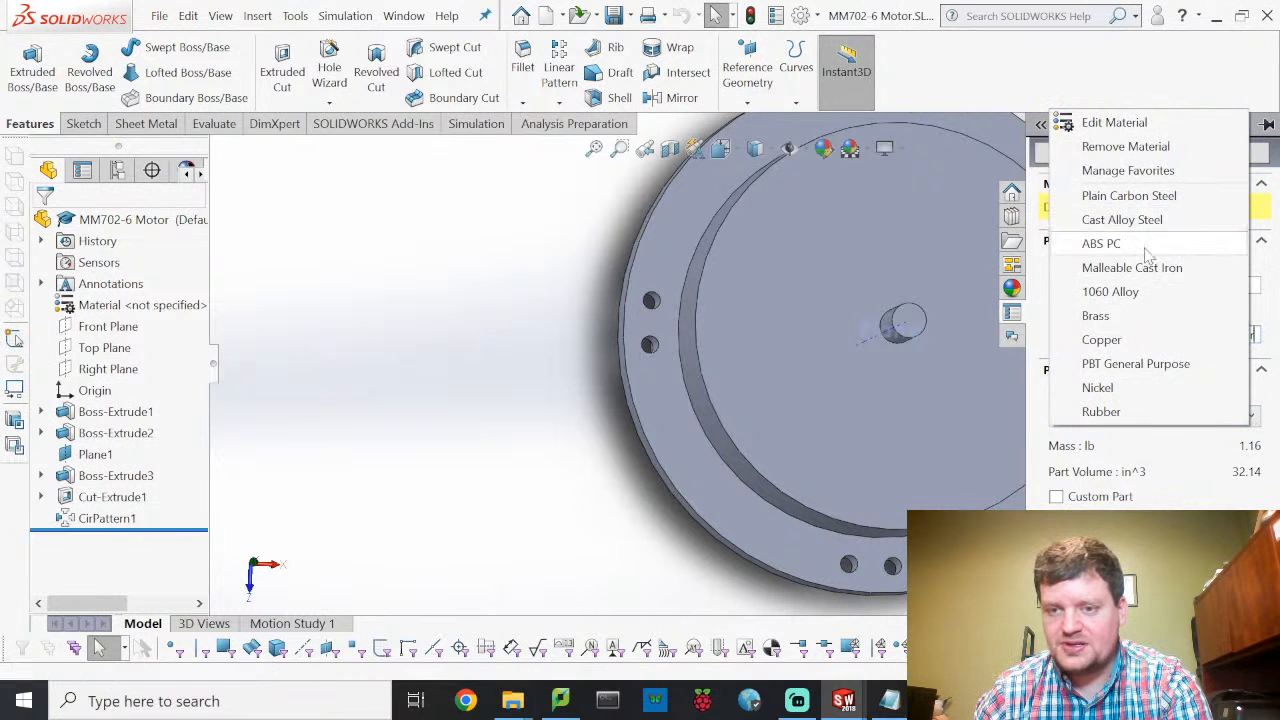
left_click(1160, 194)
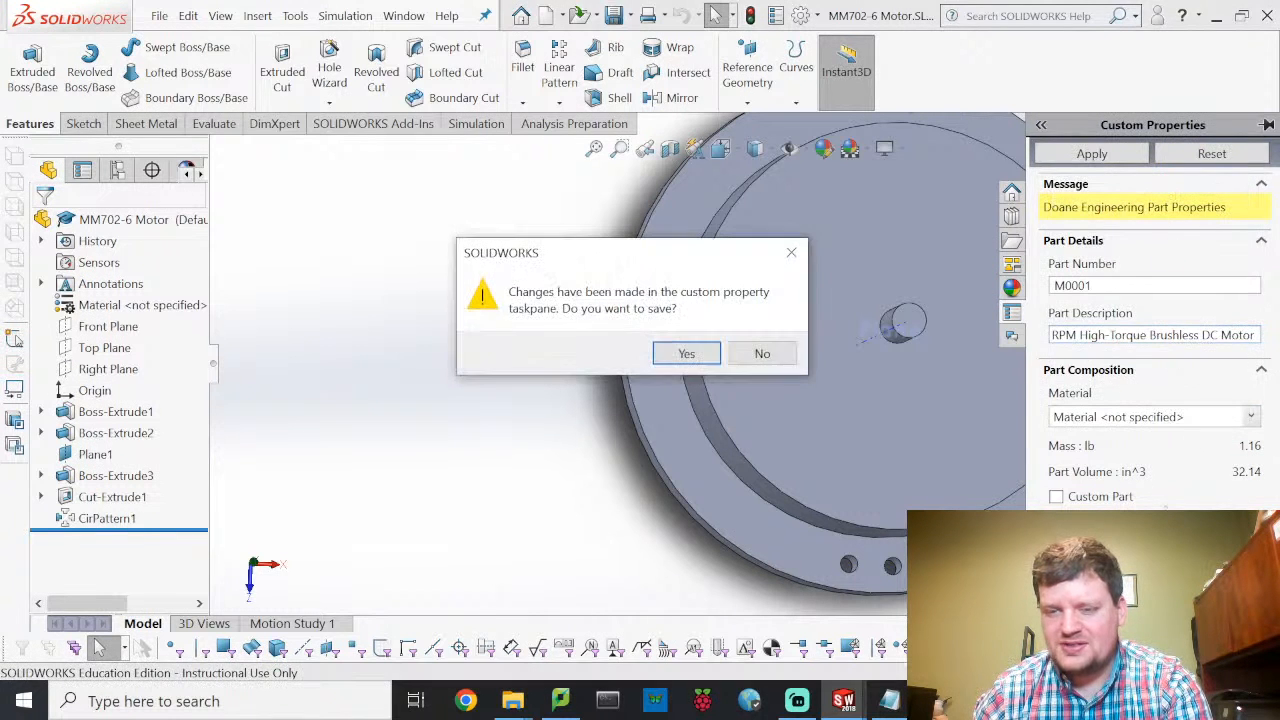
left_click(686, 353)
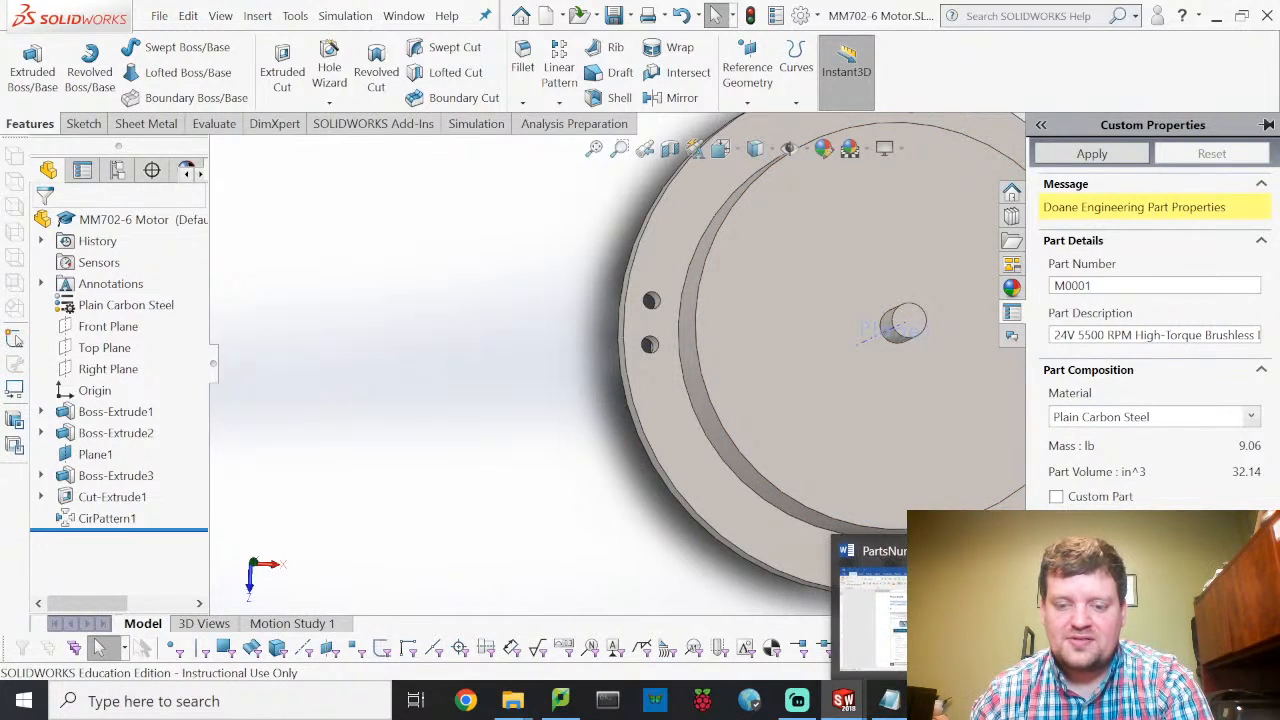
Step: Switch to Word to review the motor's supplier page and model table in PartsNumbers.docx, closing the empty browser window
left_click(937, 700)
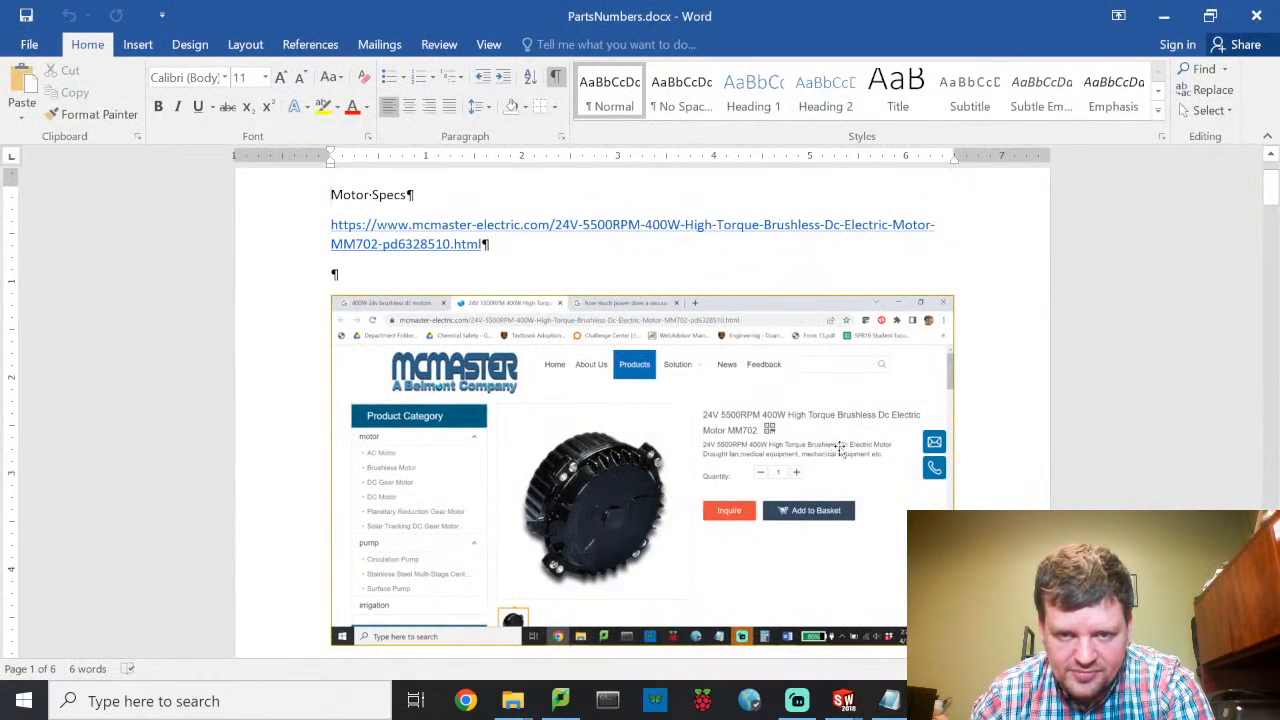
scroll(840, 449, "down", 10)
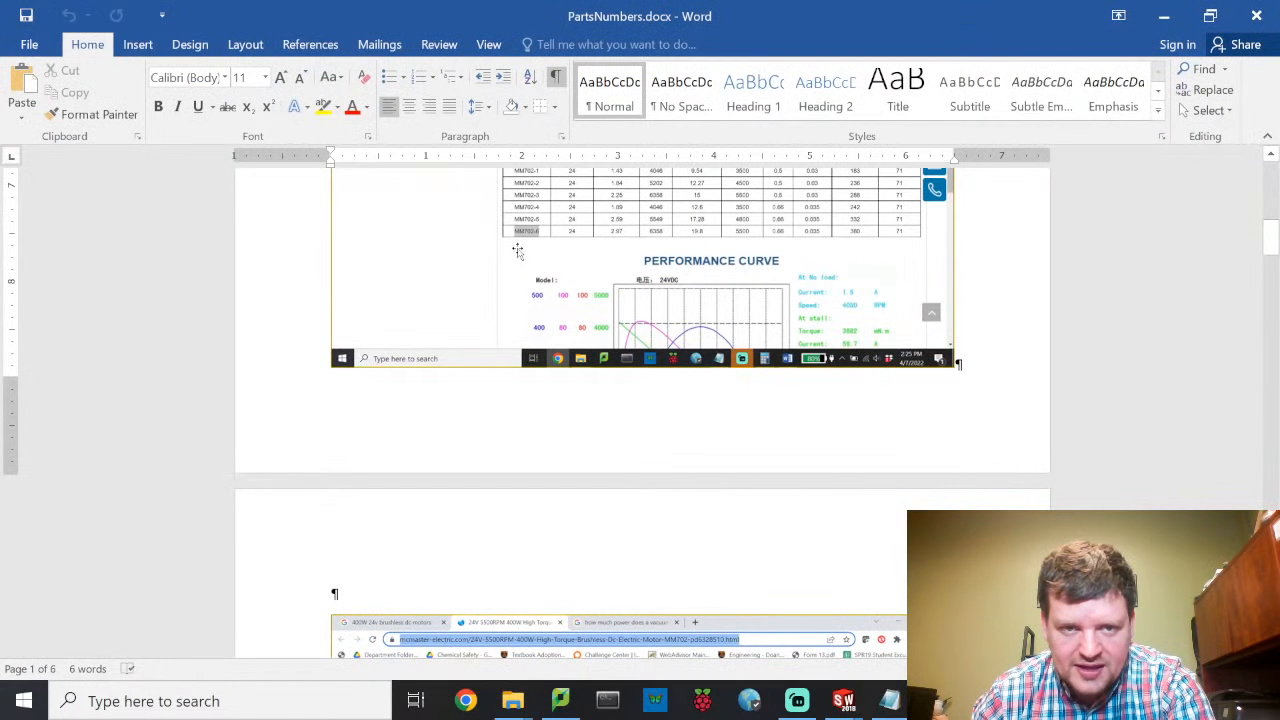
scroll(834, 555, "up", 4)
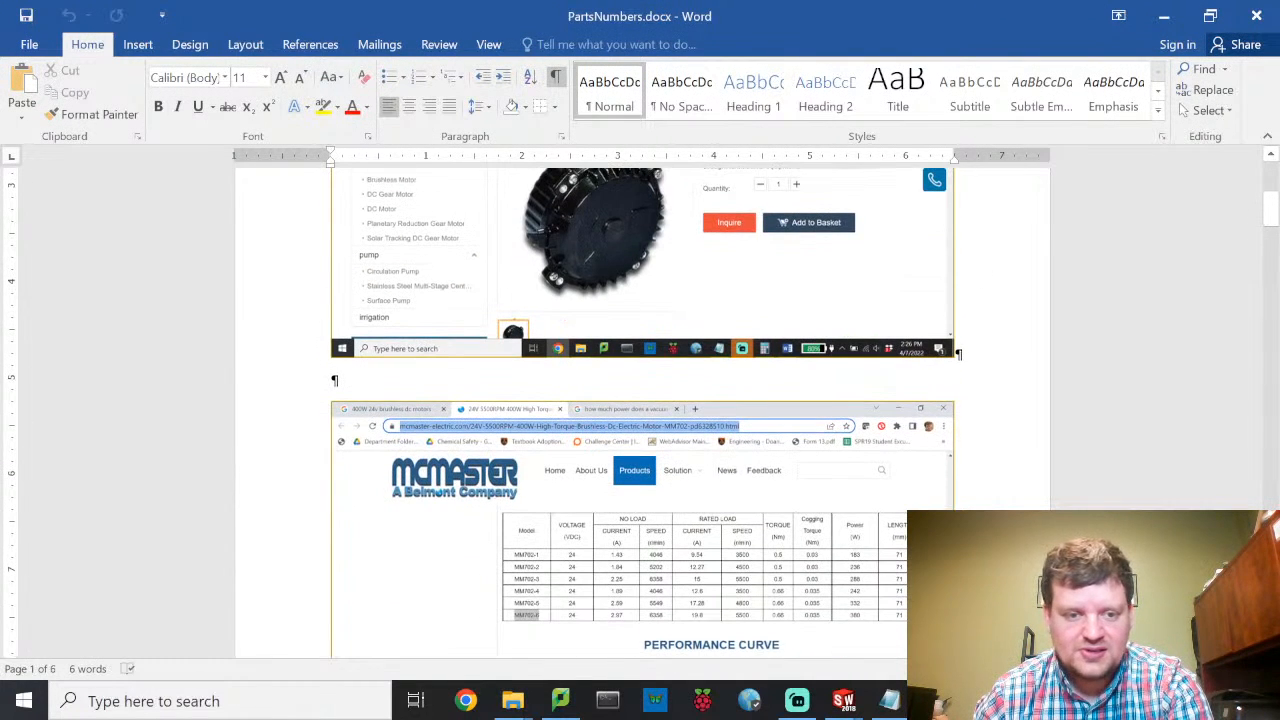
scroll(750, 537, "up", 5)
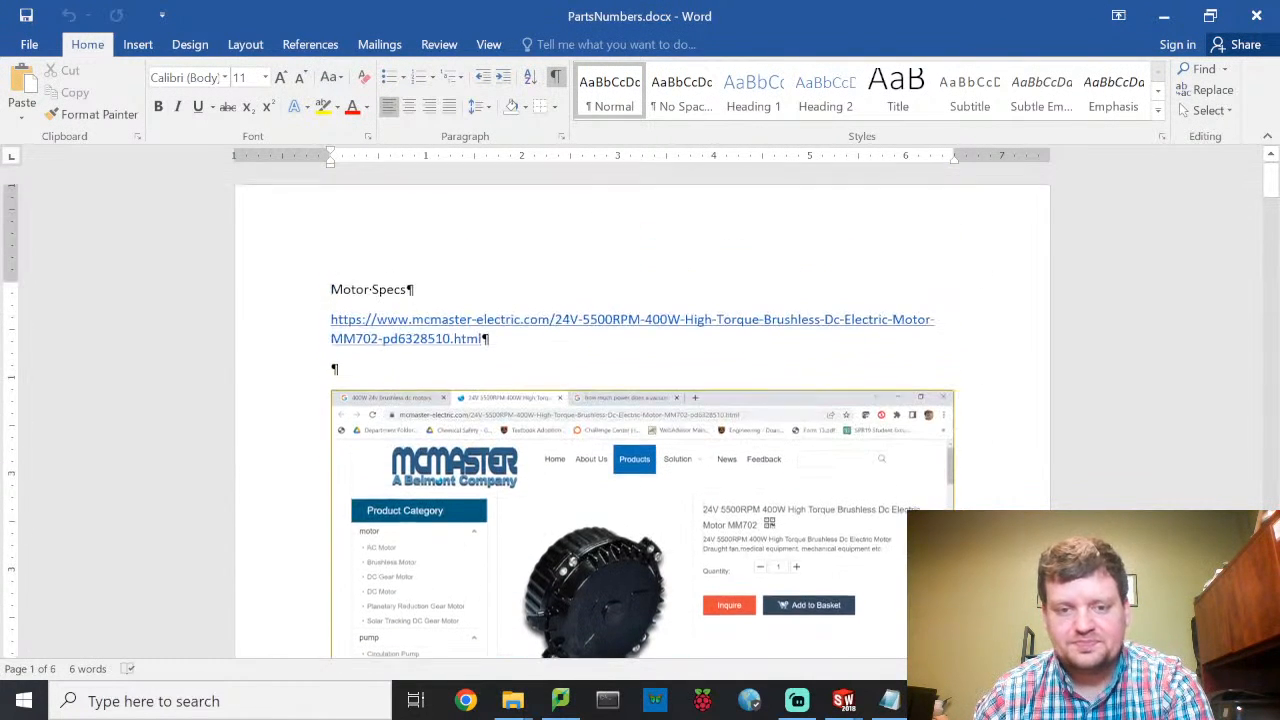
left_click(466, 701)
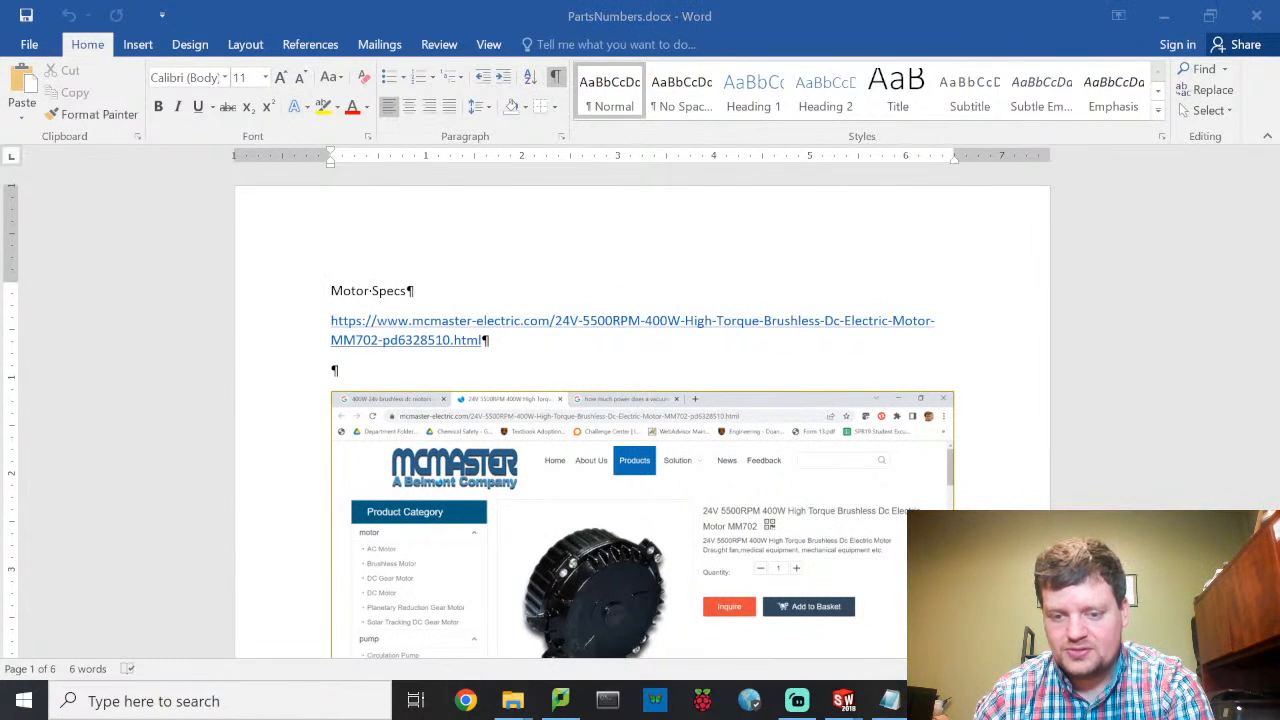
left_click(847, 700)
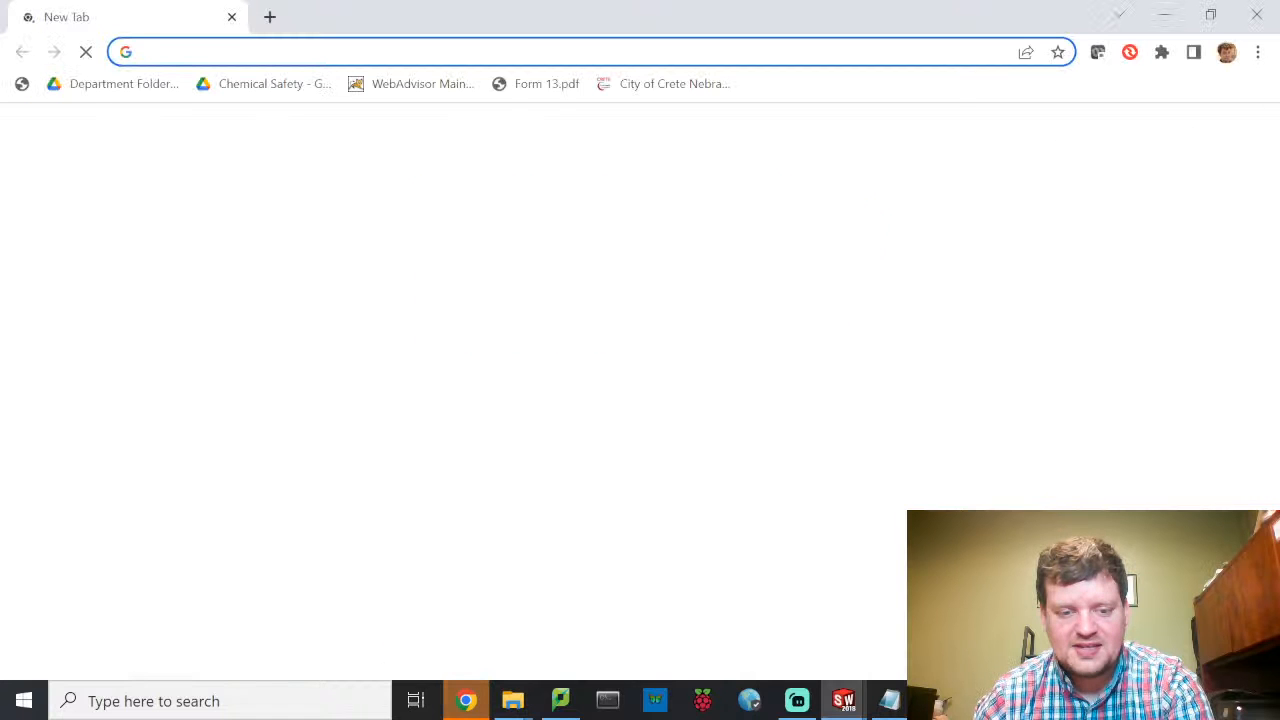
left_click(1268, 12)
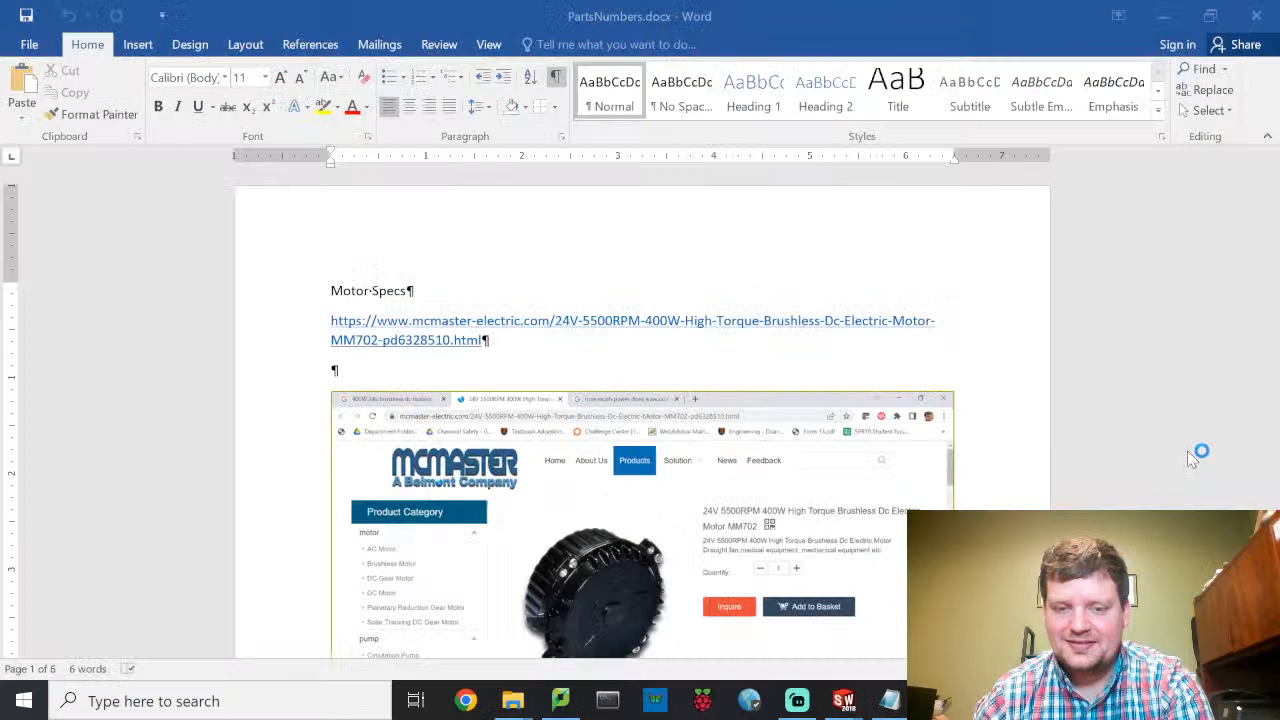
Step: Return to SOLIDWORKS and apply the motor's custom properties
key("alt+Tab")
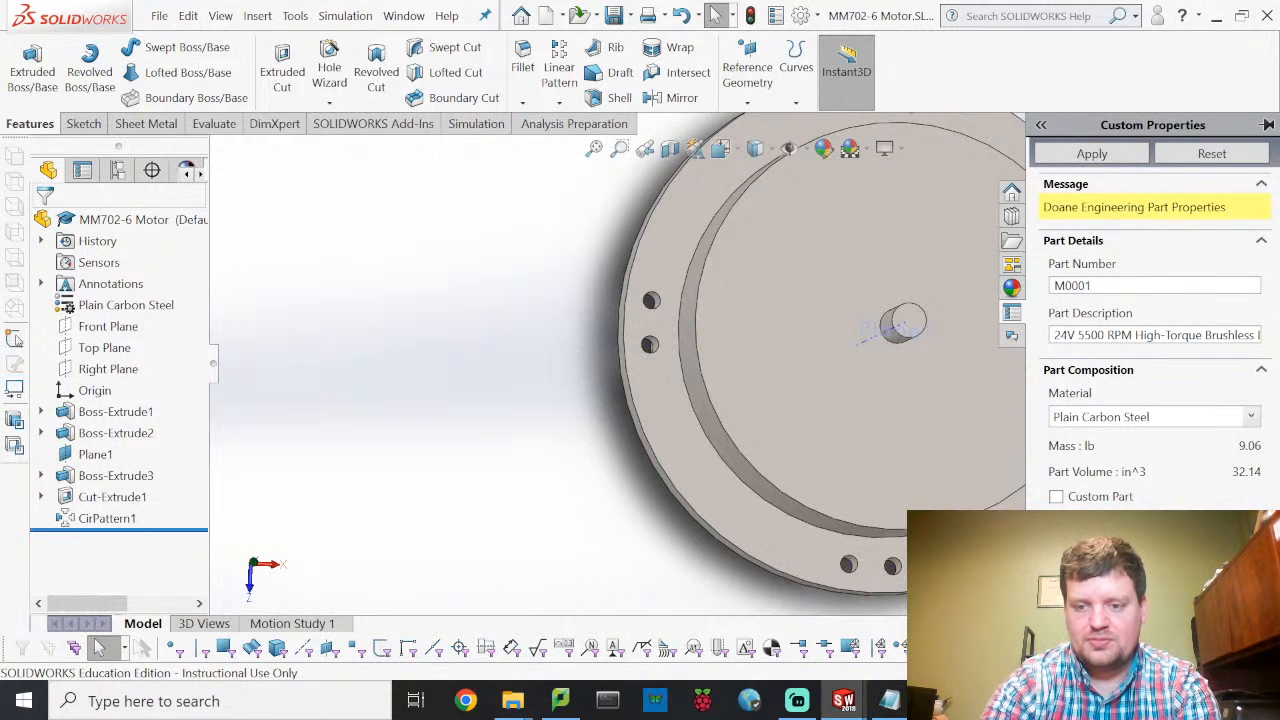
left_click(1100, 153)
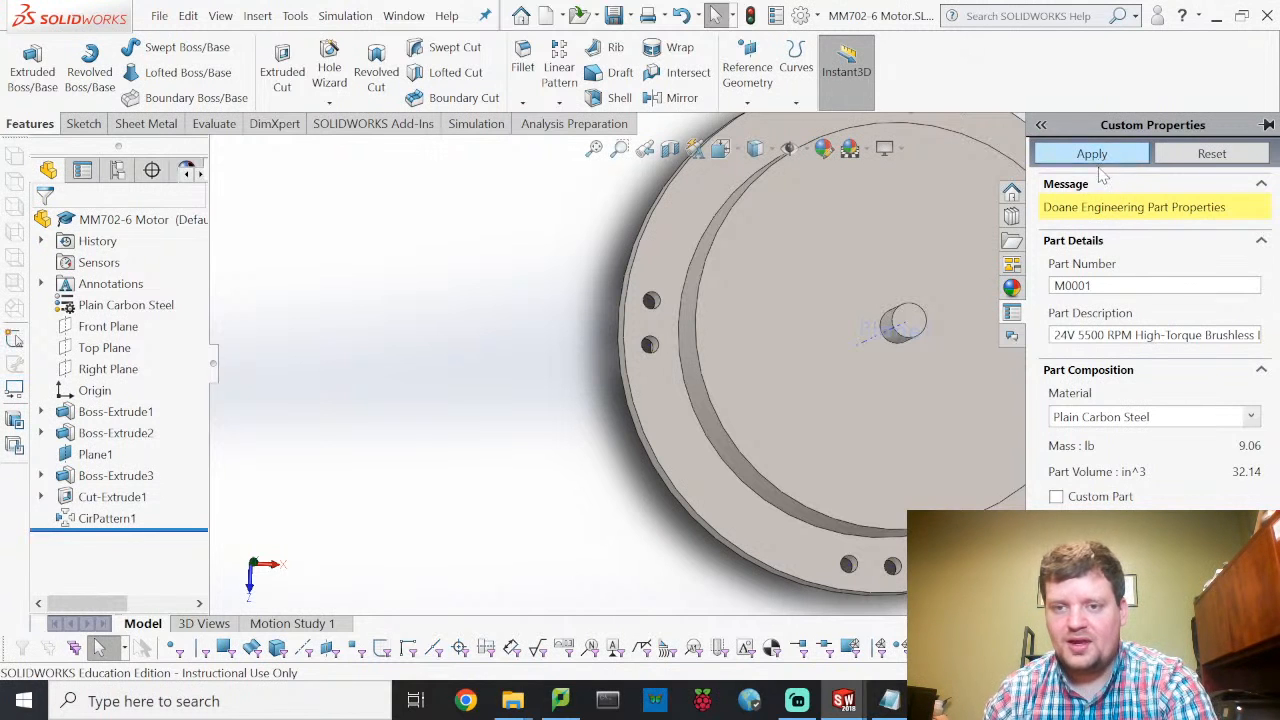
Step: Save the motor part and open MotorMount.SLDPRT from the VC1-4-1-2022 folder
left_click(158, 16)
left_click(222, 235)
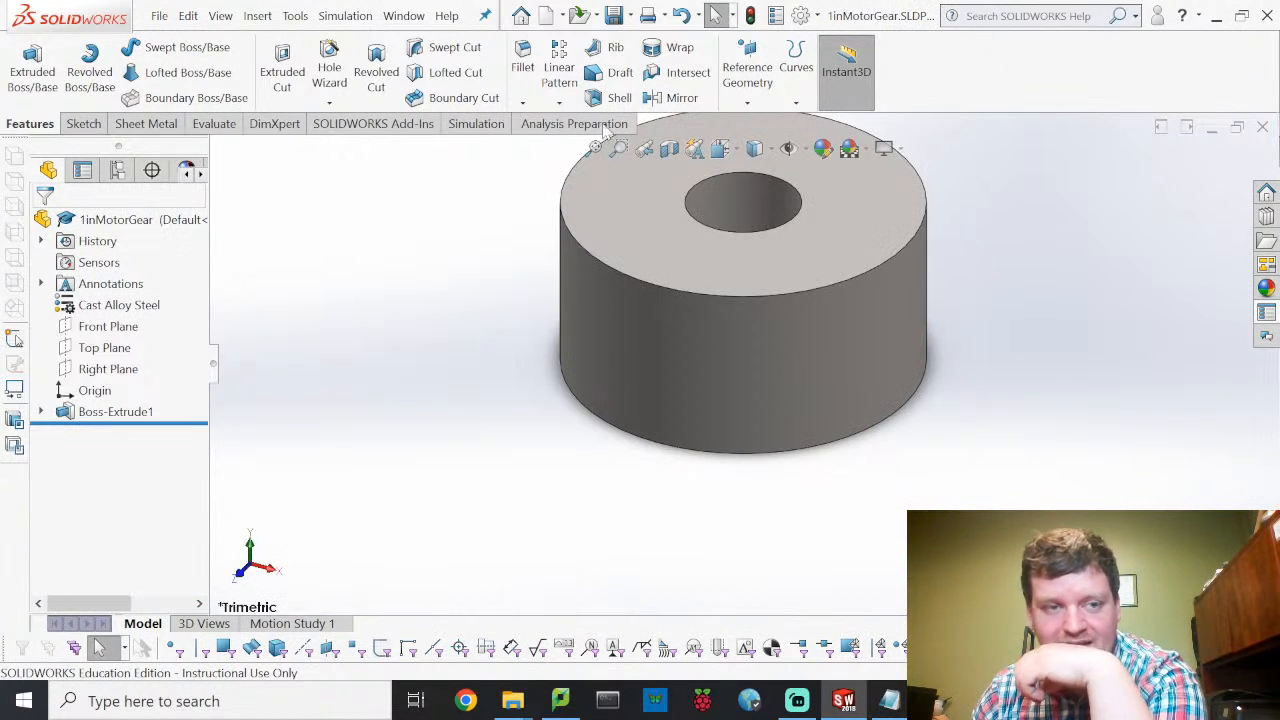
left_click(162, 17)
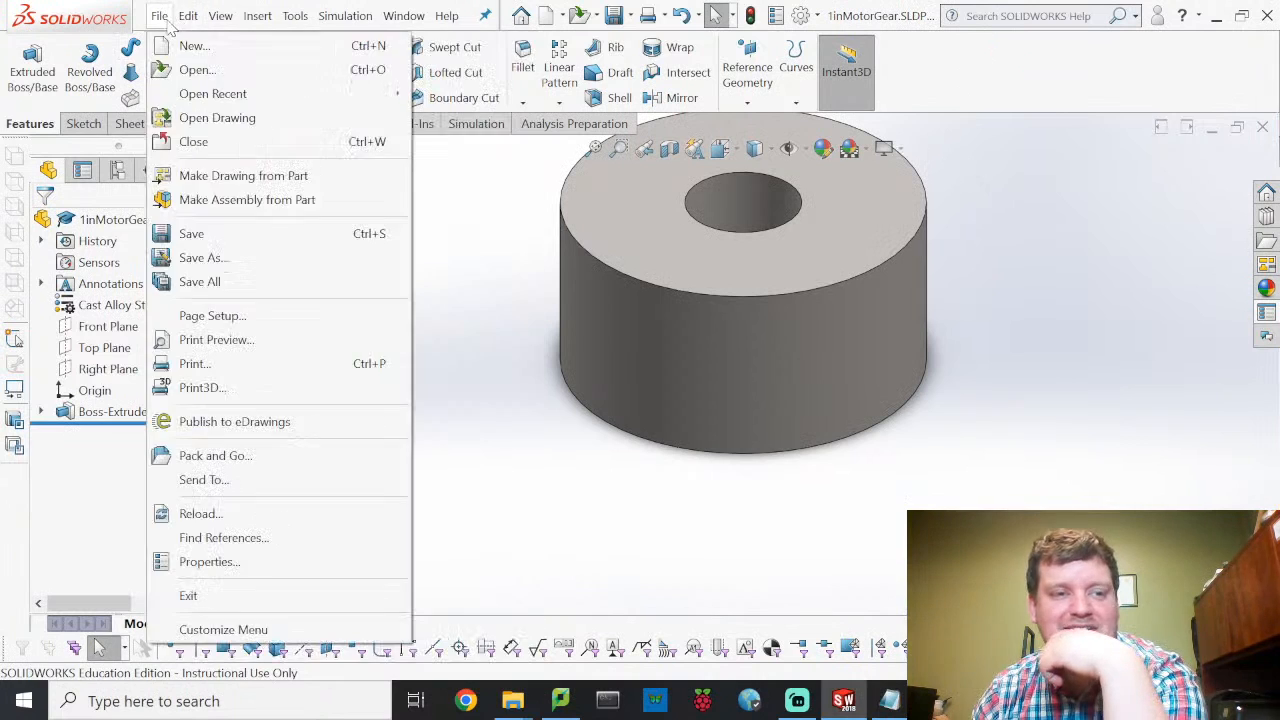
left_click(181, 76)
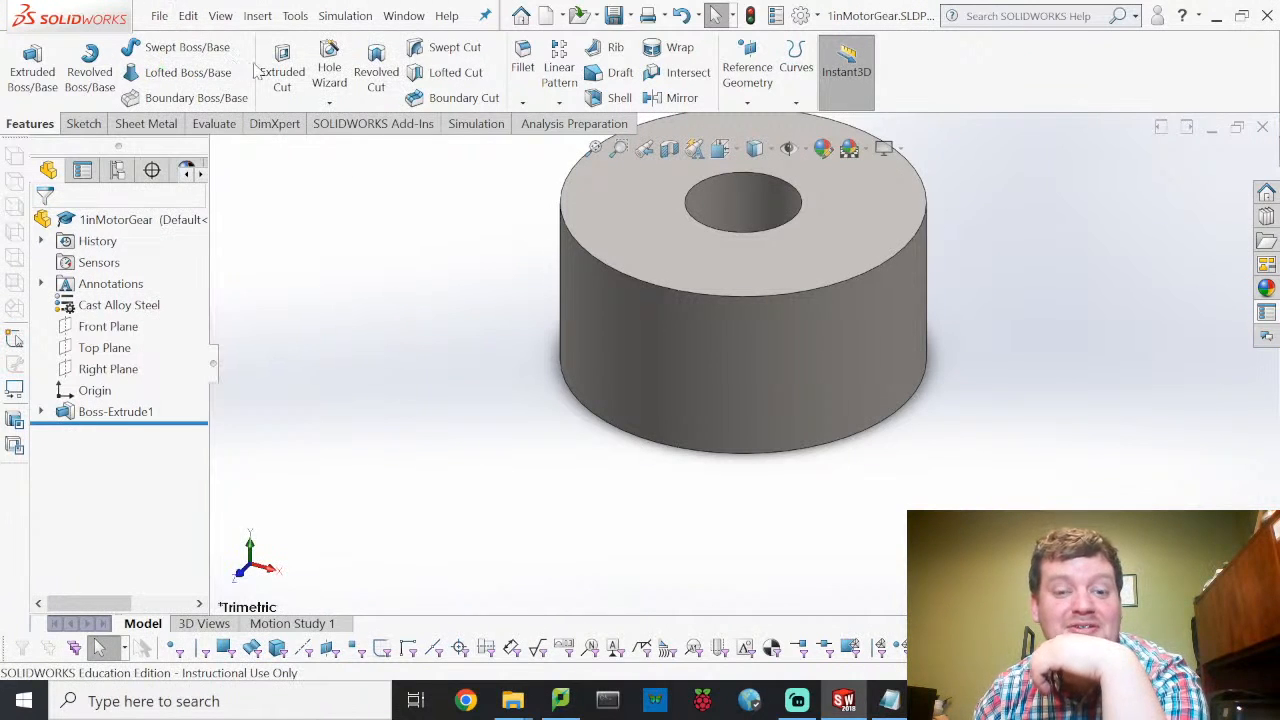
scroll(672, 257, "down", 6)
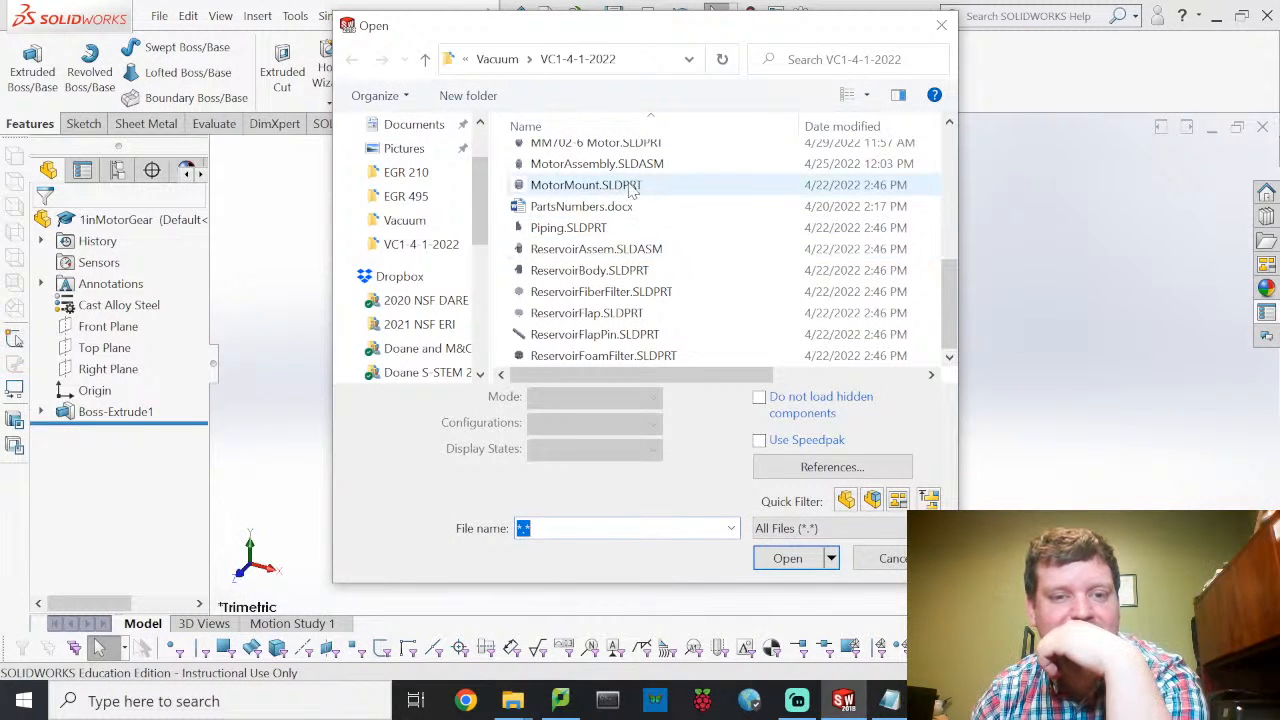
left_click(603, 164)
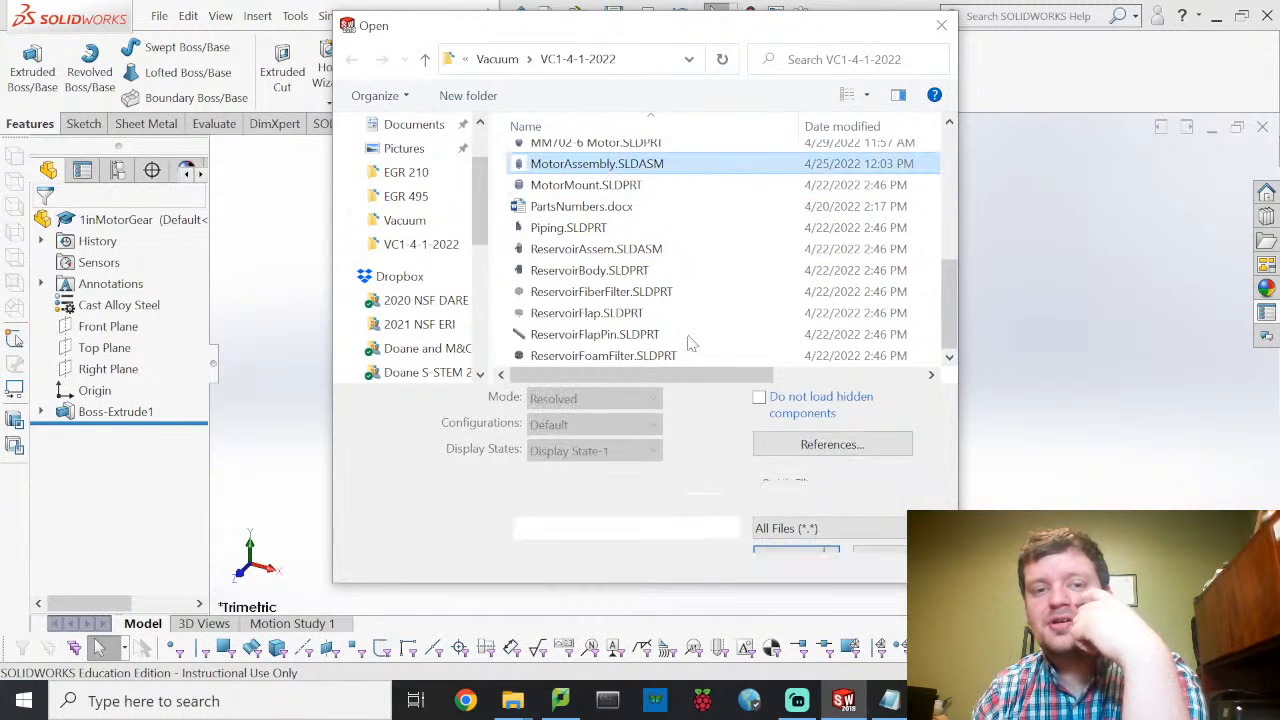
left_click(600, 185)
left_click(785, 522)
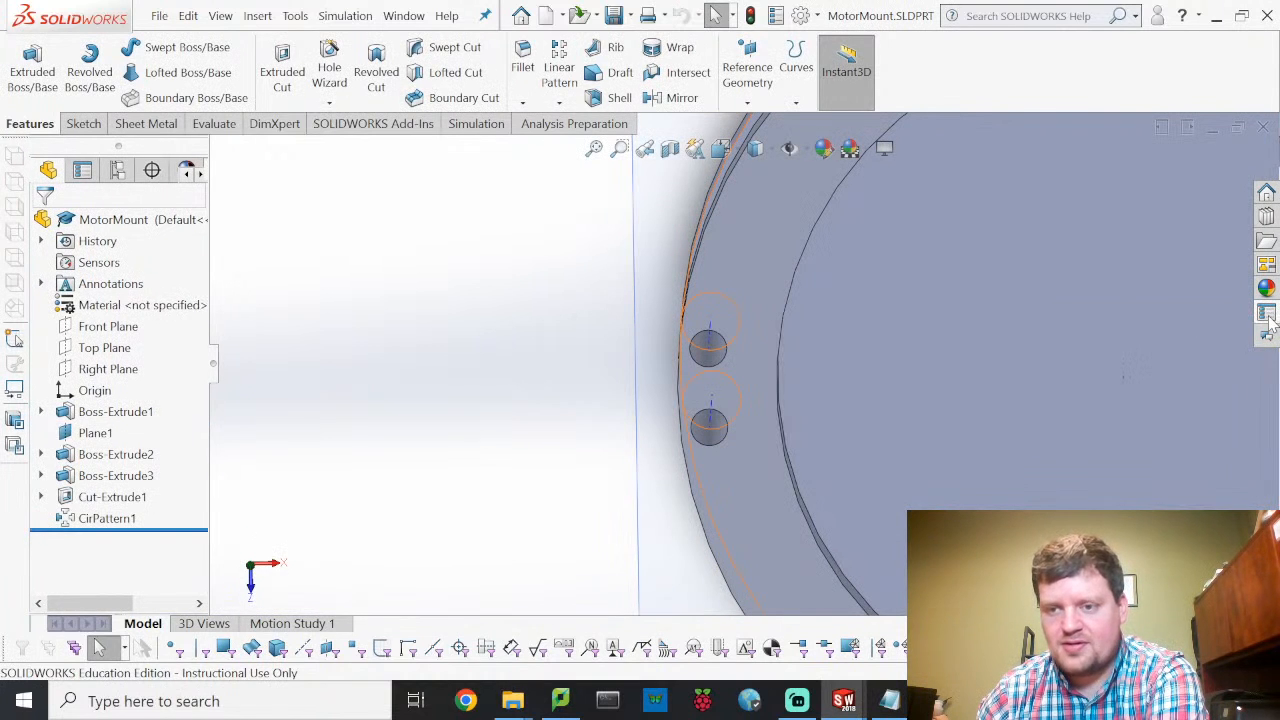
Step: Enter part number M0002 and description "Plastic motor mount housing for MM702-6 McMaster Electric motor" in the motor mount's custom properties
left_click(1267, 315)
left_click(1098, 284)
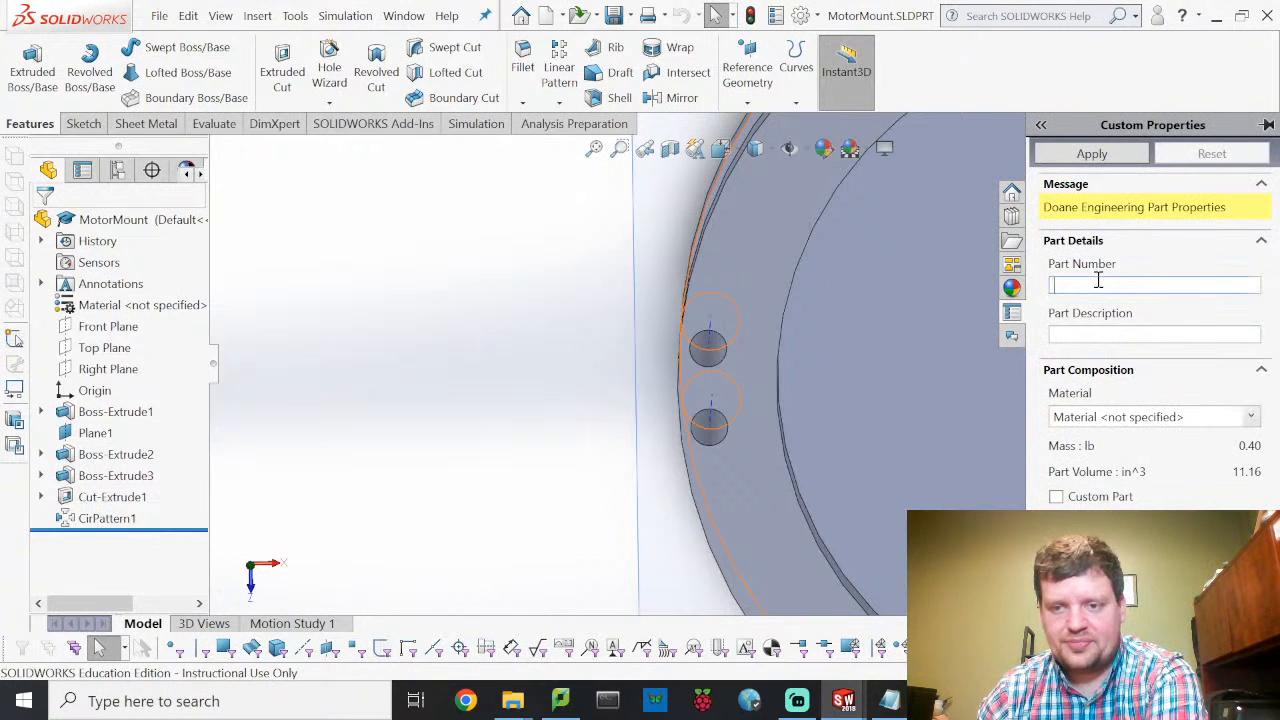
type("M0002")
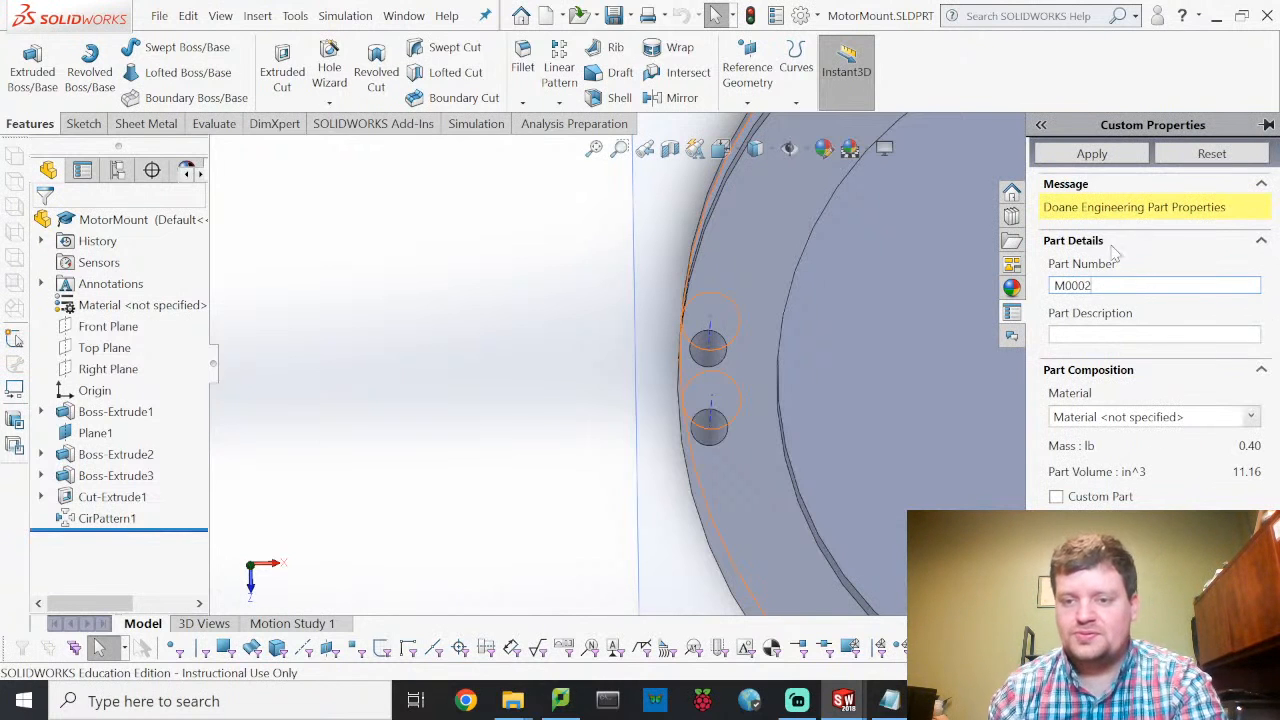
left_click(1143, 339)
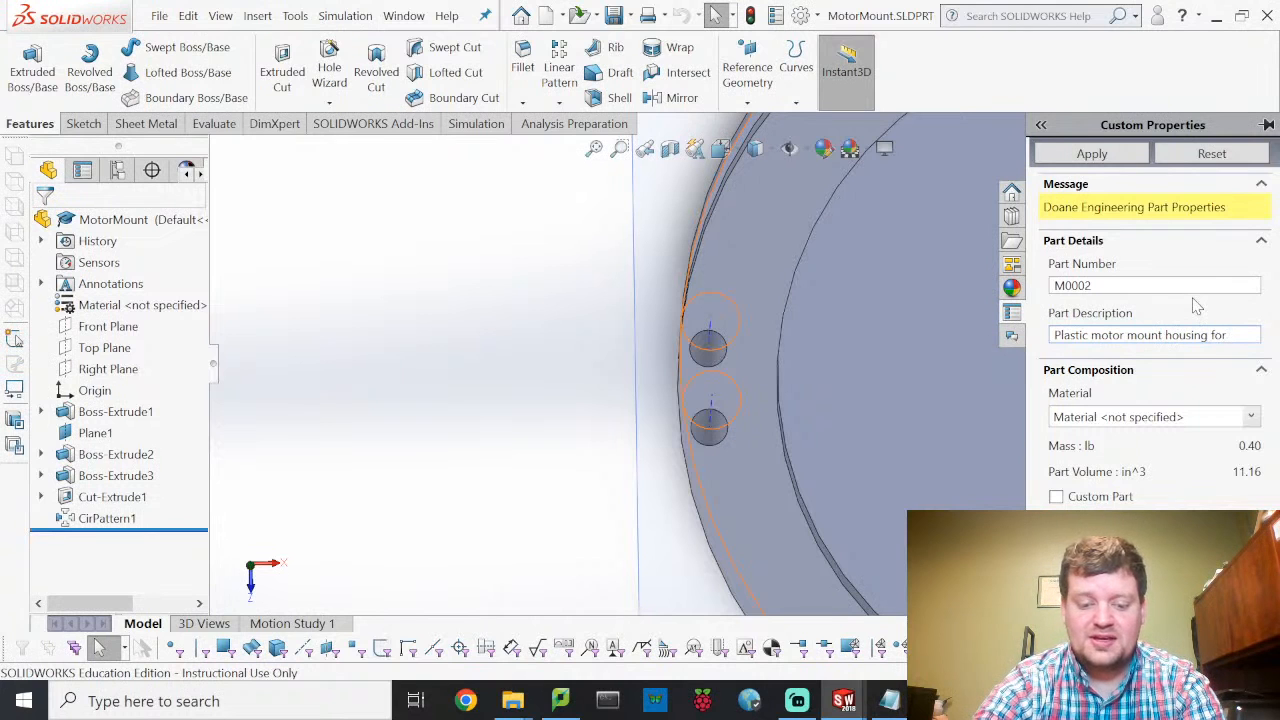
type("/02")
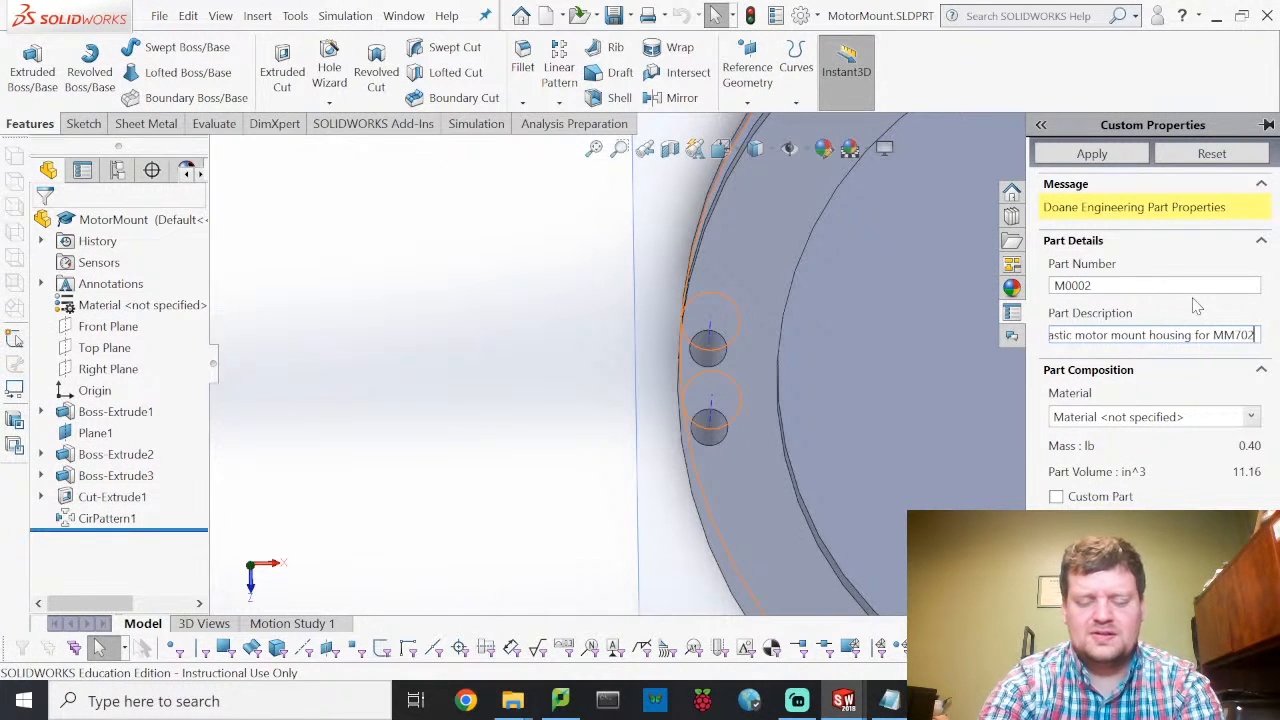
type("-6")
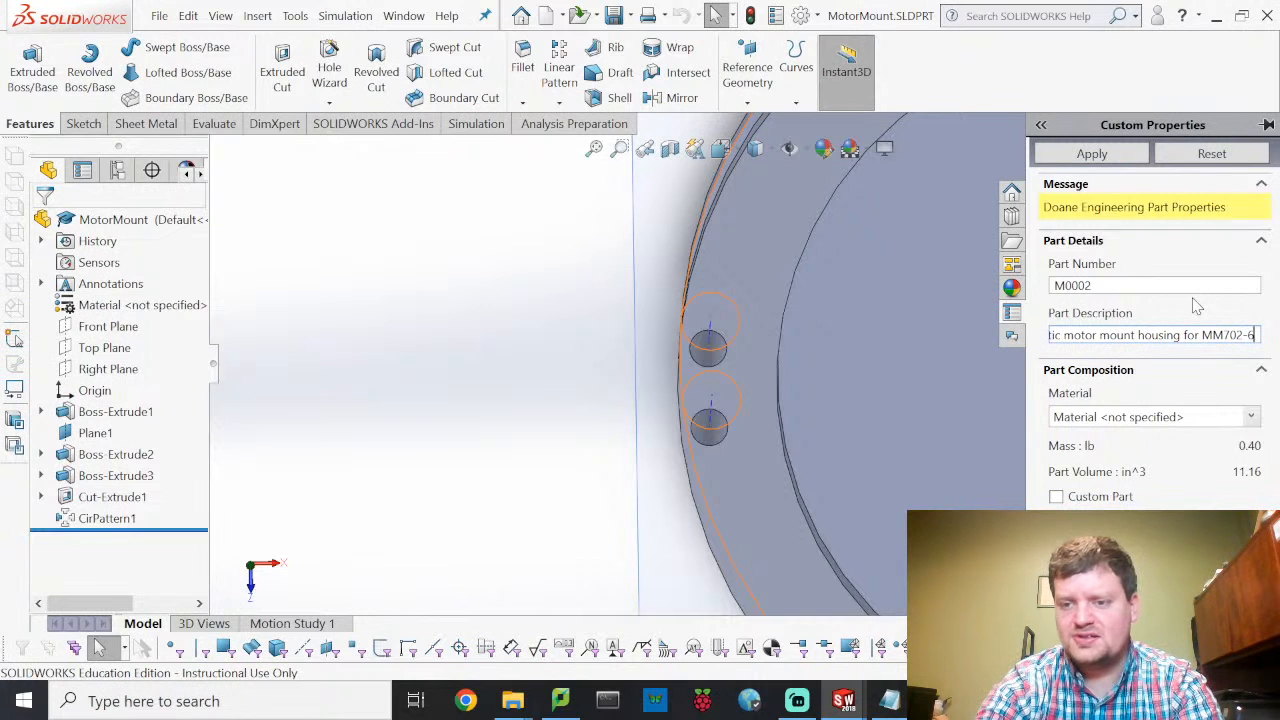
type(" McMa")
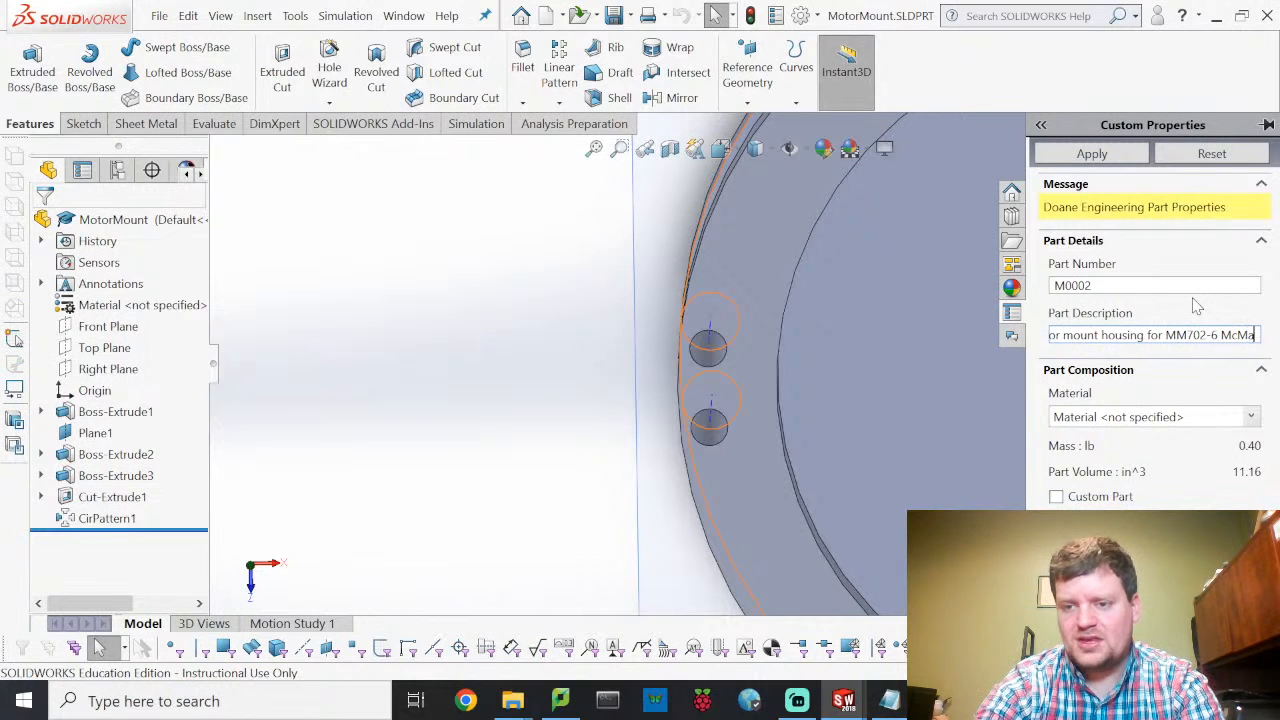
type("ster Ilectric motor")
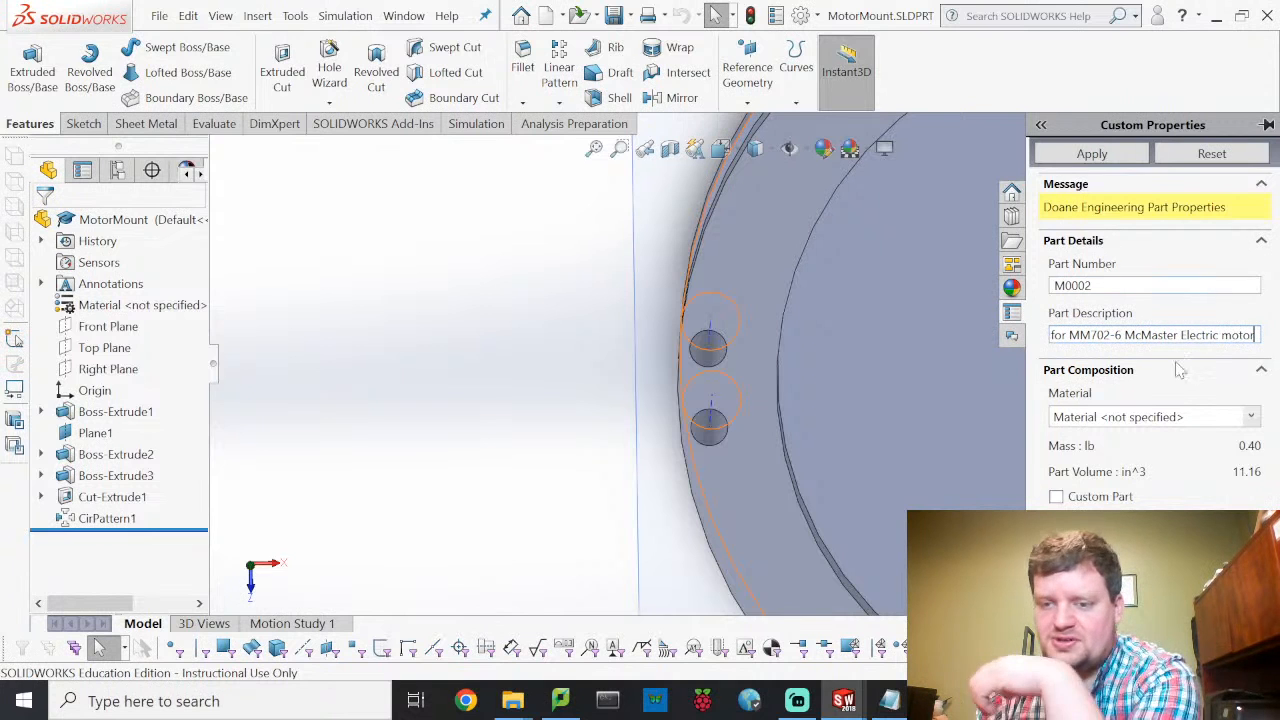
Step: Assign the plastic Nylon 101 as the motor mount's material, saving the pending property changes
left_click(1255, 422)
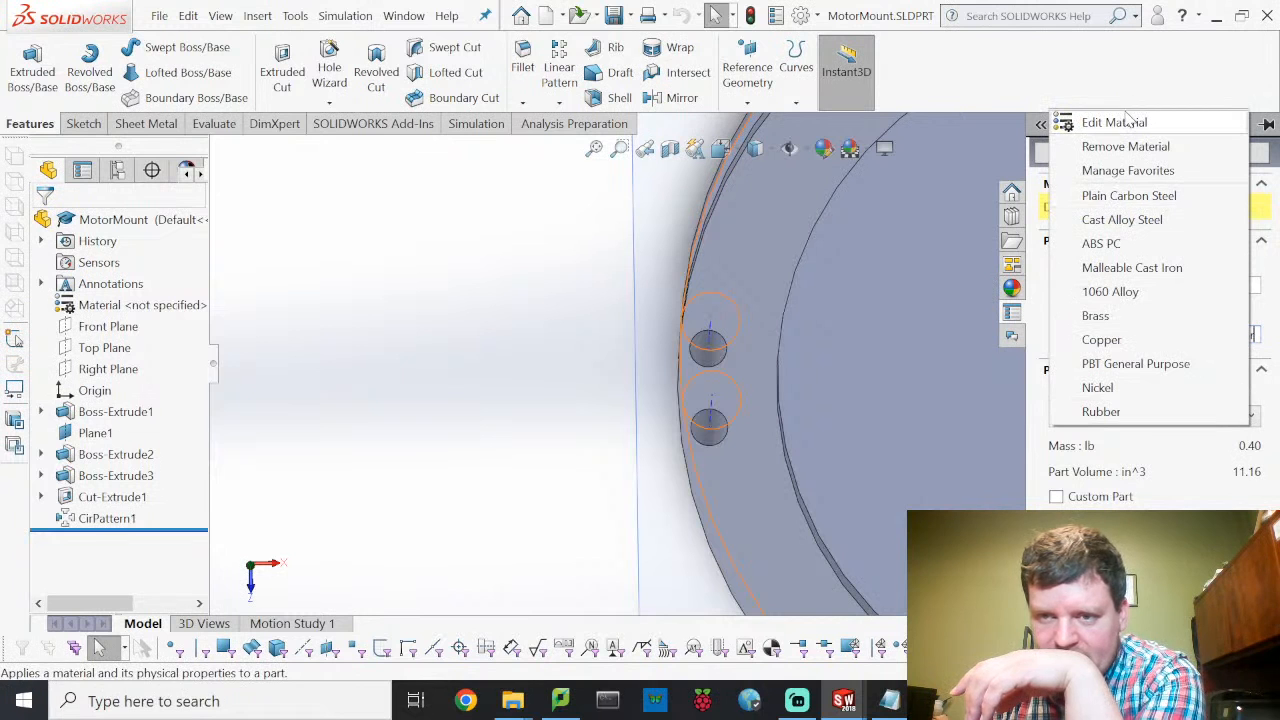
left_click(1128, 121)
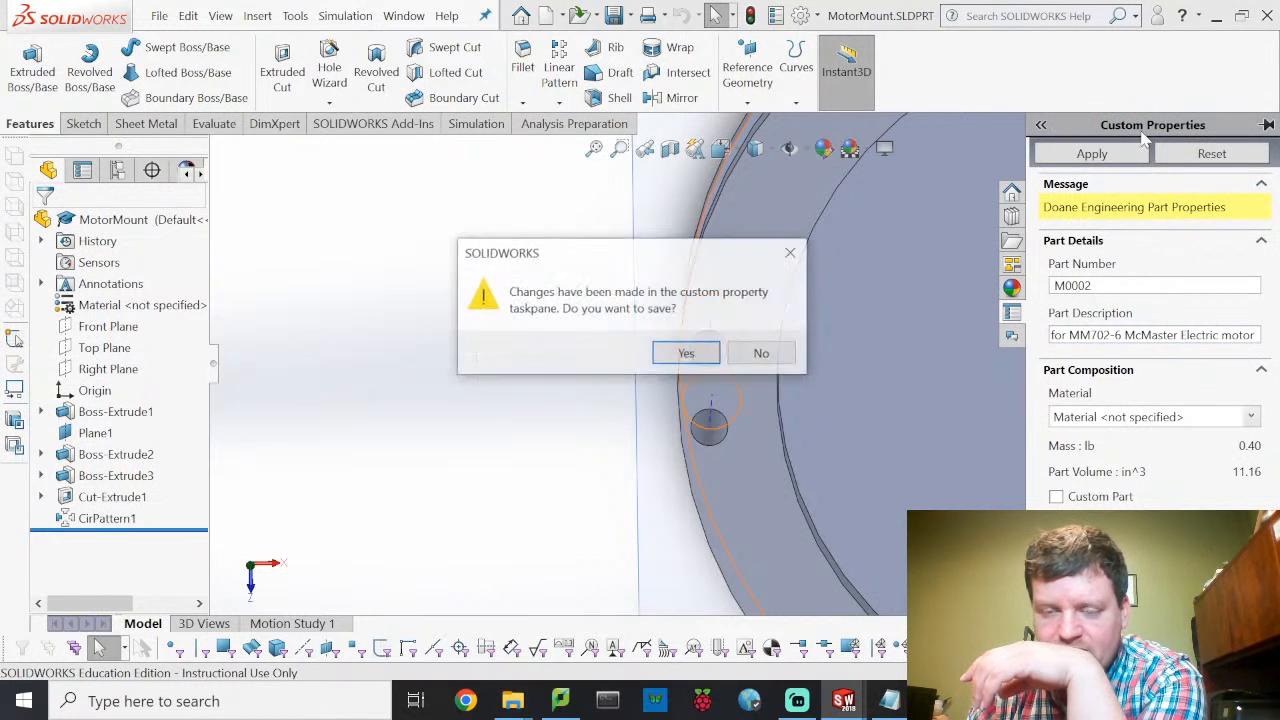
left_click(686, 354)
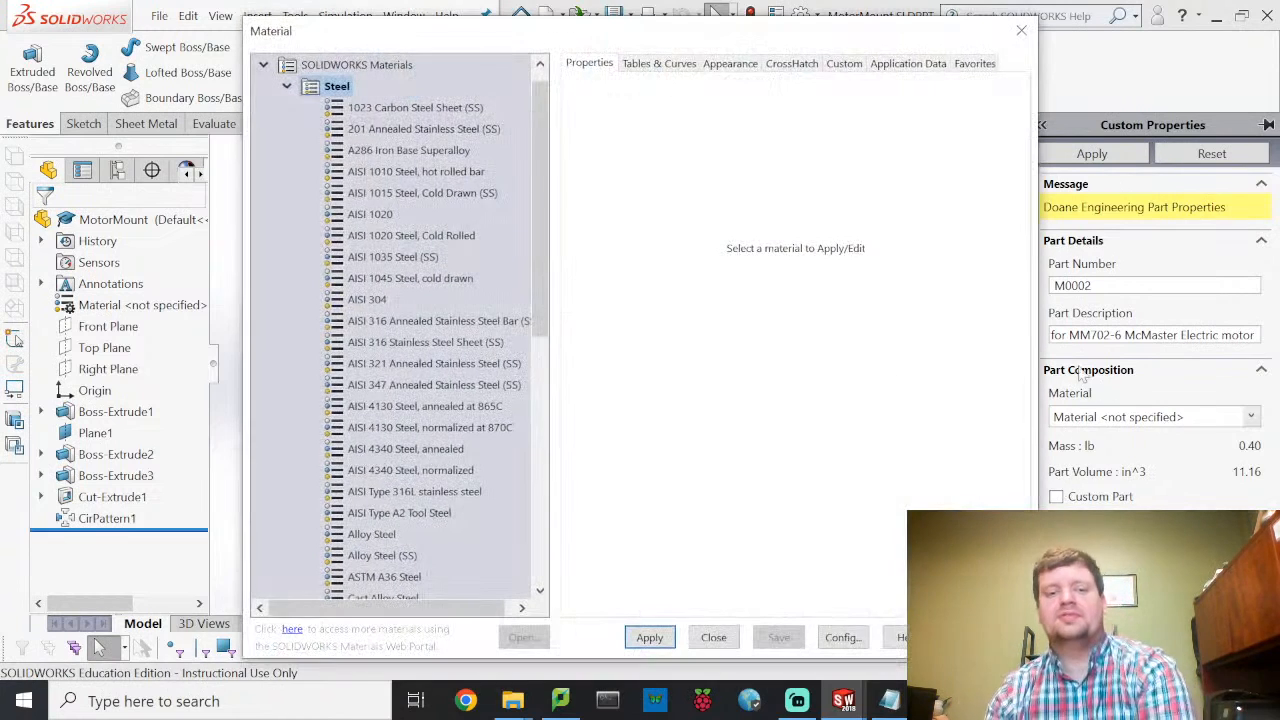
scroll(465, 272, "down", 10)
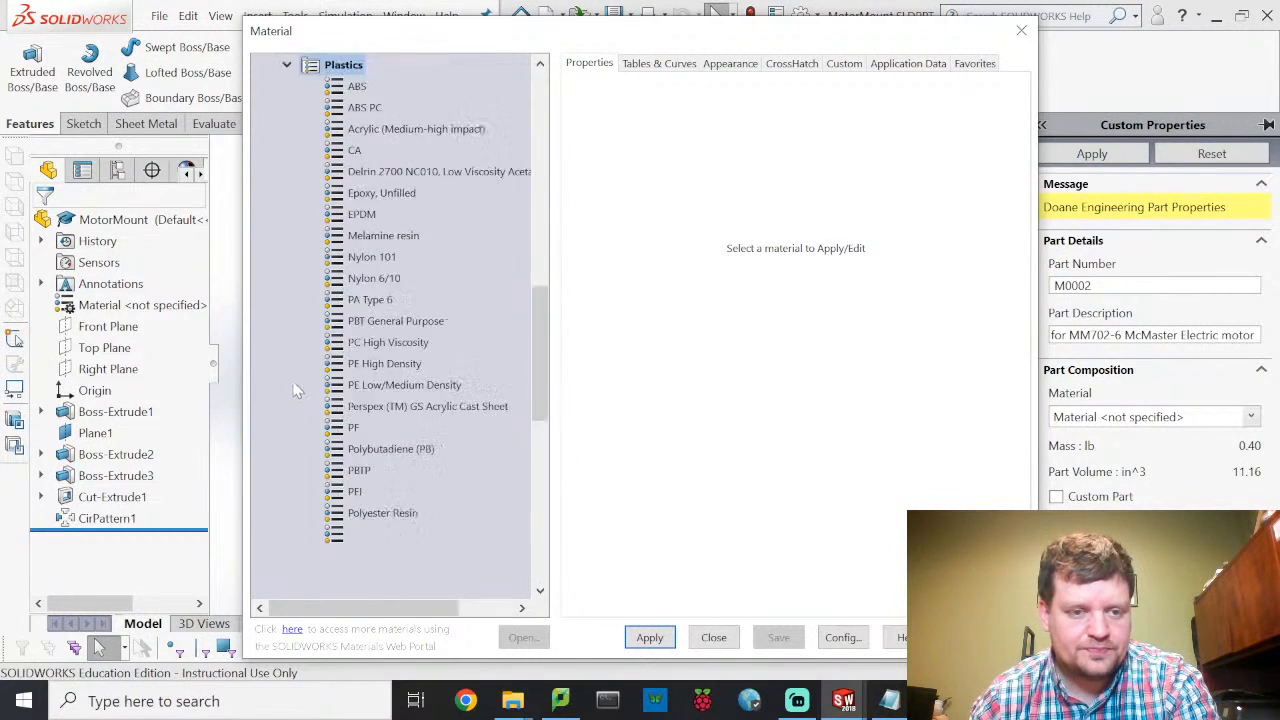
double_click(300, 385)
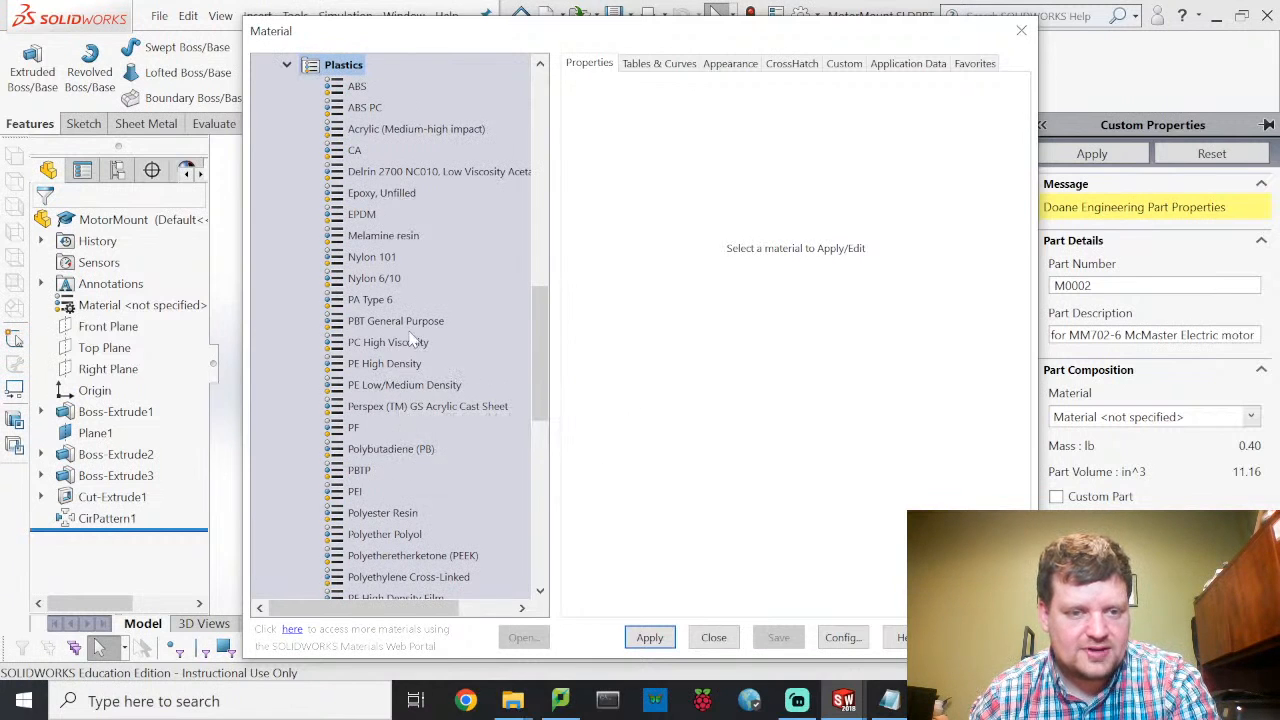
scroll(403, 320, "down", 3)
scroll(410, 371, "up", 4)
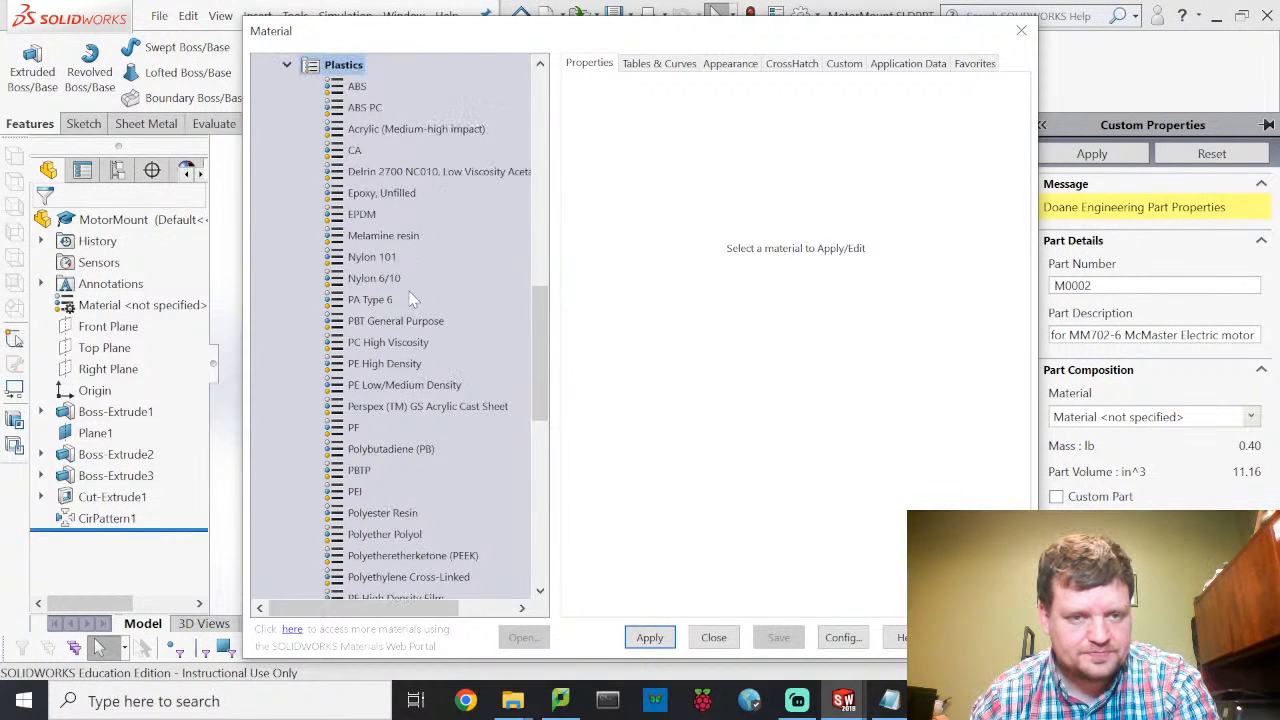
left_click(372, 257)
left_click(649, 637)
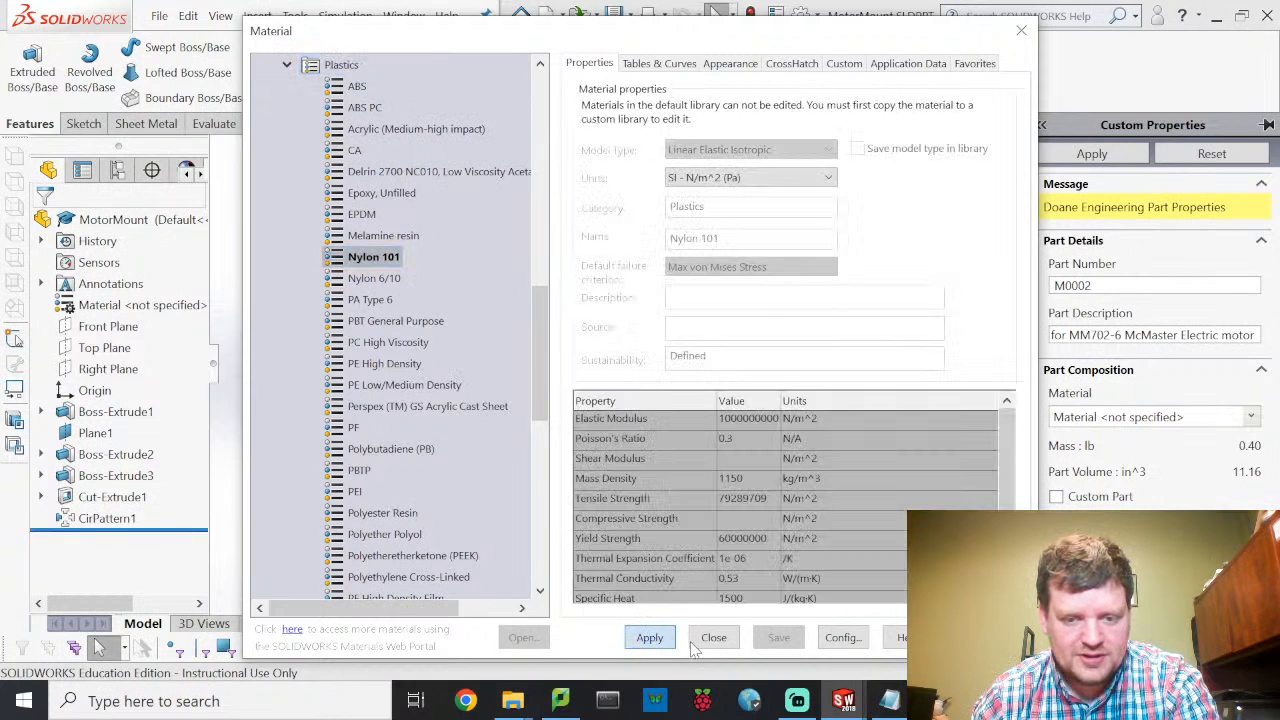
left_click(713, 637)
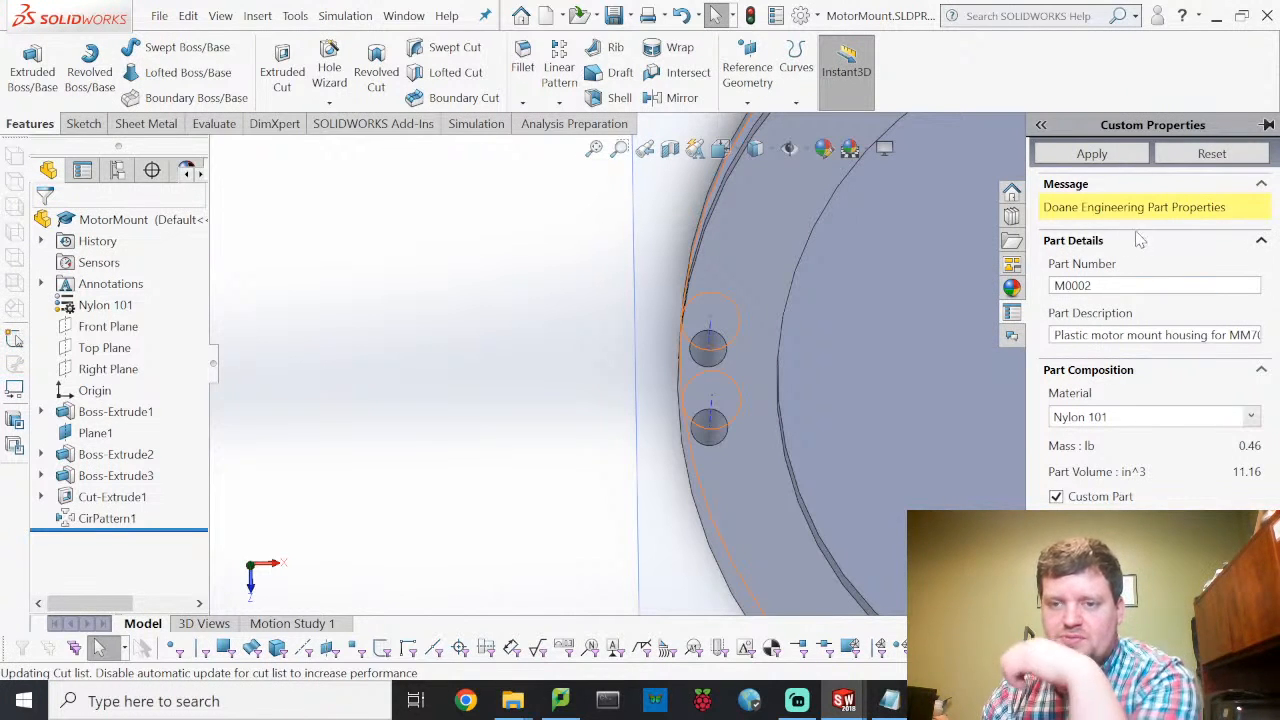
Step: Apply the motor mount's custom properties with Custom Part enabled, and save the part
left_click(1092, 154)
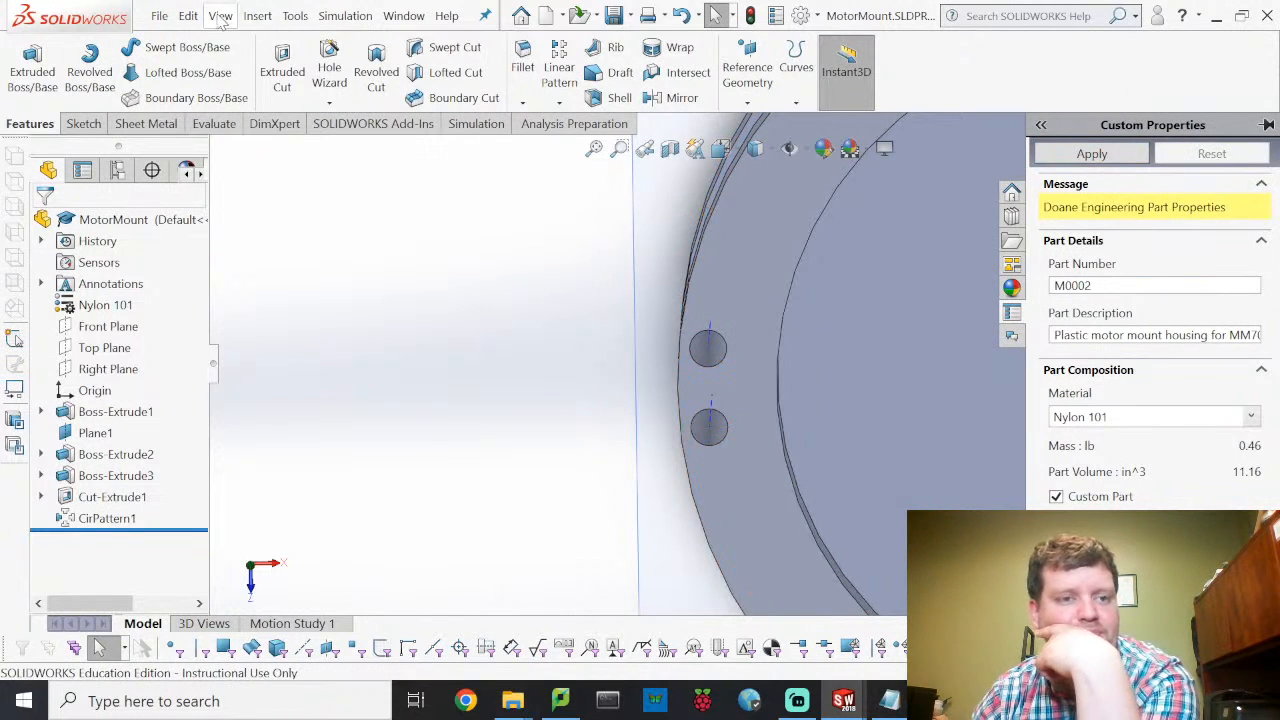
left_click(159, 16)
left_click(205, 236)
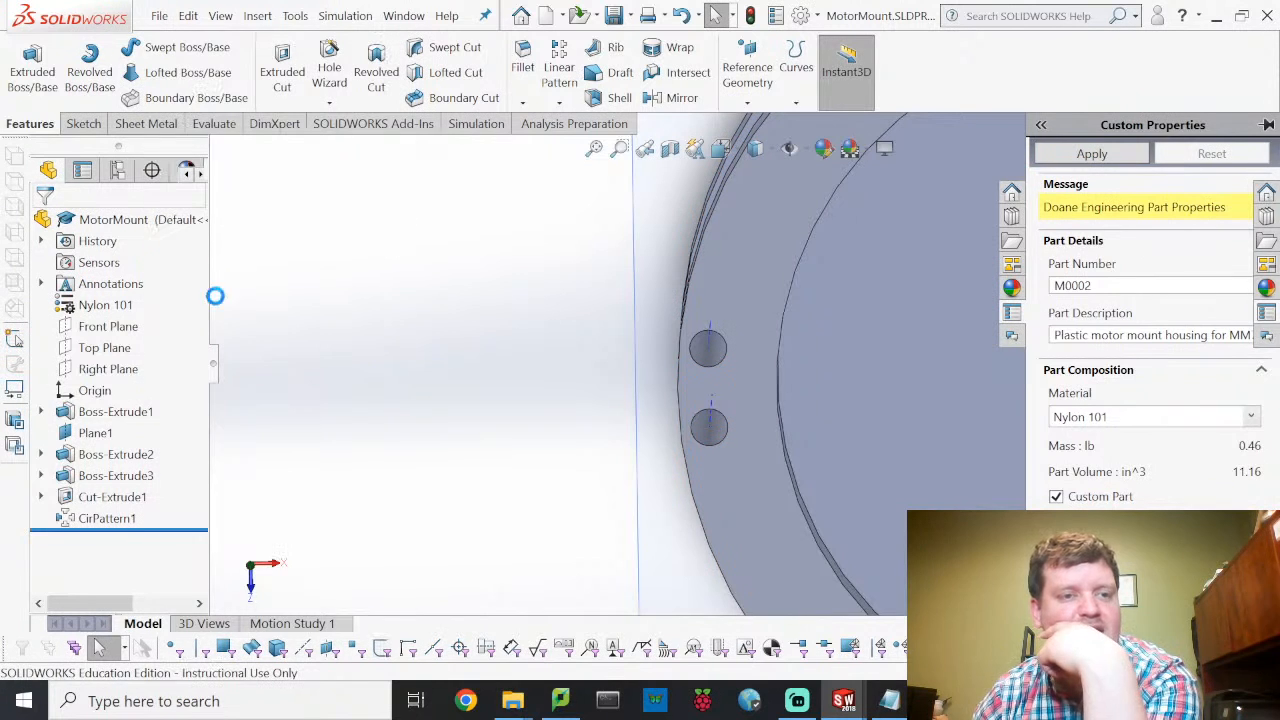
Step: Open Piping.SLDPRT from the VC1-4-1-2022 folder
left_click(159, 16)
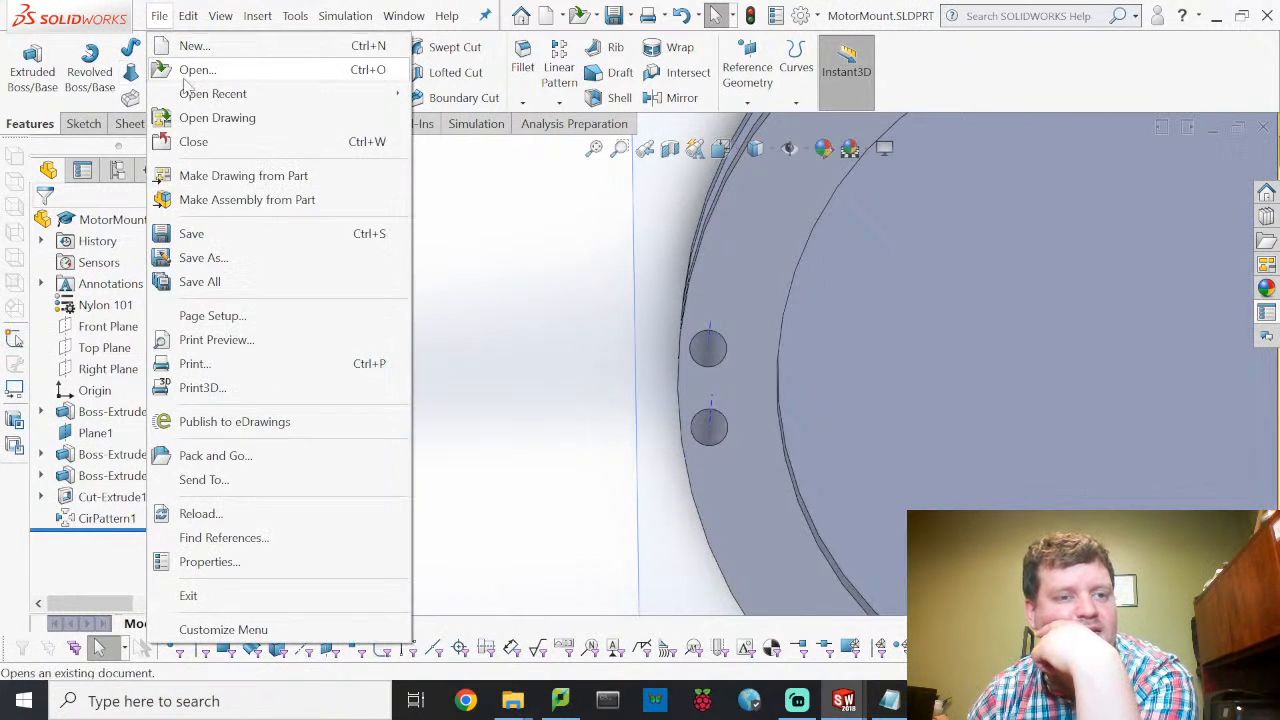
key("Escape")
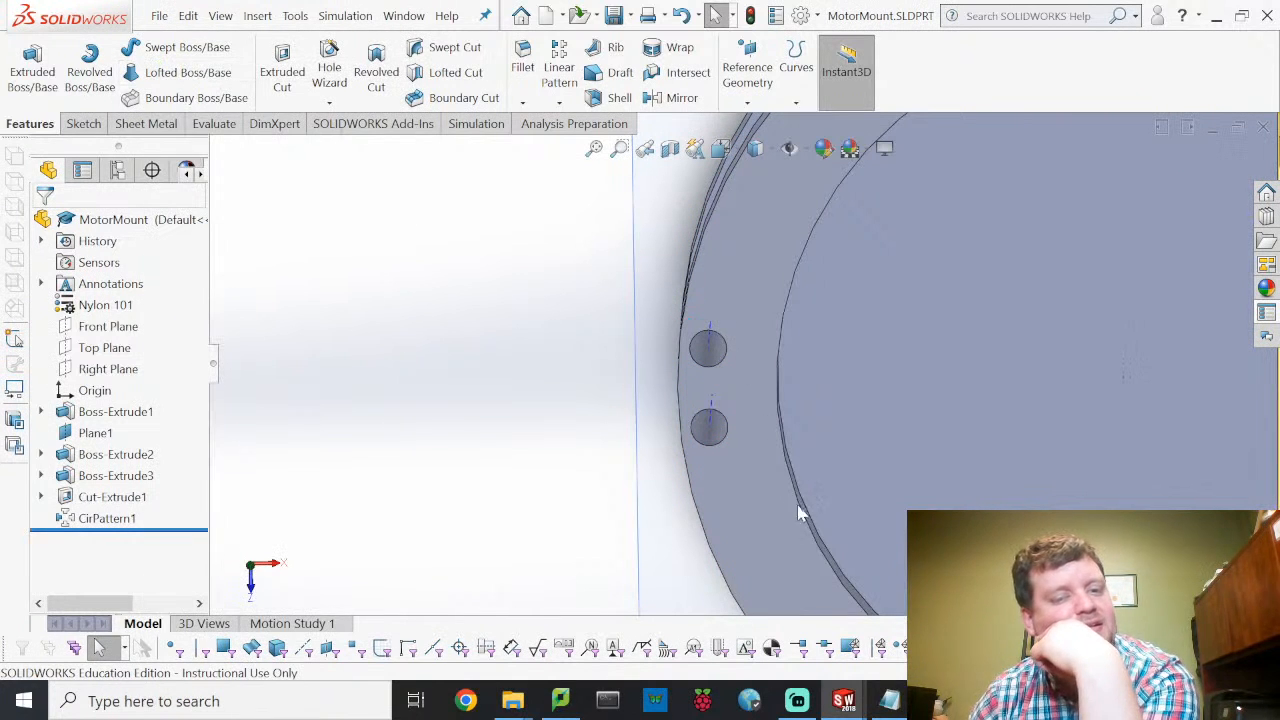
scroll(690, 280, "down", 5)
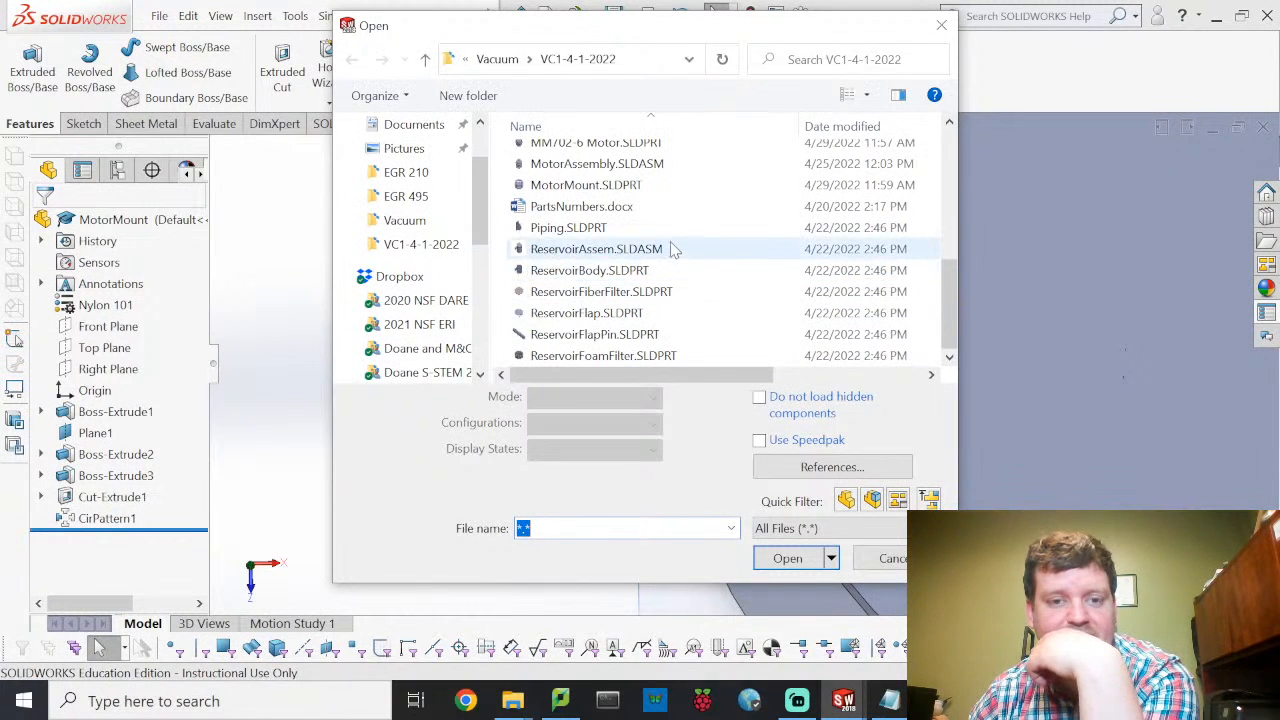
left_click(571, 228)
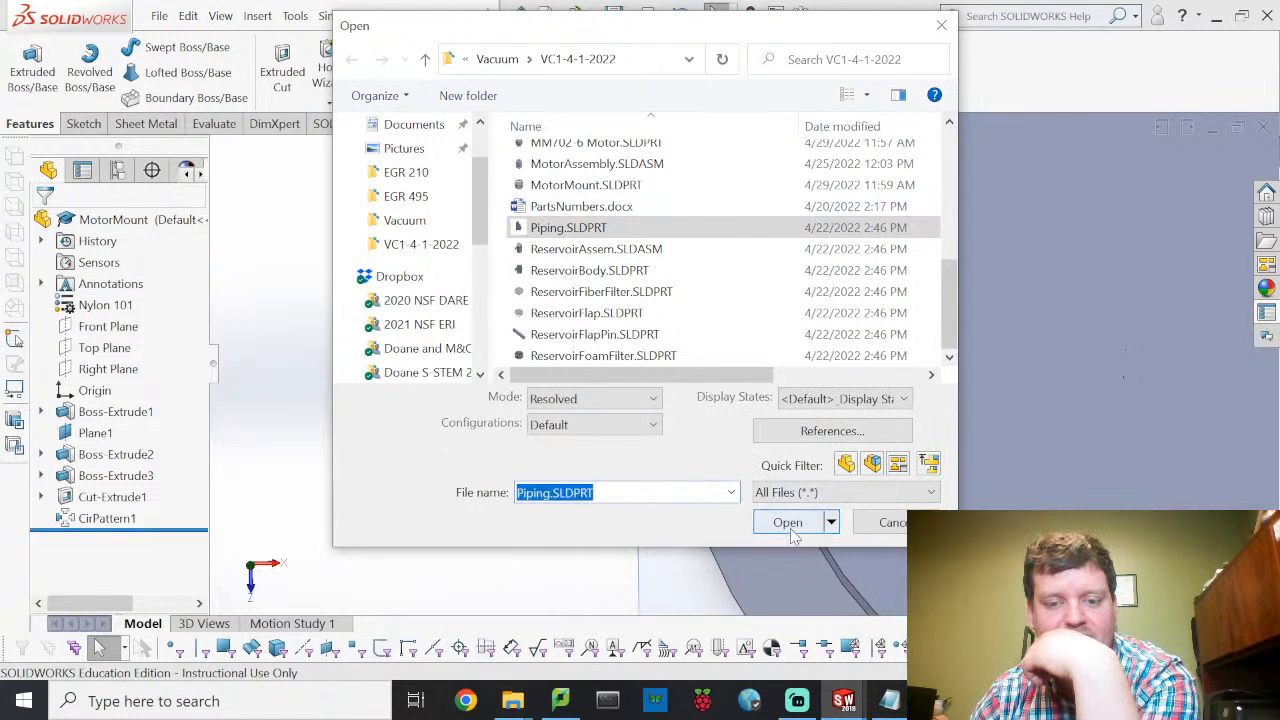
left_click(787, 522)
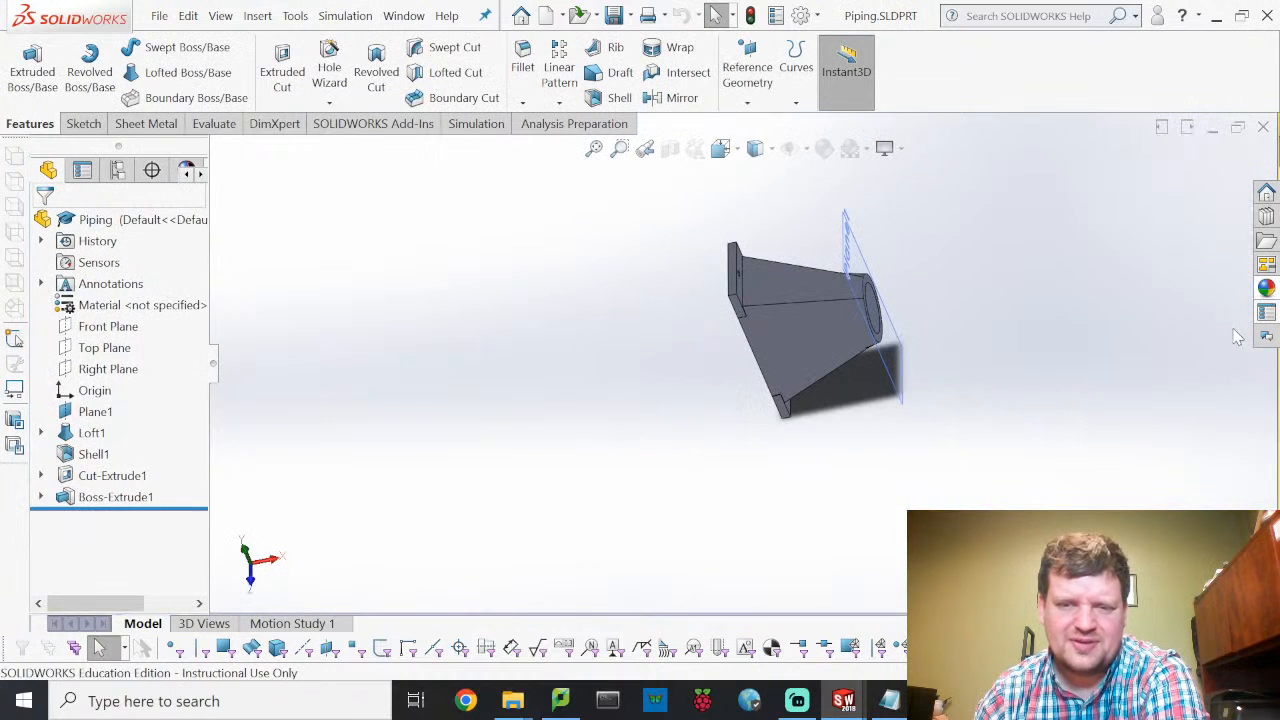
Step: Set the Piping part's custom properties to part number P0006 and description "Piping connection between fan mount and dust reservoir"
left_click(1267, 316)
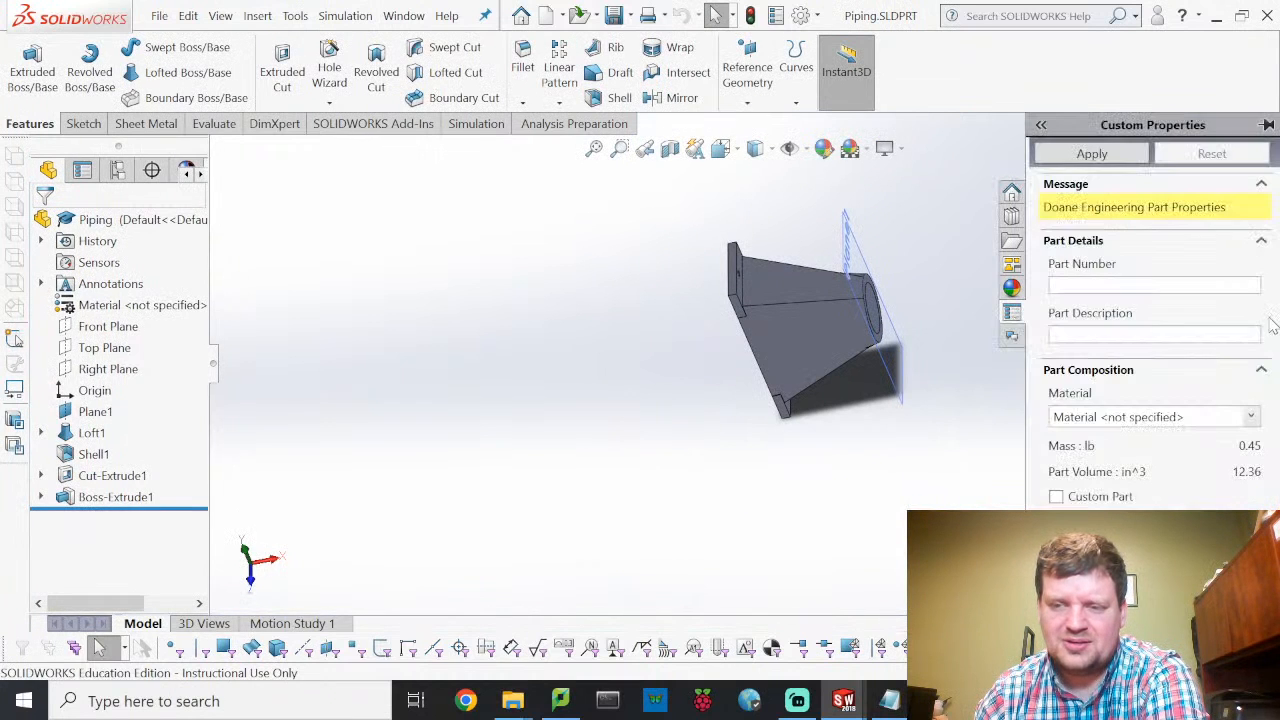
left_click(1134, 284)
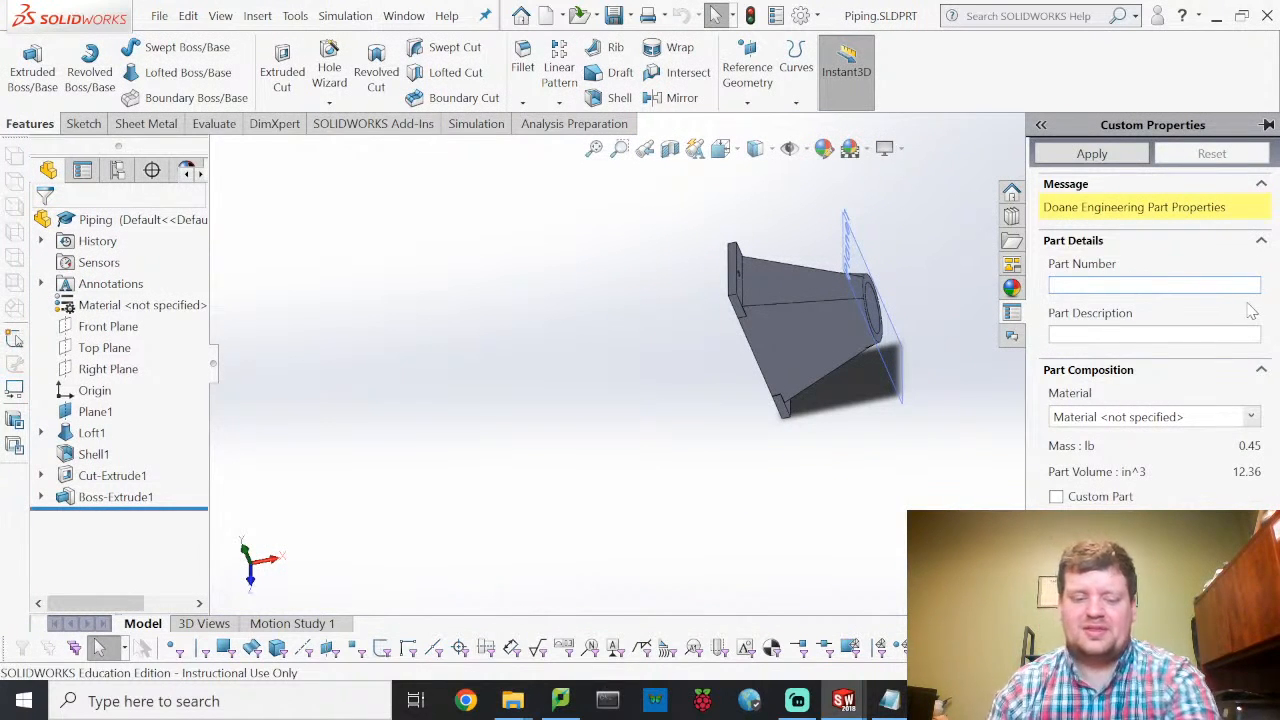
type("P00")
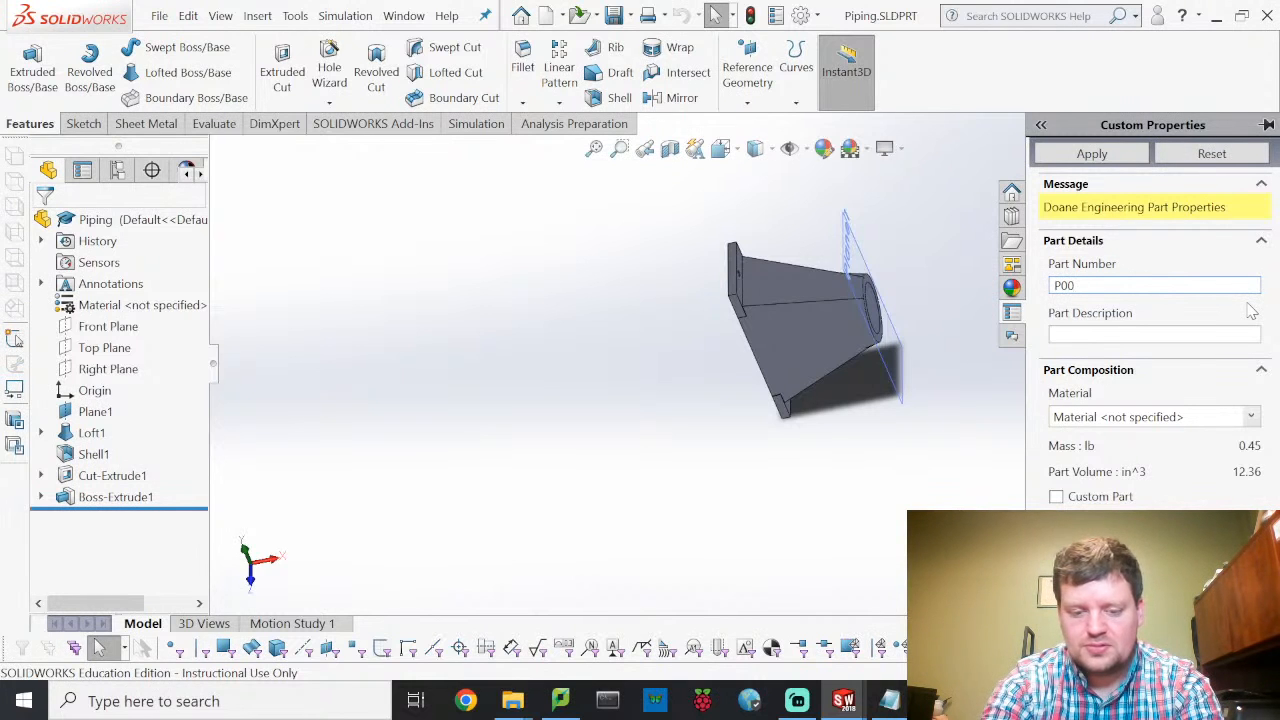
type("06")
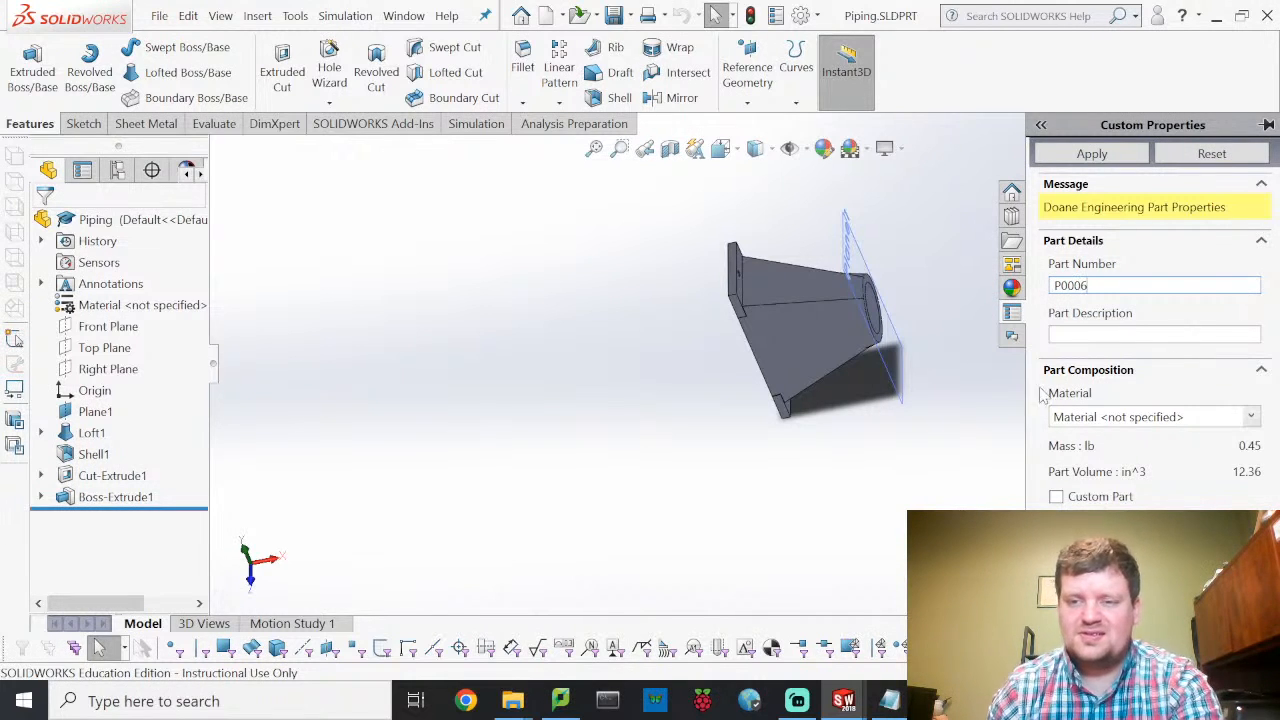
left_click(1144, 333)
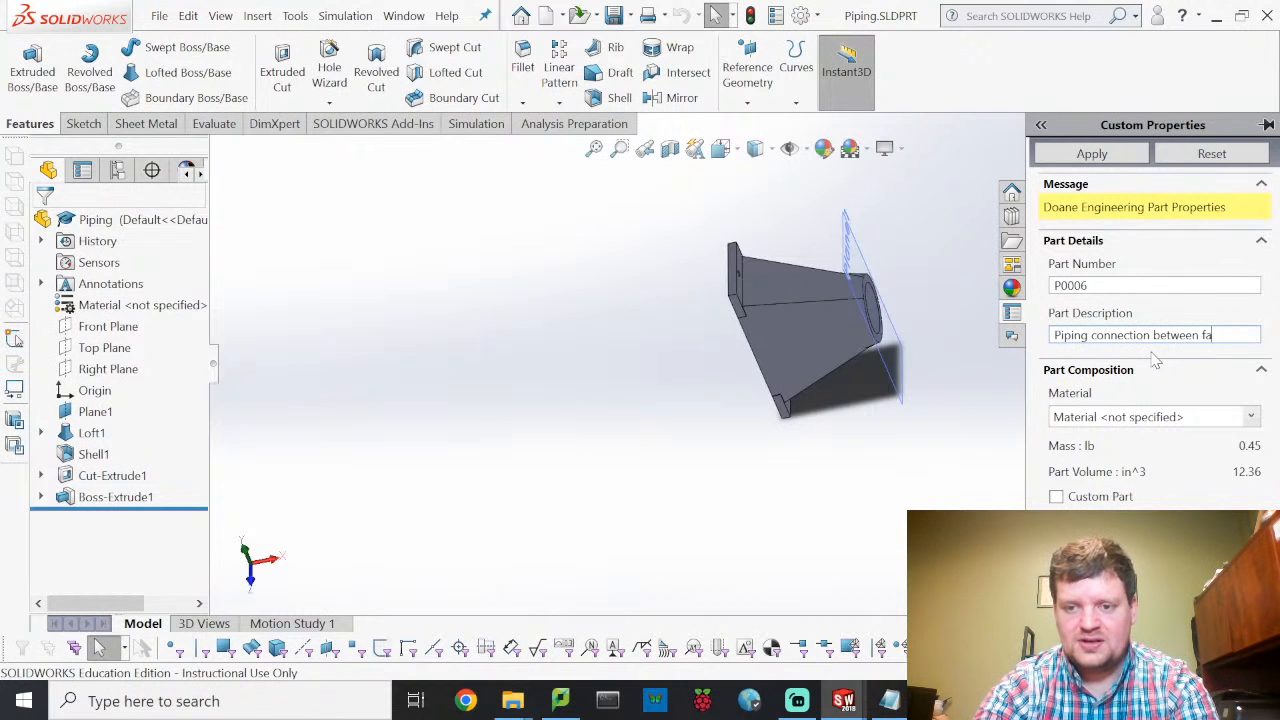
type("t and ")
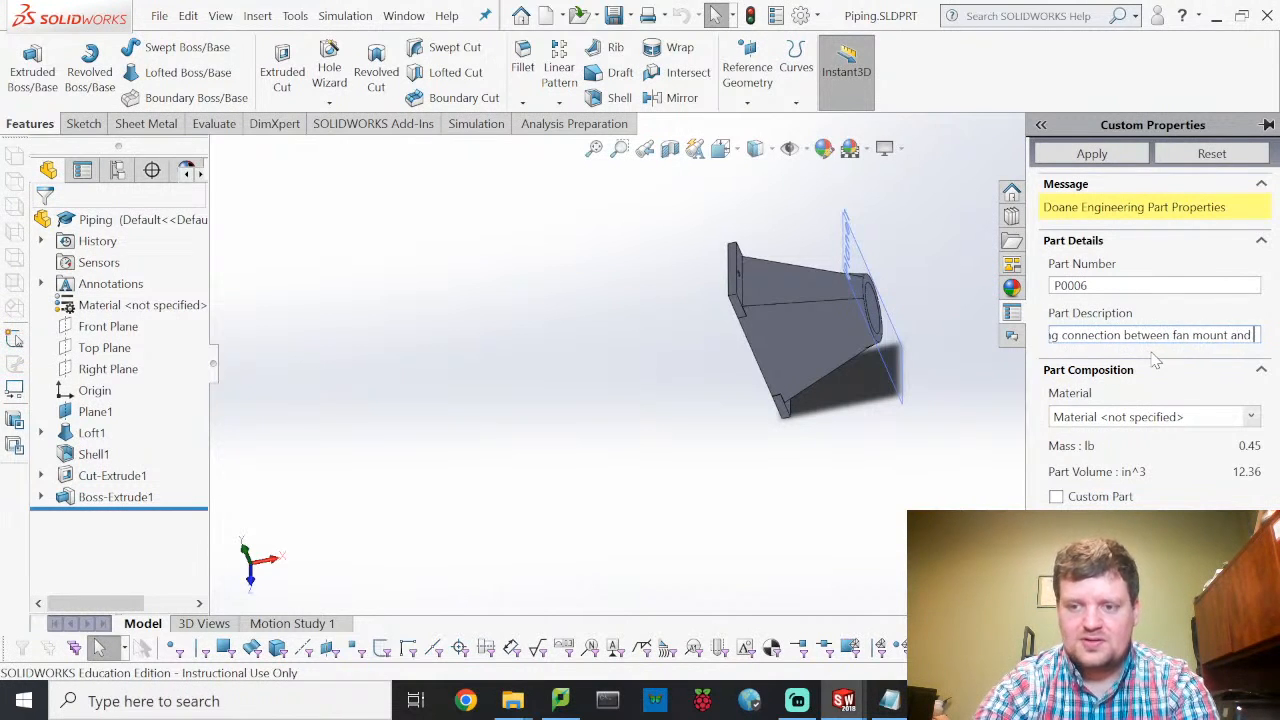
type("dust reser")
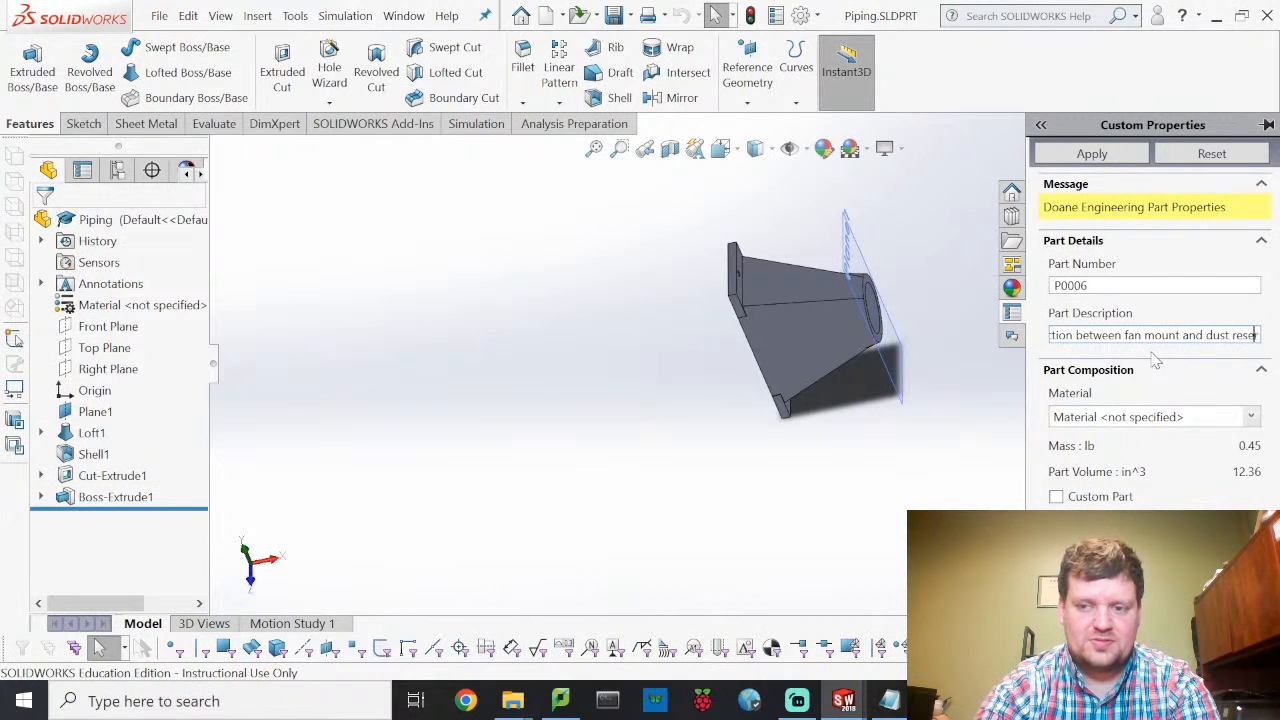
type("voir")
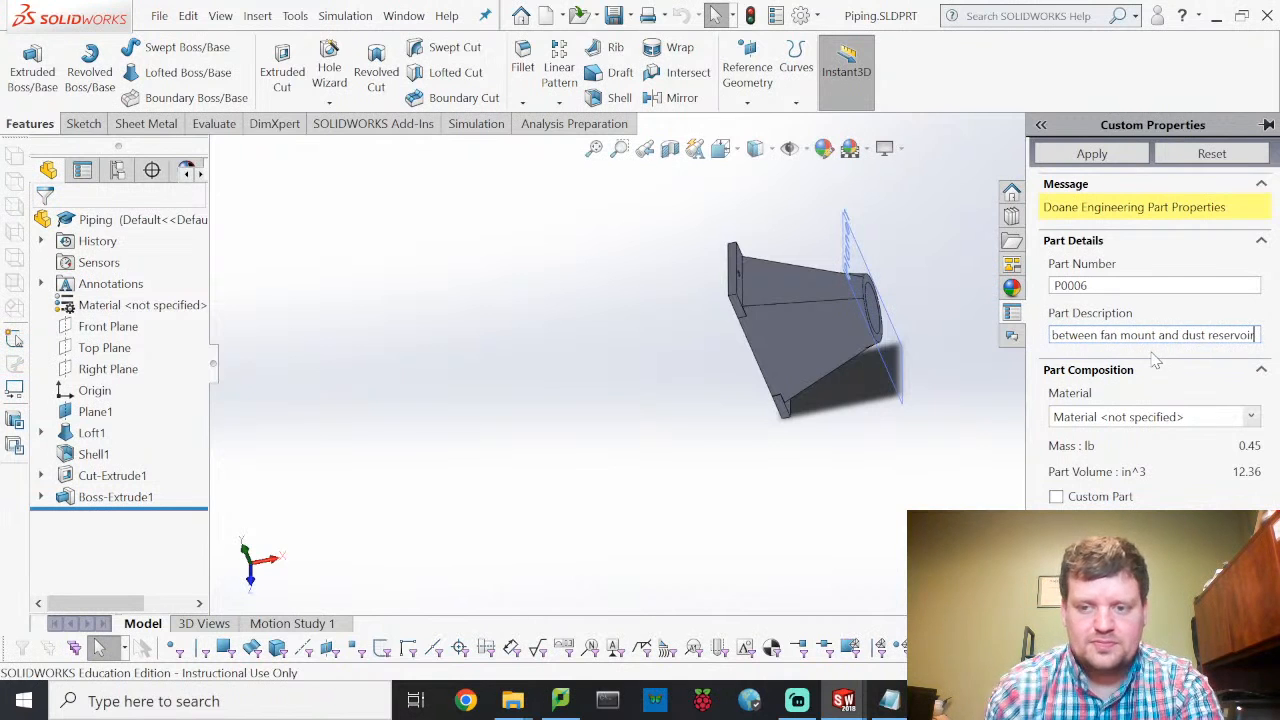
Step: Assign the plastic PE Low/Medium Density as the Piping part's material
left_click(1251, 417)
left_click(1112, 122)
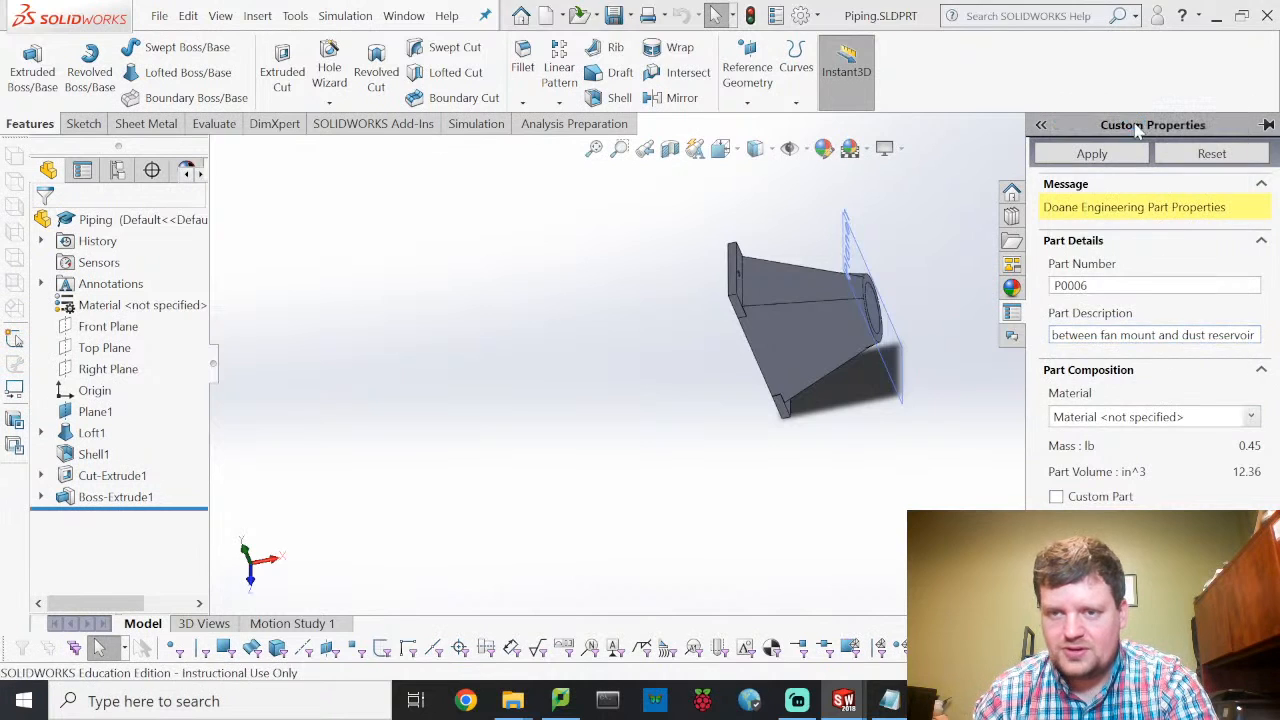
left_click(686, 354)
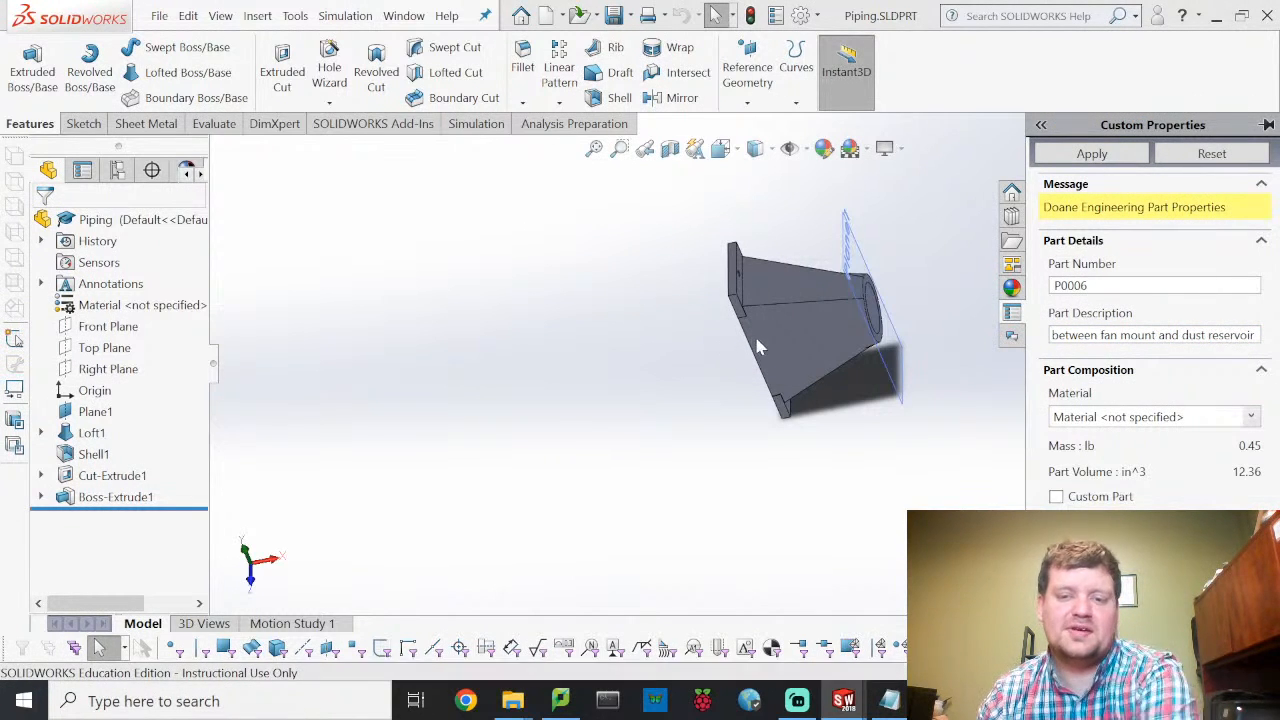
scroll(416, 302, "down", 2)
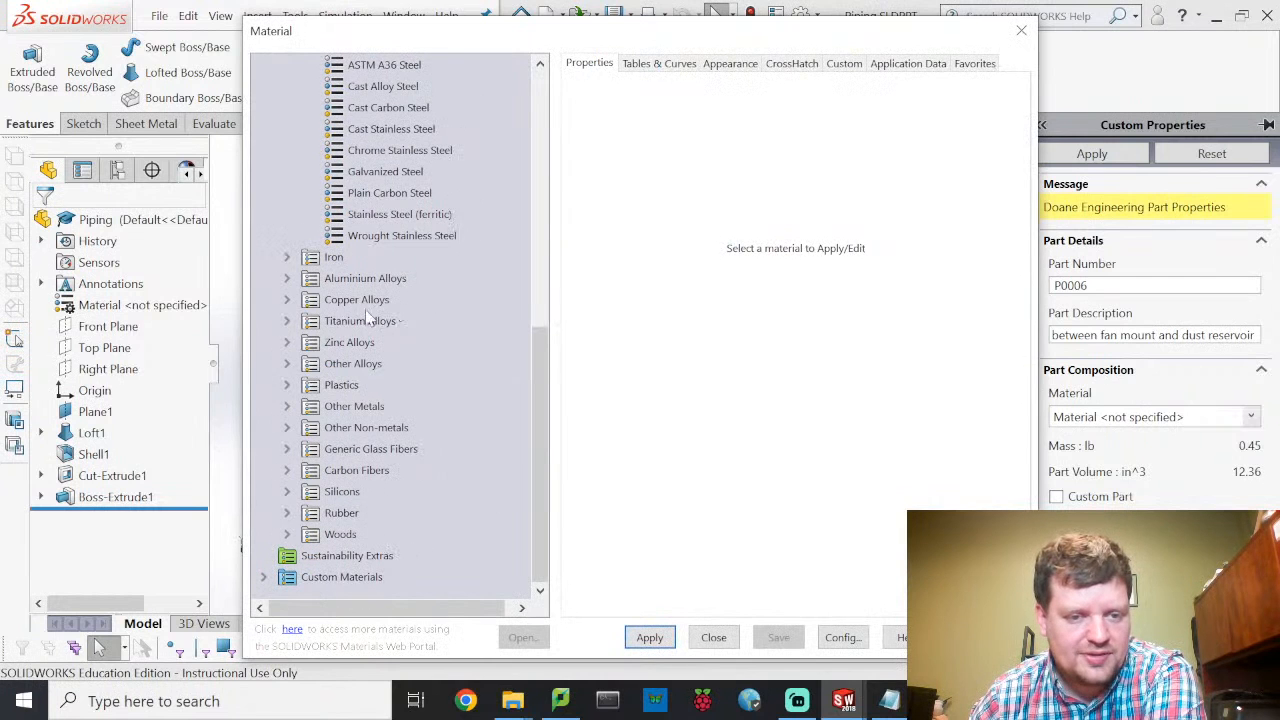
left_click(287, 386)
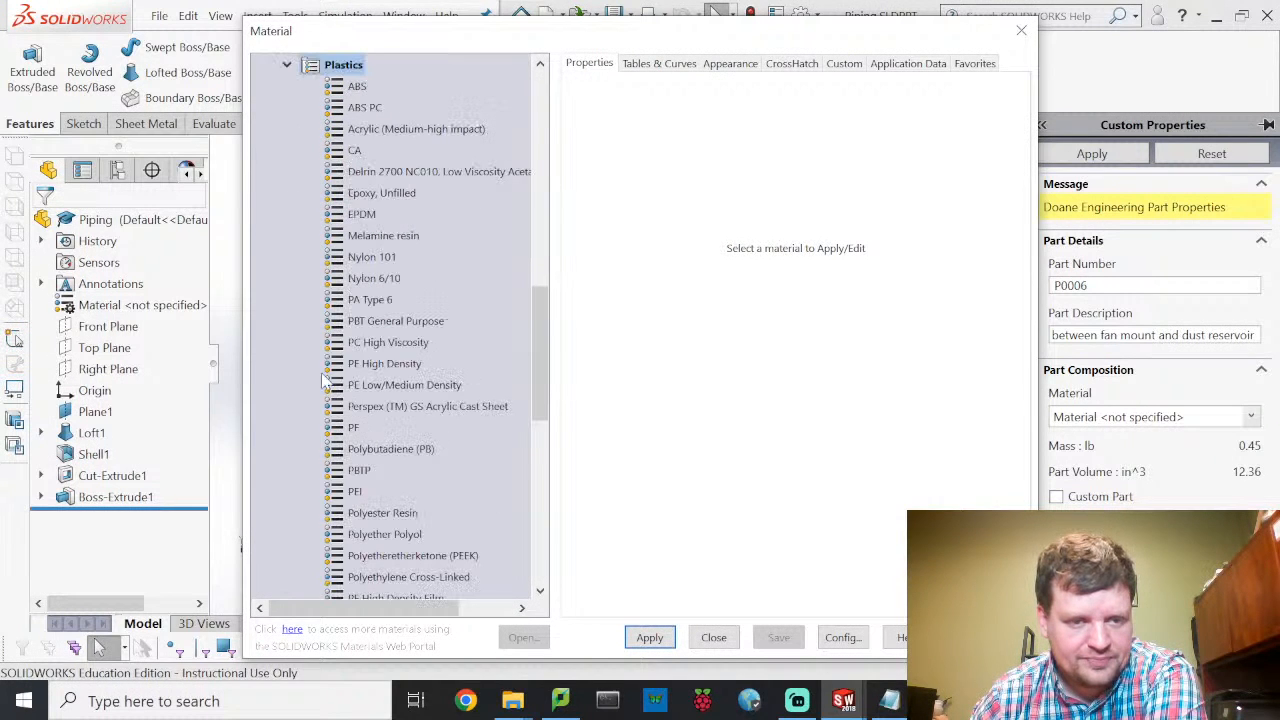
left_click(380, 385)
left_click(650, 637)
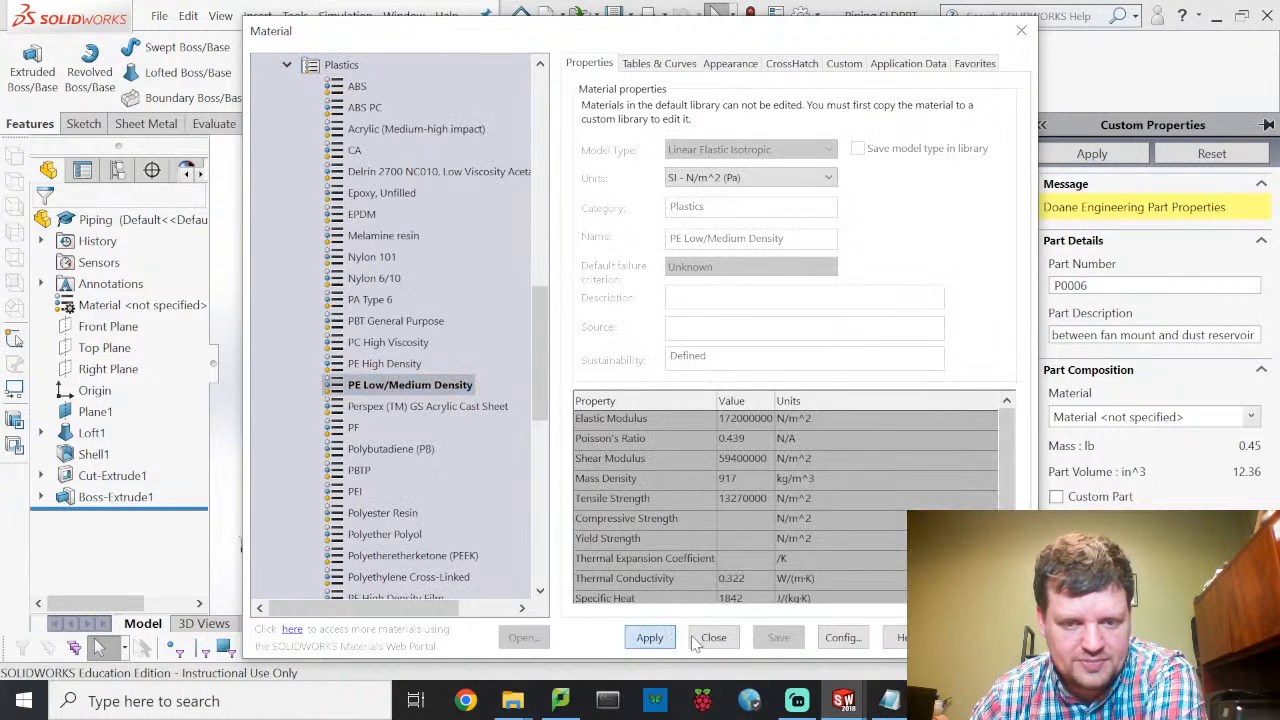
left_click(714, 637)
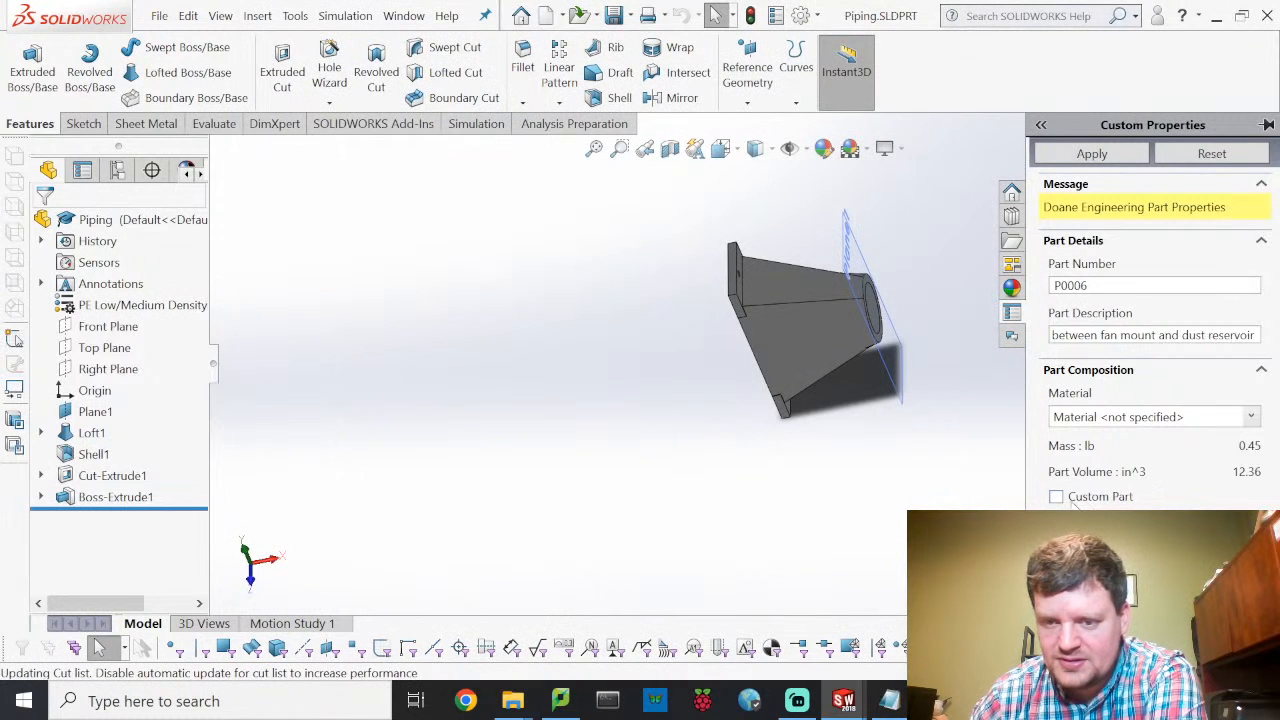
Step: Mark the piping as a custom part, apply the custom properties, and save the file
left_click(1057, 497)
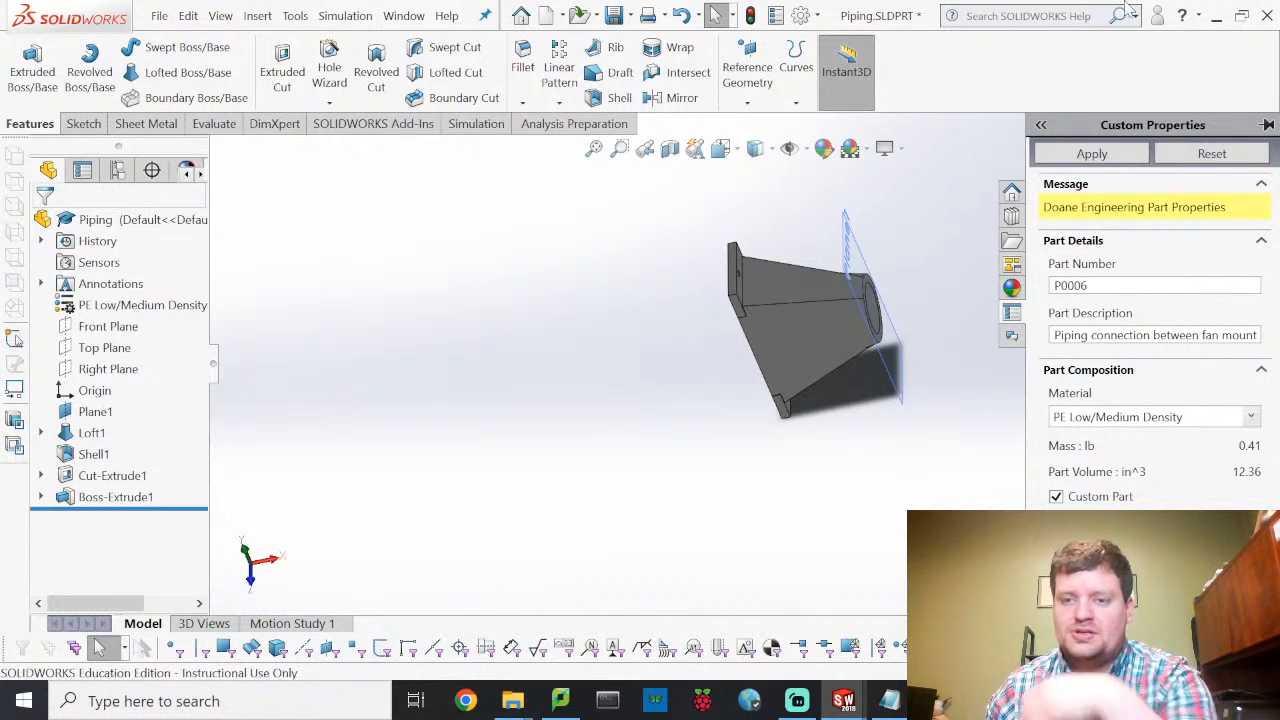
left_click(1104, 156)
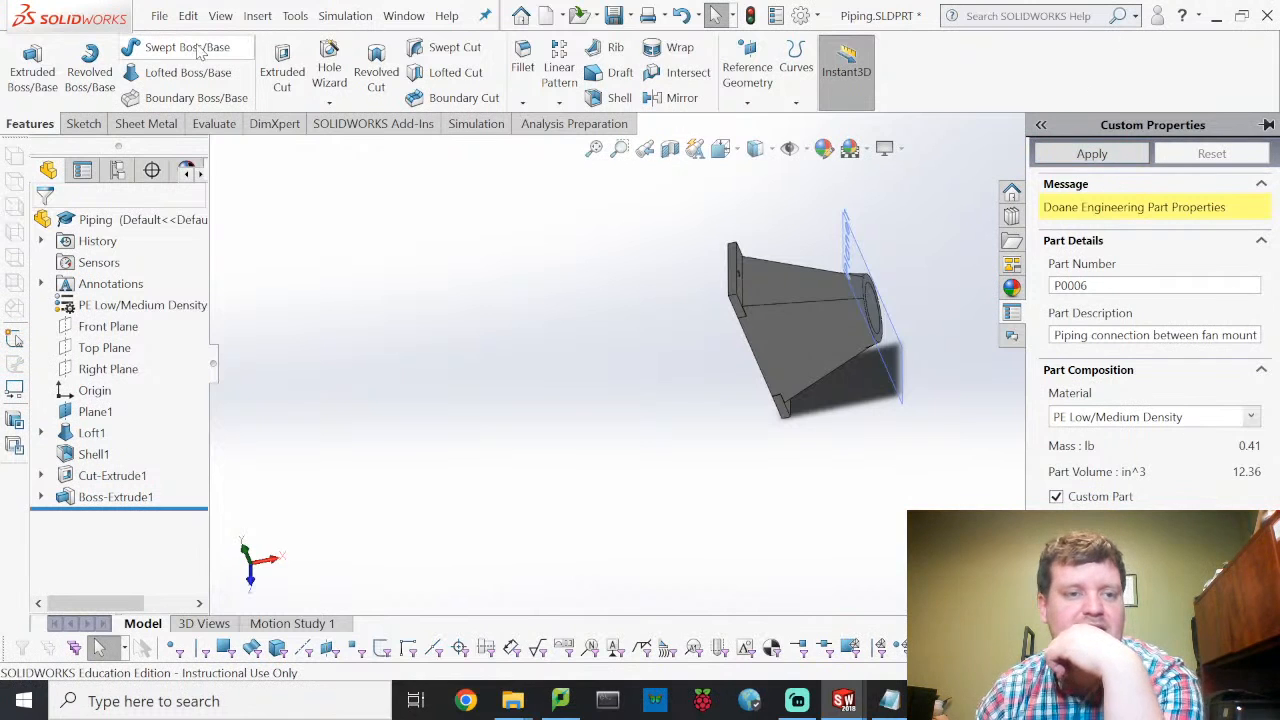
left_click(159, 15)
left_click(192, 236)
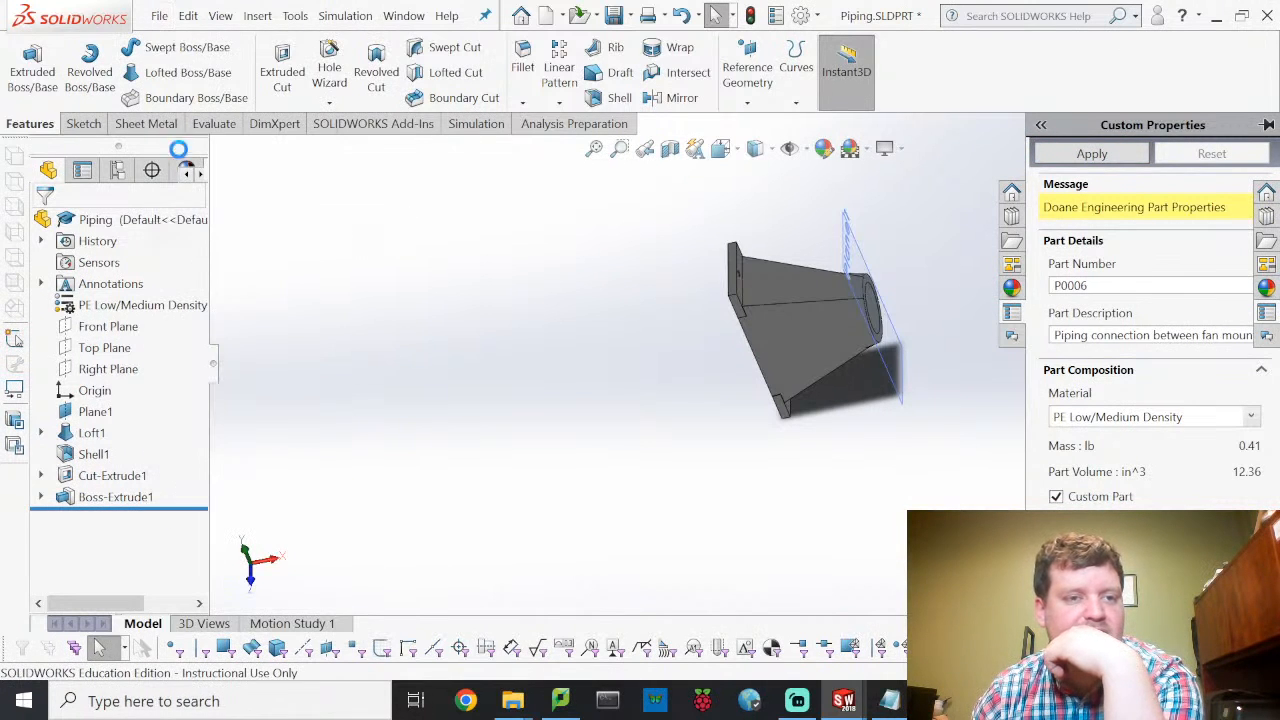
Step: Open ReservoirBody.SLDPRT from the VC1-4-1-2022 folder and bring up its custom properties at the part number
left_click(159, 15)
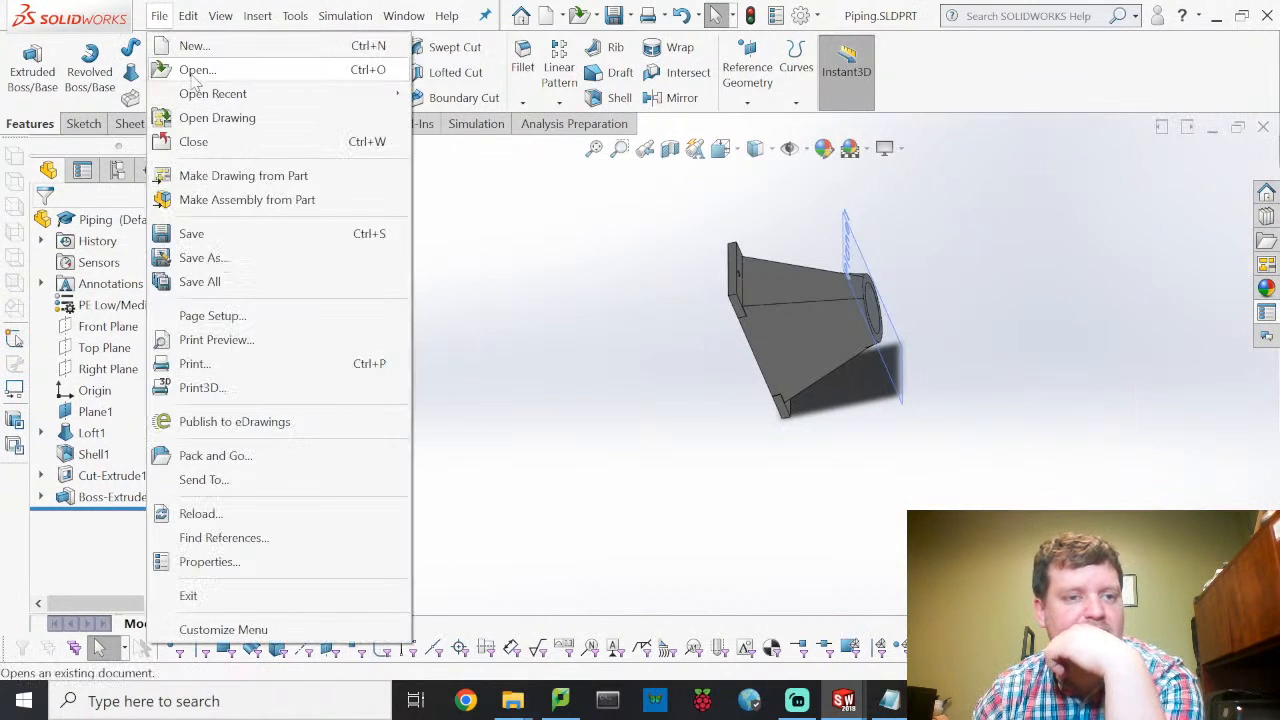
left_click(185, 70)
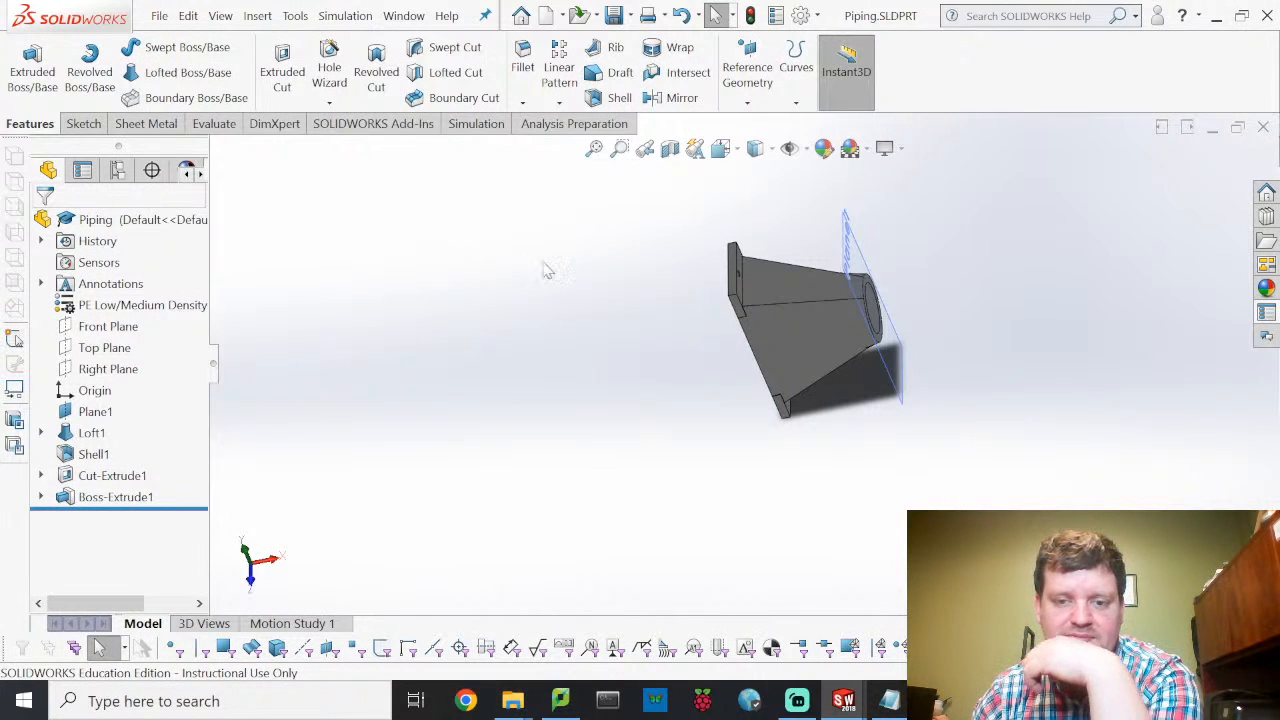
scroll(530, 305, "down", 5)
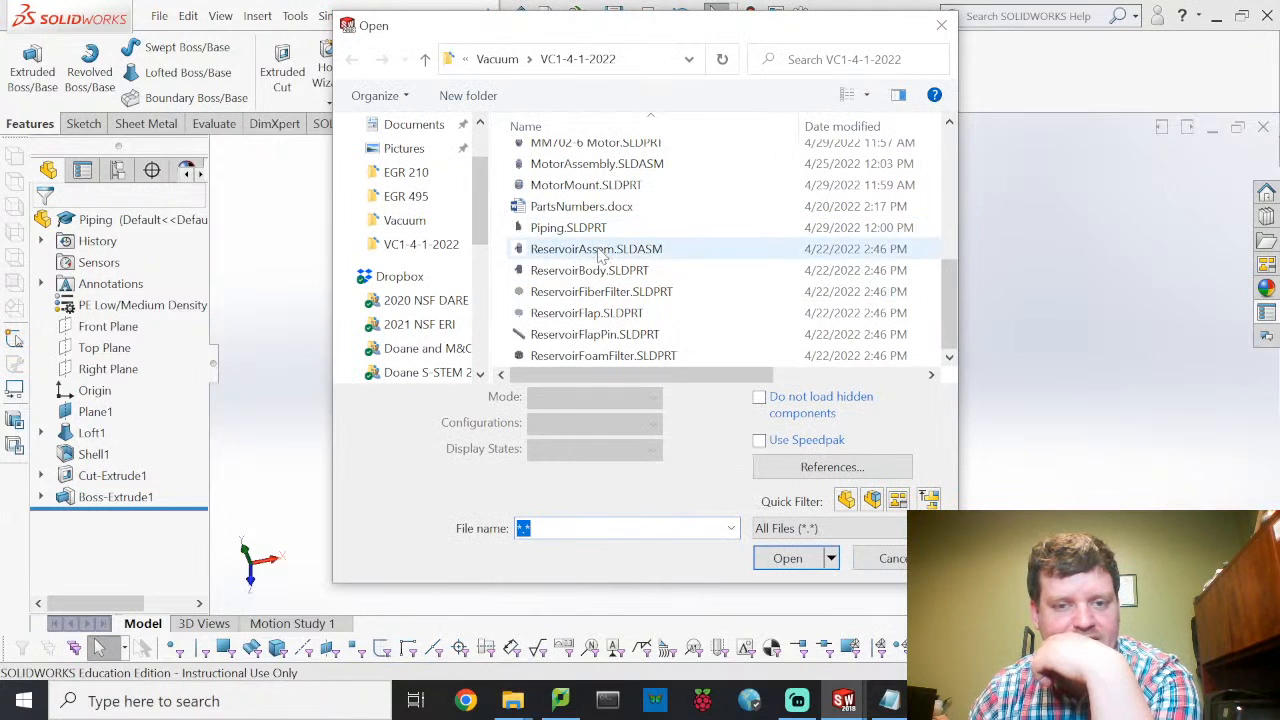
left_click(595, 270)
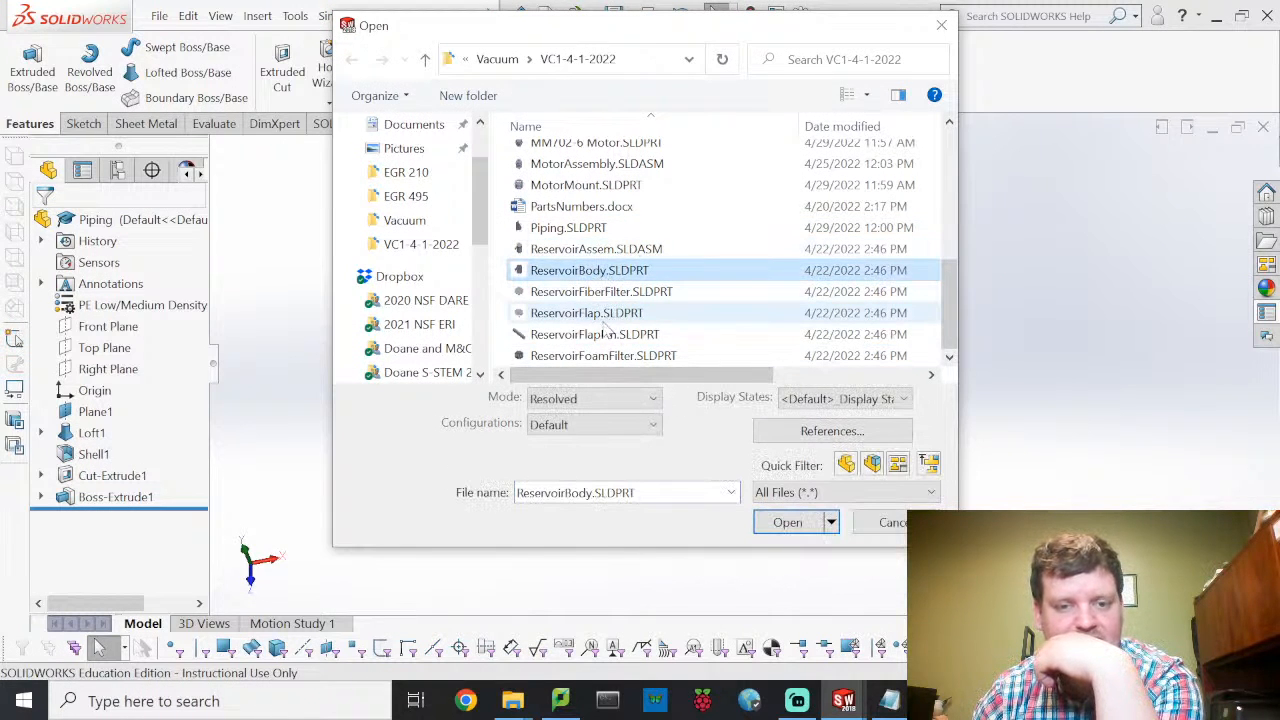
left_click(787, 522)
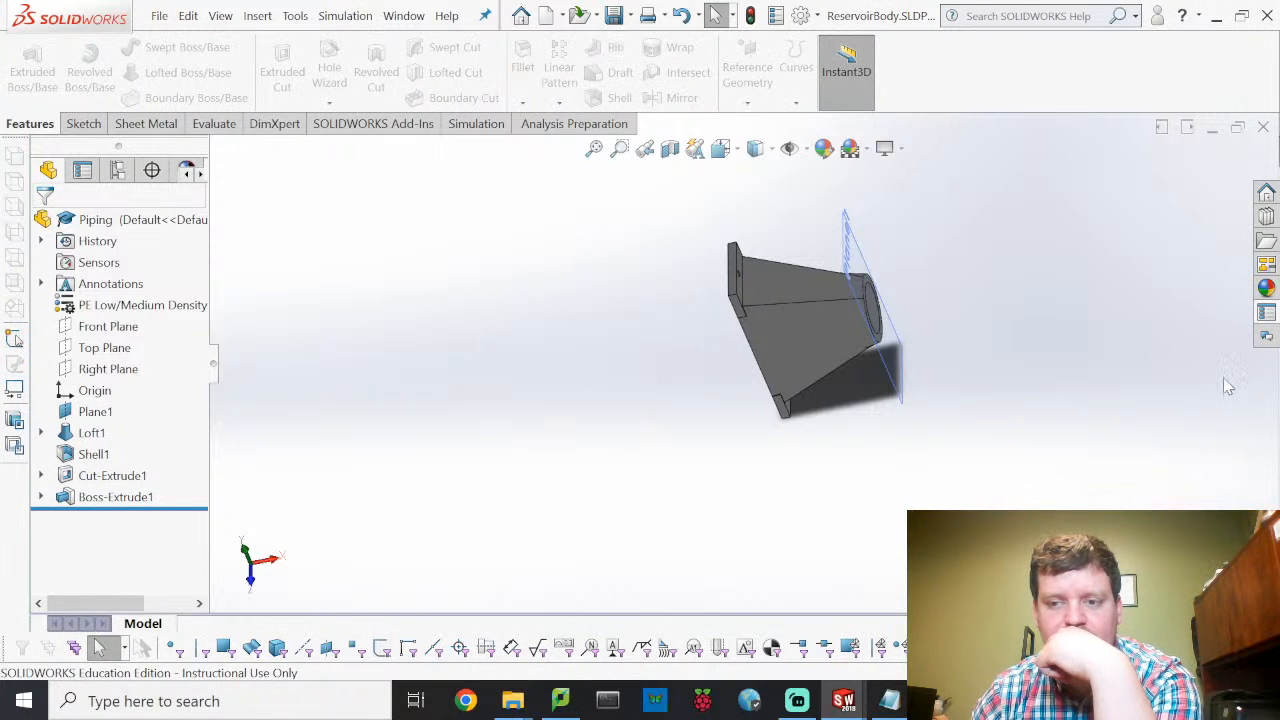
left_click(1263, 316)
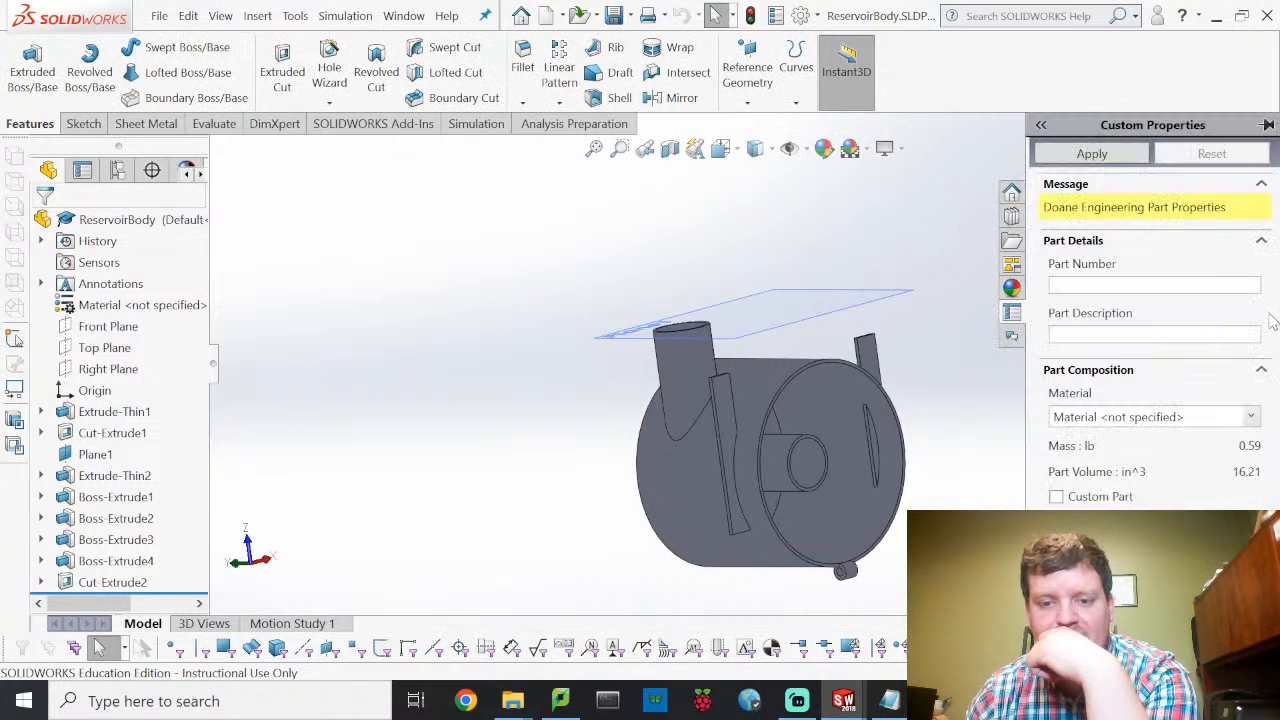
left_click(1135, 282)
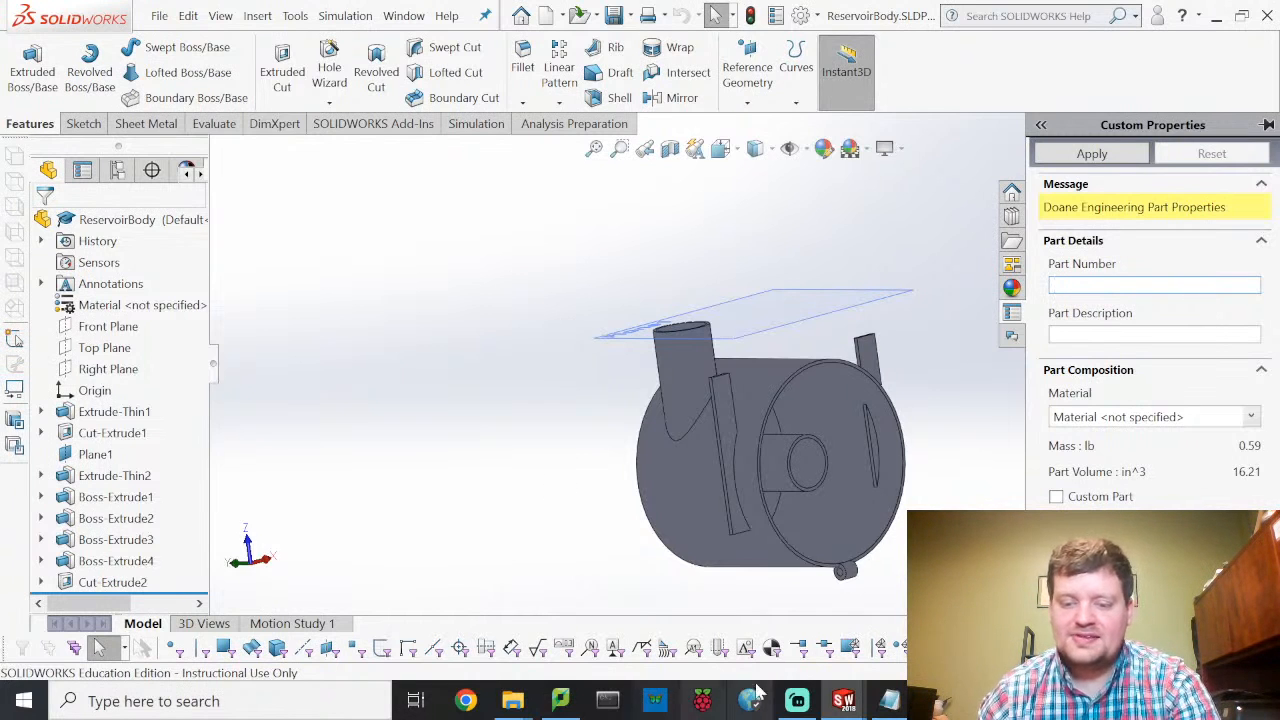
Step: Switch to the Project2 - Process.txt notes in Notepad and add the line "R - Dust Reservoir assembly" below the motor assembly prefix
left_click(889, 699)
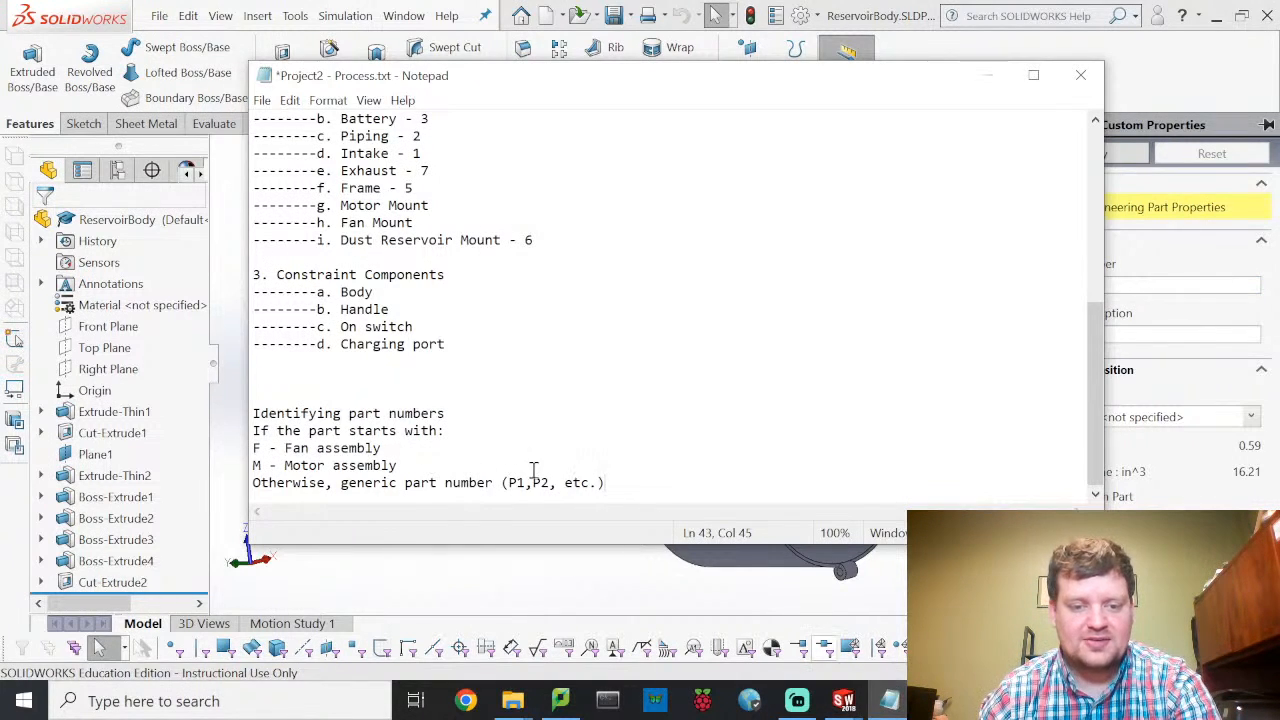
left_click(436, 462)
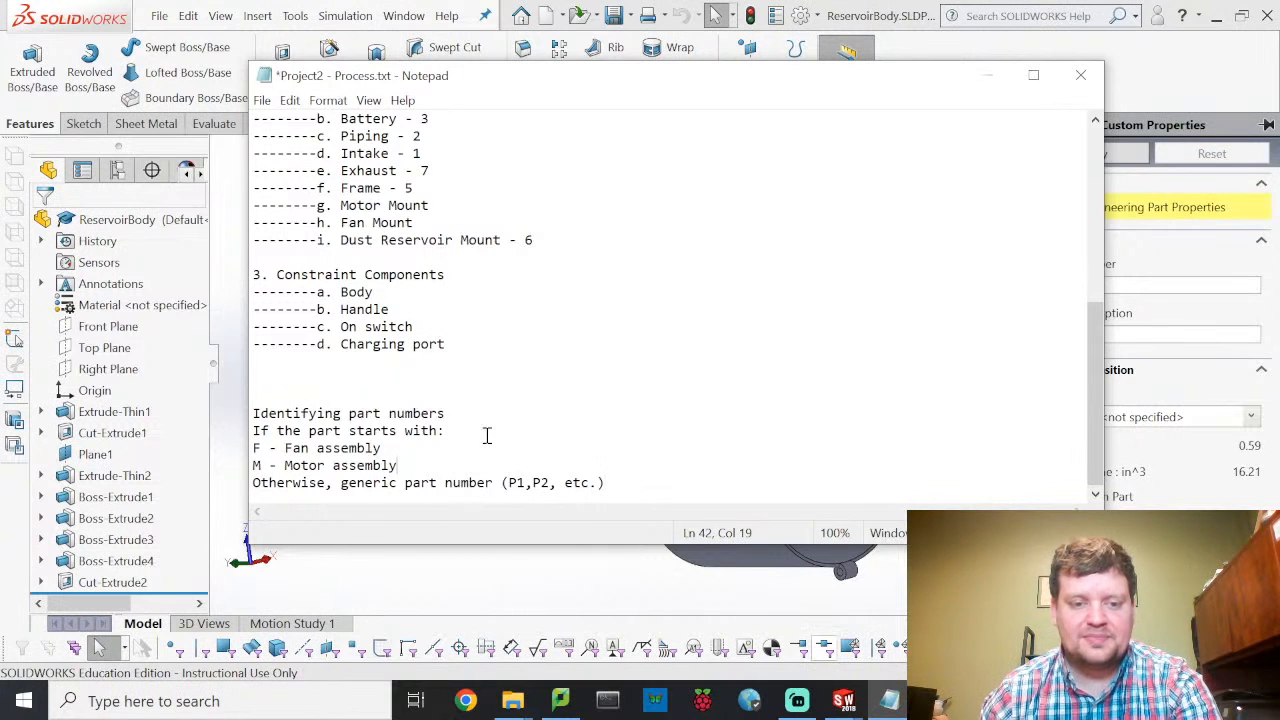
key("Return")
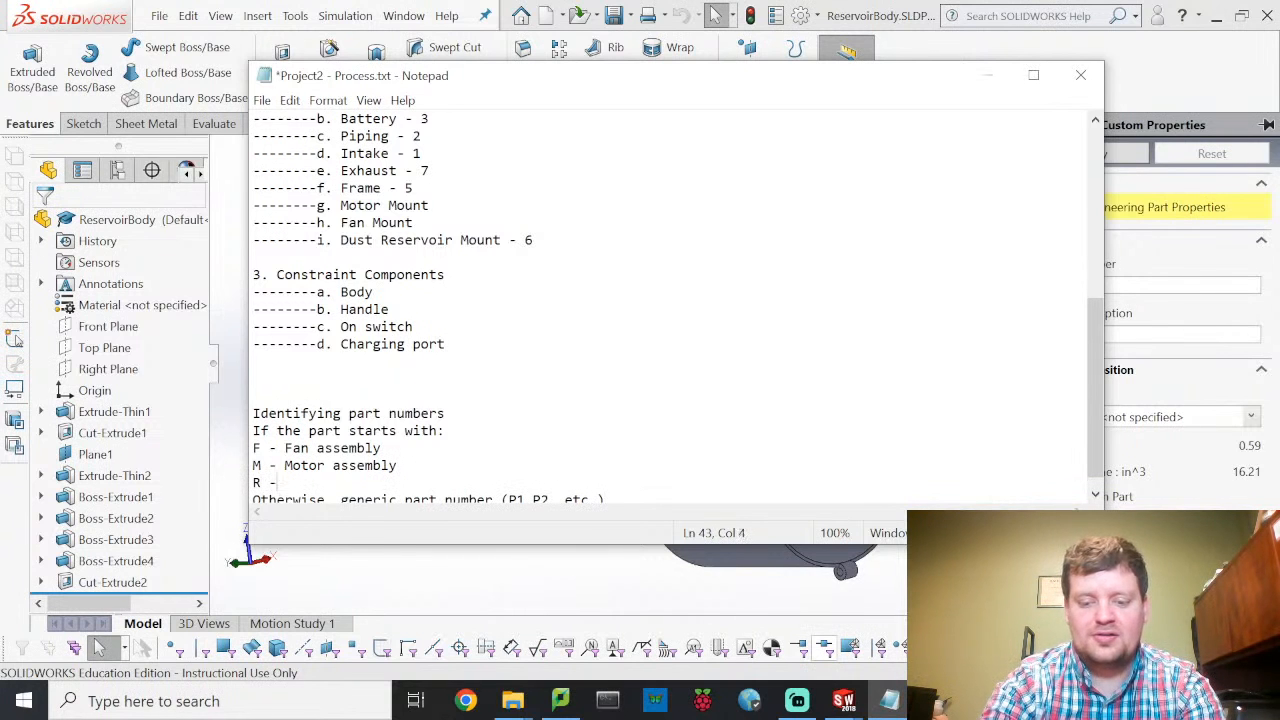
type("R - Dustr")
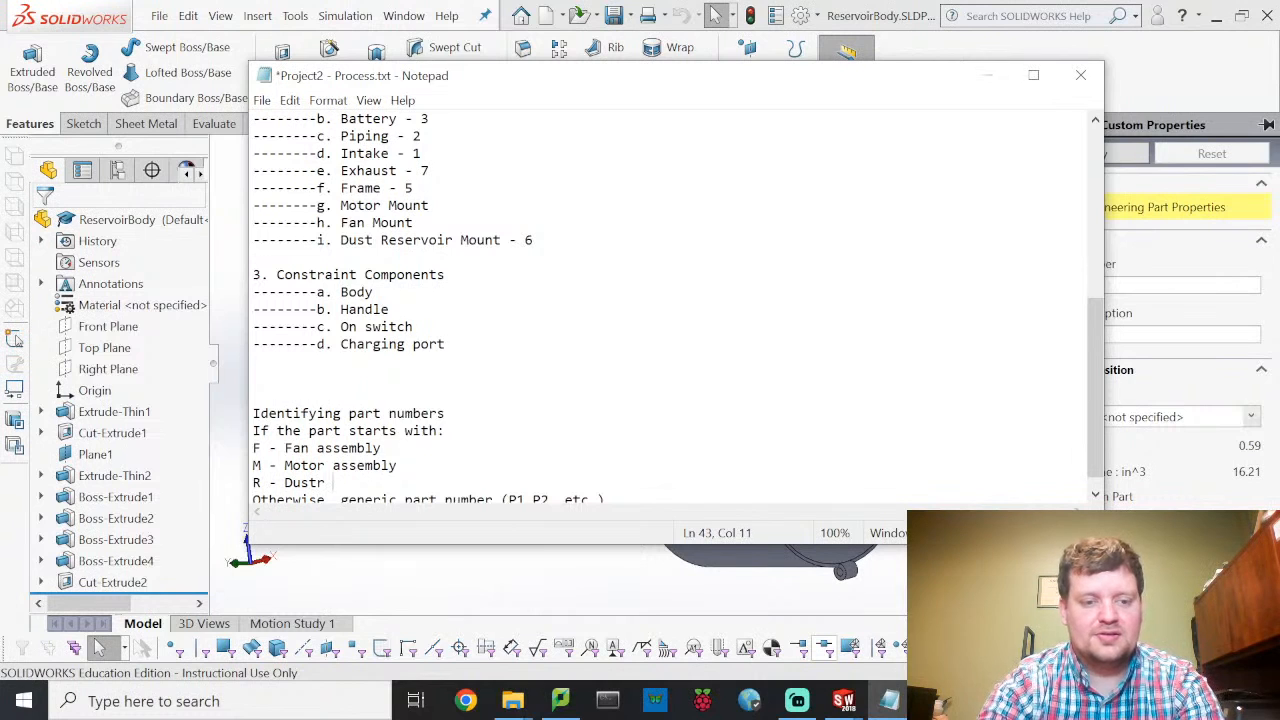
key("BackSpace")
key("BackSpace")
key("BackSpace")
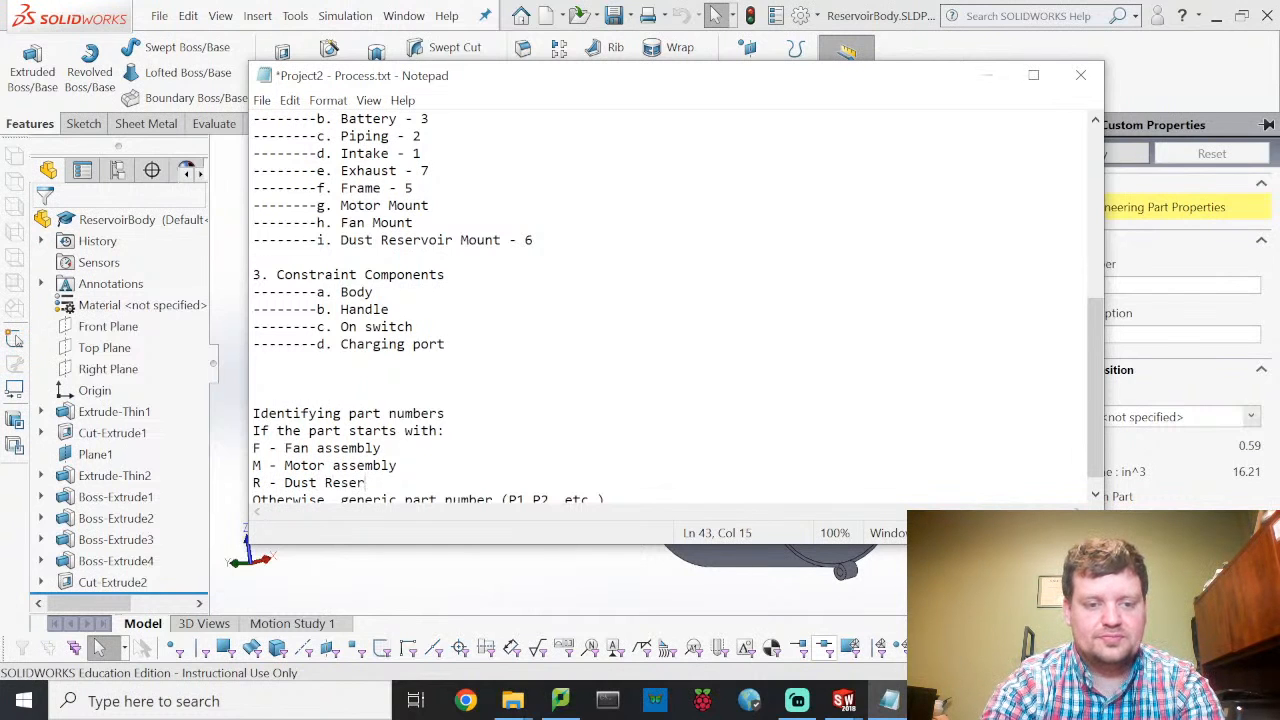
type("embly")
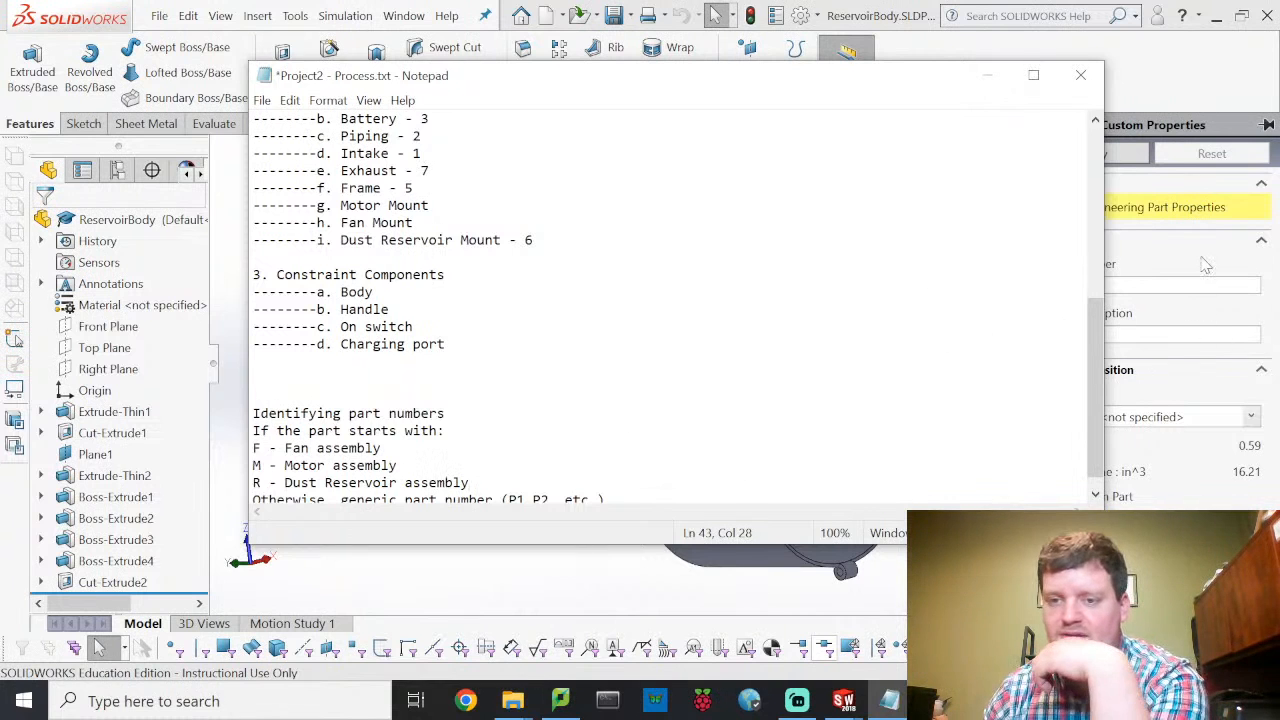
Step: Back in SOLIDWORKS, set the reservoir body's part number to R0001 and its description to "Dust reservoir chamber"
left_click(1163, 285)
left_click(1163, 285)
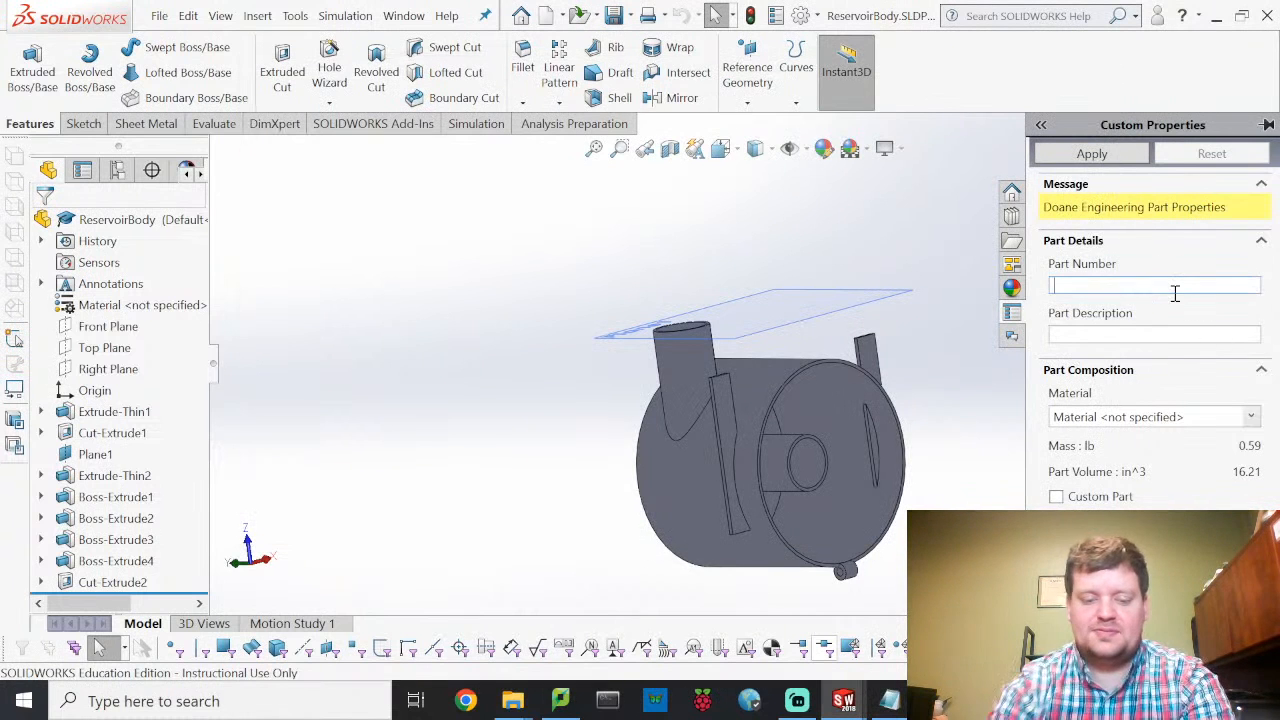
type("R")
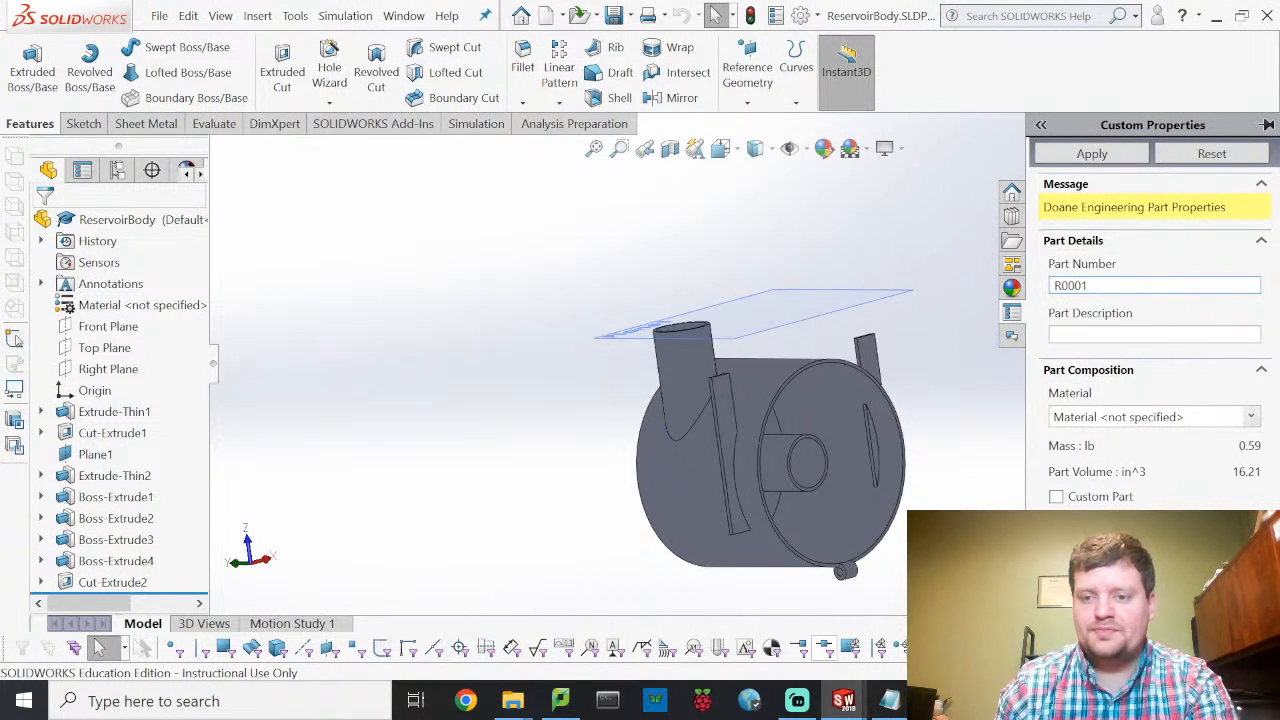
type("0001")
left_click(1203, 334)
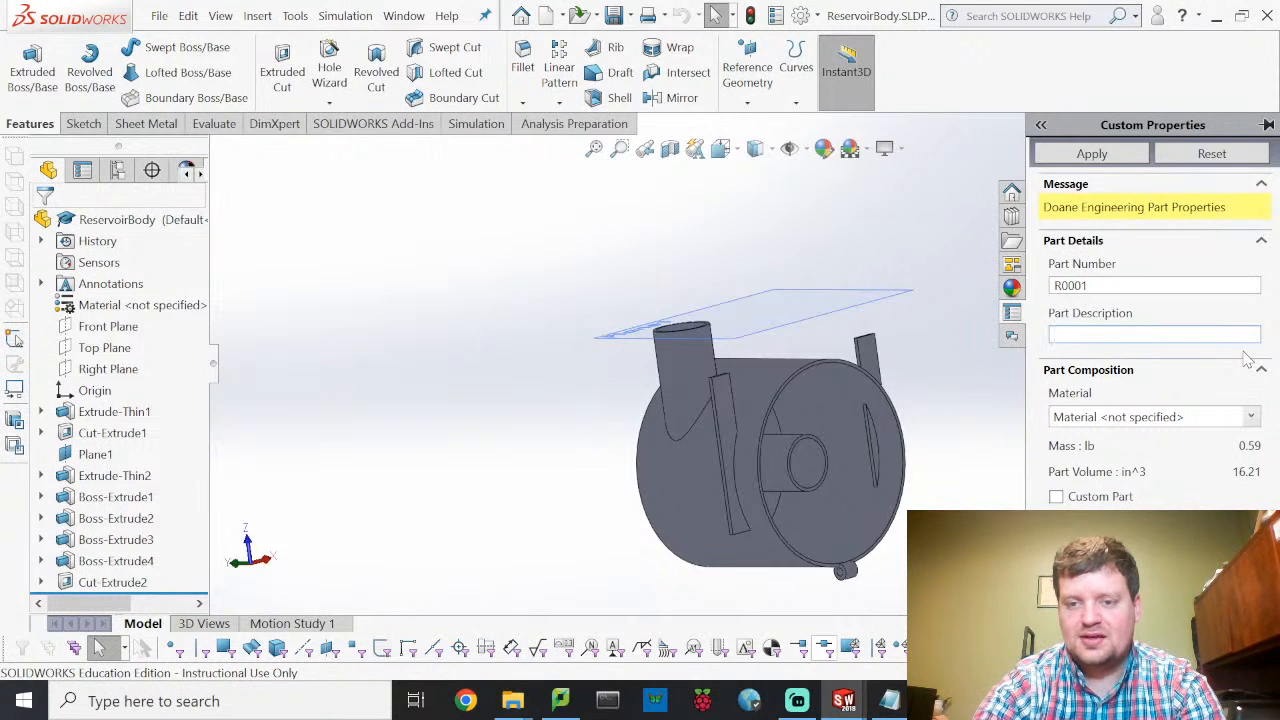
type("Dust reservoir chamber")
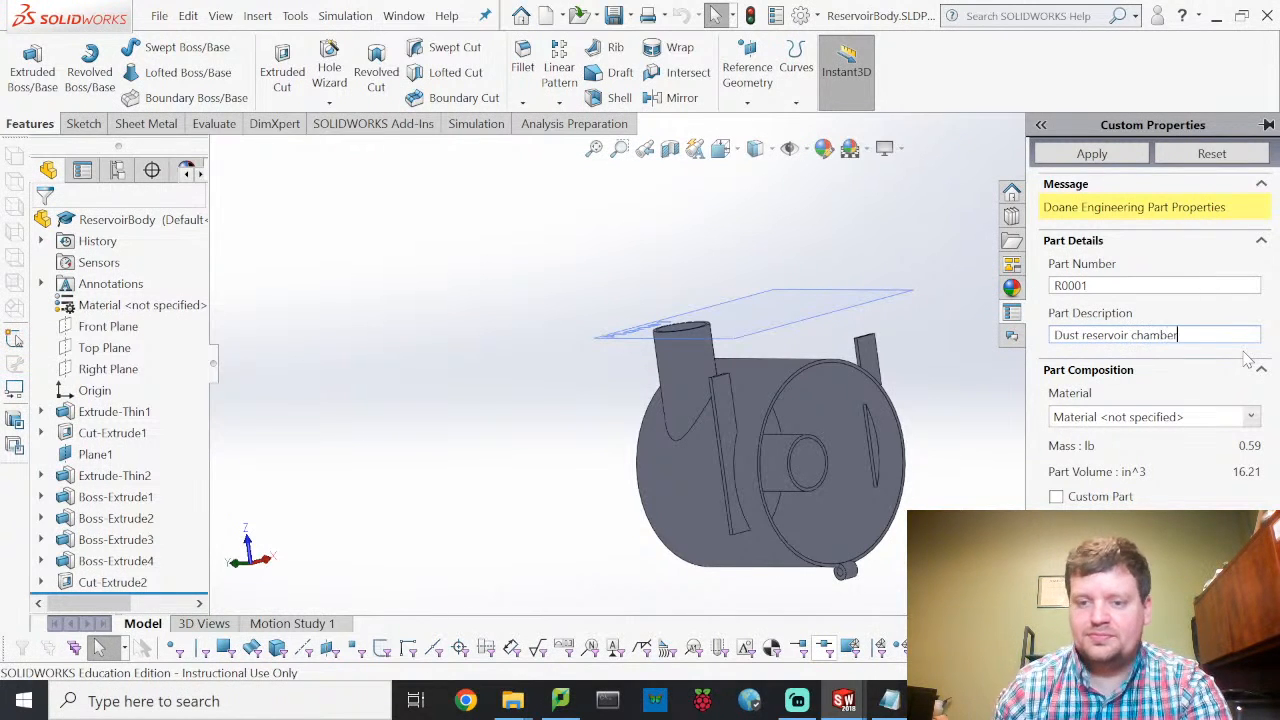
Step: Assign the Plastics material Very Low Density PE (SS) to the reservoir body, saving the pending custom property changes
left_click(1251, 417)
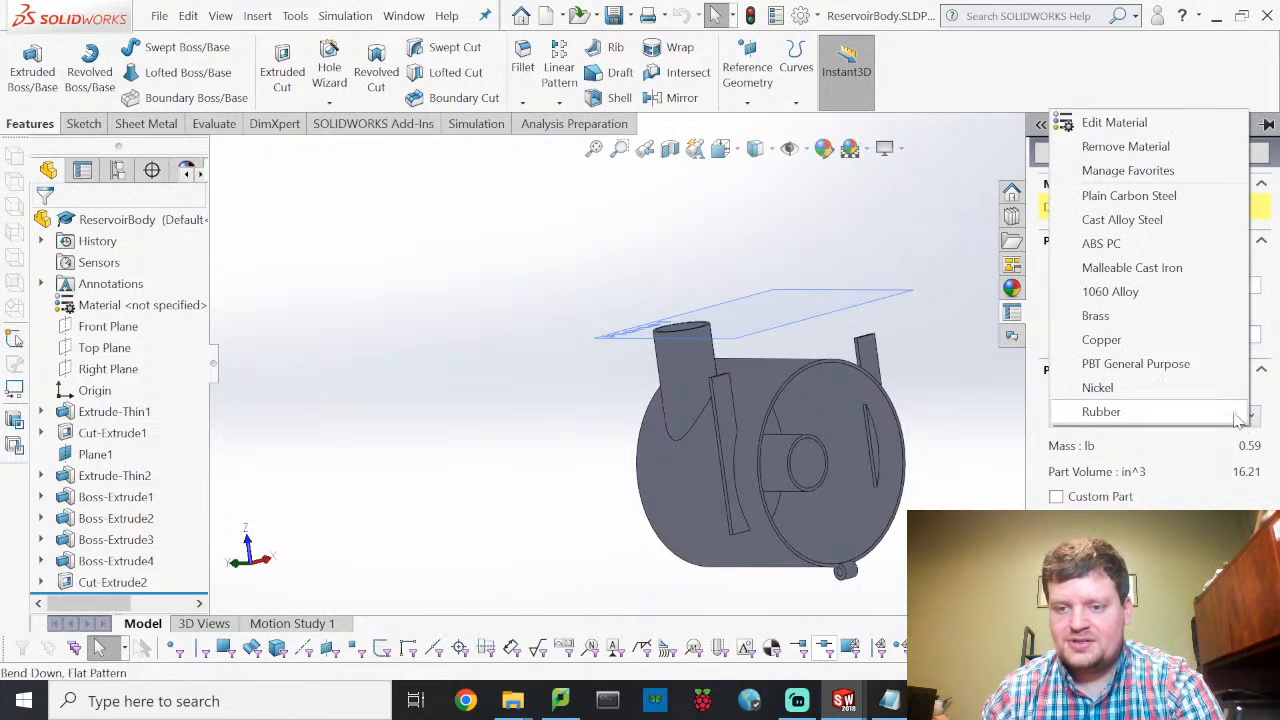
left_click(1130, 125)
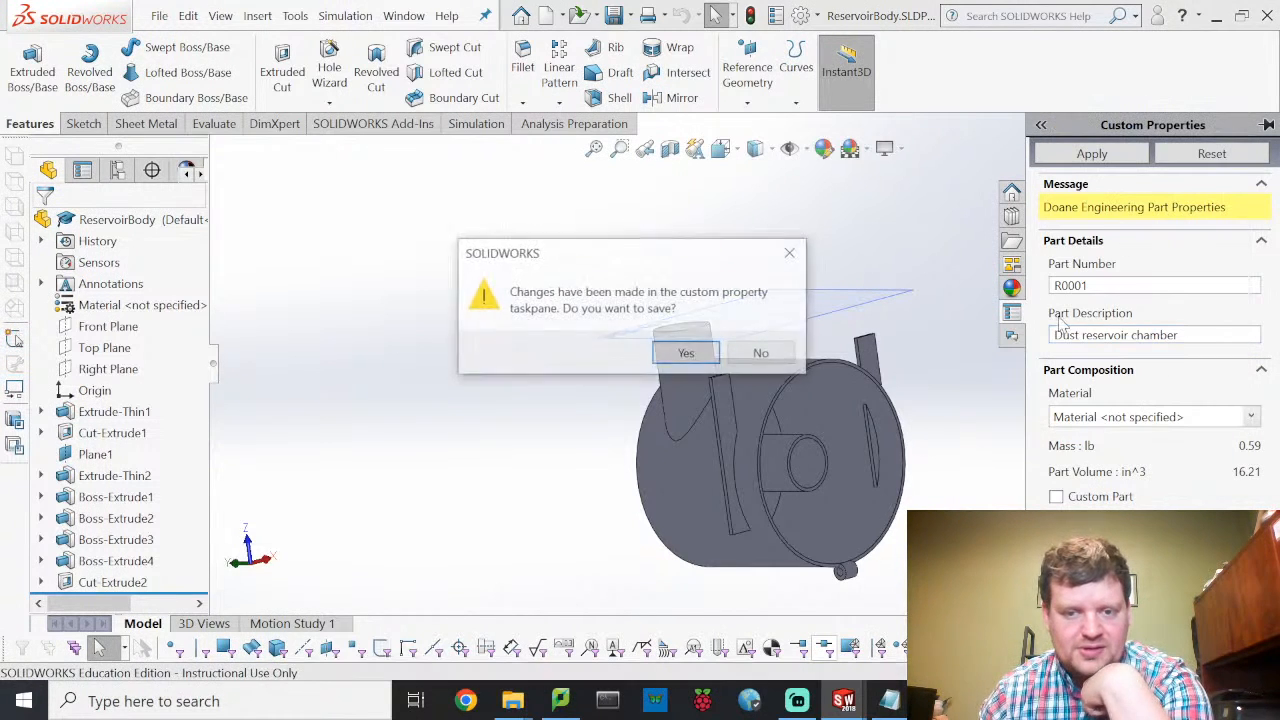
left_click(684, 352)
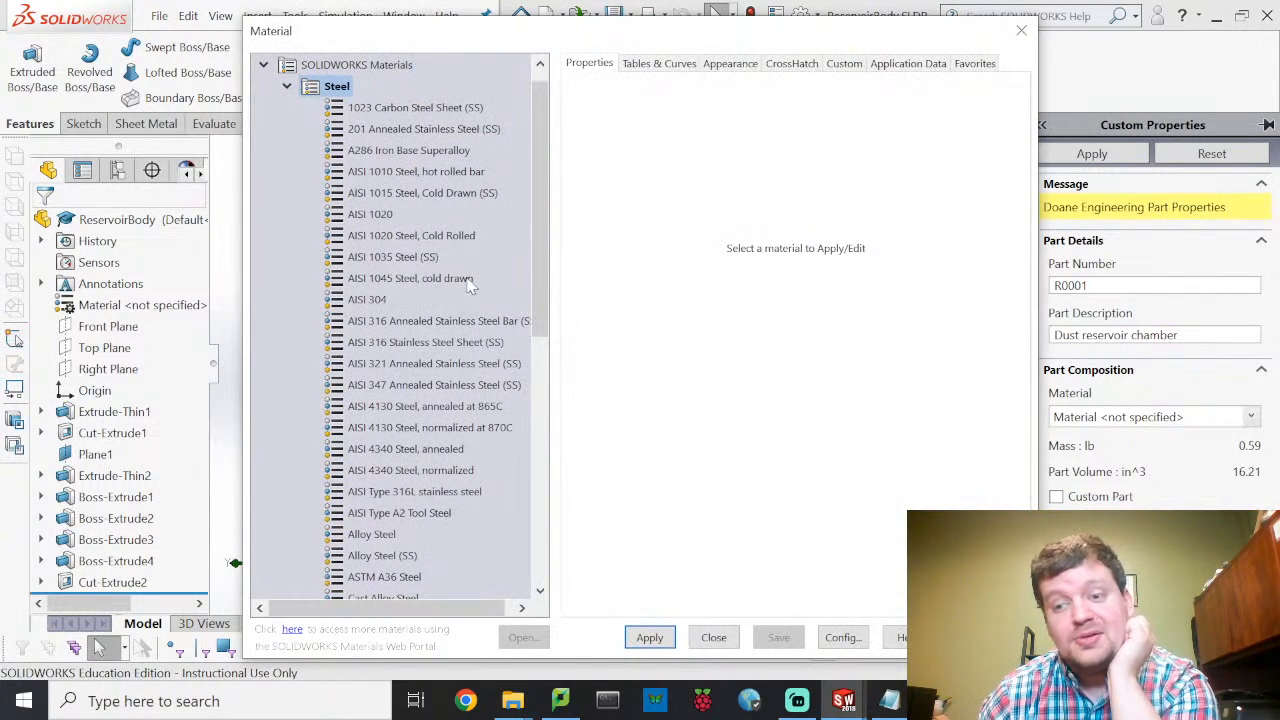
scroll(460, 296, "down", 8)
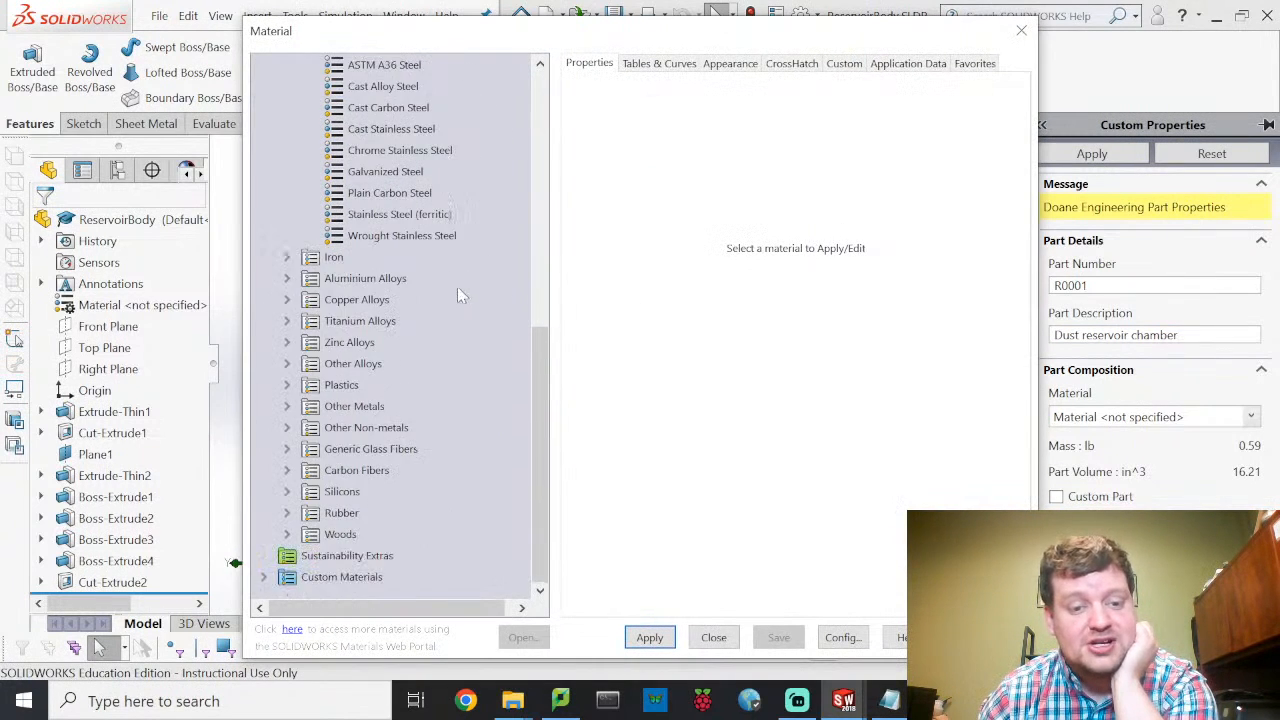
left_click(287, 385)
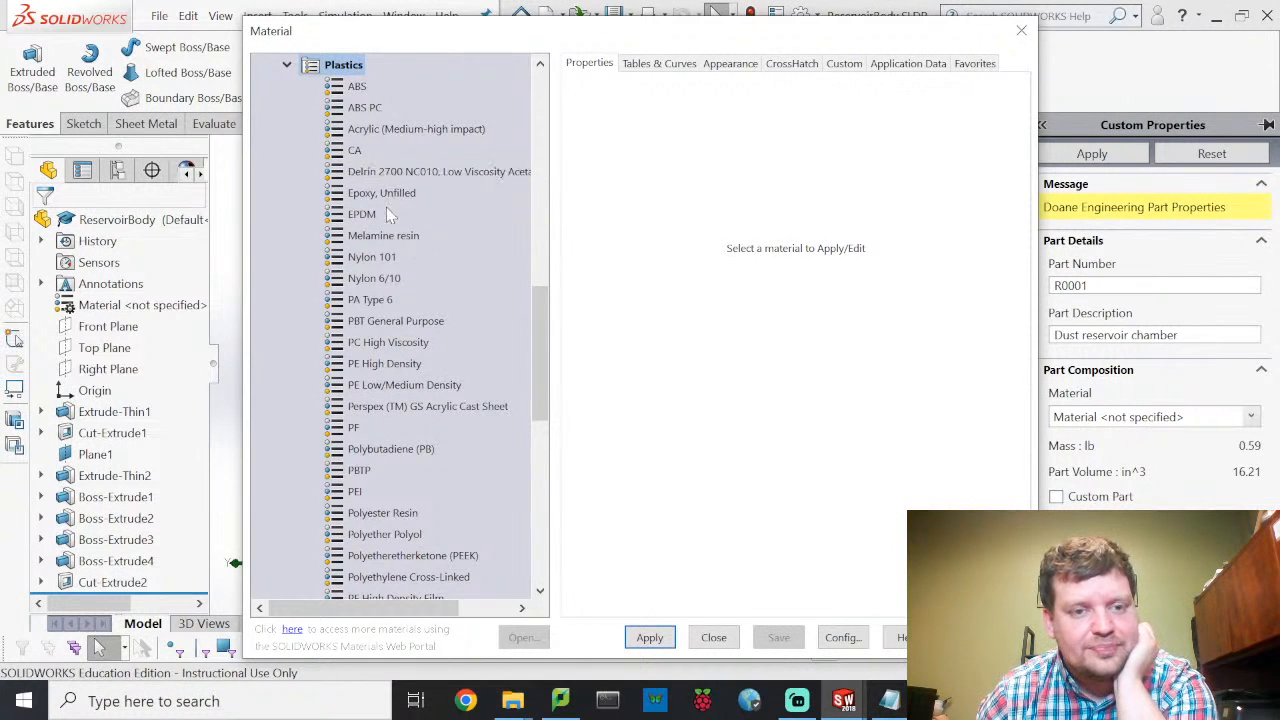
scroll(428, 360, "down", 2)
scroll(428, 360, "down", 6)
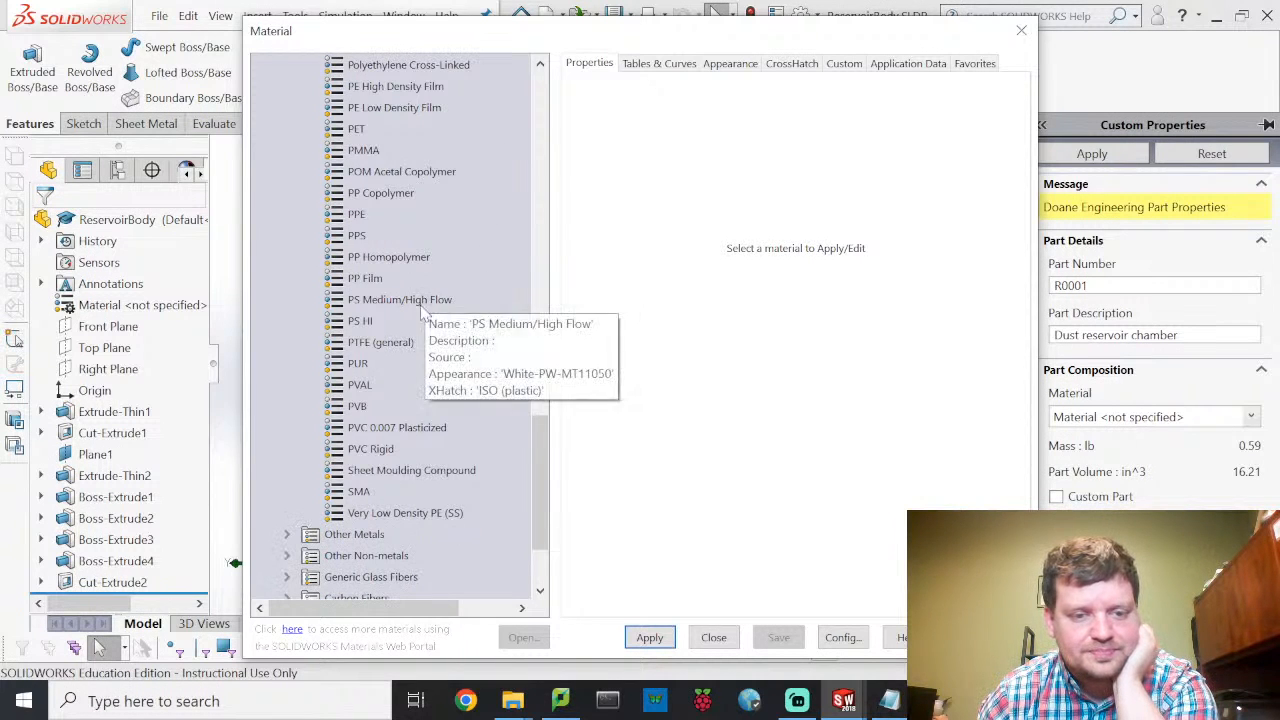
left_click(401, 515)
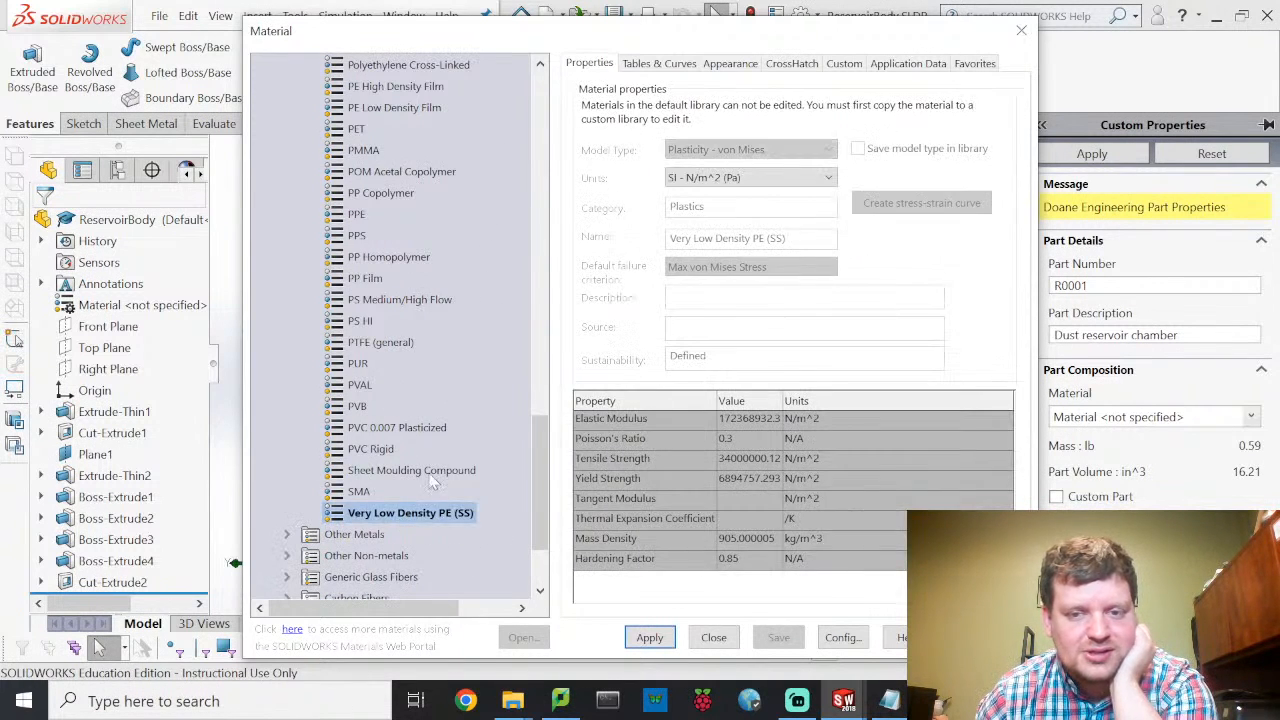
left_click(649, 637)
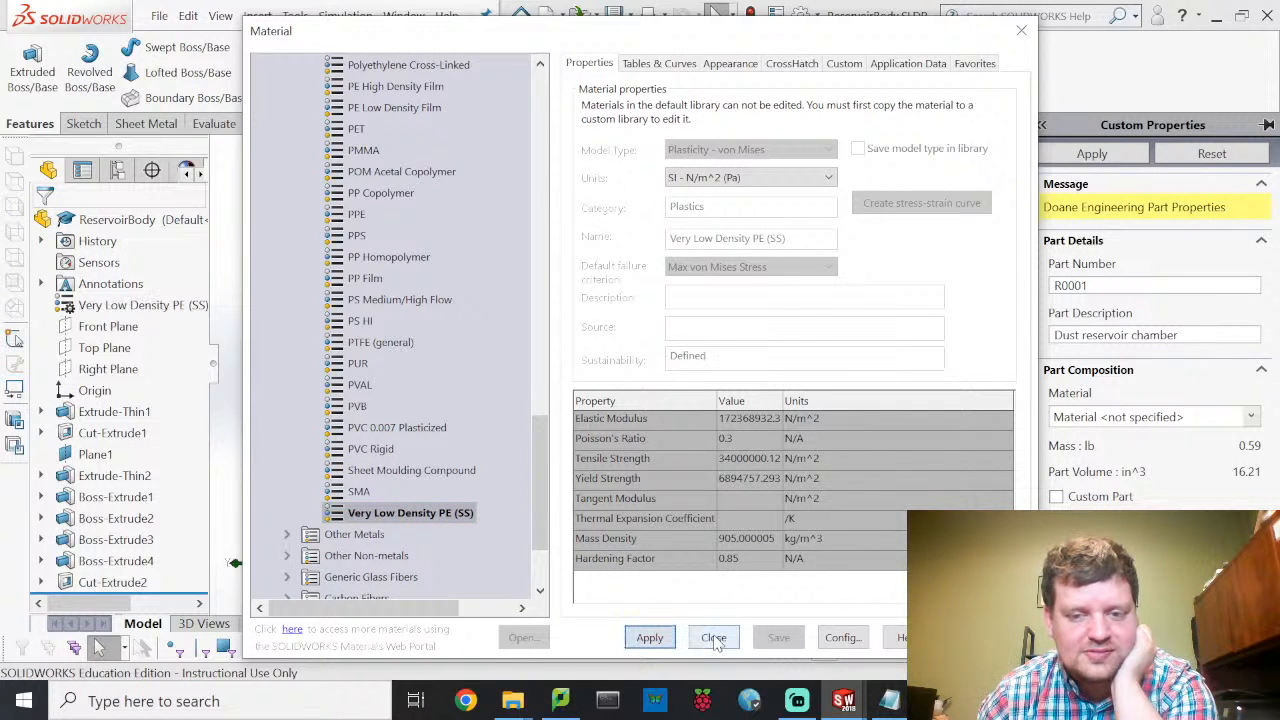
left_click(714, 638)
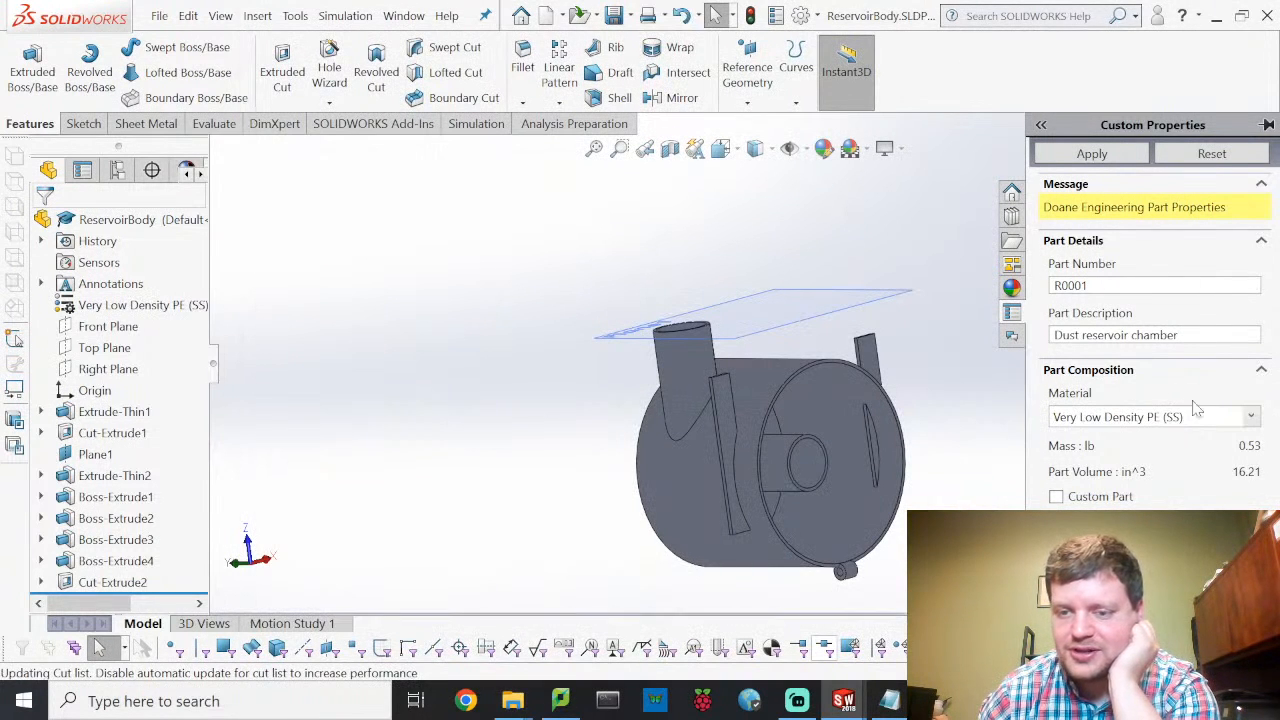
Step: Mark the reservoir body as a custom part and save the file
left_click(1057, 497)
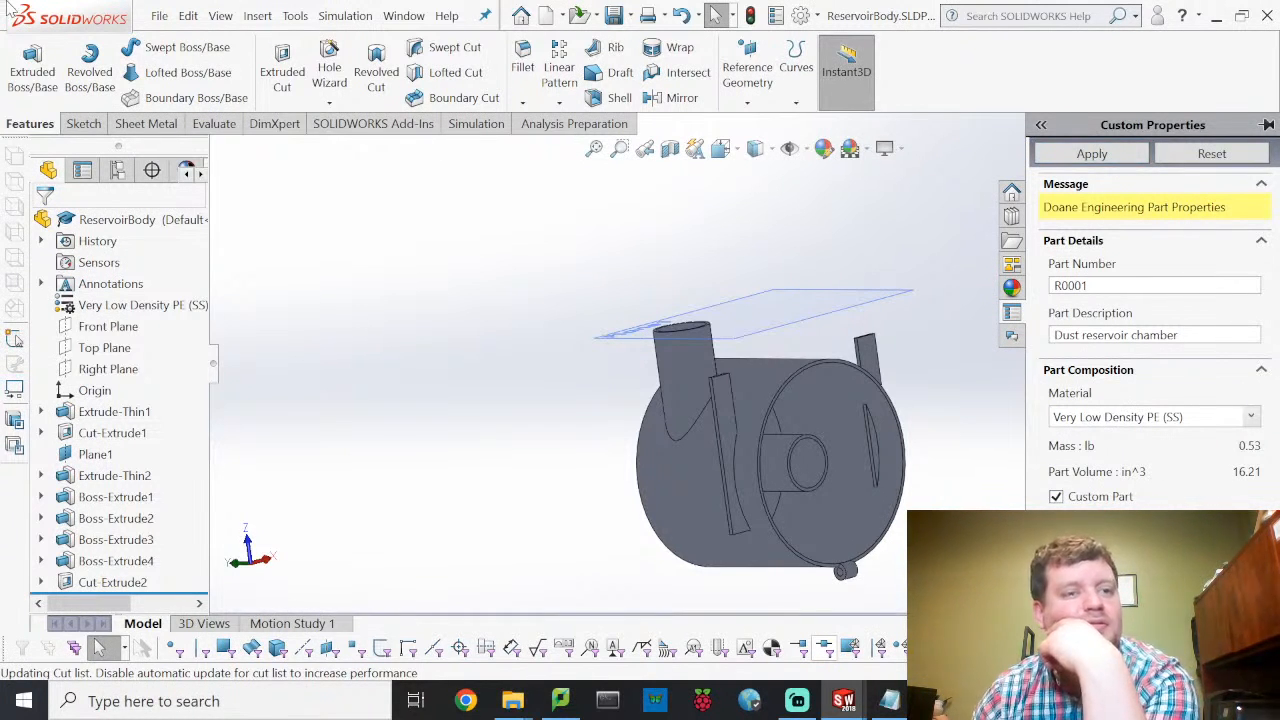
left_click(159, 16)
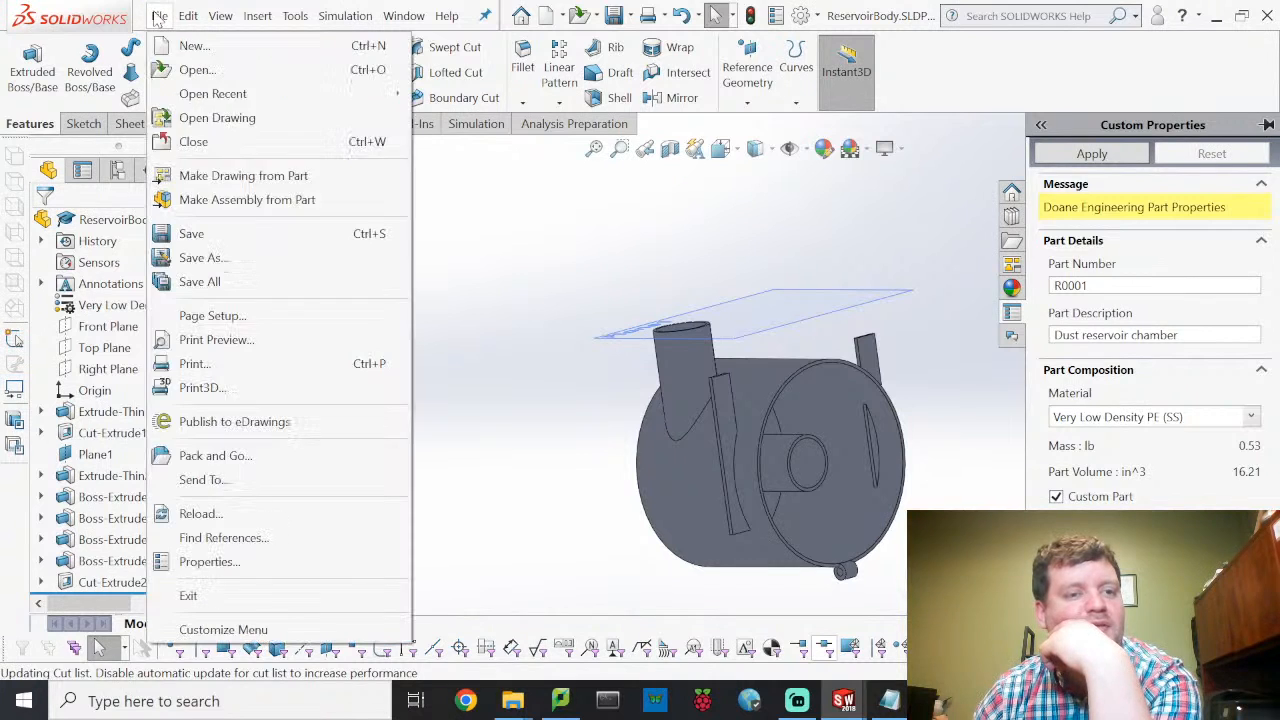
left_click(200, 233)
Step: Open ReservoirFiberFilter.SLDPRT from the VC1-4-1-2022 folder and bring up its custom properties
left_click(159, 16)
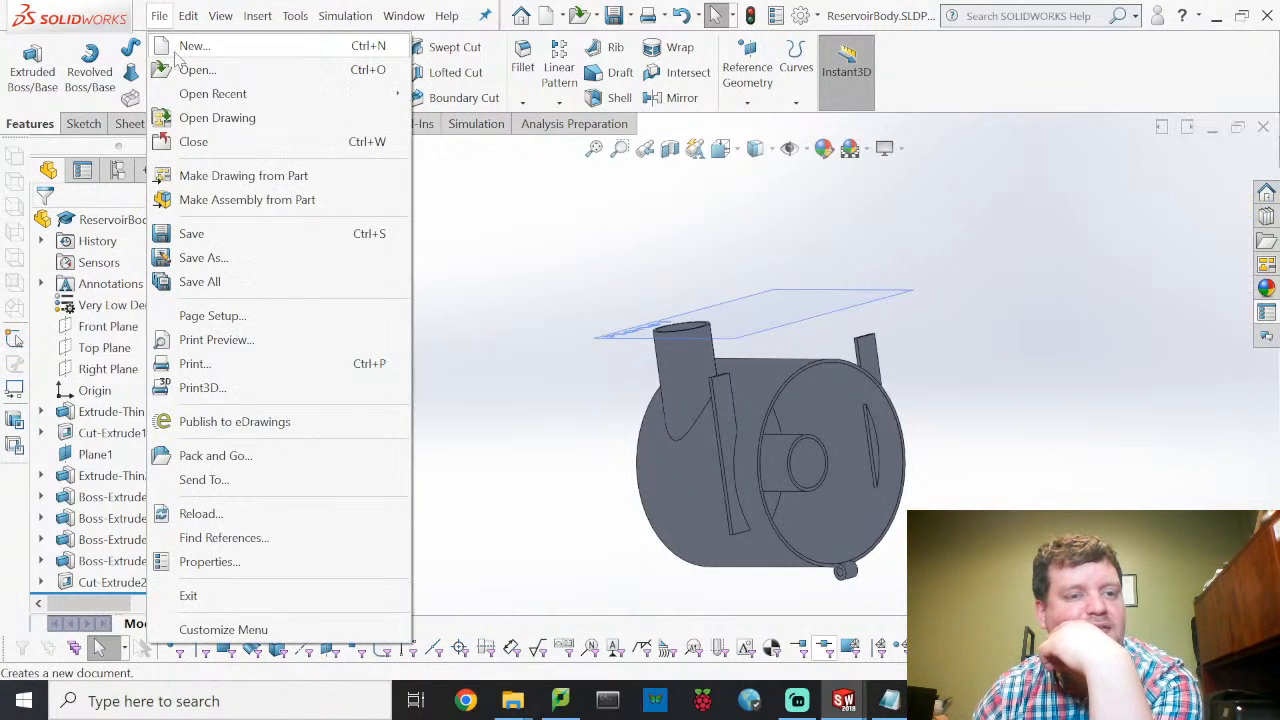
key("Escape")
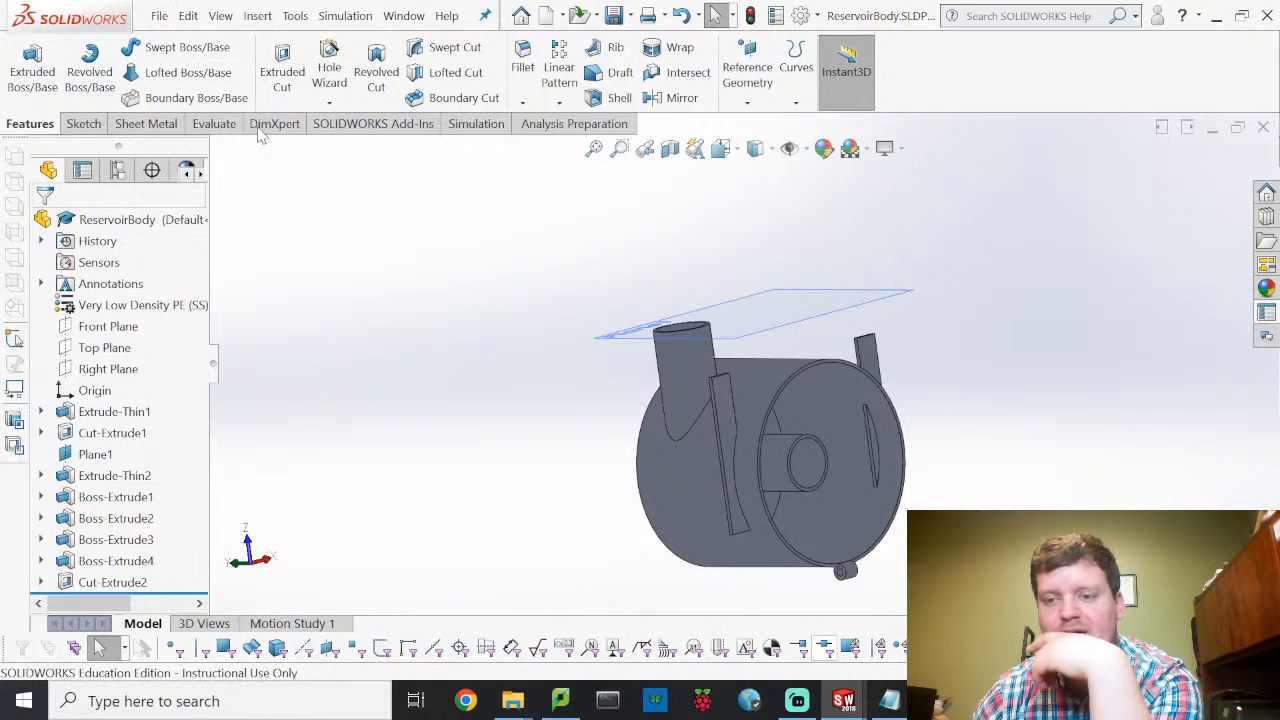
key("ctrl+o")
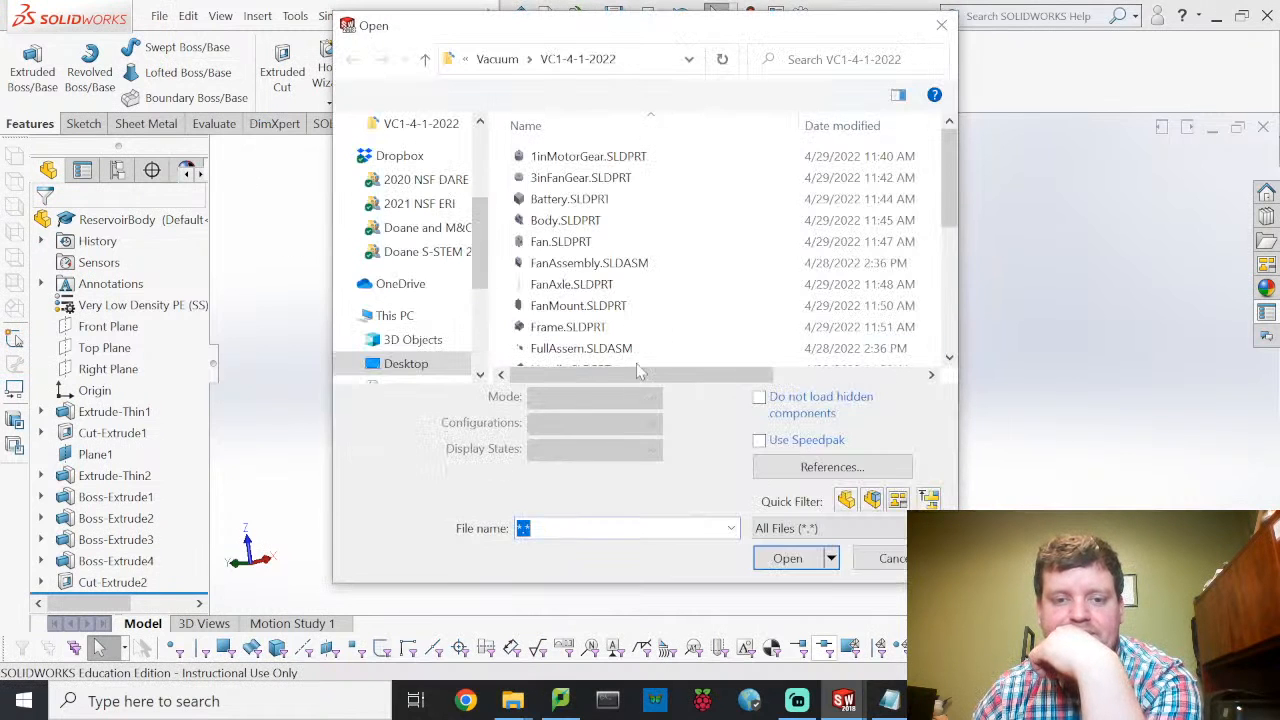
scroll(634, 257, "down", 5)
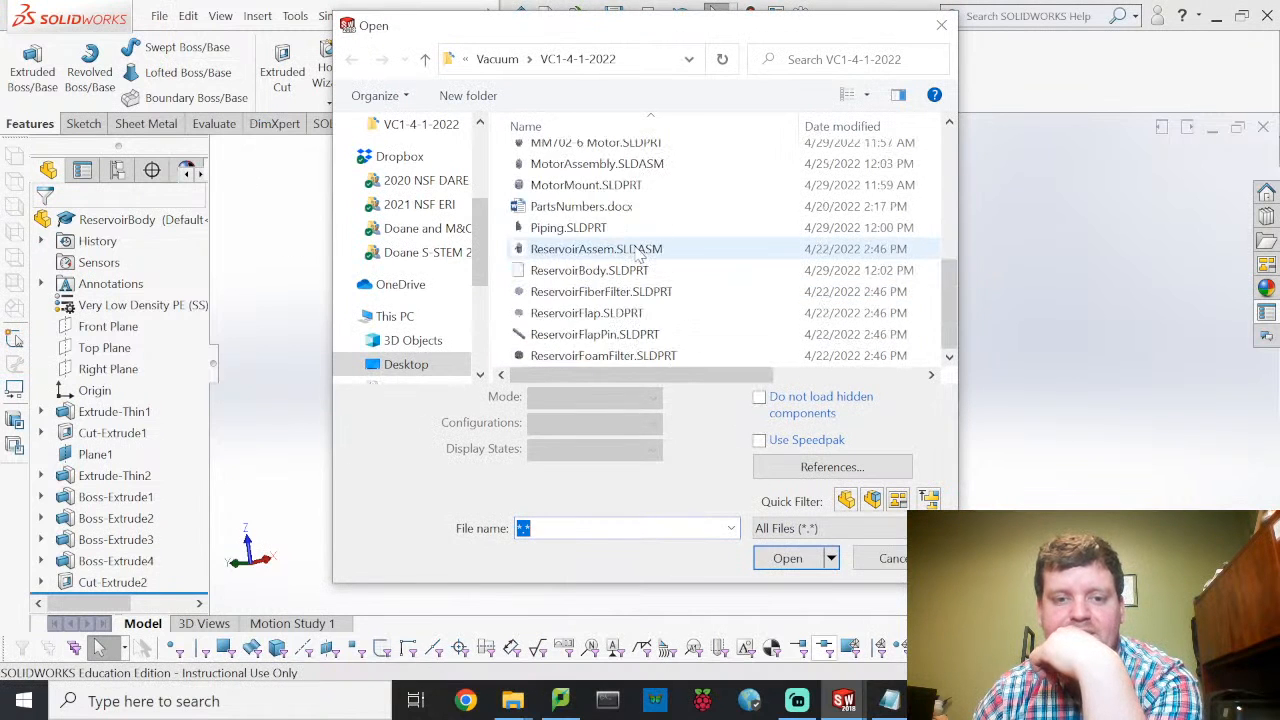
left_click(612, 292)
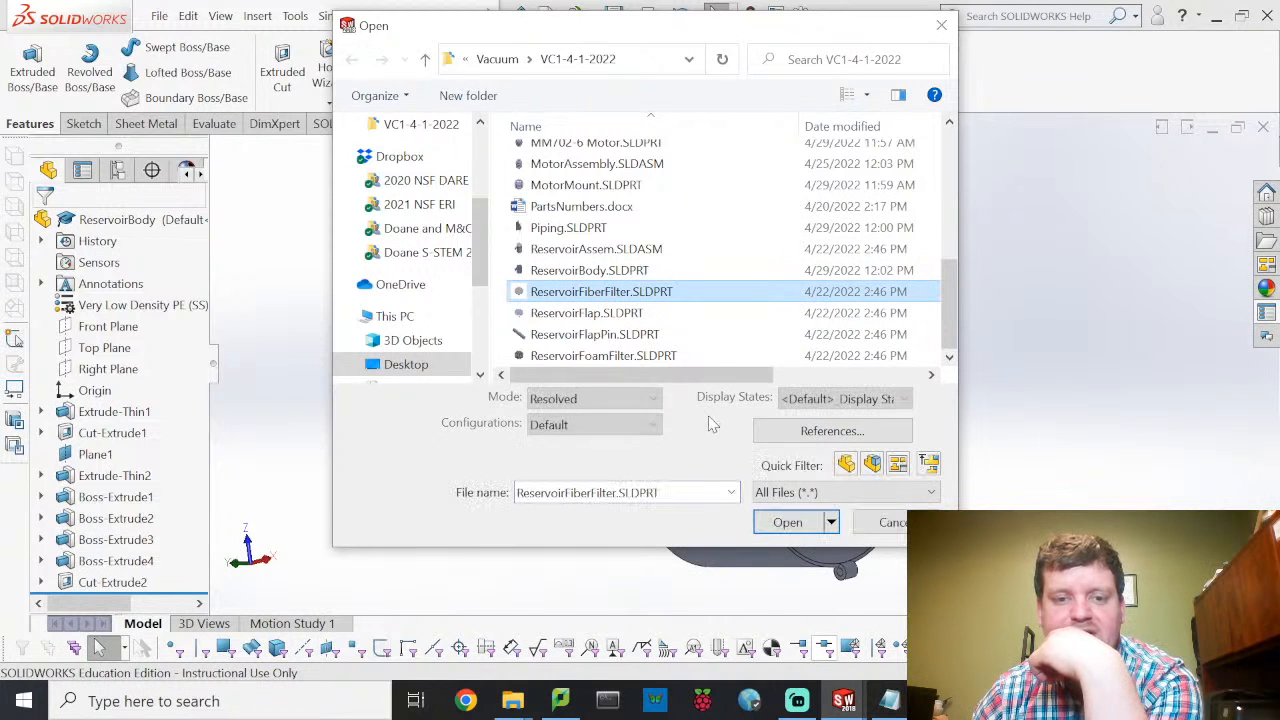
left_click(785, 521)
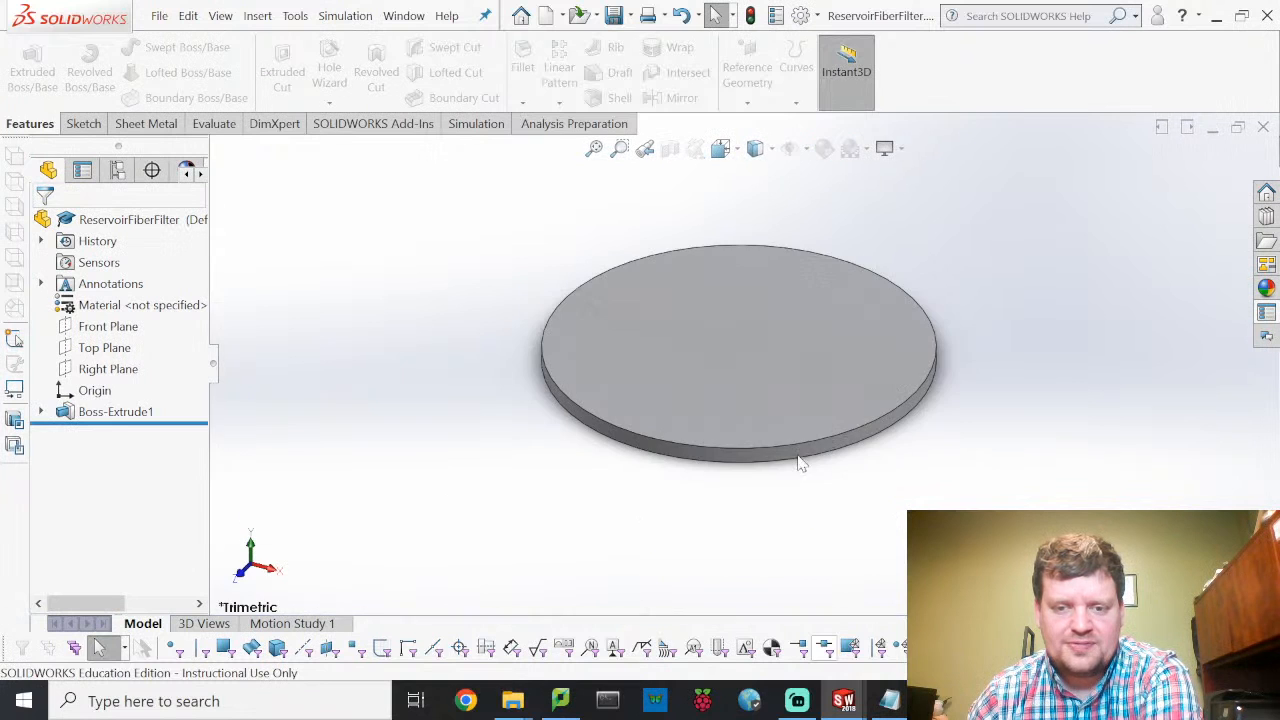
left_click(1266, 314)
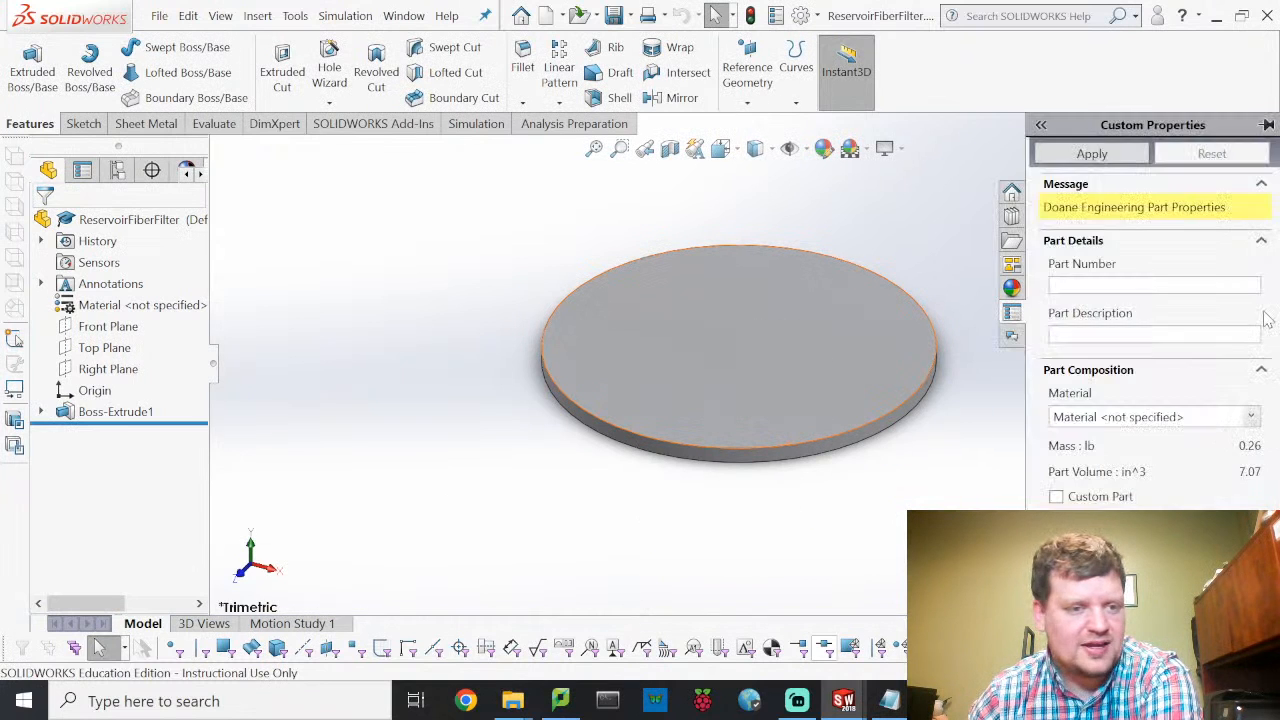
Step: Set the fiber filter's part number to R0002 and its description to "Fiber mesh filter"
left_click(1164, 286)
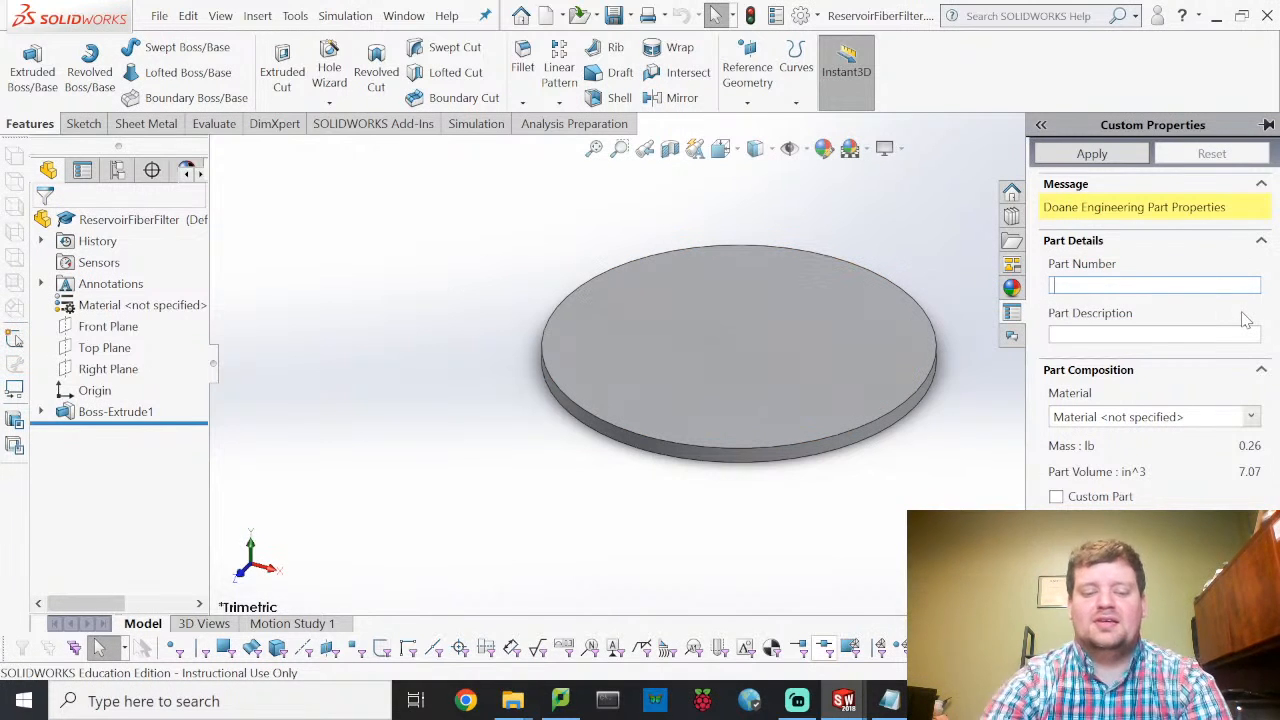
type("R0002")
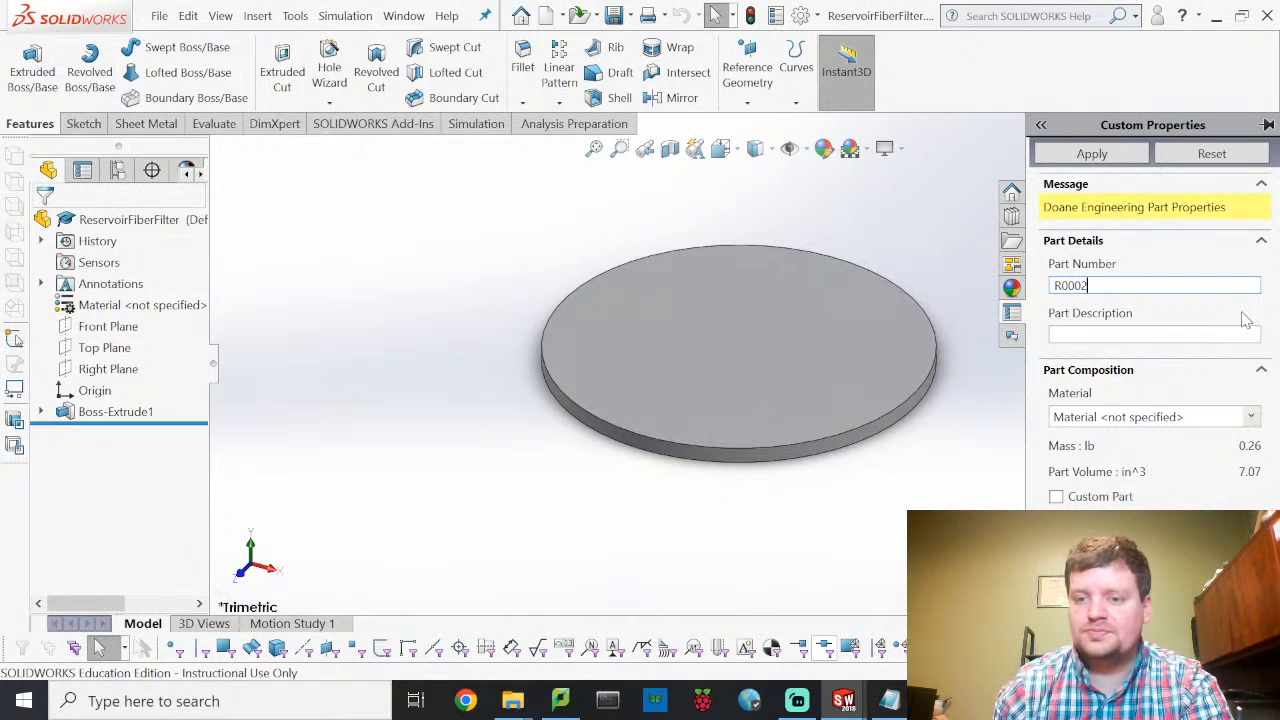
left_click(1155, 335)
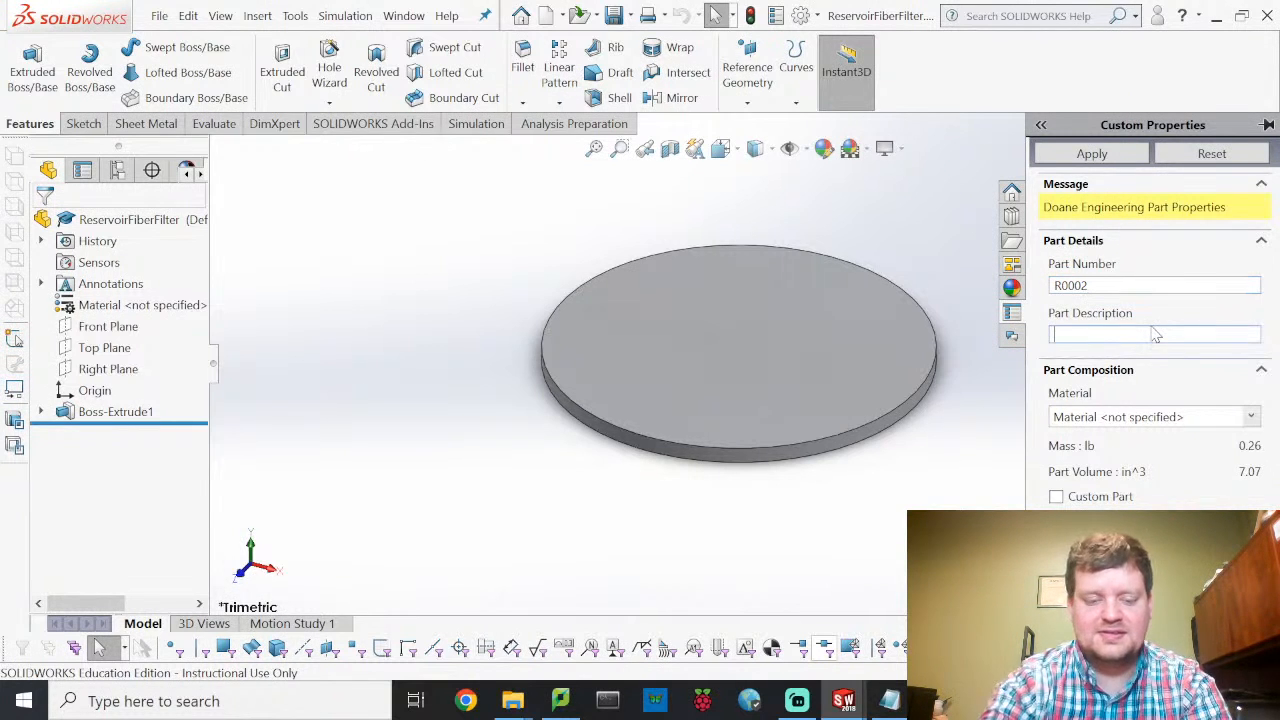
type("Fiber mesh filter")
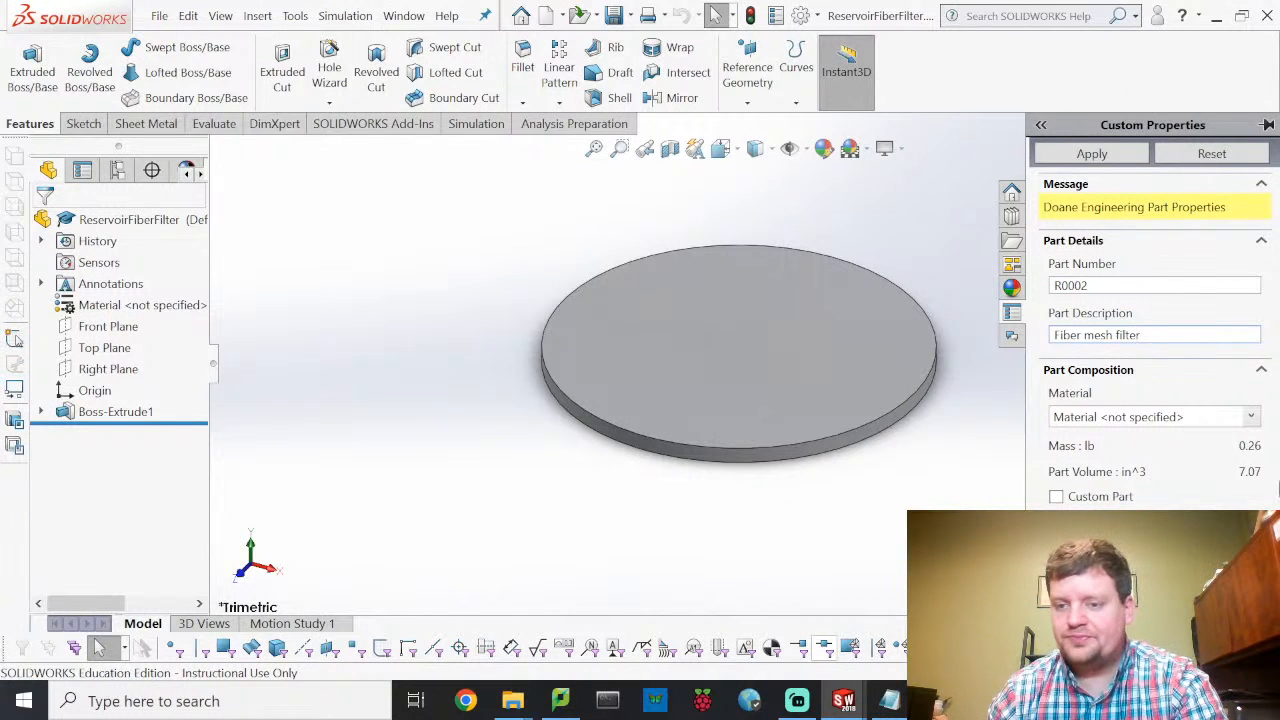
Step: Save the pending property changes, assign Corrugated Paper from Other Non-metals to the fiber filter, and mark it as a custom part
left_click(1251, 418)
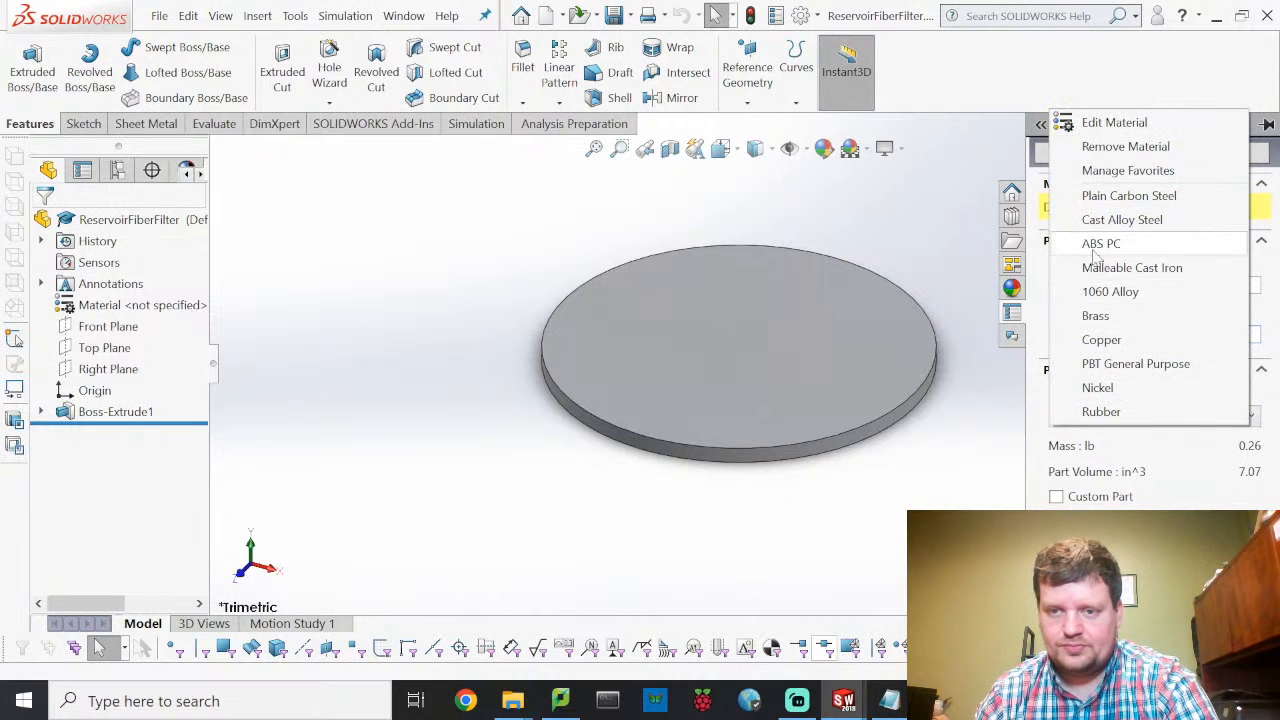
left_click(1137, 127)
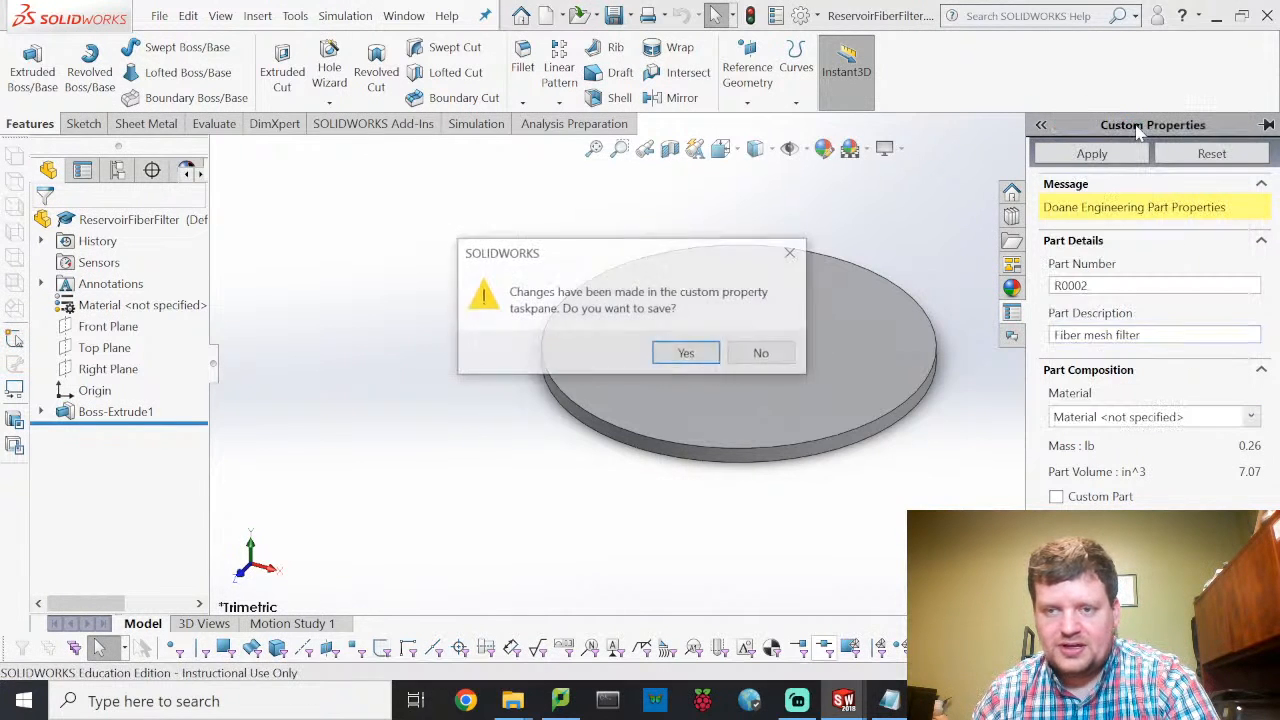
left_click(703, 355)
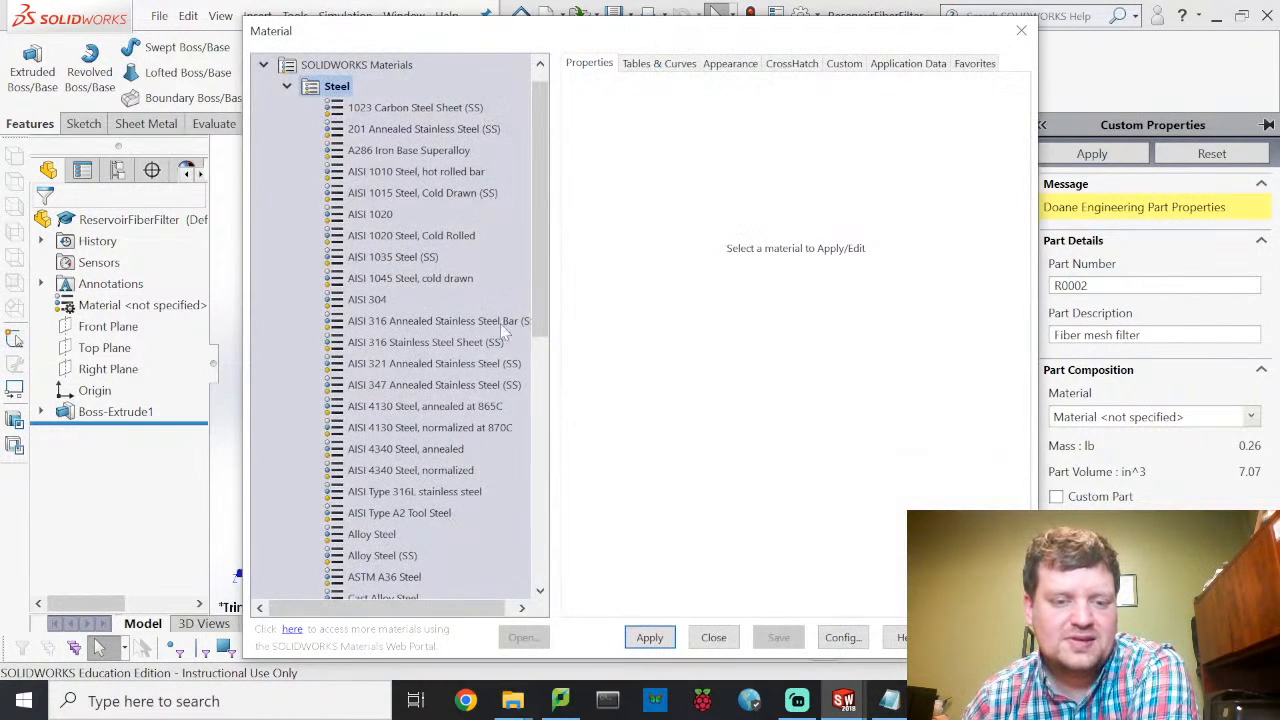
scroll(500, 323, "down", 5)
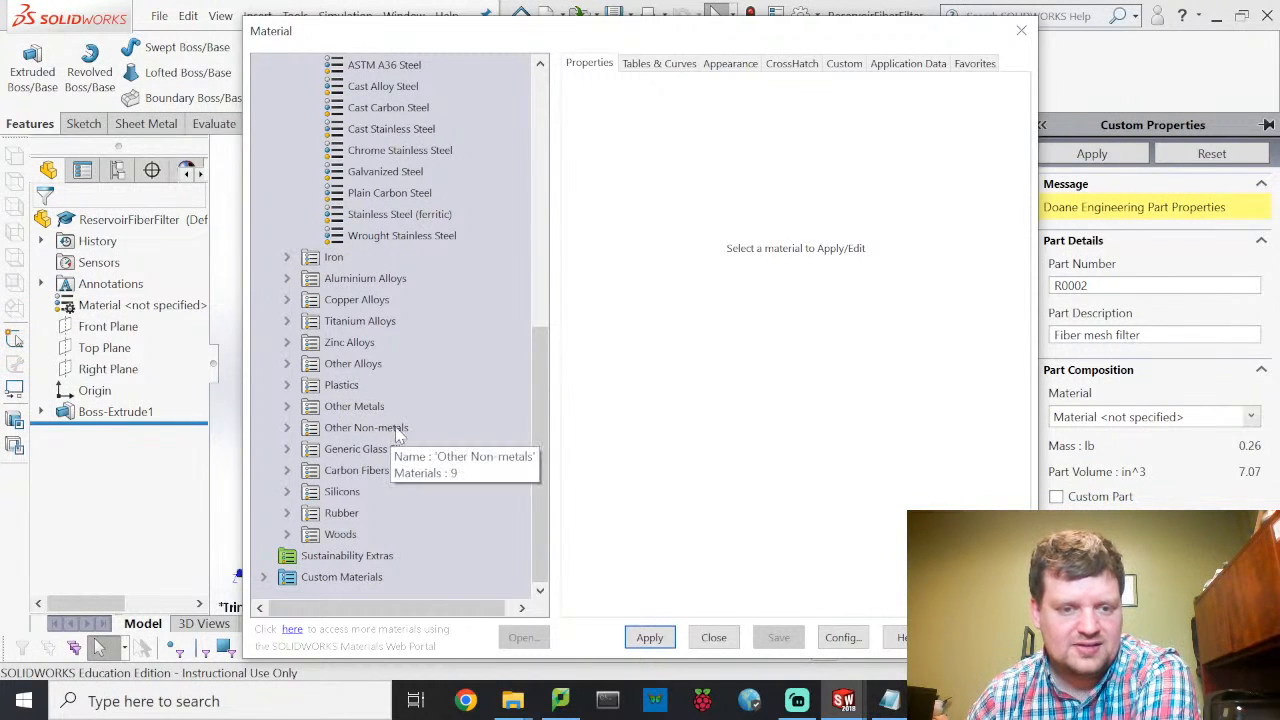
left_click(288, 429)
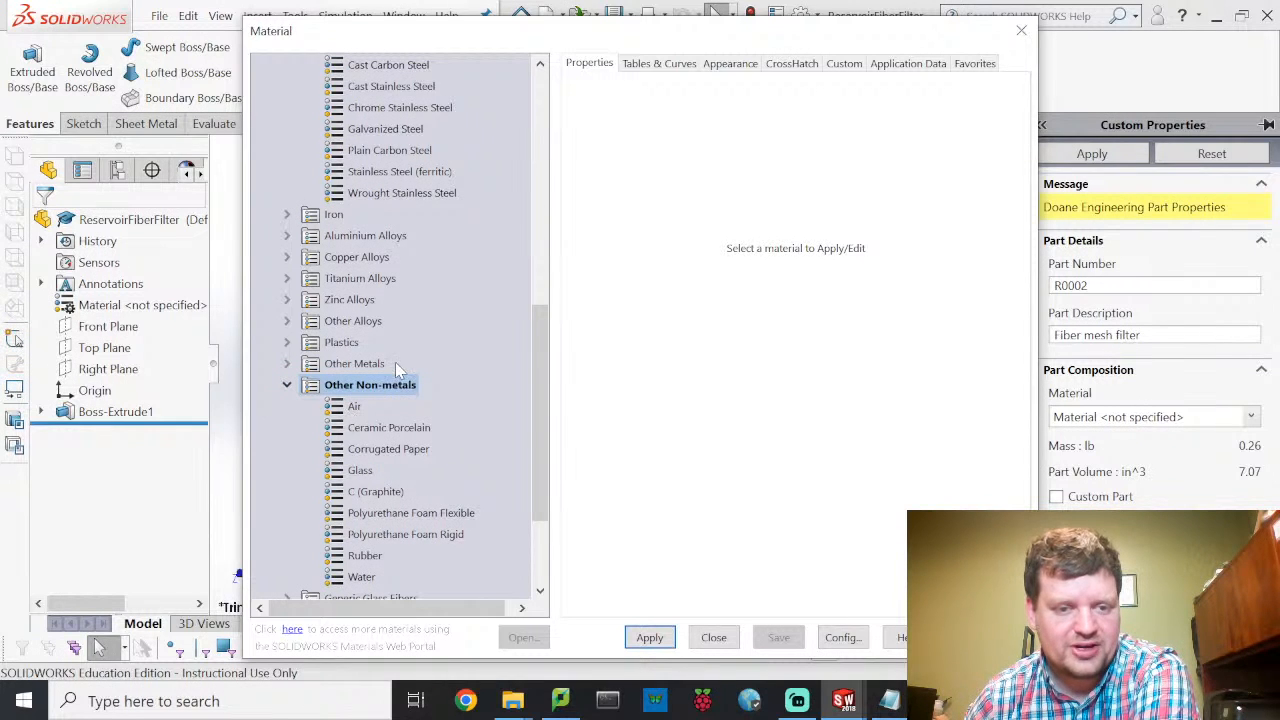
left_click(392, 450)
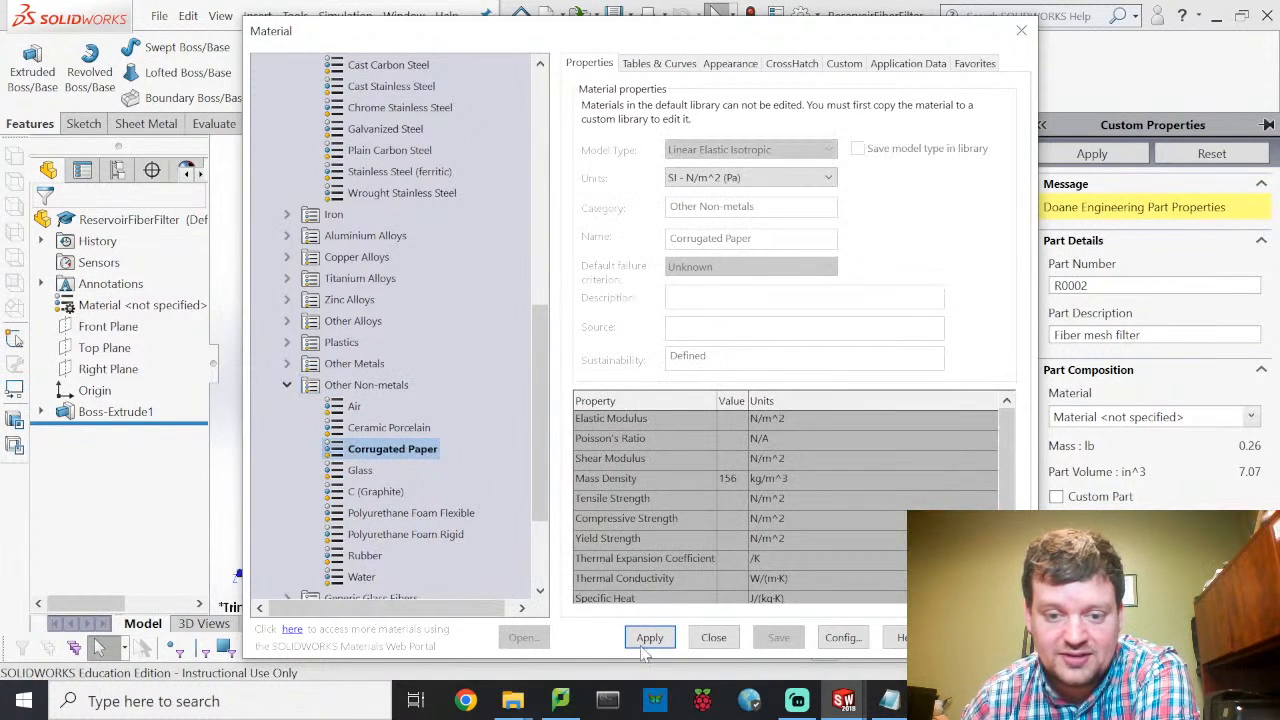
left_click(651, 645)
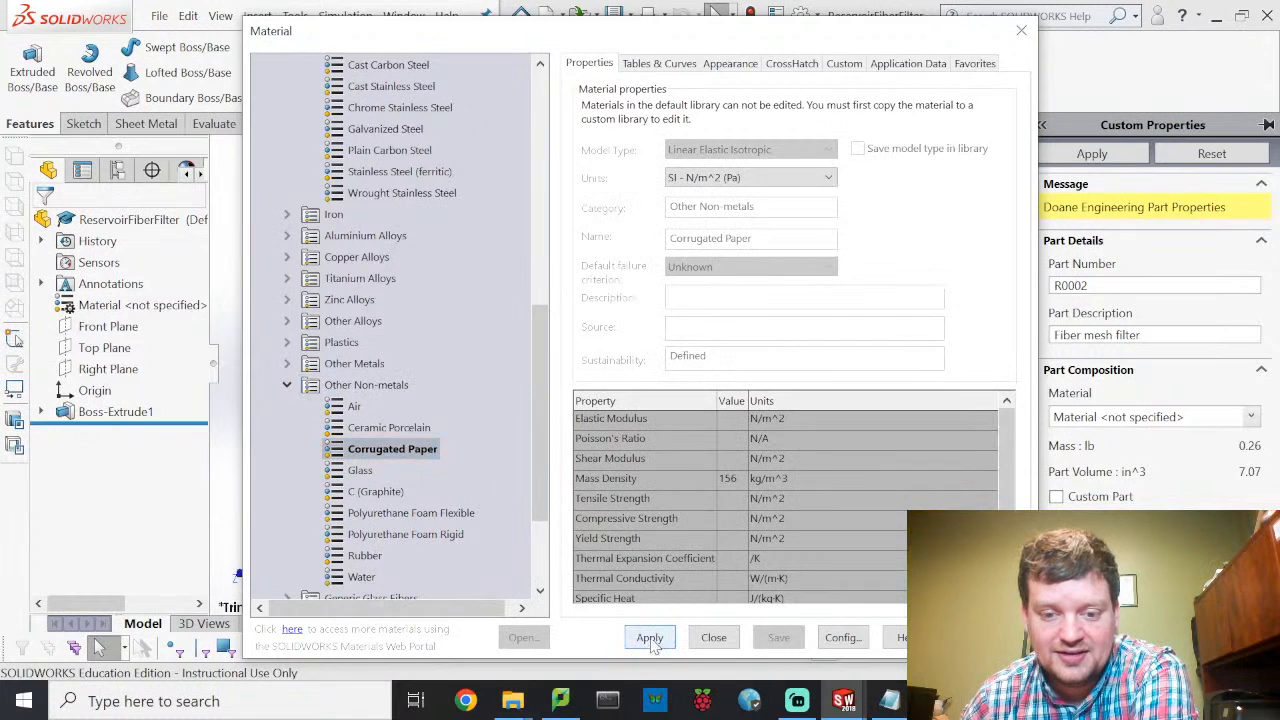
left_click(718, 645)
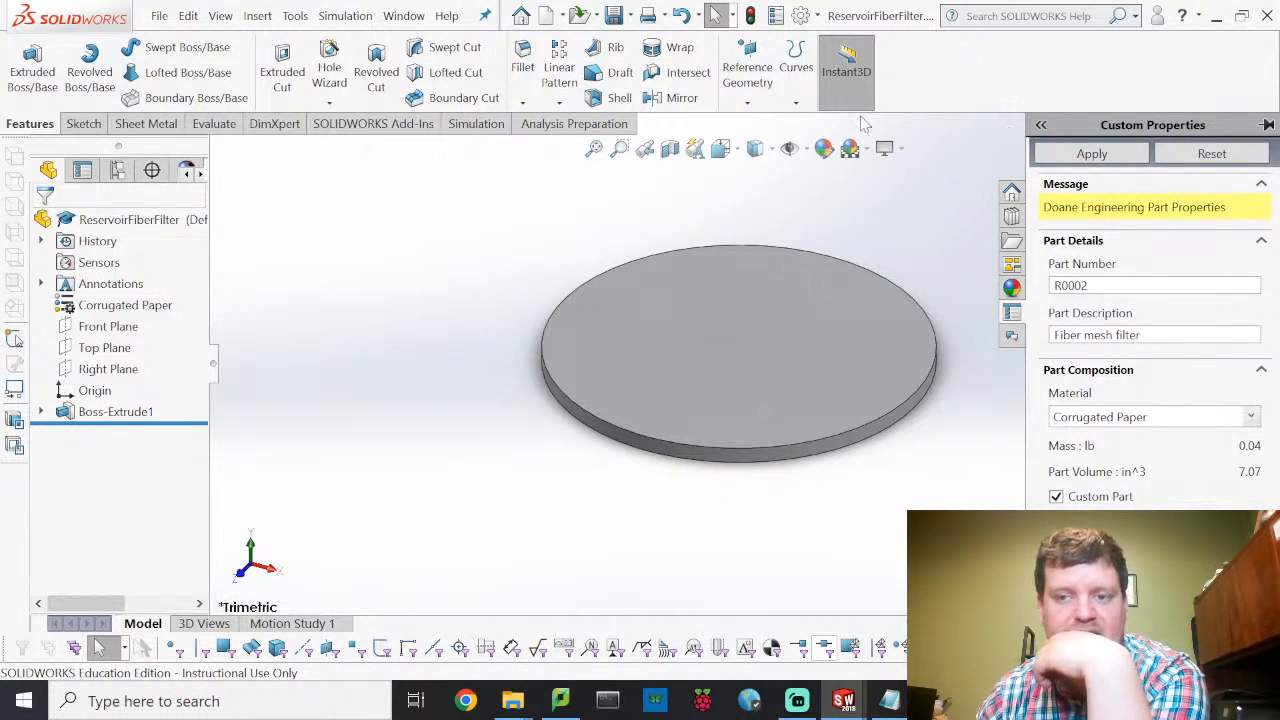
Step: Apply the fiber filter's custom properties and save the file
left_click(1100, 155)
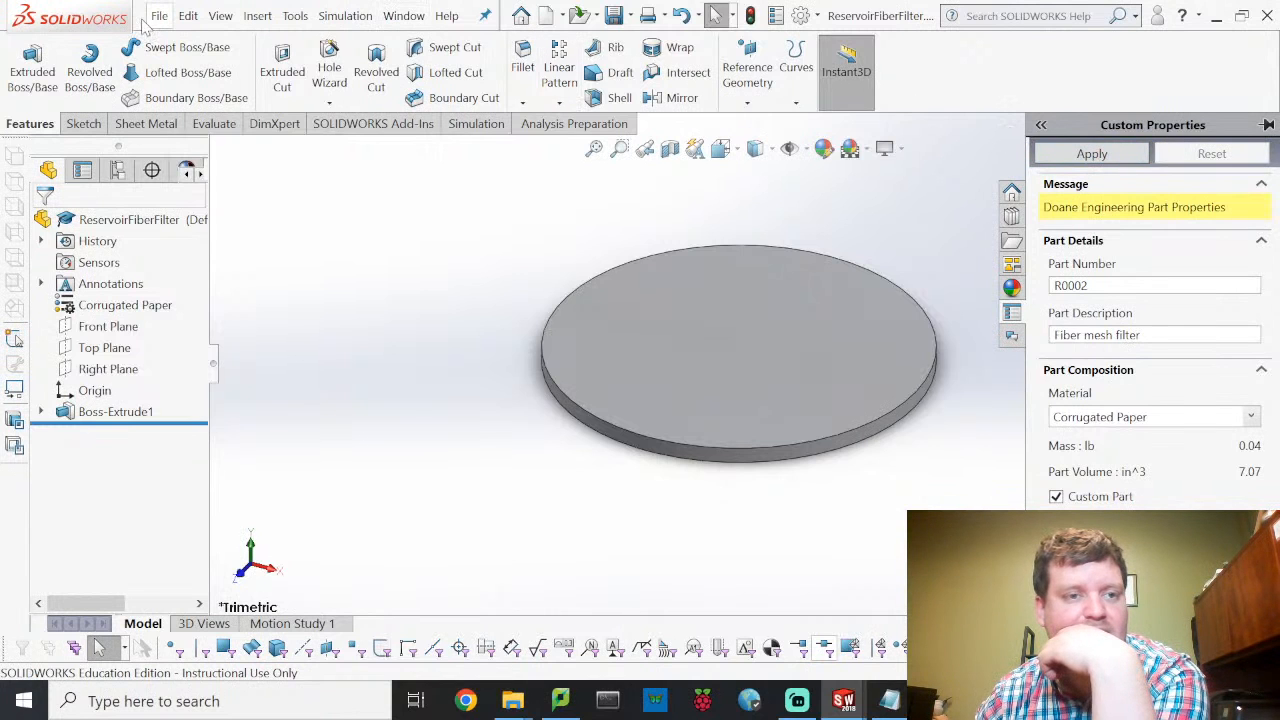
left_click(158, 16)
left_click(186, 228)
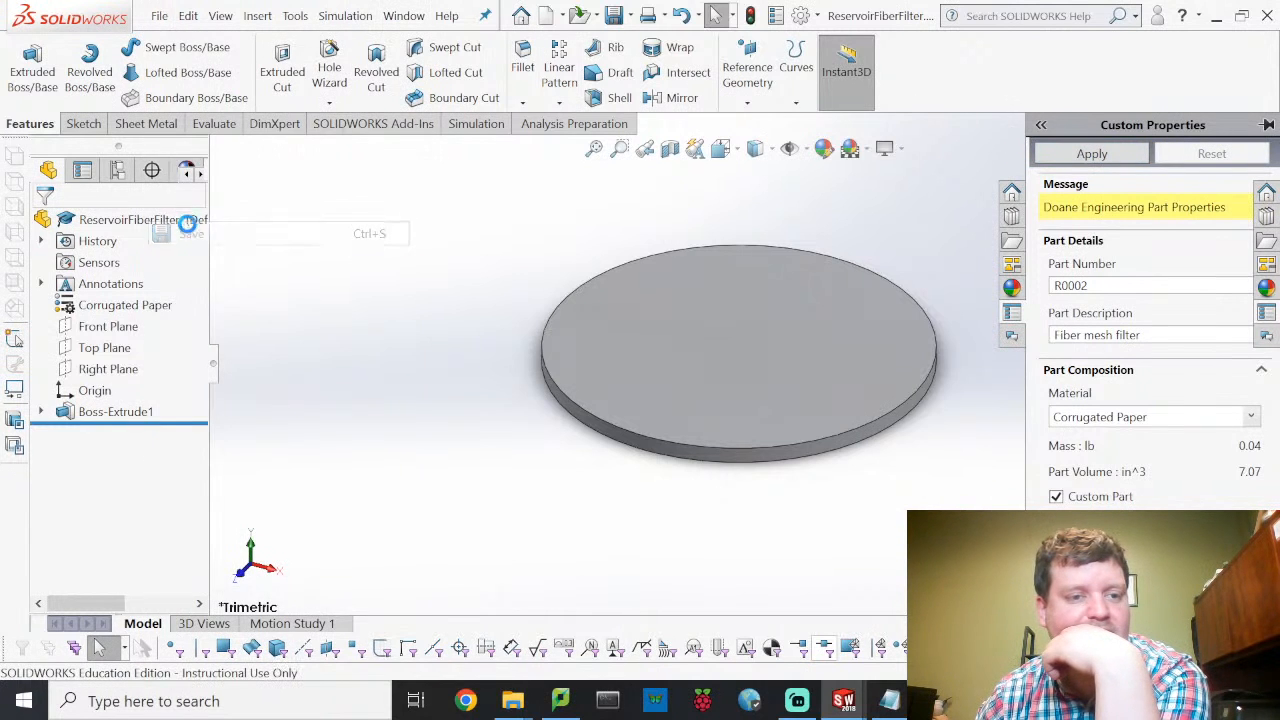
Step: Open ReservoirFlap.SLDPRT from the VC1-4-1-2022 folder and bring up its custom properties
left_click(159, 16)
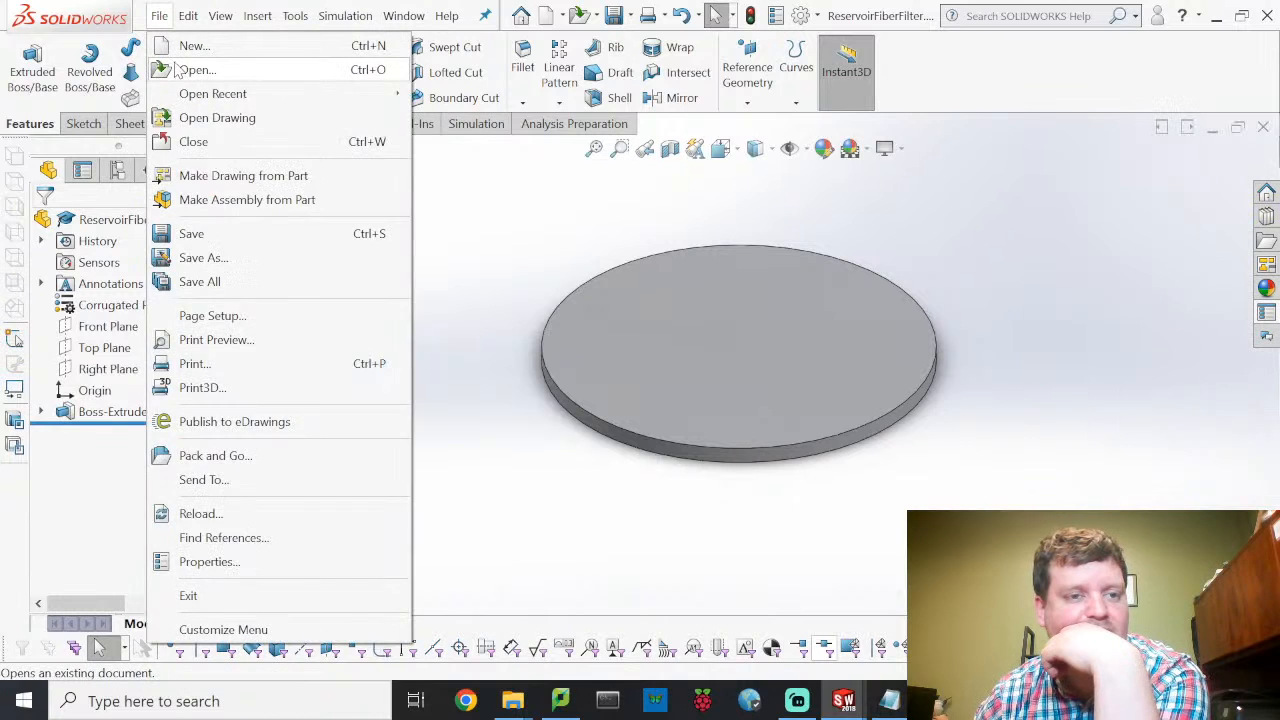
left_click(184, 74)
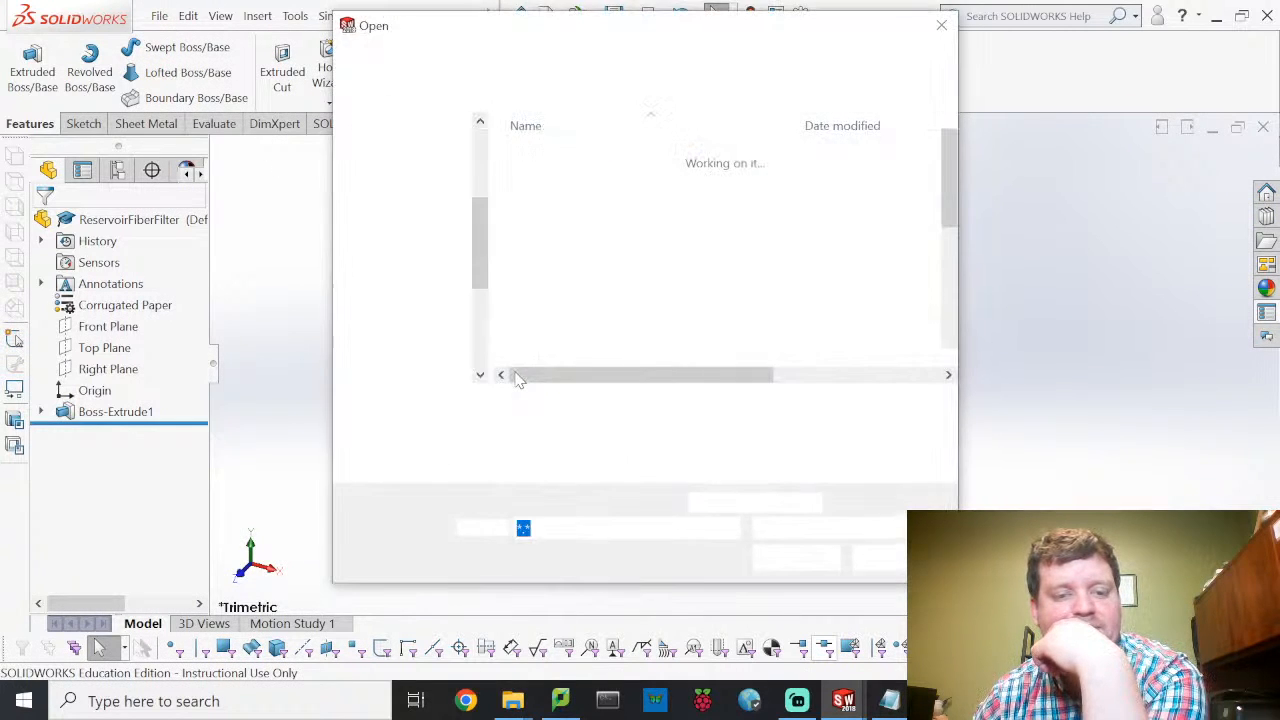
scroll(592, 258, "down", 6)
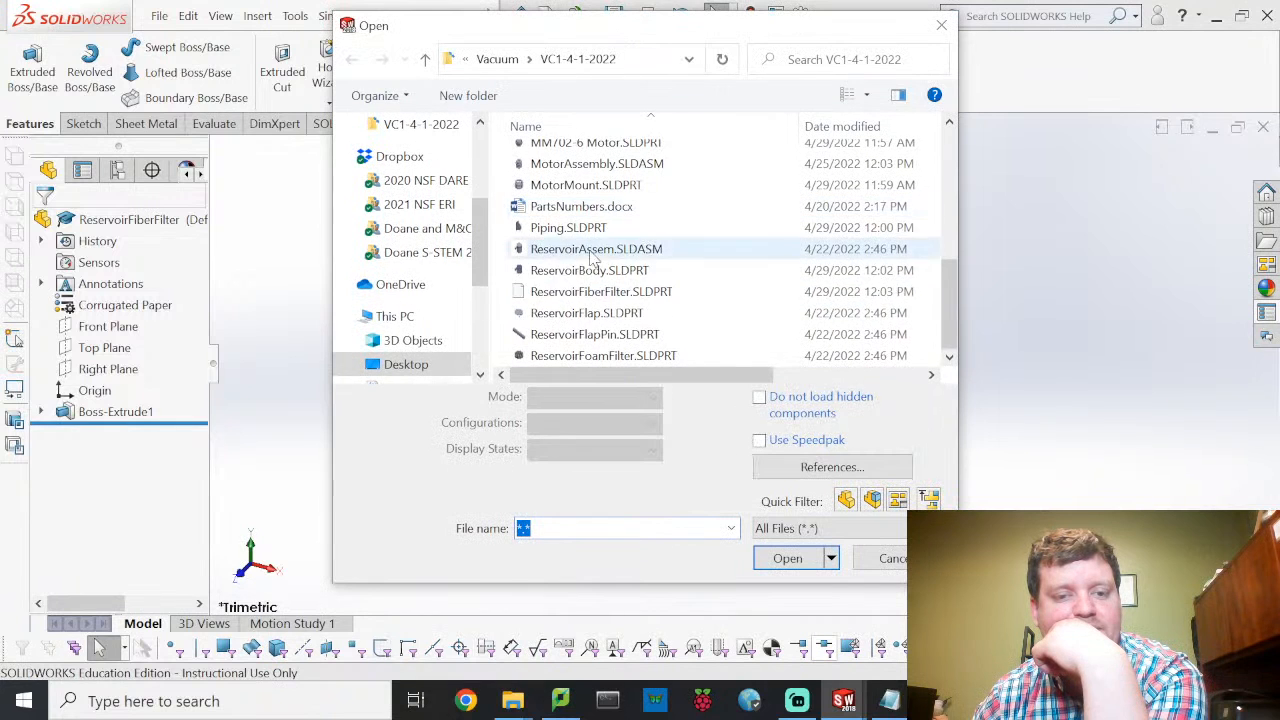
left_click(600, 314)
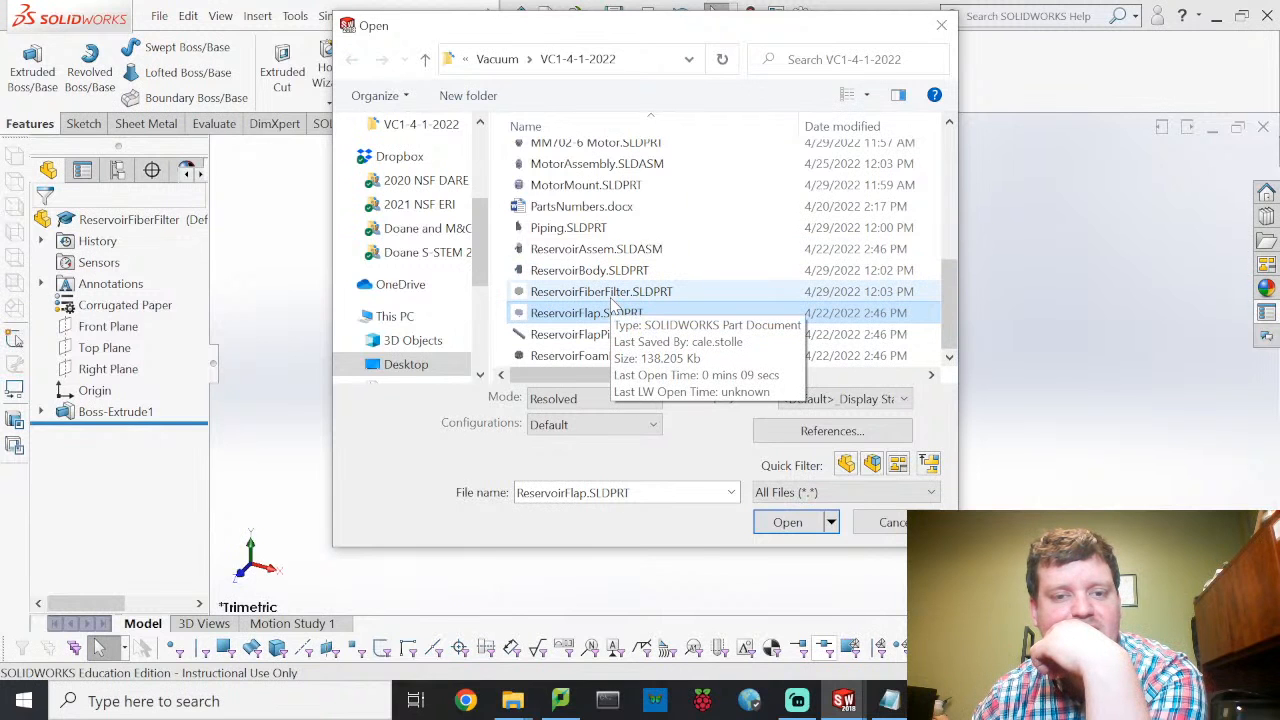
left_click(791, 523)
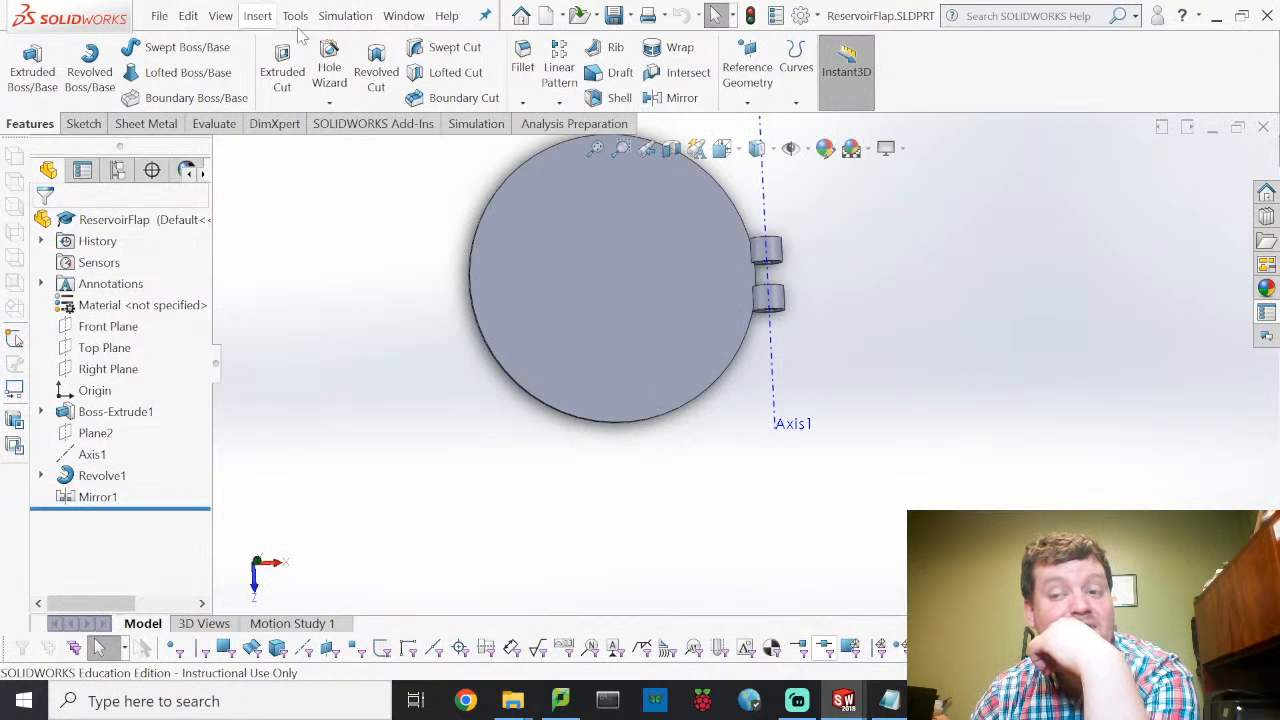
left_click(1267, 316)
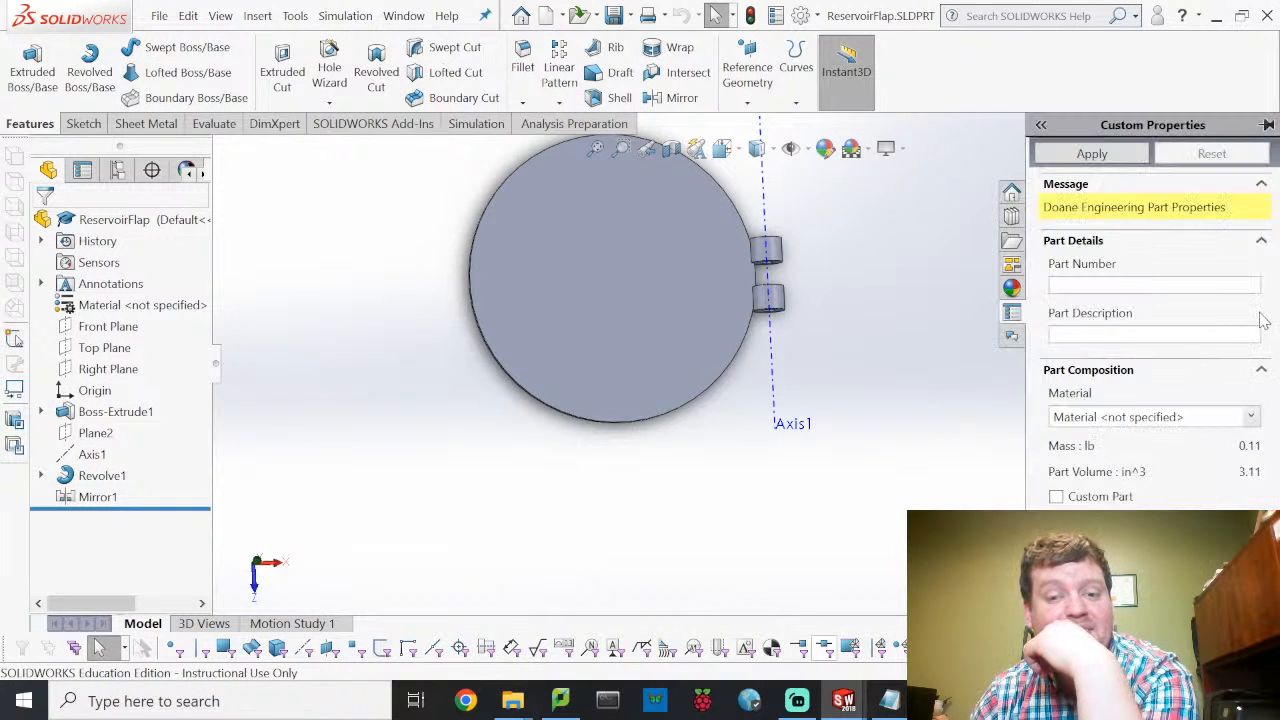
Step: Set the reservoir flap's part number to R0003 and its description to "Thin chamber lid"
left_click(1205, 288)
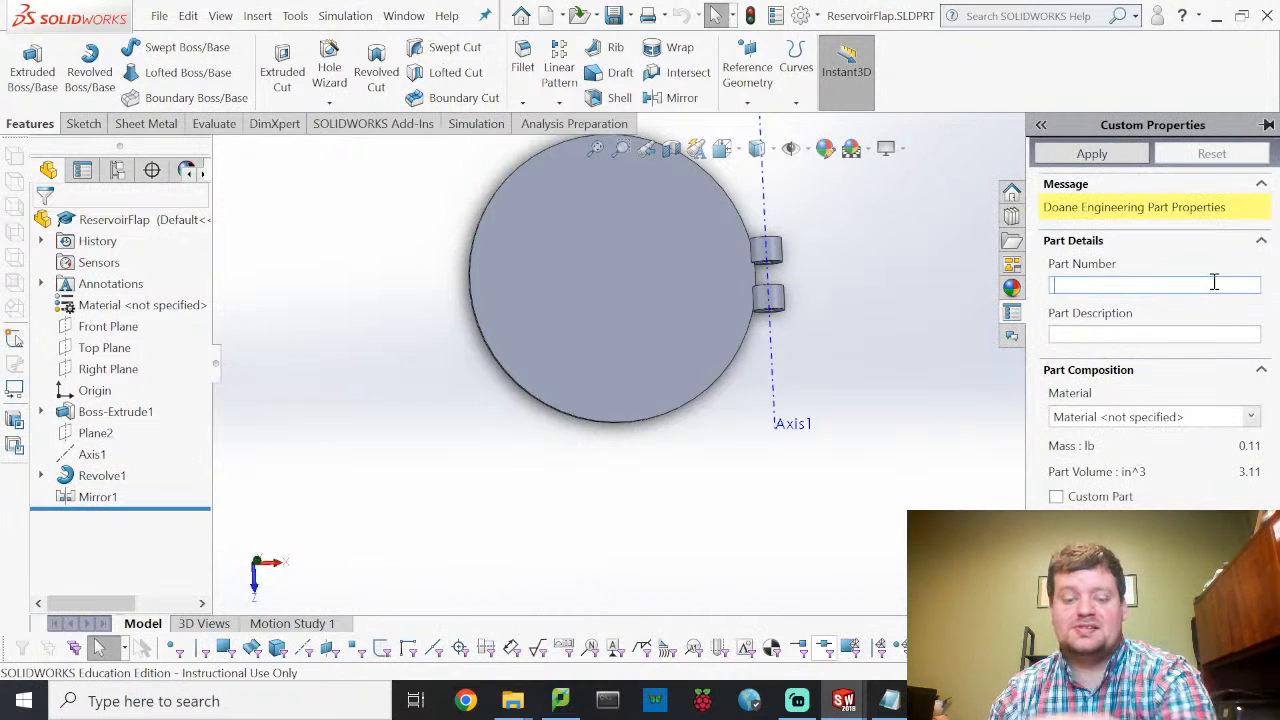
type("R0003")
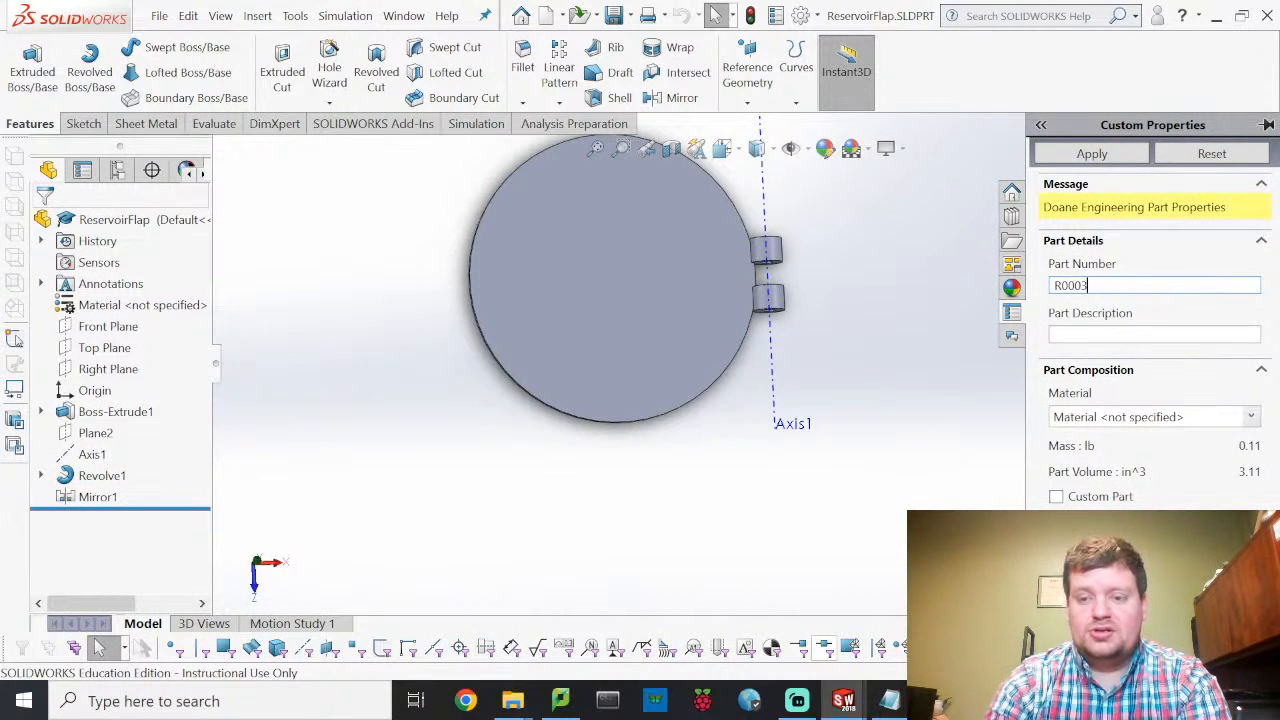
left_click(1166, 334)
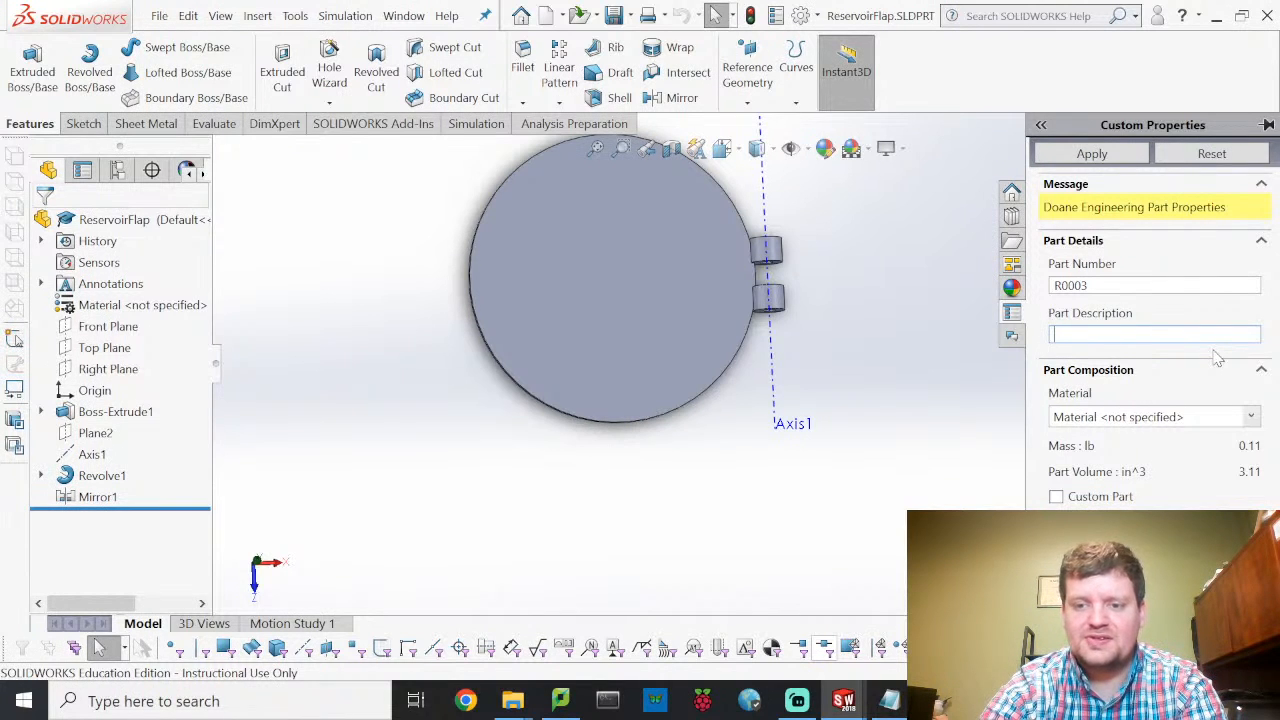
type("Thin")
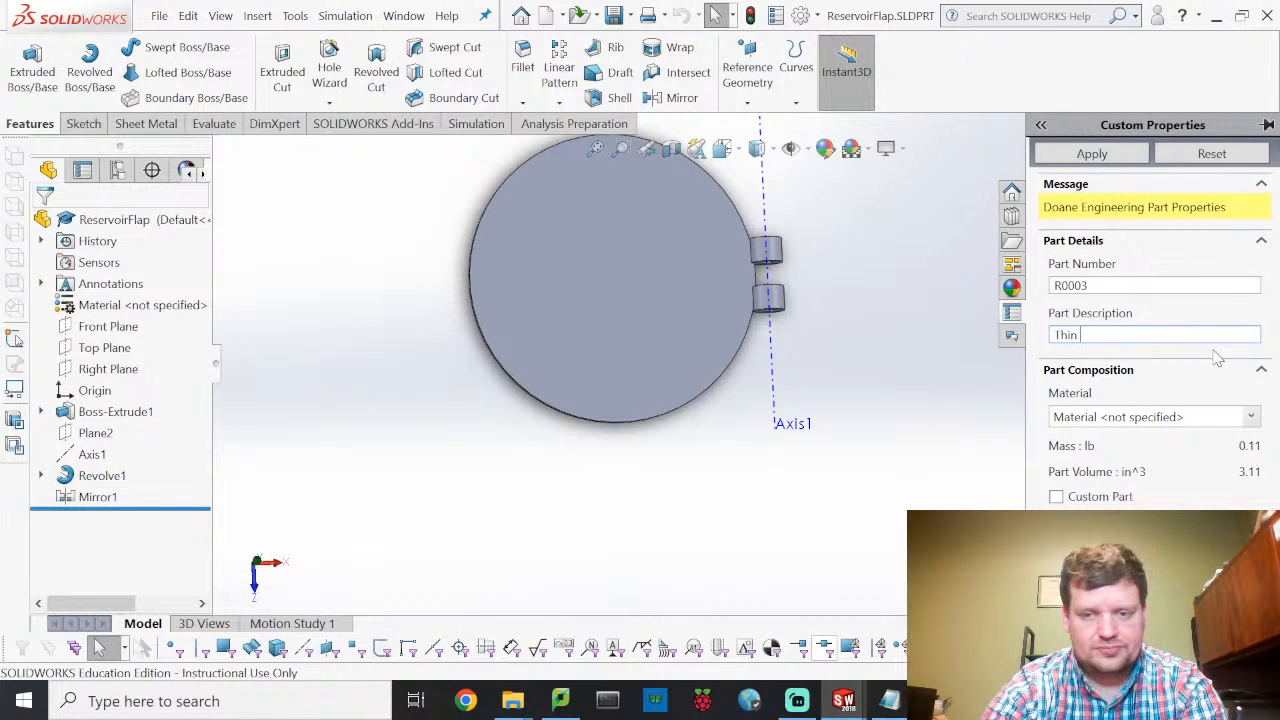
type(" chamber lid")
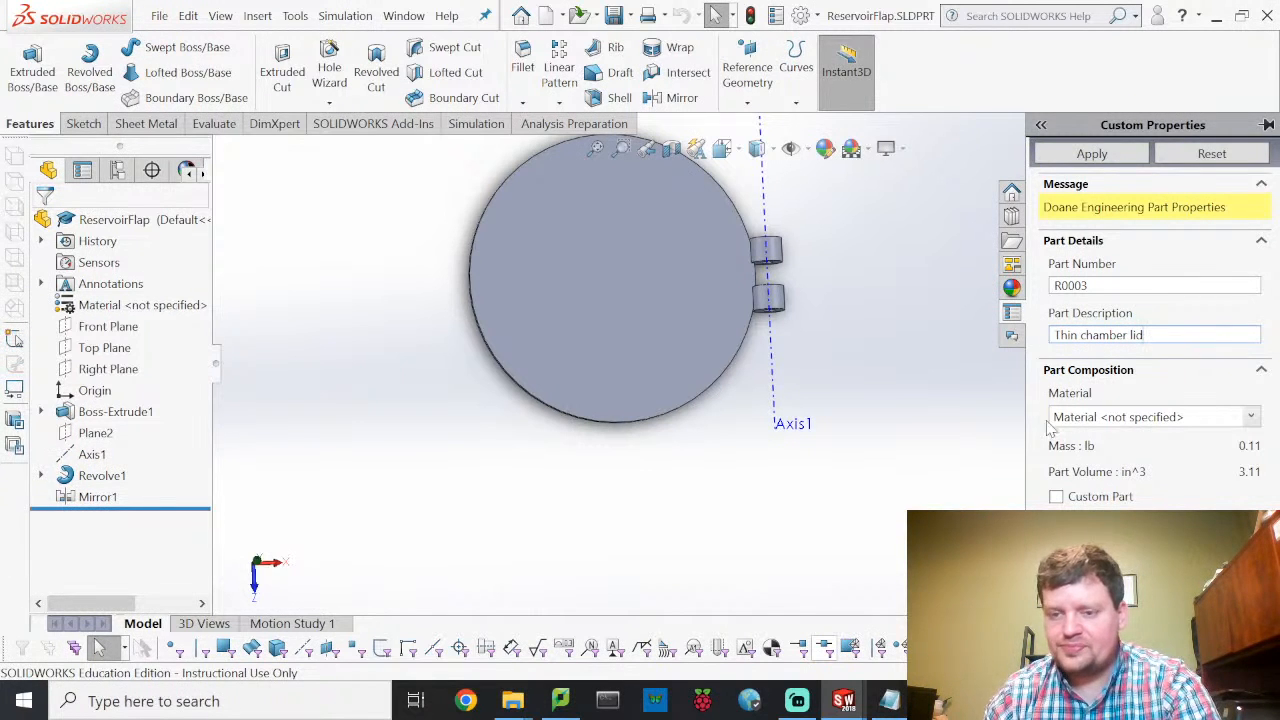
Step: Save the pending property changes and assign Very Low Density PE (SS) from Plastics to the reservoir flap
left_click(1249, 418)
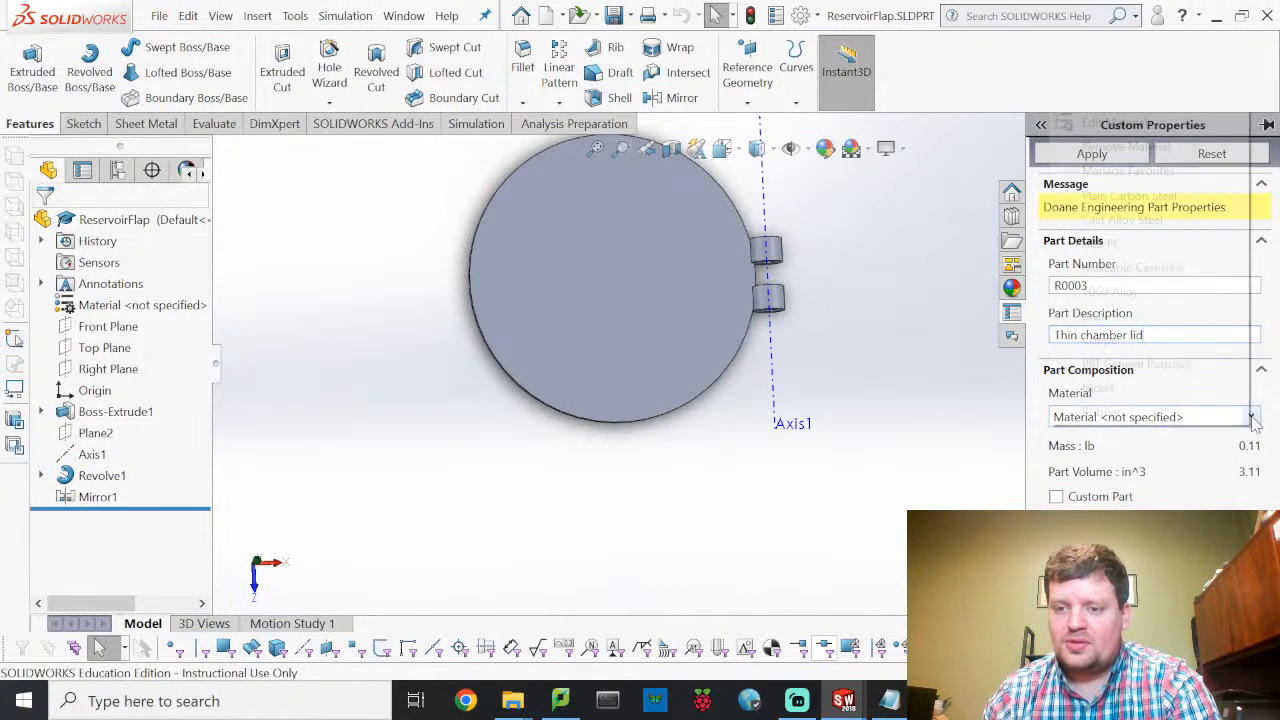
left_click(1114, 122)
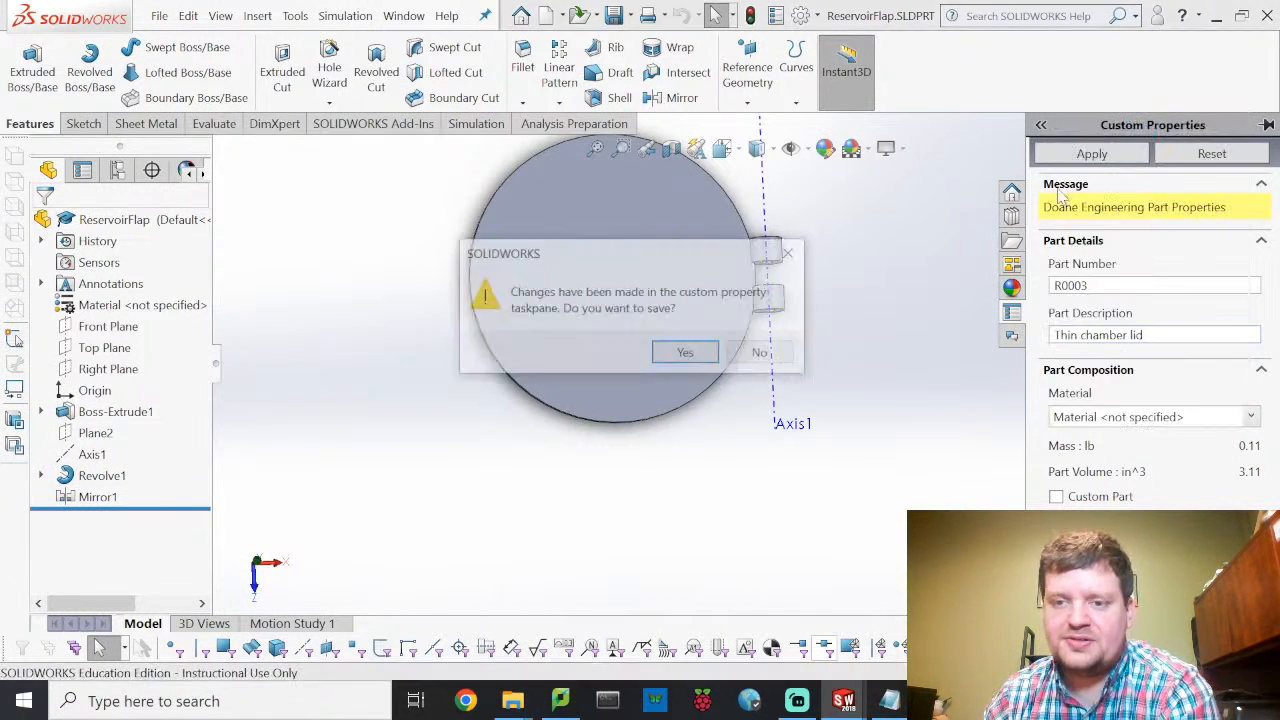
left_click(678, 353)
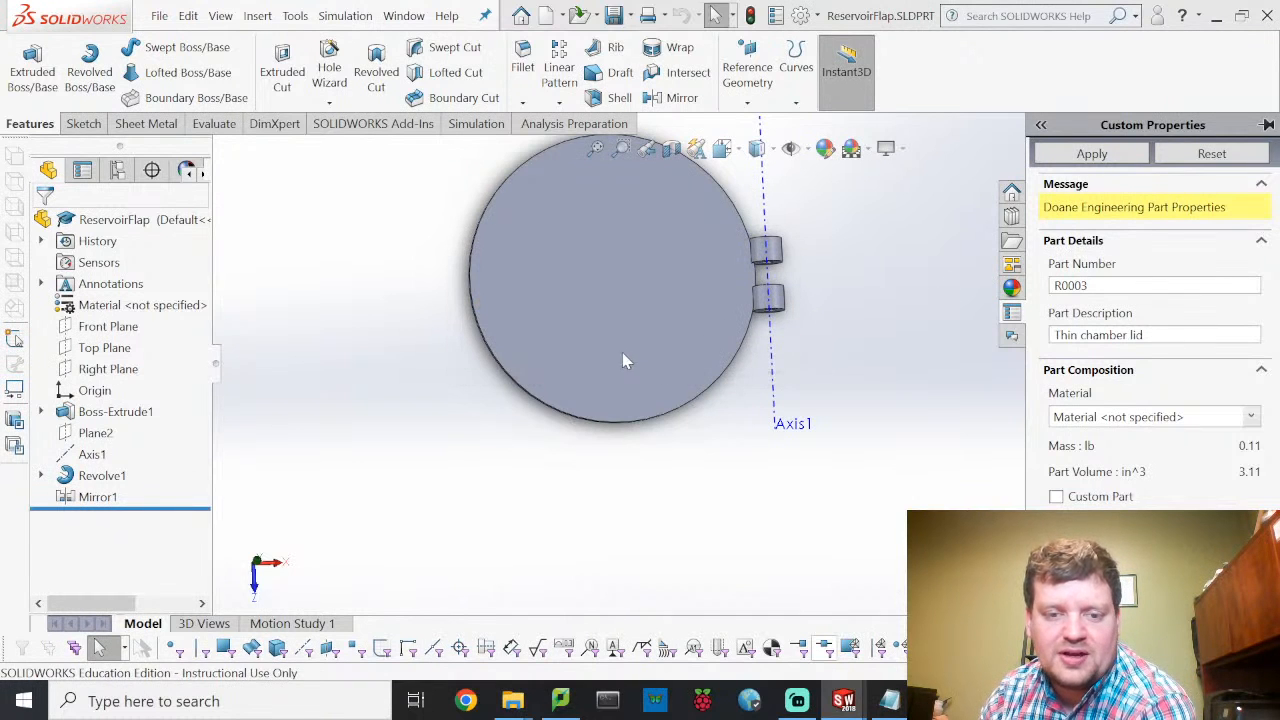
scroll(353, 433, "down", 10)
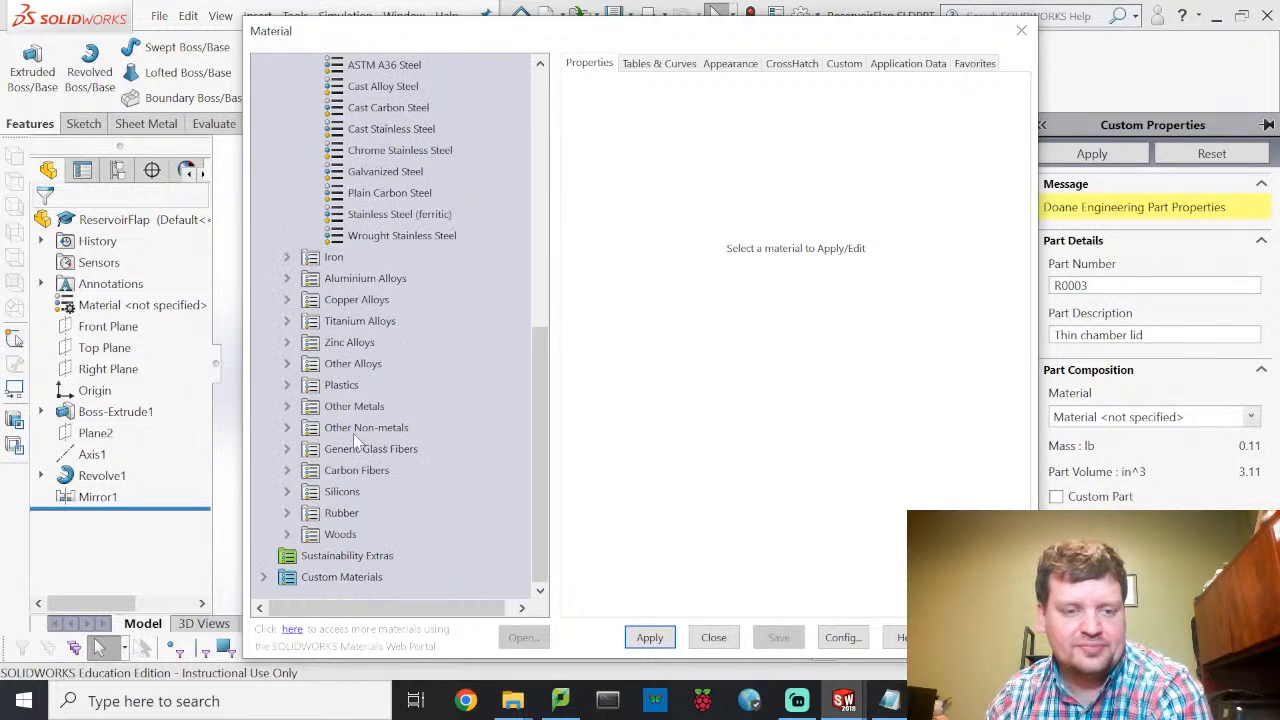
left_click(288, 386)
scroll(392, 365, "down", 12)
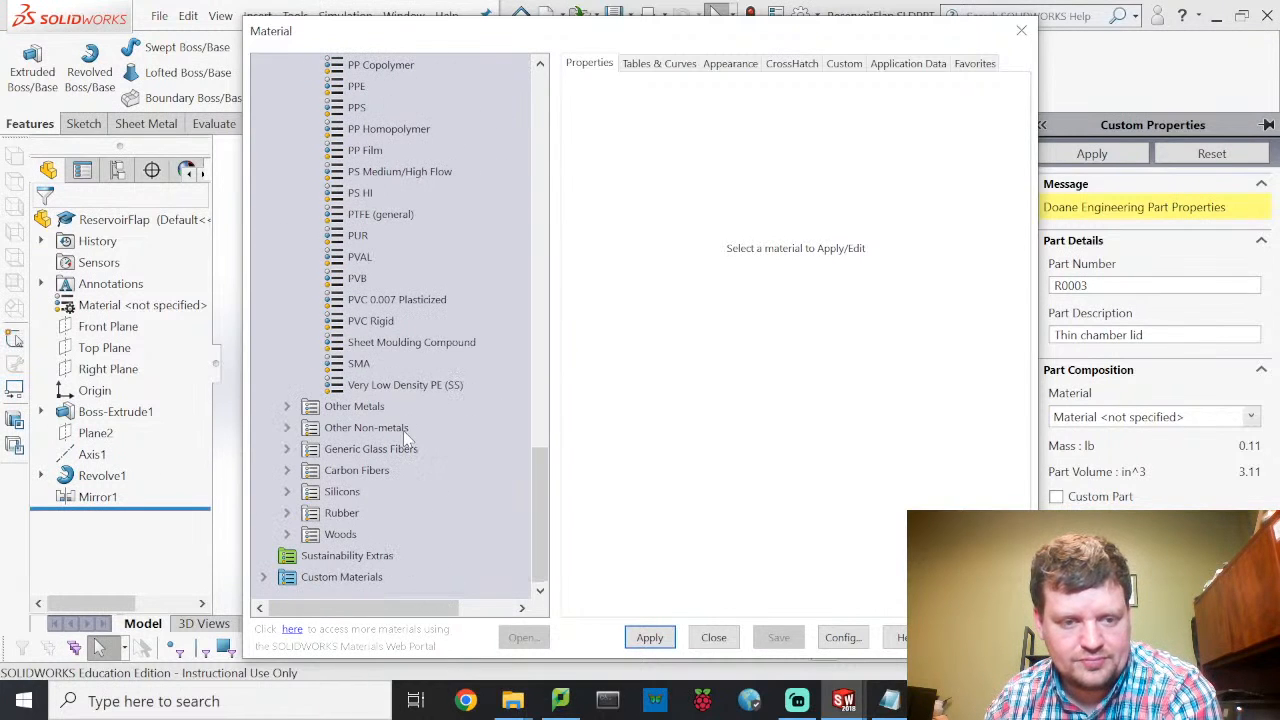
left_click(373, 386)
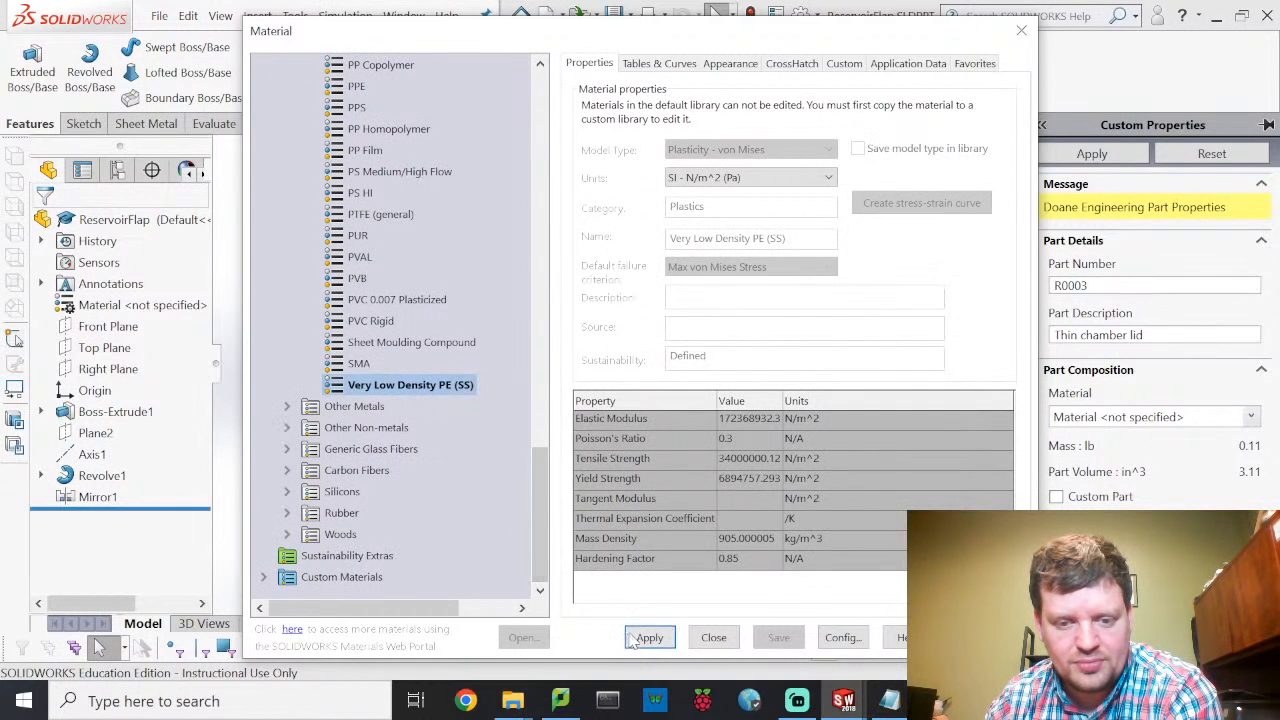
left_click(660, 640)
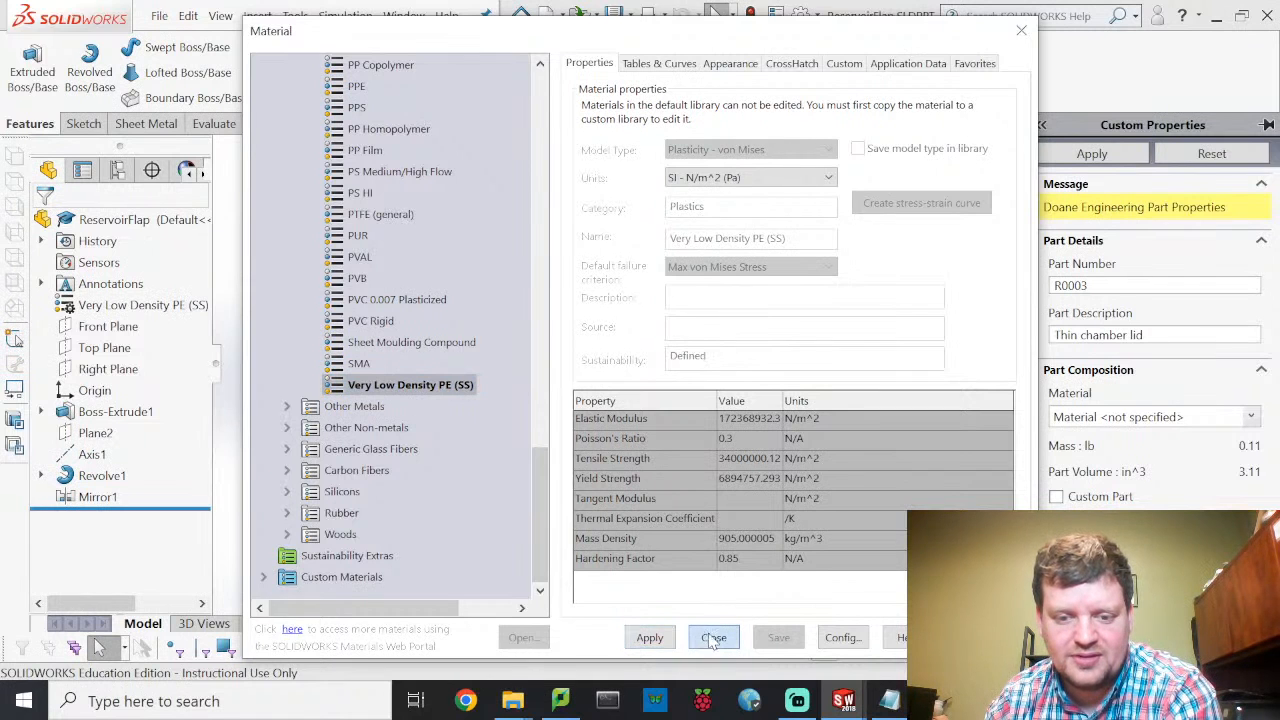
left_click(713, 638)
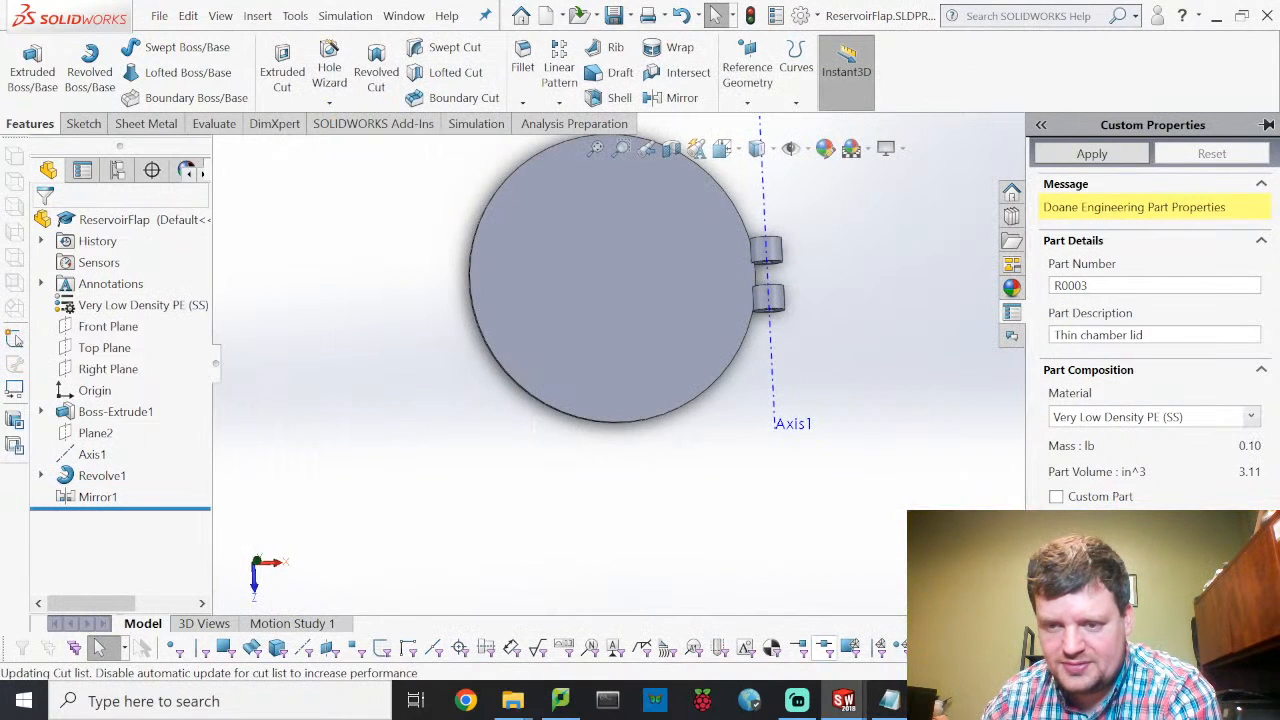
Step: Mark the reservoir flap as a custom part and save the file with its custom properties applied
left_click(1058, 497)
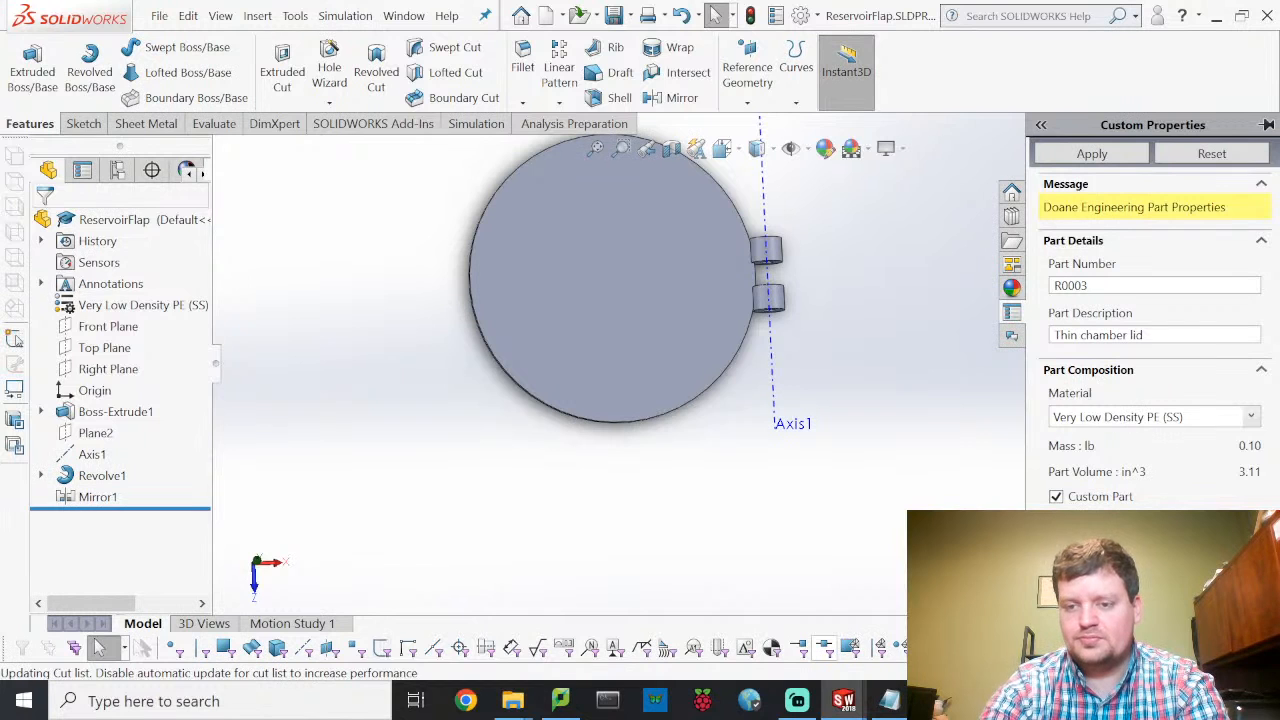
left_click(1098, 152)
left_click(161, 15)
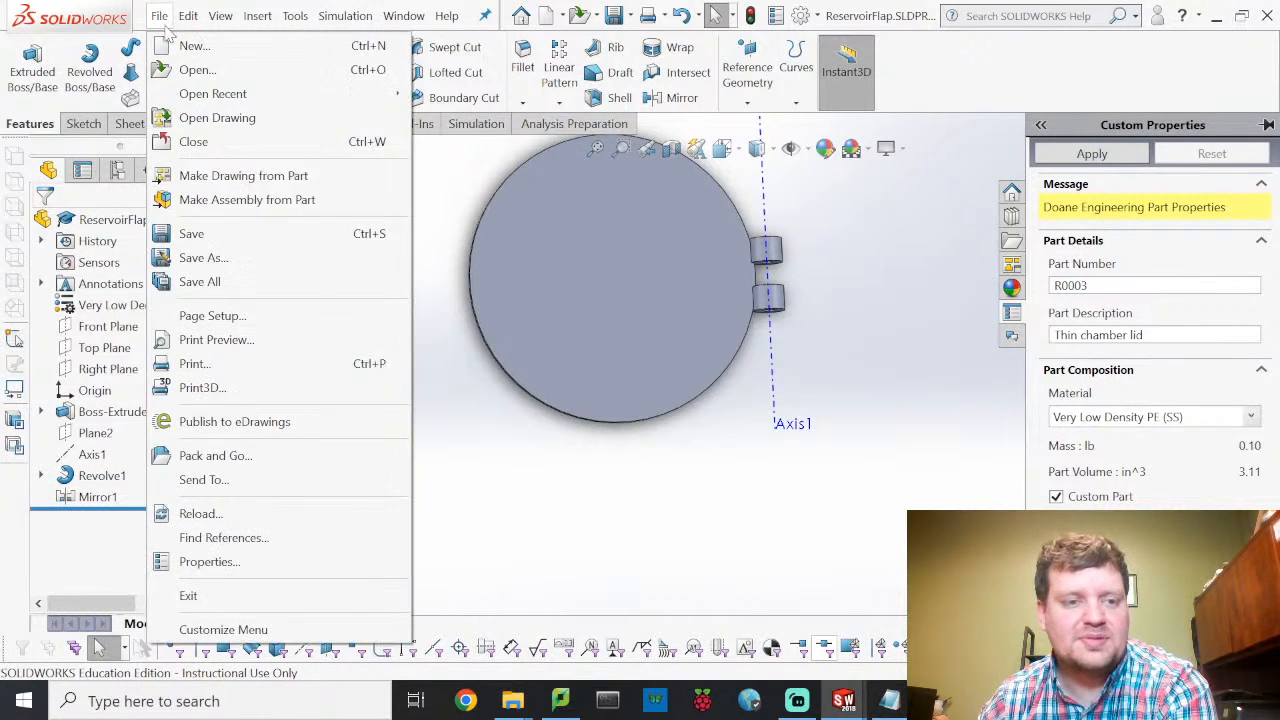
left_click(161, 15)
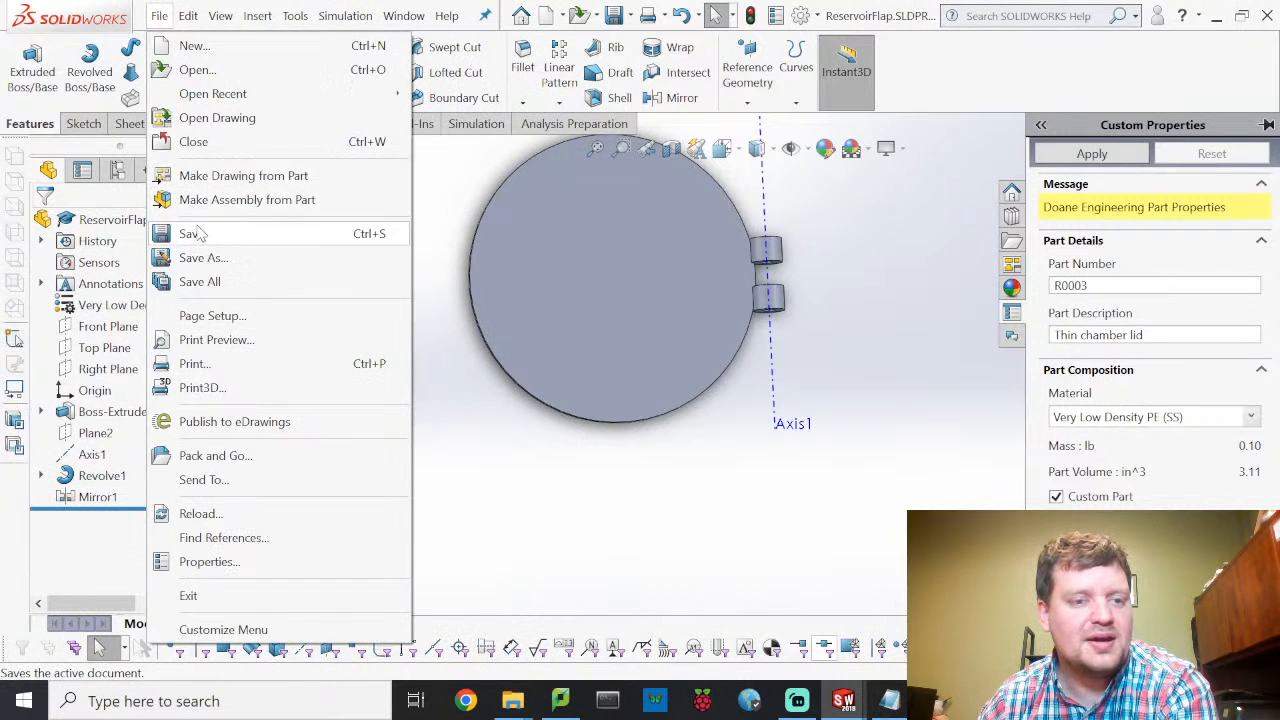
left_click(185, 234)
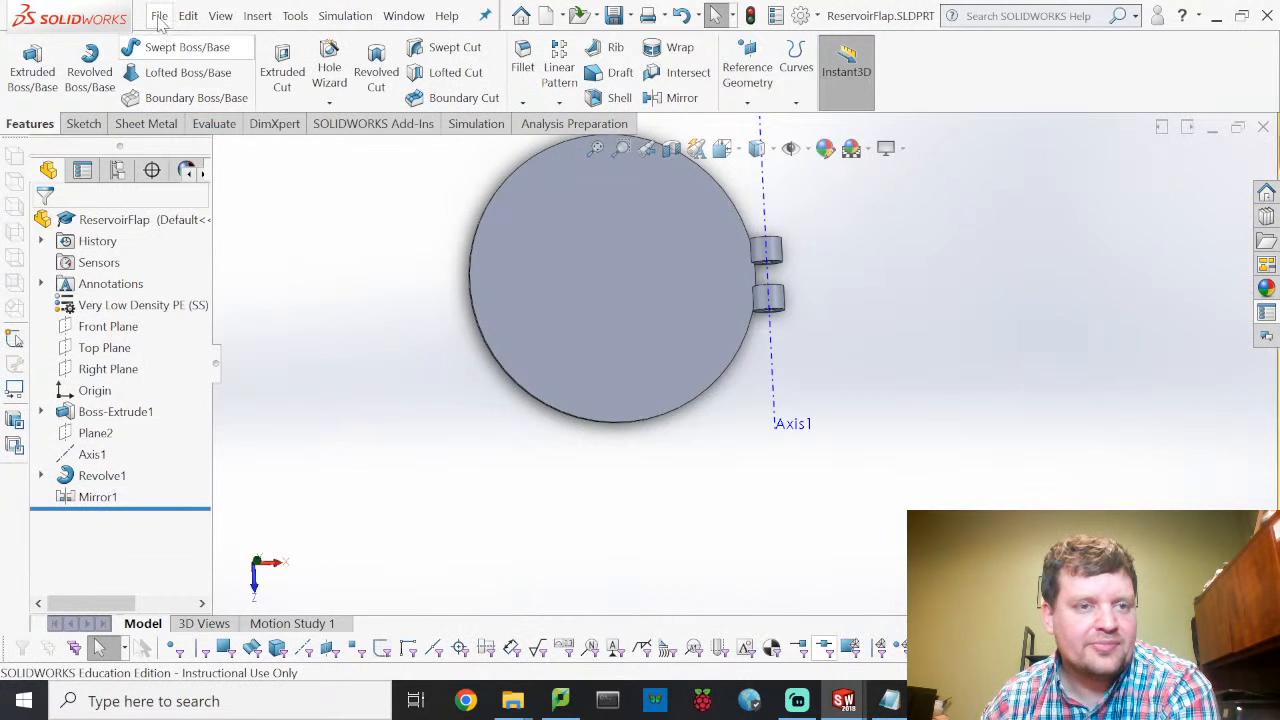
Step: Open ReservoirFlapPin.SLDPRT from the VC1-4-1-2022 folder and bring up its custom properties
left_click(160, 16)
left_click(186, 75)
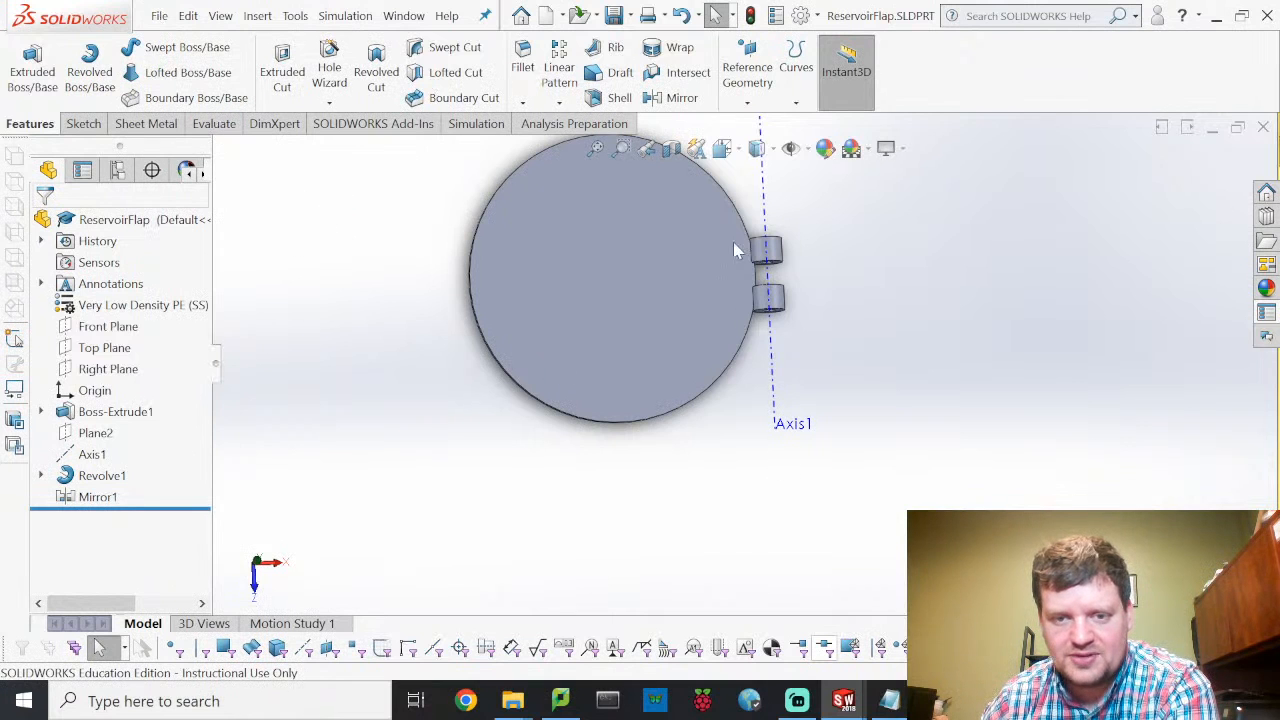
scroll(690, 305, "down", 5)
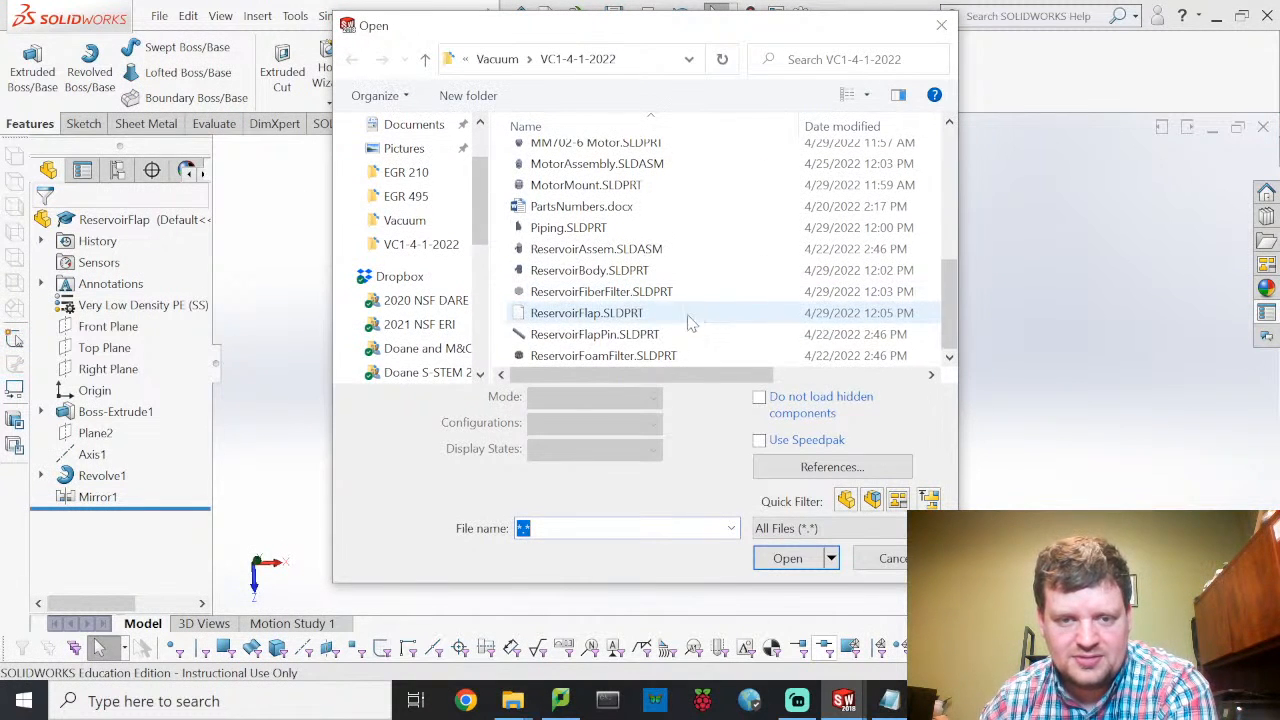
left_click(650, 334)
left_click(787, 522)
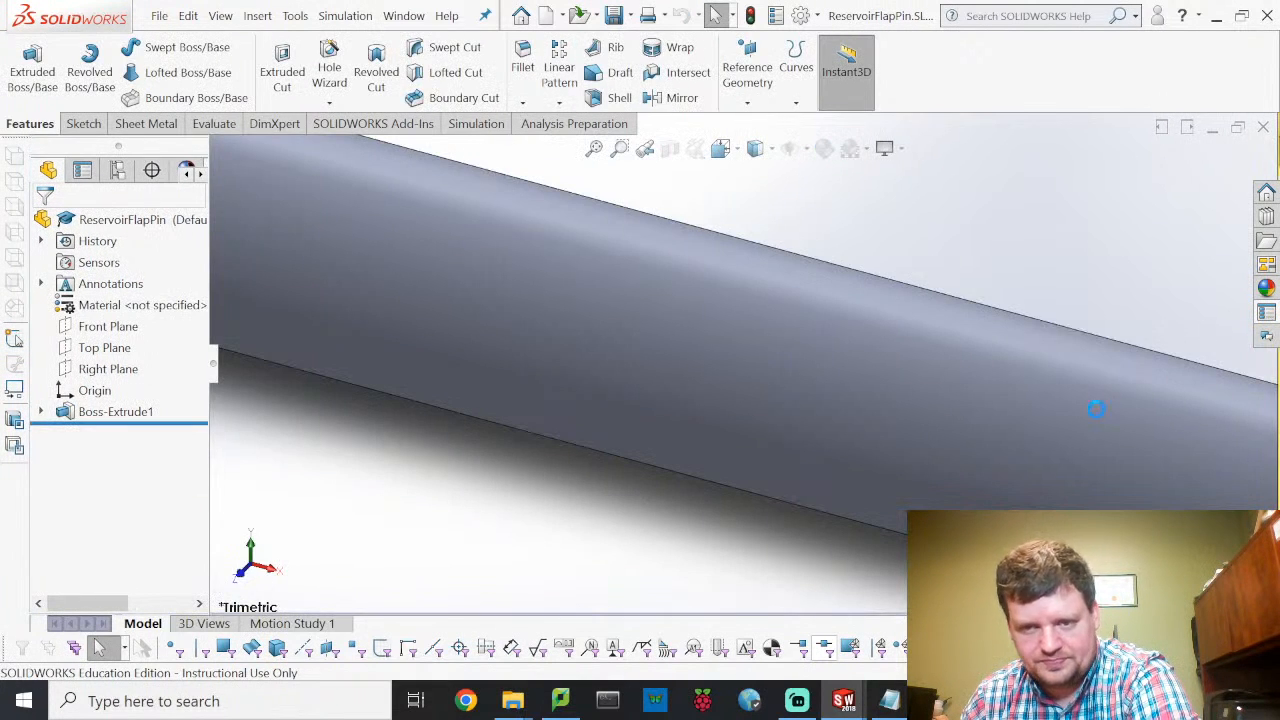
scroll(1101, 403, "up", 4)
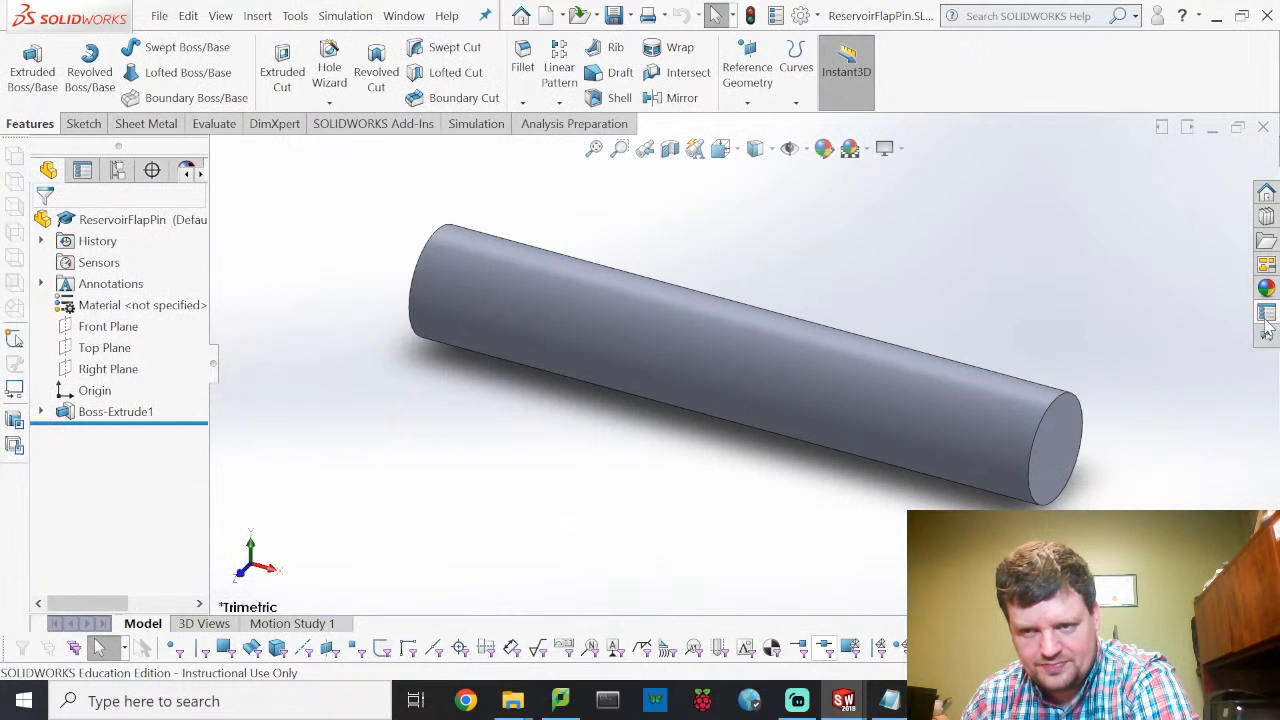
left_click(1266, 316)
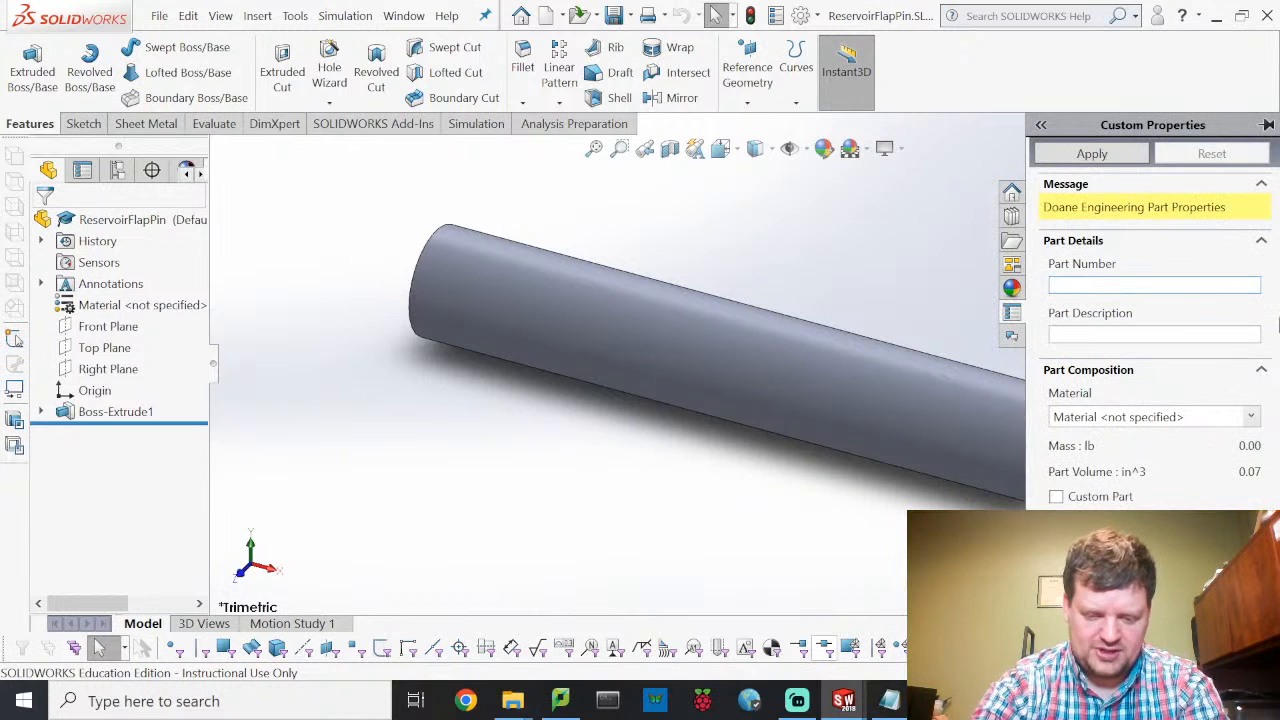
Step: Set the flap pin's part number to R0004 and its description to "Hinge pin for dust reservoir"
type("R0004")
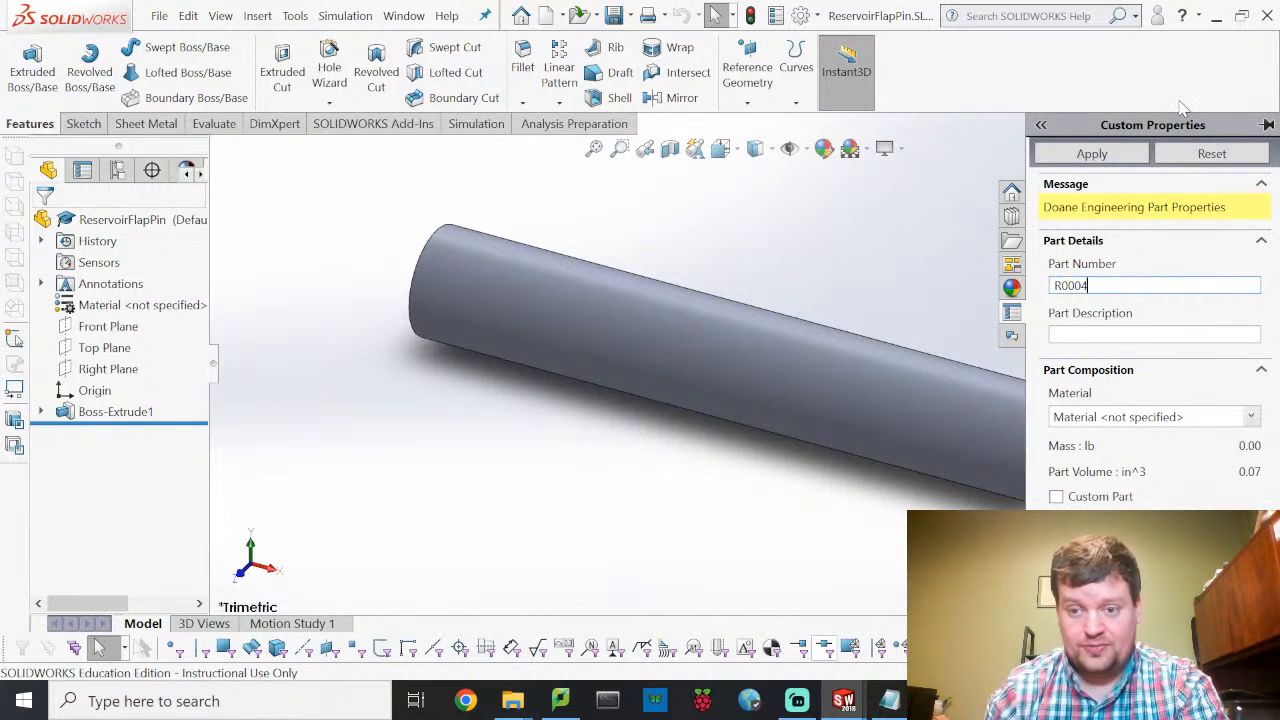
left_click(1170, 333)
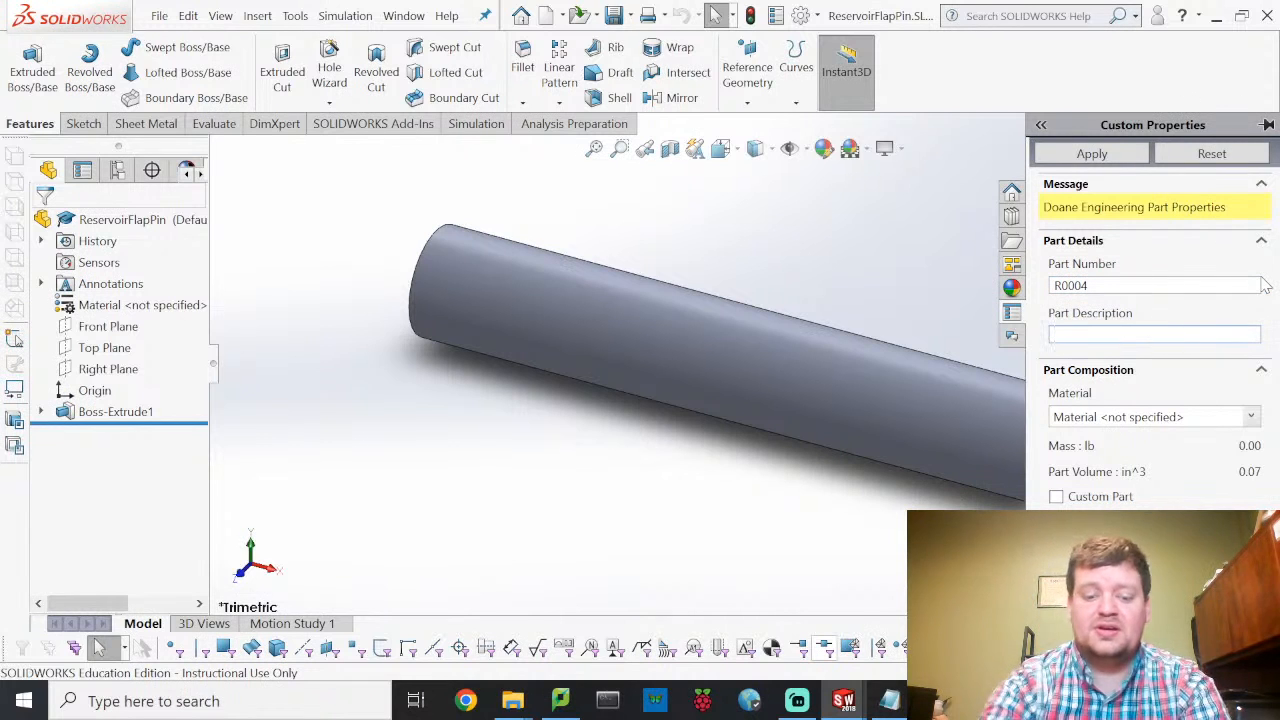
type("Hing")
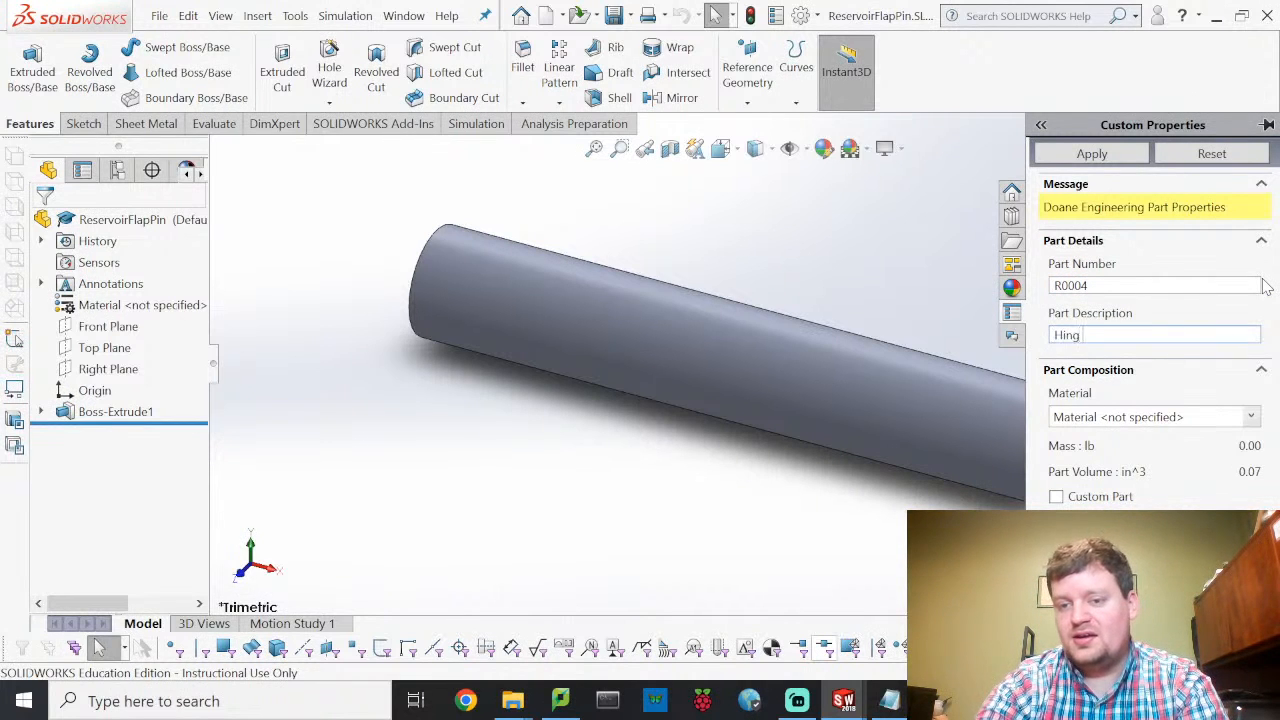
type("e pin")
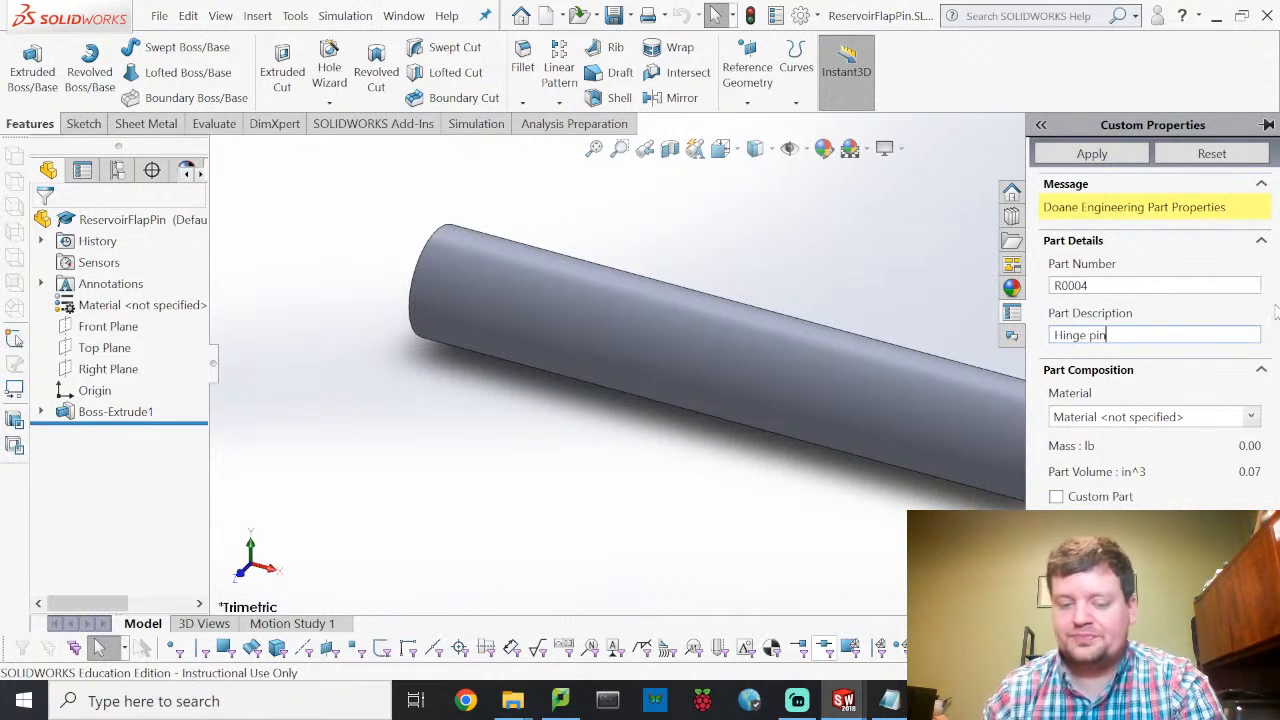
type(" for dust")
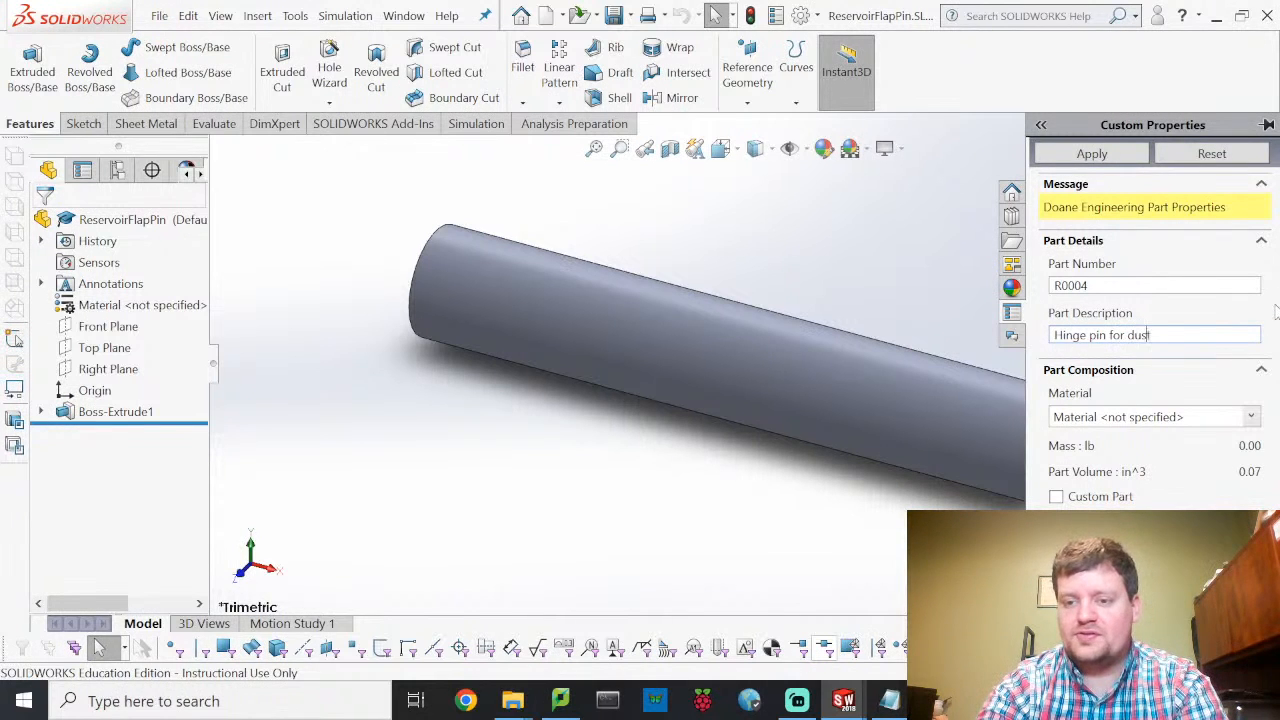
type(" resroi")
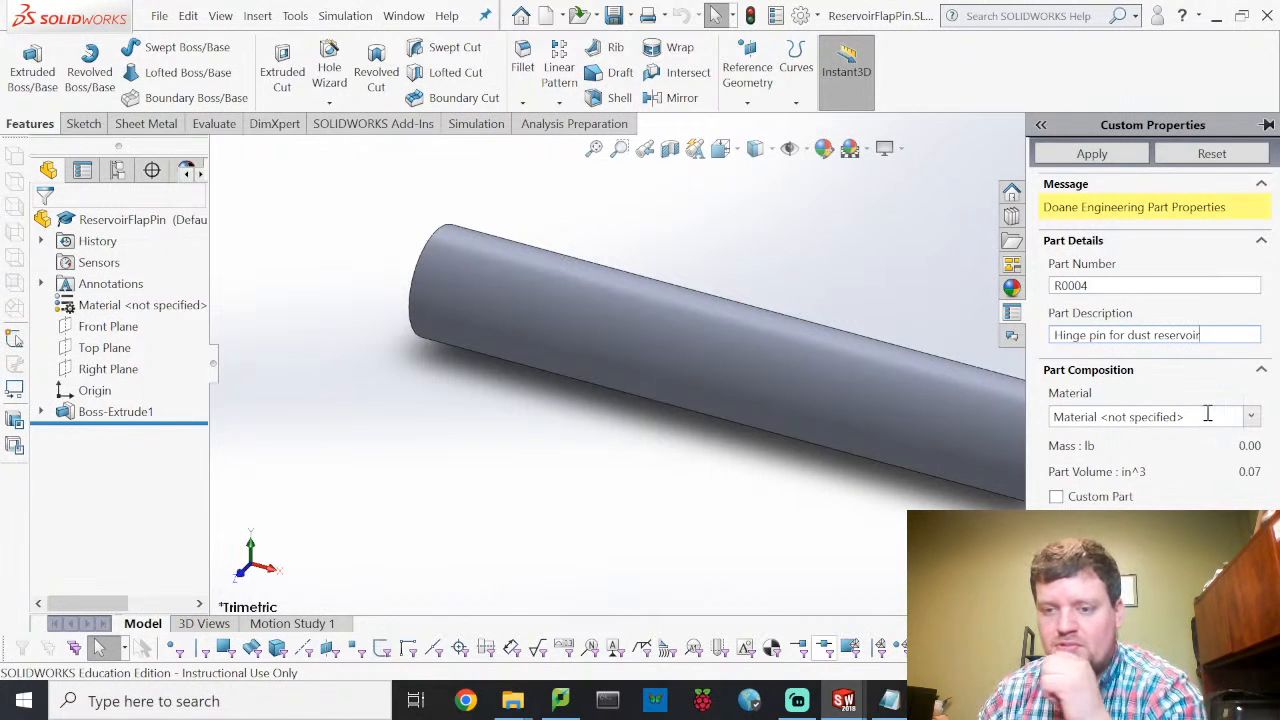
Step: Assign Plain Carbon Steel as the flap pin's material and save the pending custom property changes
left_click(1252, 417)
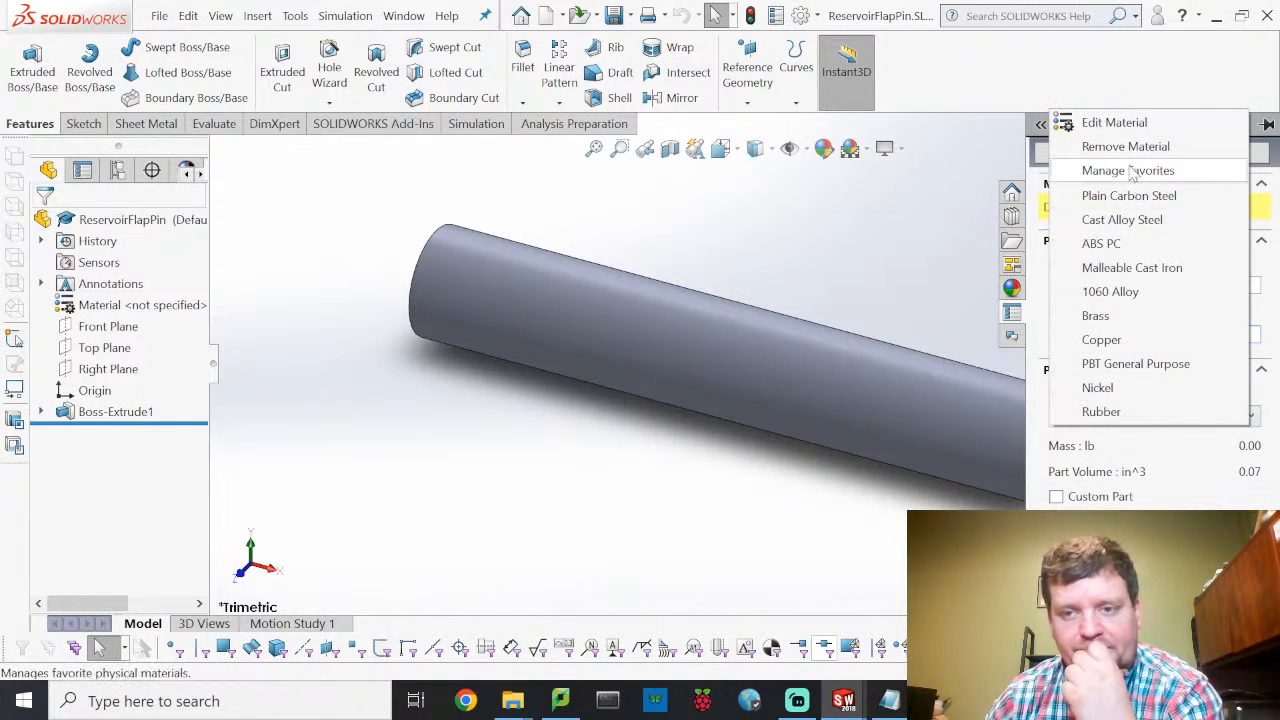
left_click(1155, 197)
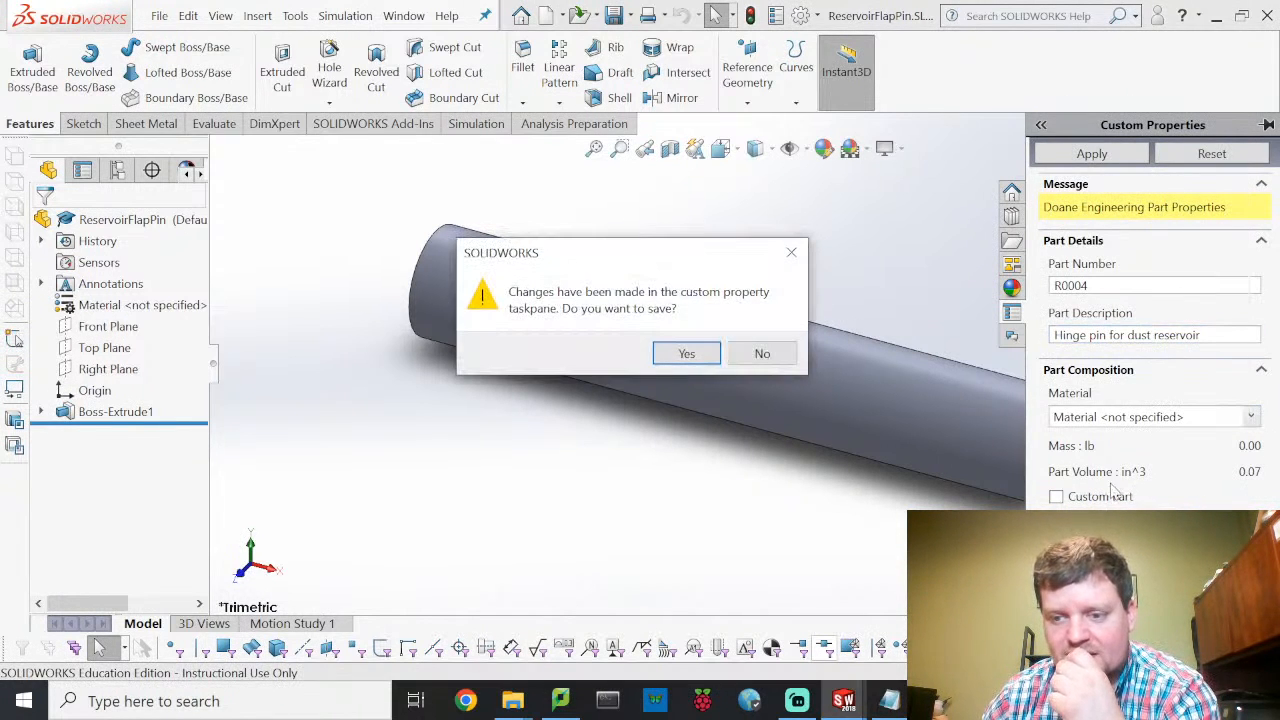
left_click(684, 352)
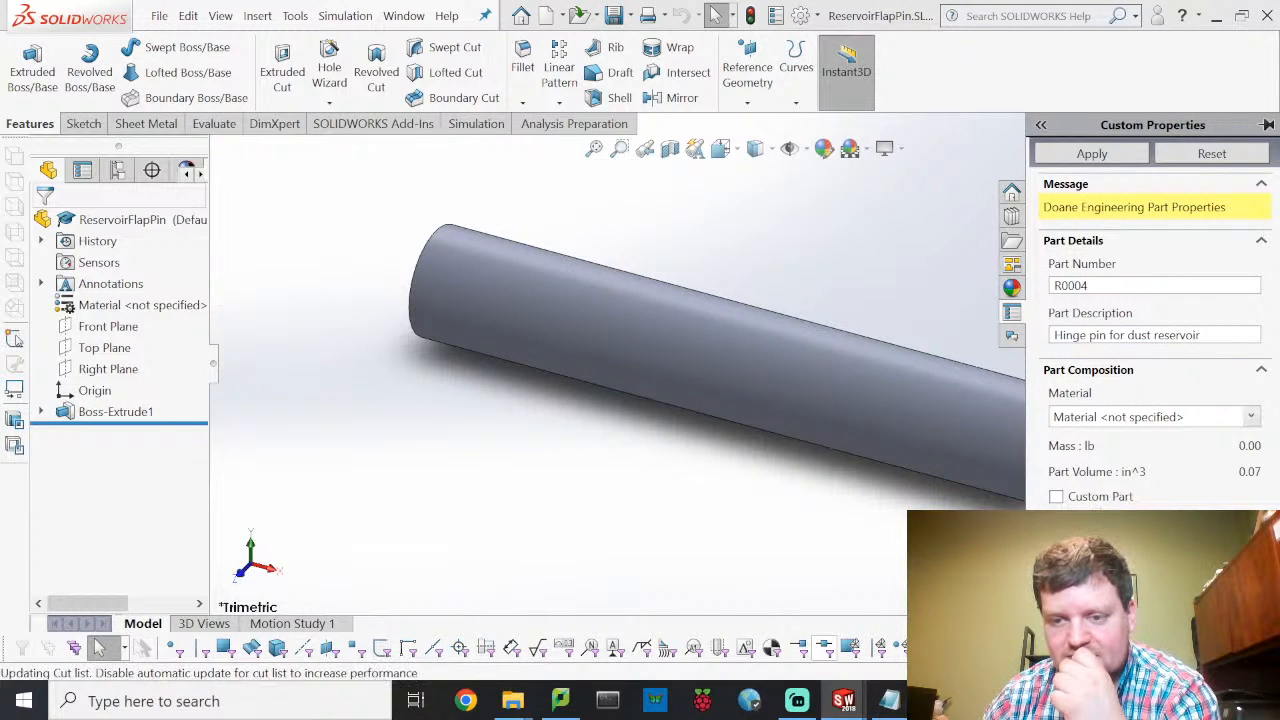
Step: Apply the flap pin's custom properties with Custom Part left unselected, and save the file
left_click(1057, 497)
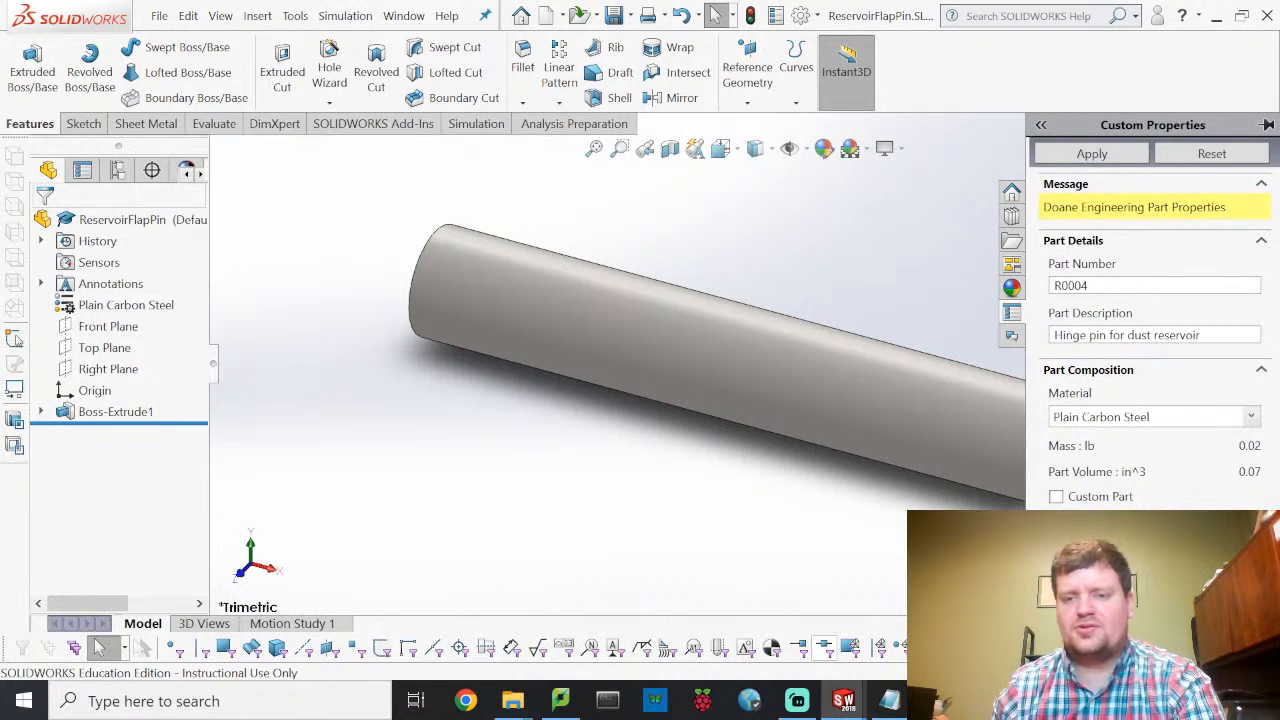
left_click(1094, 155)
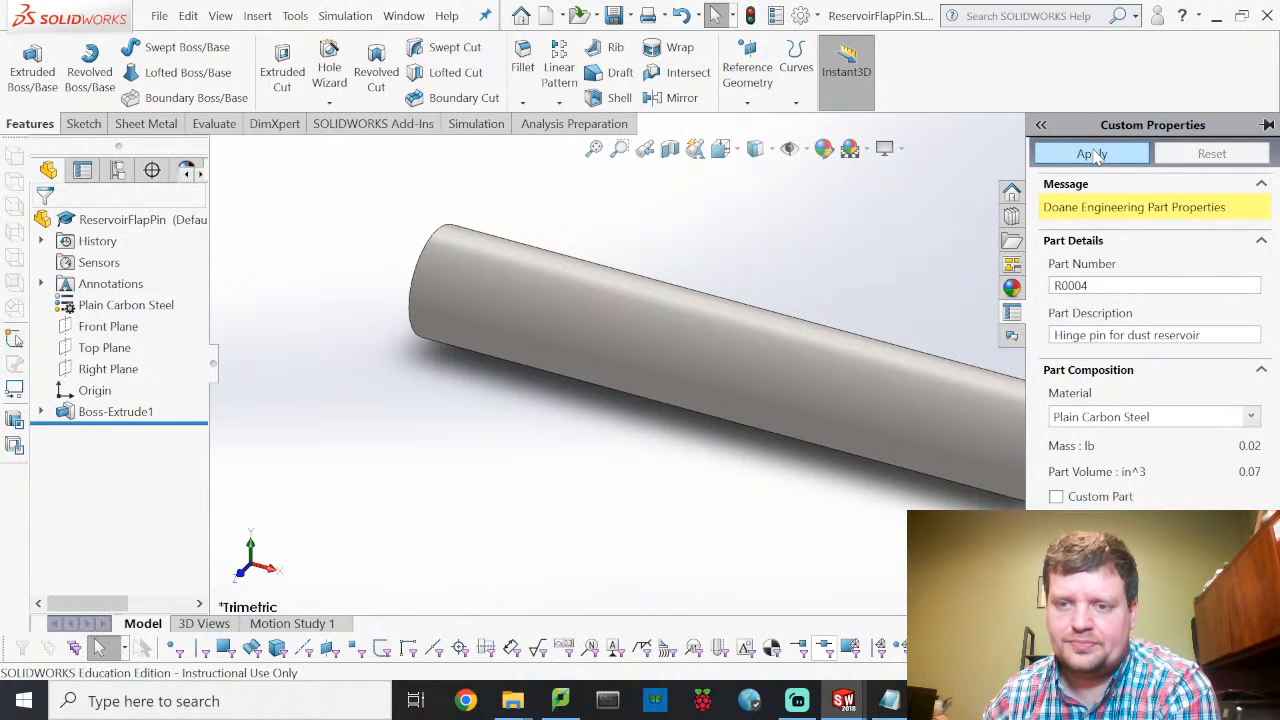
left_click(159, 16)
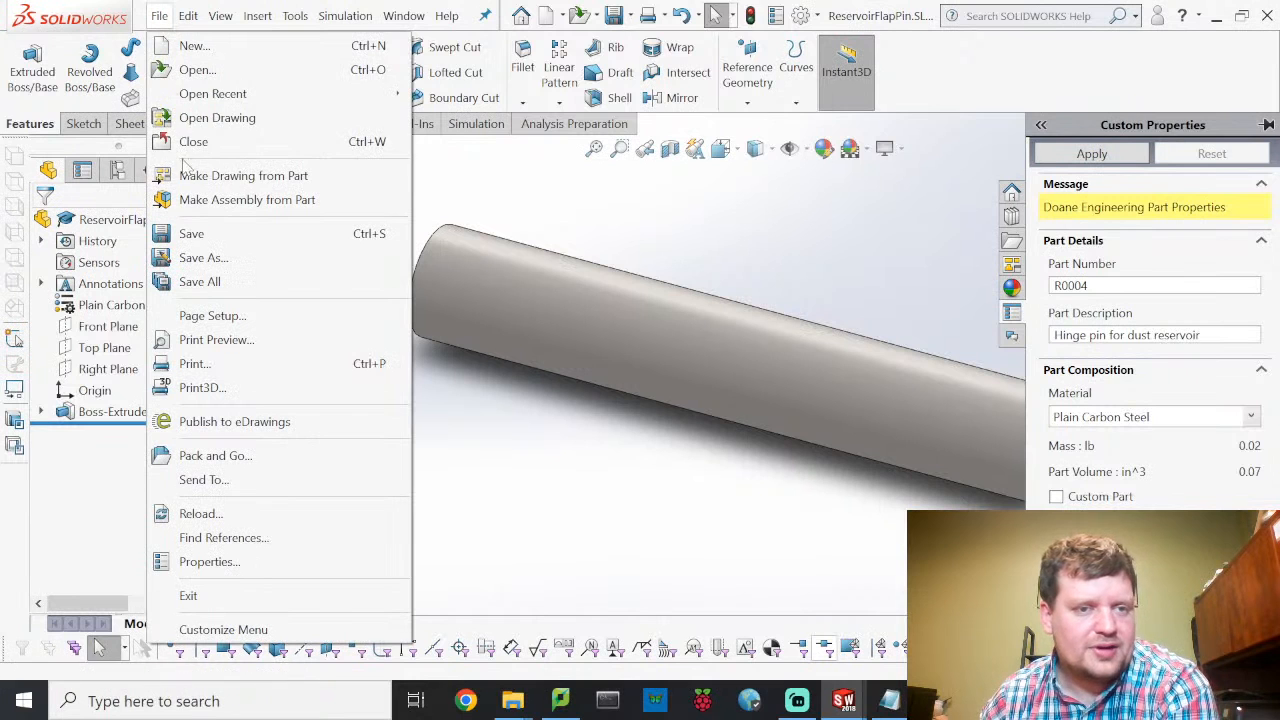
left_click(188, 233)
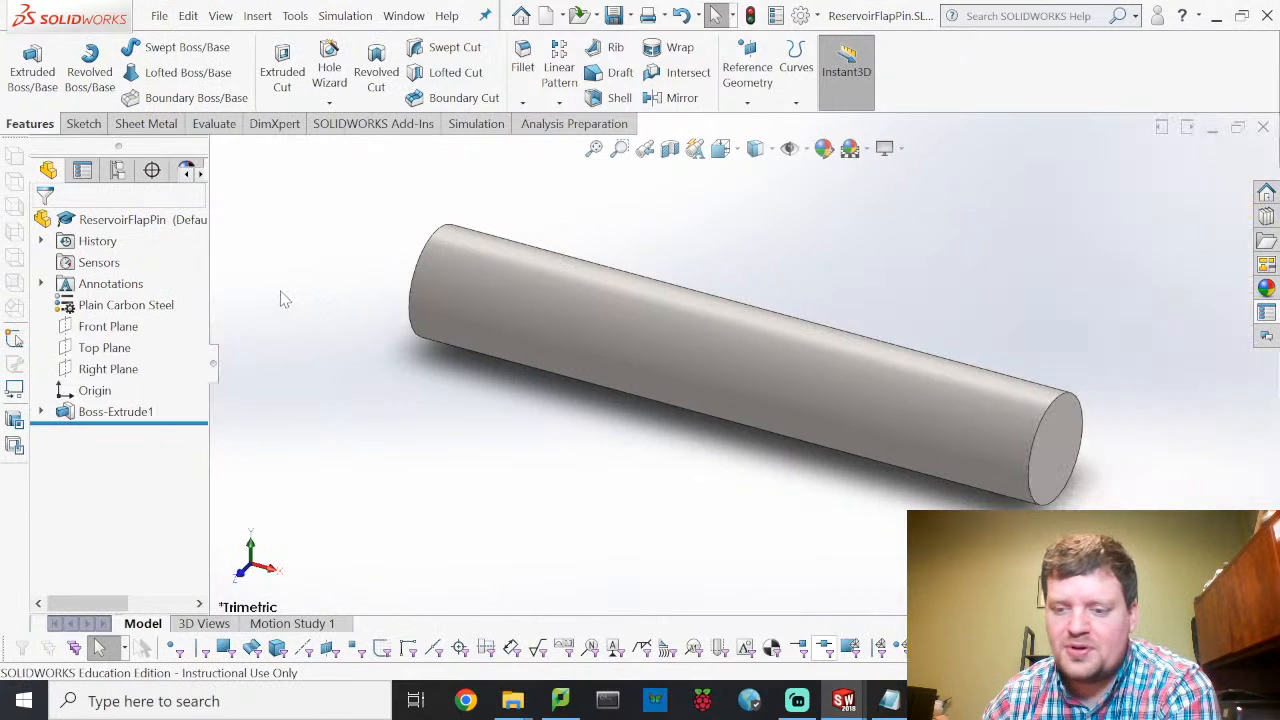
Step: Open ReservoirFoamFilter.SLDPRT from the VC1-4-1-2022 folder and bring up its custom properties
left_click(159, 16)
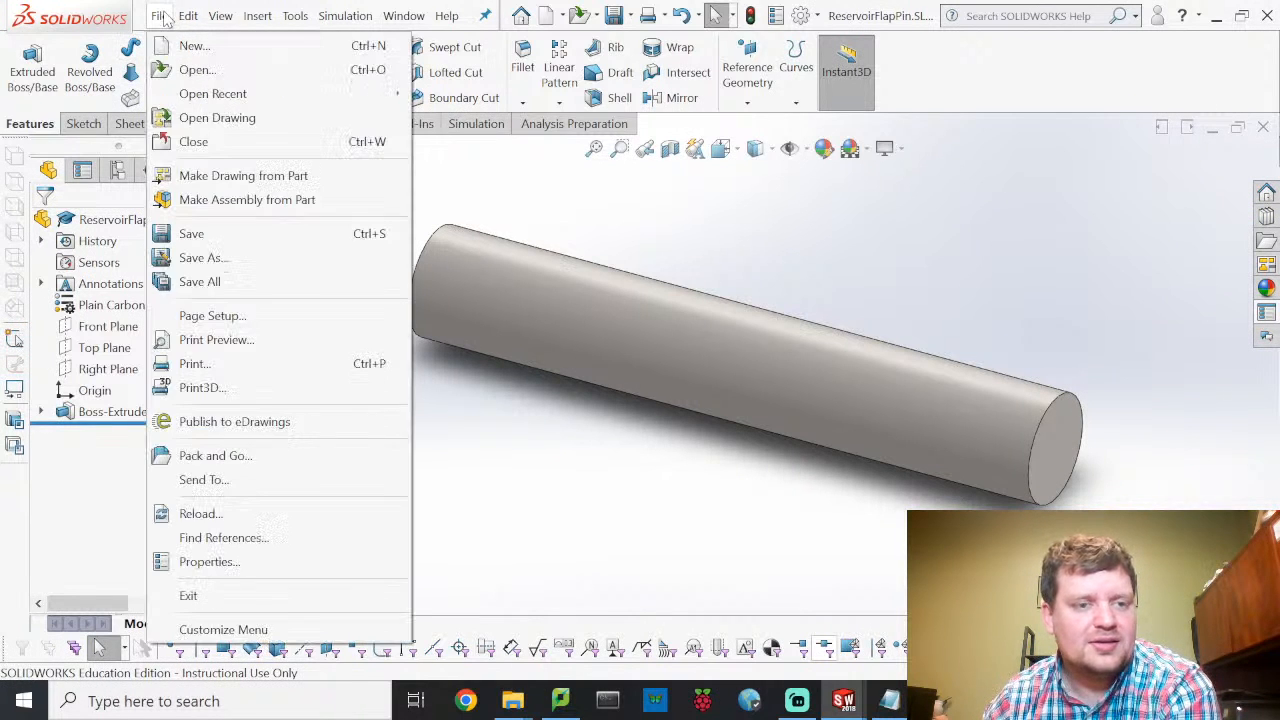
left_click(172, 69)
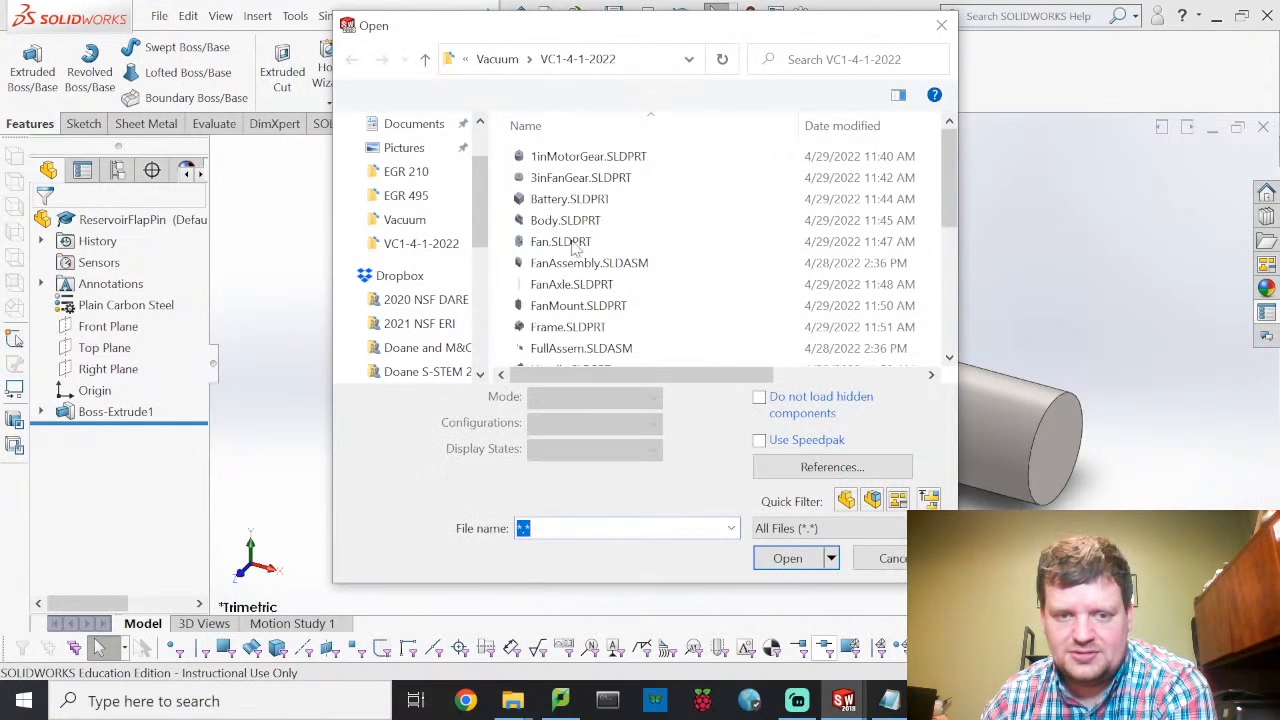
scroll(580, 284, "down", 5)
left_click(601, 358)
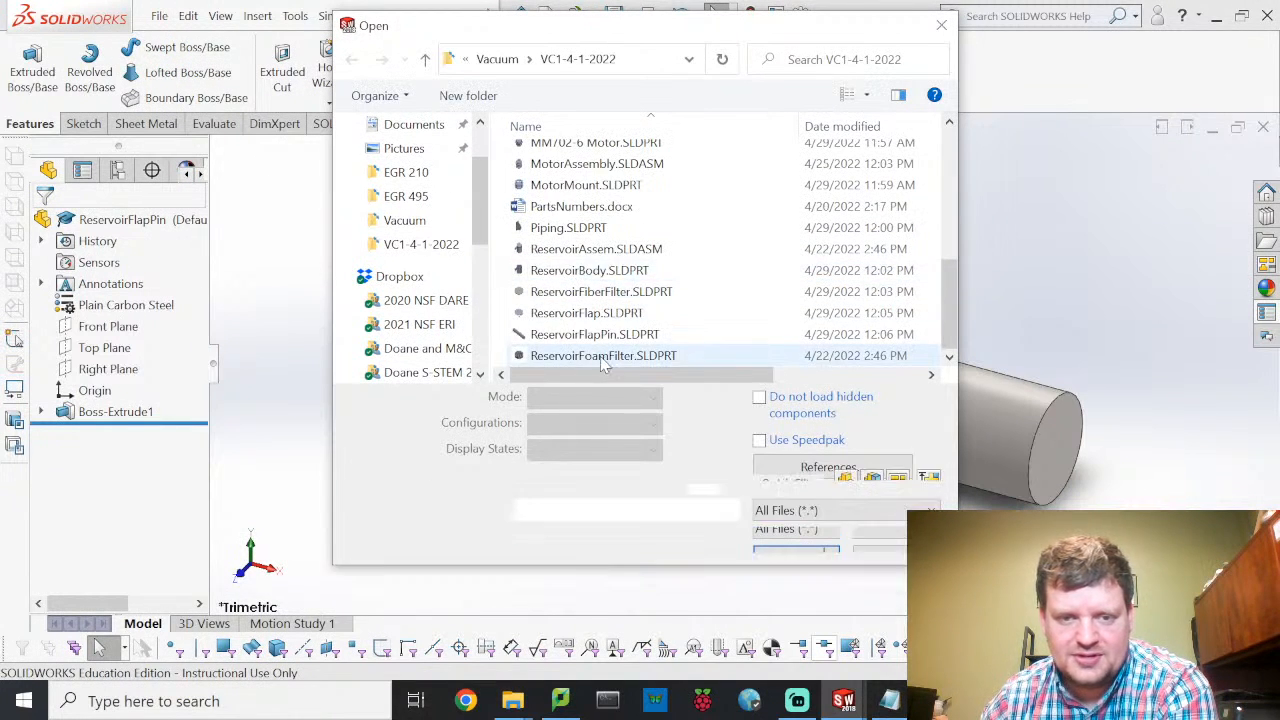
double_click(601, 358)
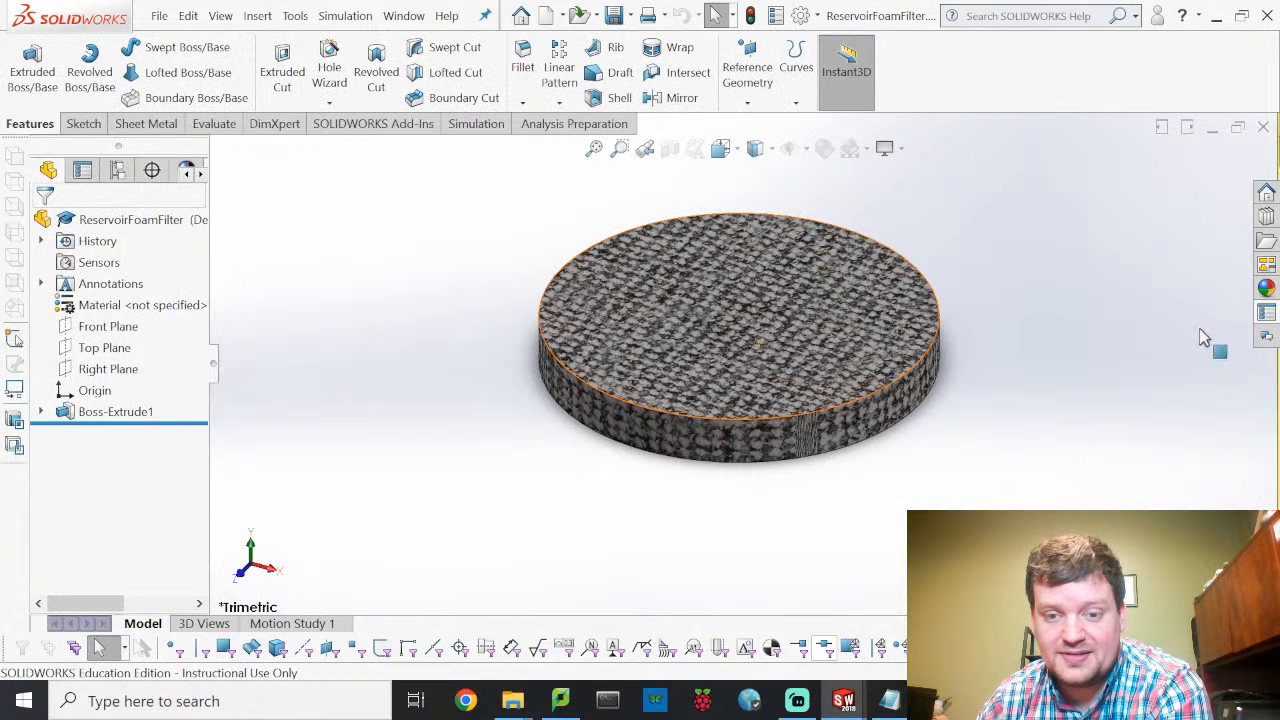
left_click(1266, 337)
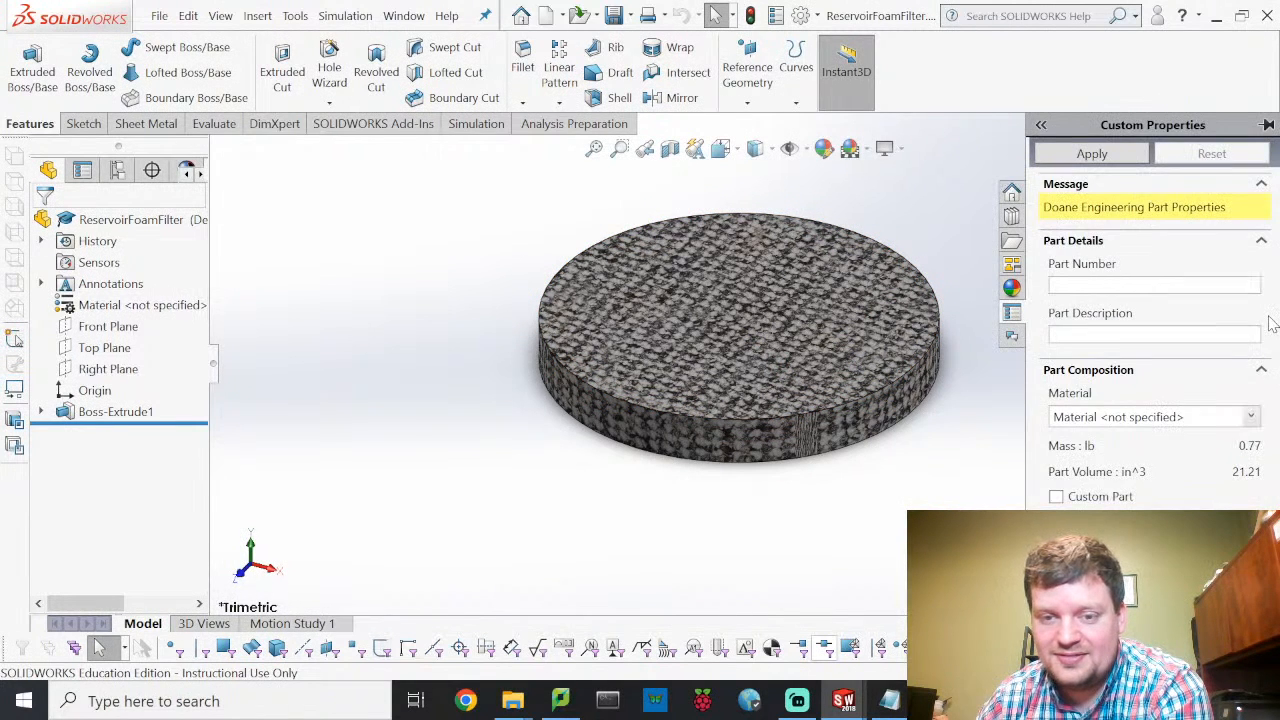
Step: Set the foam filter's part number to R0005 and its description to "Foam filter"
left_click(1119, 283)
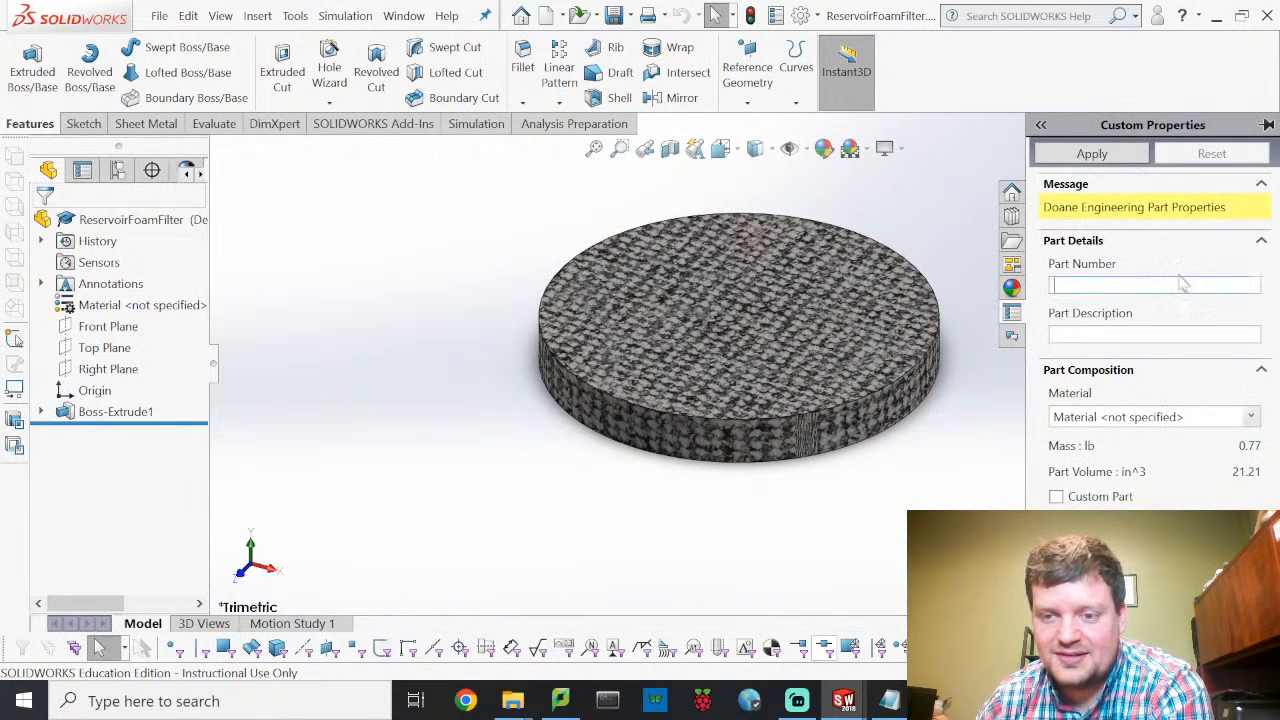
type("R")
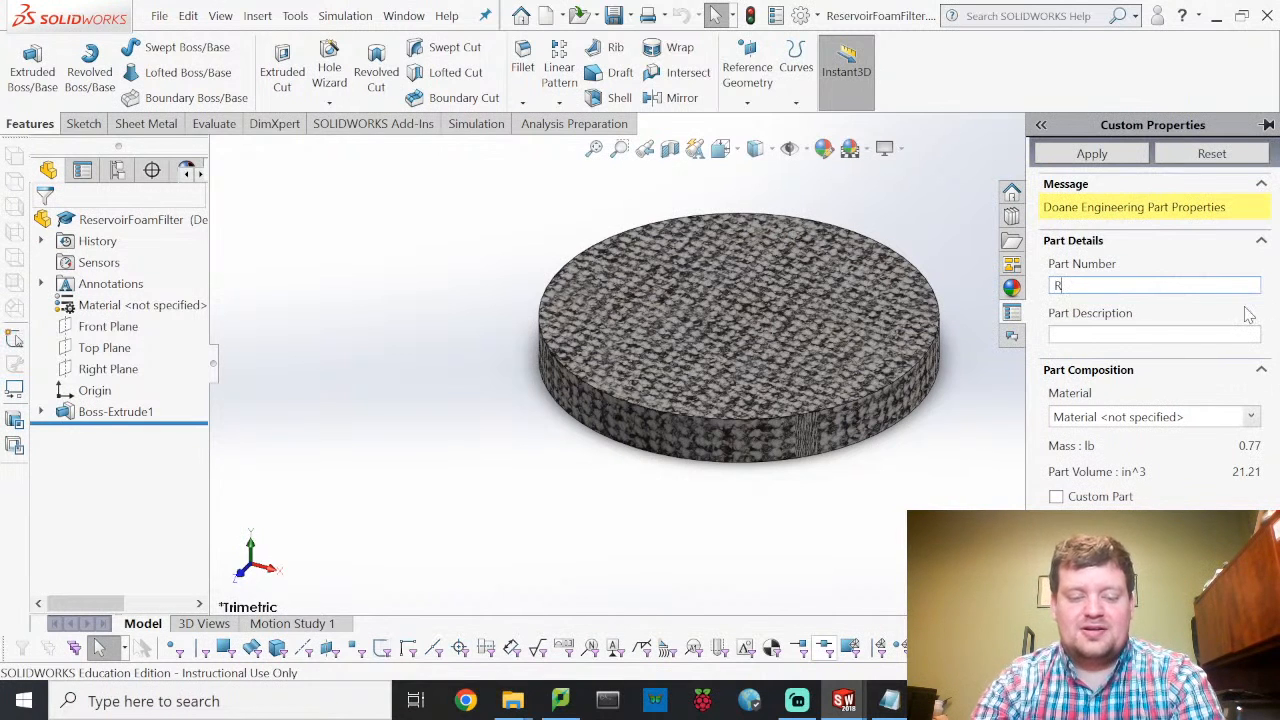
type("0005")
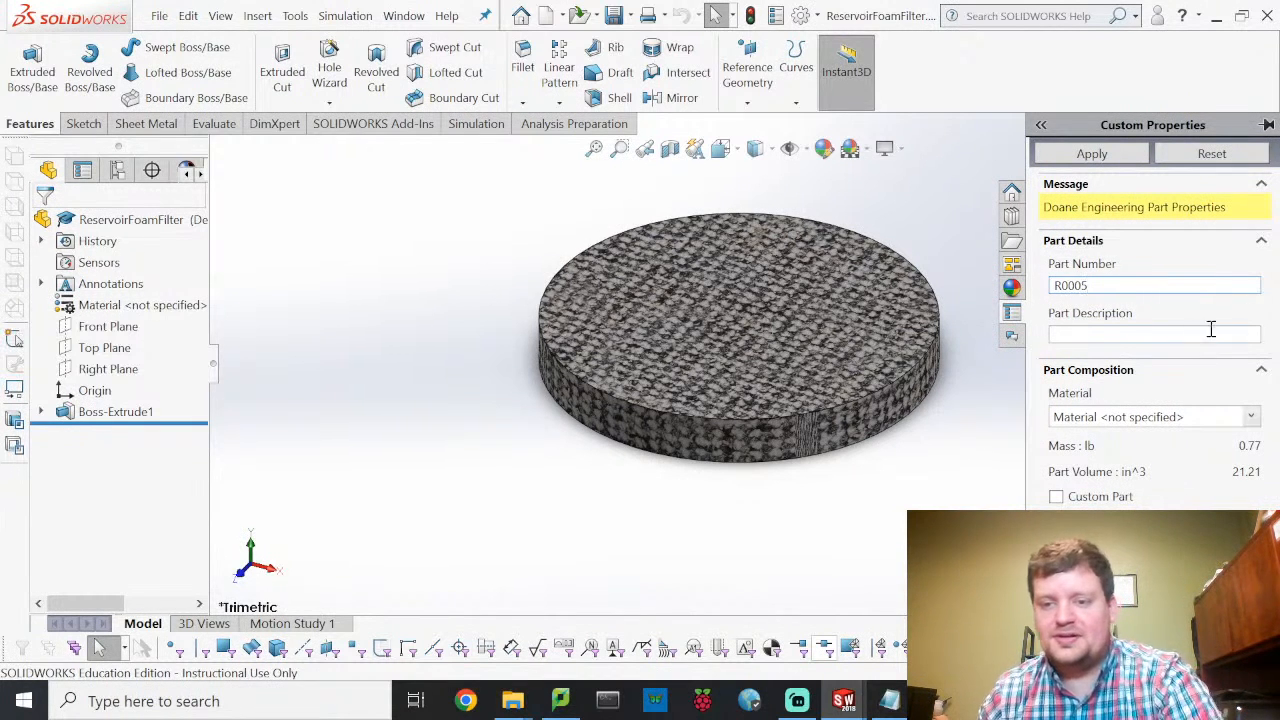
left_click(1211, 335)
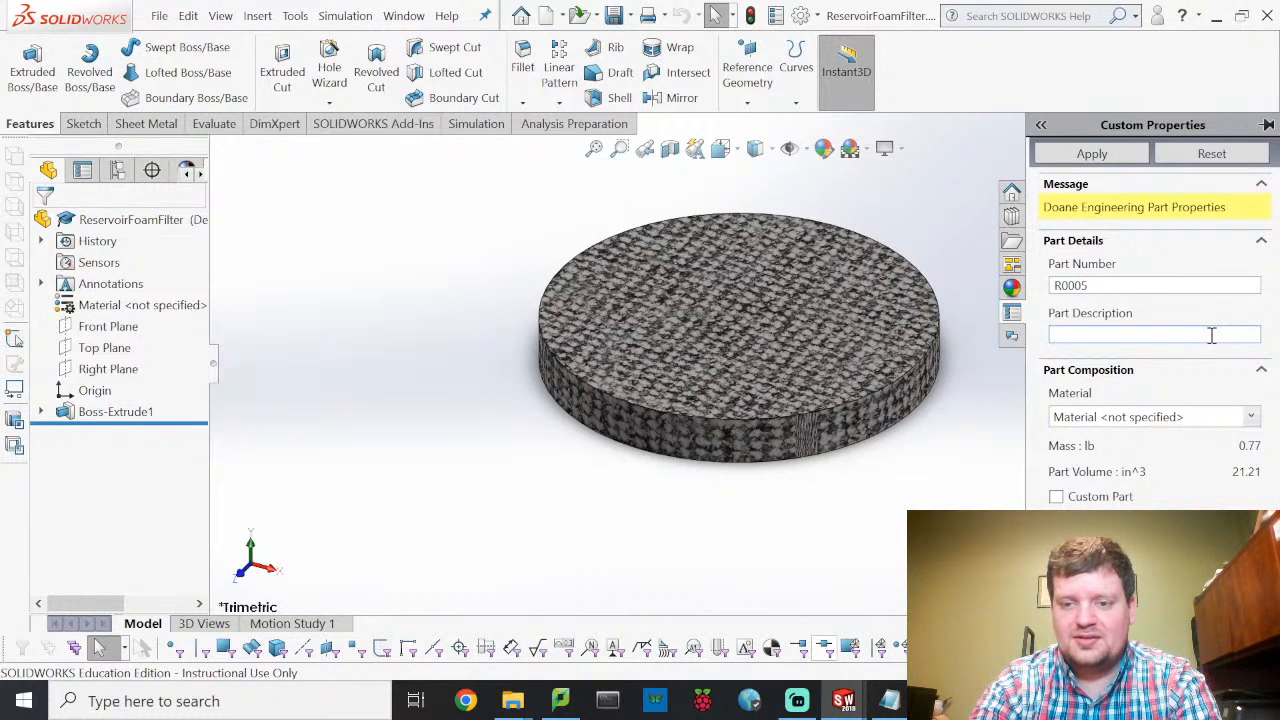
type("Foam filter")
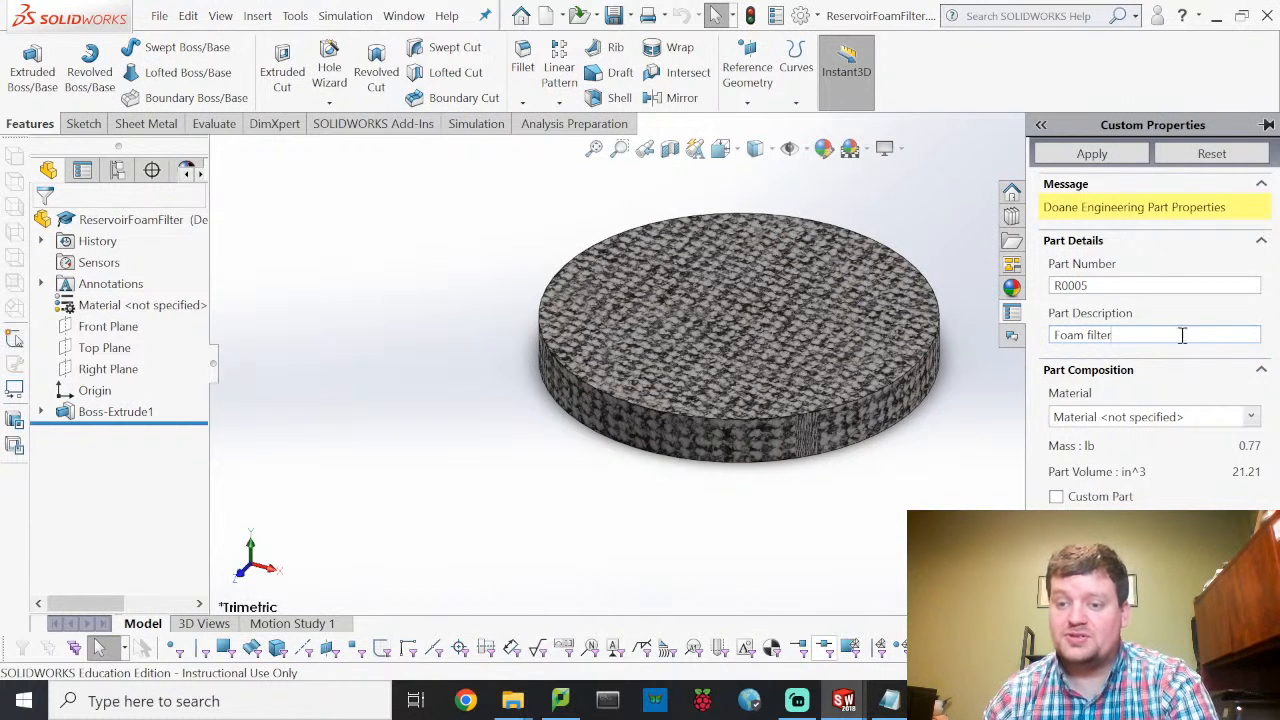
Step: Save the pending property changes and assign Polyurethane Foam Flexible from Other Non-metals to the foam filter
left_click(1252, 416)
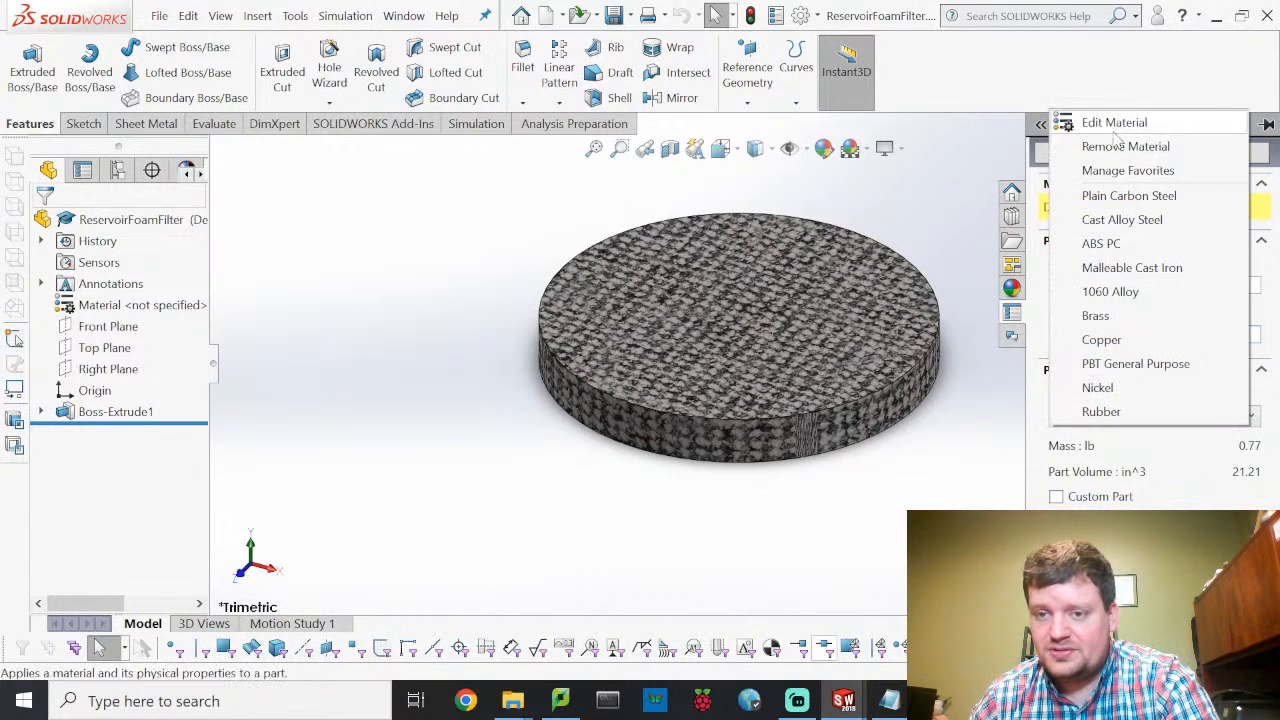
left_click(1114, 126)
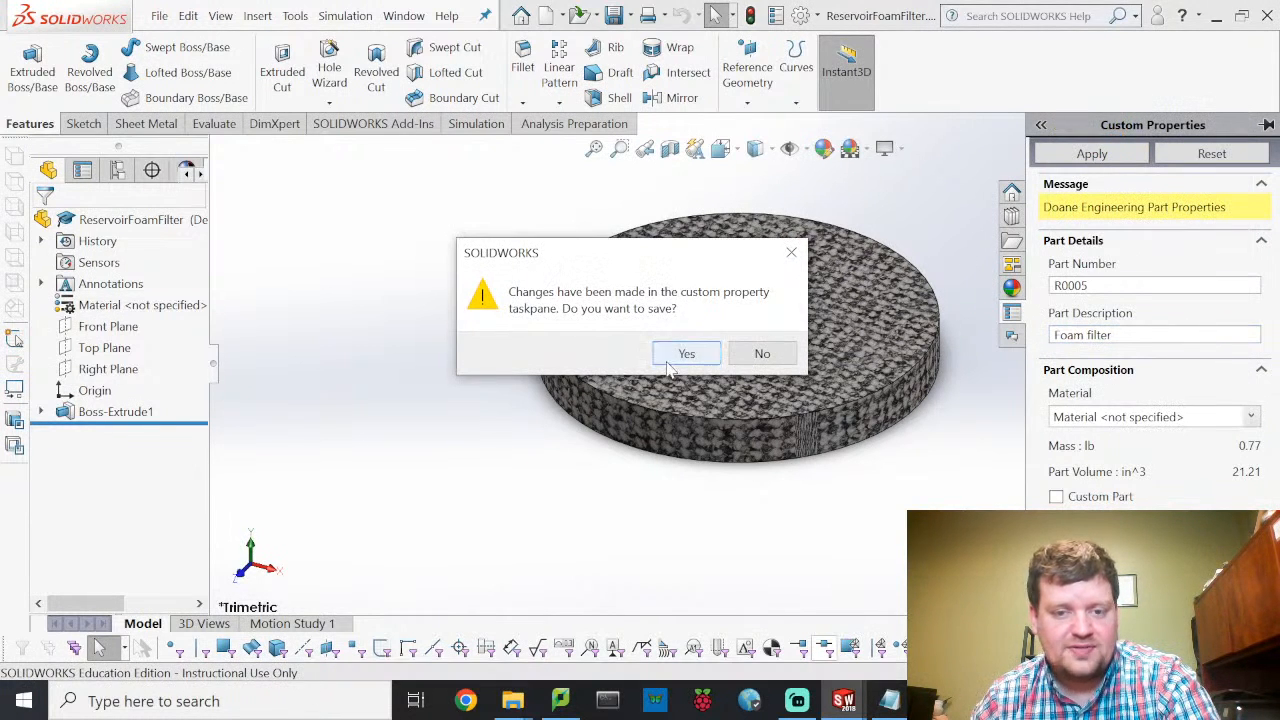
left_click(686, 354)
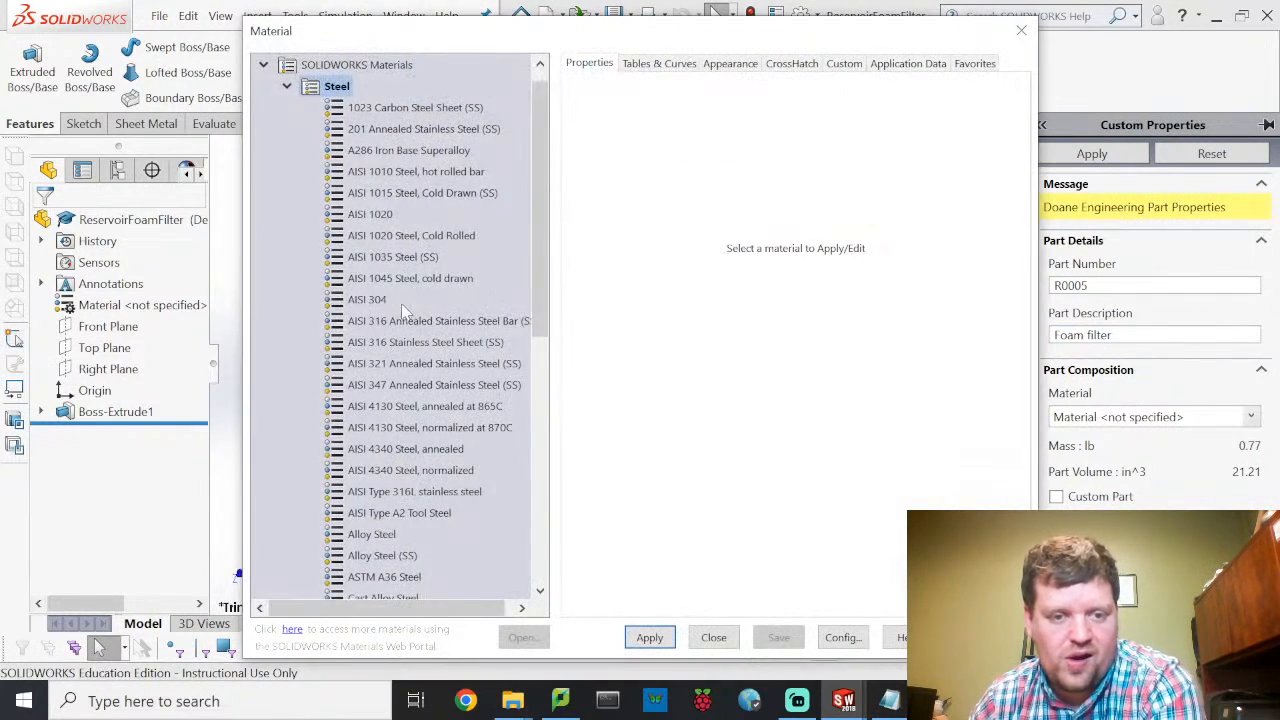
scroll(395, 300, "down", 10)
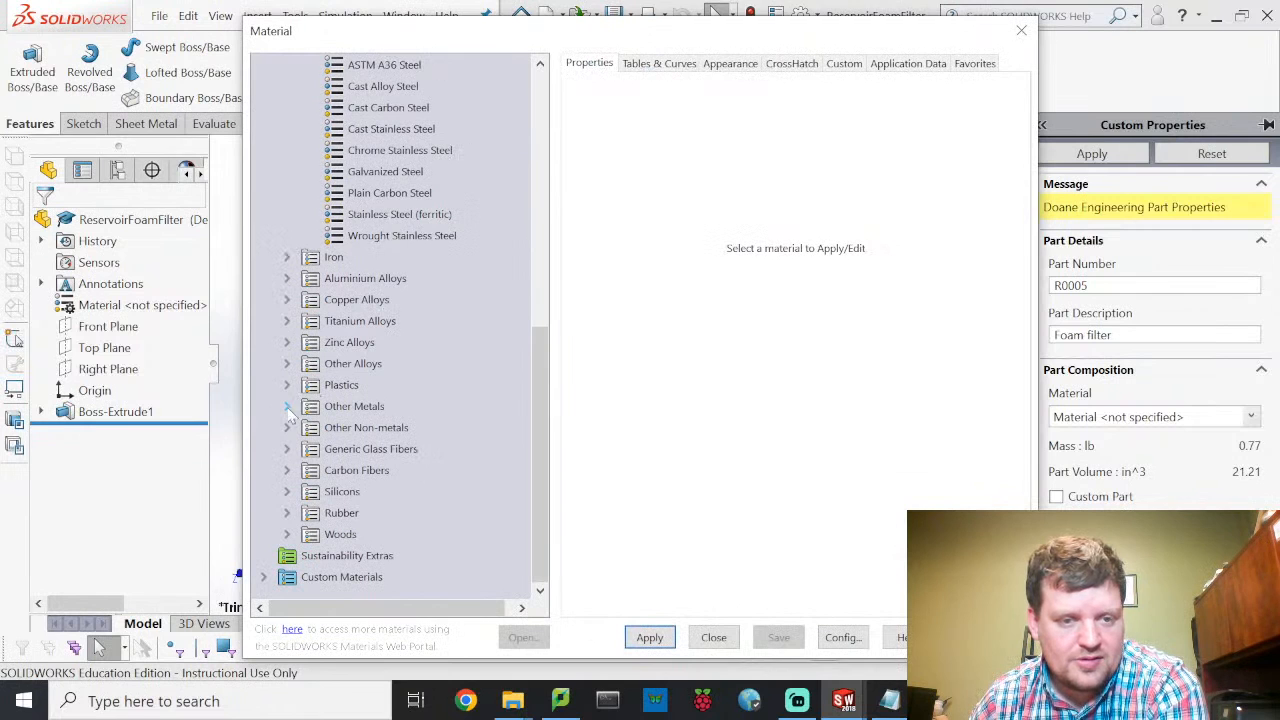
left_click(277, 429)
left_click(286, 427)
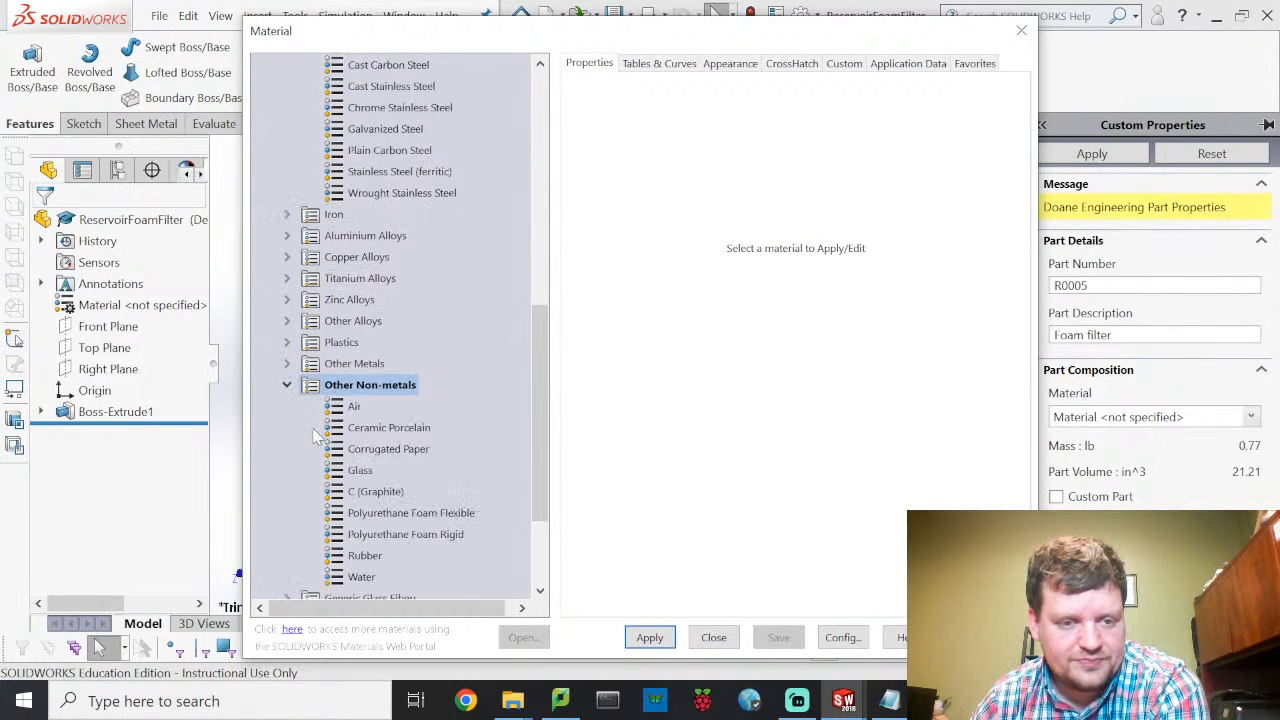
left_click(398, 514)
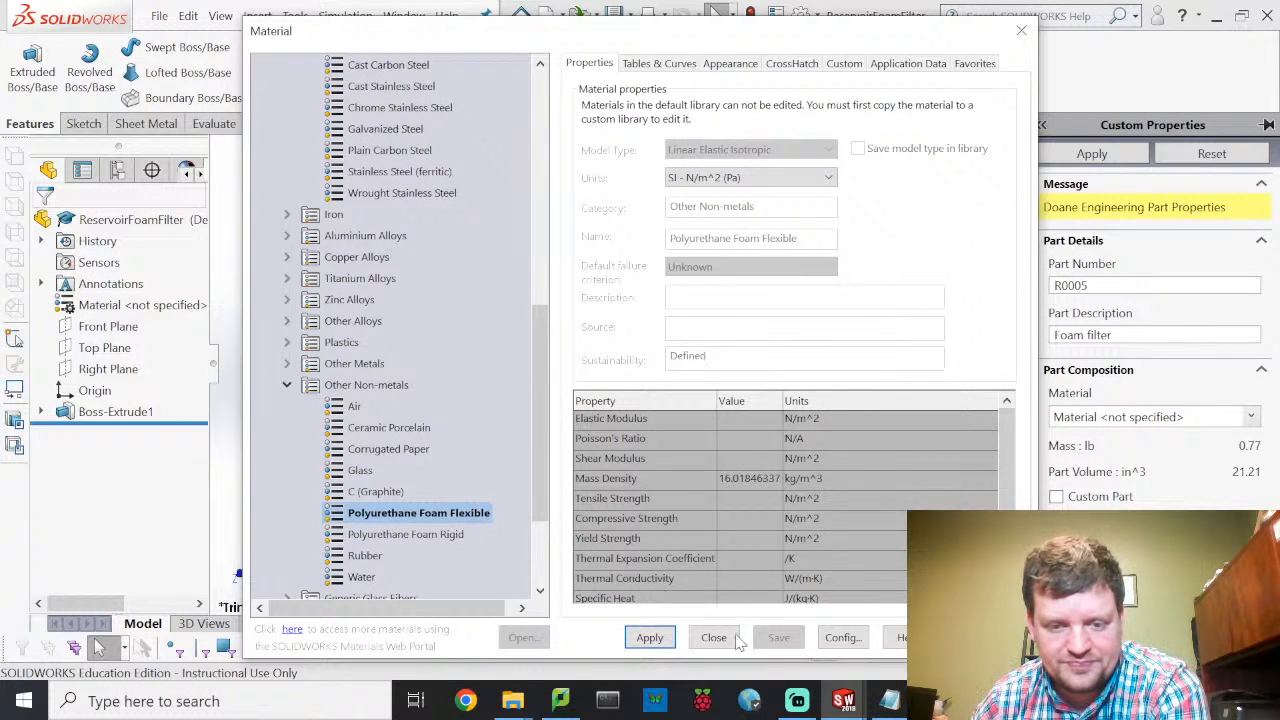
left_click(652, 642)
left_click(713, 638)
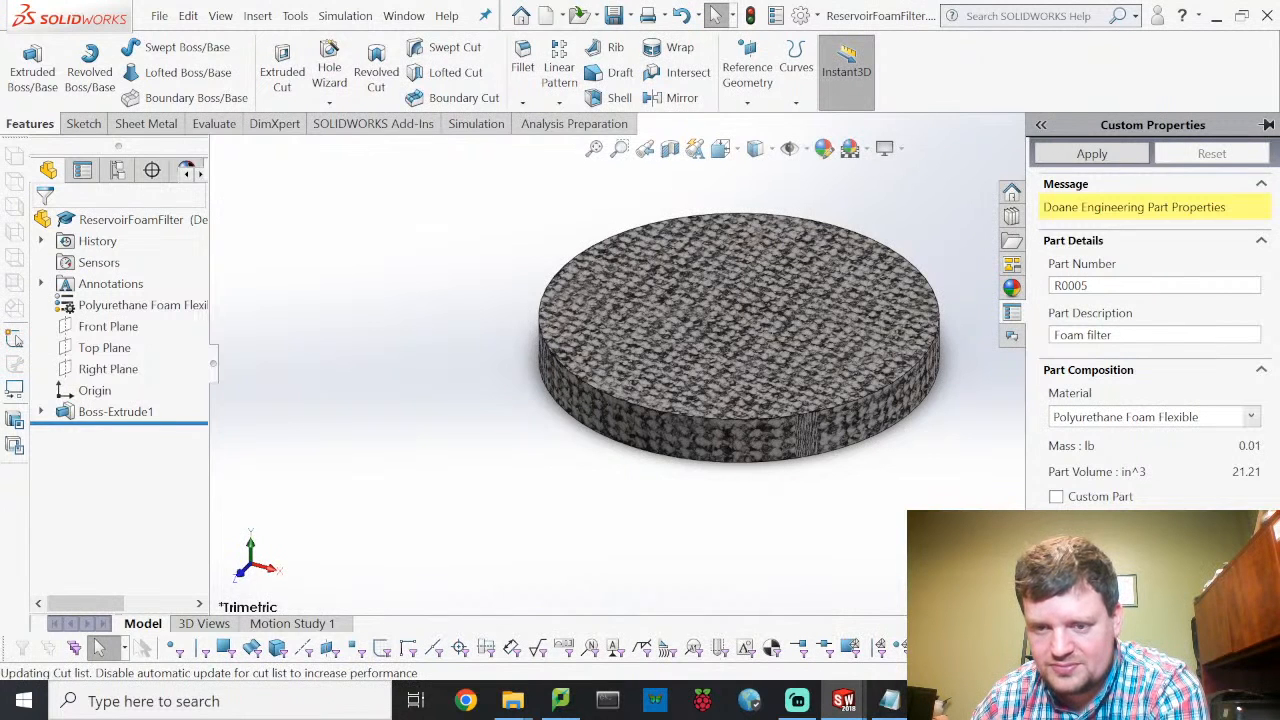
Step: Mark the foam filter as a custom part, apply its custom properties and save the file
left_click(1056, 497)
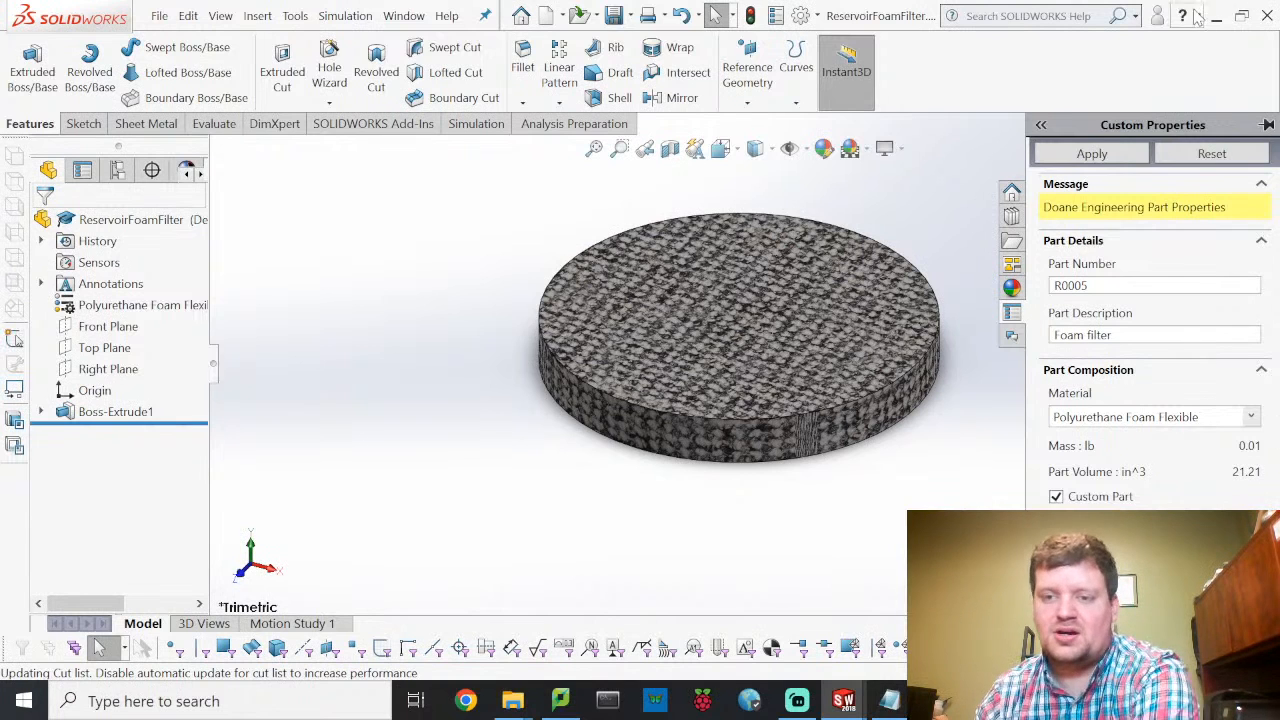
left_click(1127, 157)
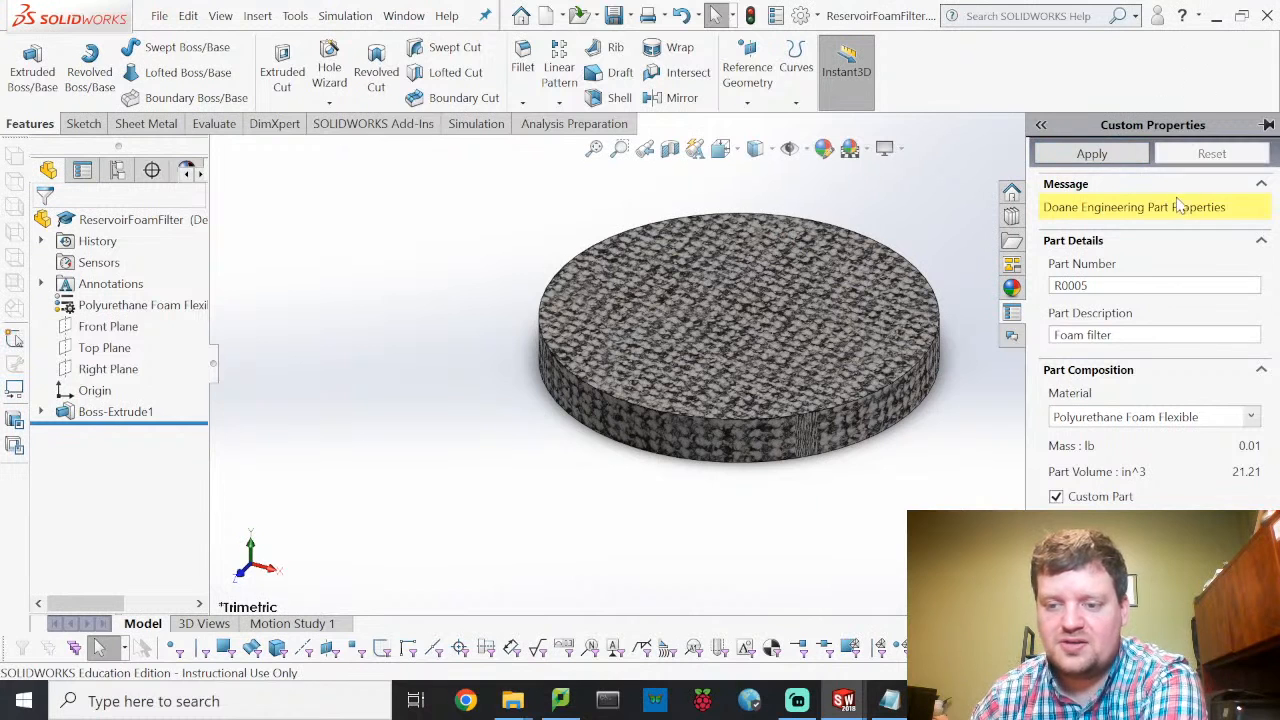
left_click(168, 16)
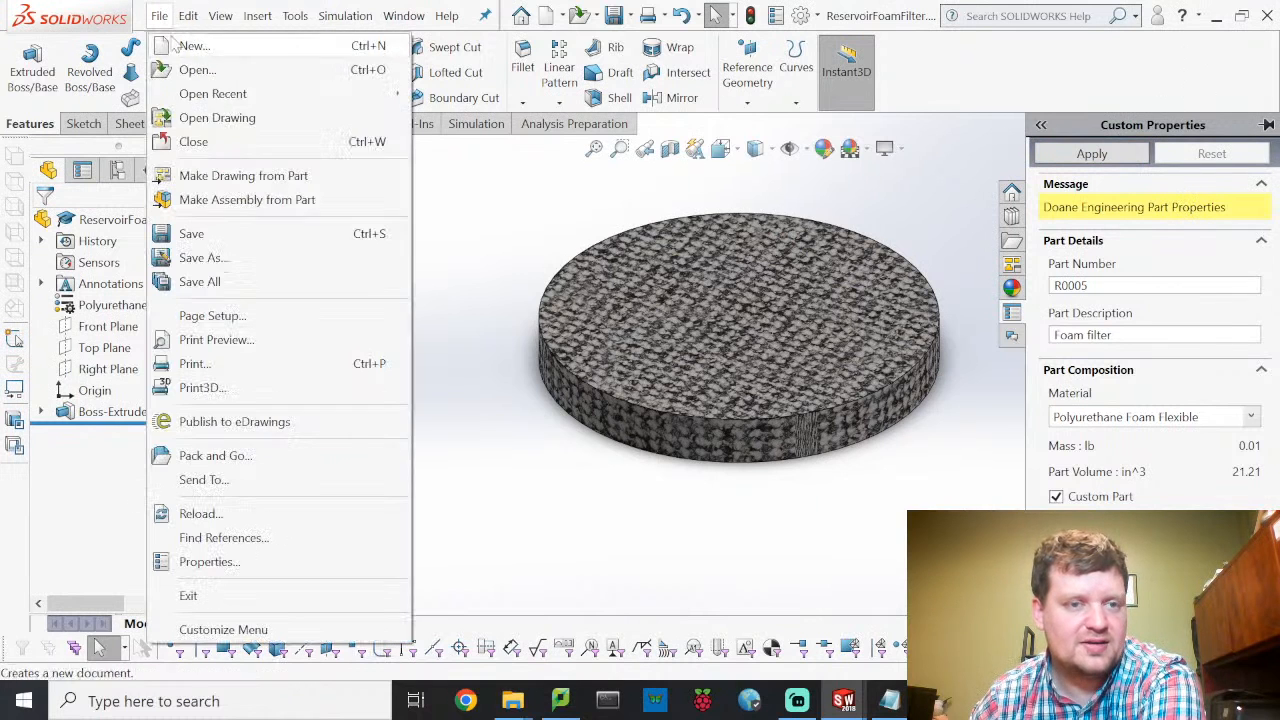
left_click(200, 232)
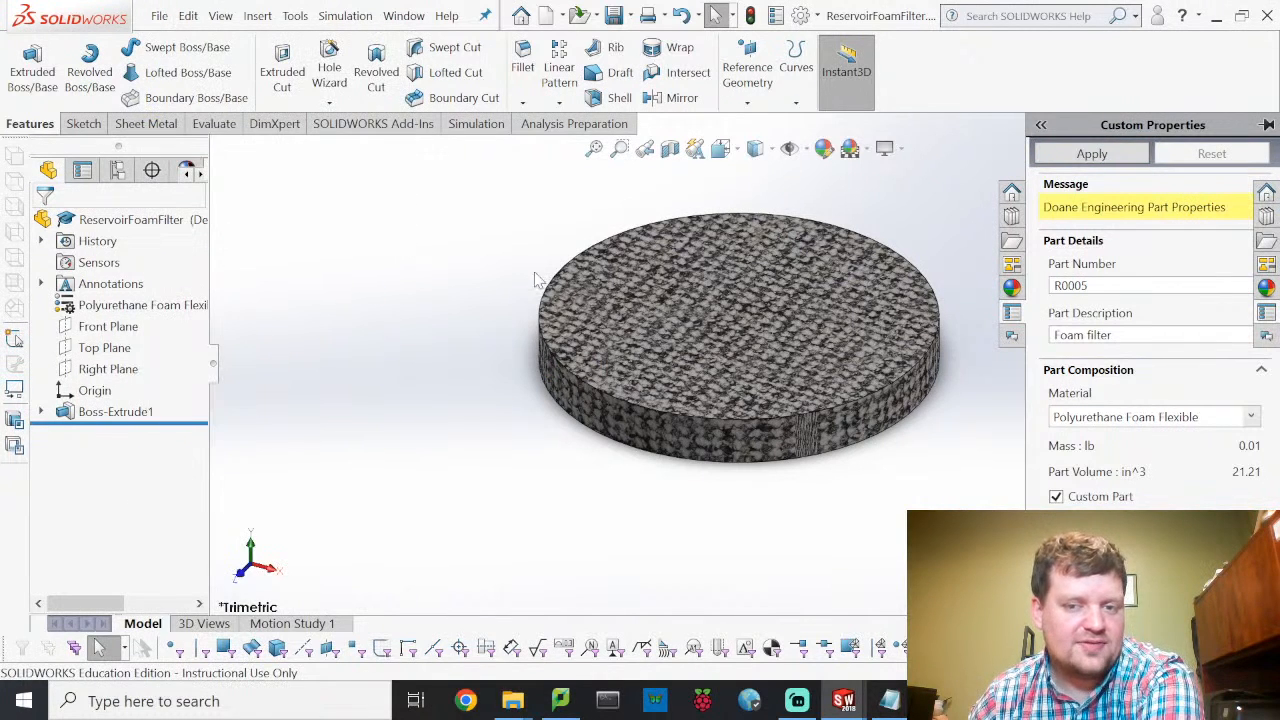
Step: Switch to the Project2 - Process.txt notes in Notepad and close them, saving the changes
mouse_move(845, 702)
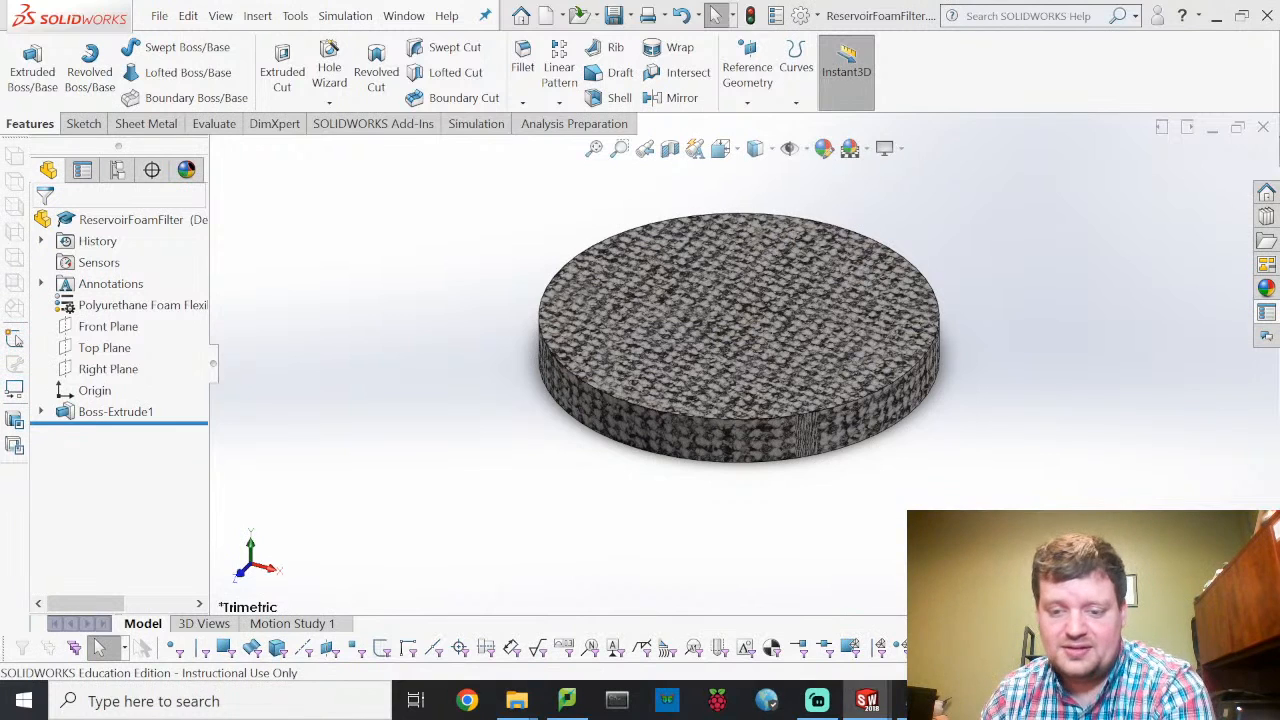
left_click(917, 700)
left_click(1081, 82)
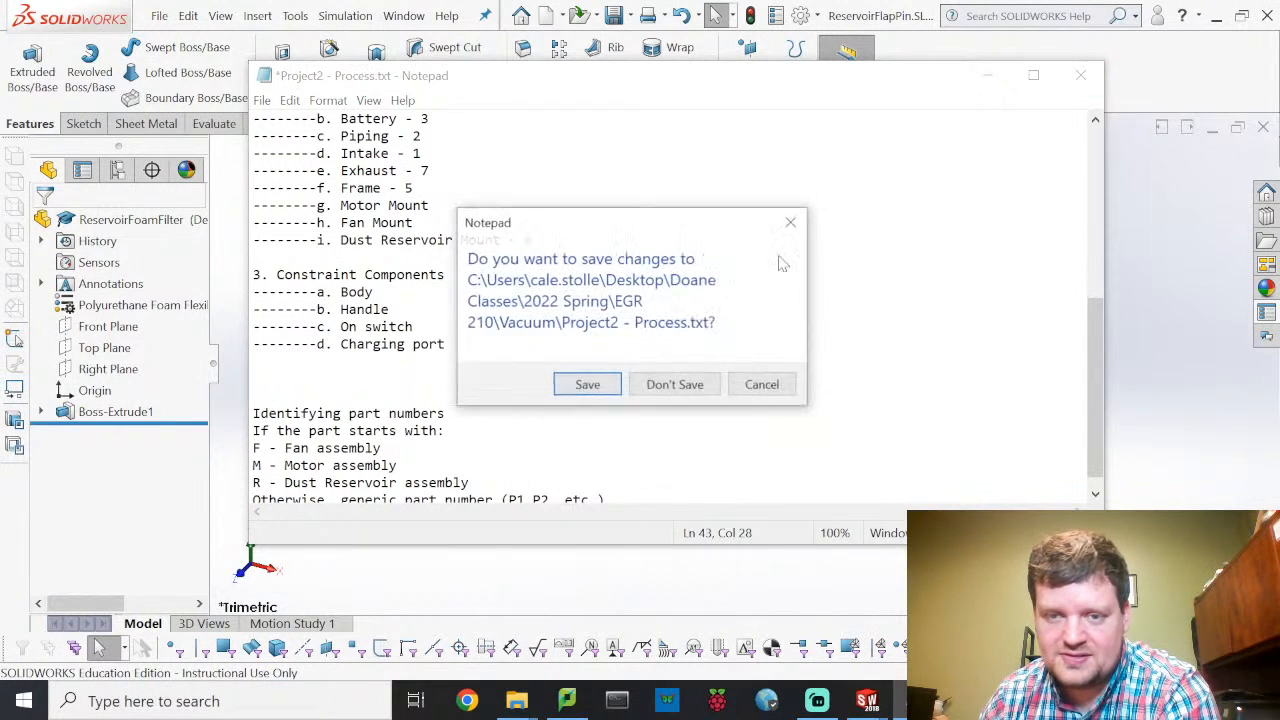
left_click(606, 385)
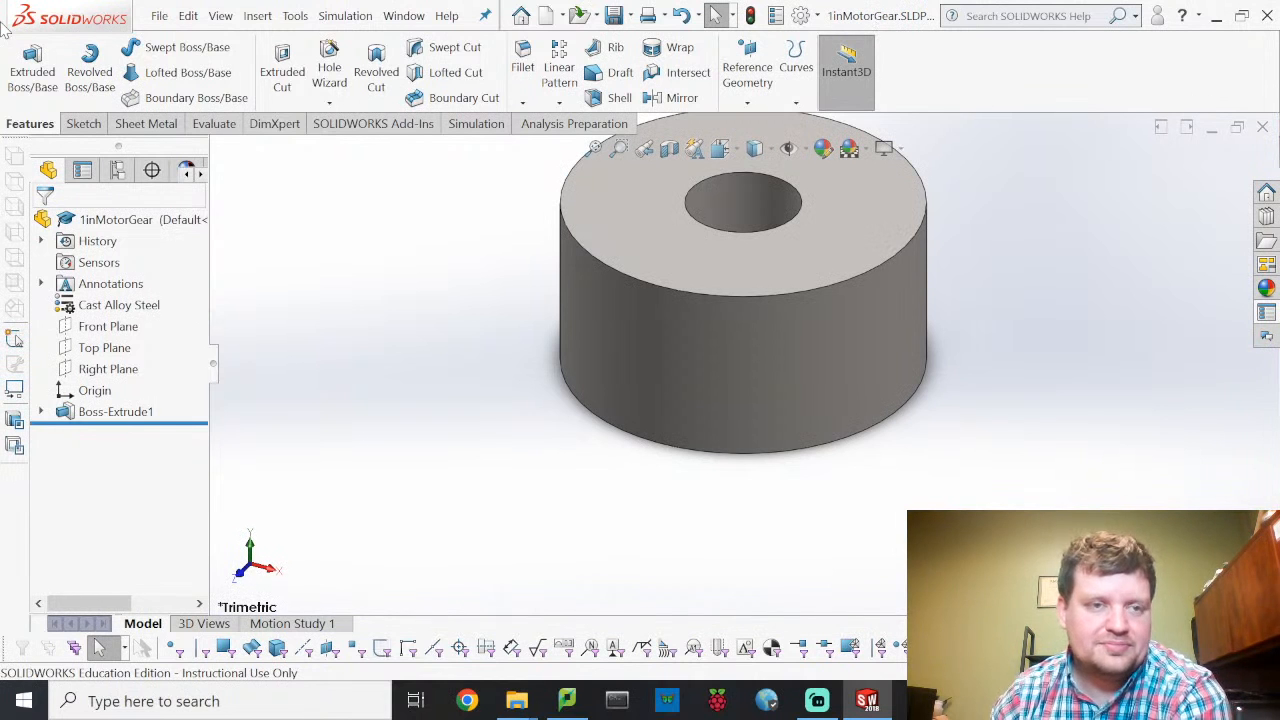
Step: Open FanAssembly.SLDASM from the VC1-4-1-2022 folder
left_click(159, 15)
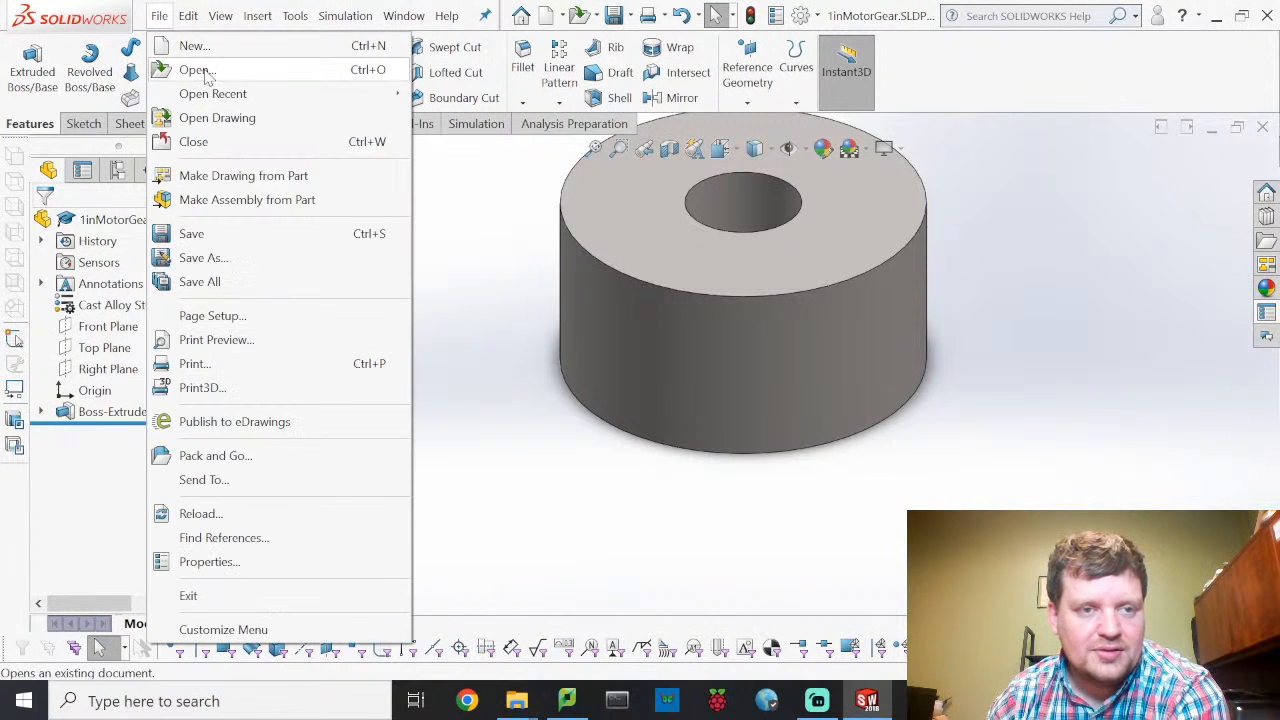
key("Escape")
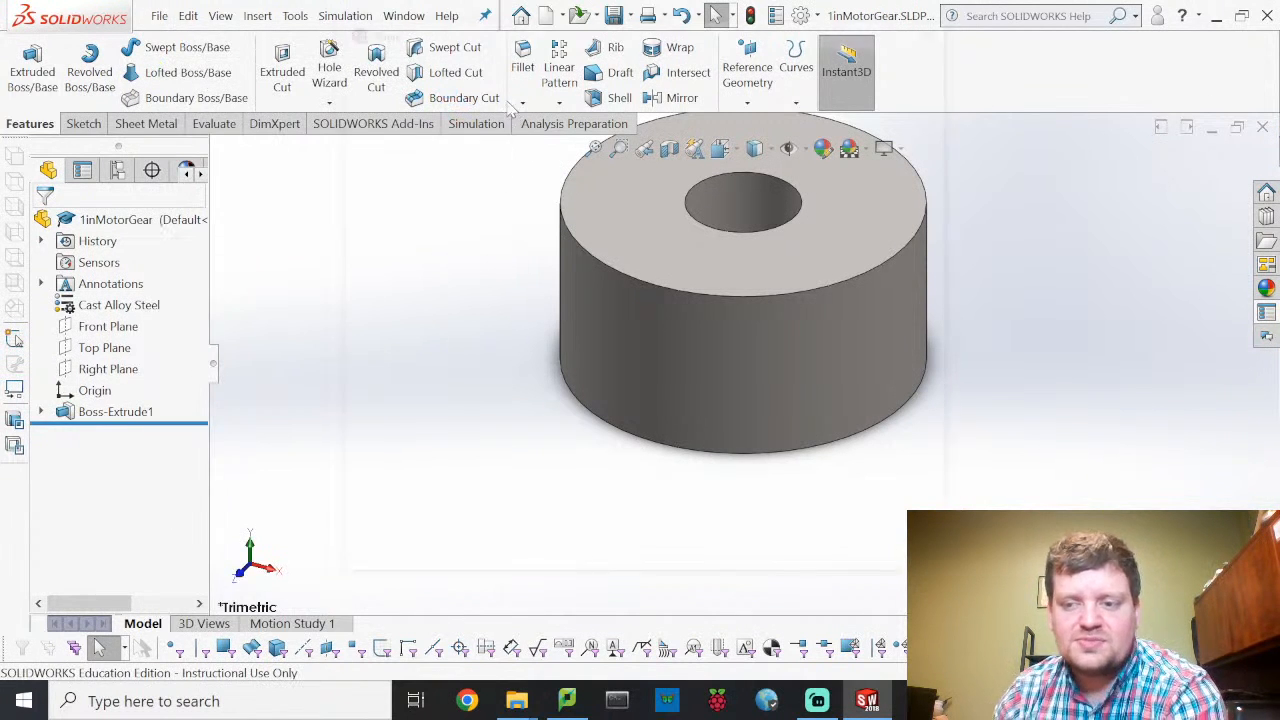
key("ctrl+o")
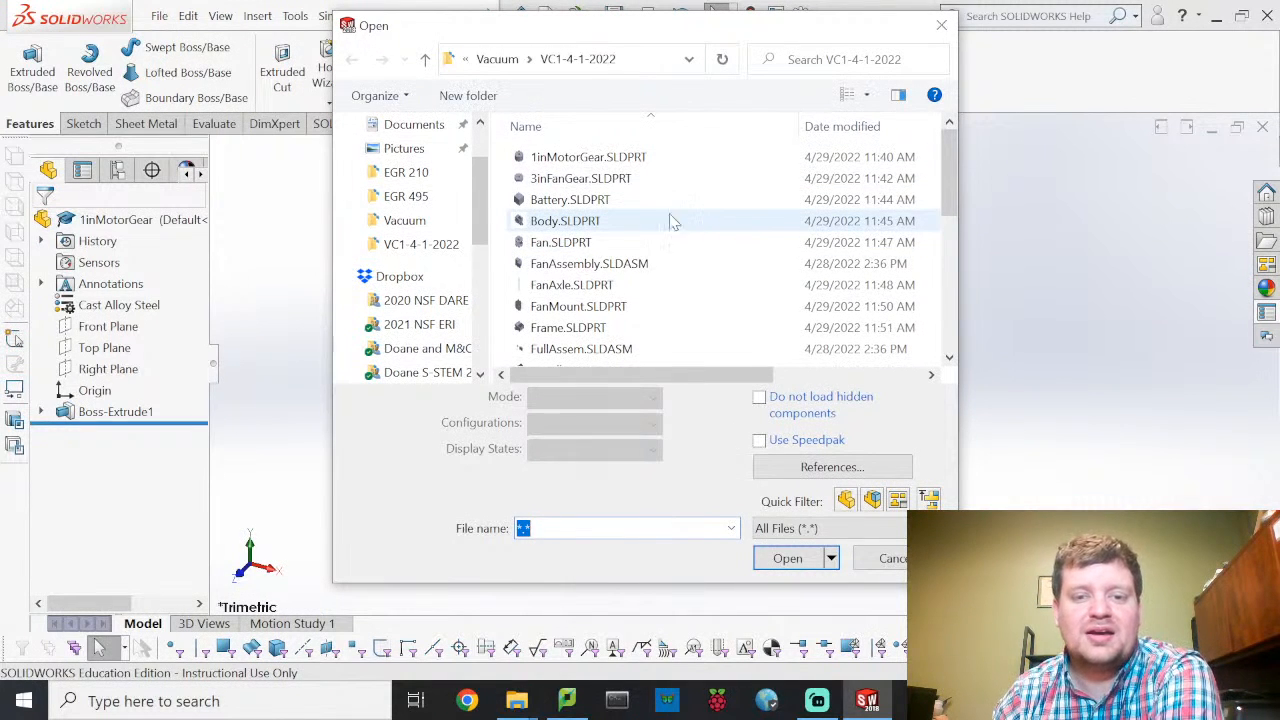
left_click(650, 266)
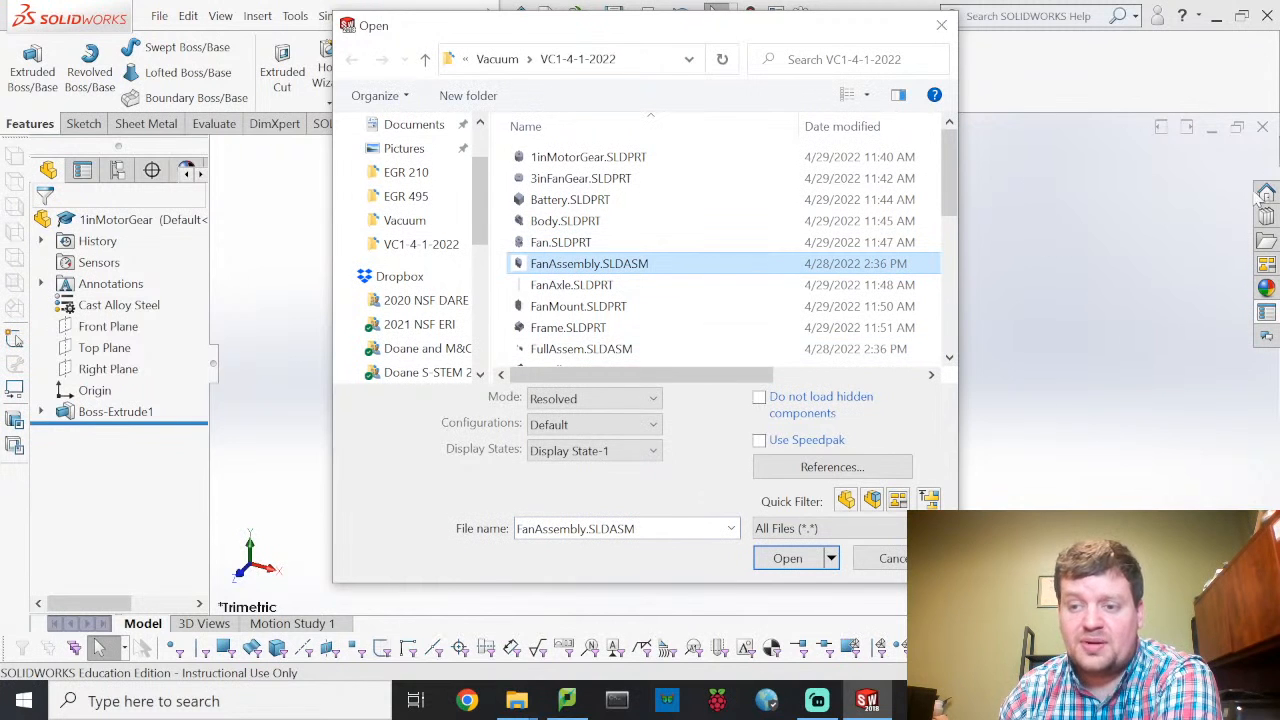
left_click(803, 564)
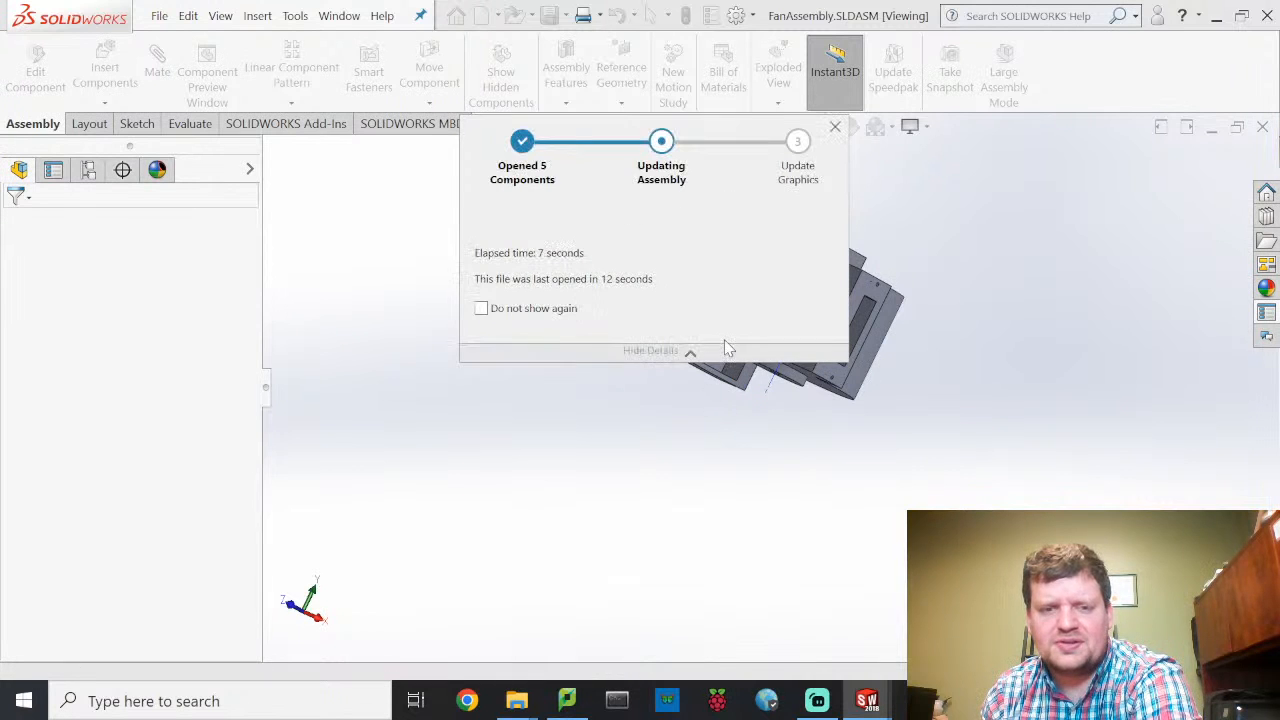
left_click(650, 370)
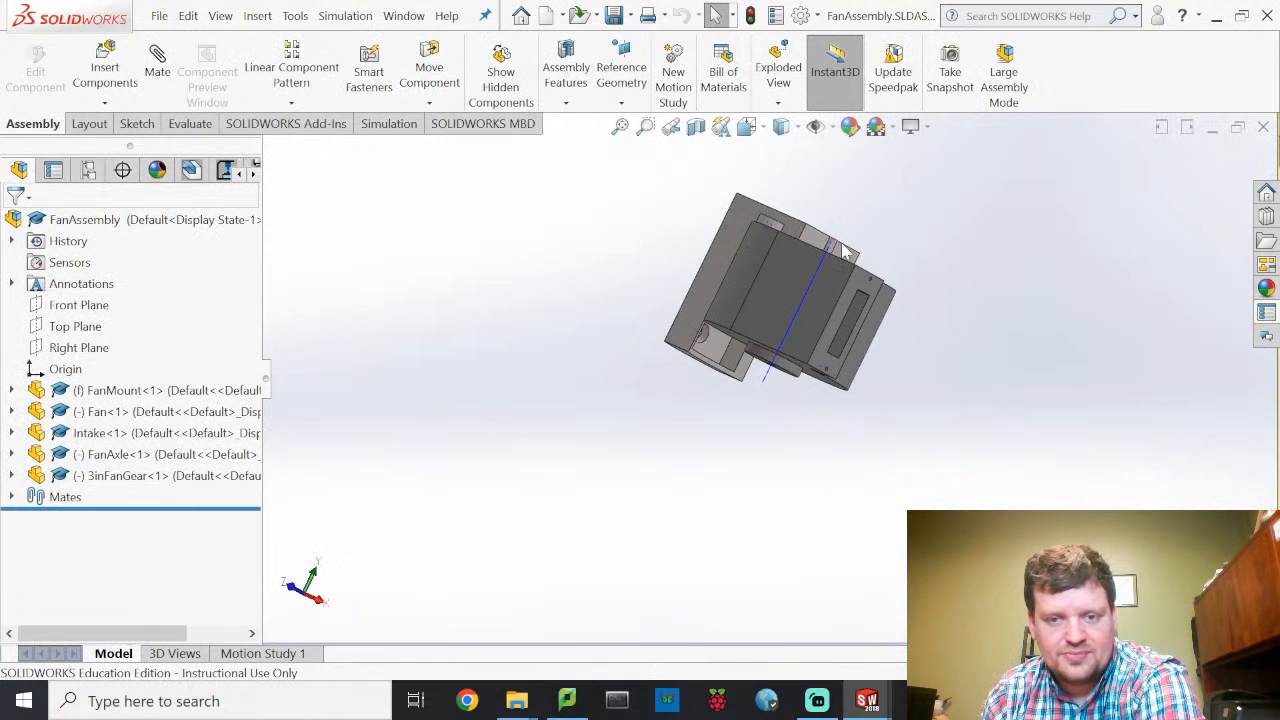
Step: Browse the Design Library's Toolbox to the ANSI Inch machine screws for fastening the fan mount
scroll(832, 243, "down", 5)
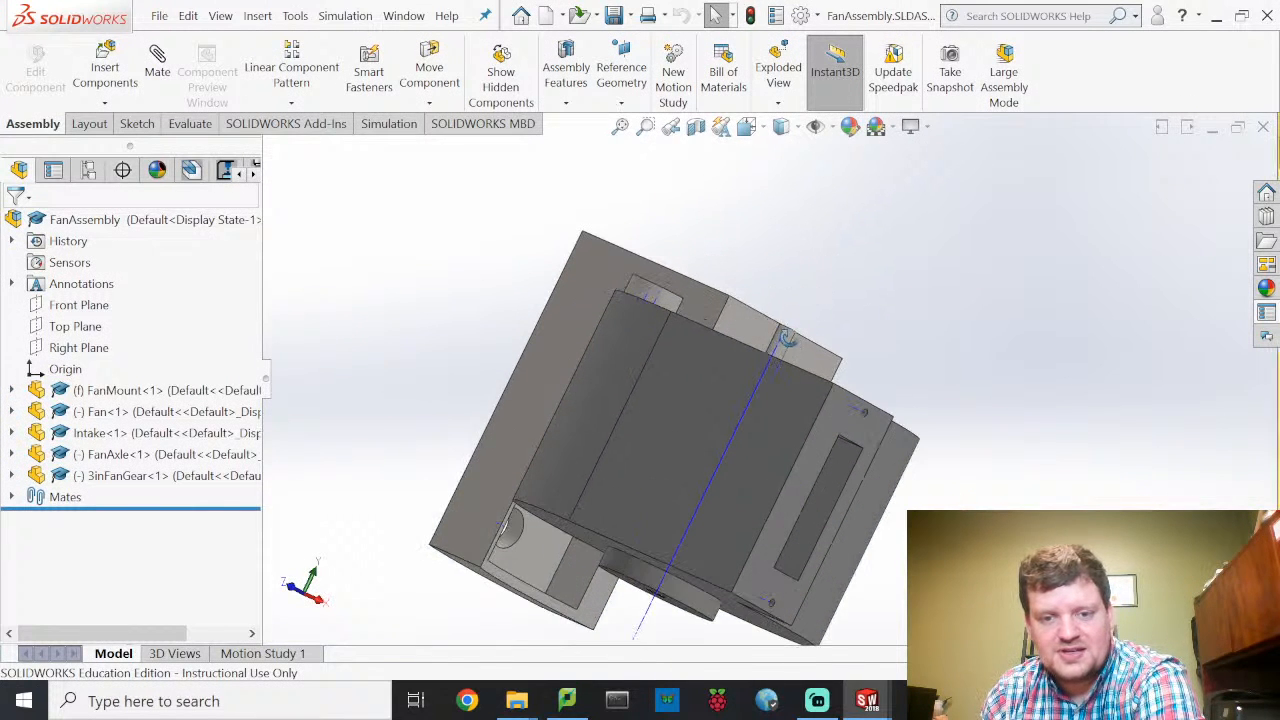
middle_click_drag(828, 272, 735, 443)
middle_click_drag(648, 347, 654, 277)
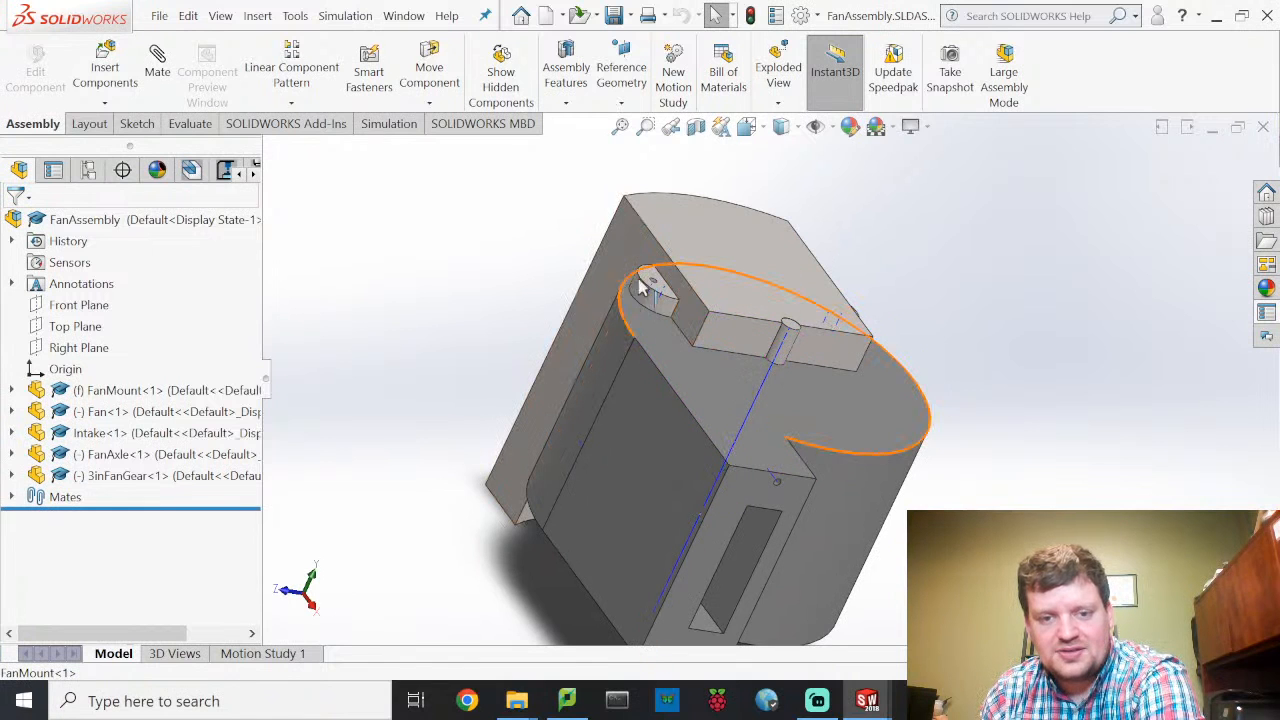
middle_click_drag(870, 340, 895, 332)
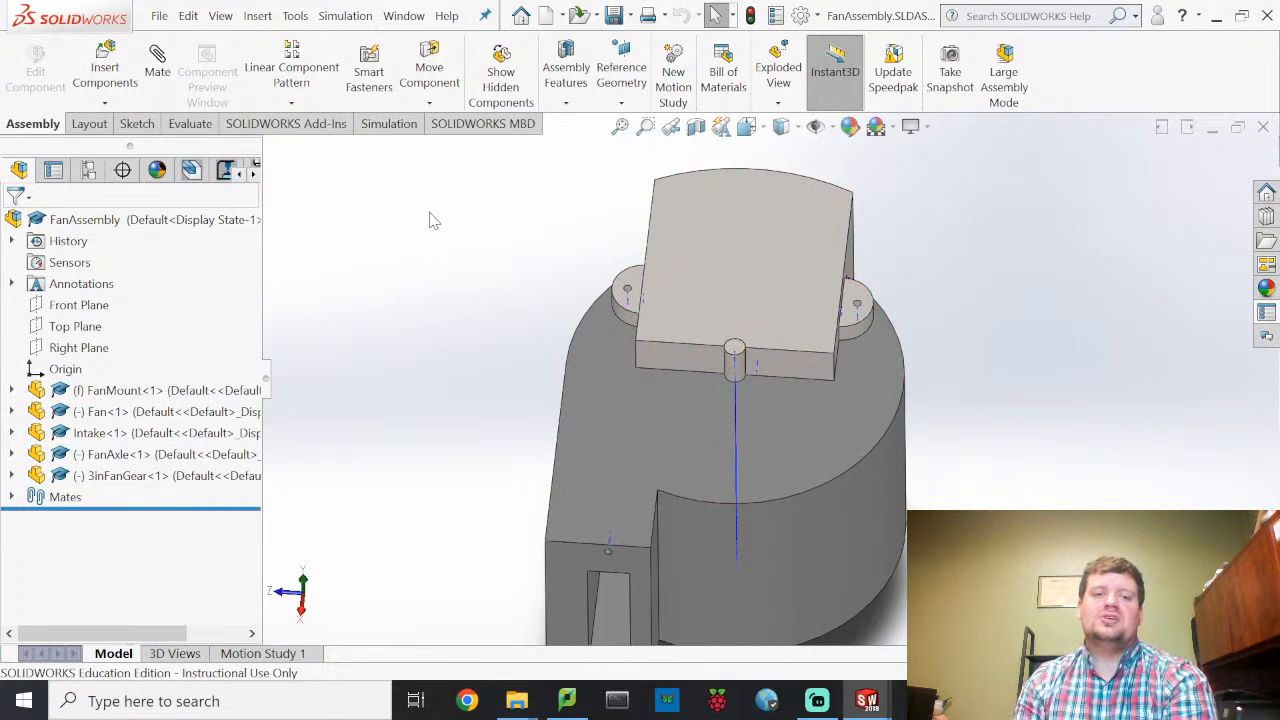
left_click(305, 123)
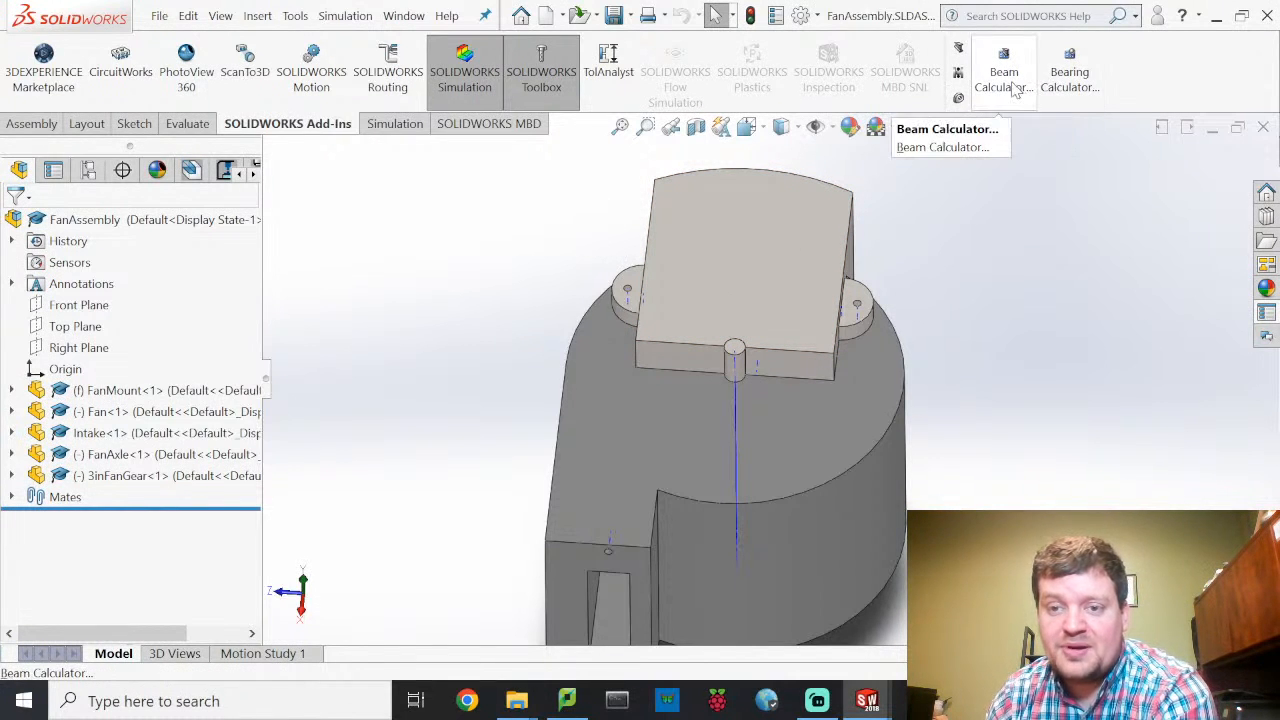
left_click(32, 123)
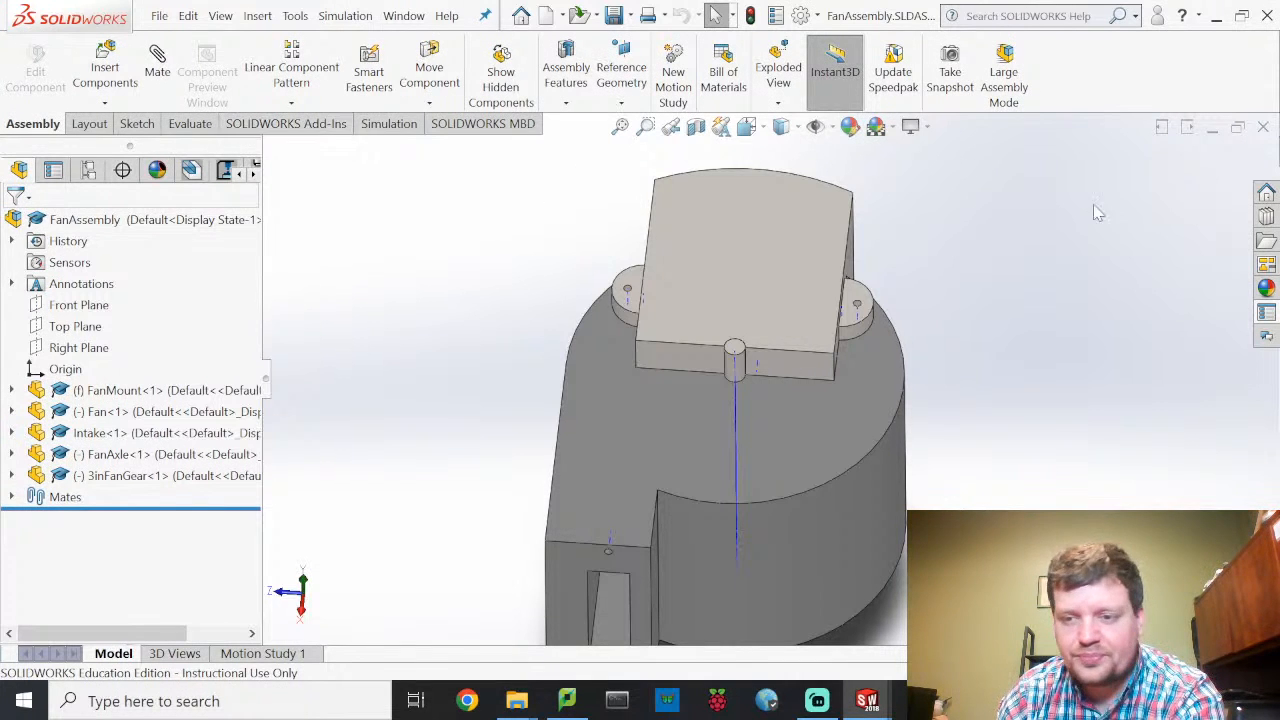
left_click(1269, 222)
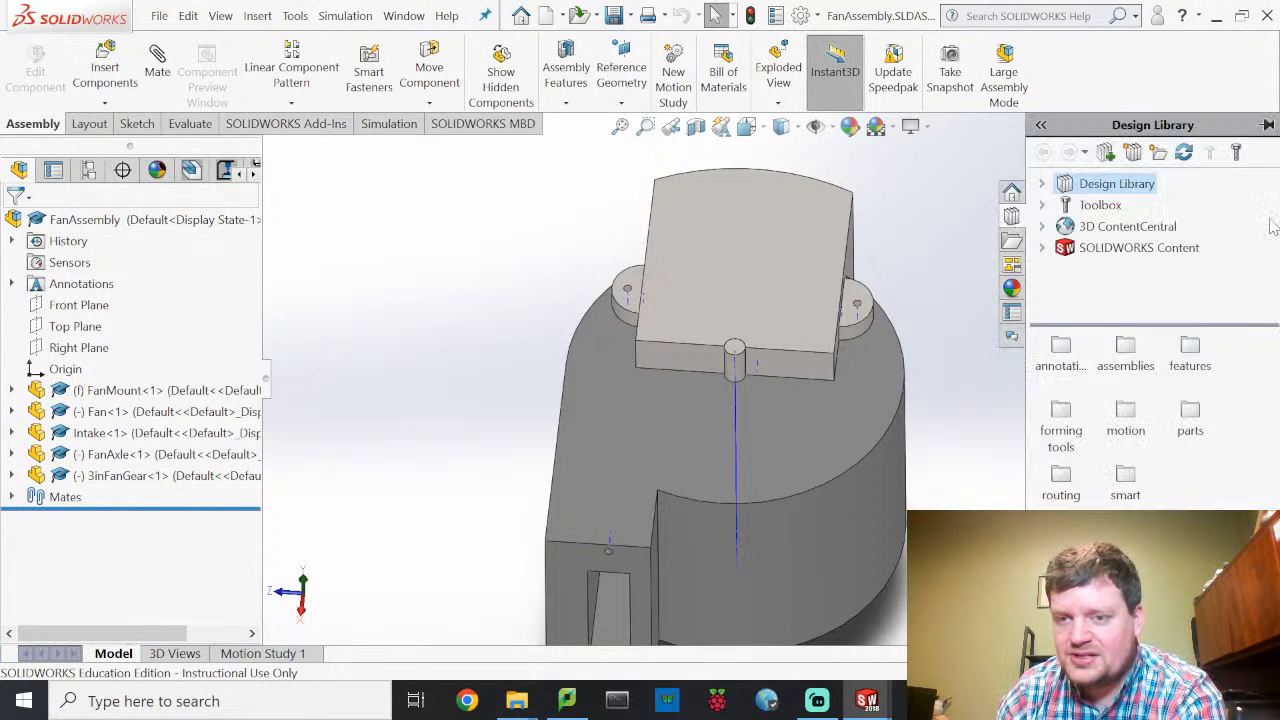
left_click(1044, 206)
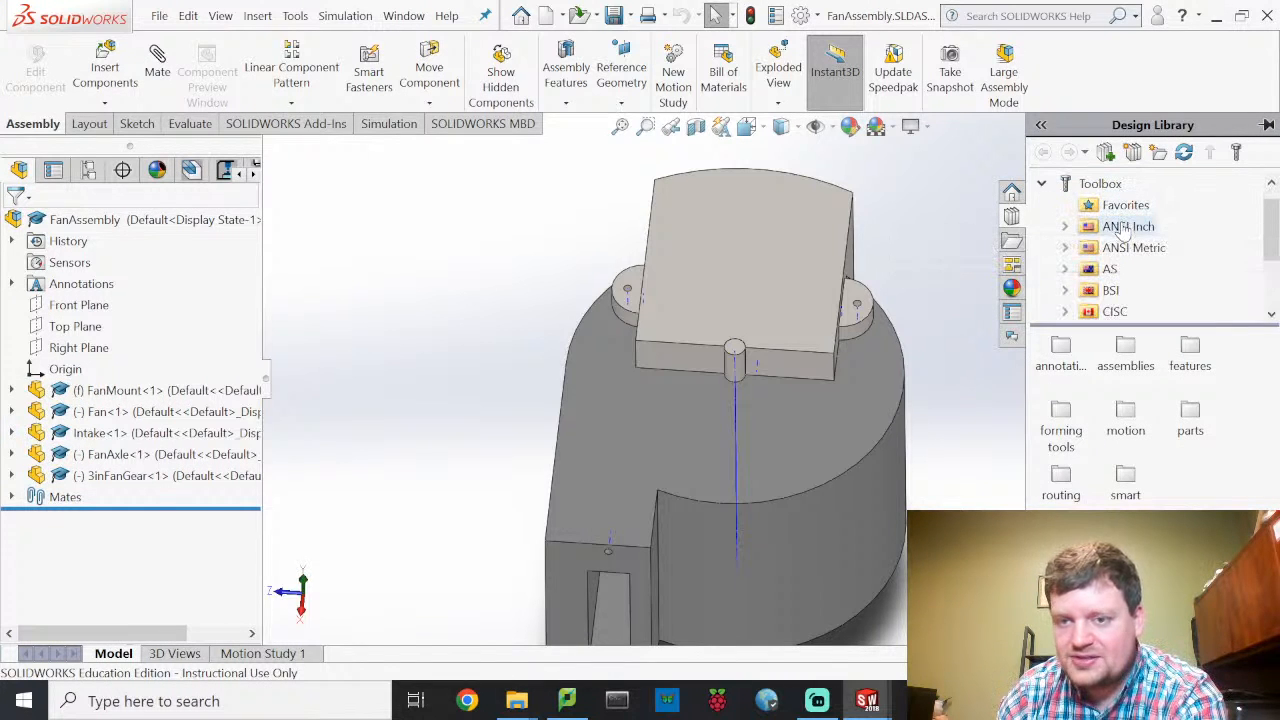
left_click(1068, 228)
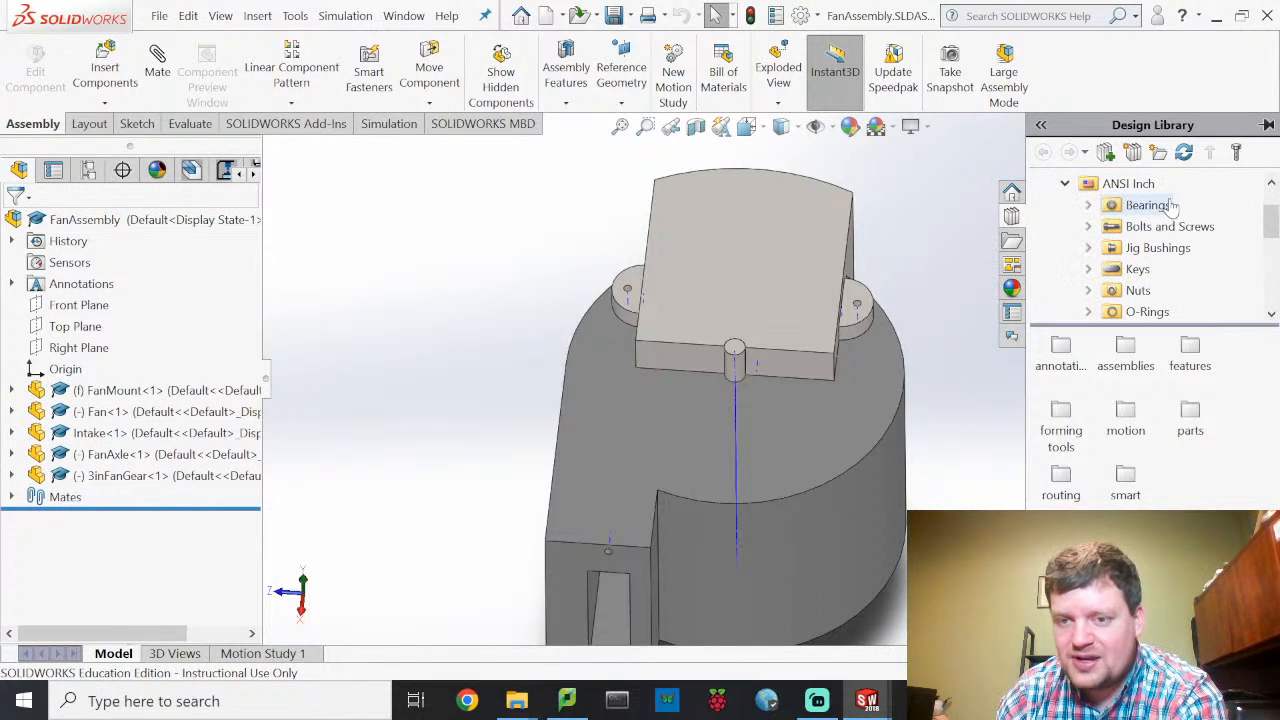
left_click(1090, 227)
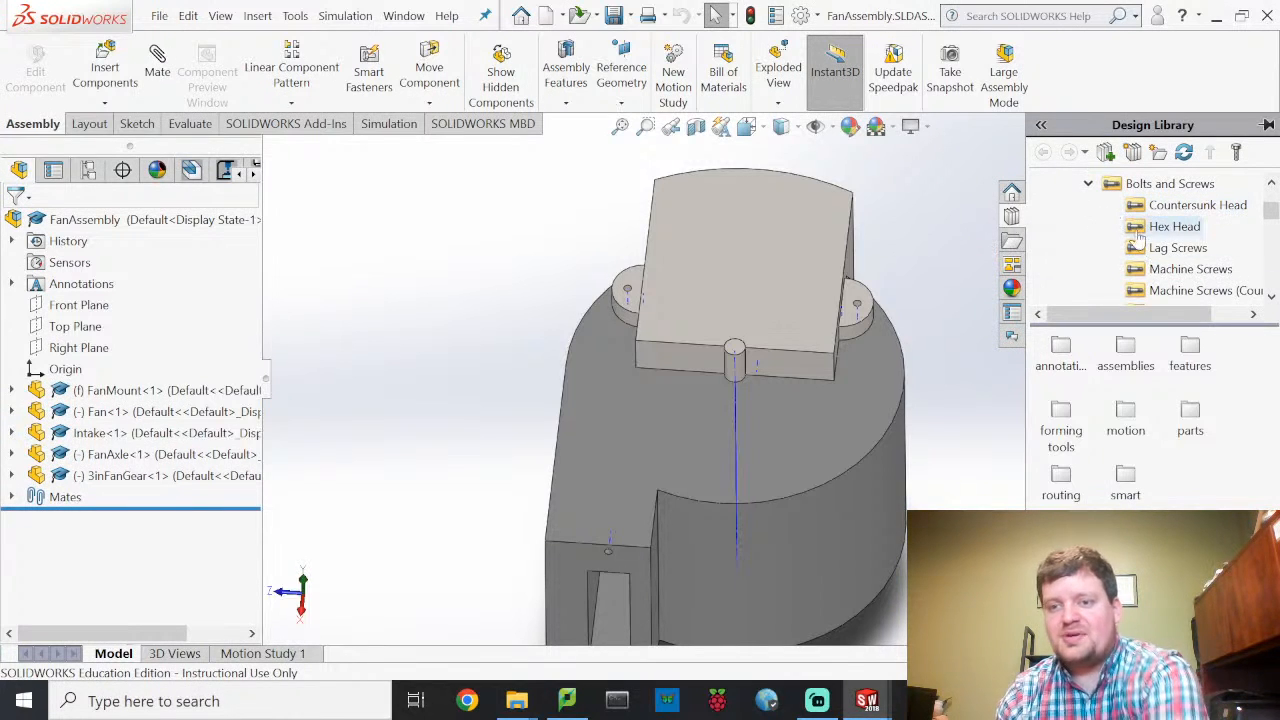
left_click(1178, 270)
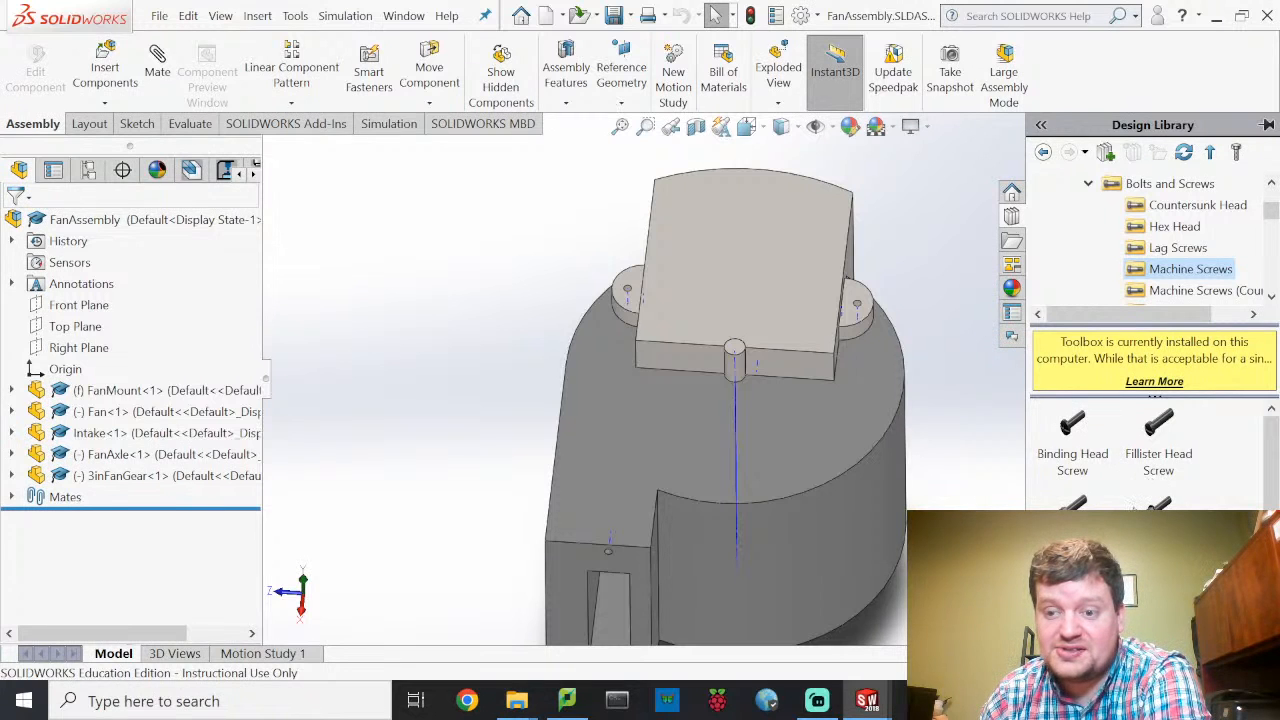
scroll(1138, 498, "down", 3)
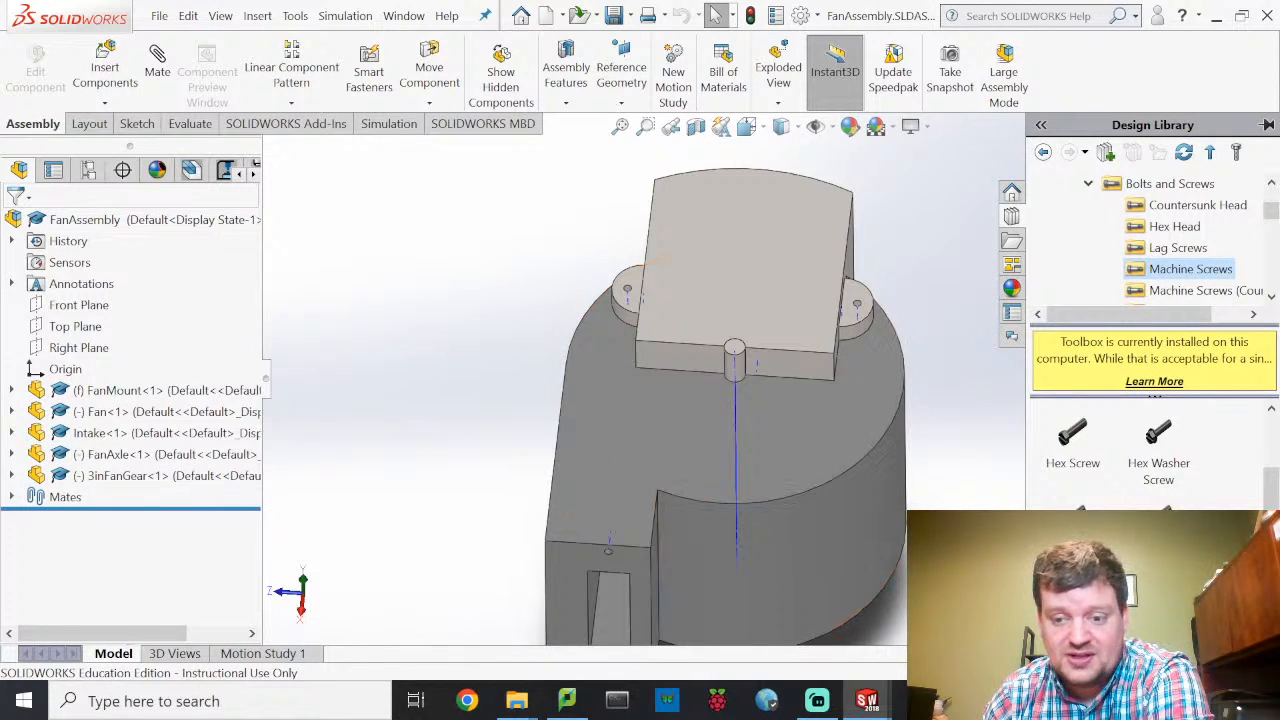
Step: Insert a round head machine screw in the empty space beside the assembly, with size #12-28 and length 1.5
left_click_drag(865, 458, 387, 290)
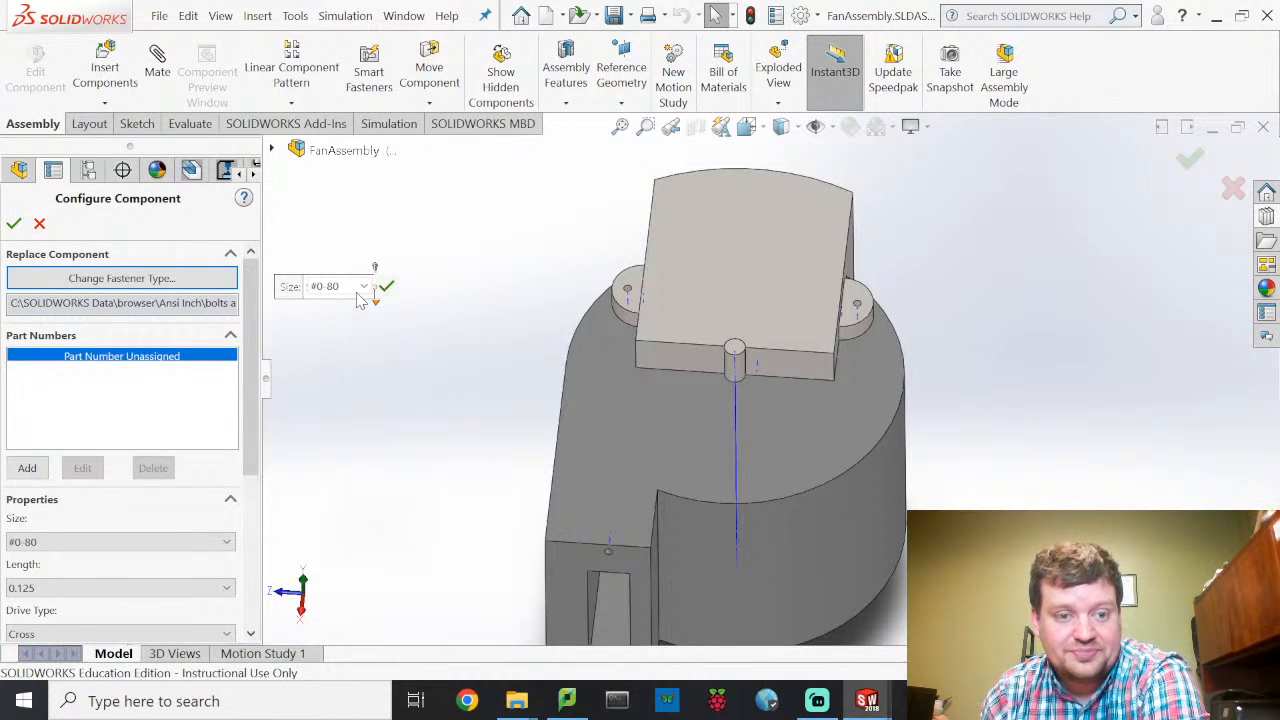
left_click(364, 287)
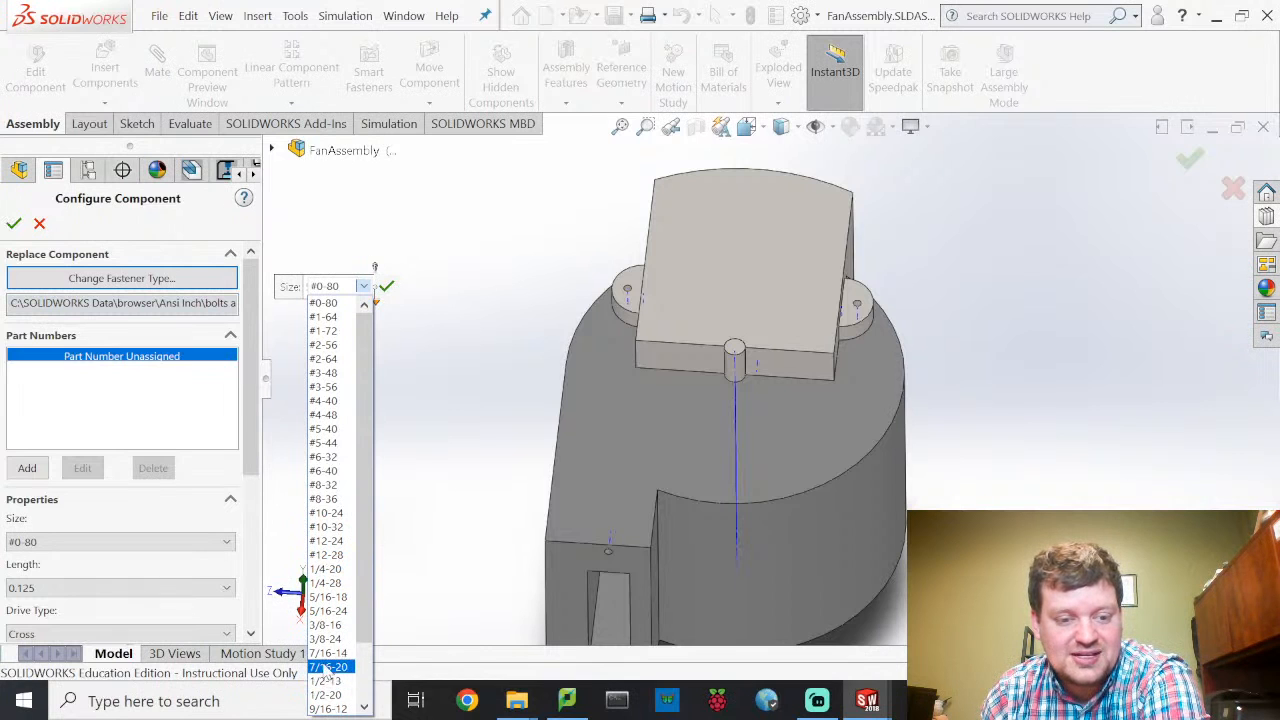
left_click(325, 558)
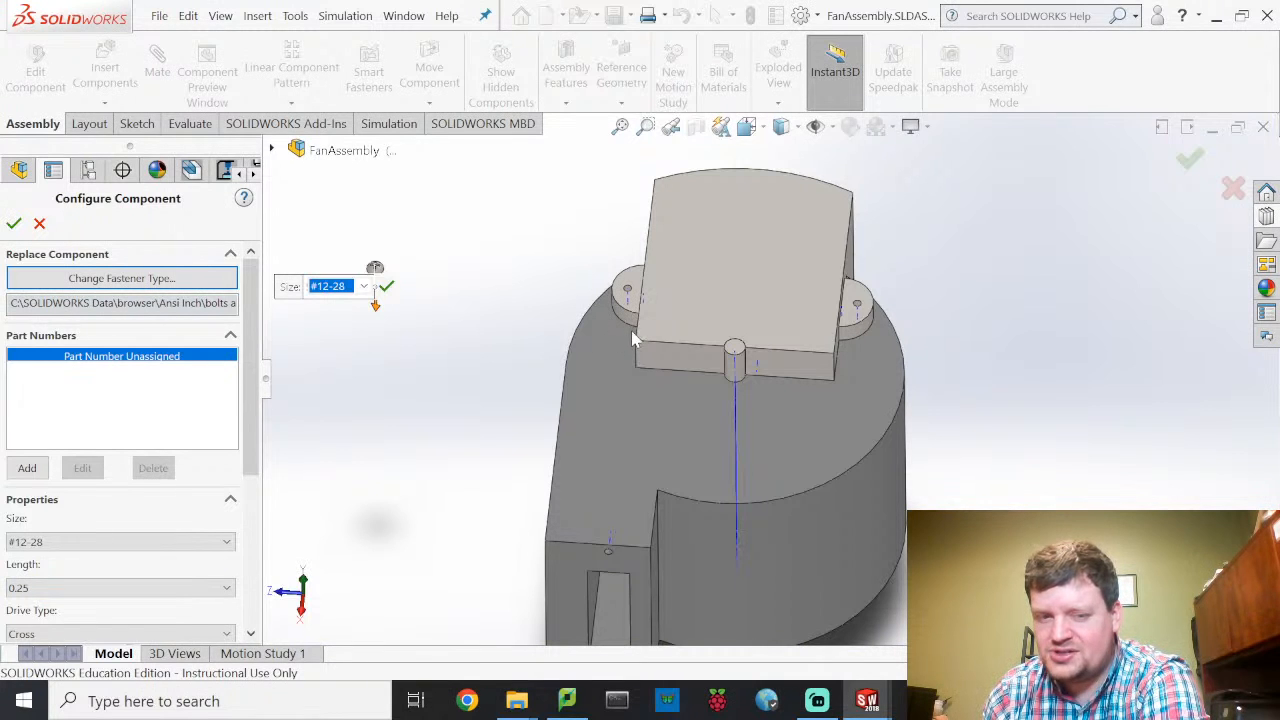
left_click(155, 588)
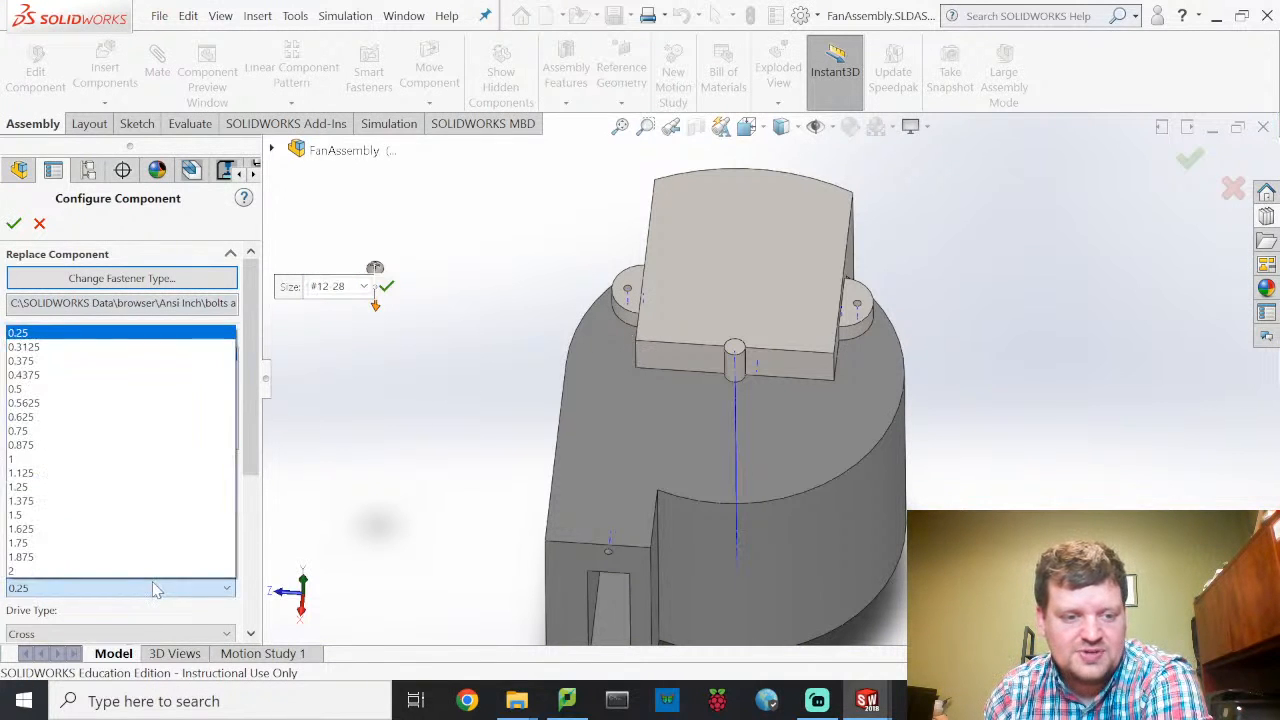
left_click(50, 515)
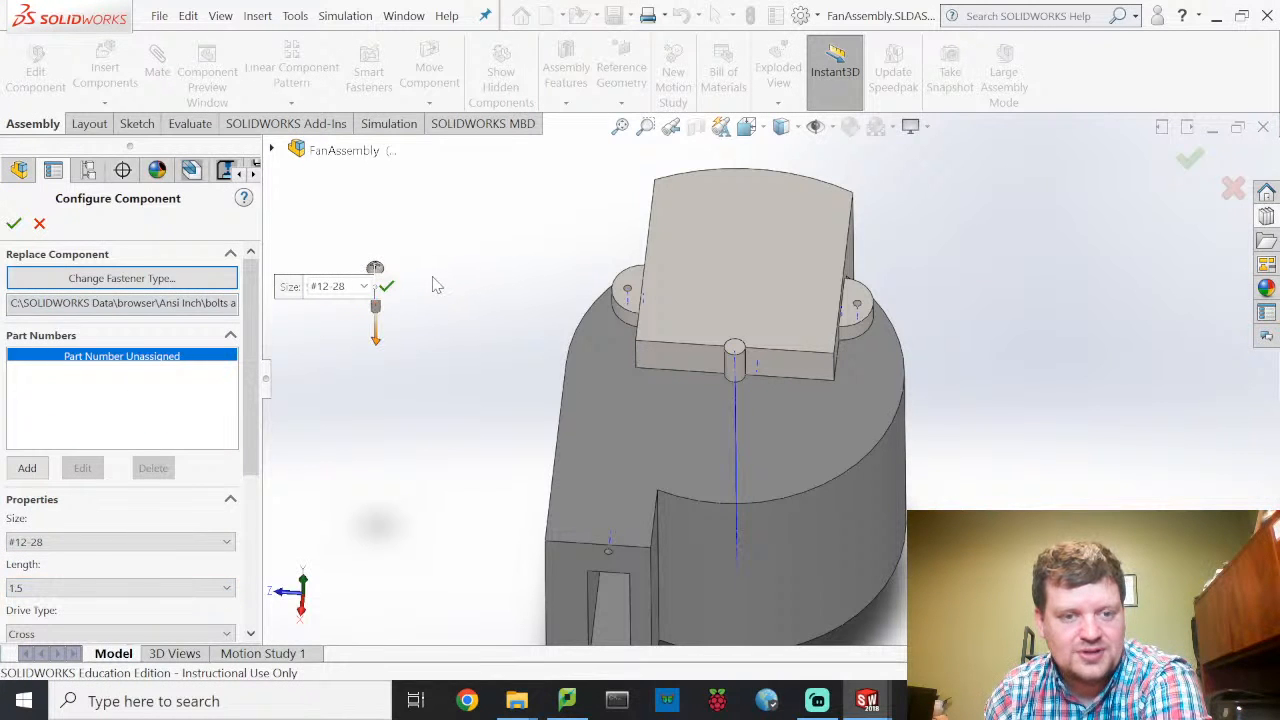
left_click(387, 287)
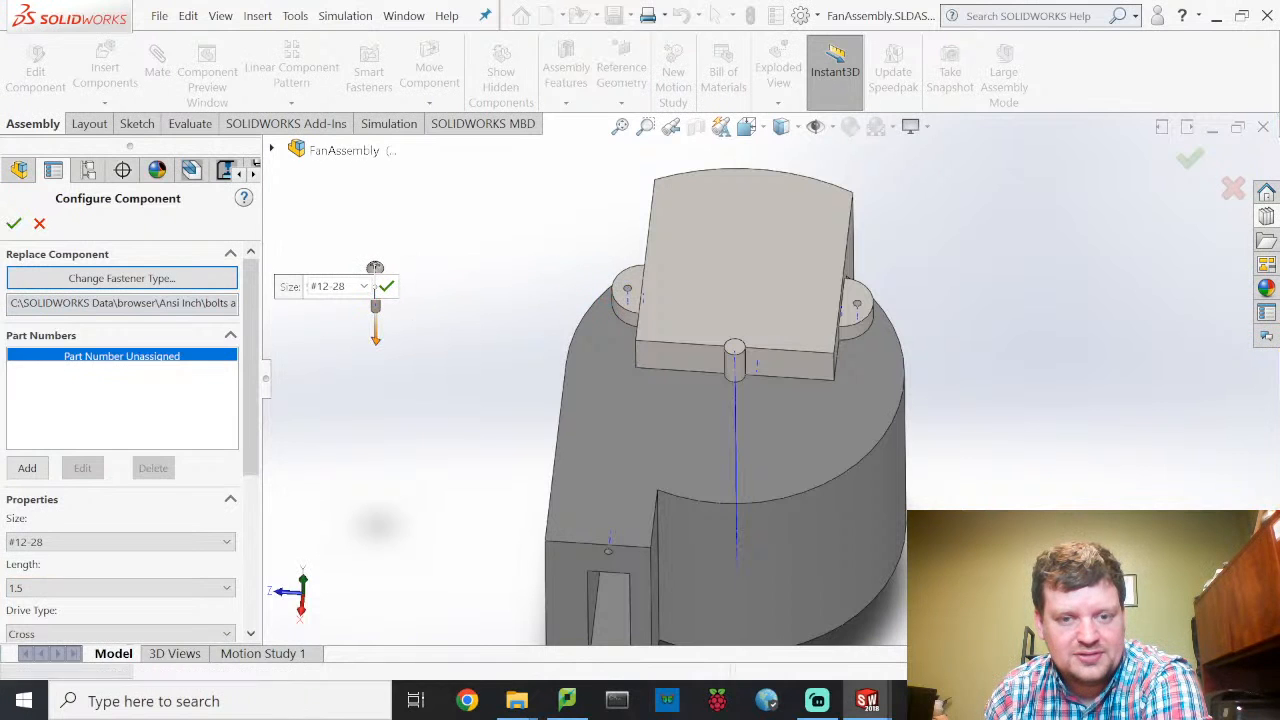
Step: Place a copy of the round head screw in each of the fan mount's two ear holes and finish inserting
left_click(629, 292)
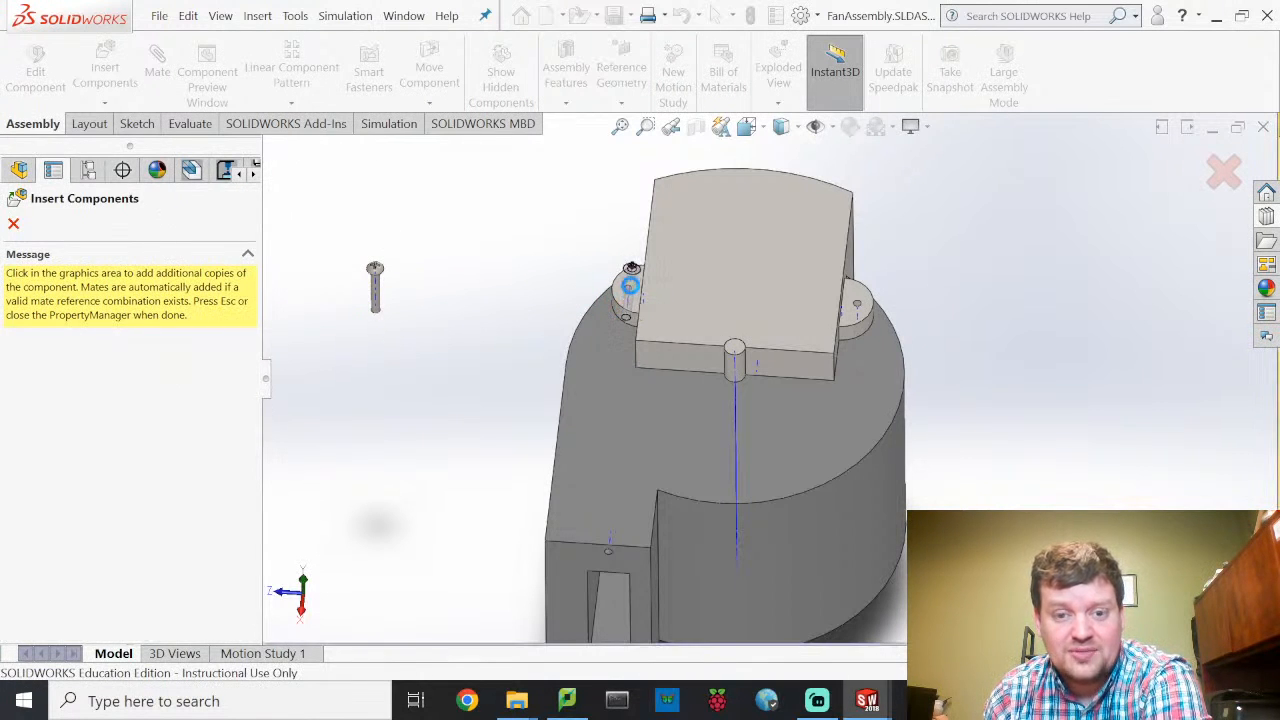
scroll(630, 287, "down", 6)
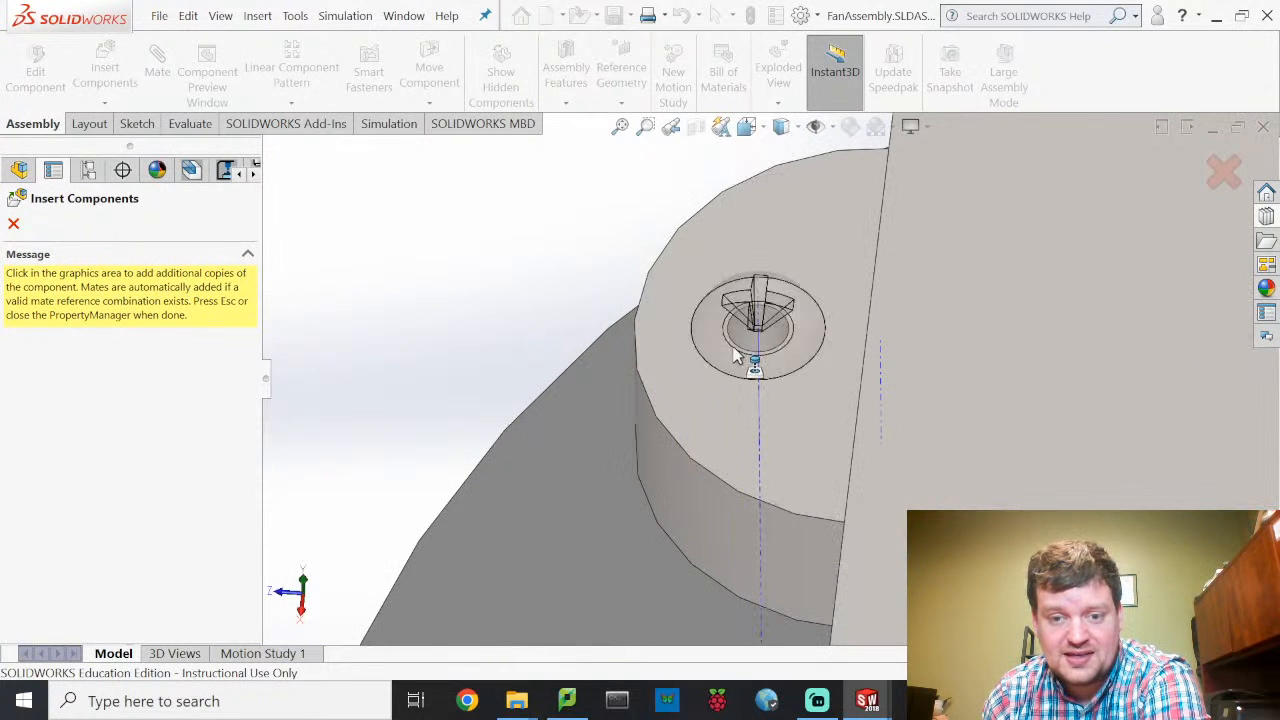
left_click(734, 352)
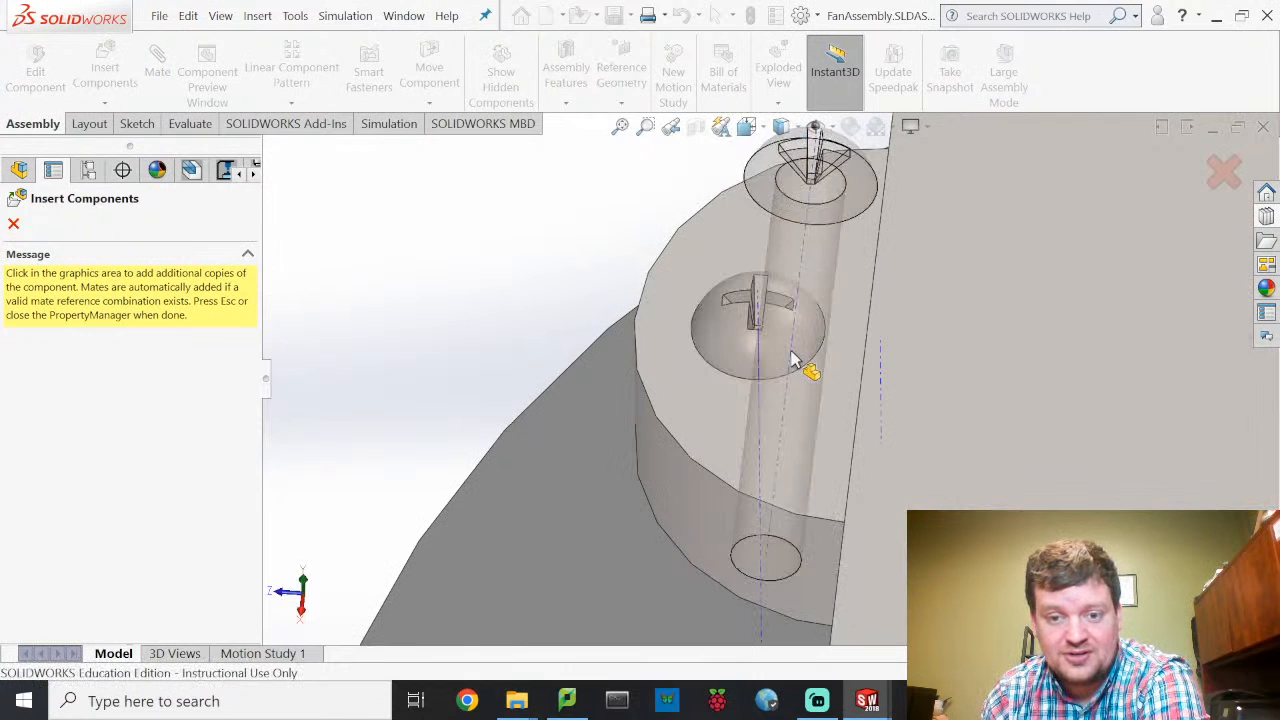
scroll(845, 370, "up", 4)
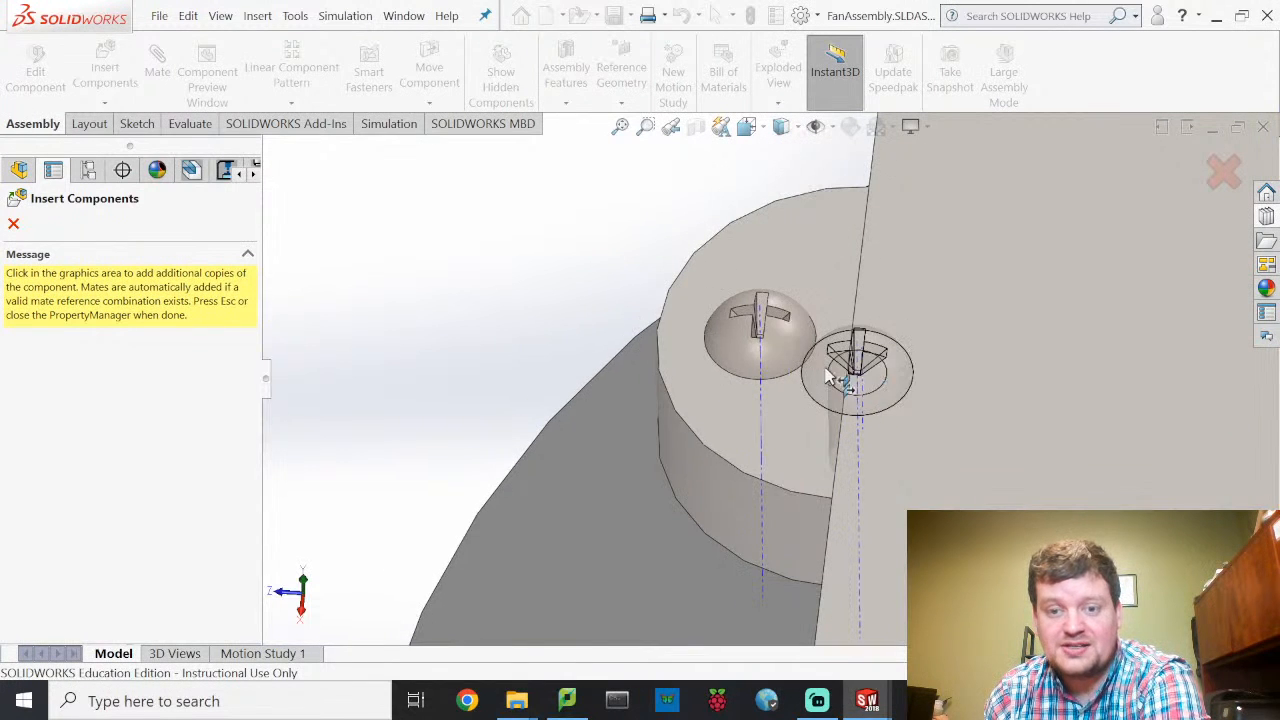
scroll(988, 400, "down", 4)
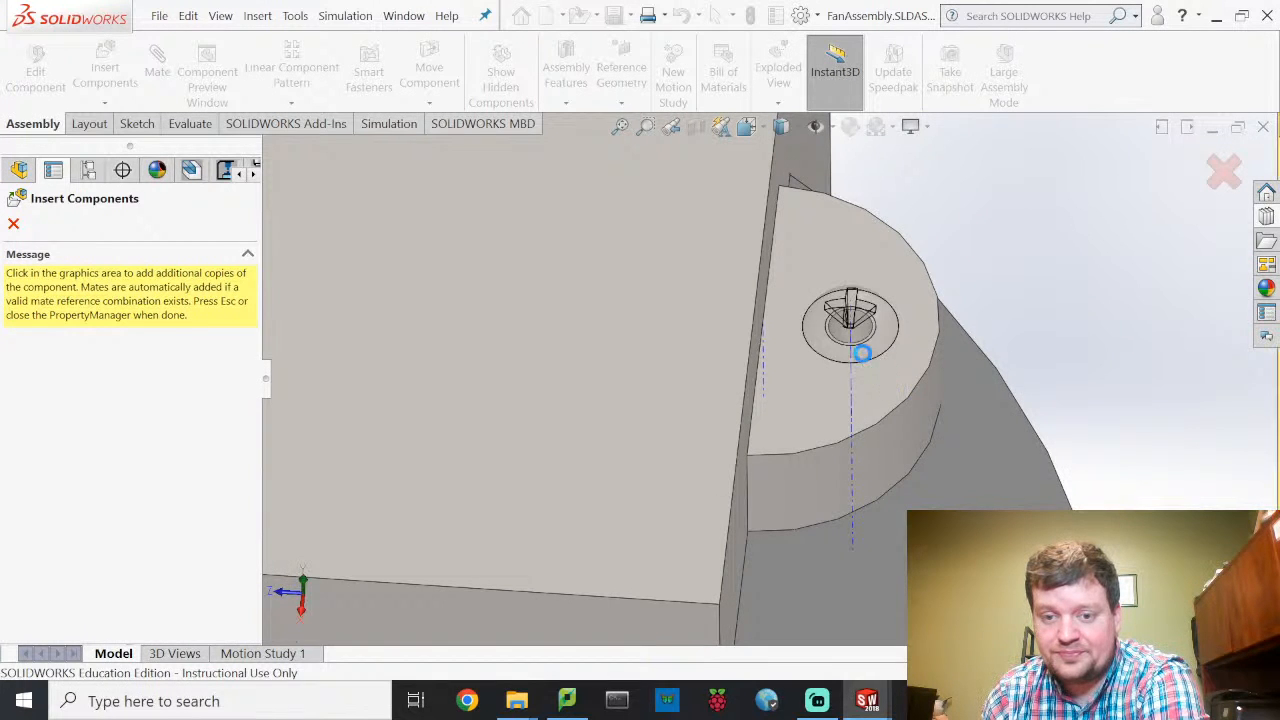
left_click(865, 355)
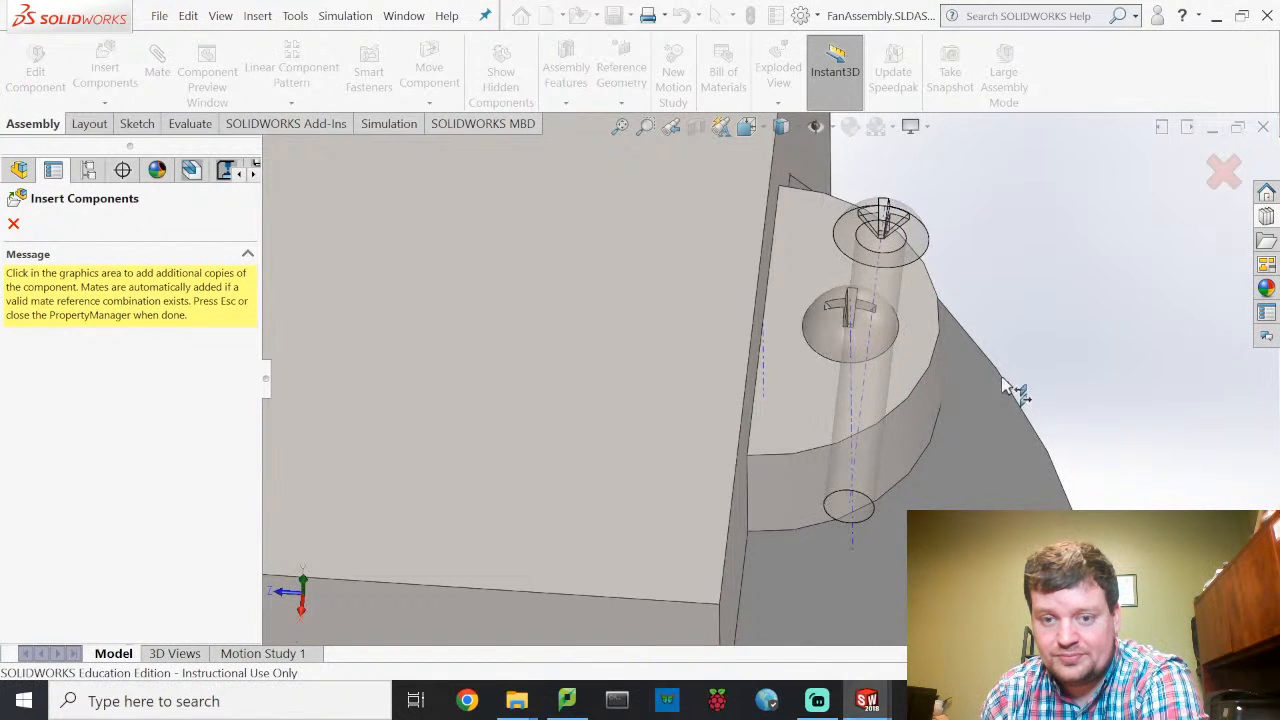
scroll(1003, 382, "up", 5)
scroll(995, 380, "up", 4)
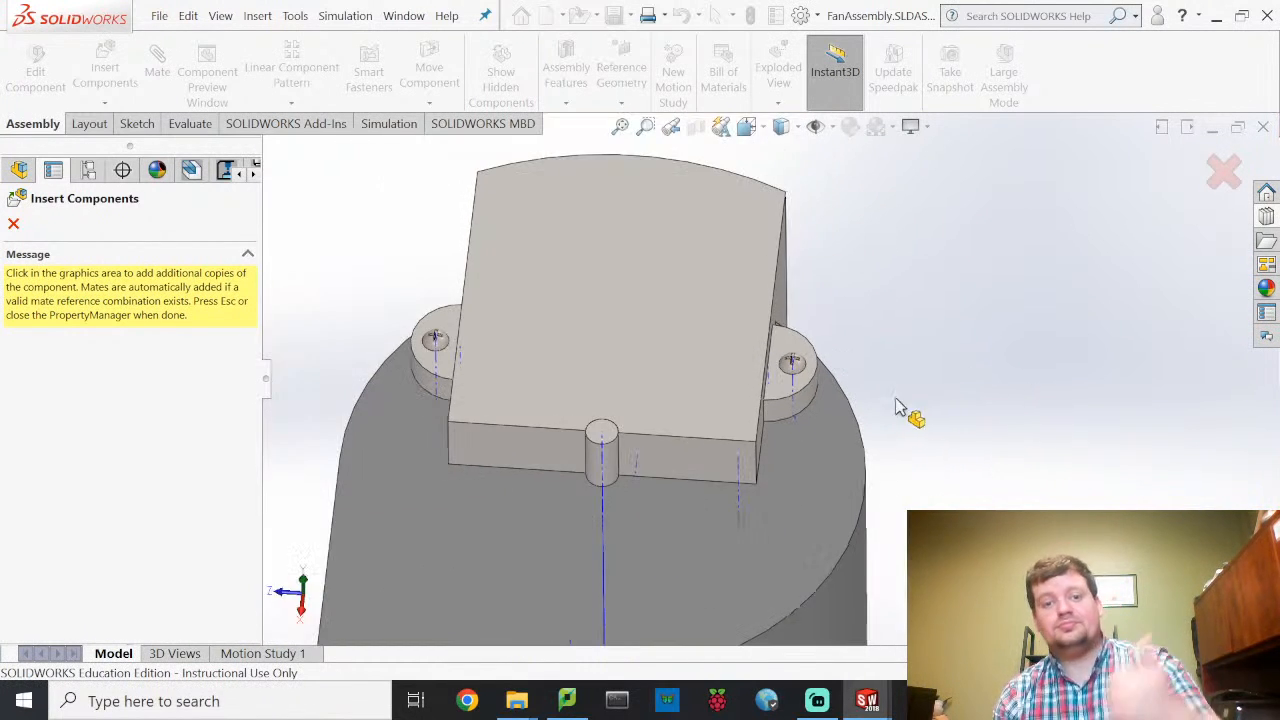
scroll(785, 375, "up", 3)
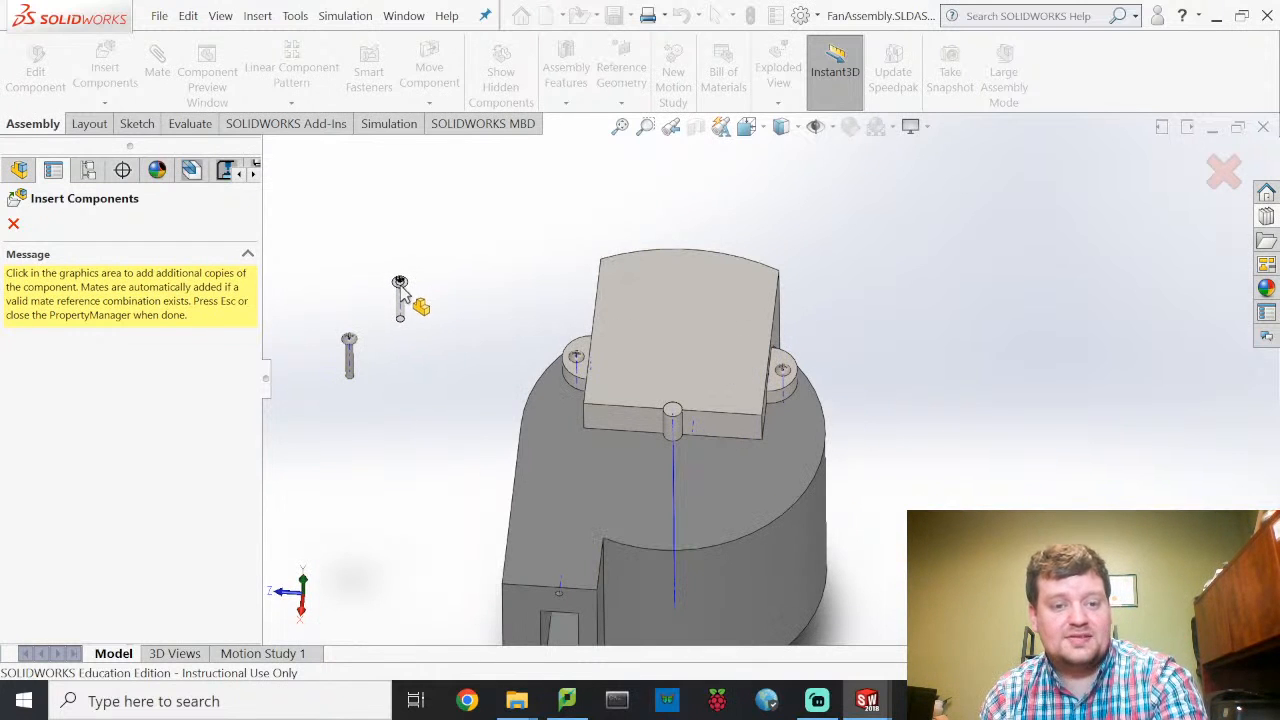
key("Escape")
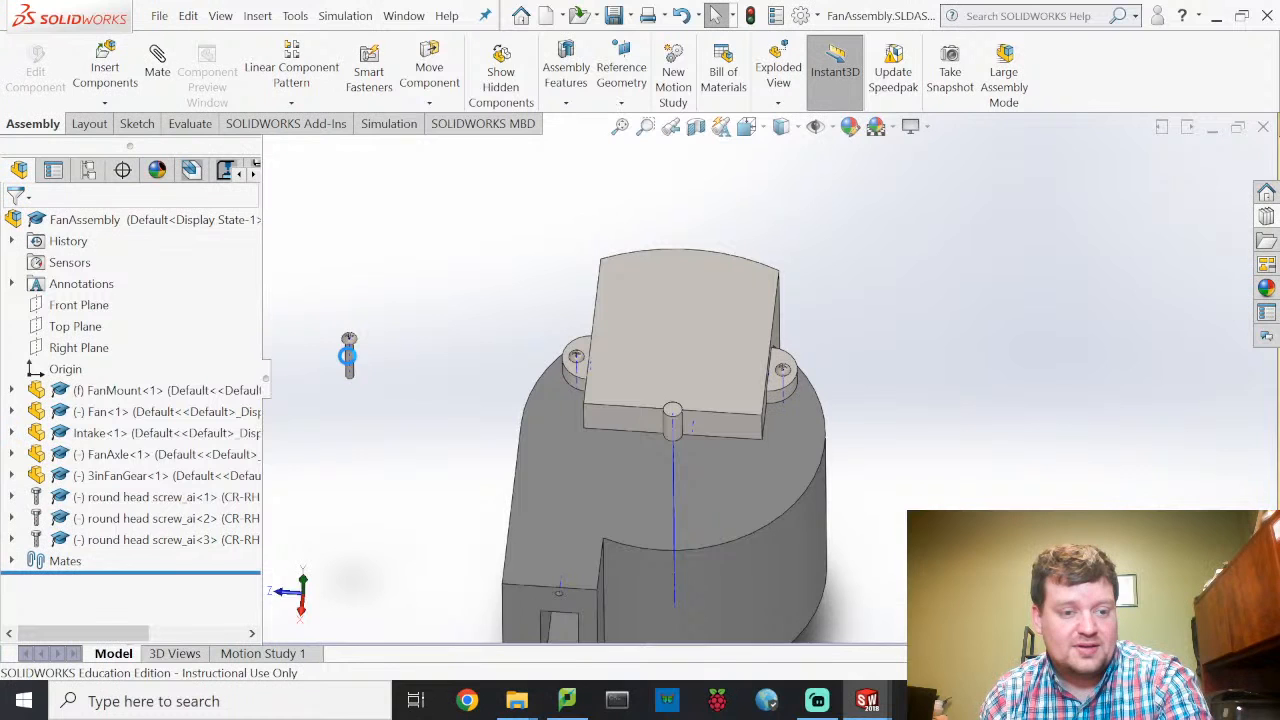
Step: Delete the extra round head screw floating beside the fan assembly
left_click(352, 360)
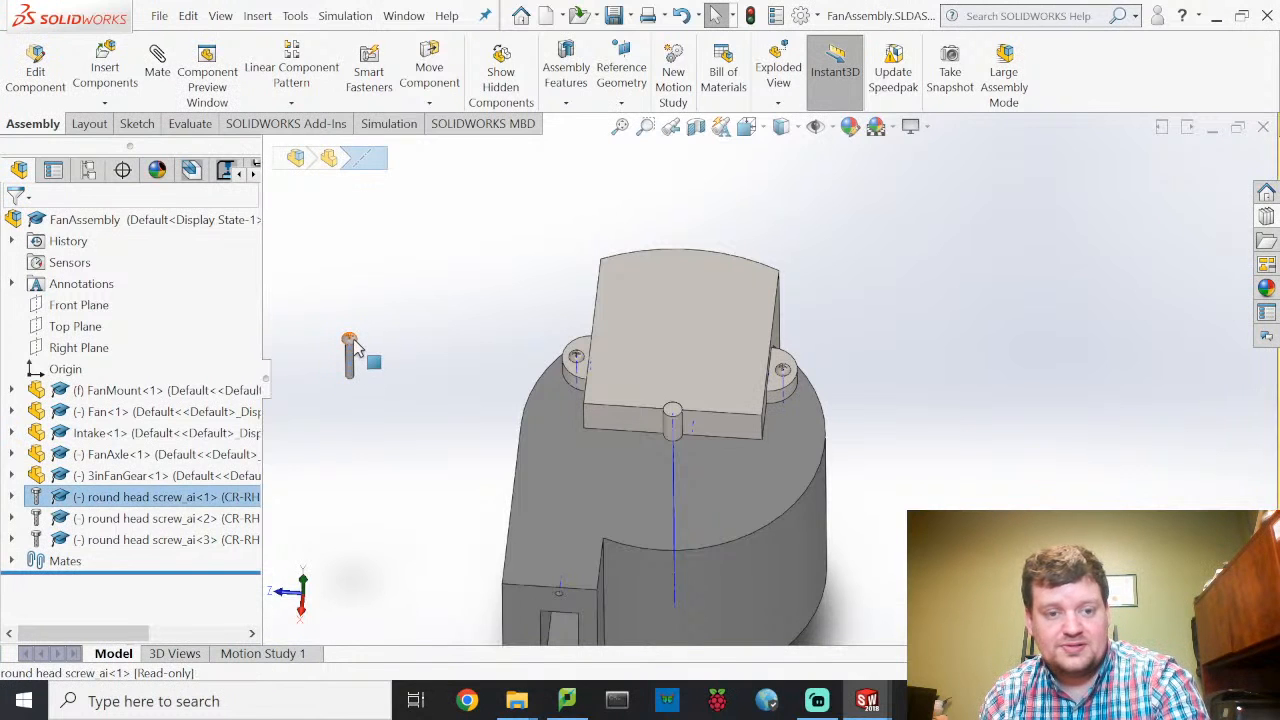
left_click(350, 350)
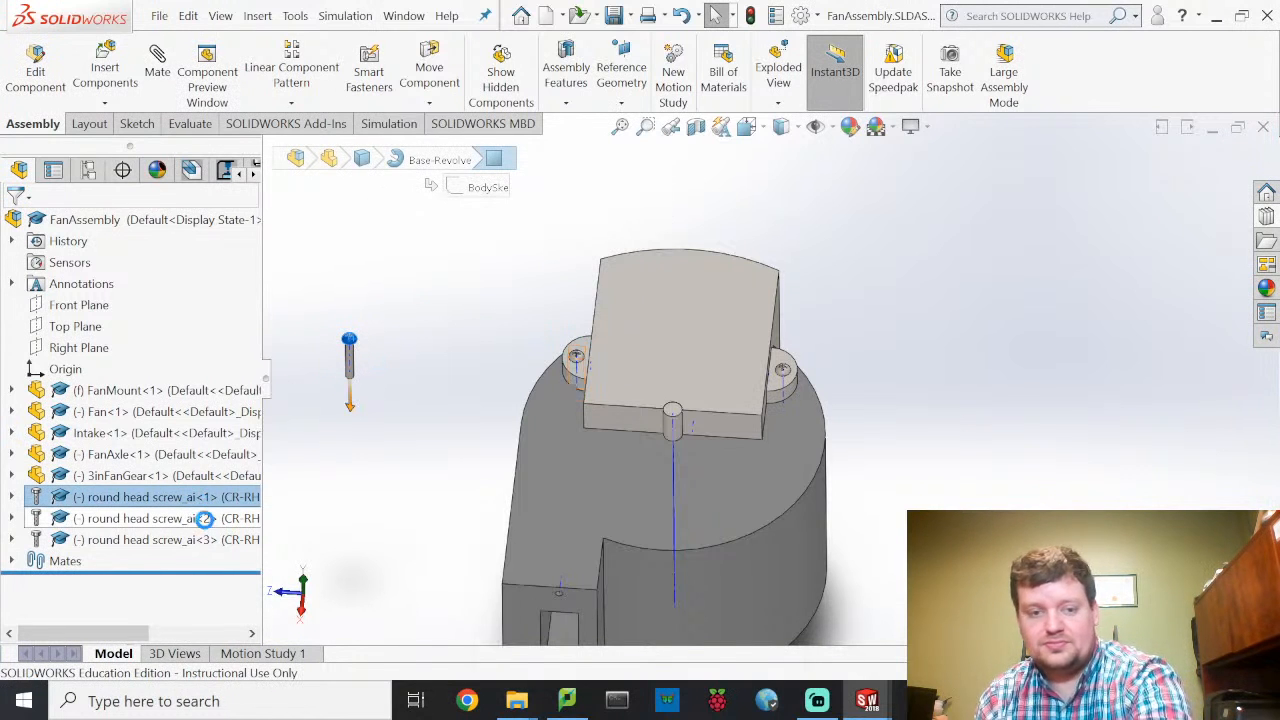
key("Delete")
left_click(764, 243)
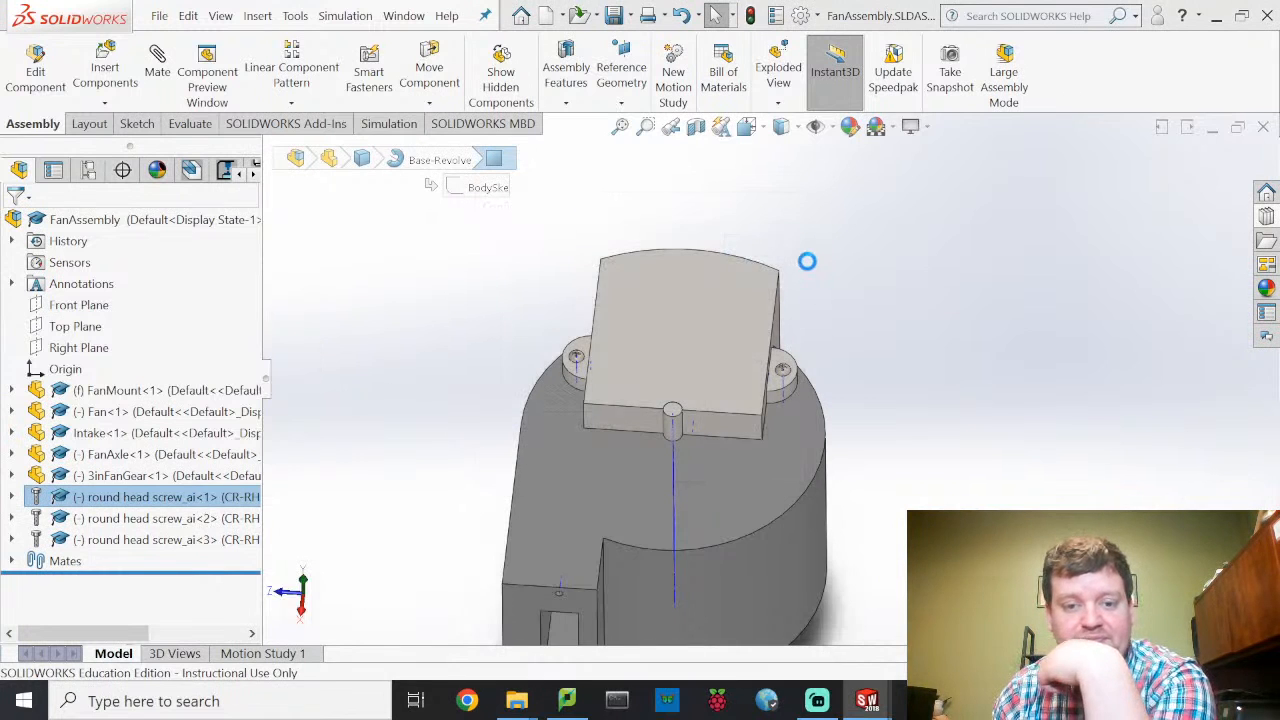
Step: Save the FanAssembly document with its newly inserted screws
scroll(737, 397, "down", 5)
scroll(620, 380, "up", 3)
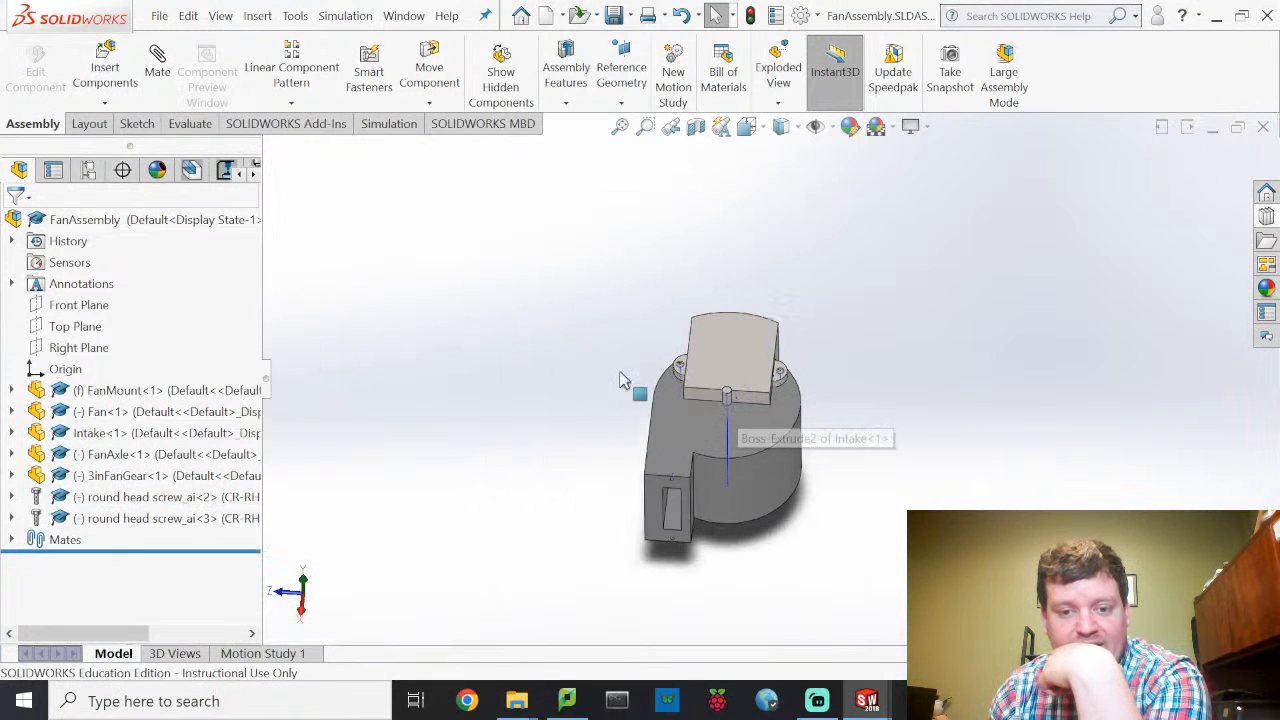
left_click(159, 16)
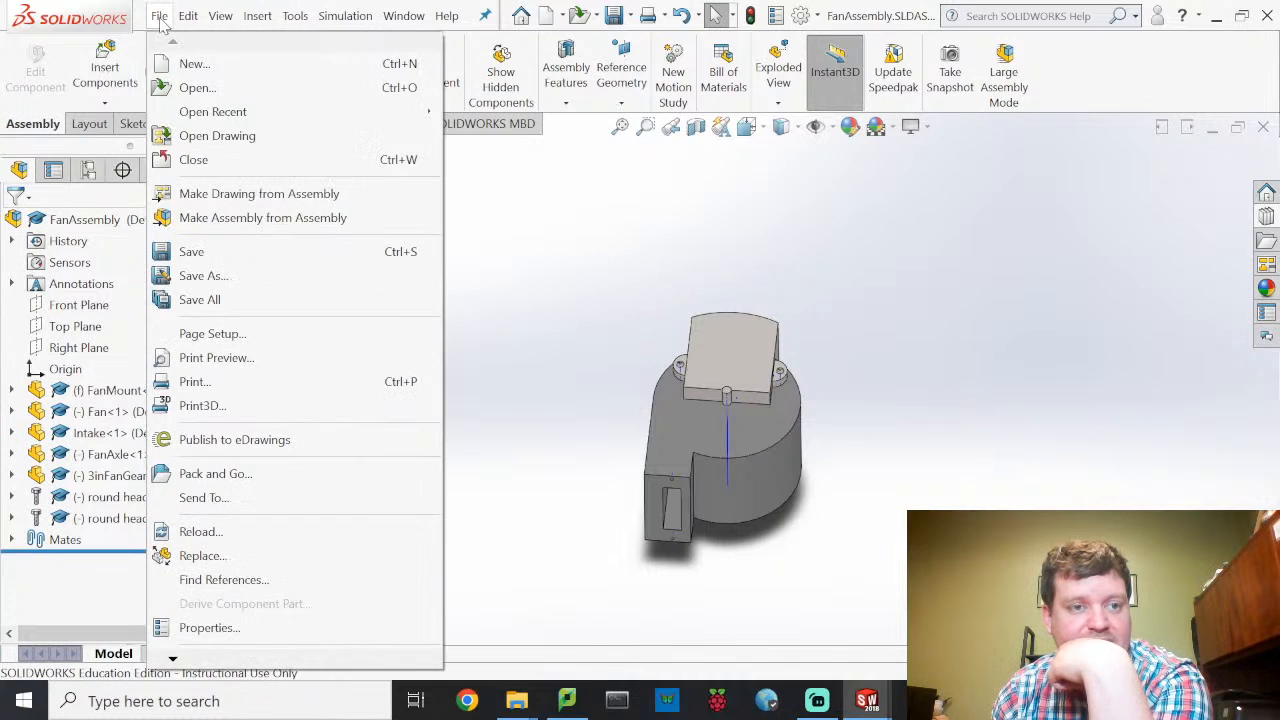
left_click(215, 256)
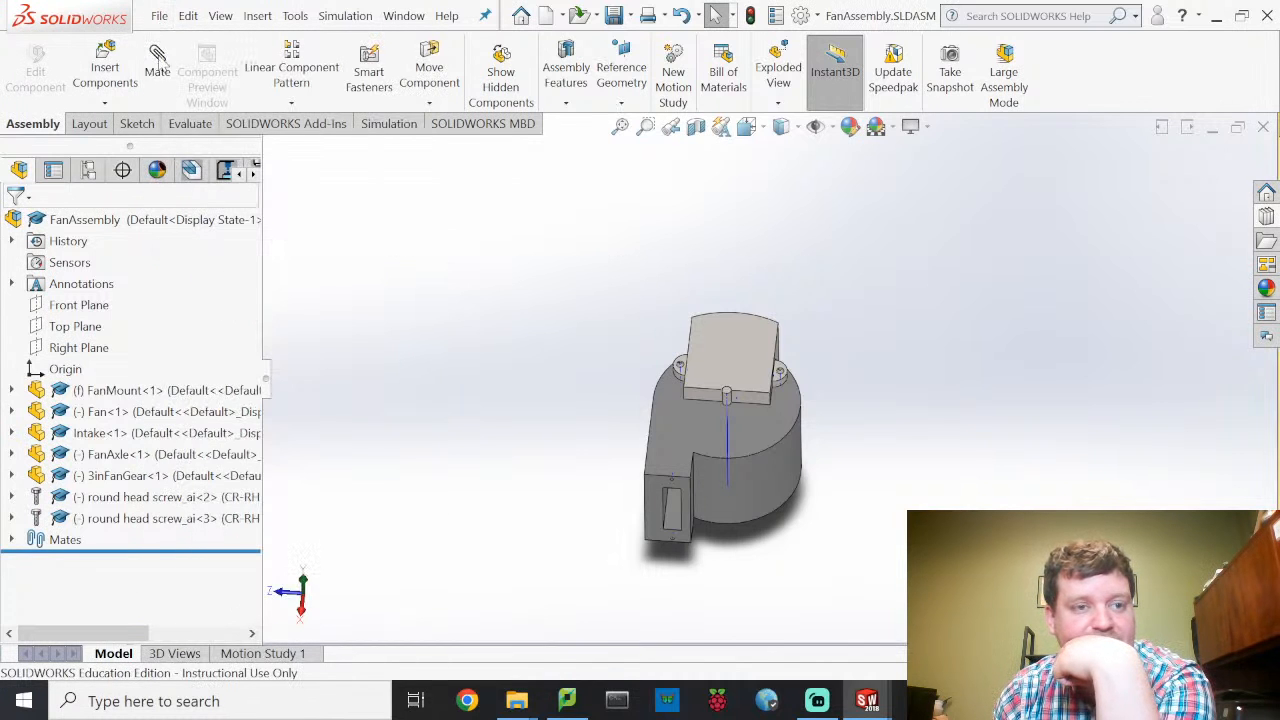
Step: Open MotorAssembly.SLDASM from the VC1-4-1-2022 folder and rebuild it
left_click(159, 18)
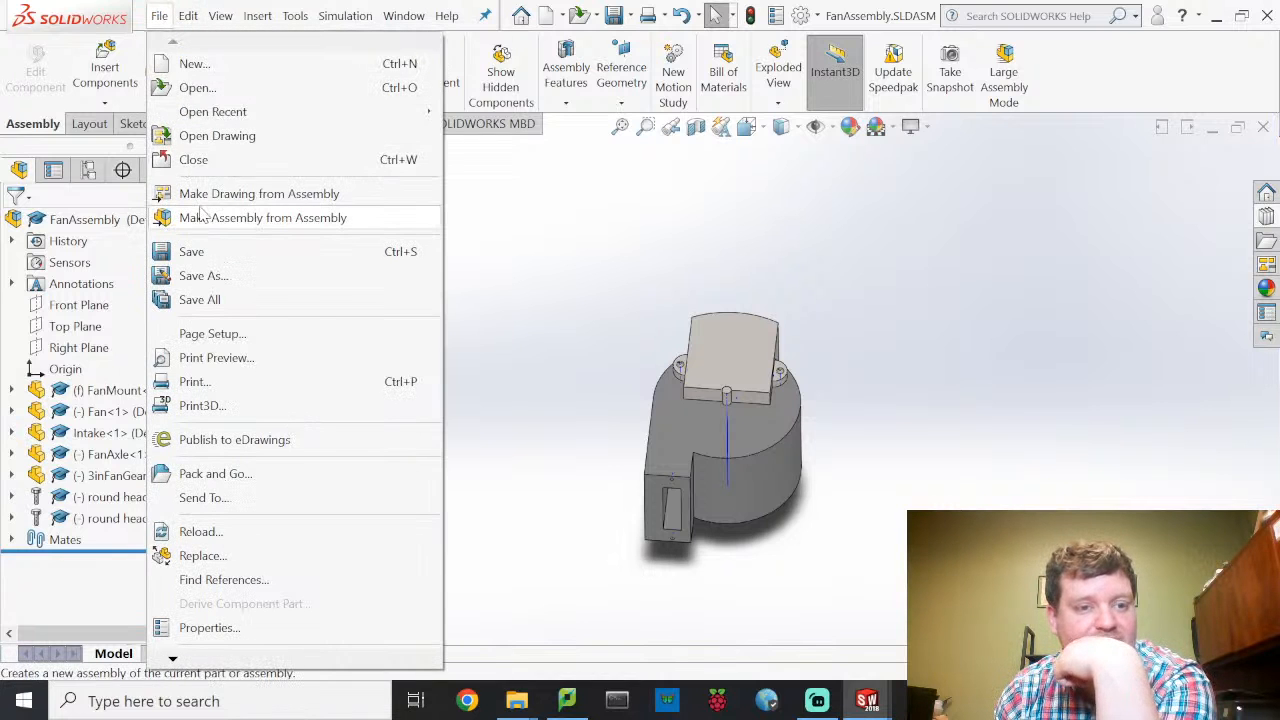
left_click(212, 91)
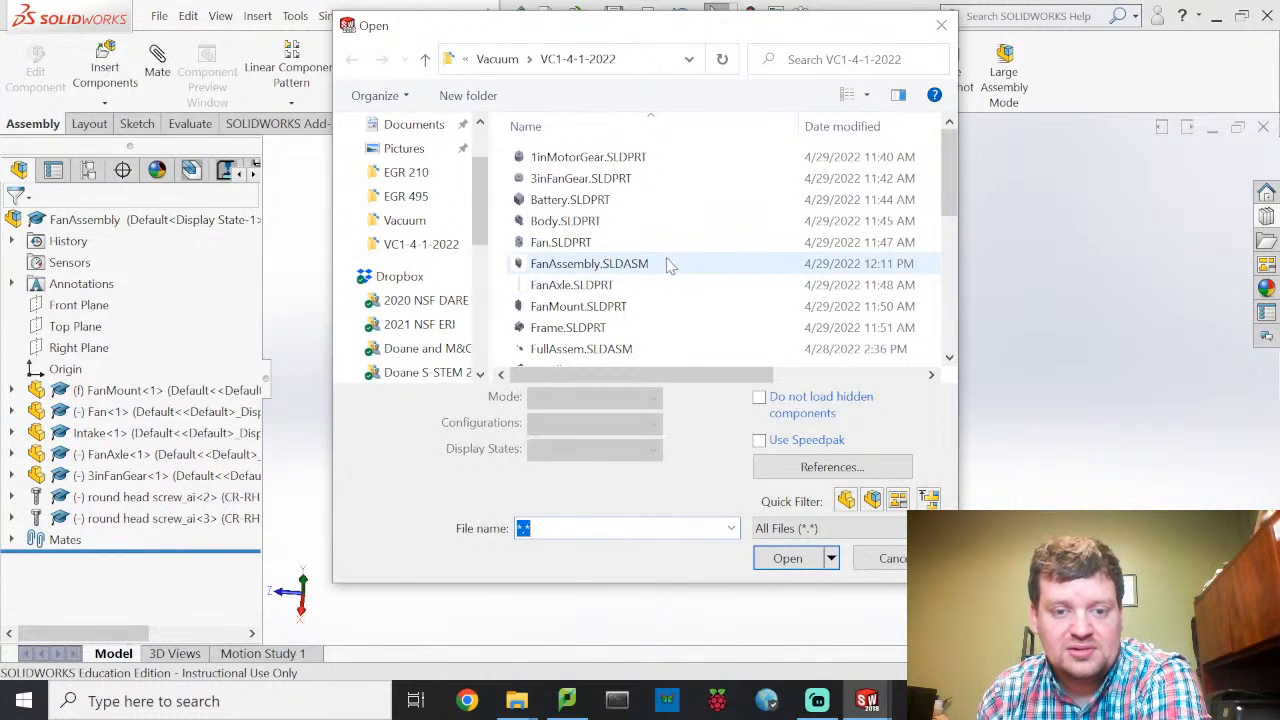
scroll(668, 266, "down", 4)
left_click(600, 249)
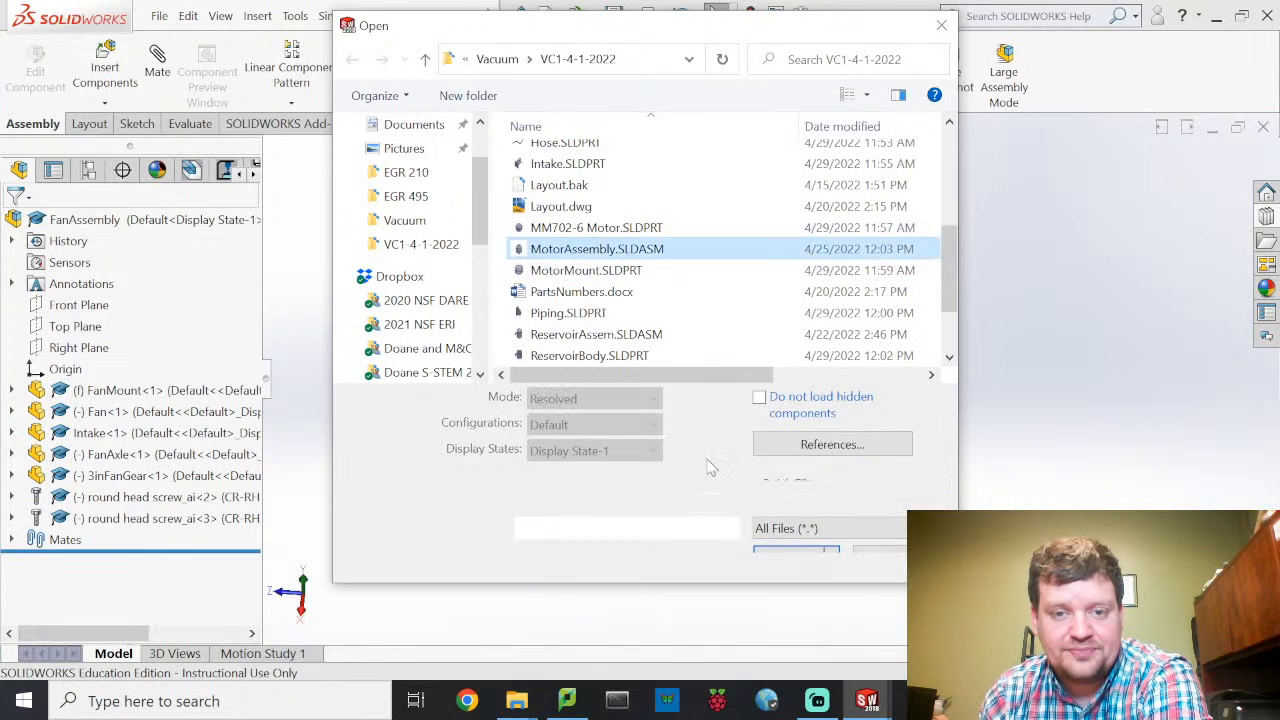
left_click(788, 560)
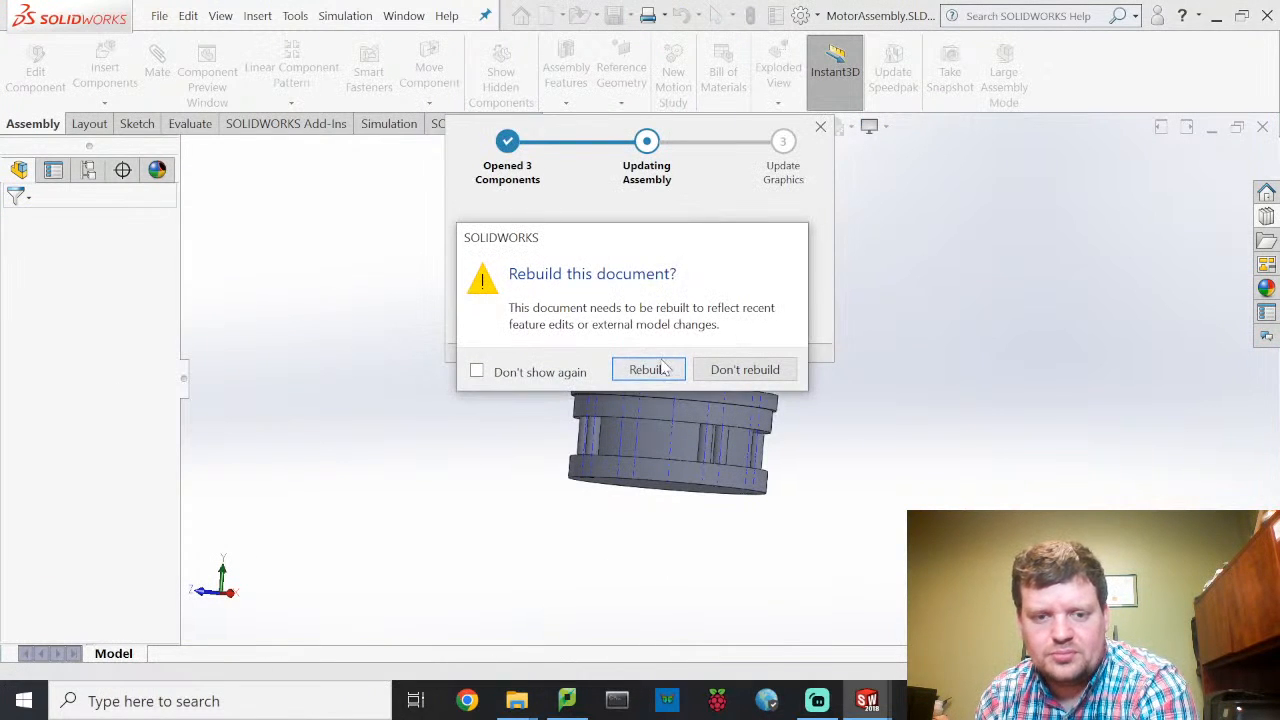
left_click(664, 368)
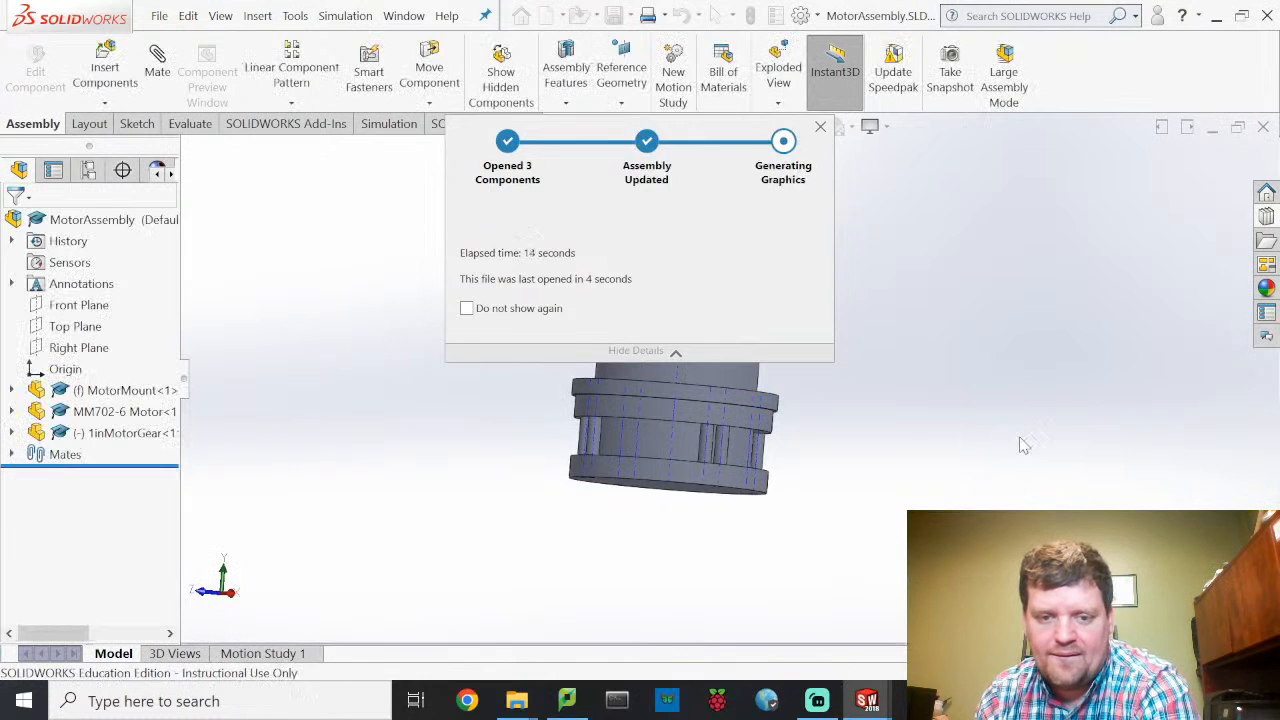
Step: Measure the diameter of one of the small mounting holes in the motor's flange
middle_click_drag(823, 449, 877, 283)
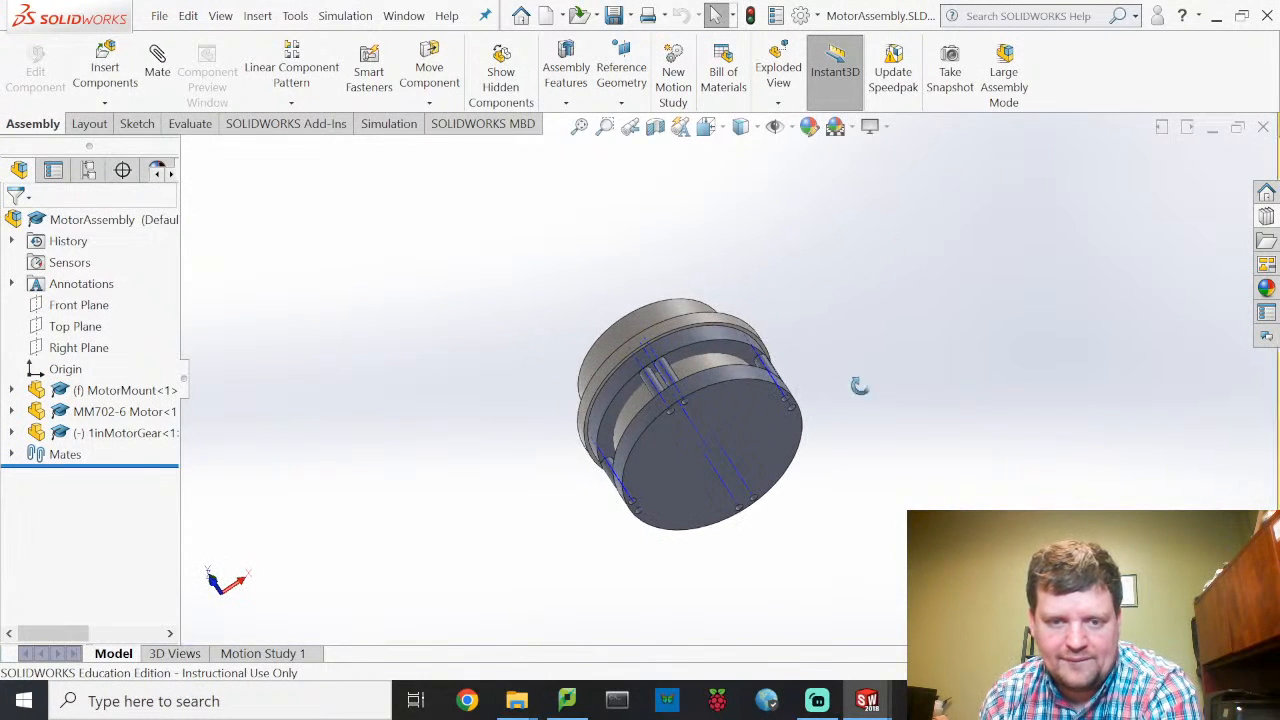
middle_click_drag(857, 386, 720, 430)
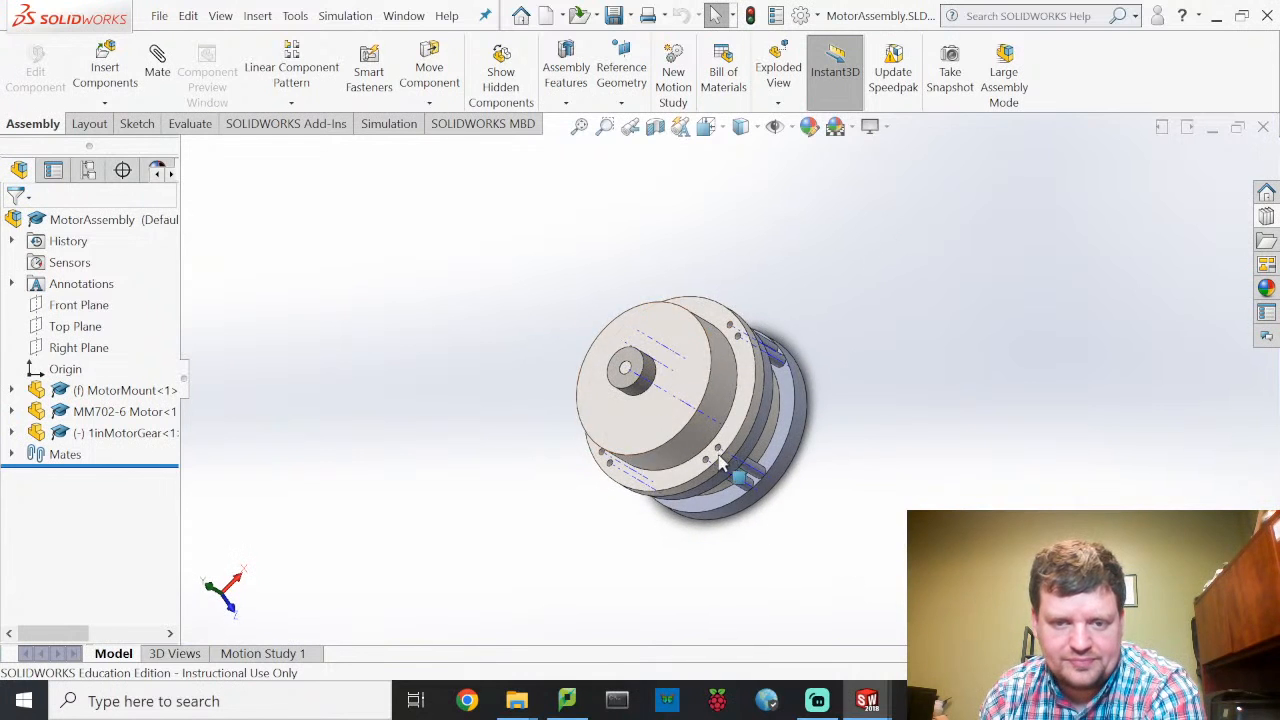
scroll(724, 444, "down", 4)
scroll(722, 444, "down", 3)
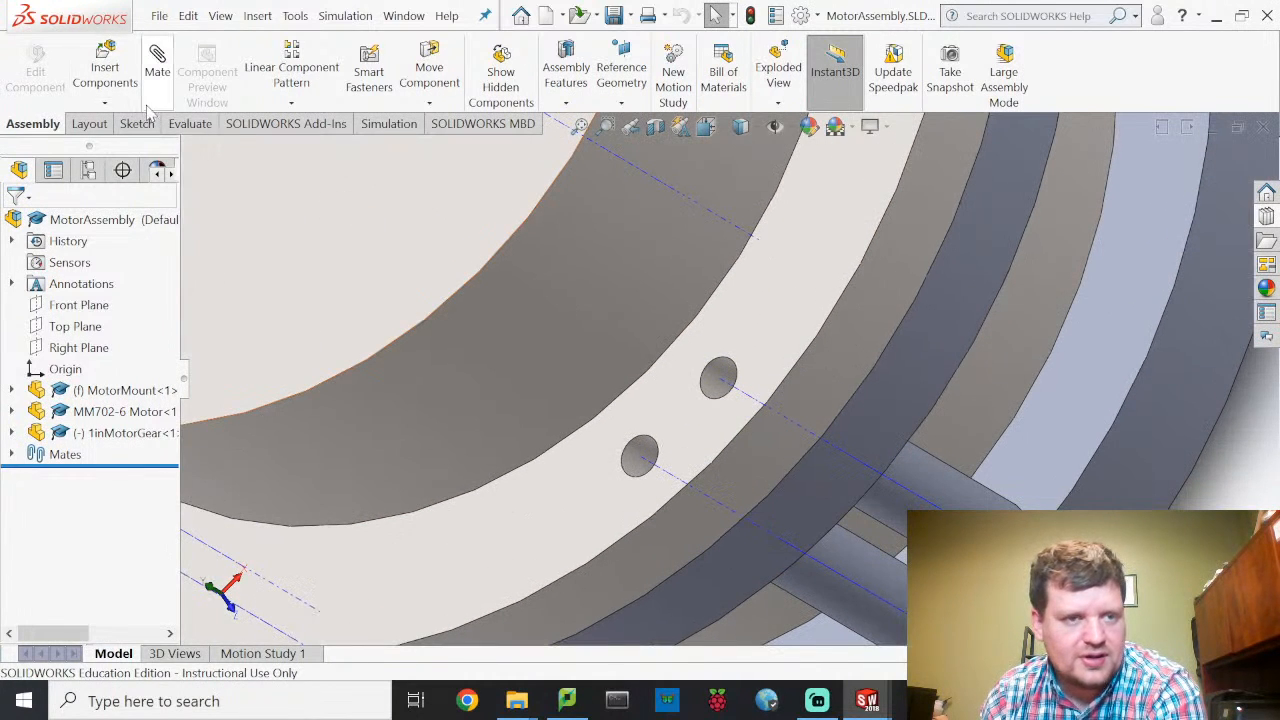
left_click(183, 125)
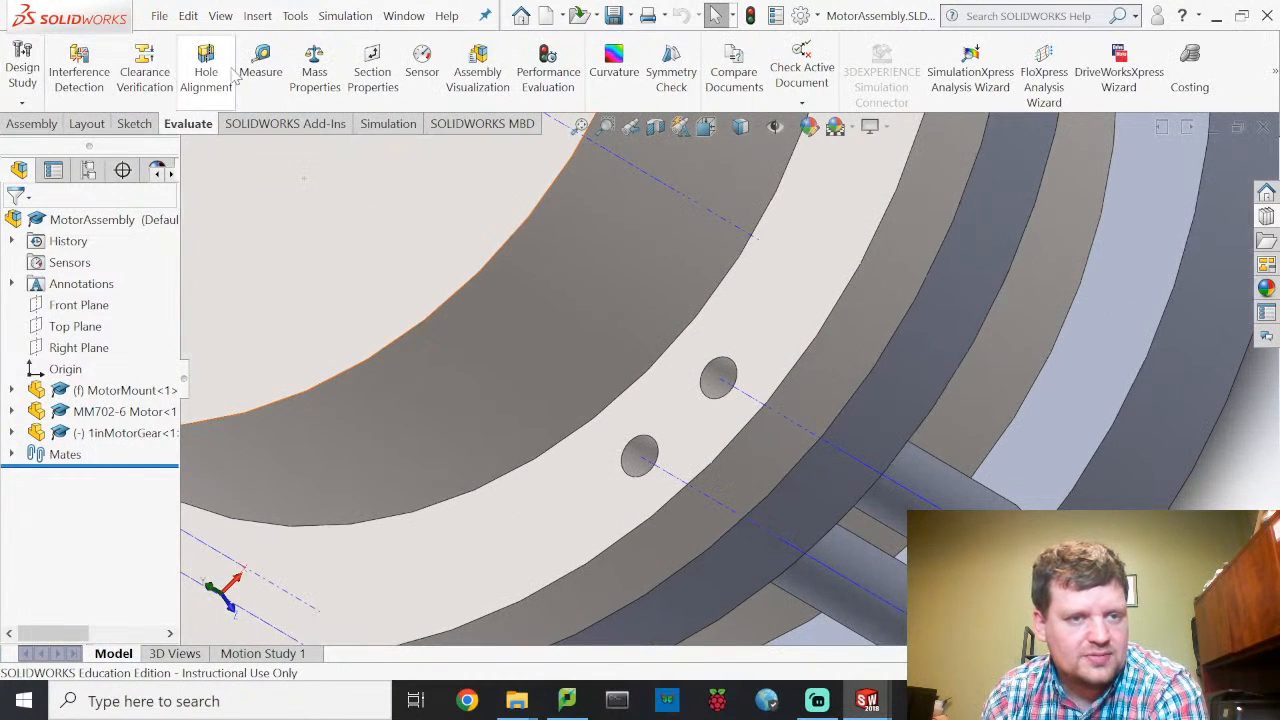
left_click(264, 86)
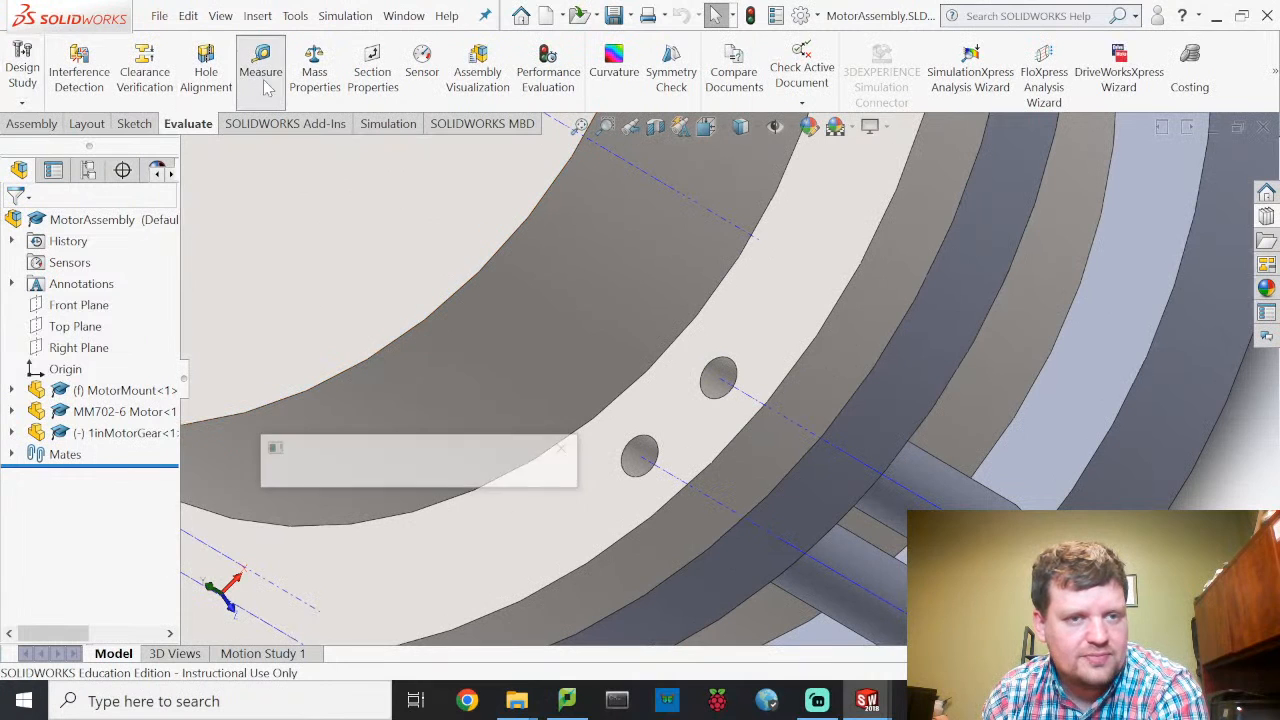
left_click(710, 388)
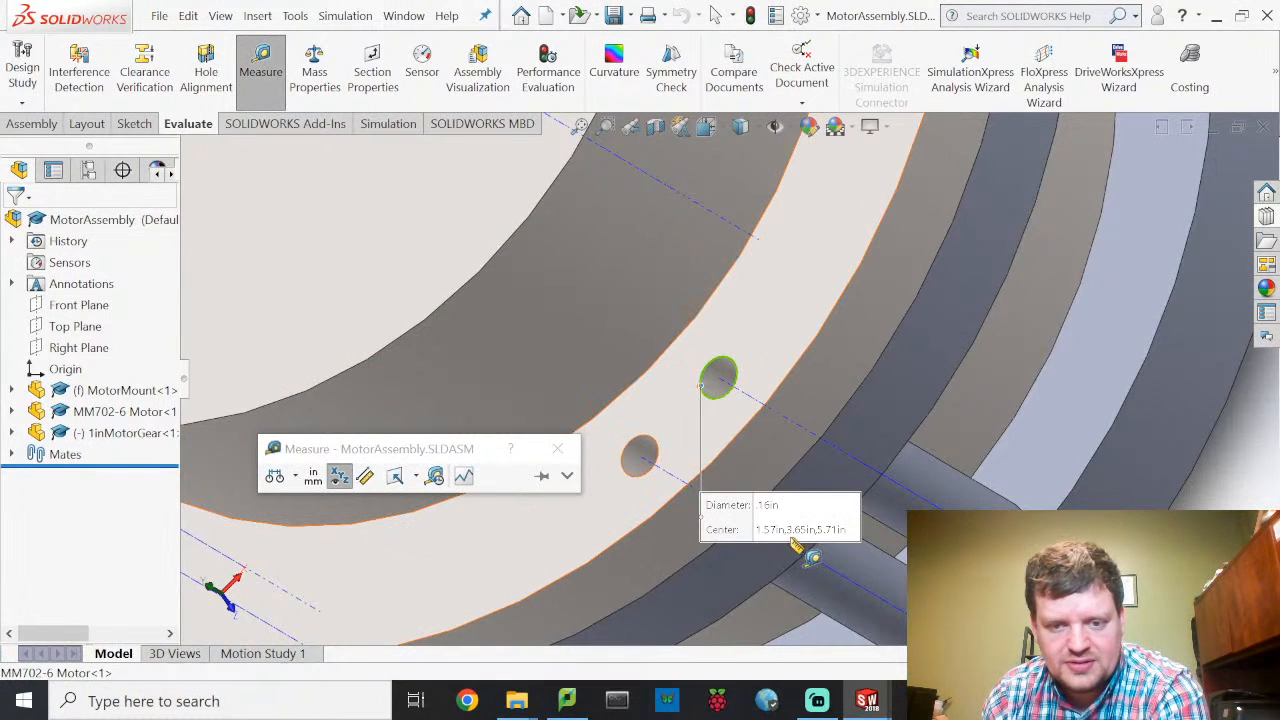
left_click(260, 72)
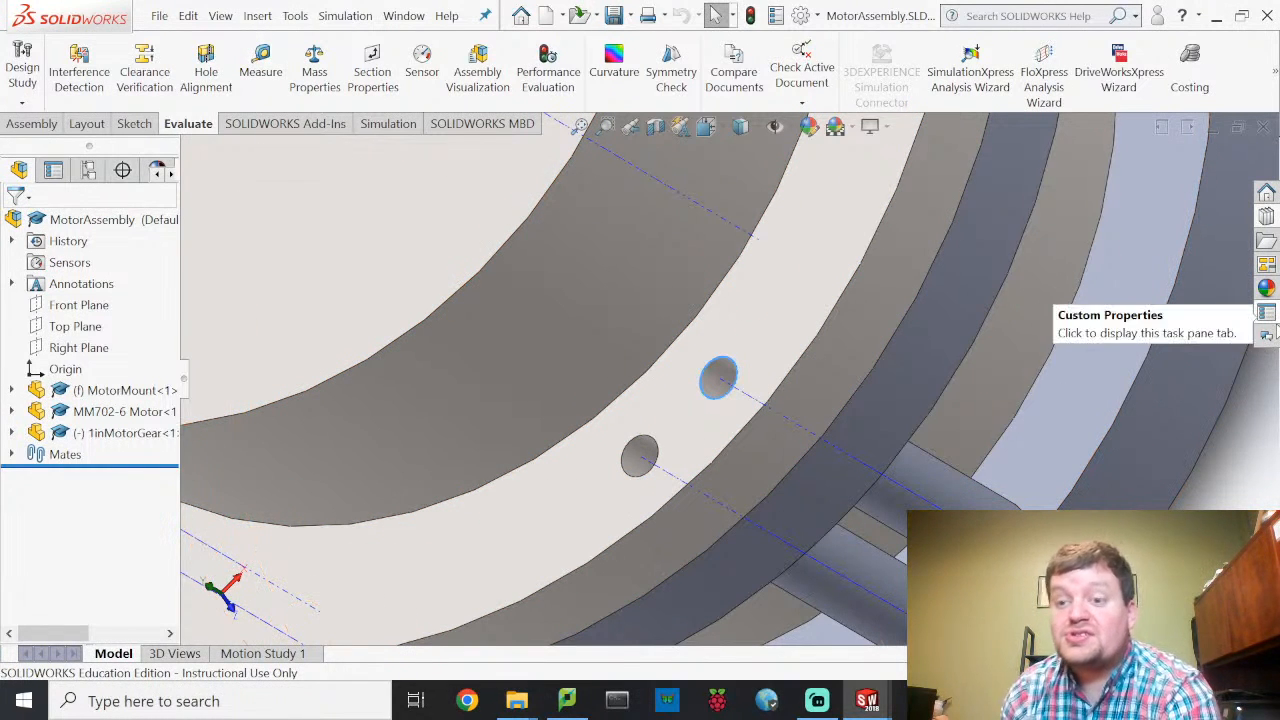
Step: Insert a Toolbox round head machine screw in the empty space beside the motor assembly, with size #10-24
left_click(1265, 217)
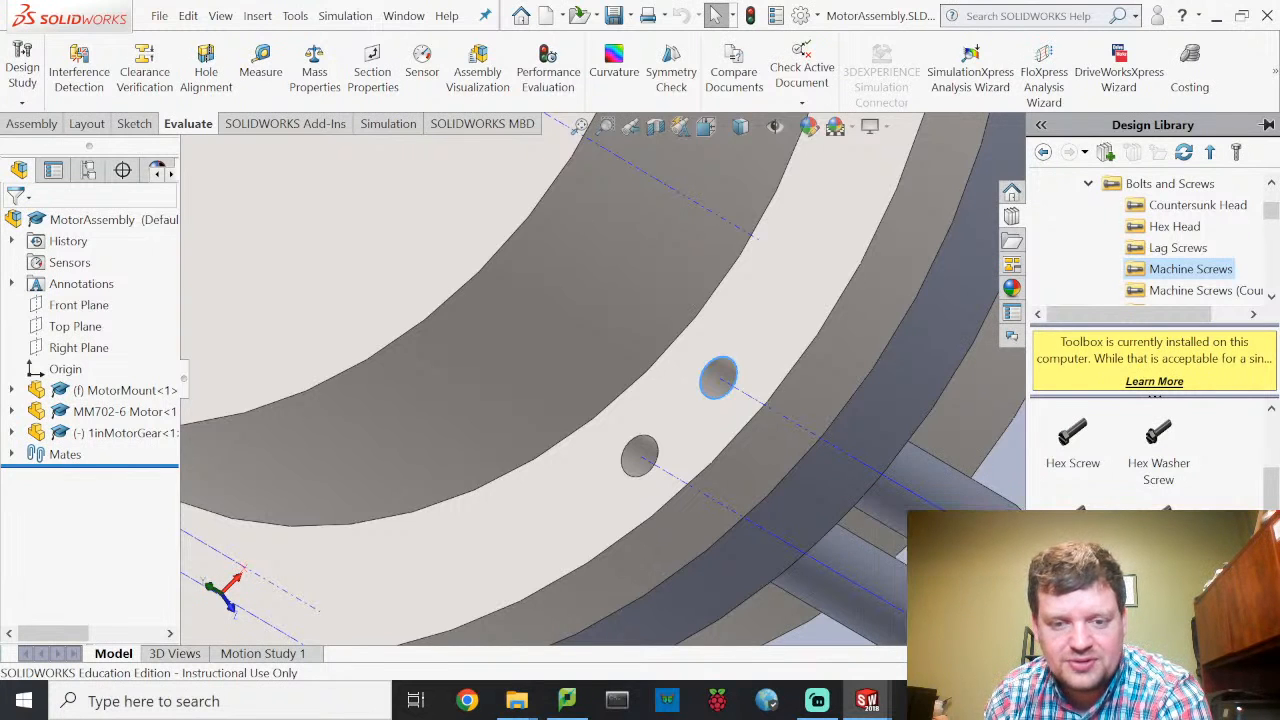
scroll(720, 378, "up", 6)
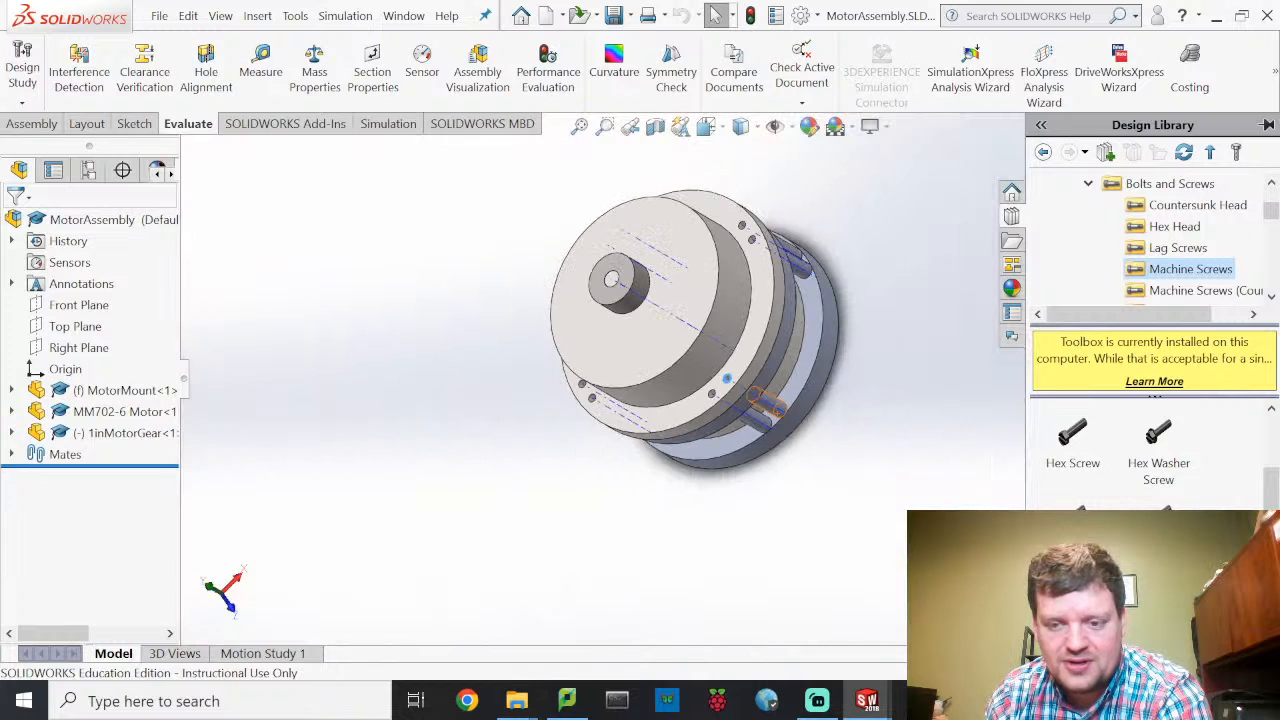
left_click_drag(1072, 530, 849, 555)
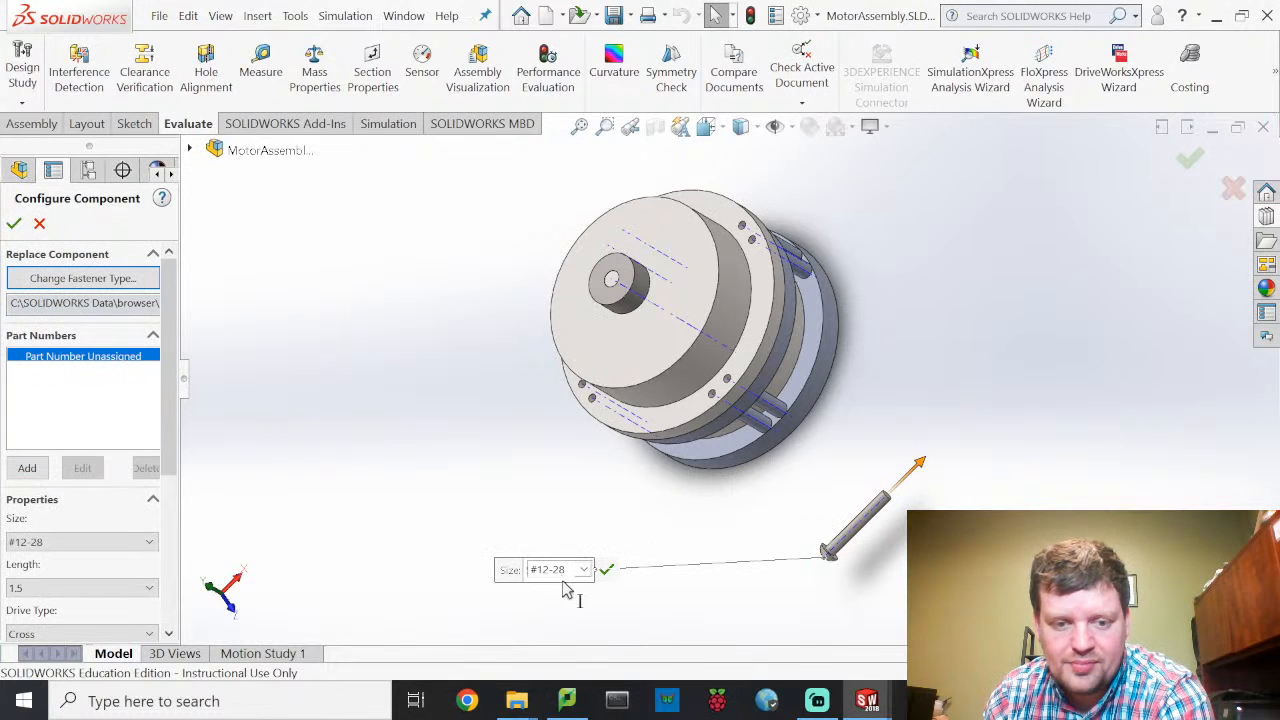
left_click(586, 570)
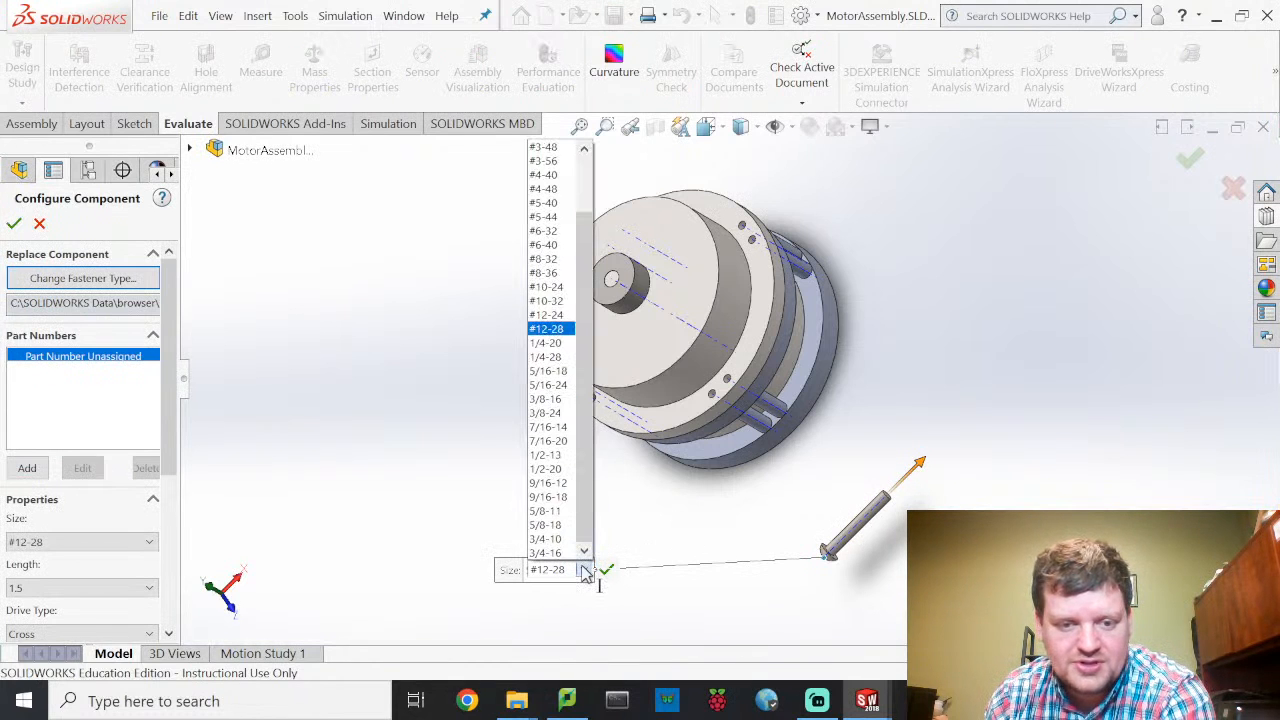
left_click(556, 286)
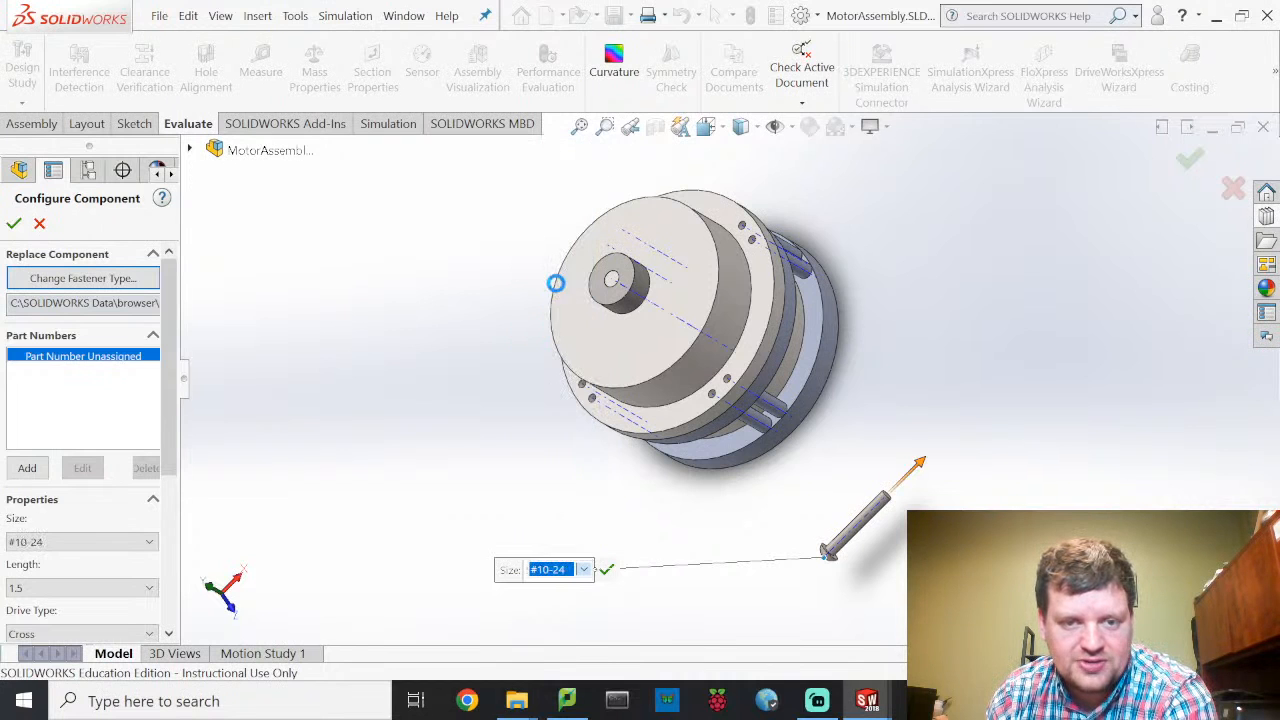
Step: Set the round head screw's length to 1.875
left_click(83, 590)
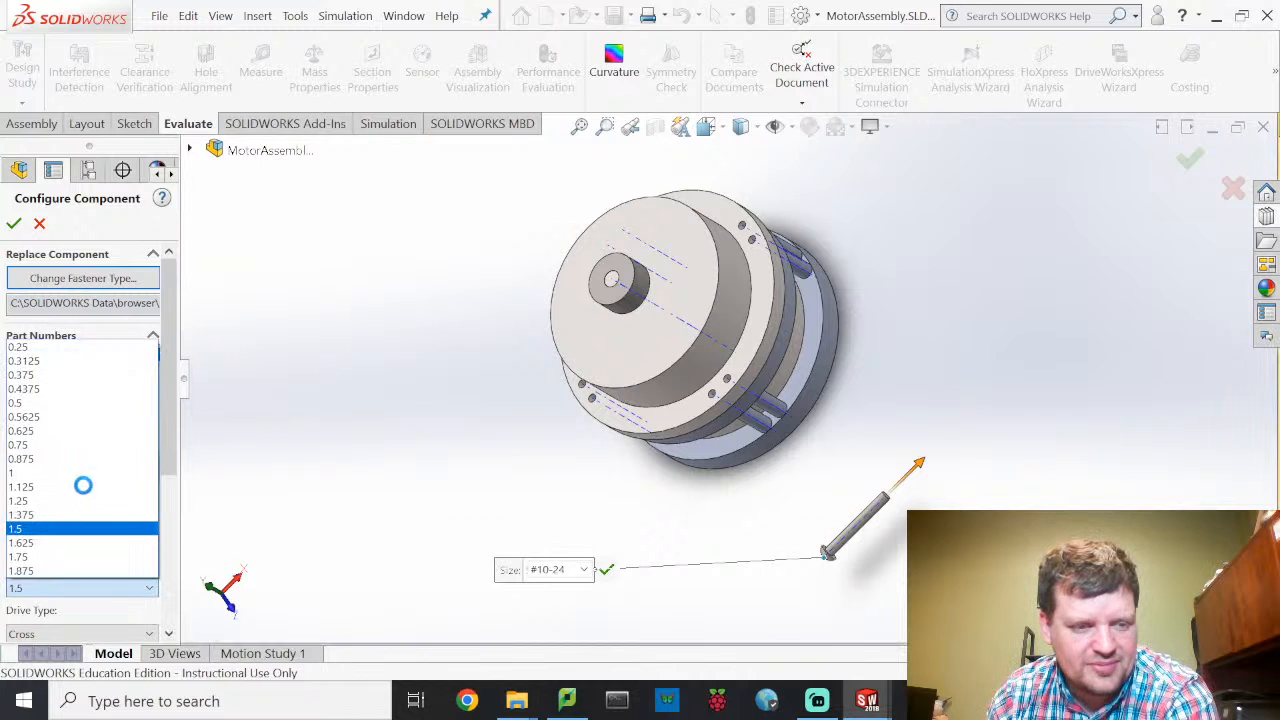
left_click(62, 592)
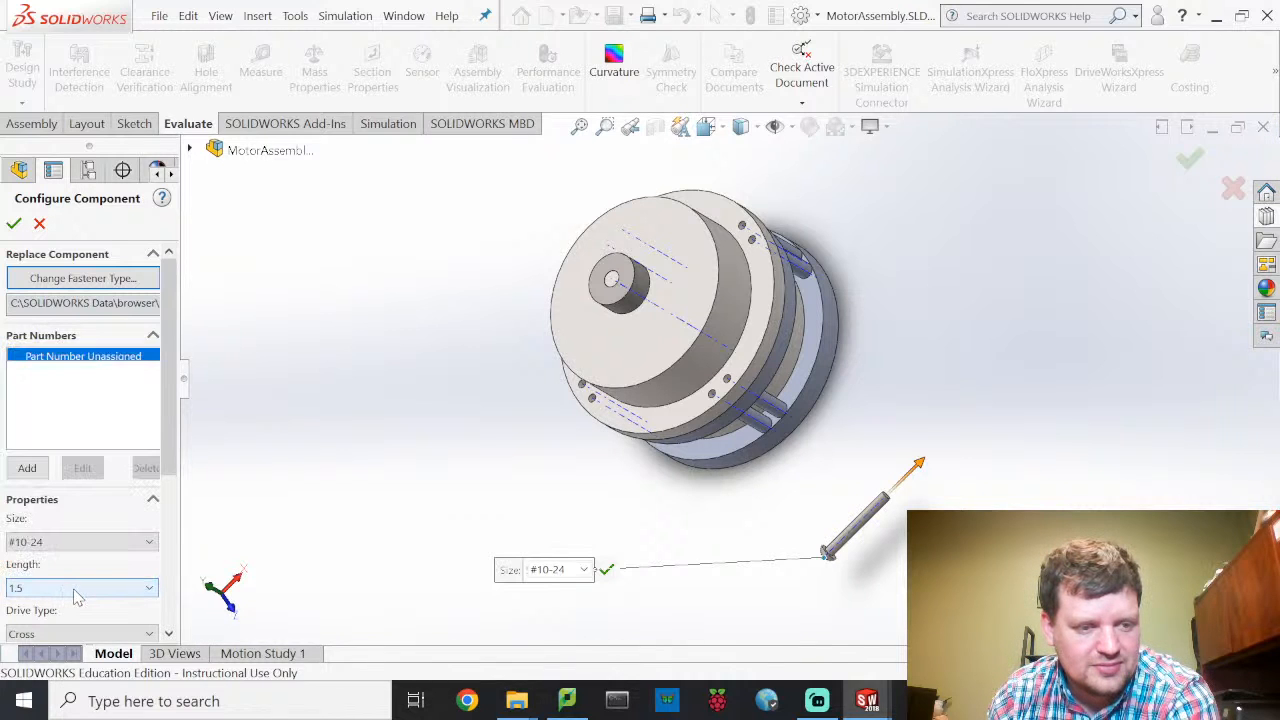
left_click(76, 592)
left_click(65, 570)
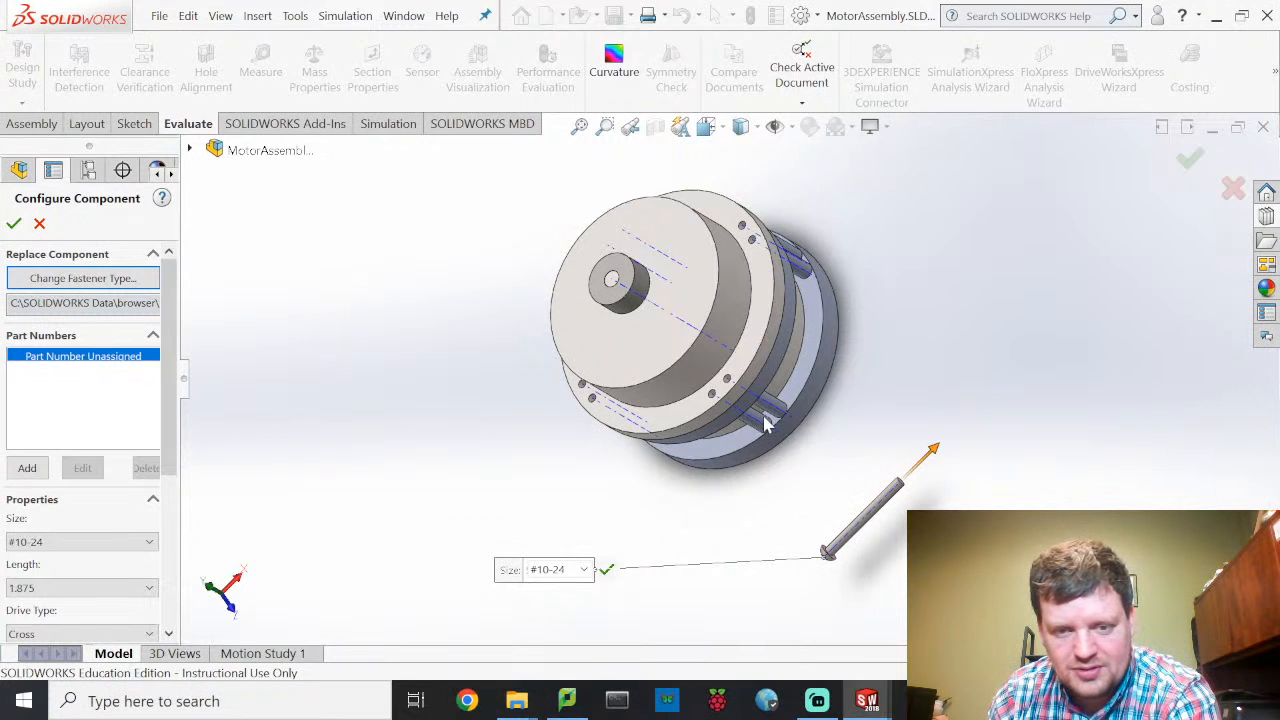
Step: Change the round head screw's size to #10-32, keeping the length at 1.875
scroll(765, 425, "down", 3)
scroll(765, 425, "up", 3)
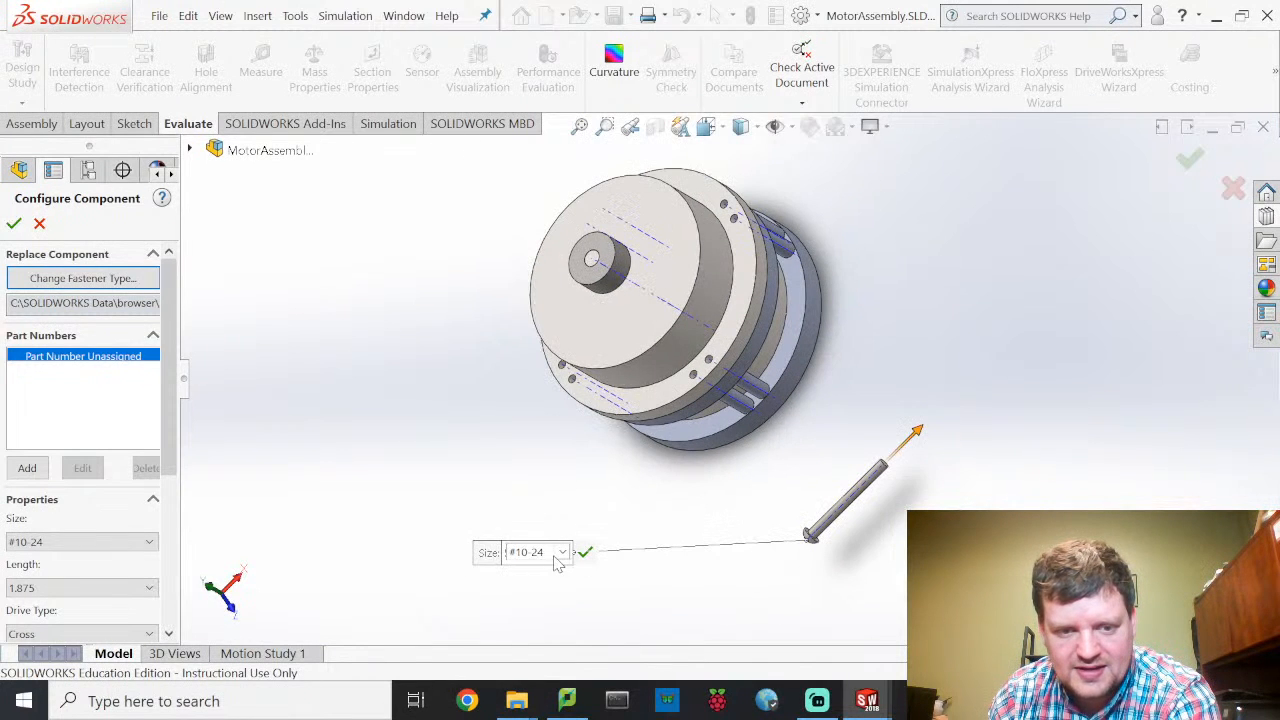
left_click(562, 552)
left_click(538, 289)
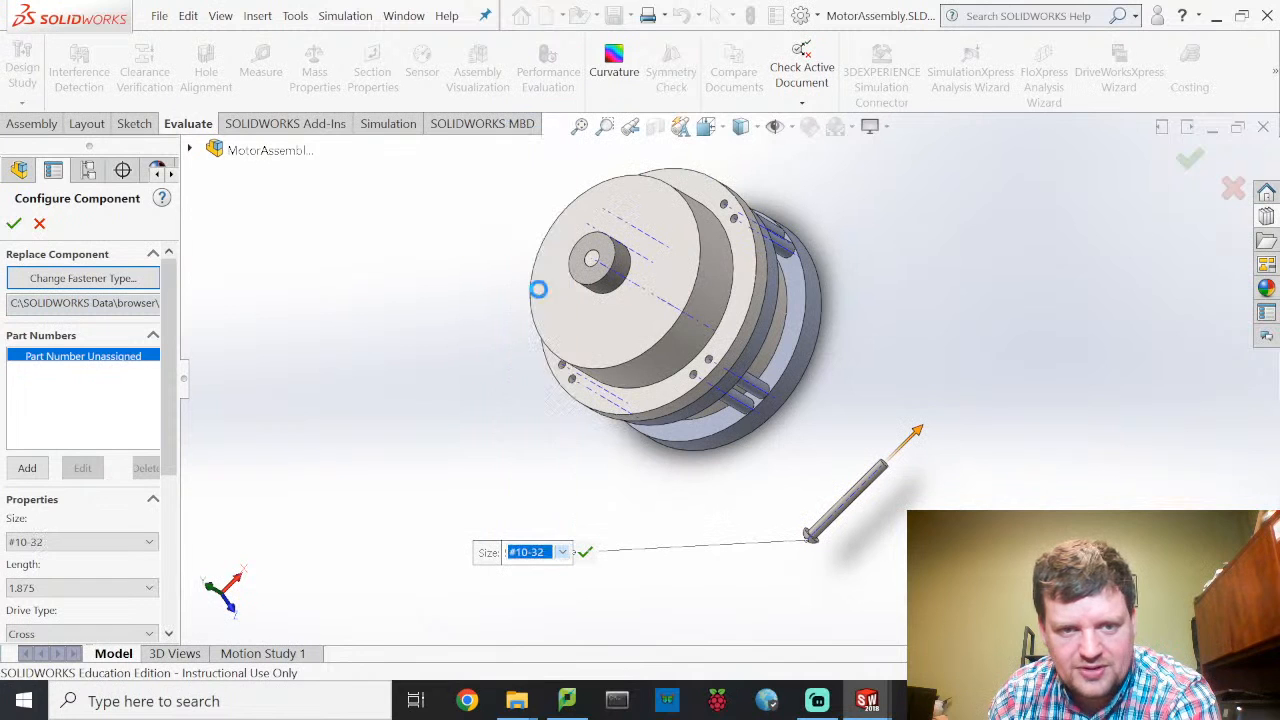
left_click(148, 587)
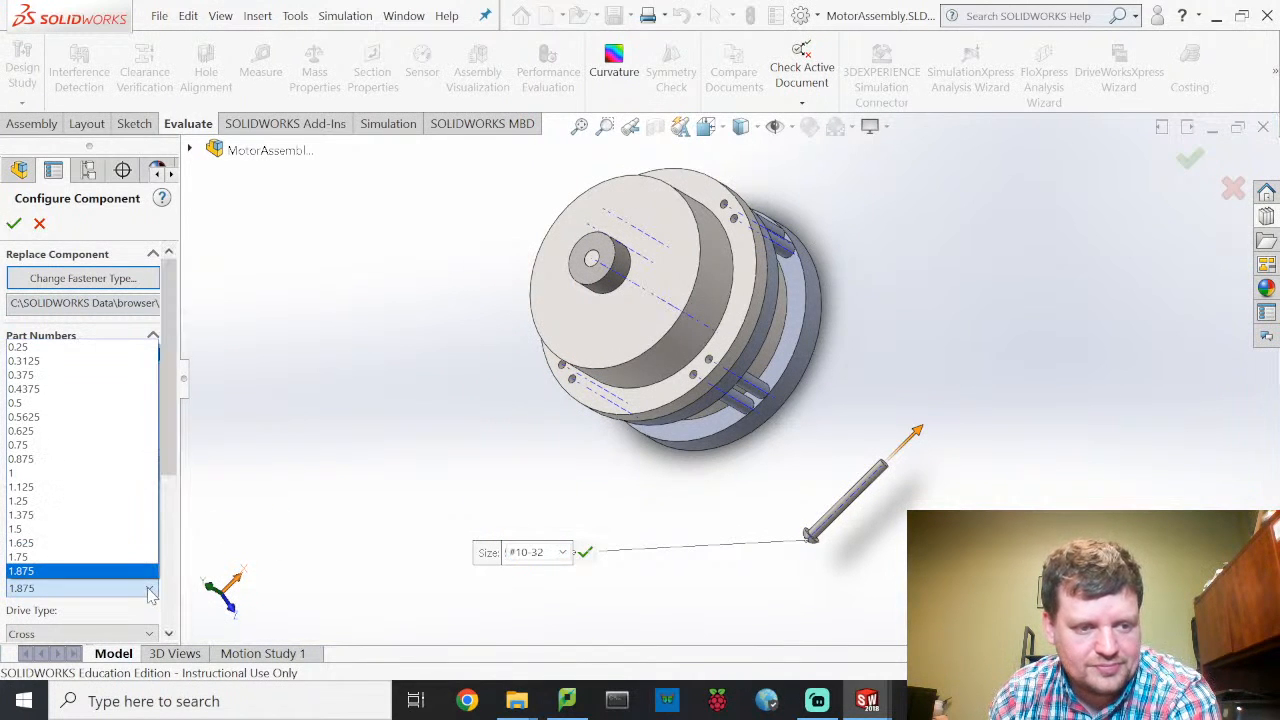
left_click(133, 579)
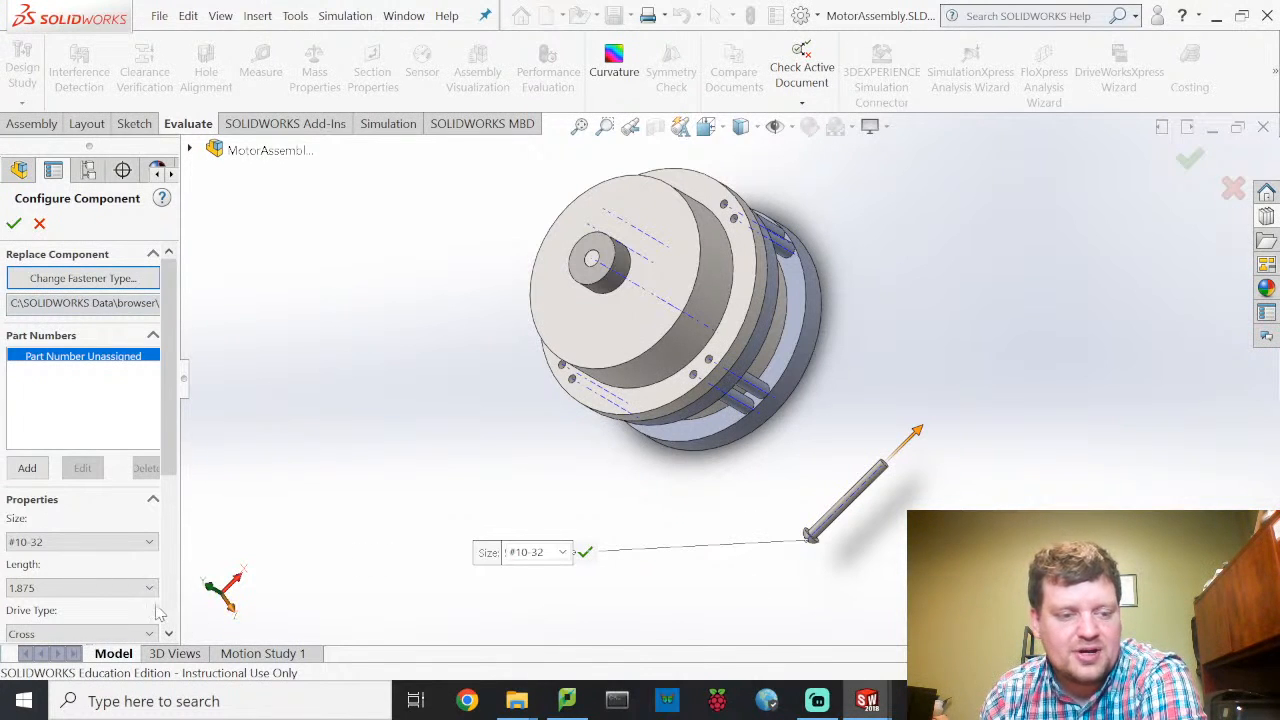
Step: Set the round head screw's length to 1 and its size to #10-24
left_click(116, 590)
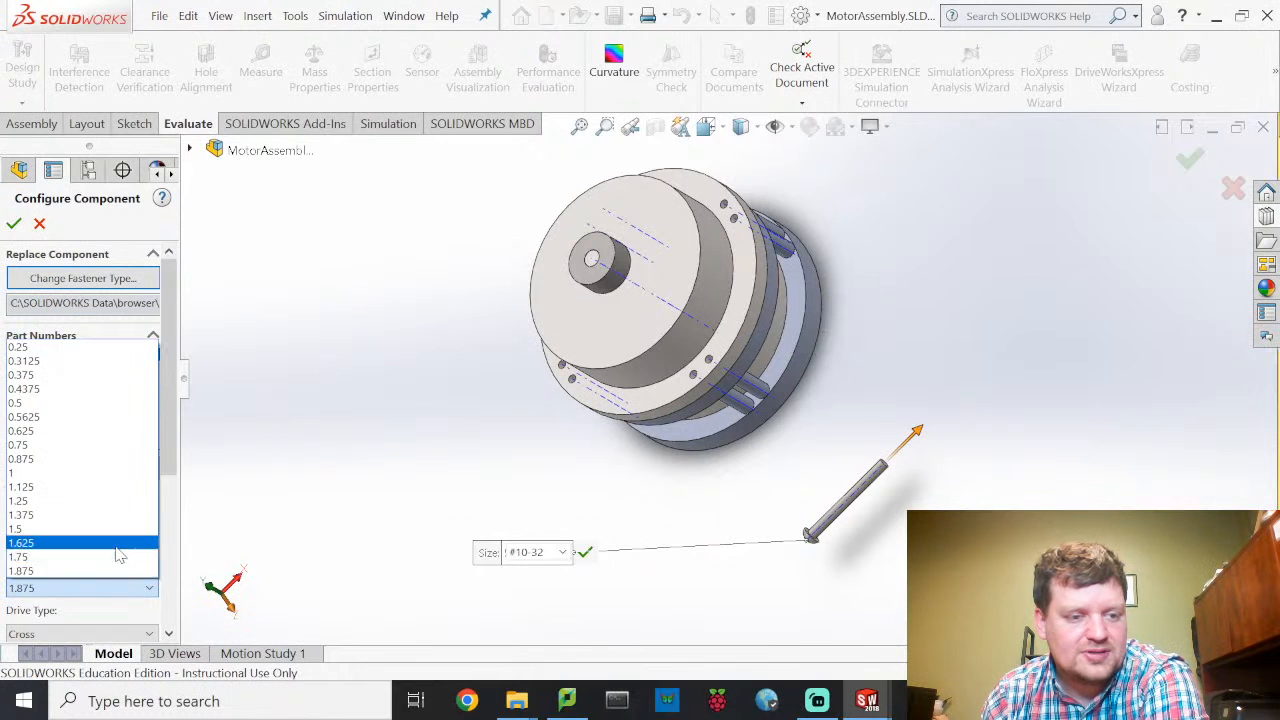
left_click(101, 473)
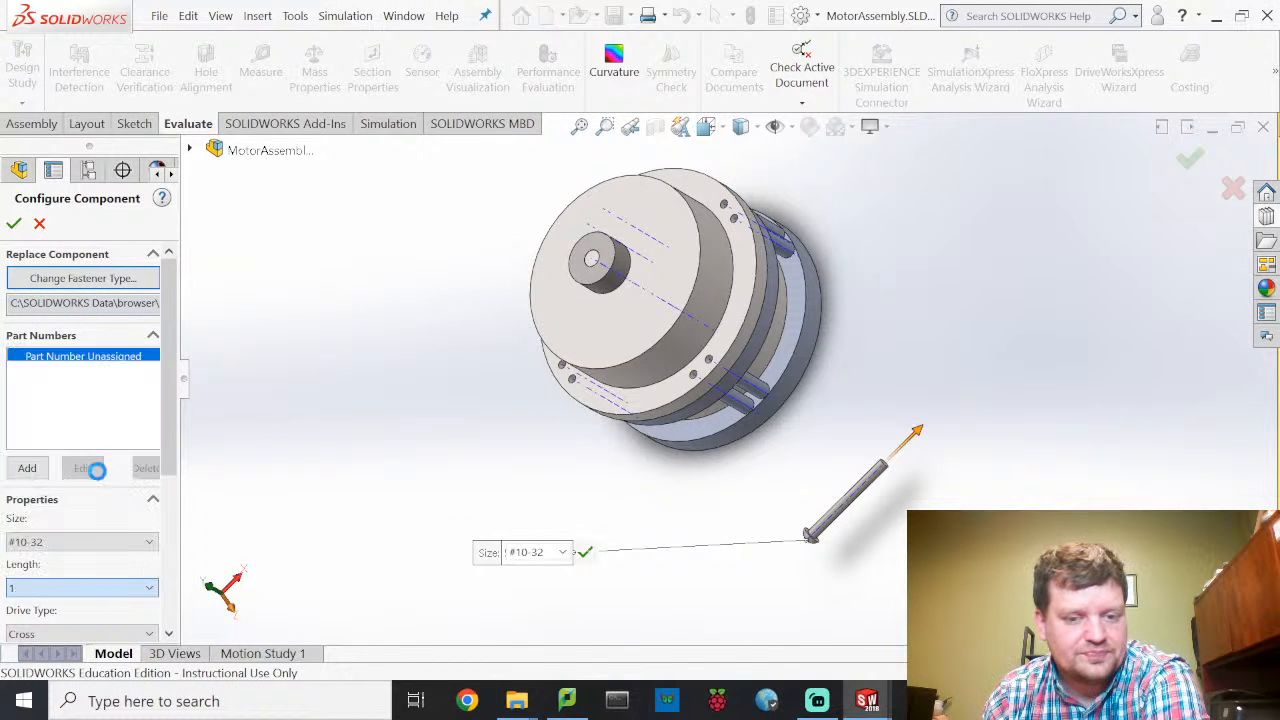
left_click(564, 553)
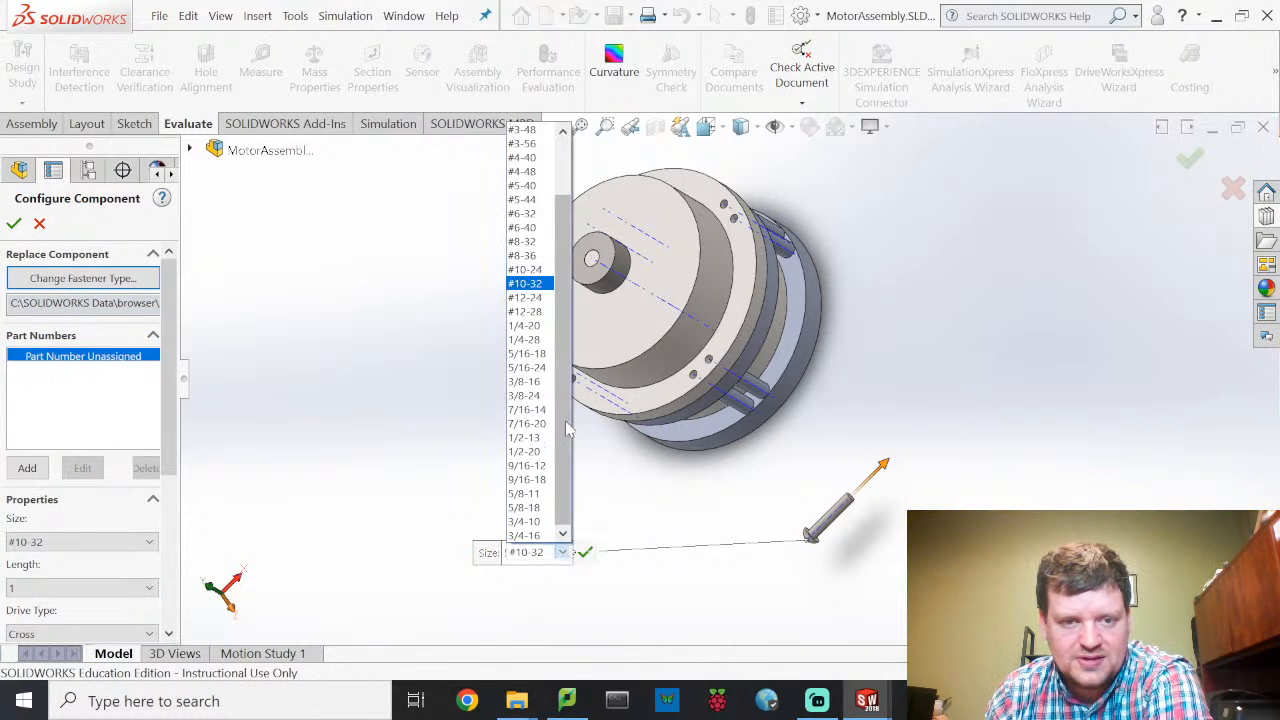
left_click(537, 285)
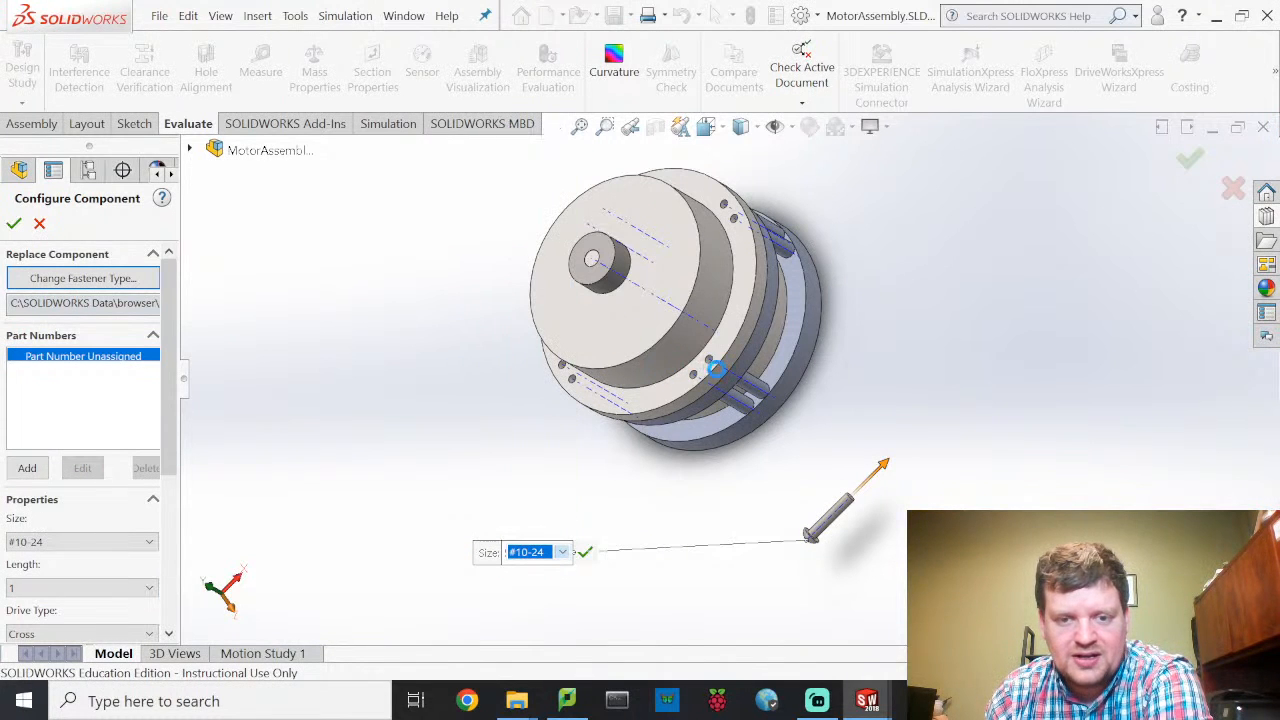
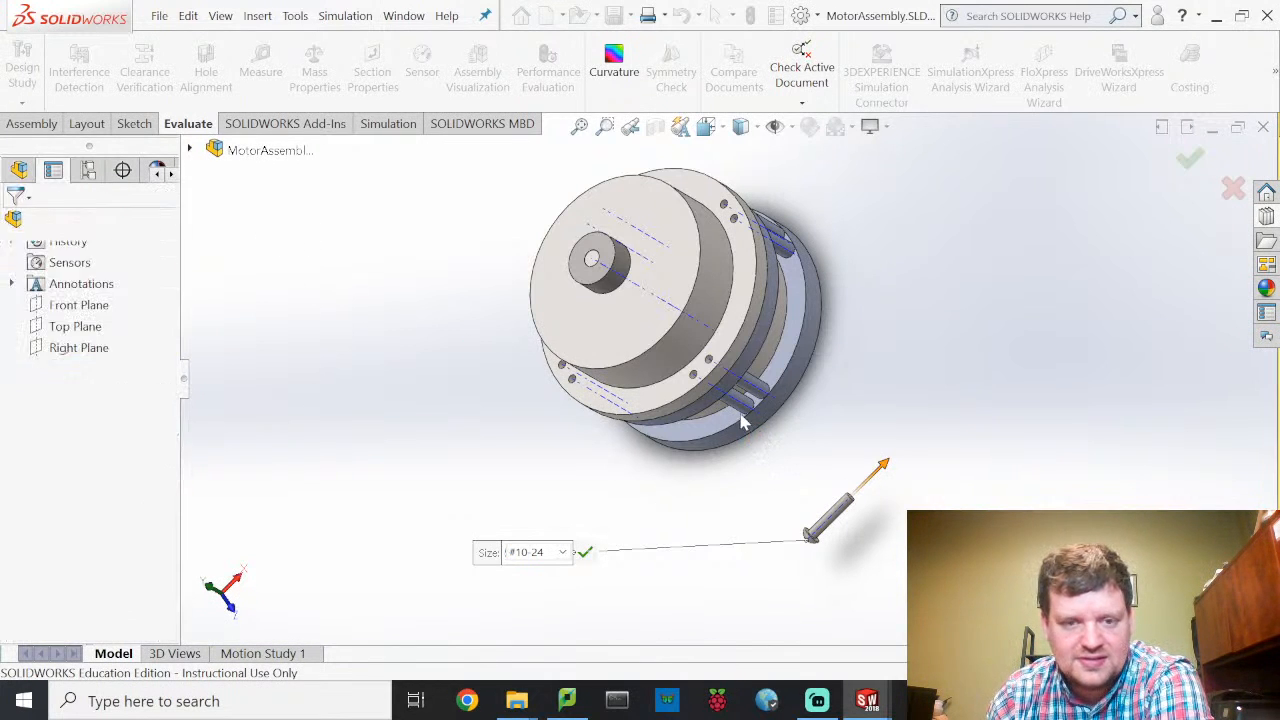
Step: Place copies of the #10-24 round head screw in the first pair of neighbouring holes on the motor flange
scroll(710, 390, "down", 6)
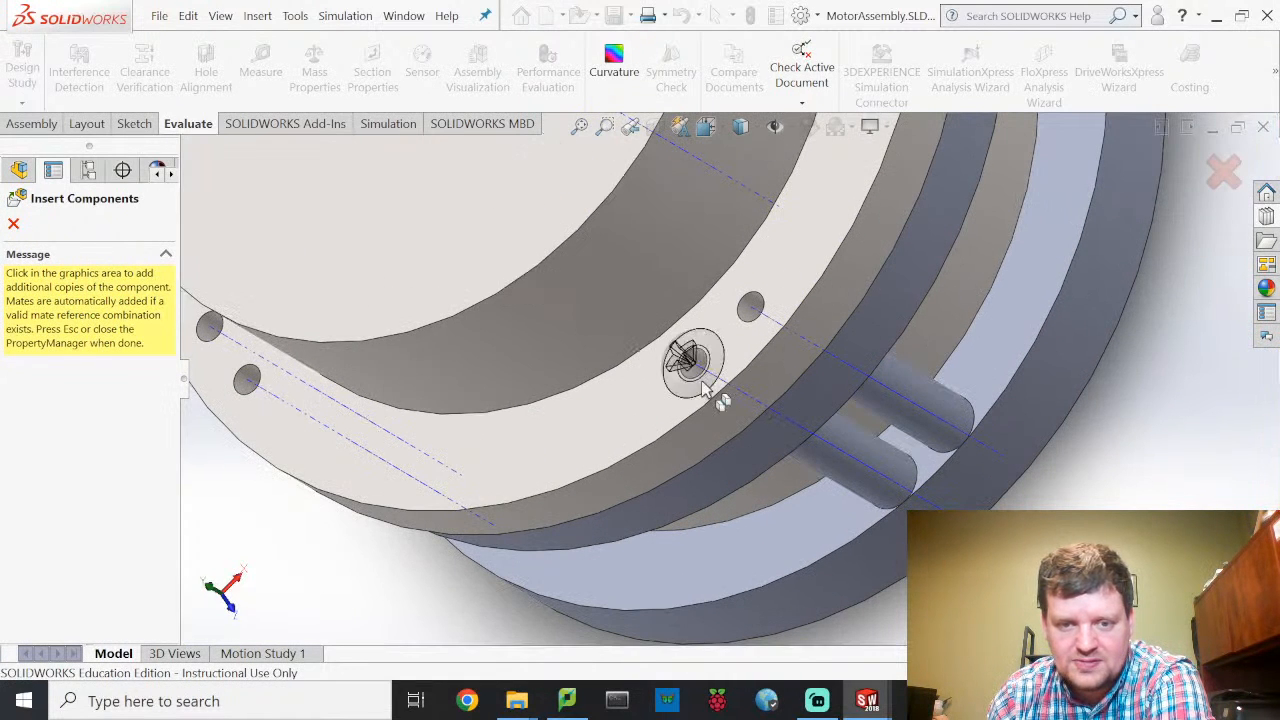
left_click(765, 332)
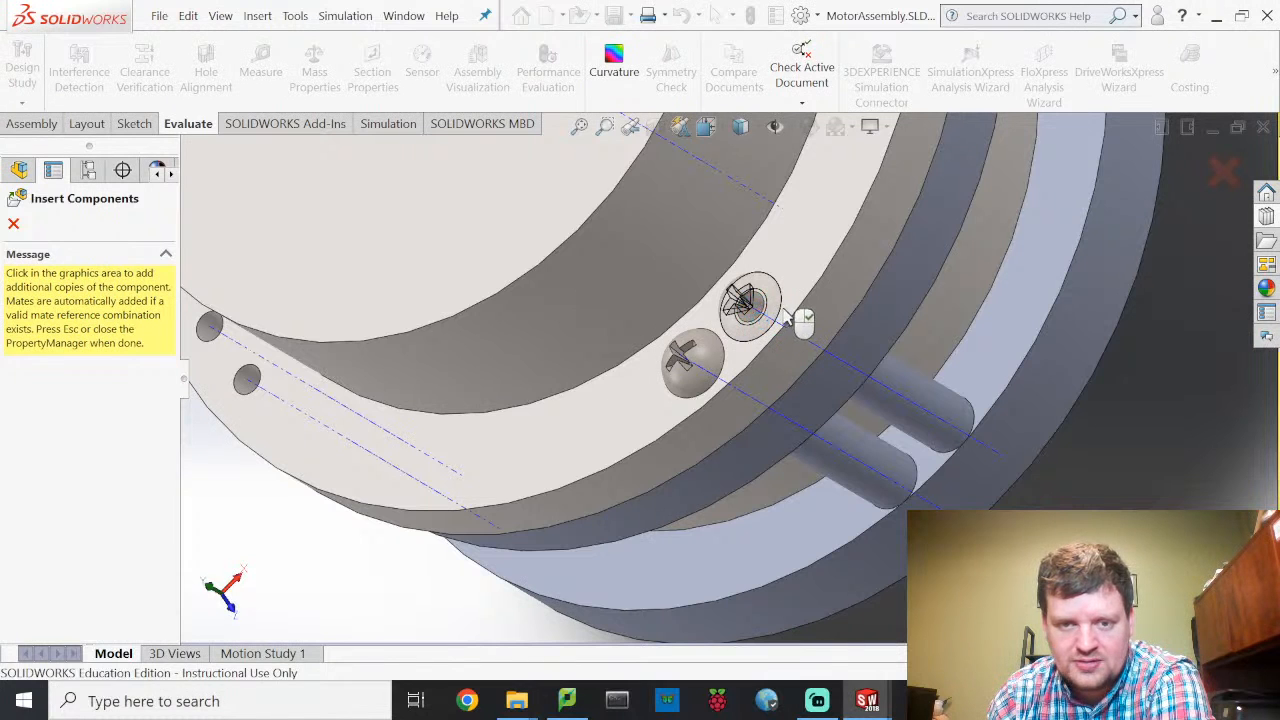
middle_click_drag(803, 320, 800, 306)
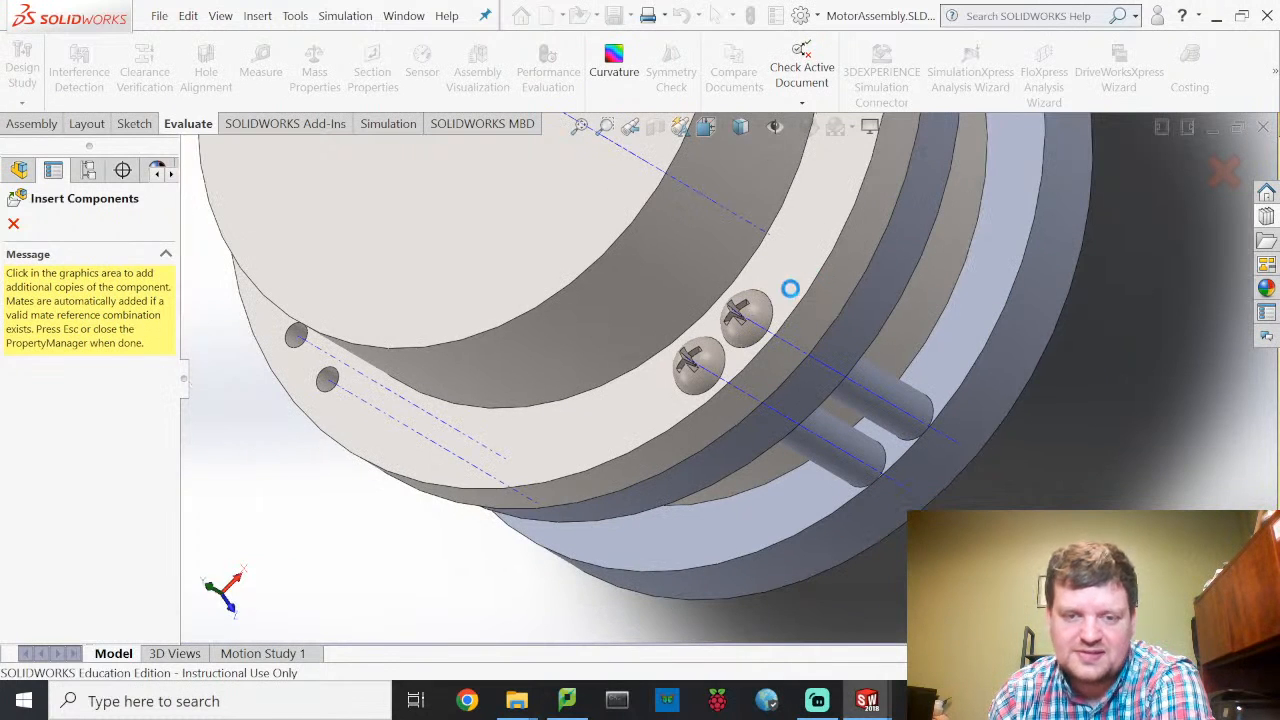
Step: Add two more round head screws in the second pair of flange holes, directly above the pair already filled
scroll(795, 300, "up", 5)
scroll(765, 235, "down", 4)
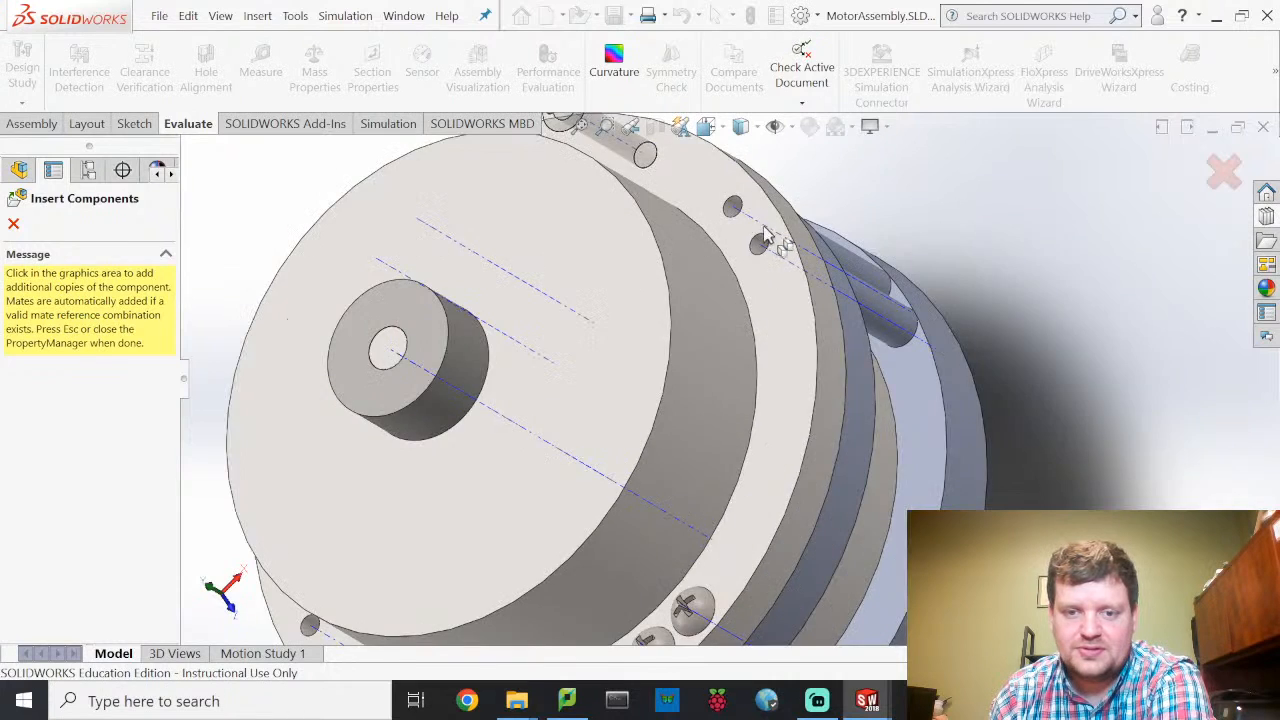
scroll(765, 235, "down", 2)
scroll(780, 285, "down", 2)
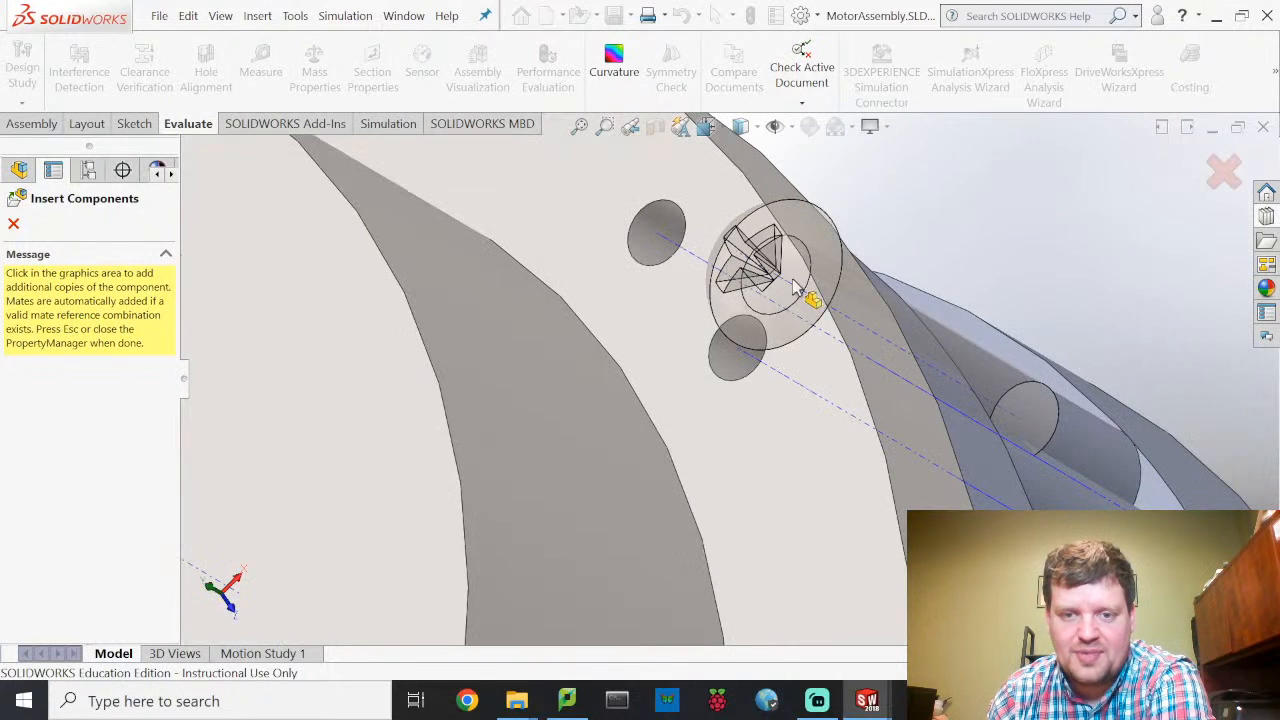
left_click(776, 340)
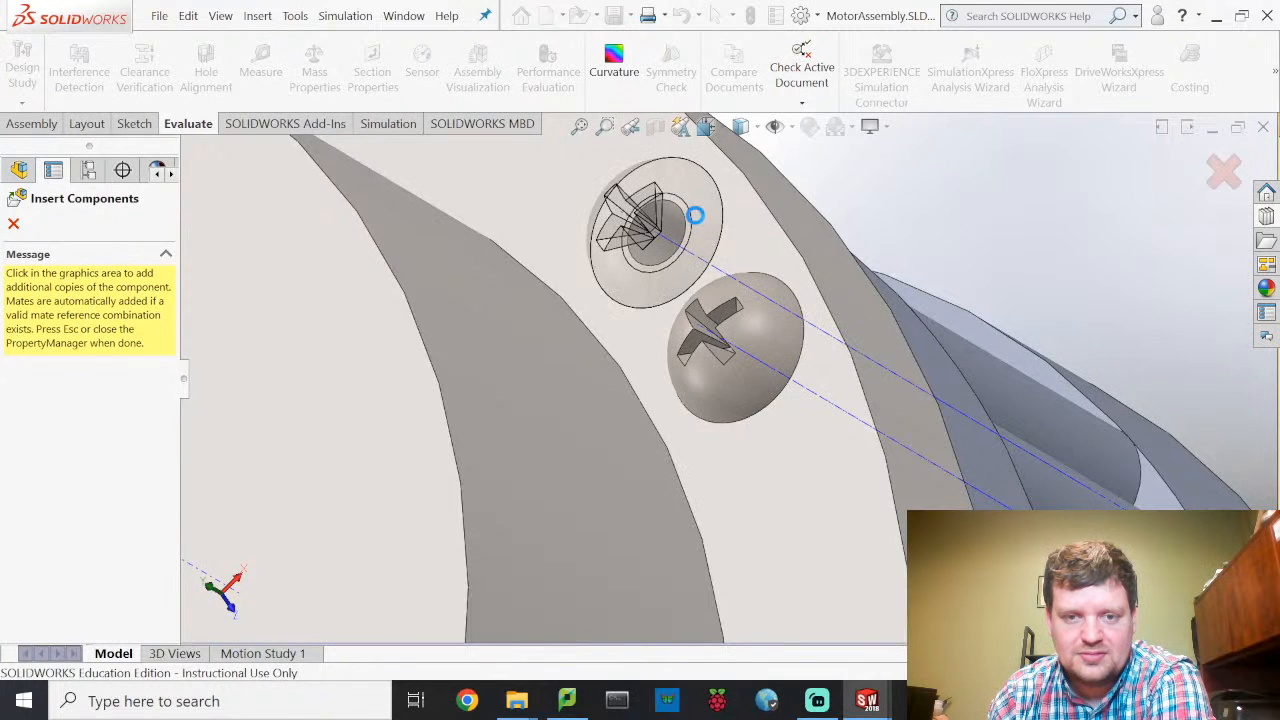
left_click(697, 220)
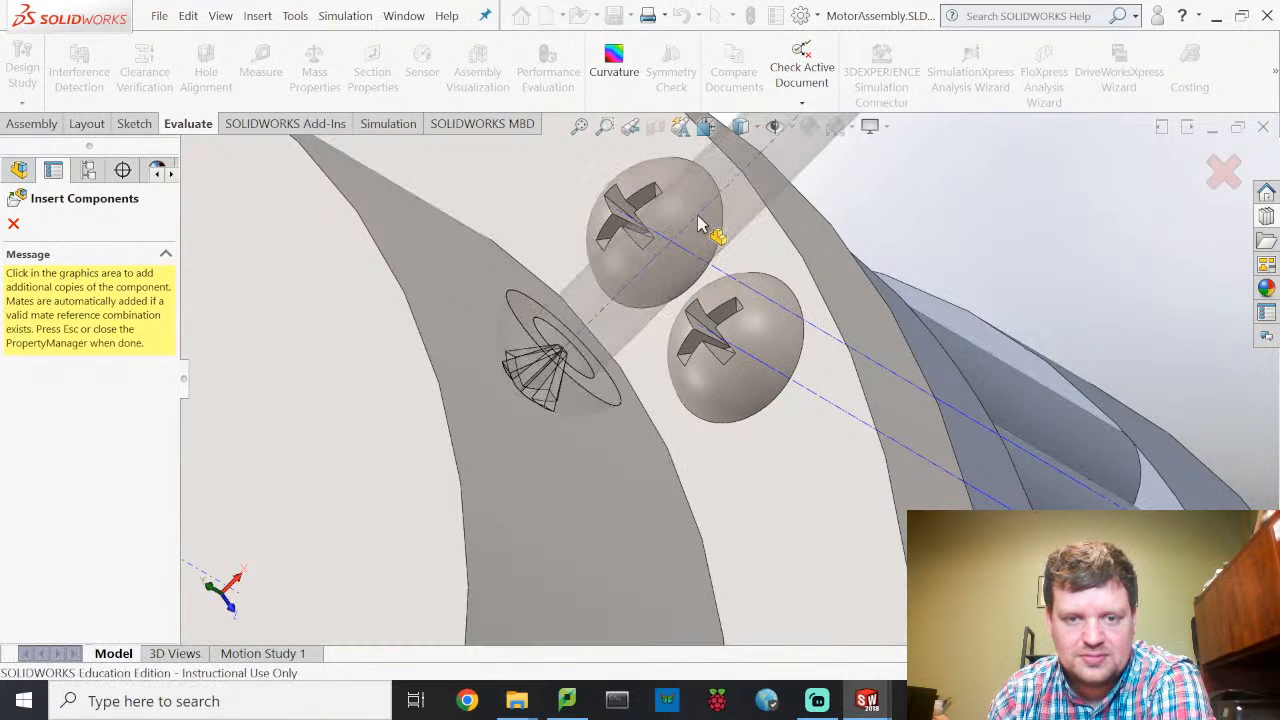
Step: Insert round head screws in the third pair of flange holes, across the motor face from the second pair
scroll(675, 265, "up", 5)
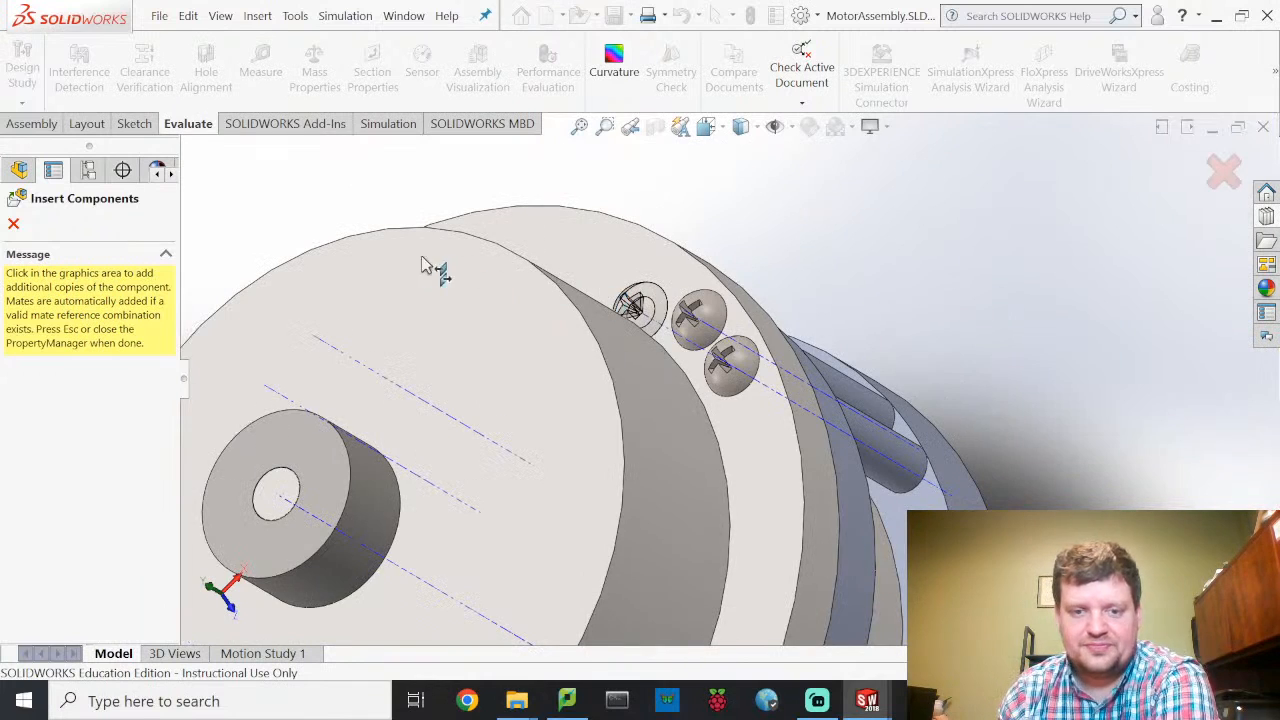
middle_click_drag(400, 334, 451, 354)
scroll(271, 329, "up", 3)
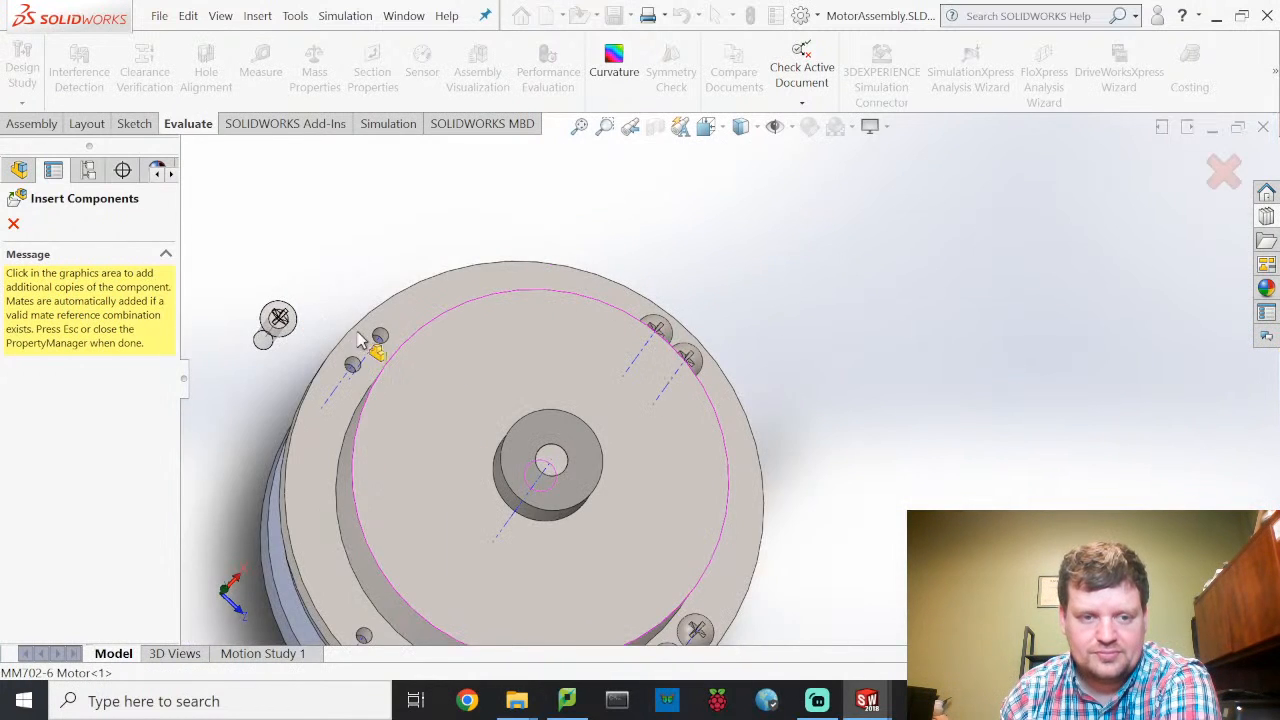
scroll(429, 349, "down", 6)
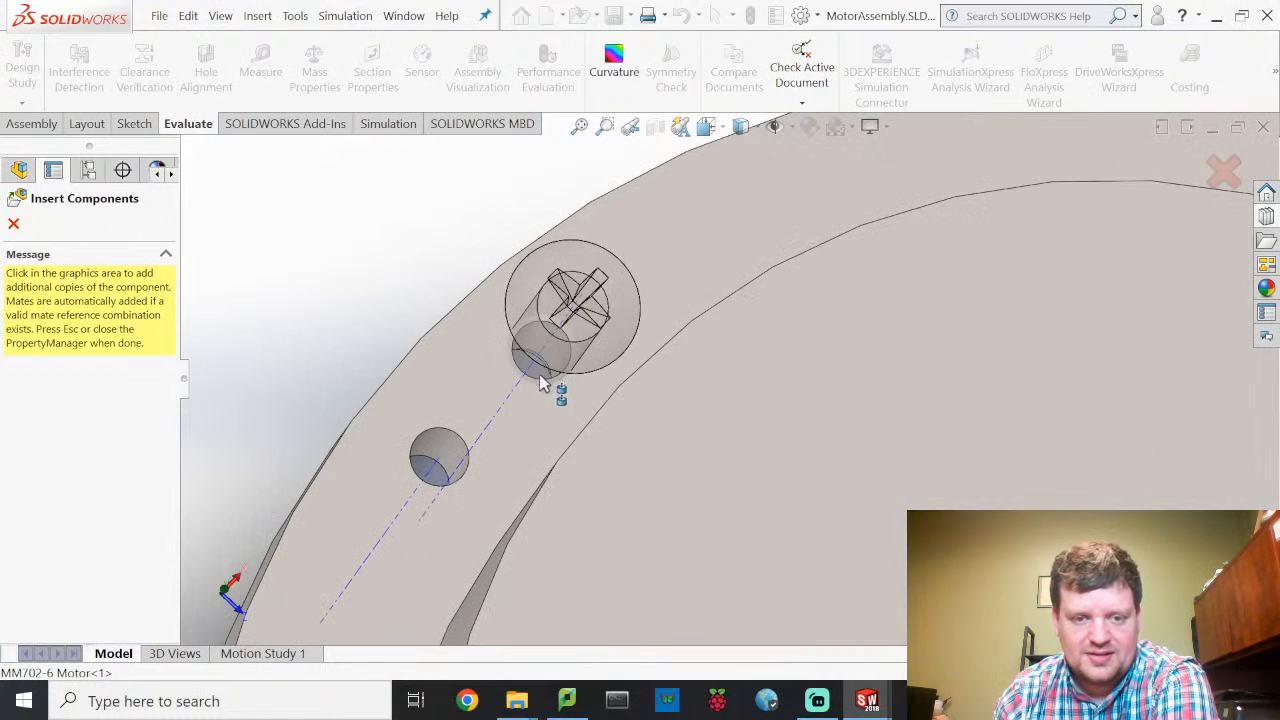
left_click(541, 386)
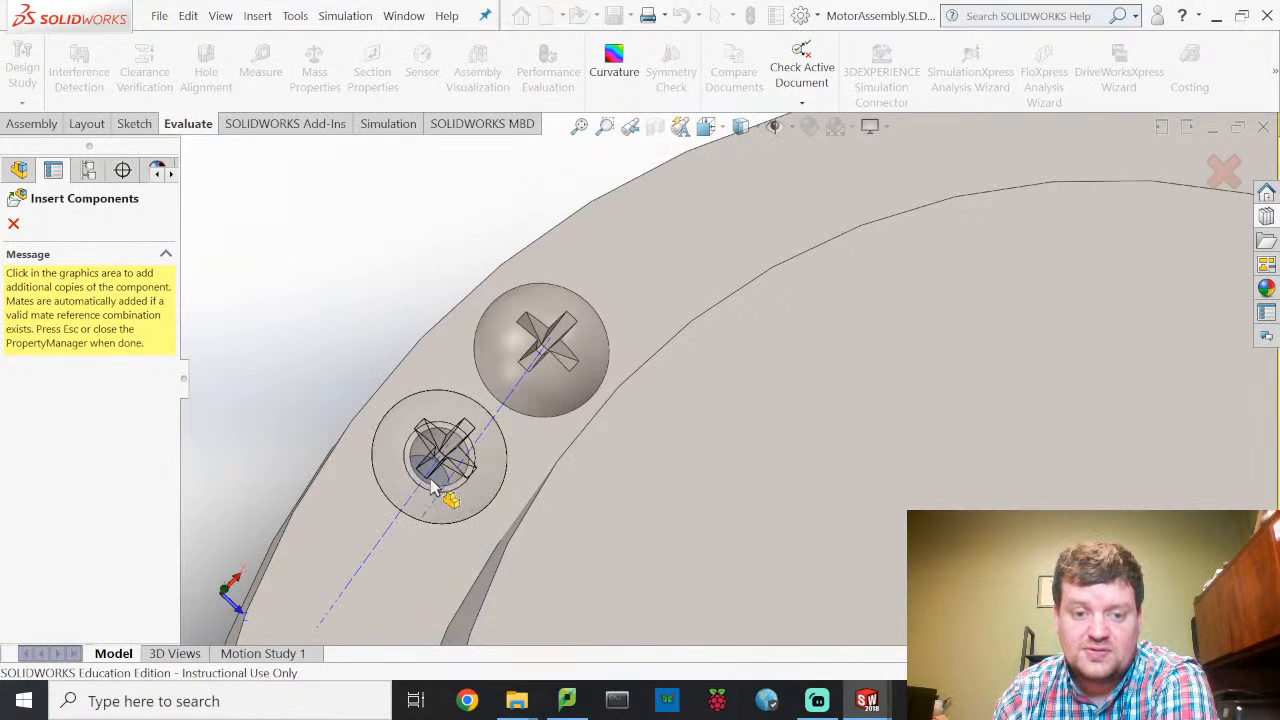
left_click(433, 487)
Step: Fill the last two empty flange holes with round head screws and finish inserting components
scroll(514, 500, "up", 5)
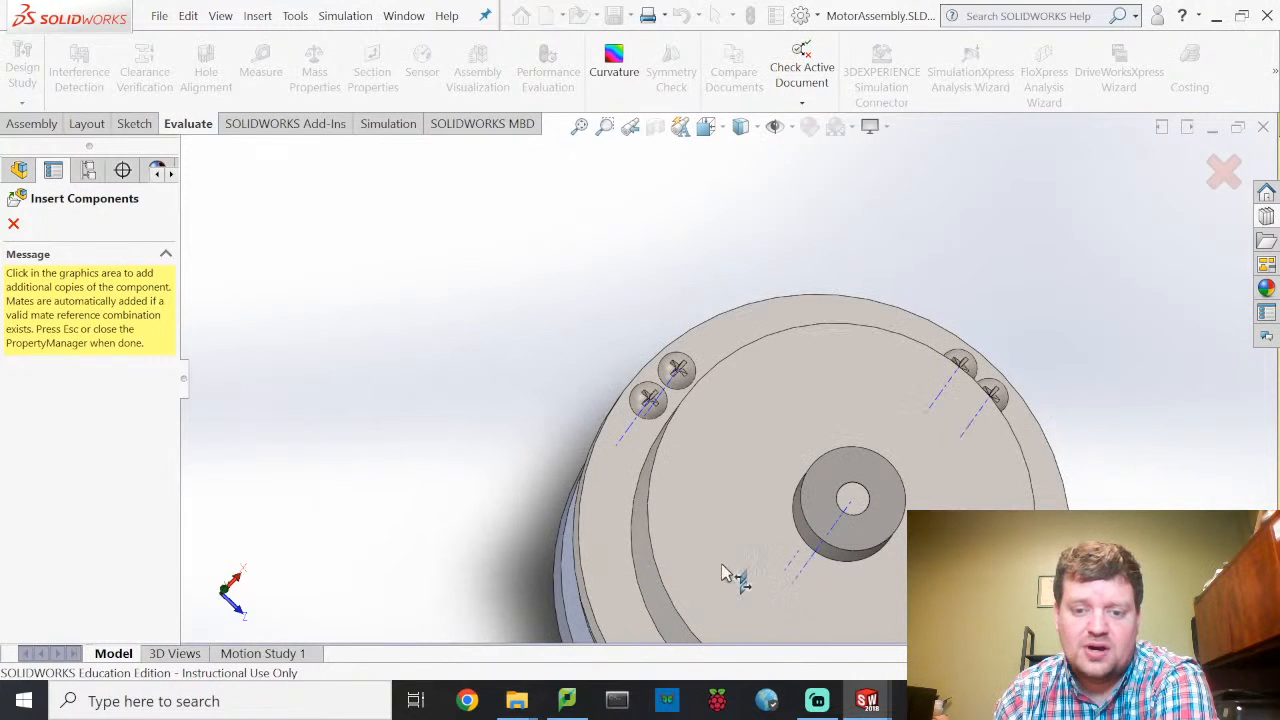
scroll(727, 575, "up", 3)
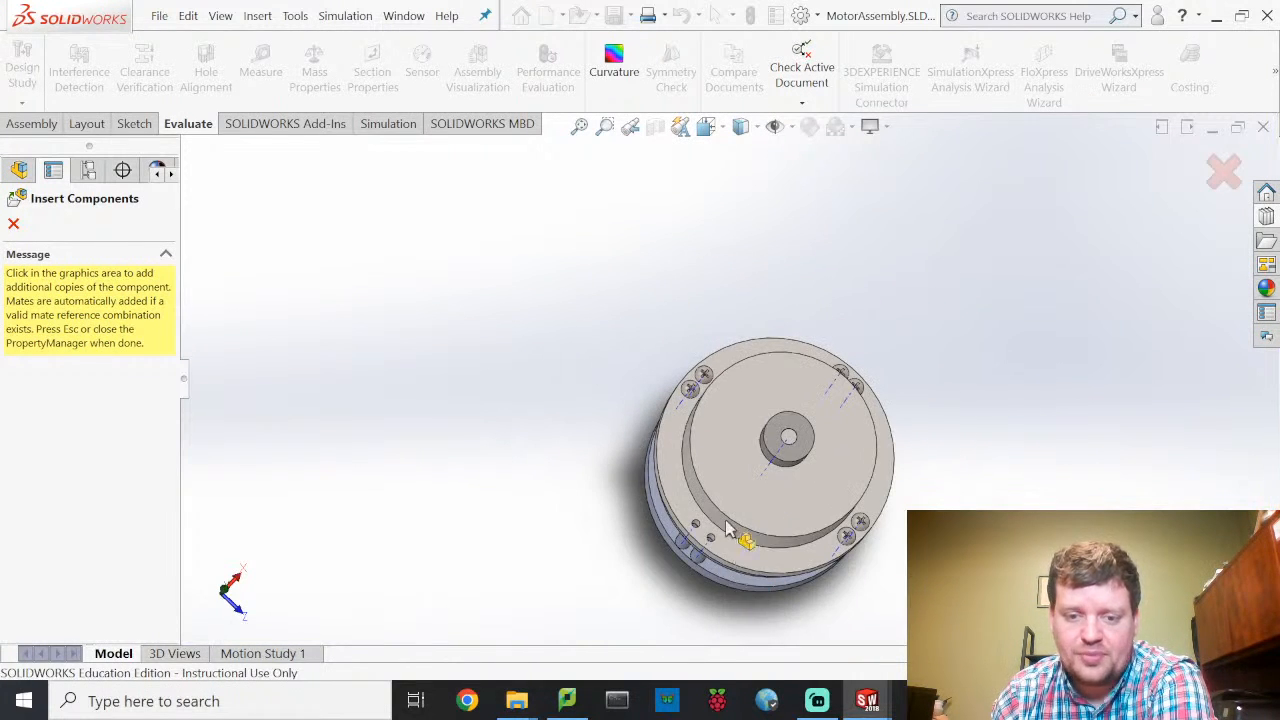
scroll(725, 530, "down", 3)
scroll(708, 490, "down", 2)
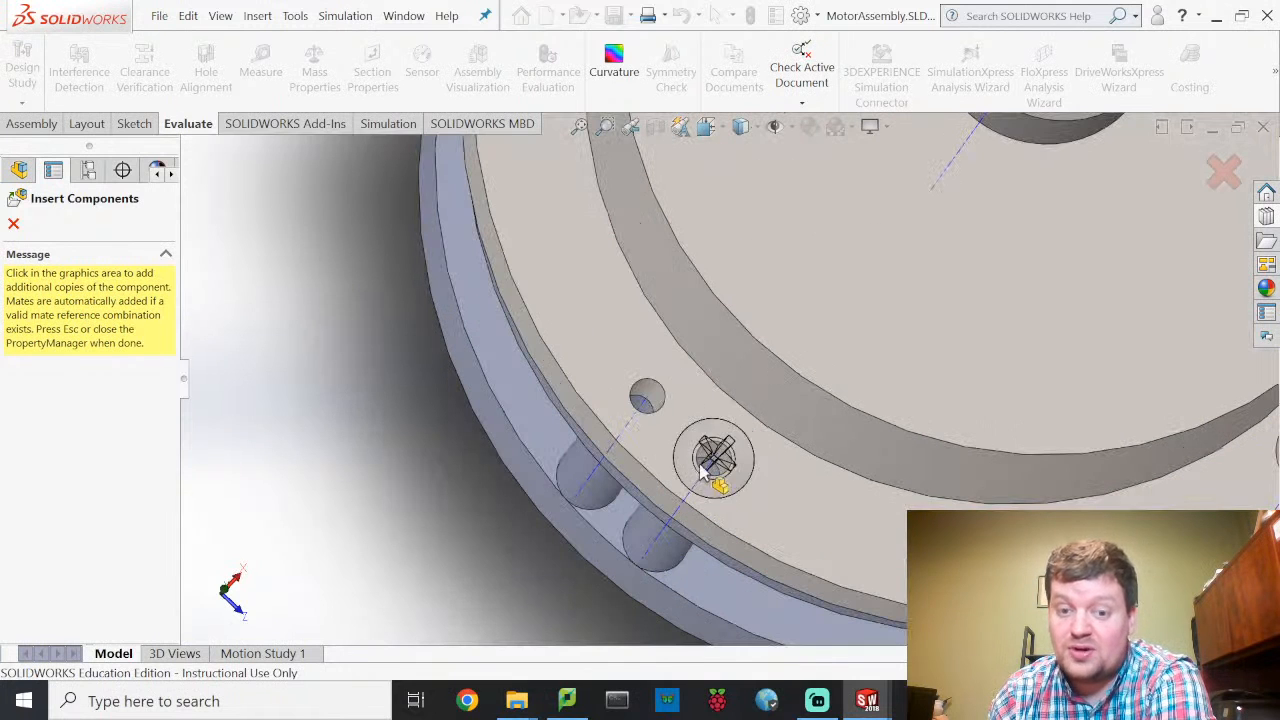
left_click(693, 475)
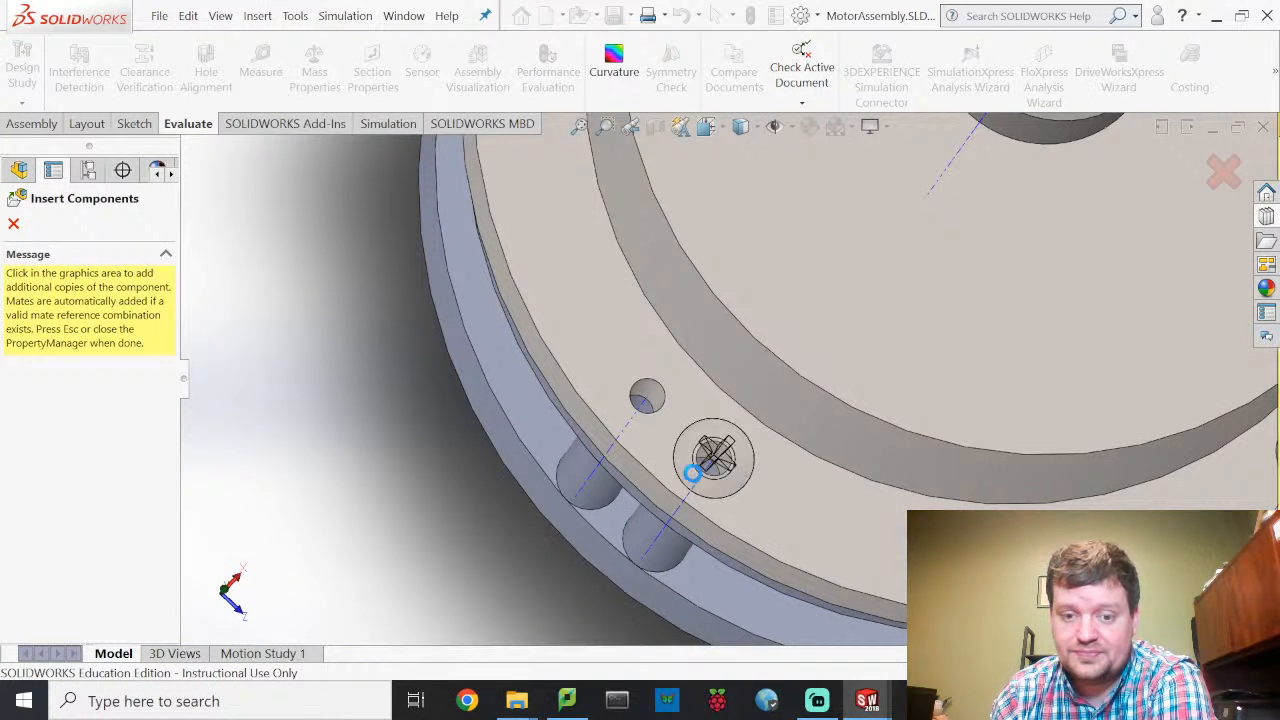
left_click(648, 420)
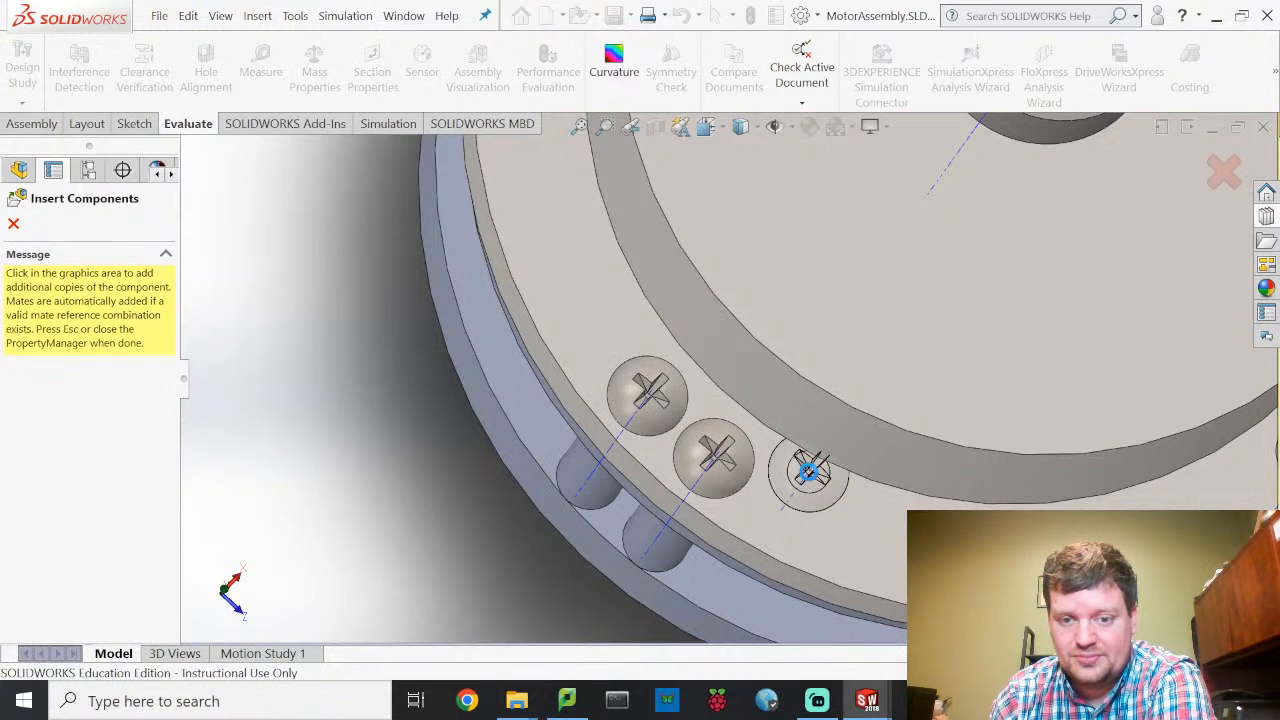
scroll(818, 500, "up", 5)
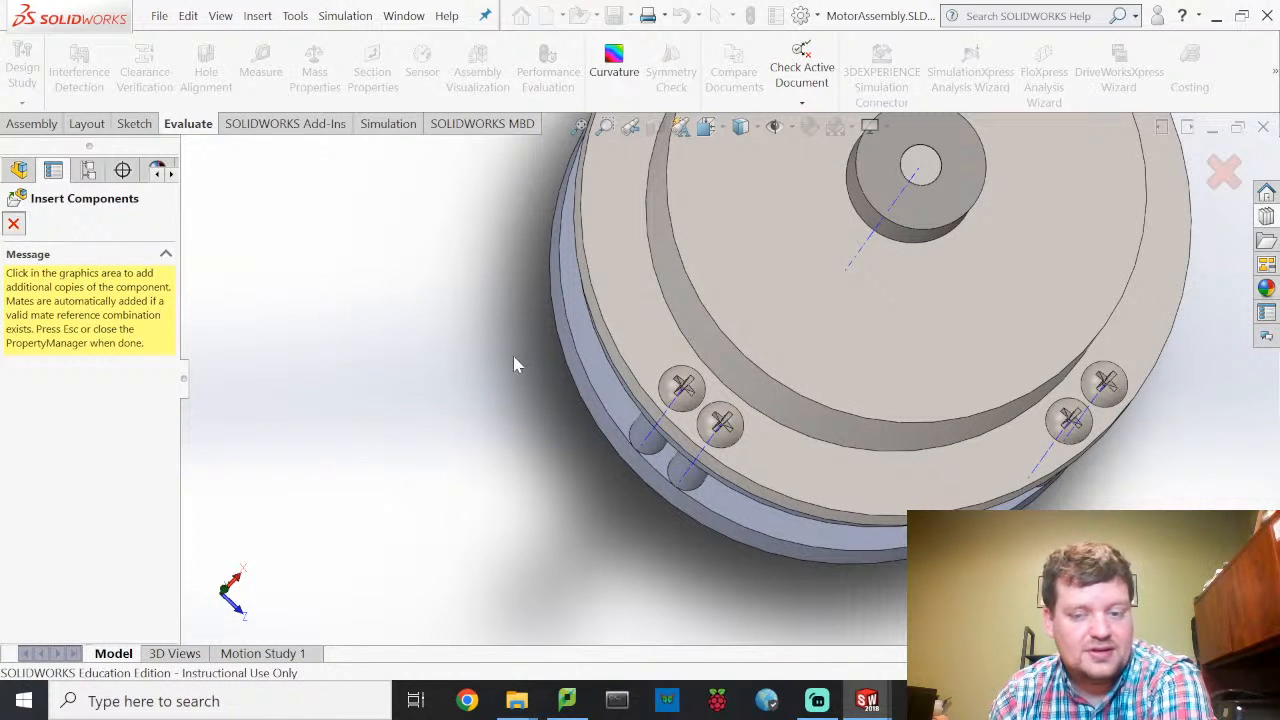
scroll(886, 430, "up", 5)
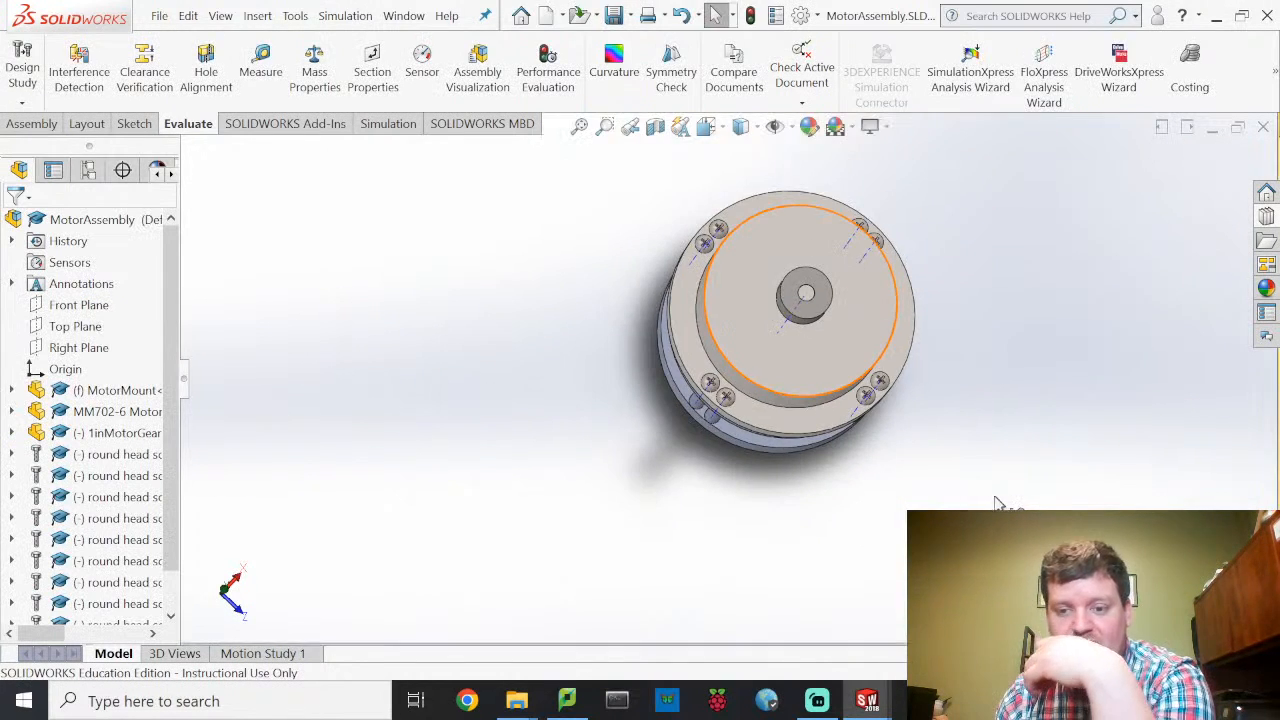
Step: Delete the stray round head screw lying beside the motor and save MotorAssembly
left_click(1020, 516)
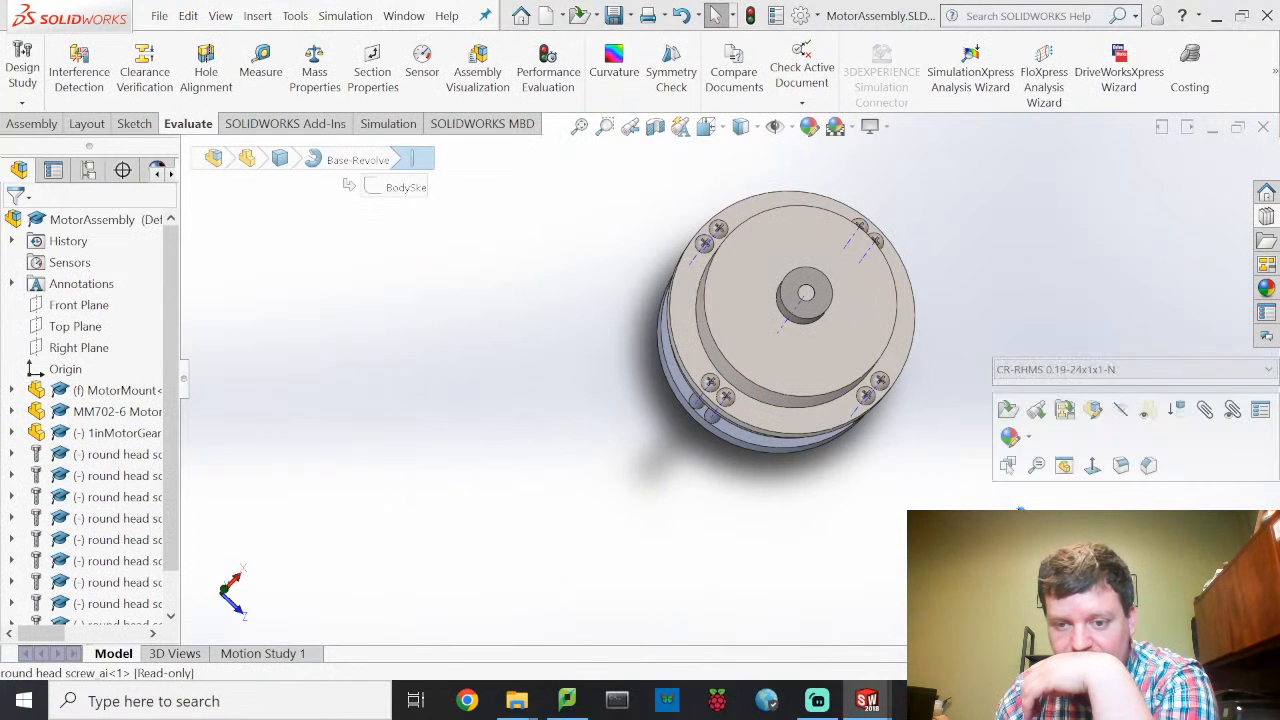
key("Delete")
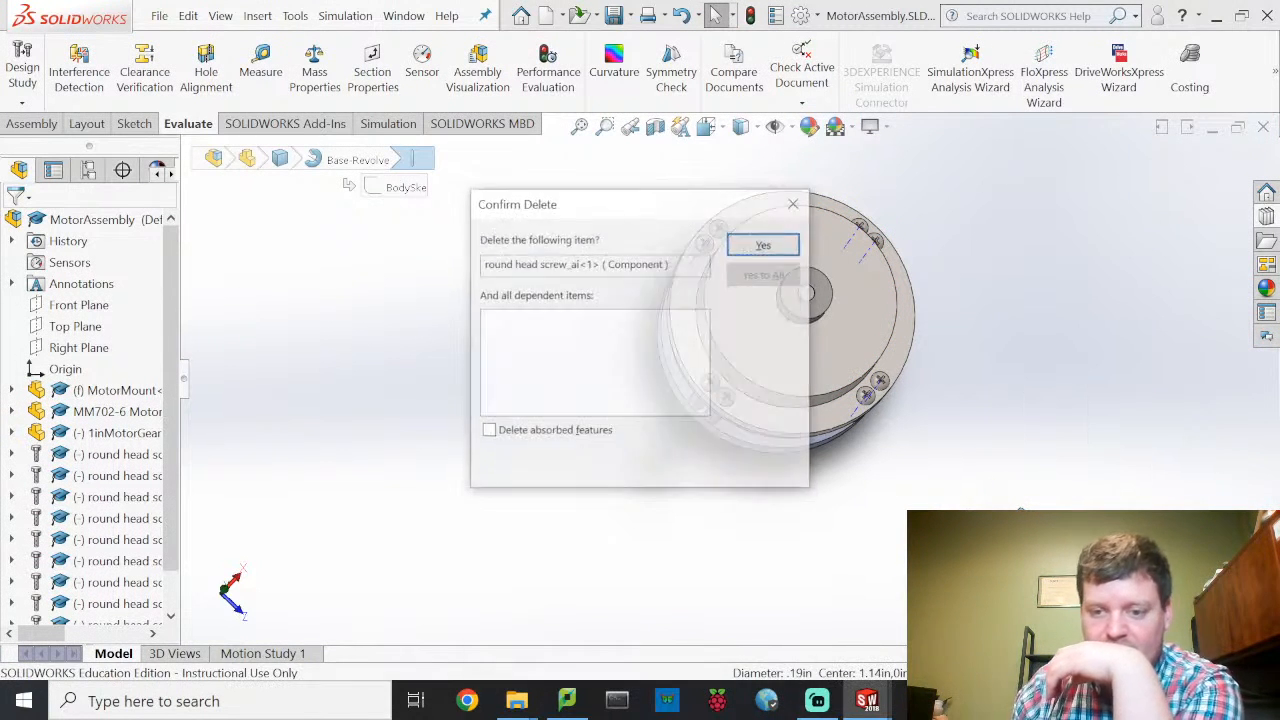
left_click(764, 245)
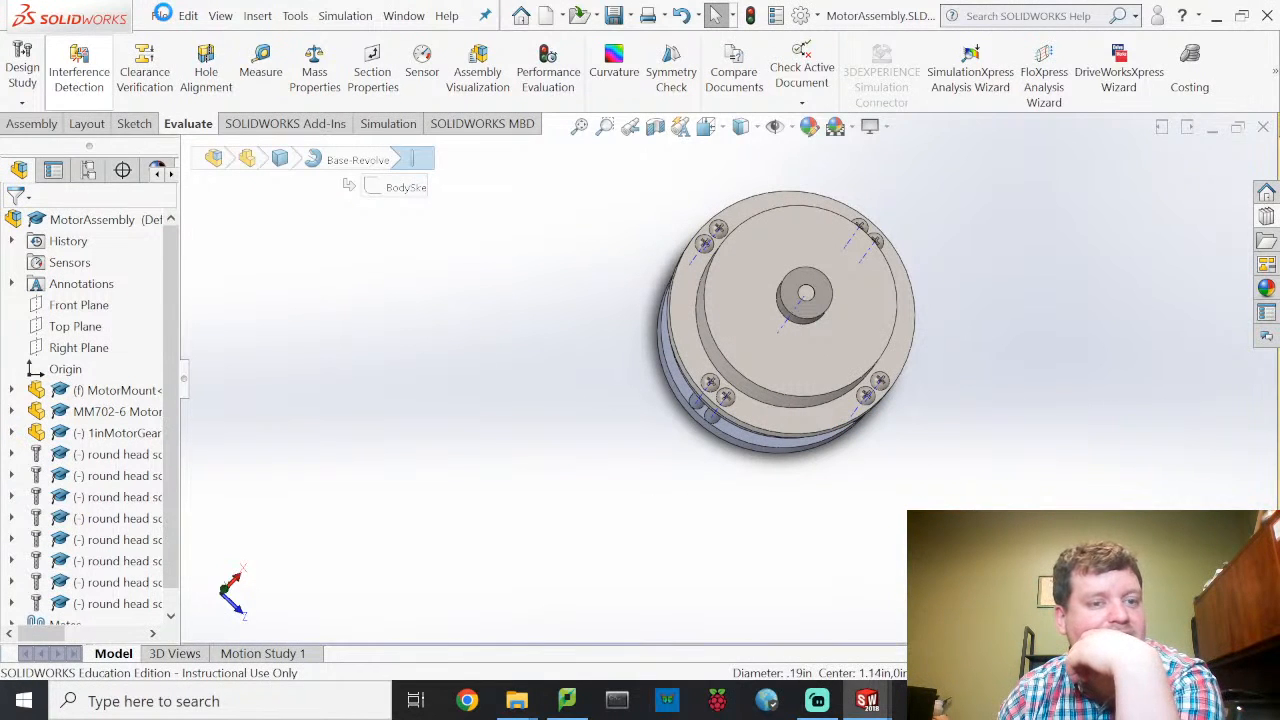
left_click(160, 15)
left_click(195, 250)
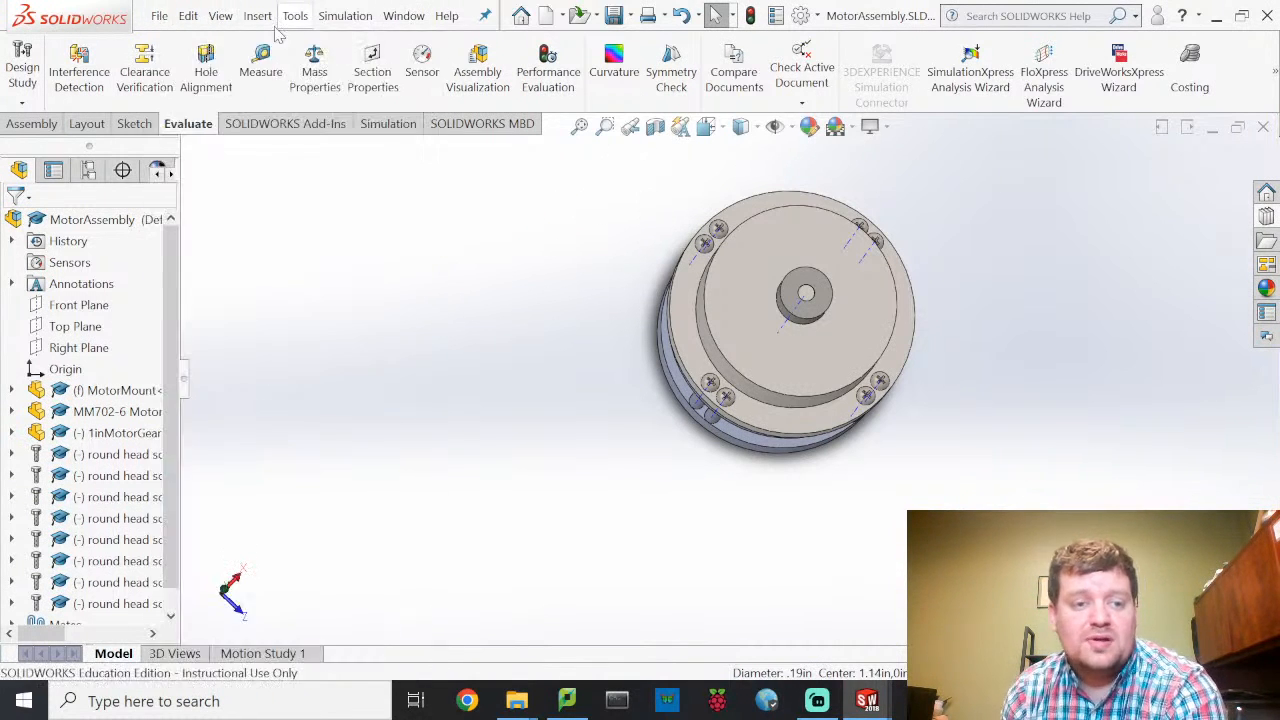
Step: Open FullAssem.SLDASM from the VC1-4-1-2022 folder and rebuild it
left_click(163, 18)
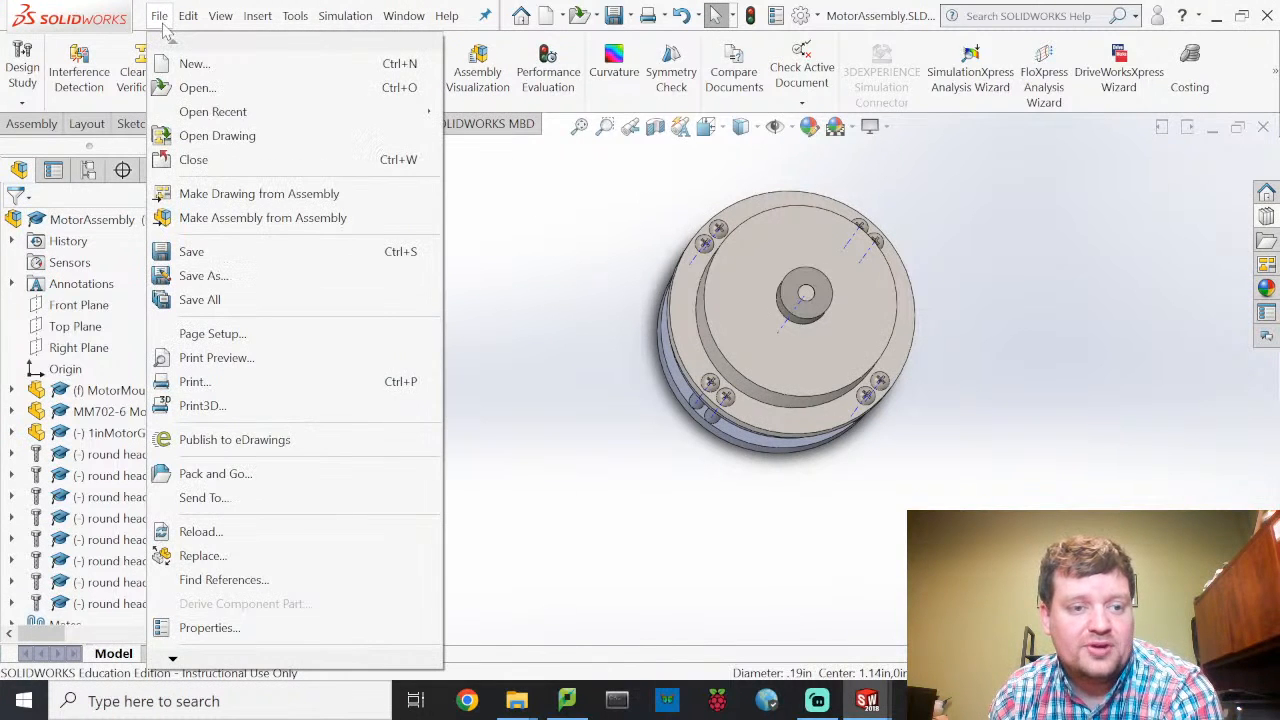
left_click(194, 92)
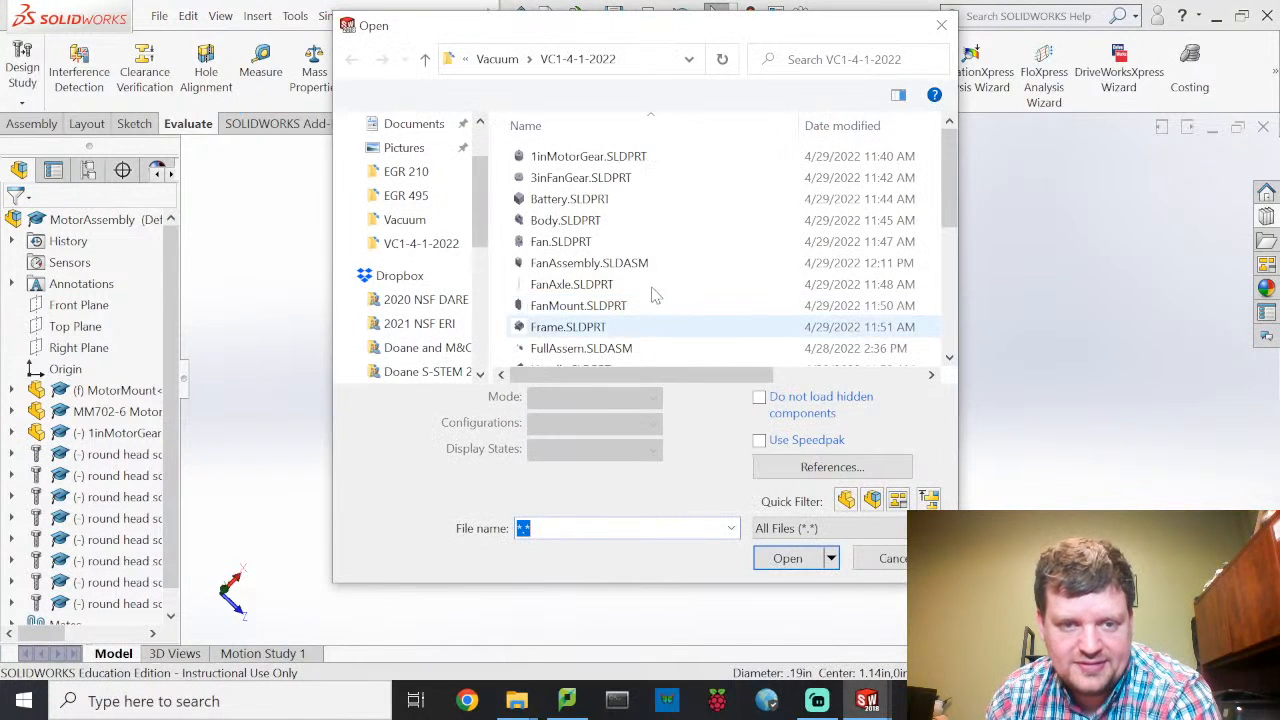
left_click(590, 349)
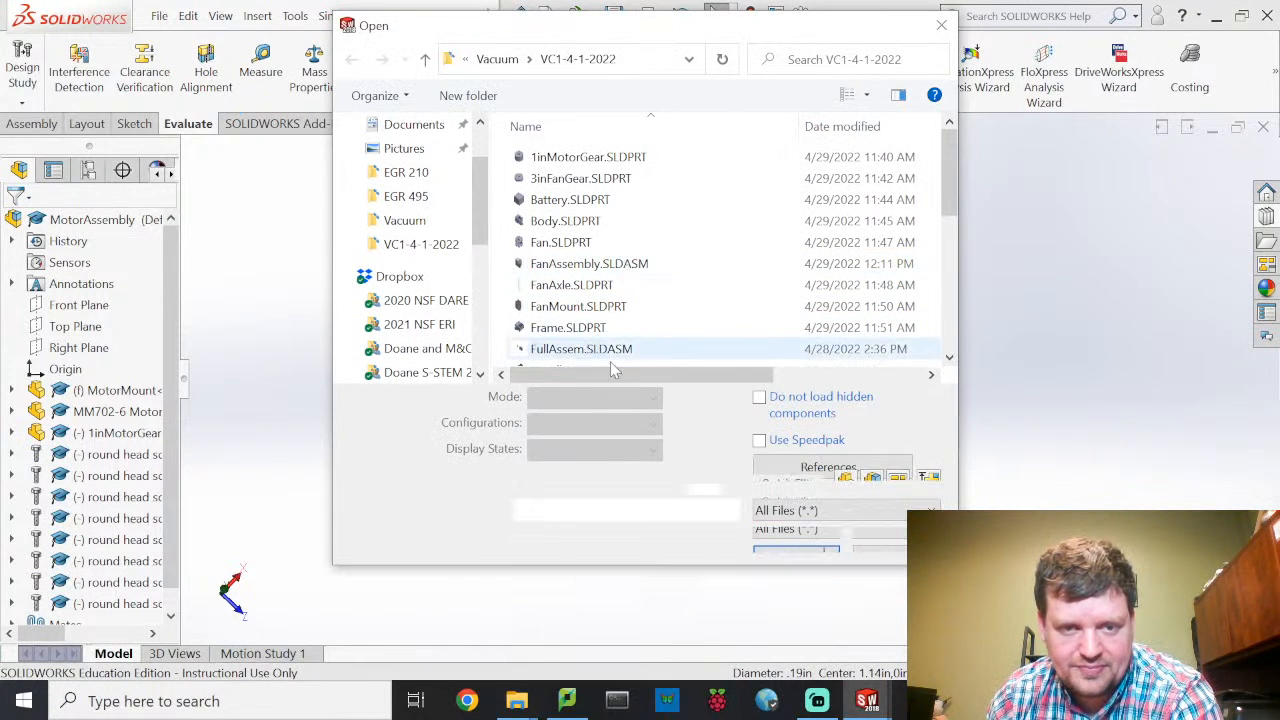
left_click(792, 557)
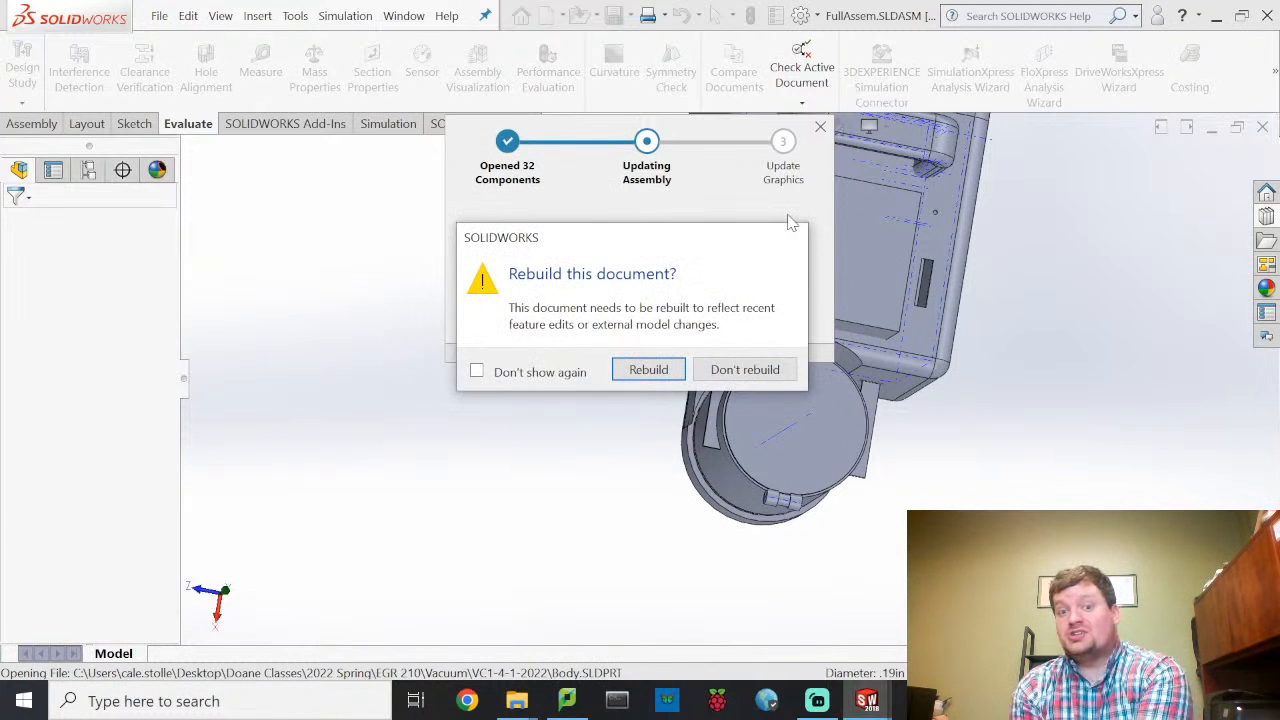
left_click(676, 372)
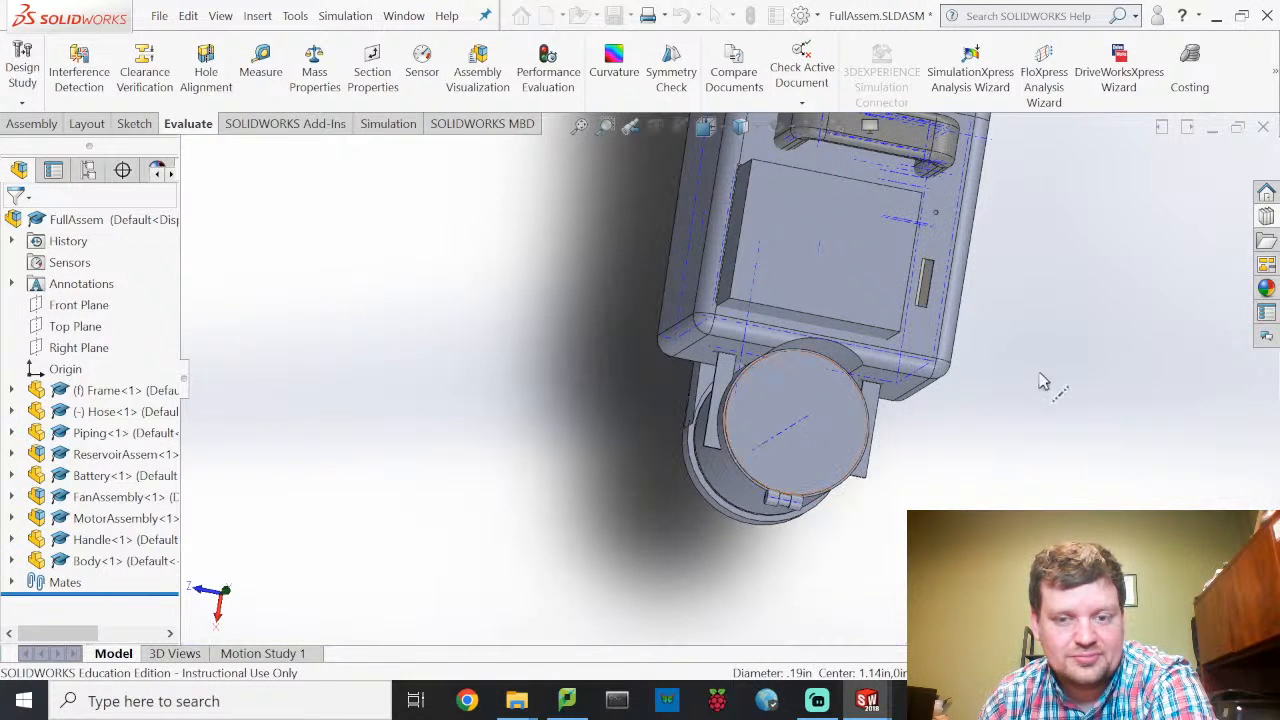
Step: Examine the full vacuum assembly in the Right view and from angled views showing the body, reservoir, handle and hose
middle_click_drag(991, 449, 664, 525)
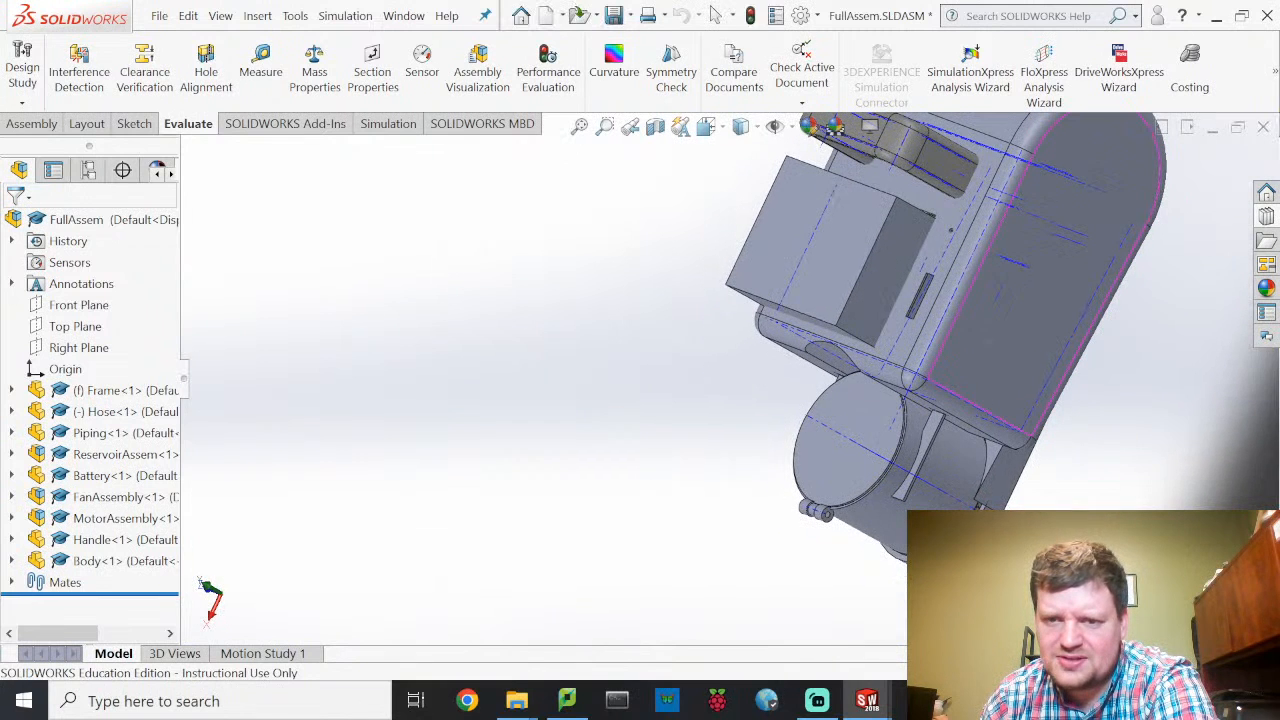
middle_click_drag(614, 401, 577, 478)
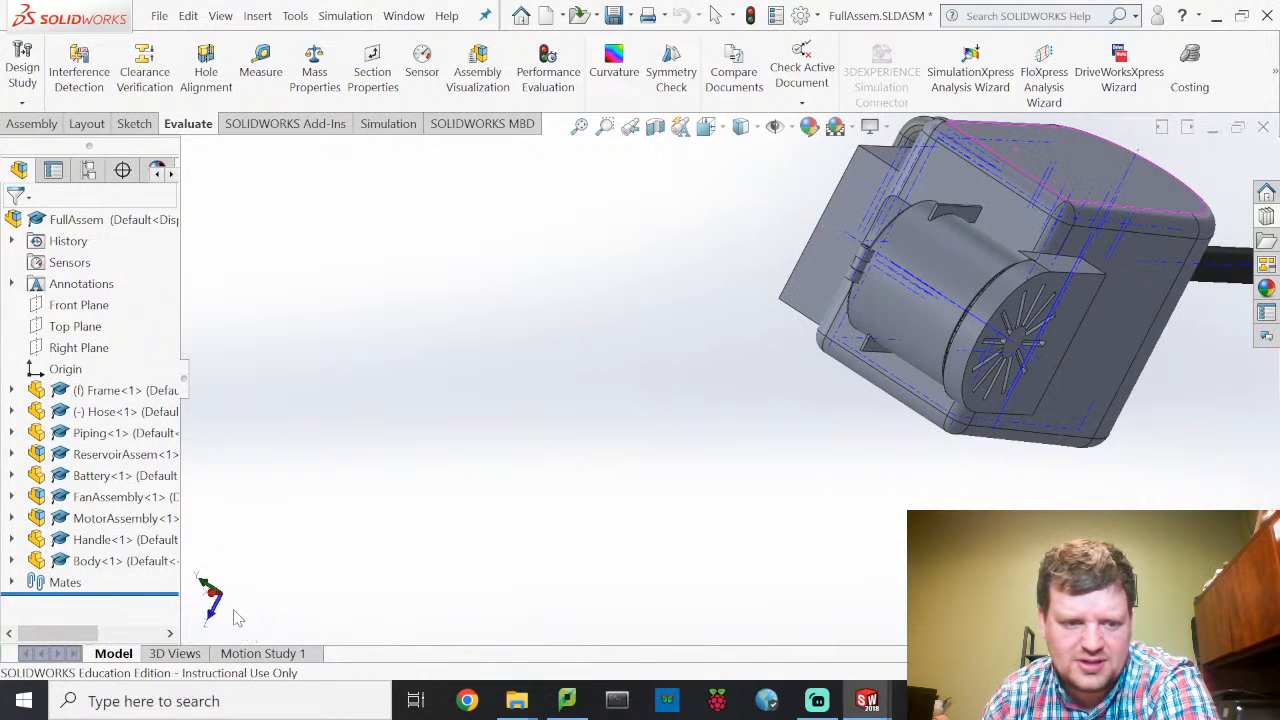
left_click(209, 592)
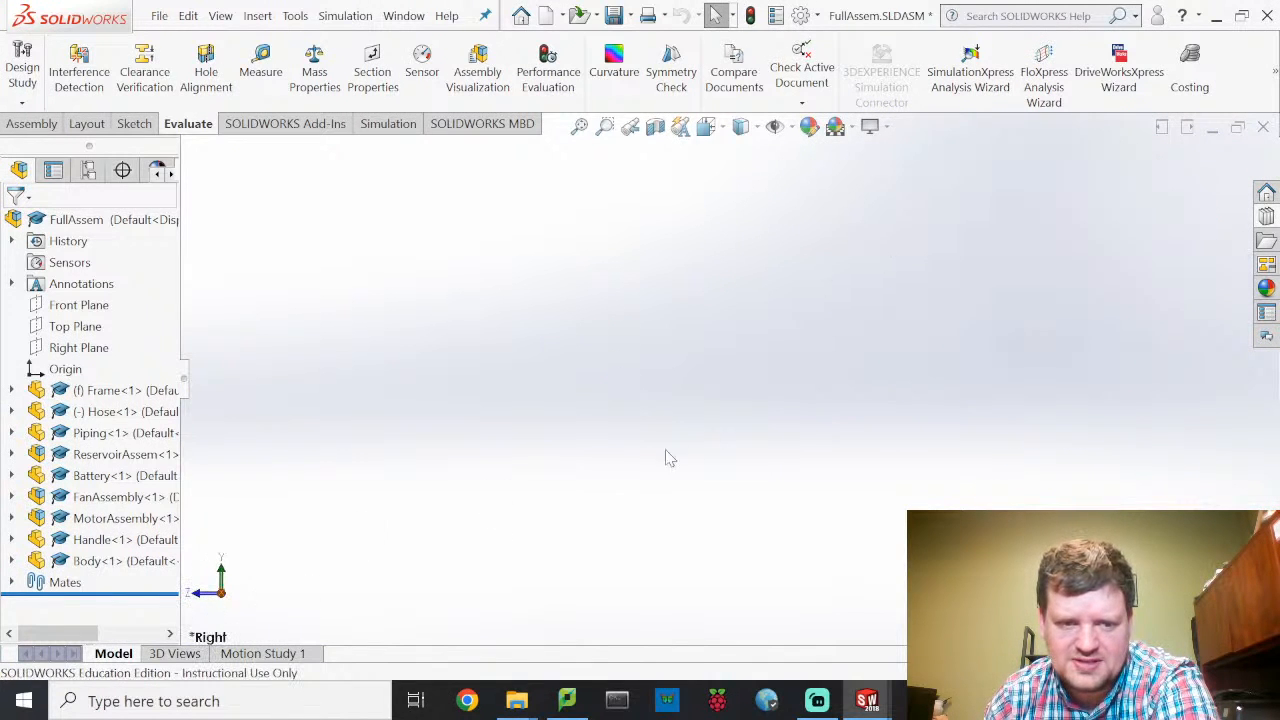
scroll(675, 333, "up", 2)
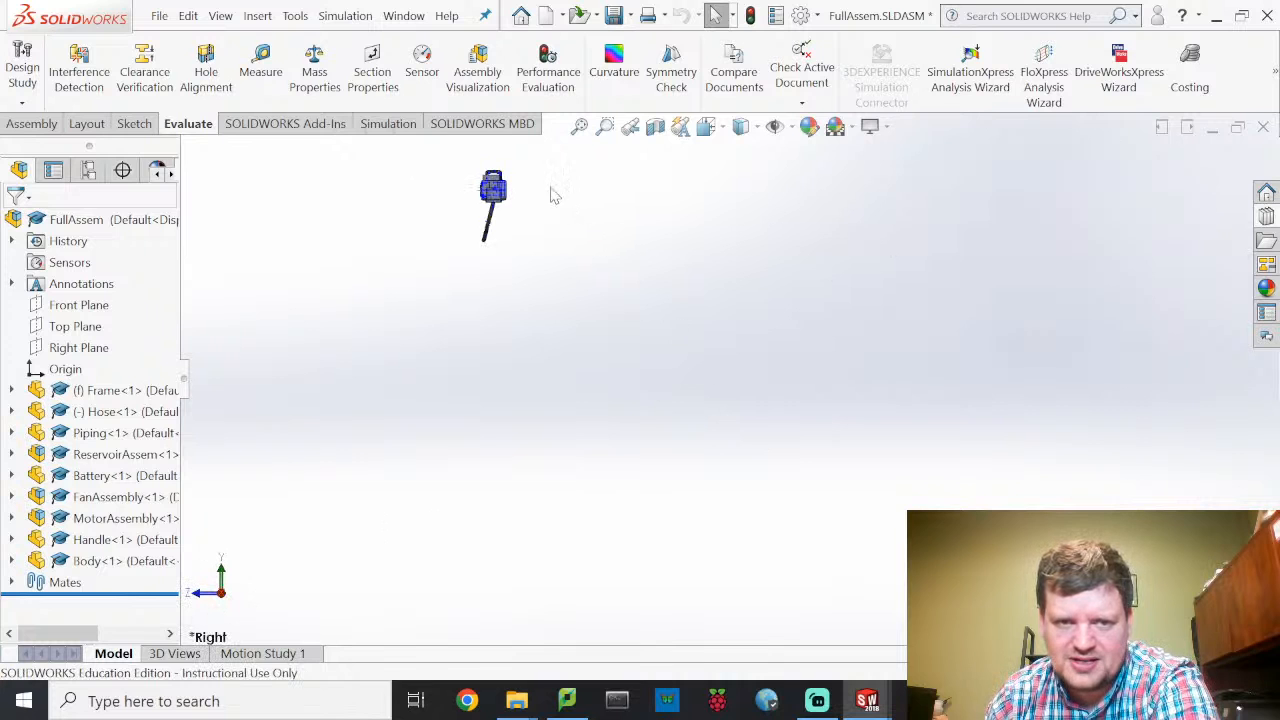
scroll(534, 197, "down", 5)
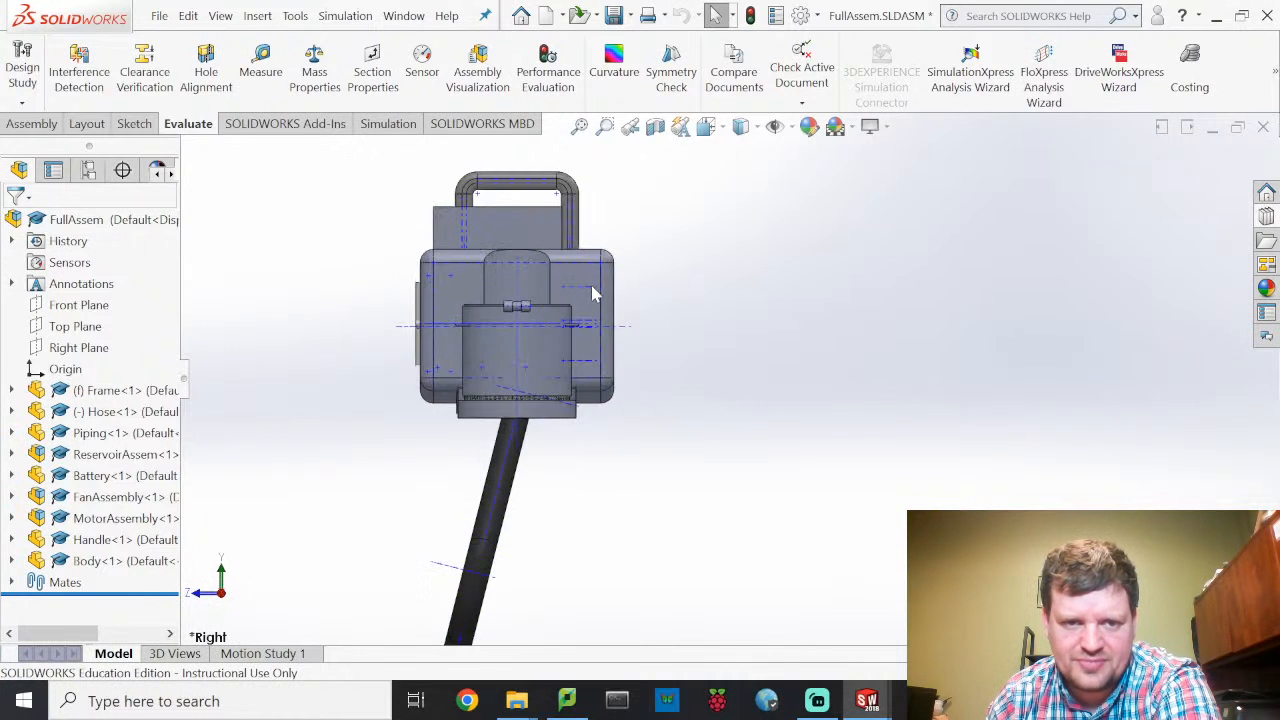
scroll(594, 293, "down", 2)
middle_click_drag(677, 317, 633, 342)
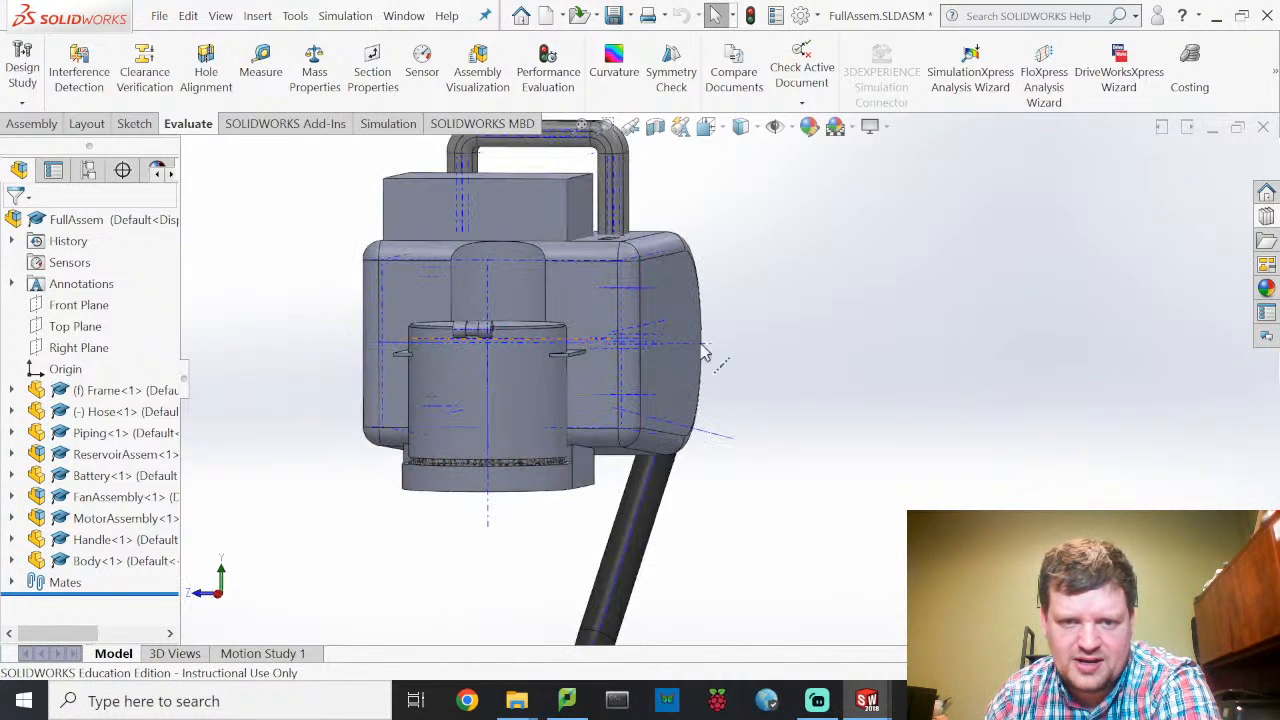
middle_click_drag(785, 385, 735, 456)
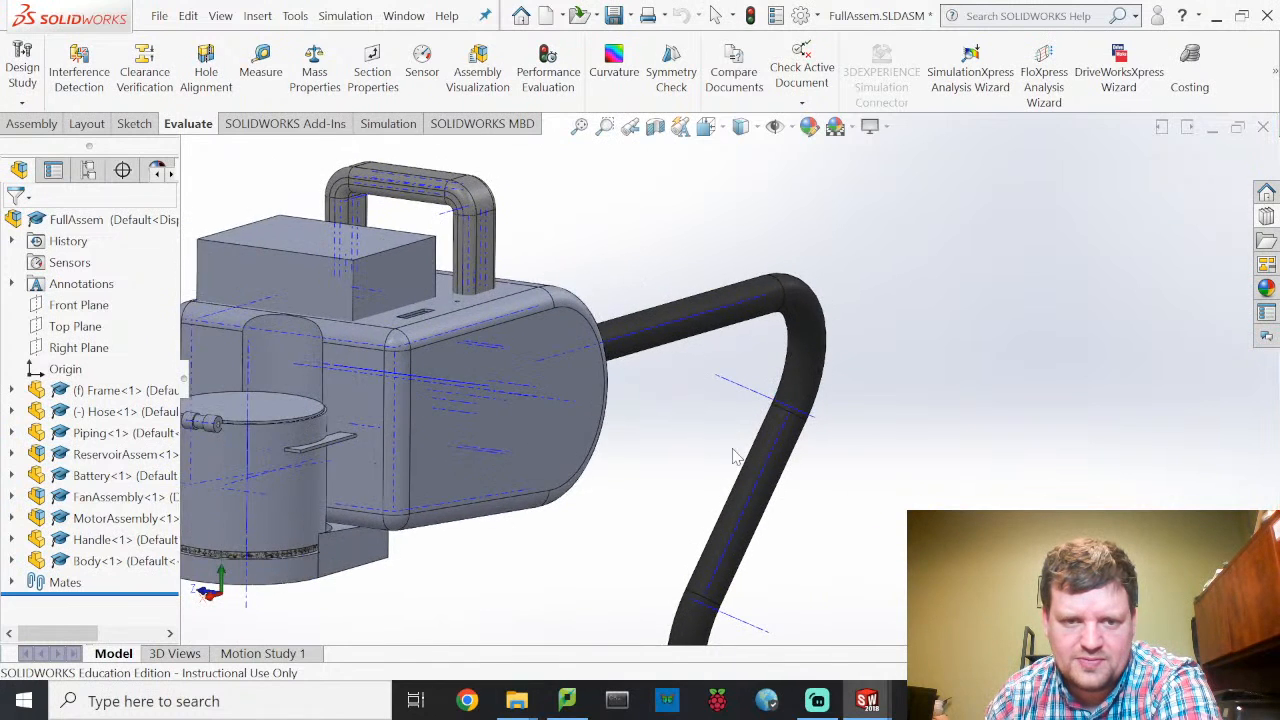
scroll(700, 448, "up", 2)
scroll(606, 405, "down", 2)
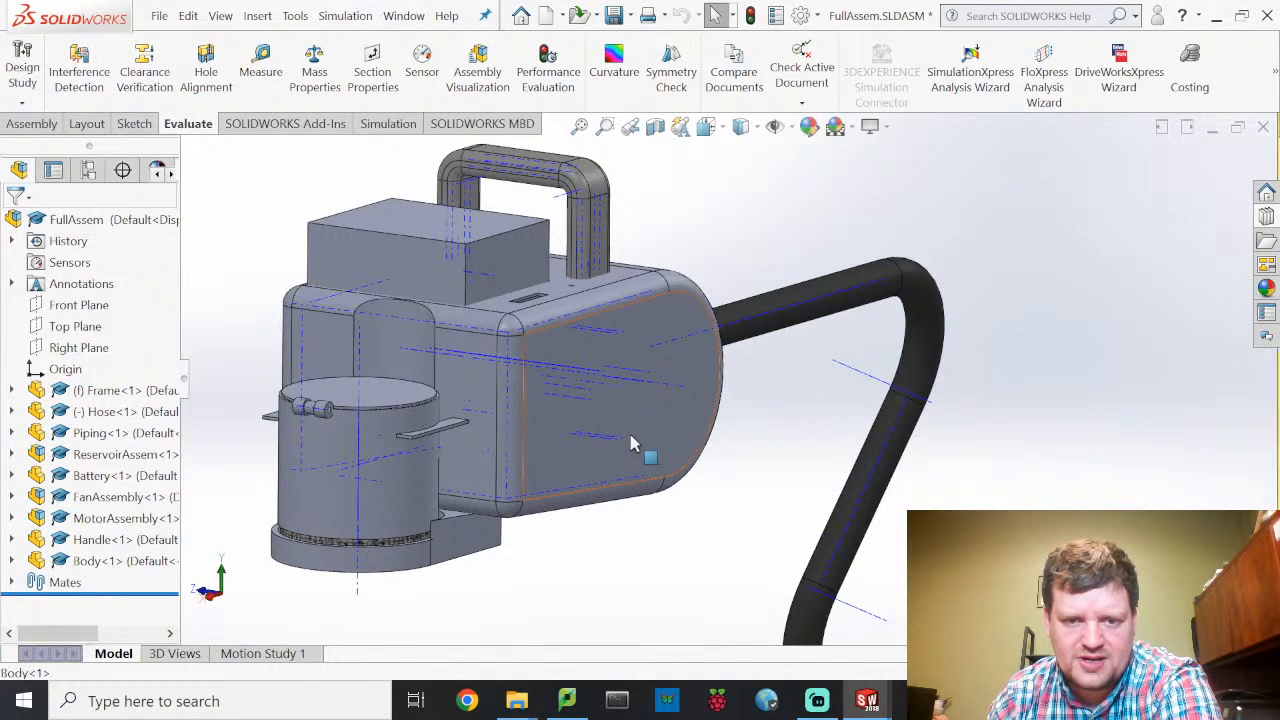
Step: Hide the Body component to expose the frame's screw holes
left_click(640, 438)
right_click(645, 436)
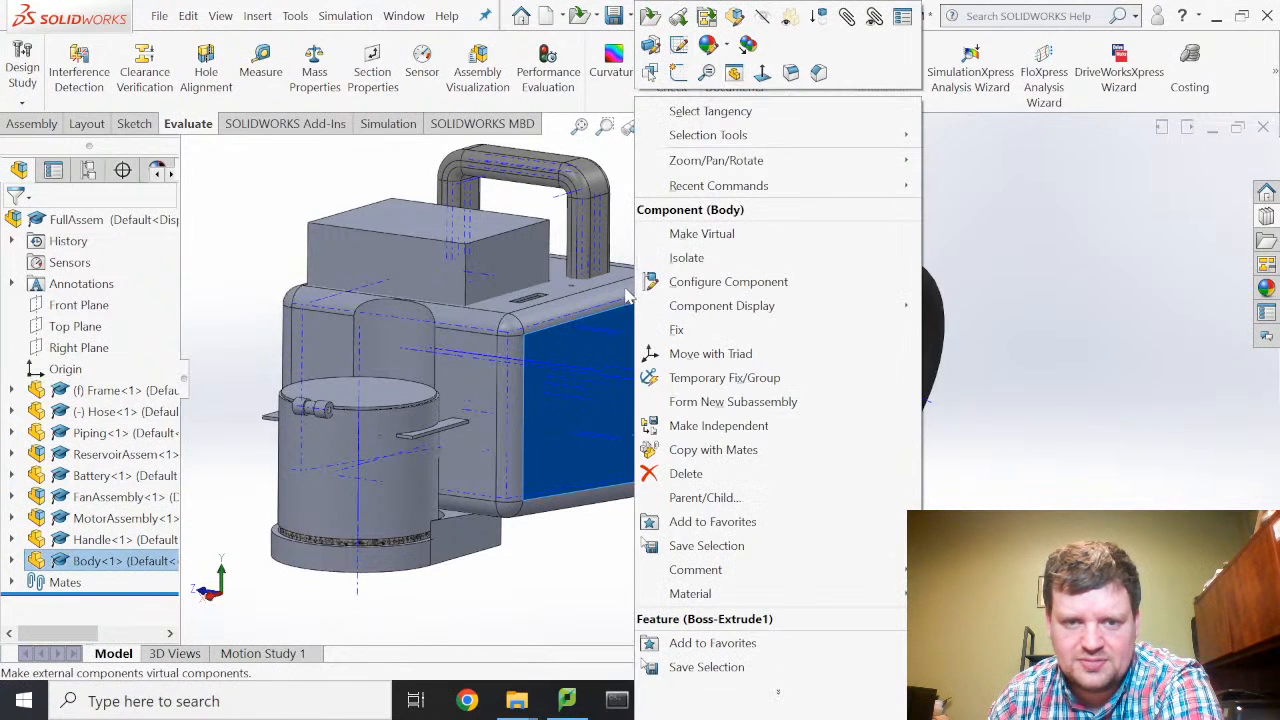
right_click(36, 561)
right_click(36, 561)
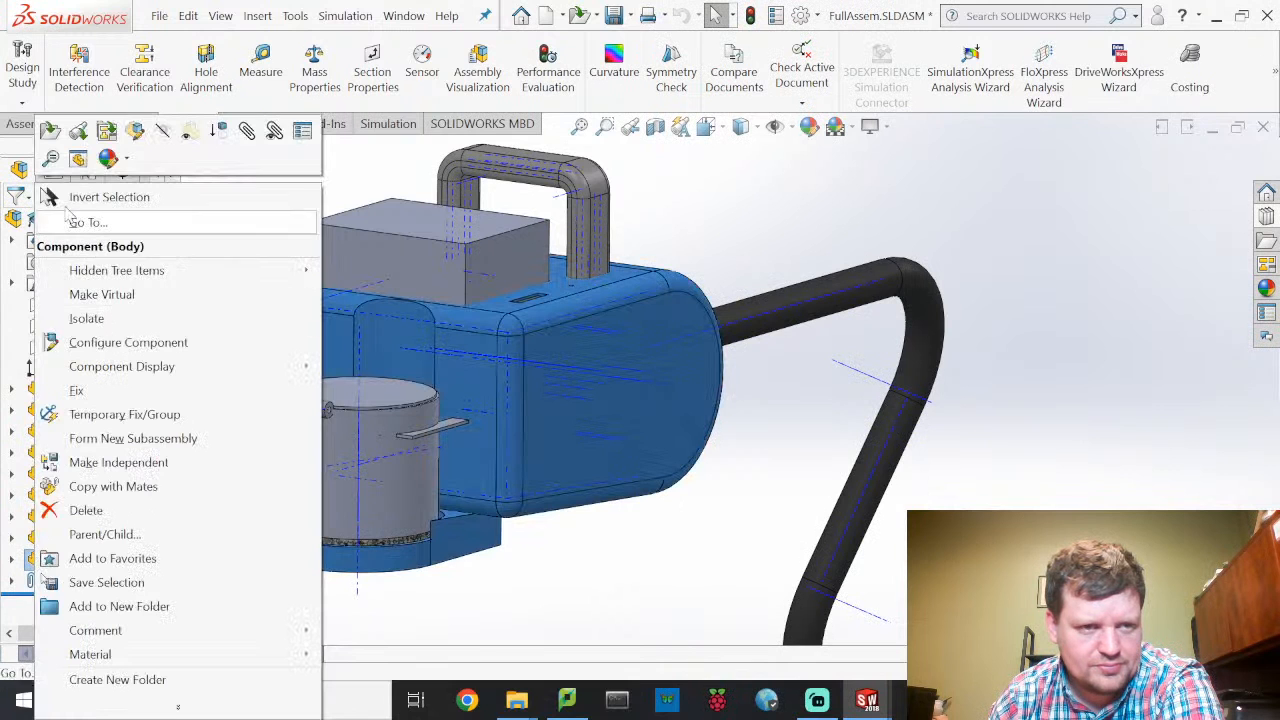
left_click(170, 130)
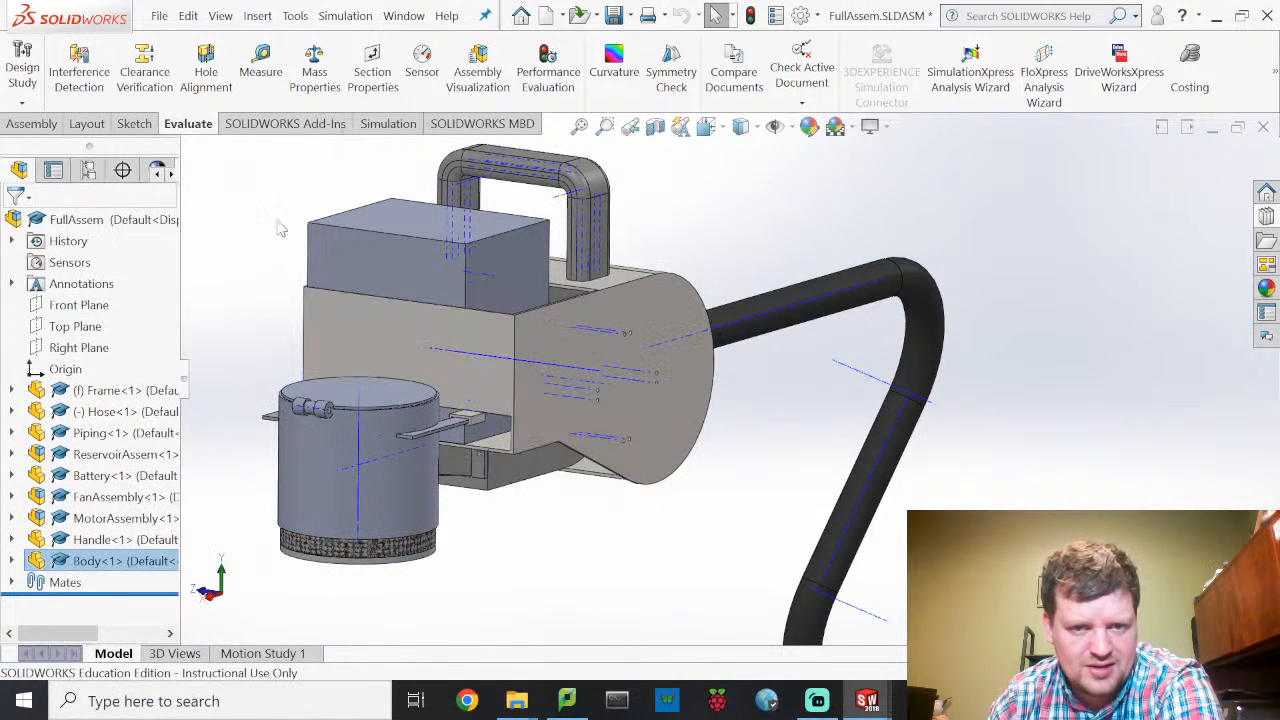
Step: Add a Toolbox round head machine screw to the frame with size #10-24, length 1 and cross drive
scroll(646, 378, "down", 10)
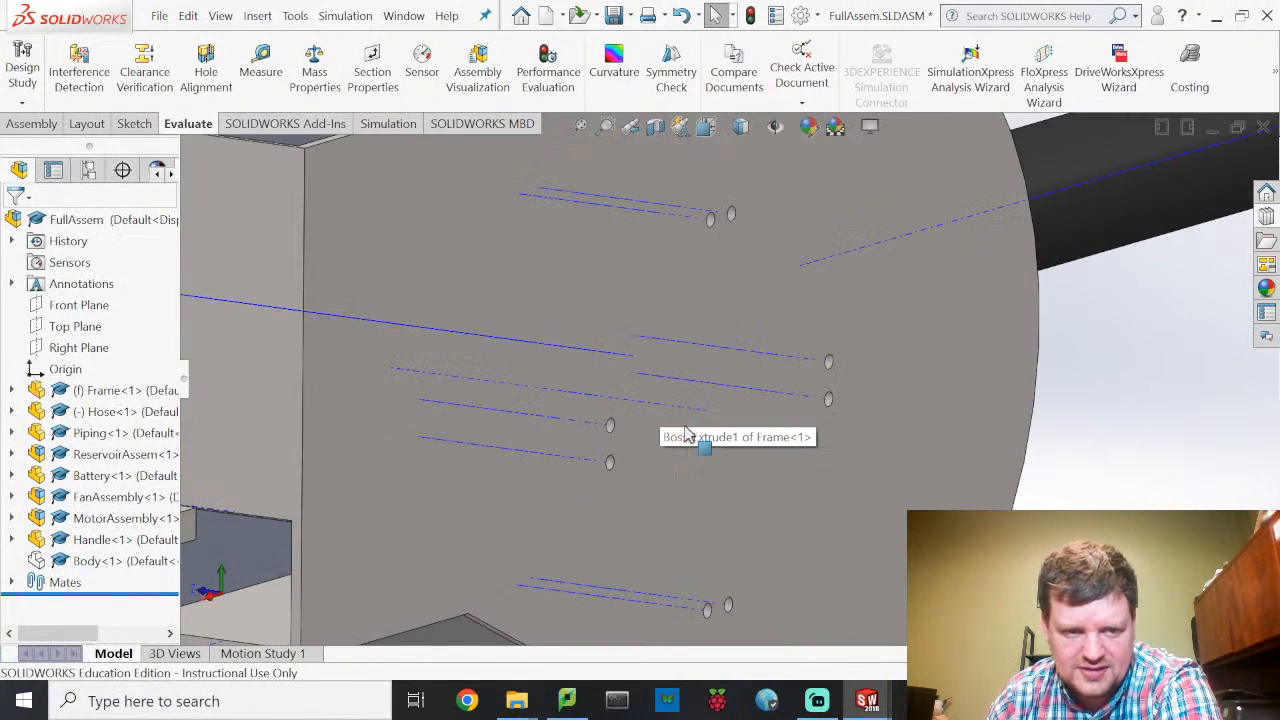
left_click(1270, 226)
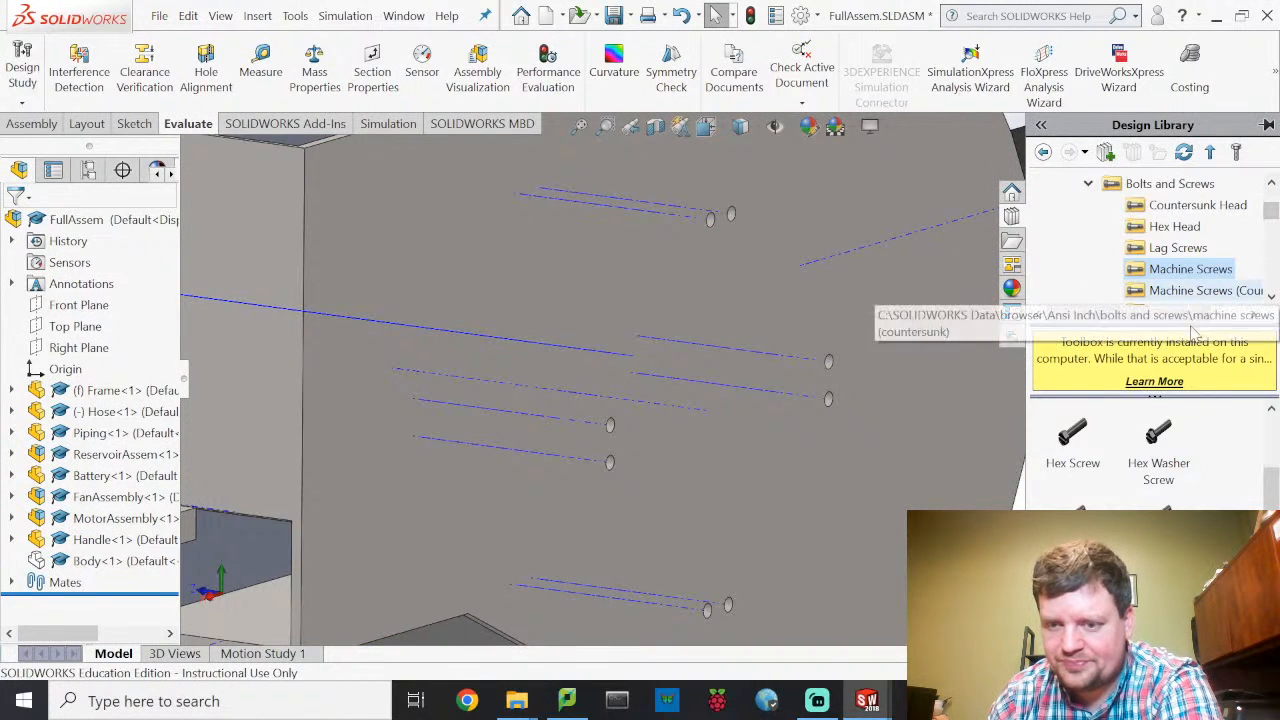
scroll(728, 377, "up", 3)
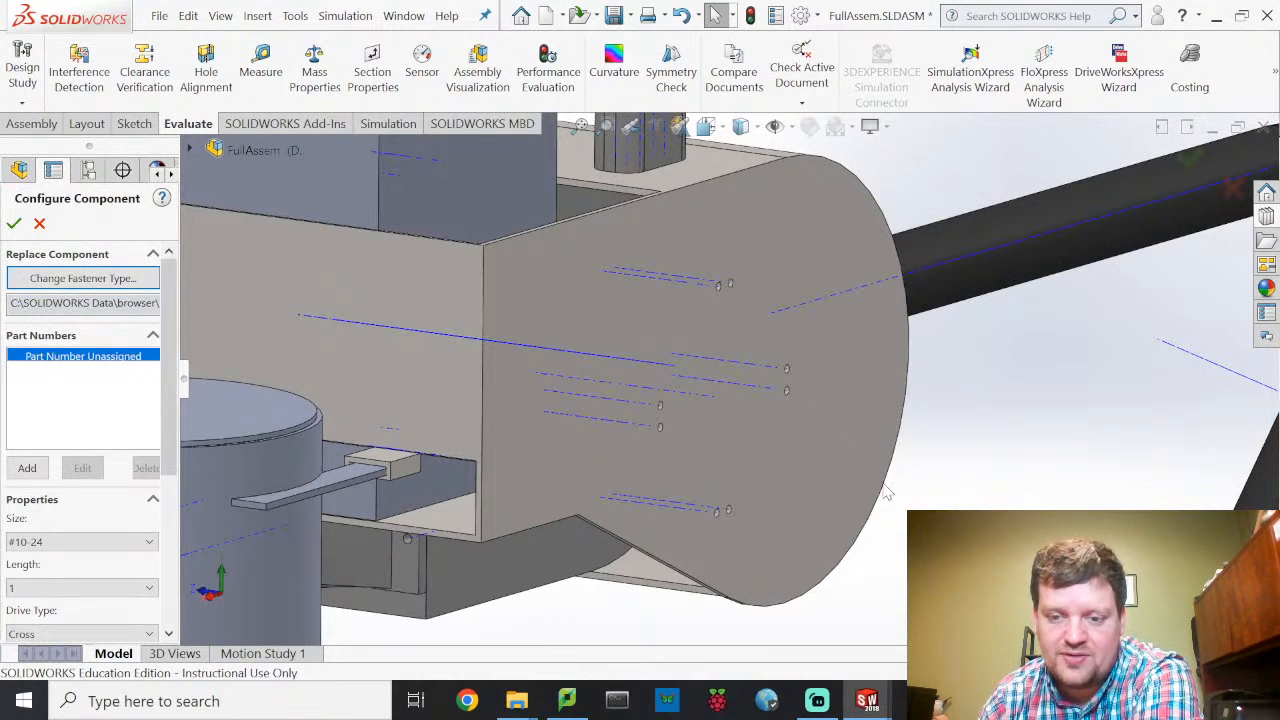
left_click(16, 223)
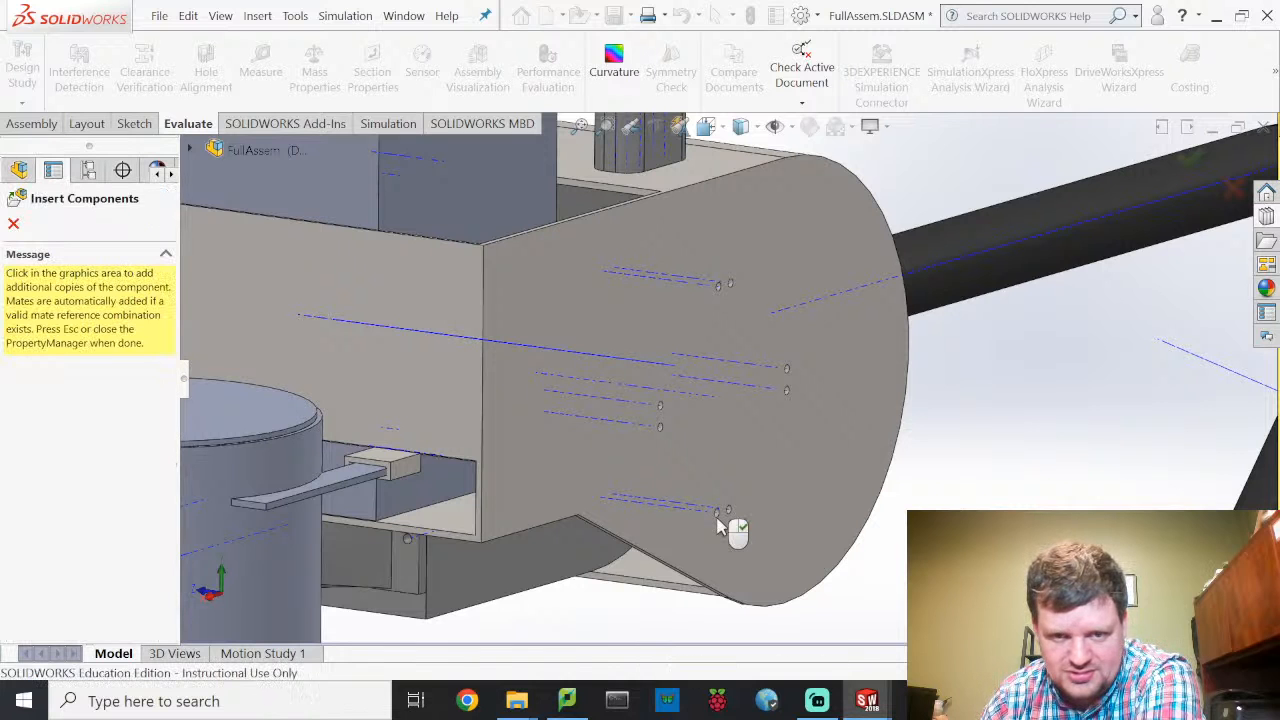
Step: Place round head screws in the lowest pair of holes on the frame's side face
scroll(718, 527, "down", 3)
scroll(718, 505, "down", 2)
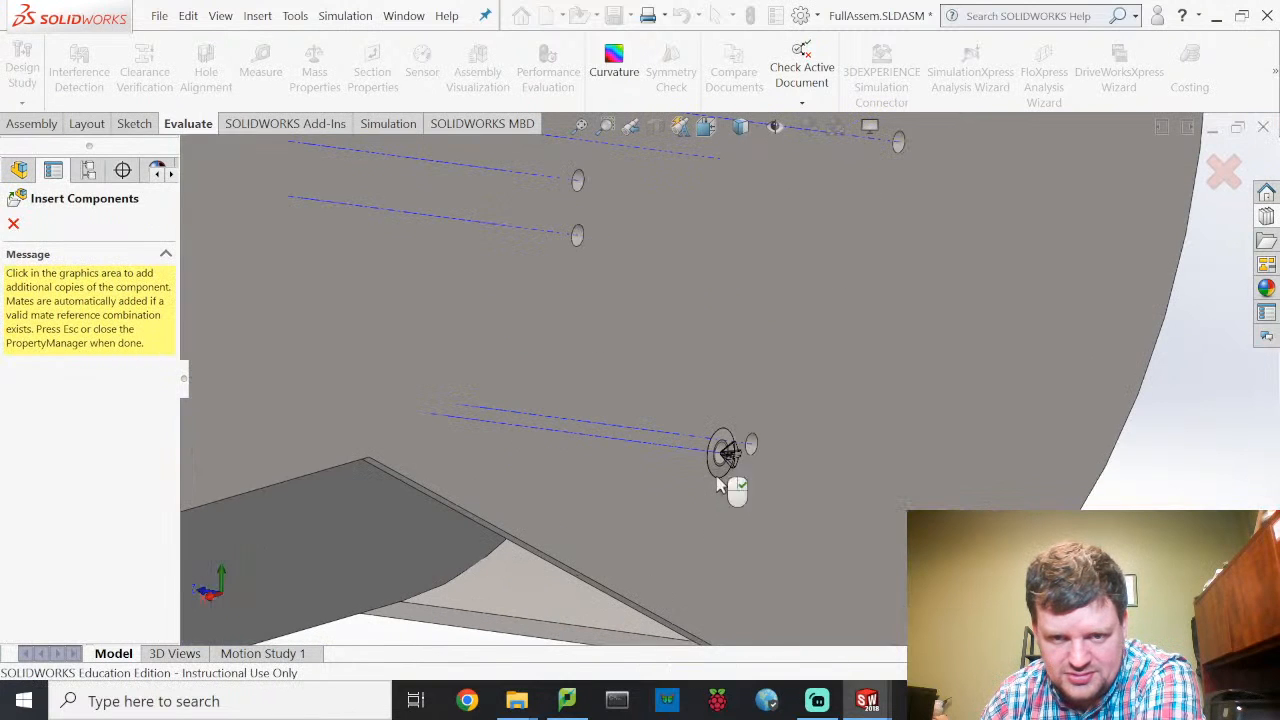
left_click(720, 476)
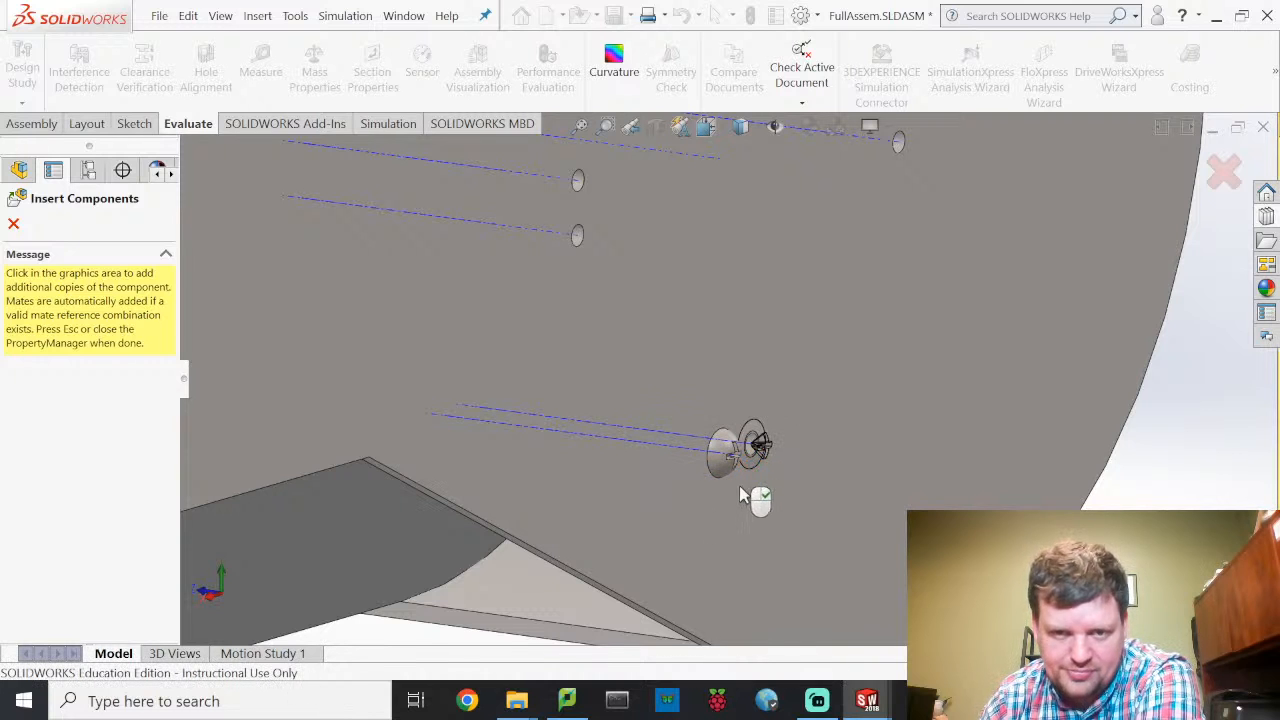
Step: Fill the two middle pairs of holes on the frame's side face with round head screws
scroll(849, 238, "up", 2)
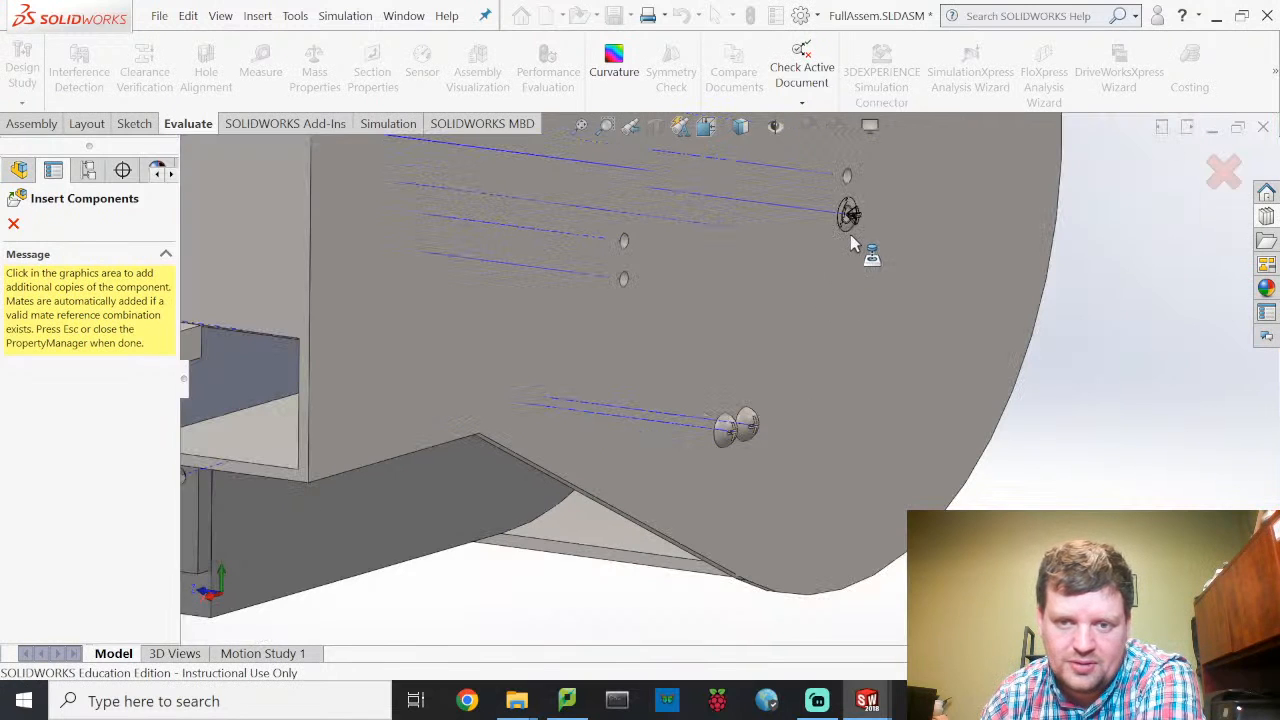
left_click(848, 220)
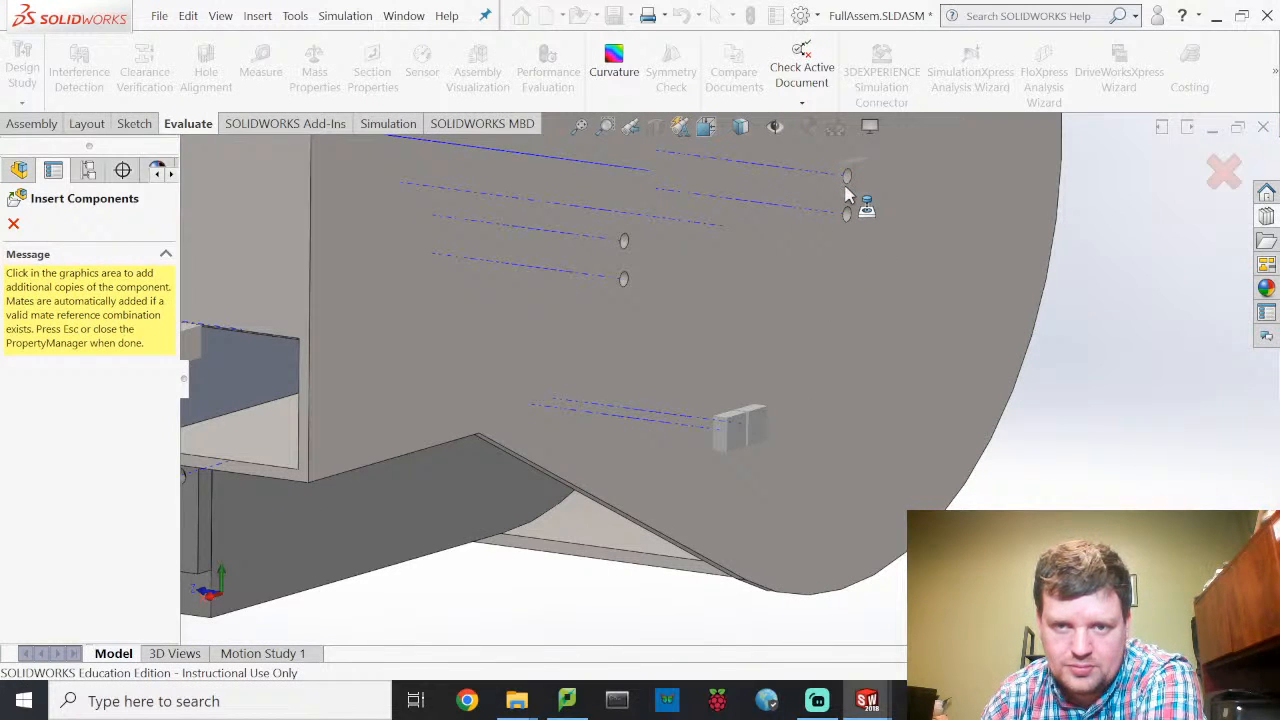
scroll(848, 195, "down", 4)
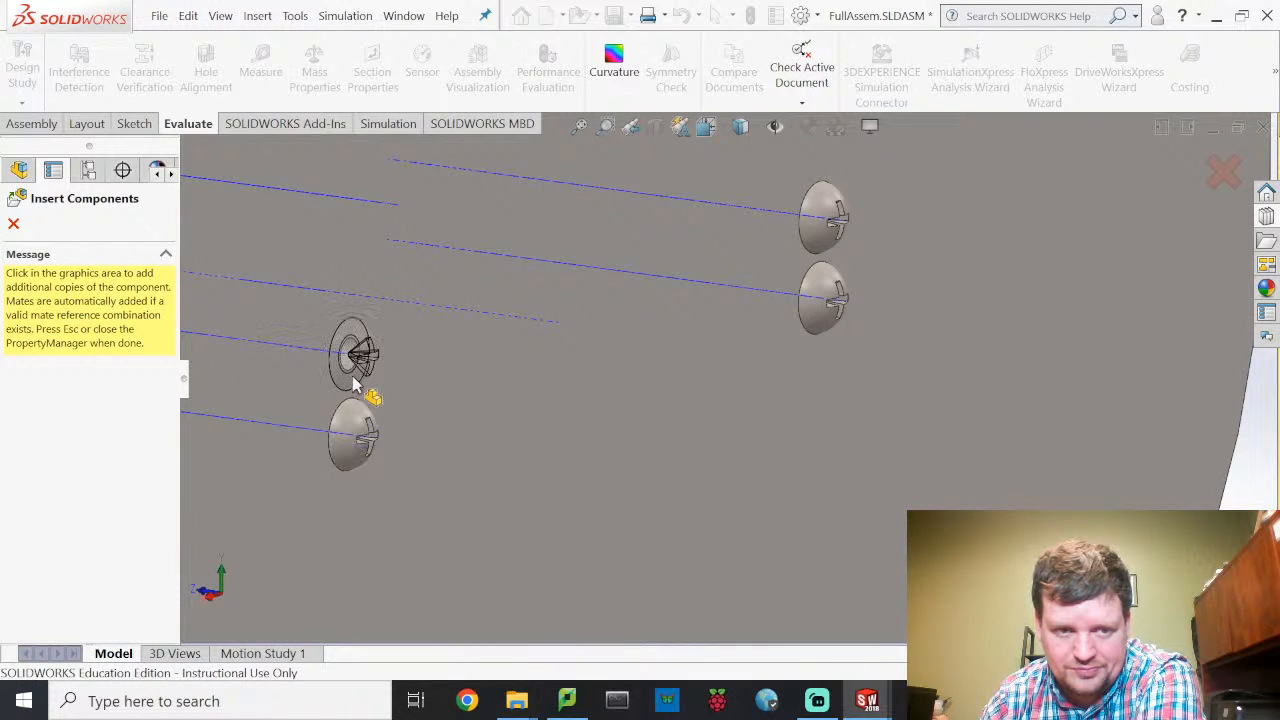
left_click(358, 377)
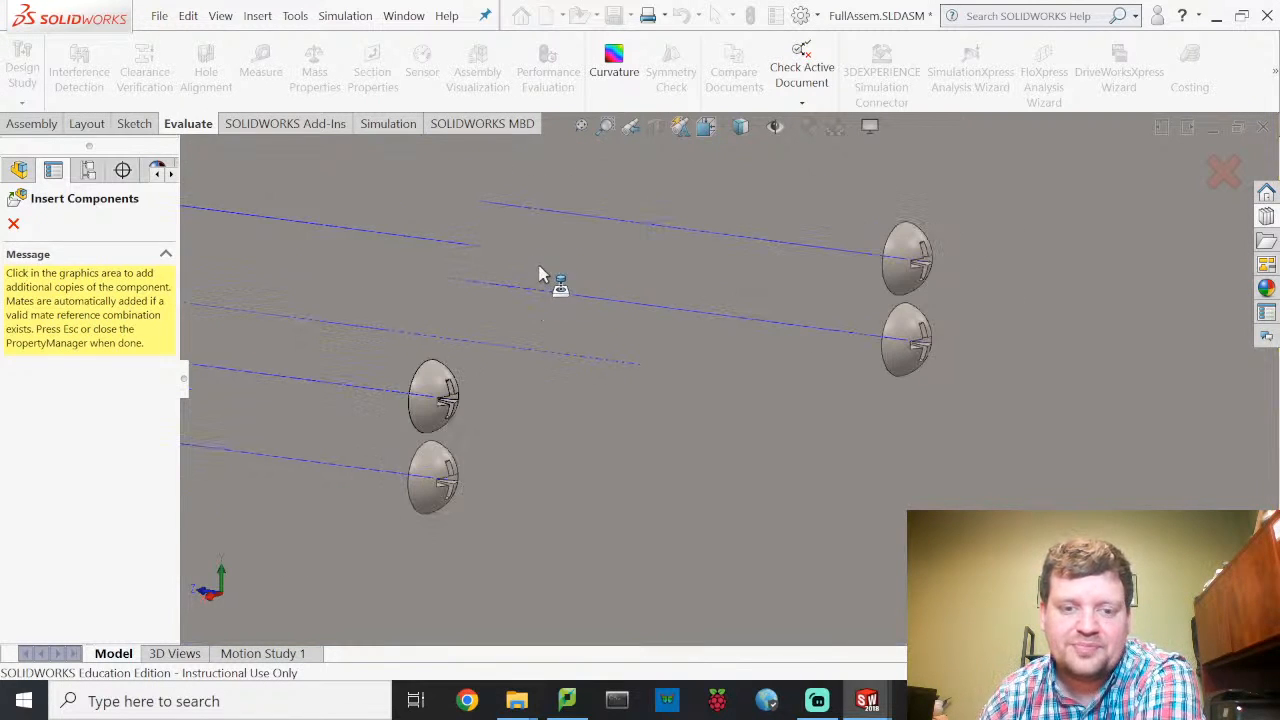
Step: Place round head screws in the uppermost pair of frame holes and finish inserting components
scroll(540, 276, "up", 2)
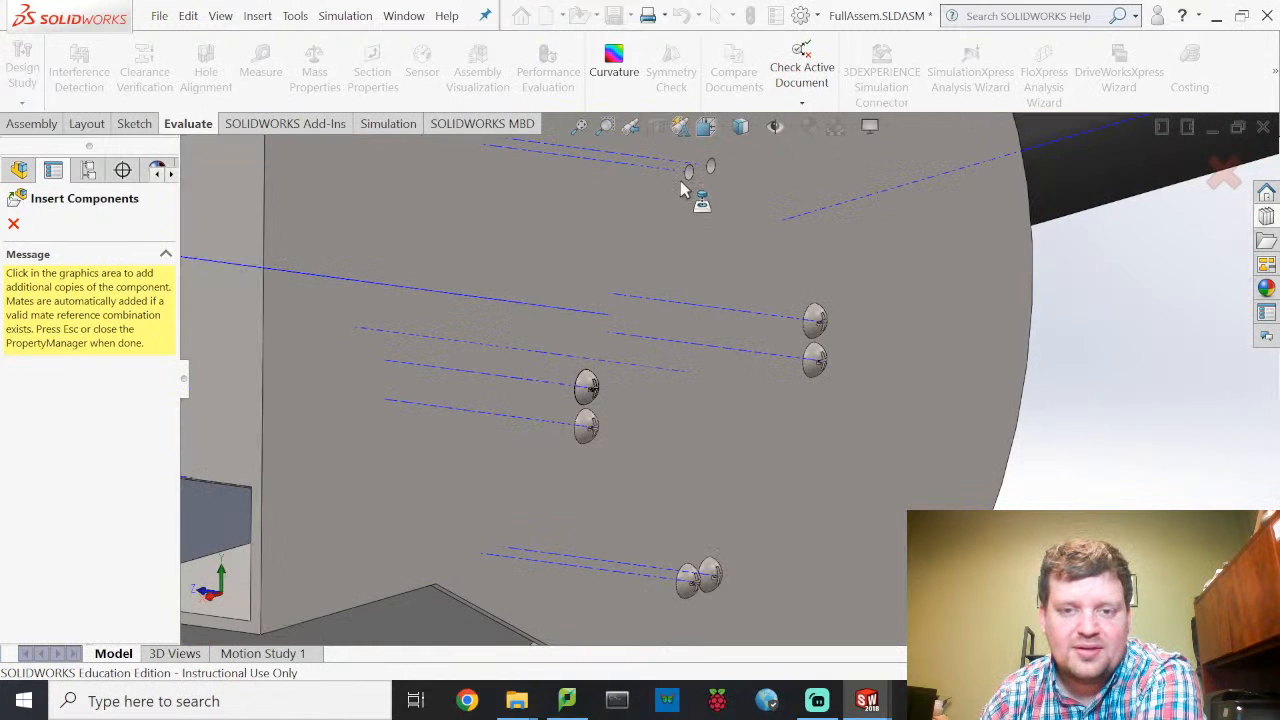
scroll(697, 196, "down", 3)
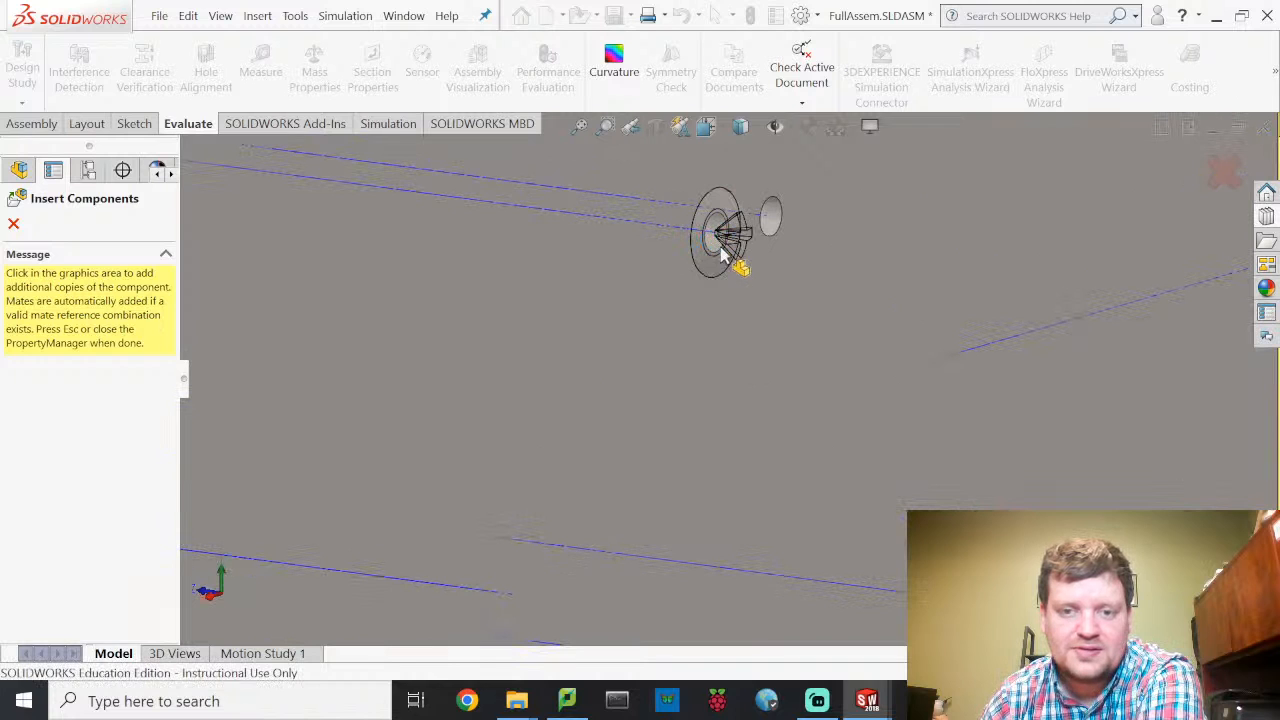
left_click(770, 250)
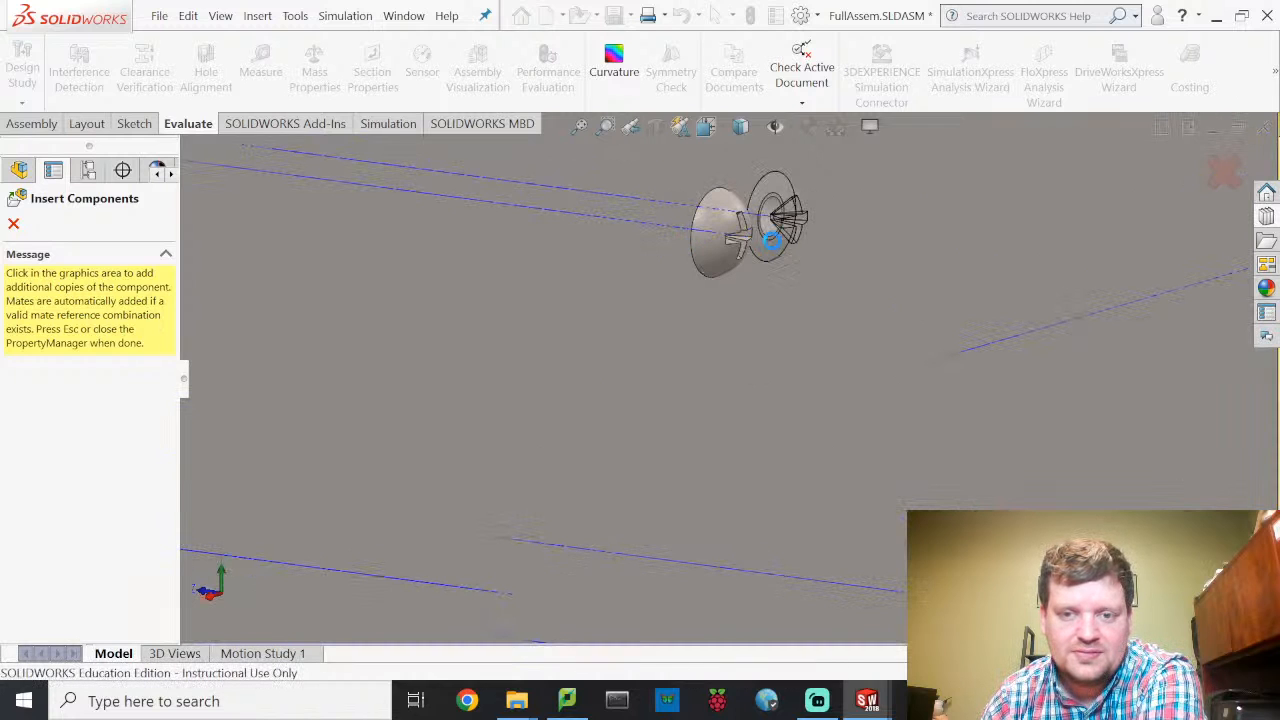
left_click(632, 357)
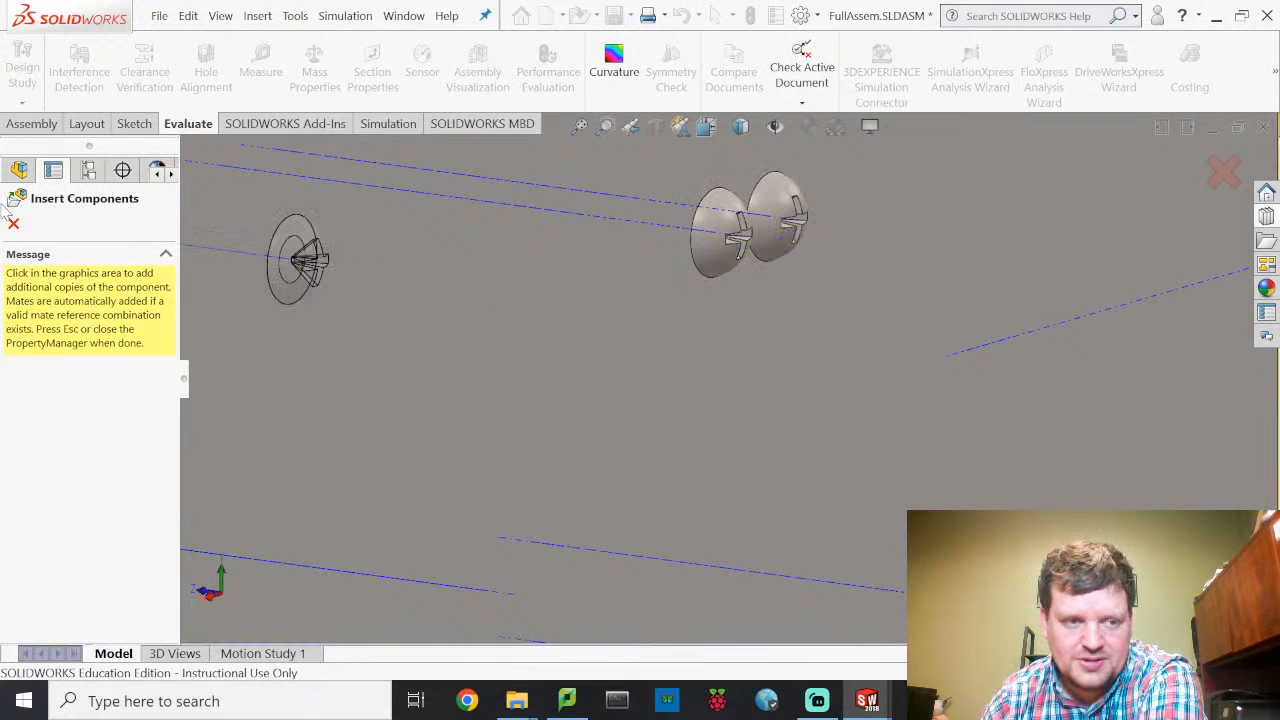
key("Escape")
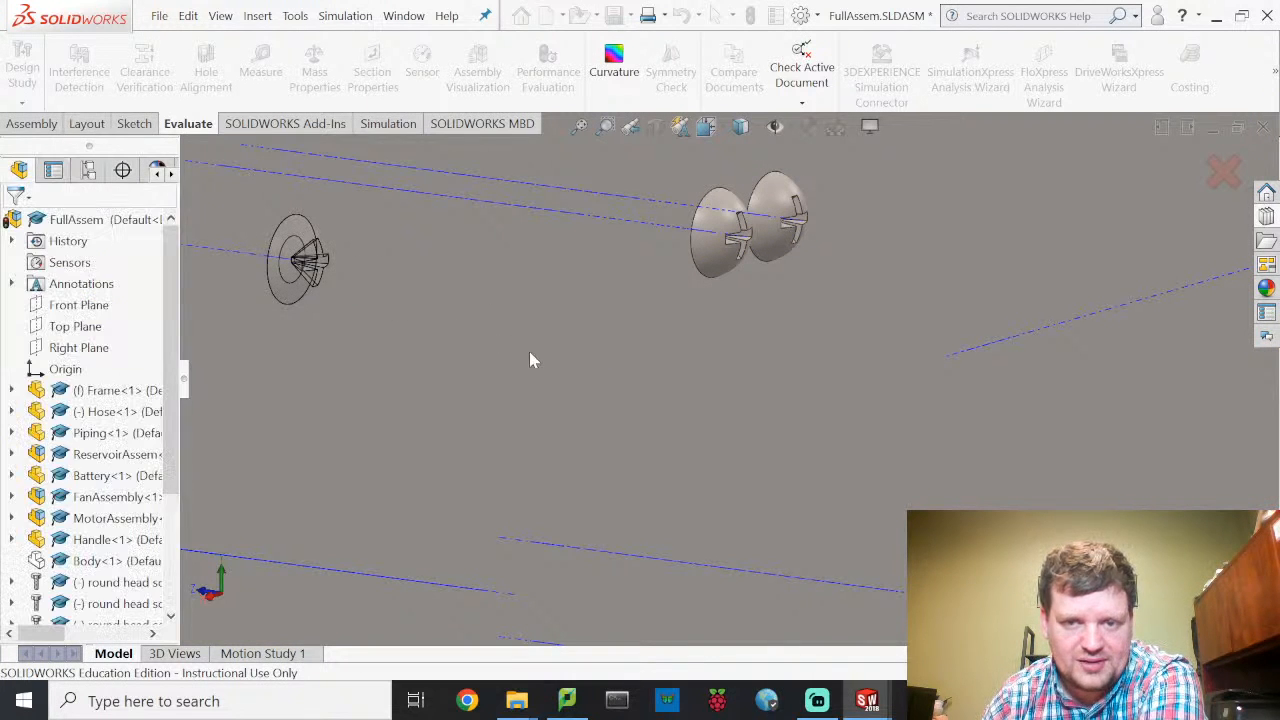
Step: Delete the stray round head screw floating beside the frame
scroll(640, 340, "up", 5)
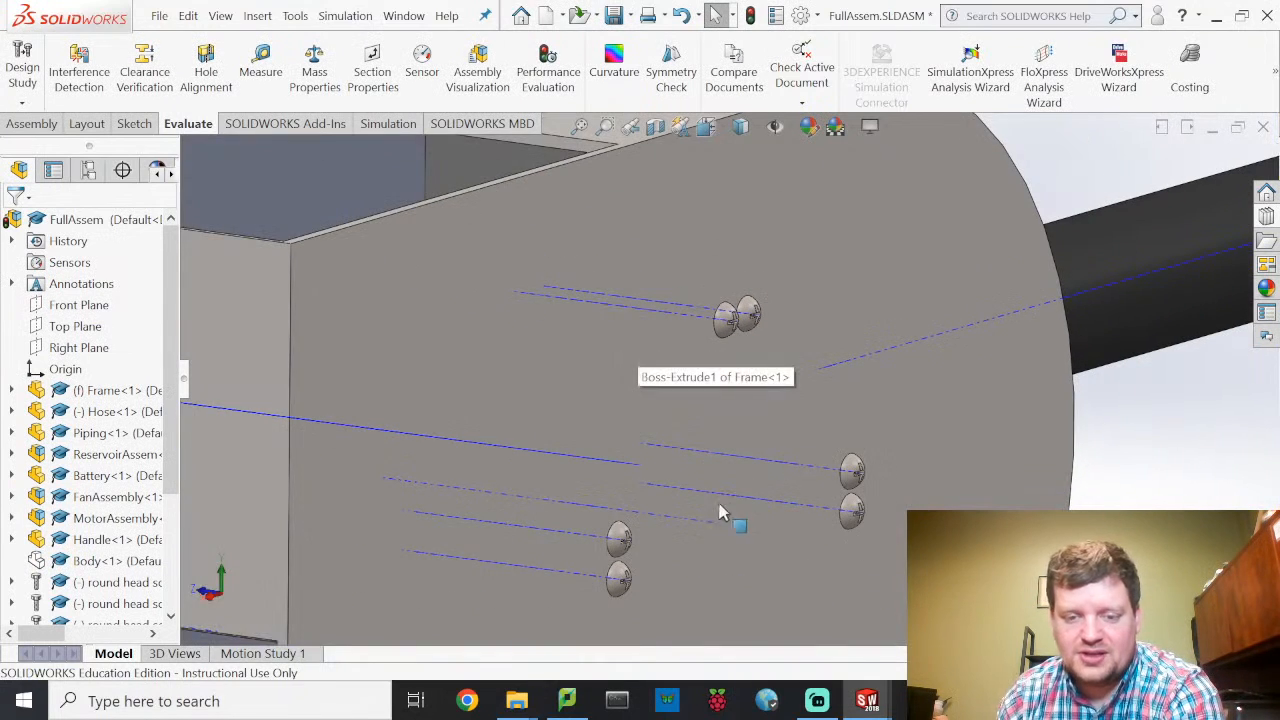
scroll(790, 512, "up", 4)
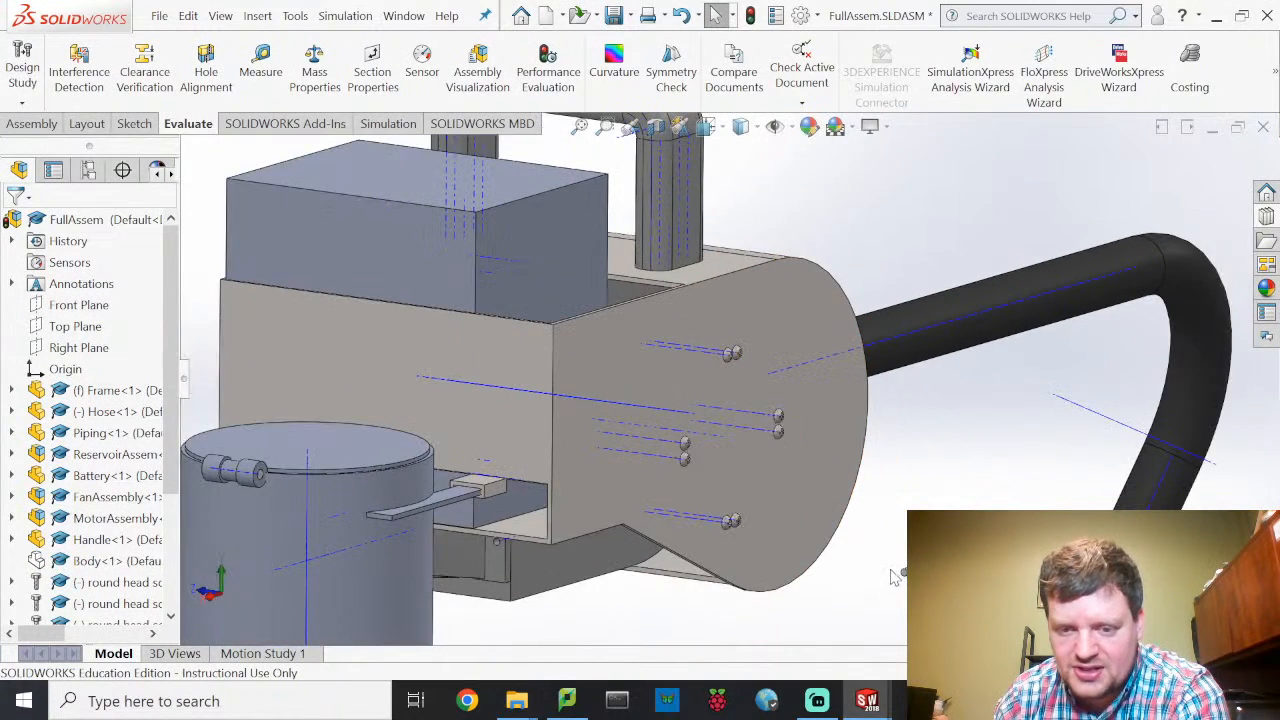
scroll(893, 577, "down", 3)
left_click(888, 540)
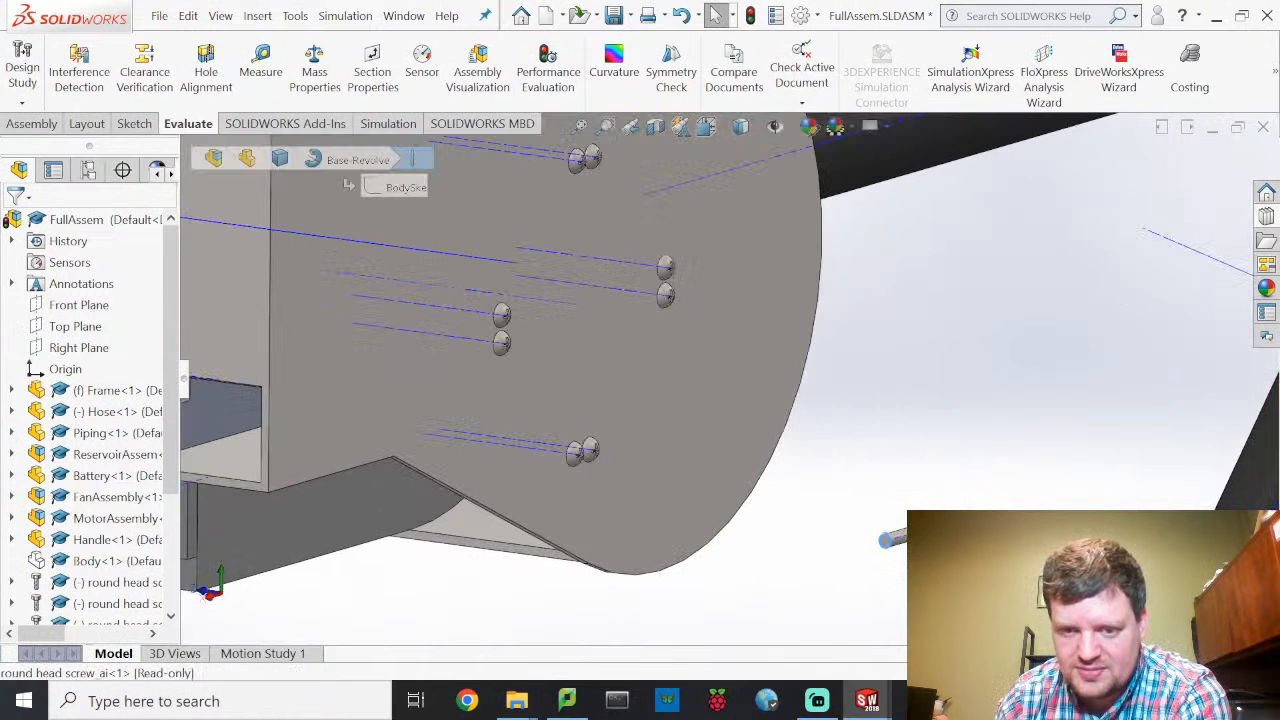
key("Delete")
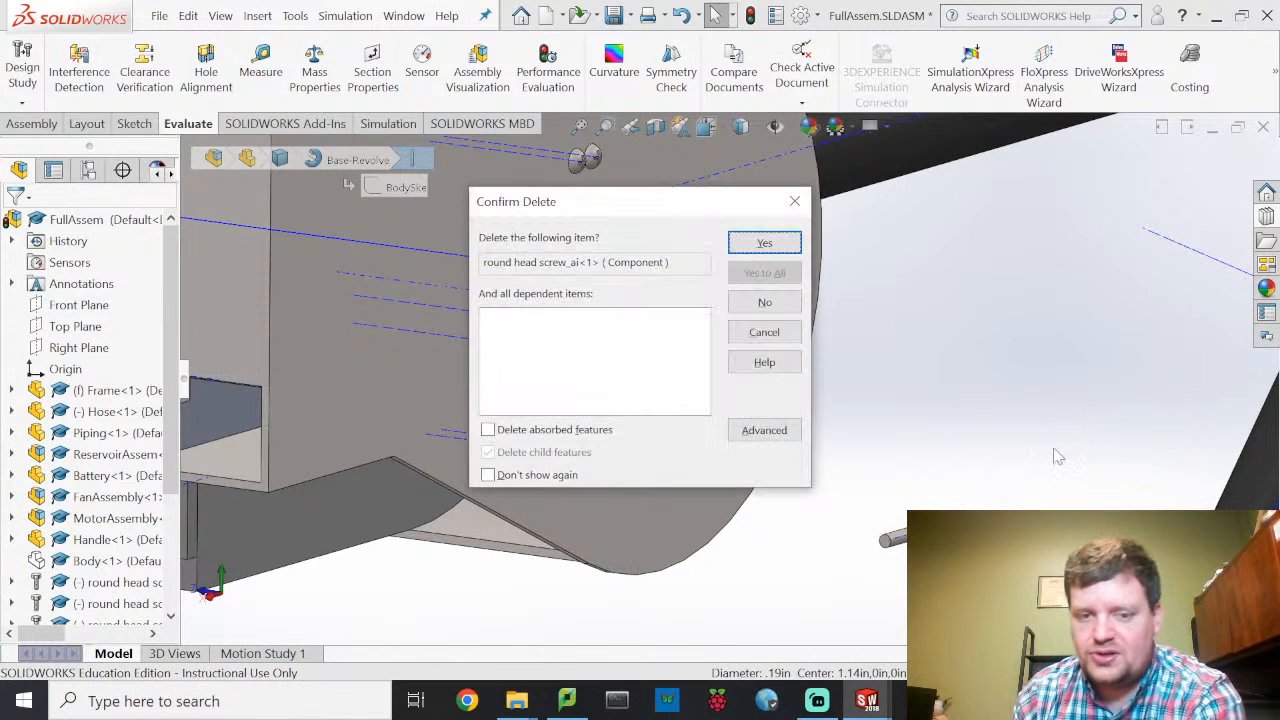
left_click(764, 244)
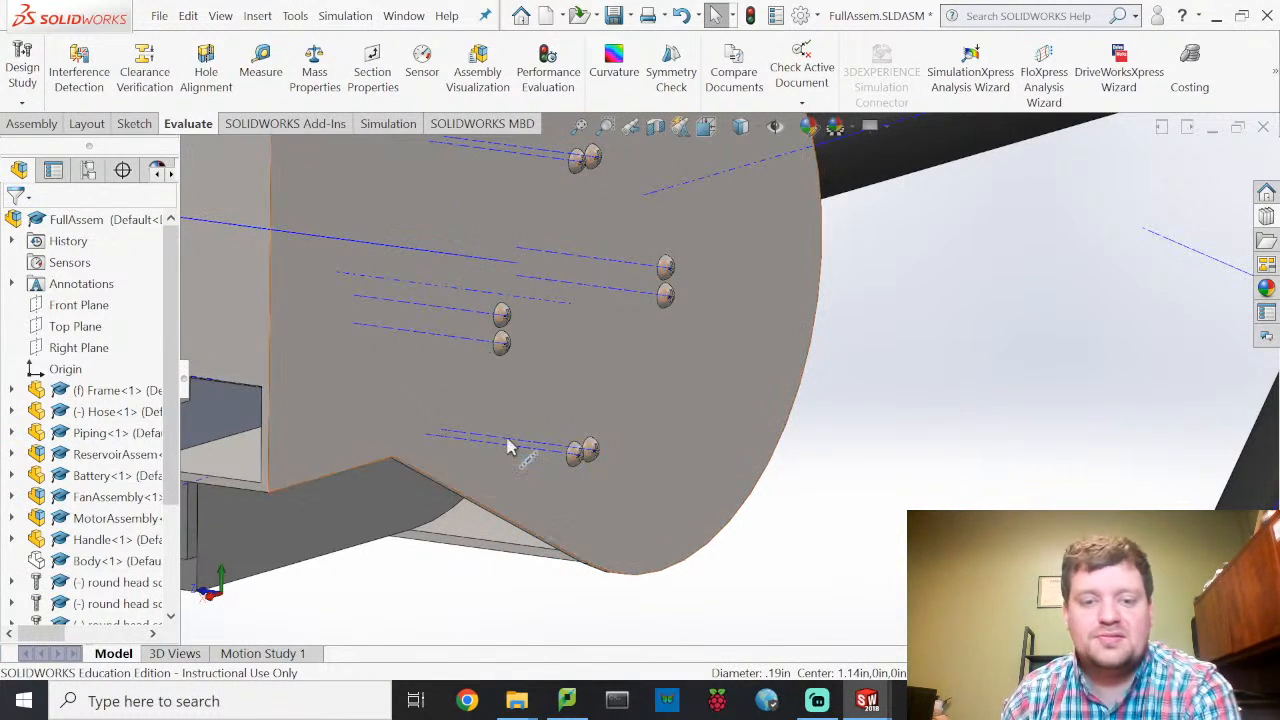
Step: Examine the intake's screw lugs and the hole in the piping flange on the opposite side of the frame
middle_click_drag(508, 443, 533, 432)
scroll(449, 371, "up", 5)
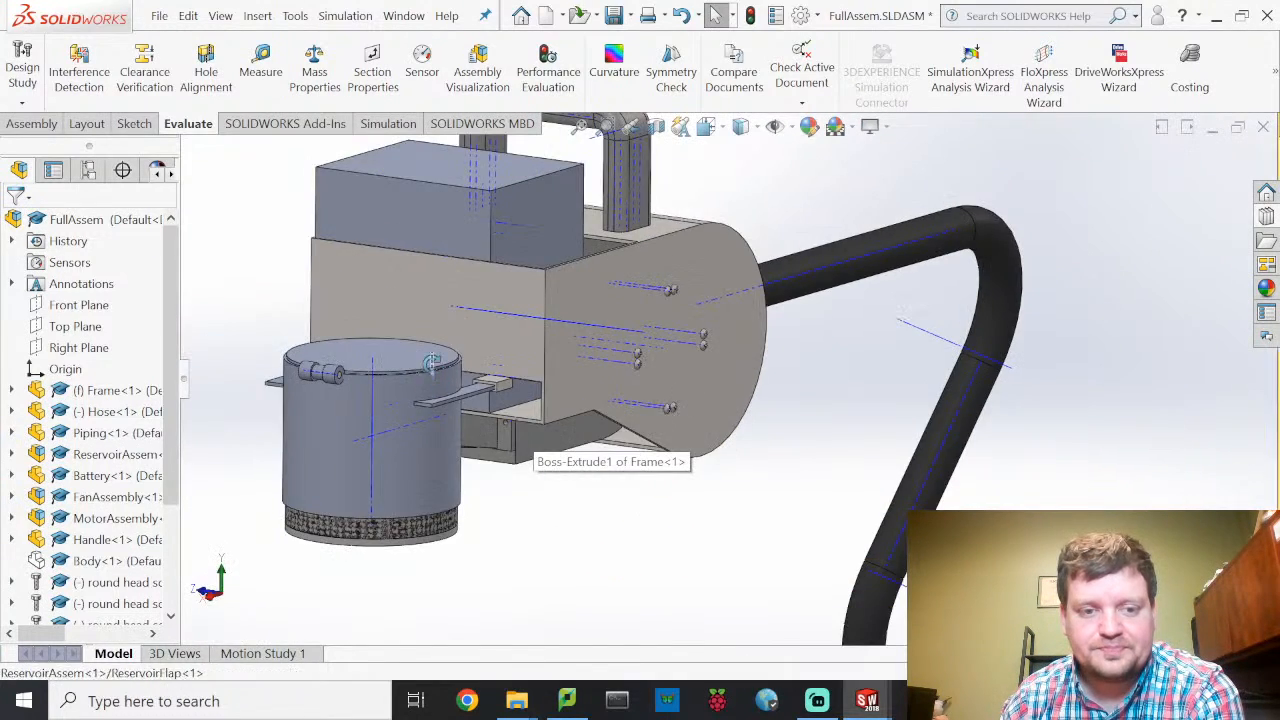
middle_click_drag(420, 363, 263, 317)
scroll(268, 300, "down", 4)
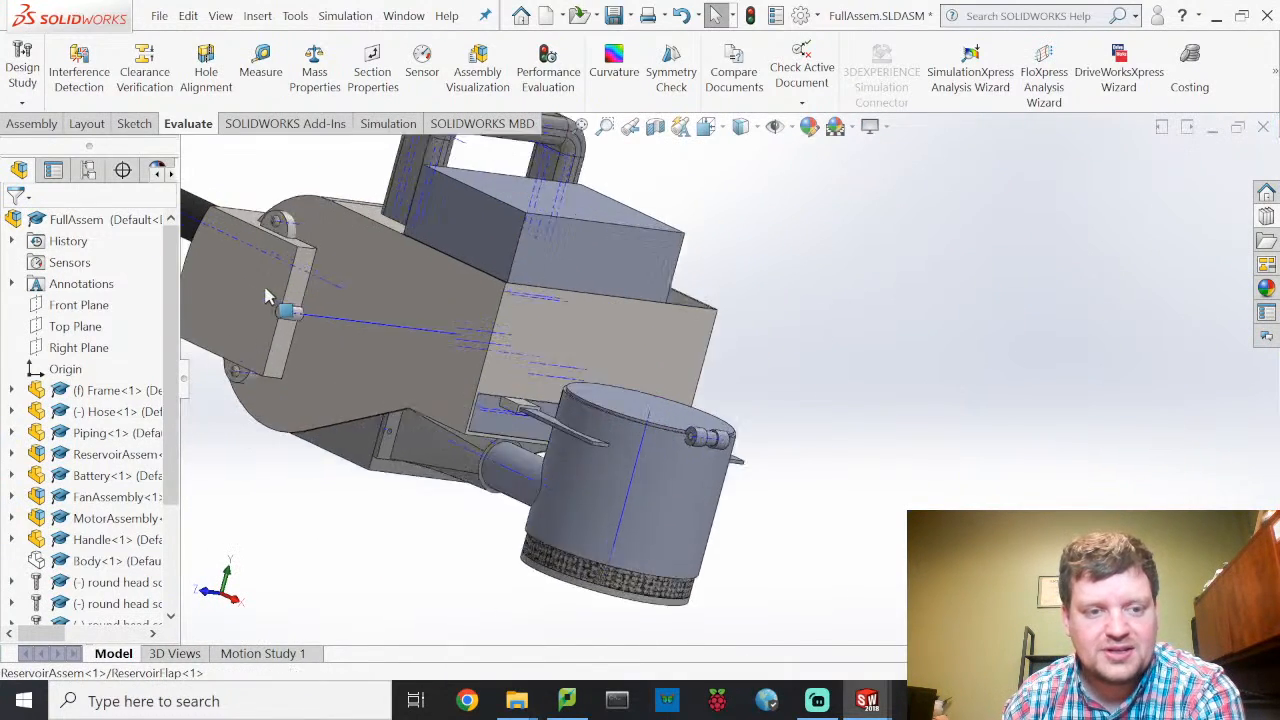
scroll(350, 205, "down", 3)
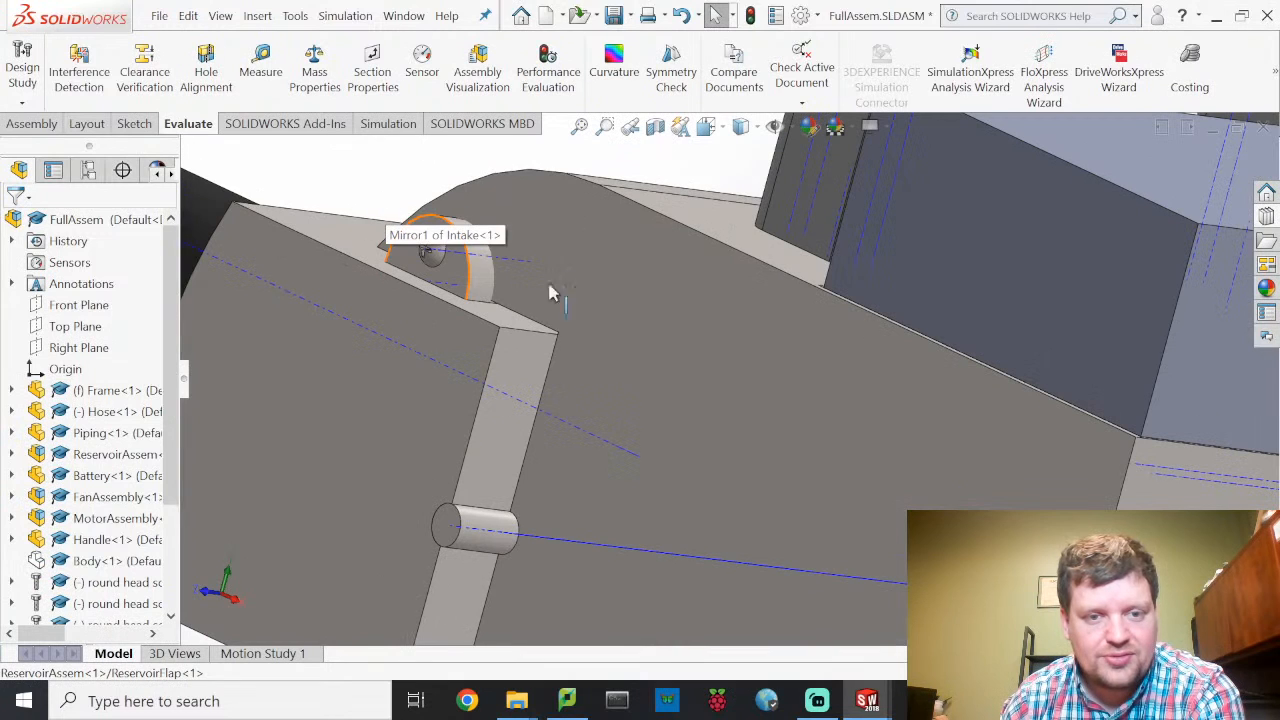
scroll(545, 297, "up", 4)
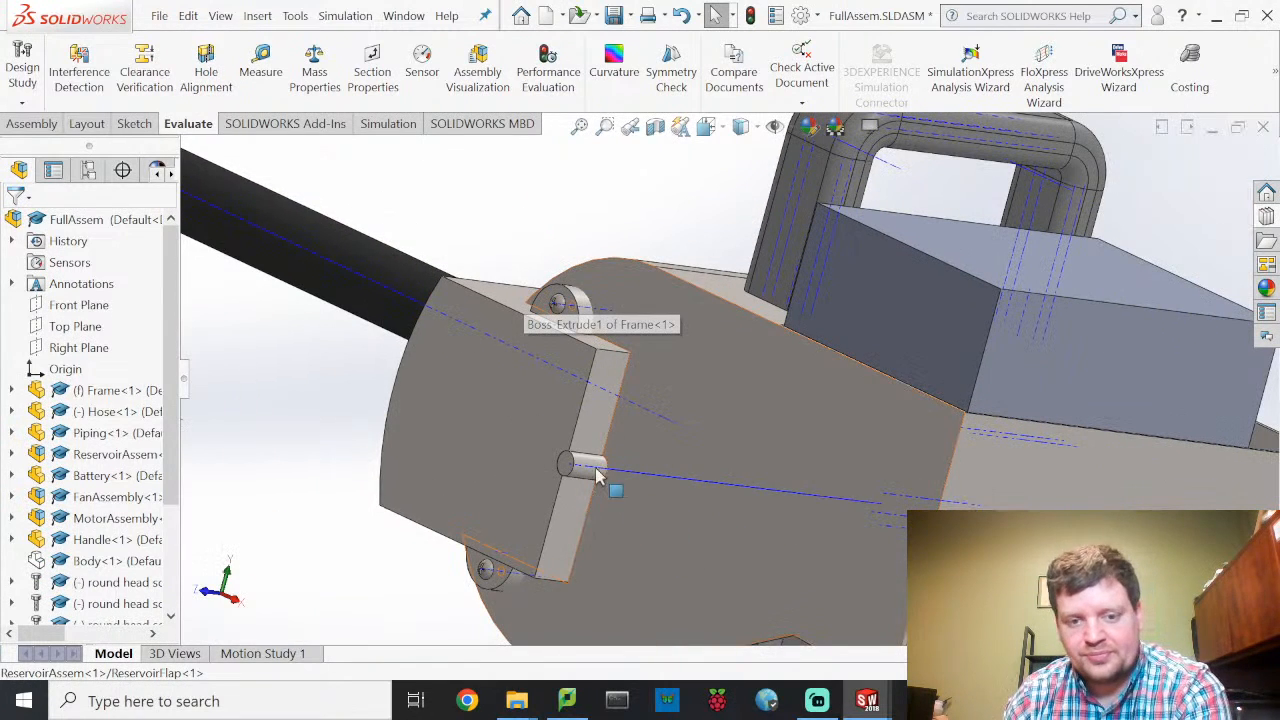
scroll(790, 486, "up", 2)
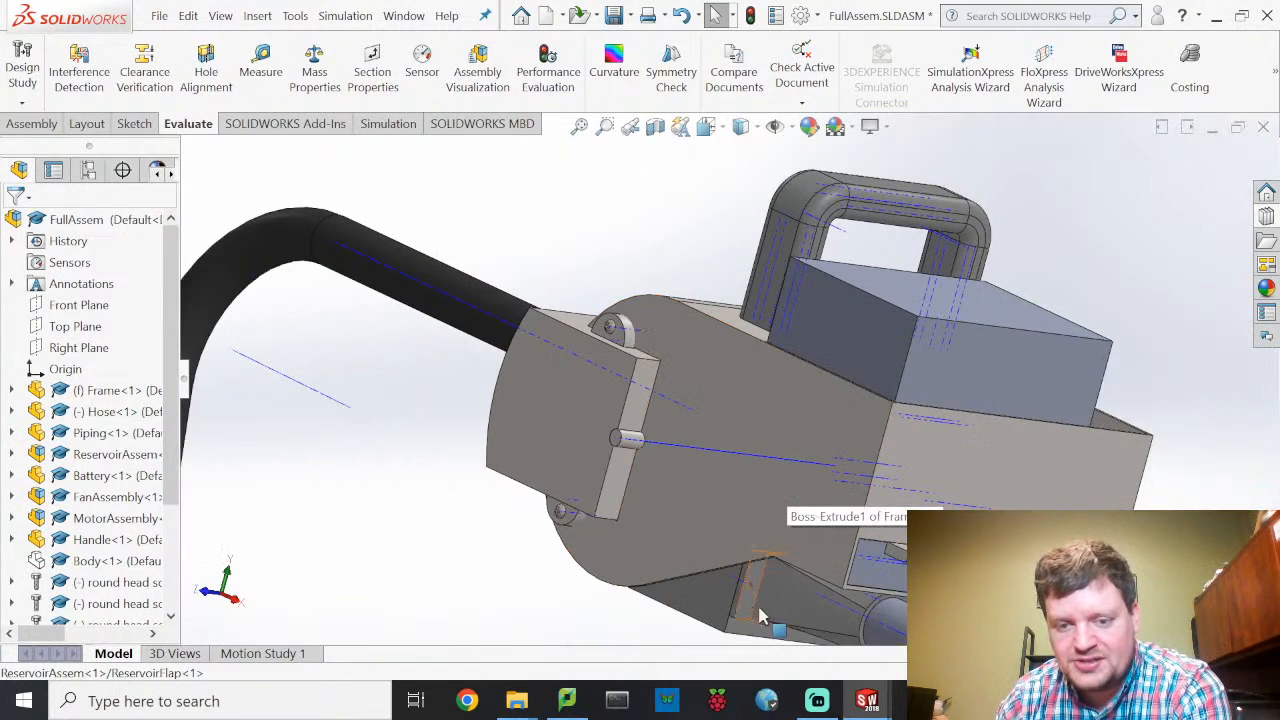
scroll(785, 600, "down", 3)
scroll(810, 585, "down", 2)
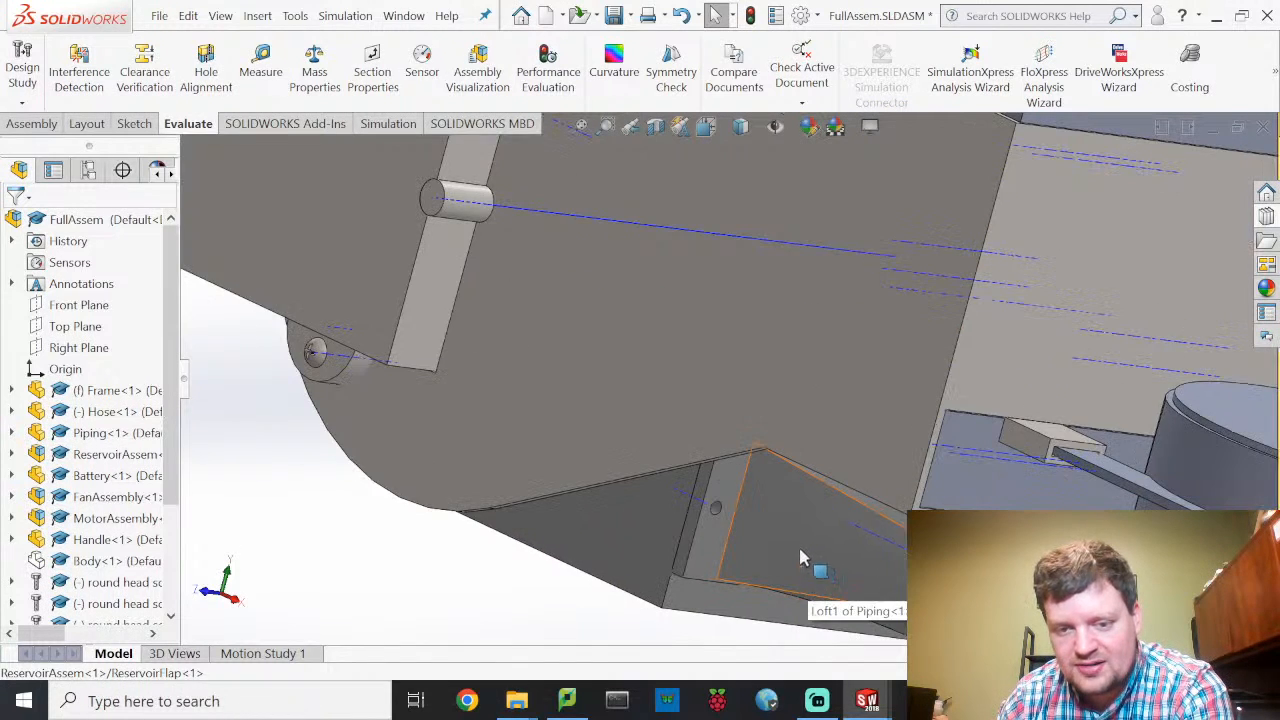
middle_click_drag(803, 557, 766, 534)
scroll(741, 545, "down", 2)
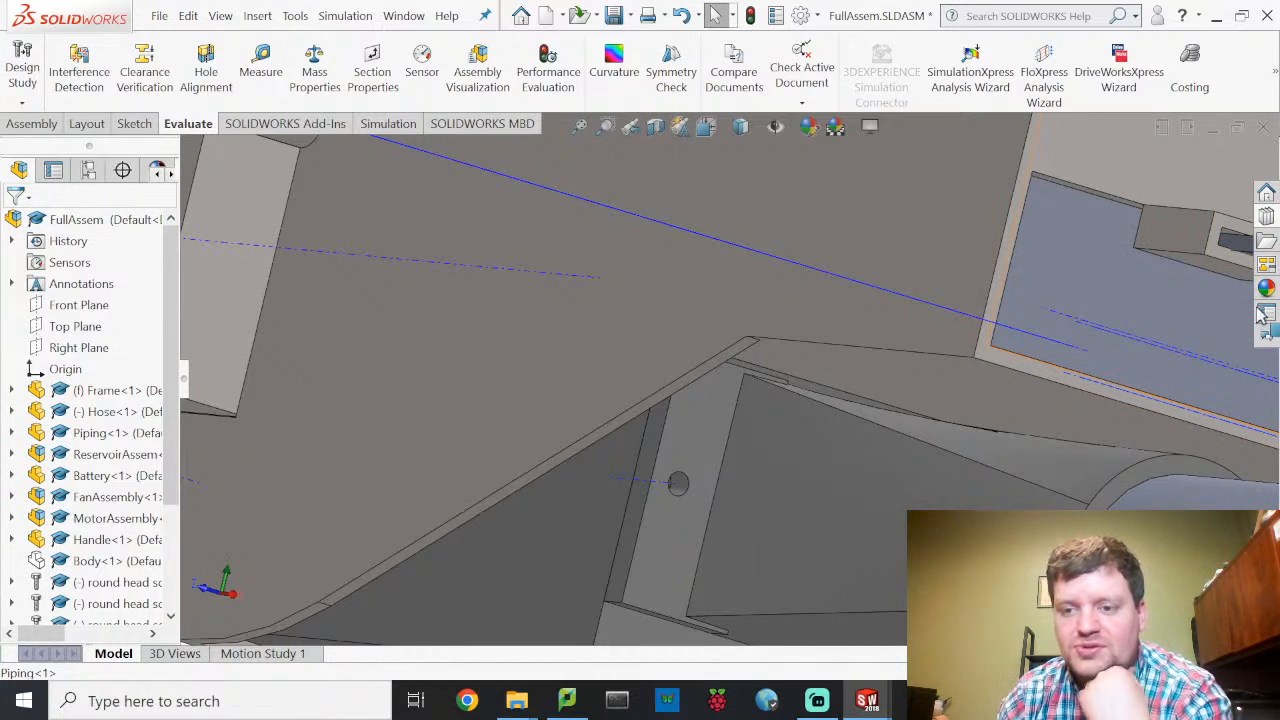
Step: Insert a round head machine screw from the Toolbox, sized #12-24 with a length of 1.5
left_click(1267, 220)
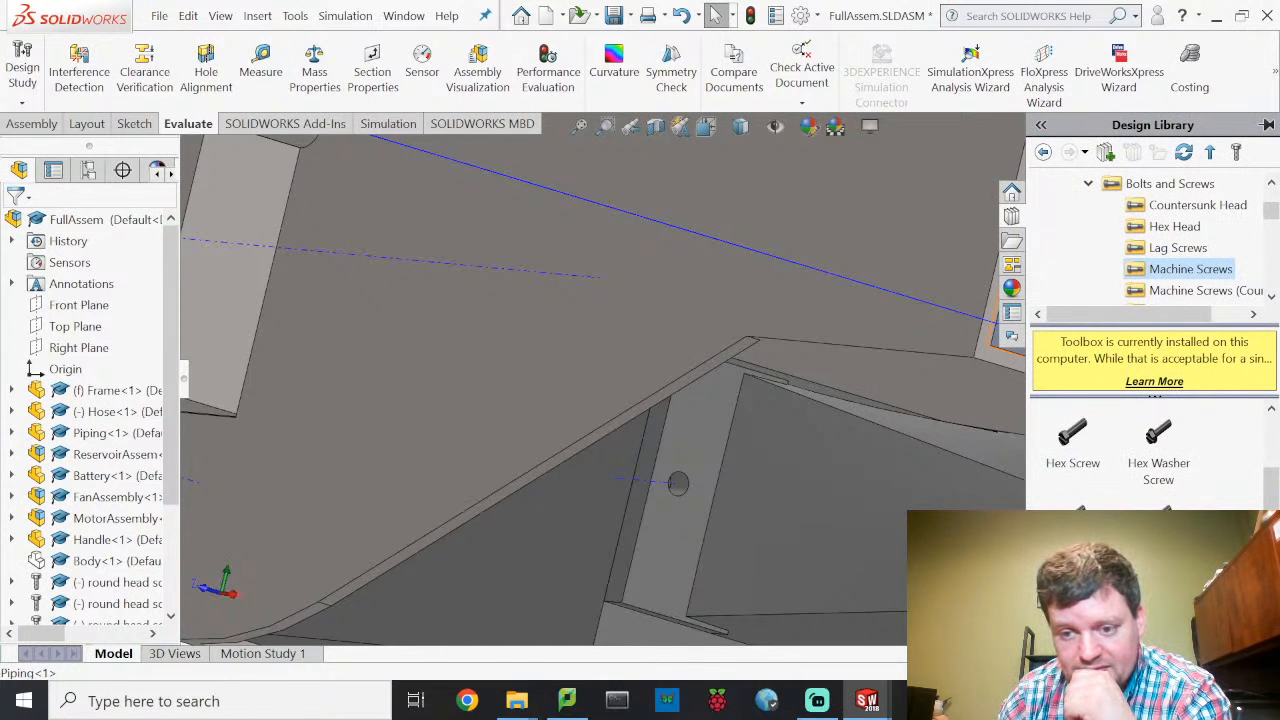
scroll(752, 545, "up", 6)
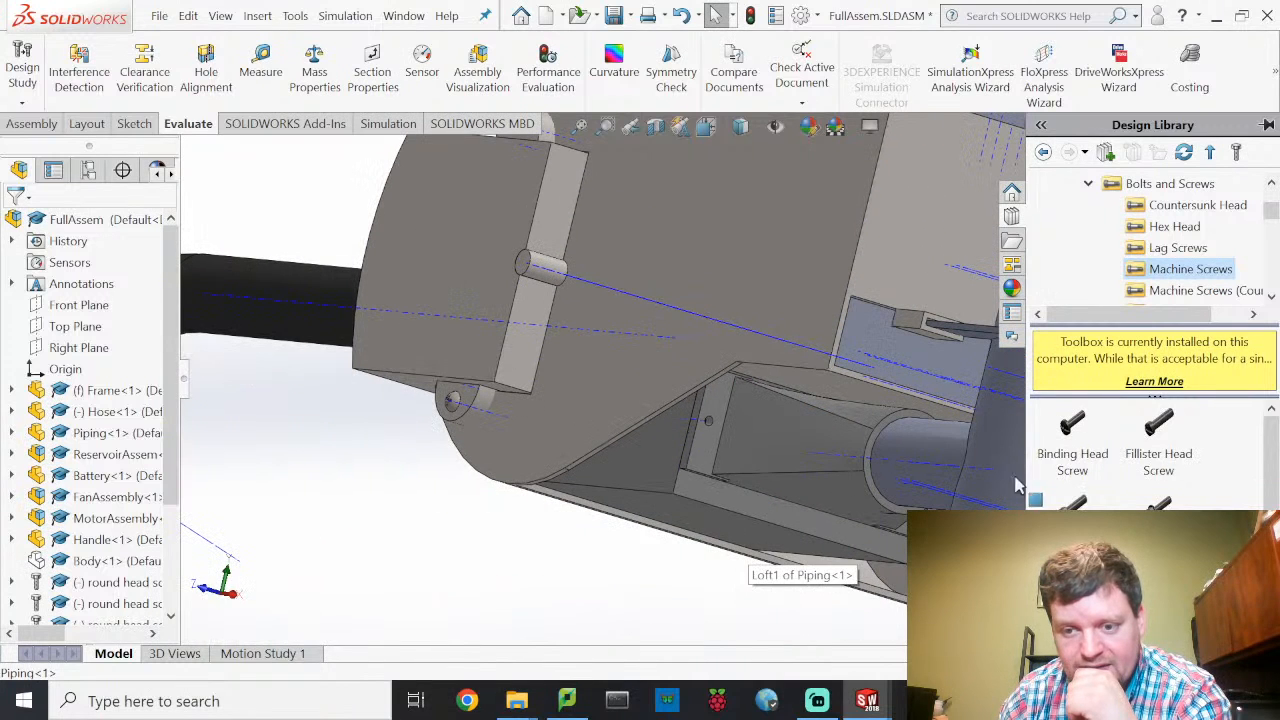
scroll(1094, 485, "down", 2)
left_click_drag(1072, 435, 680, 516)
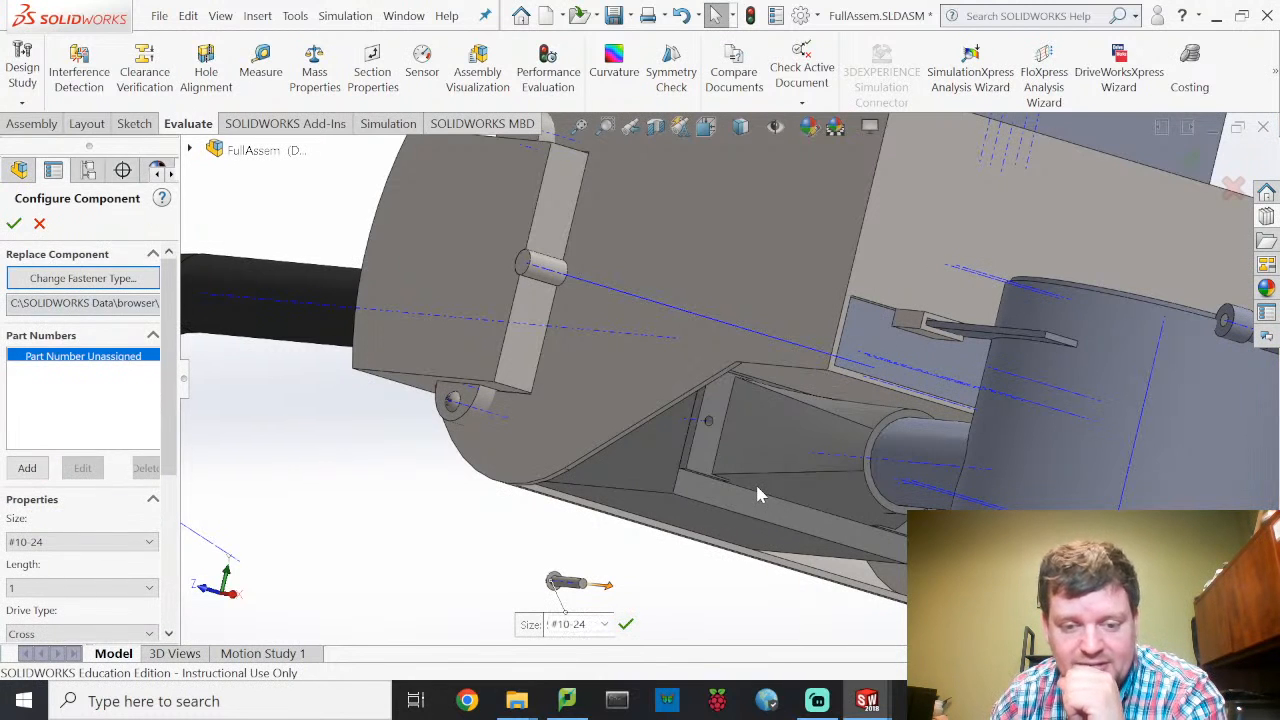
left_click(605, 624)
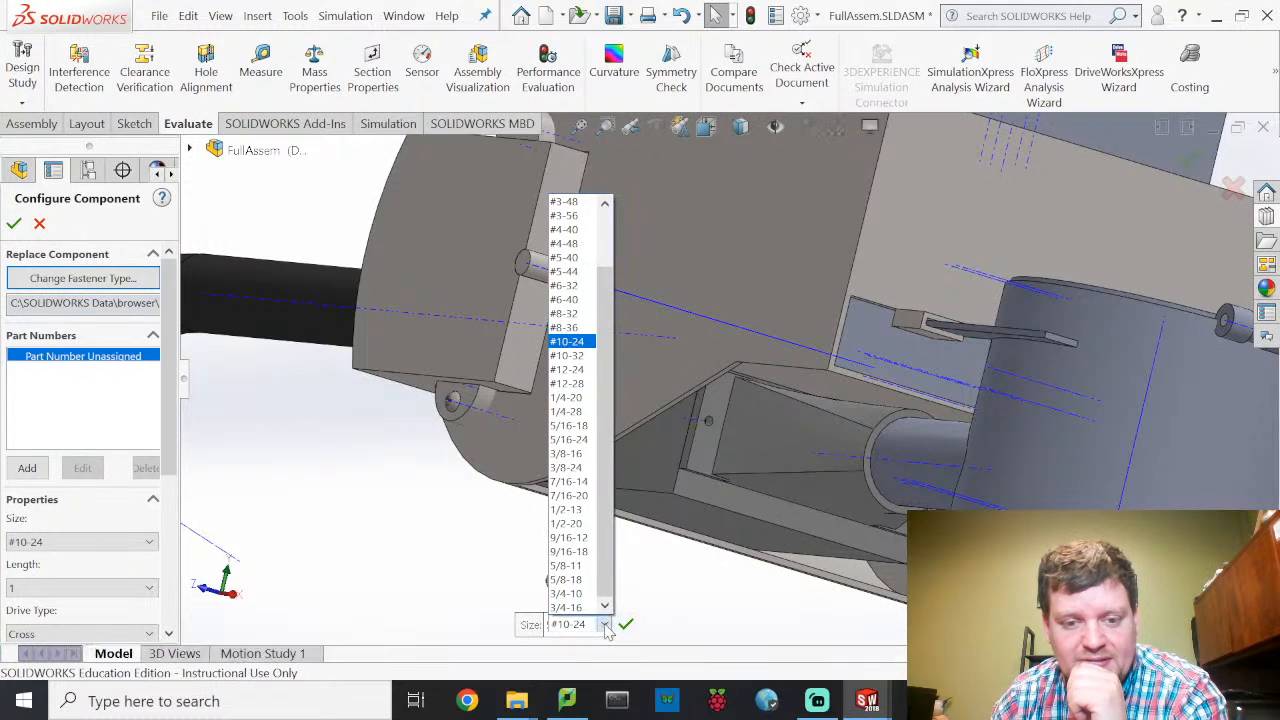
left_click(568, 370)
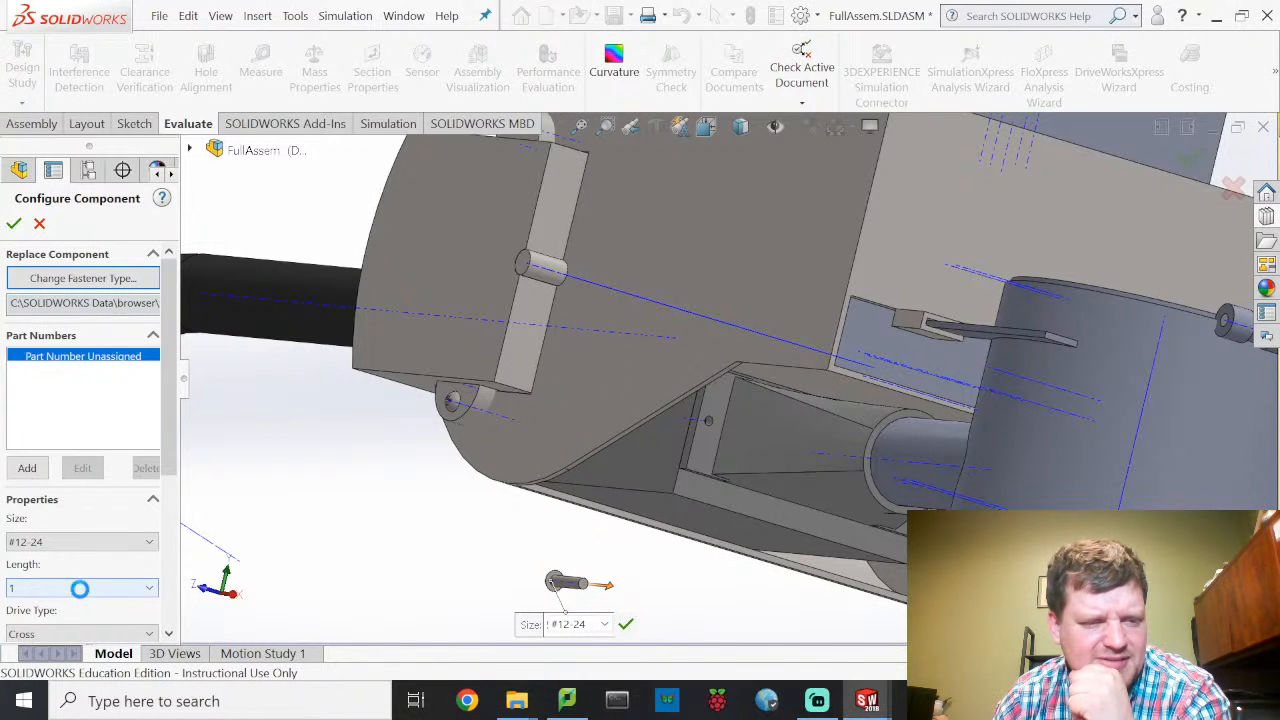
left_click(84, 590)
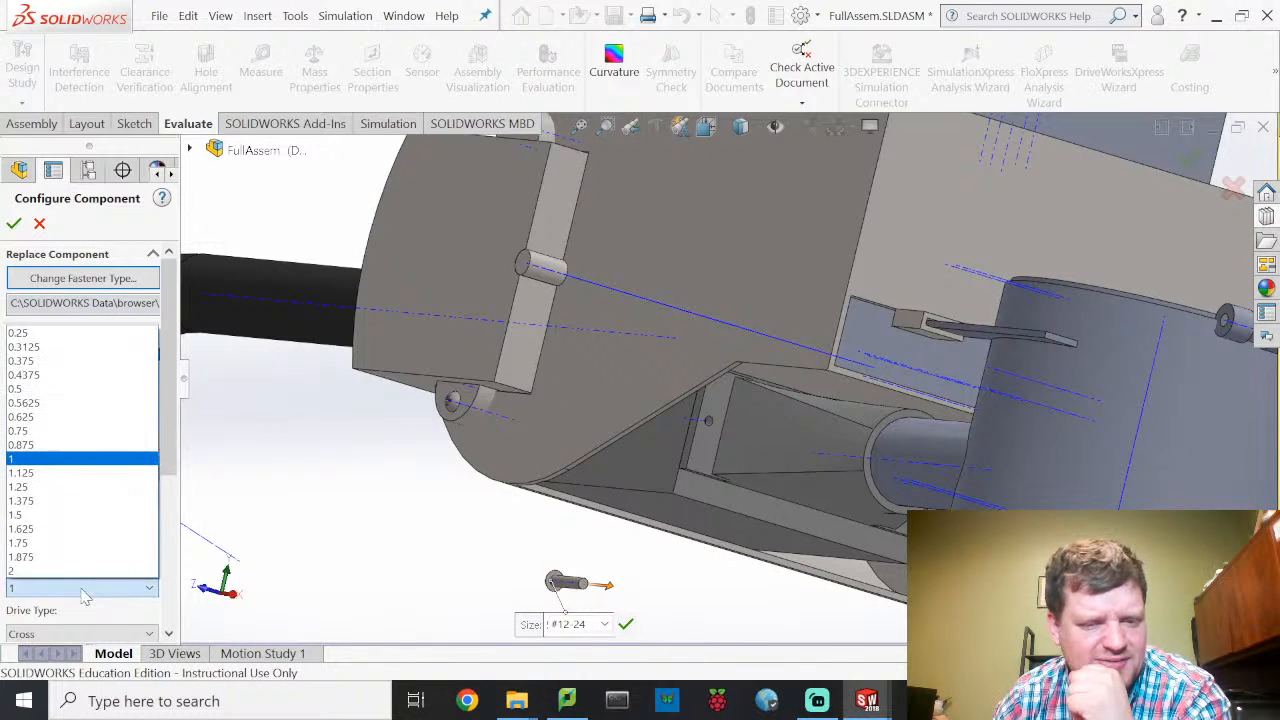
left_click(62, 515)
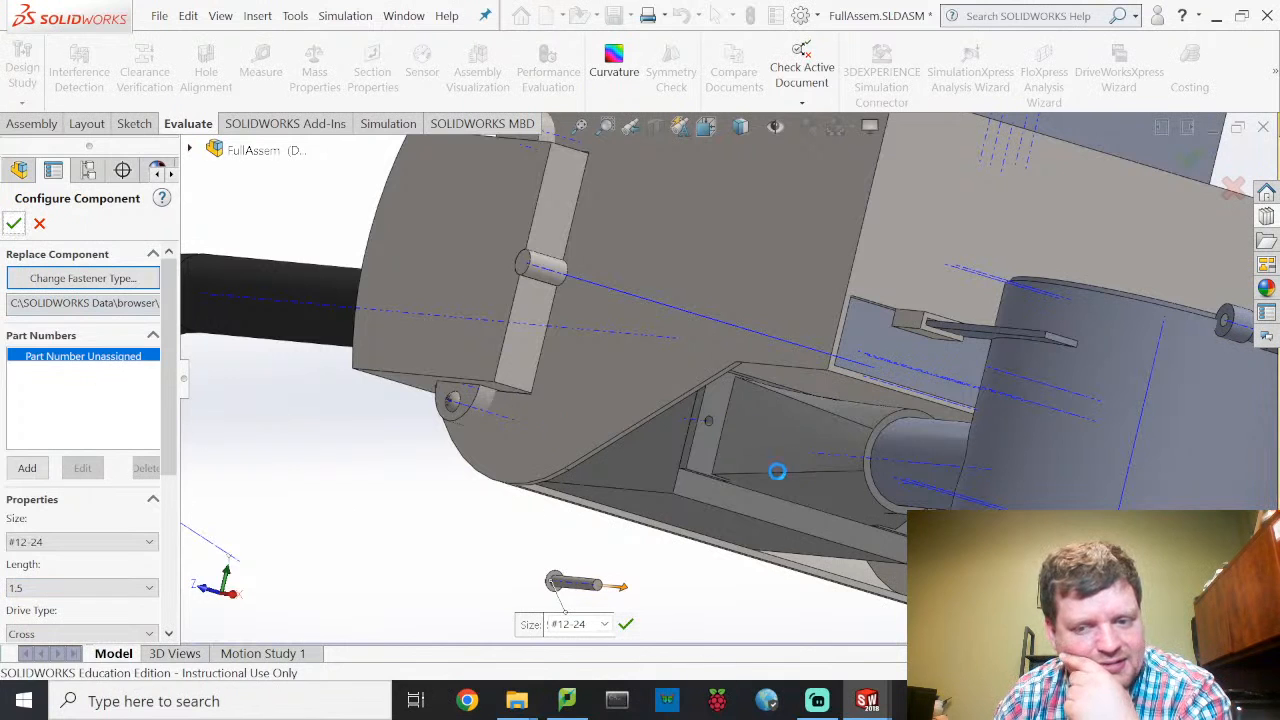
Step: Place round head screws in both holes of the piping flange and finish inserting components
scroll(705, 442, "down", 5)
left_click(712, 420)
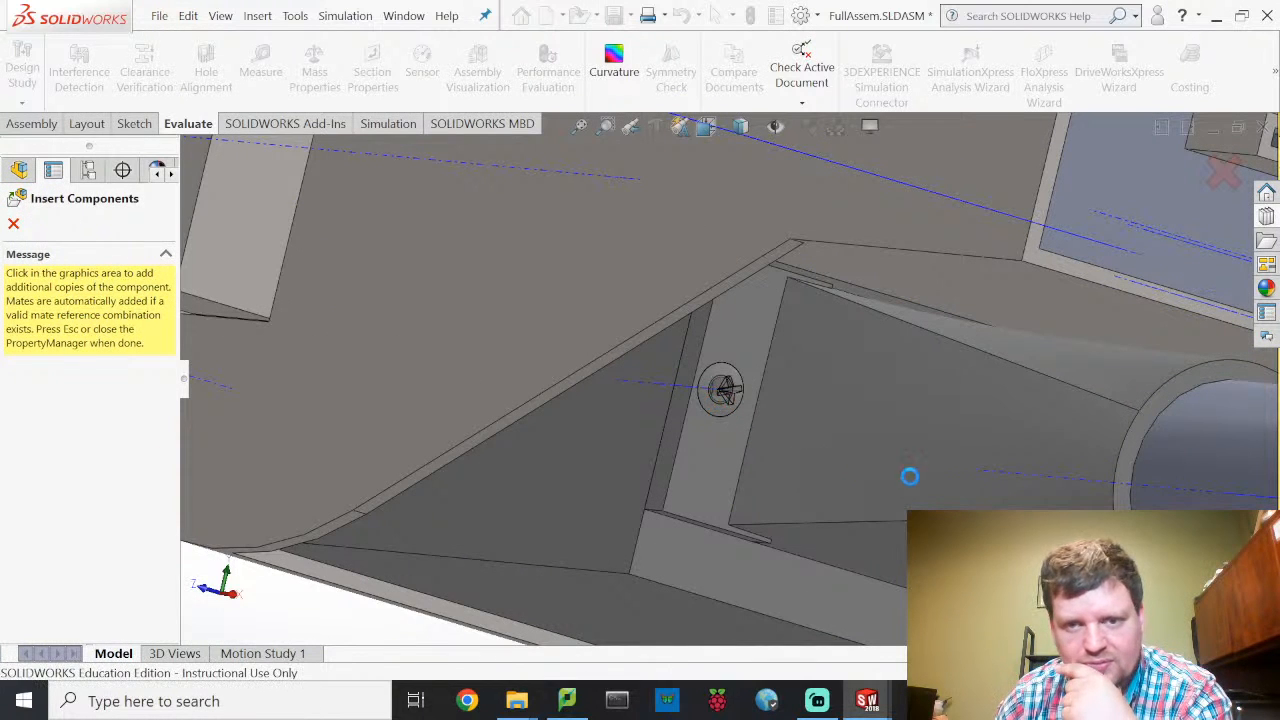
scroll(975, 480, "up", 3)
middle_click_drag(978, 490, 979, 397)
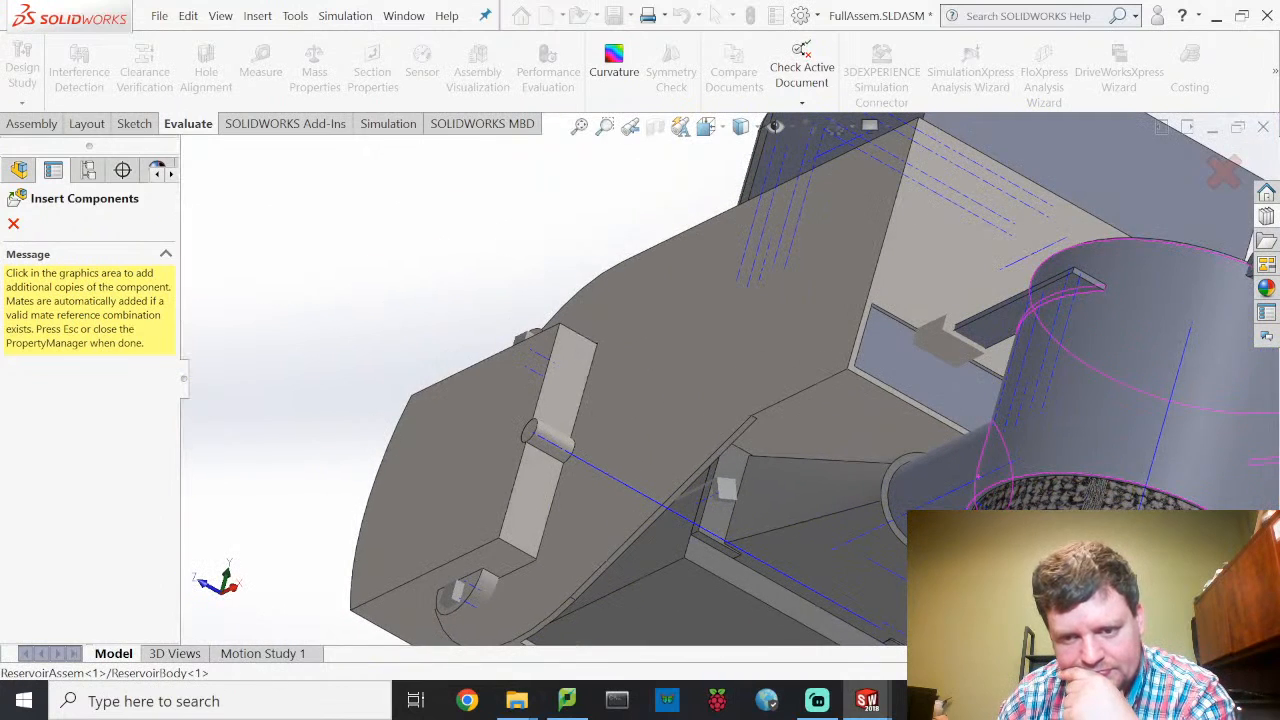
scroll(860, 570, "down", 5)
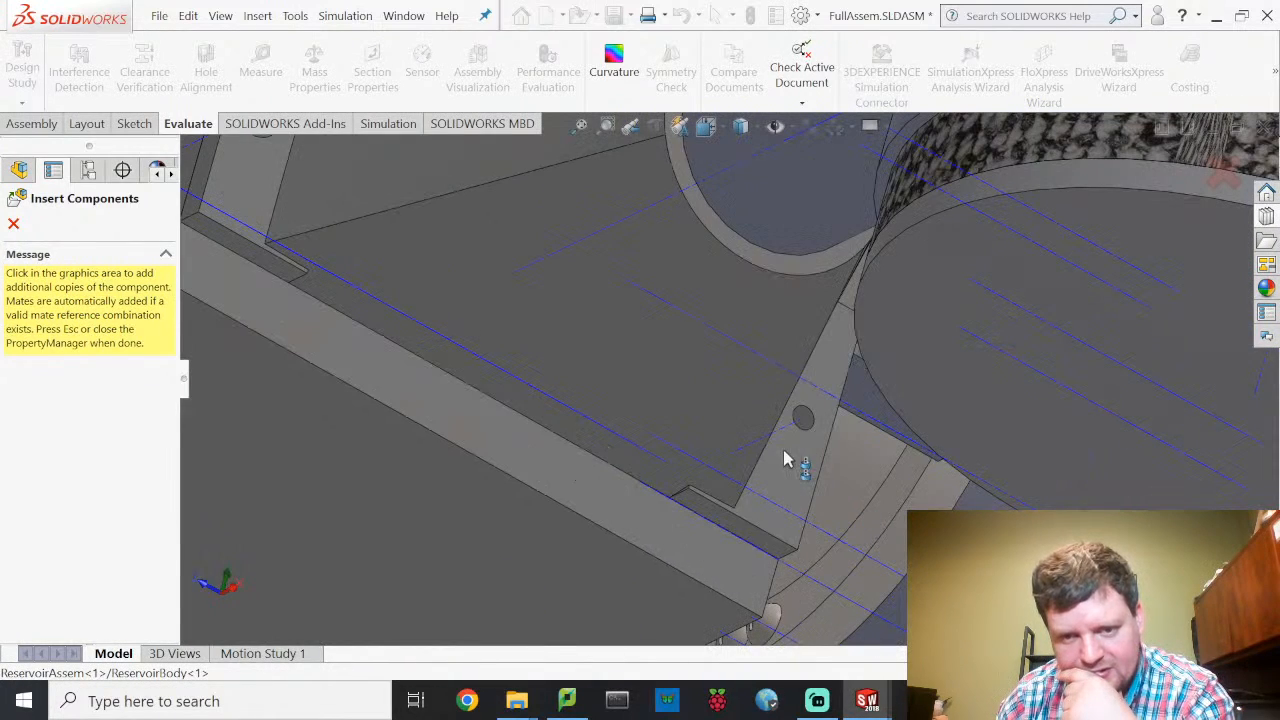
scroll(800, 437, "down", 2)
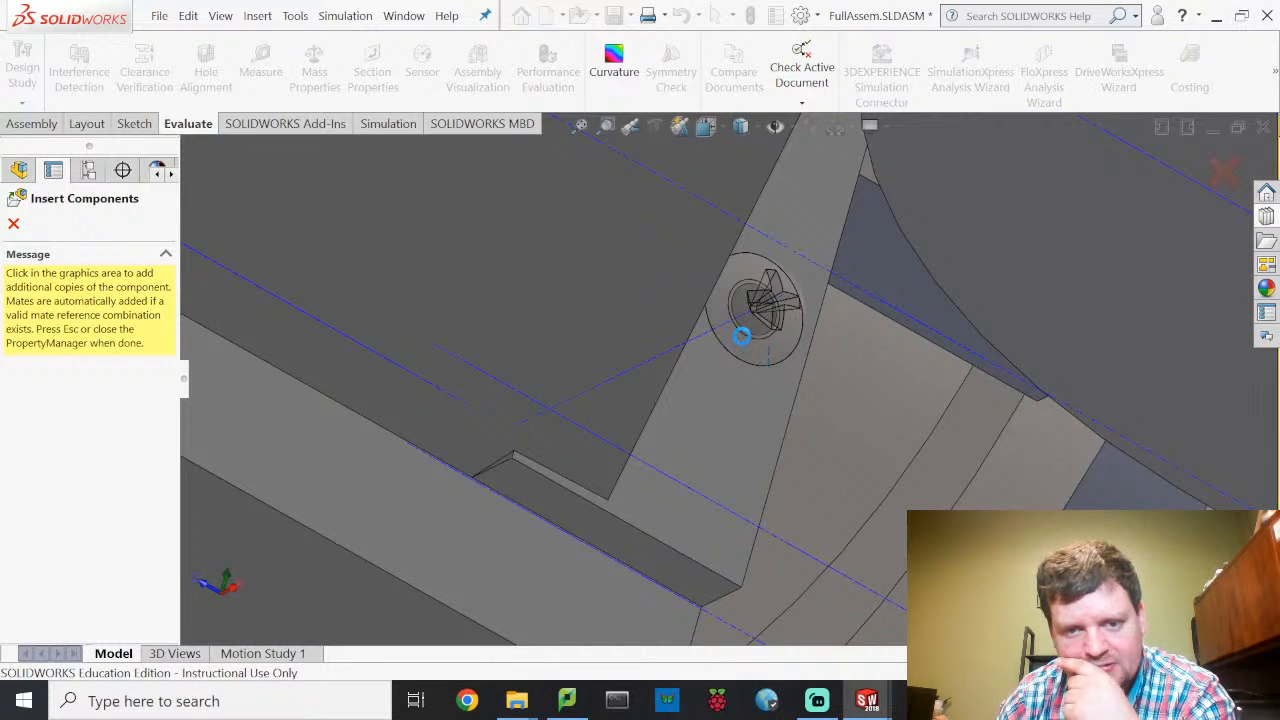
left_click(743, 345)
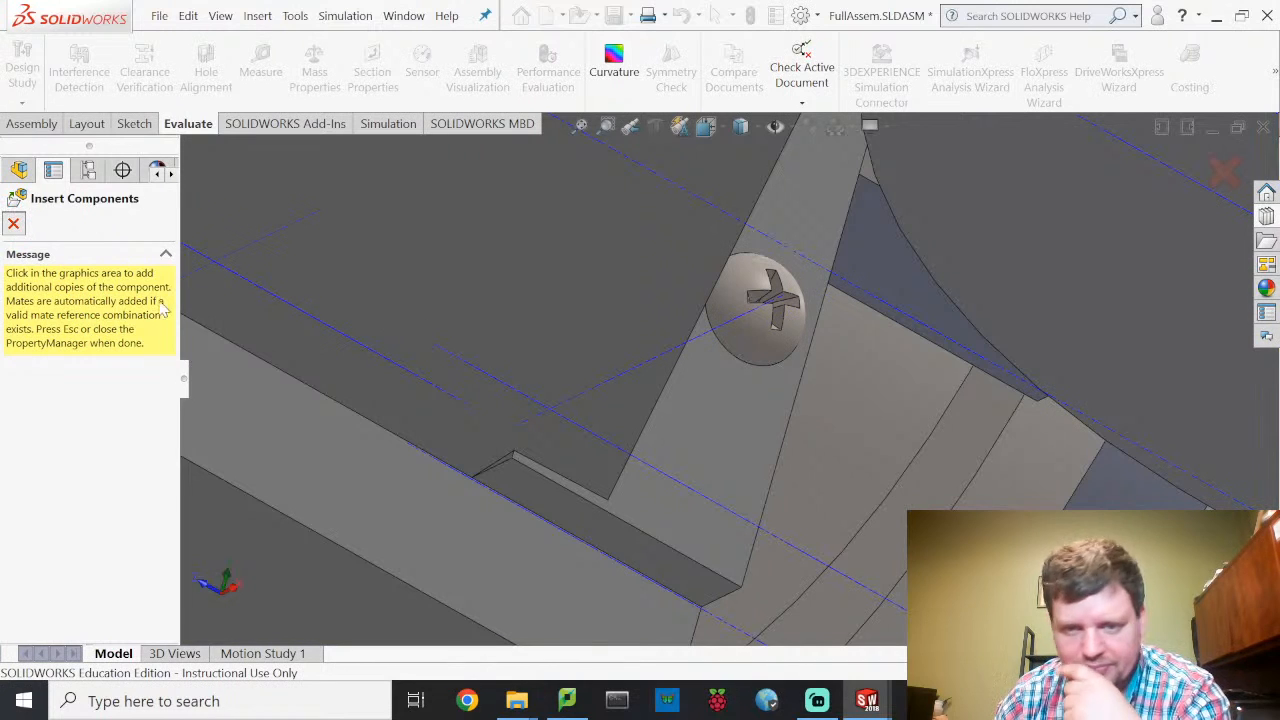
key("Escape")
Step: Delete the stray round head screw floating beside the reservoir
scroll(628, 396, "up", 2)
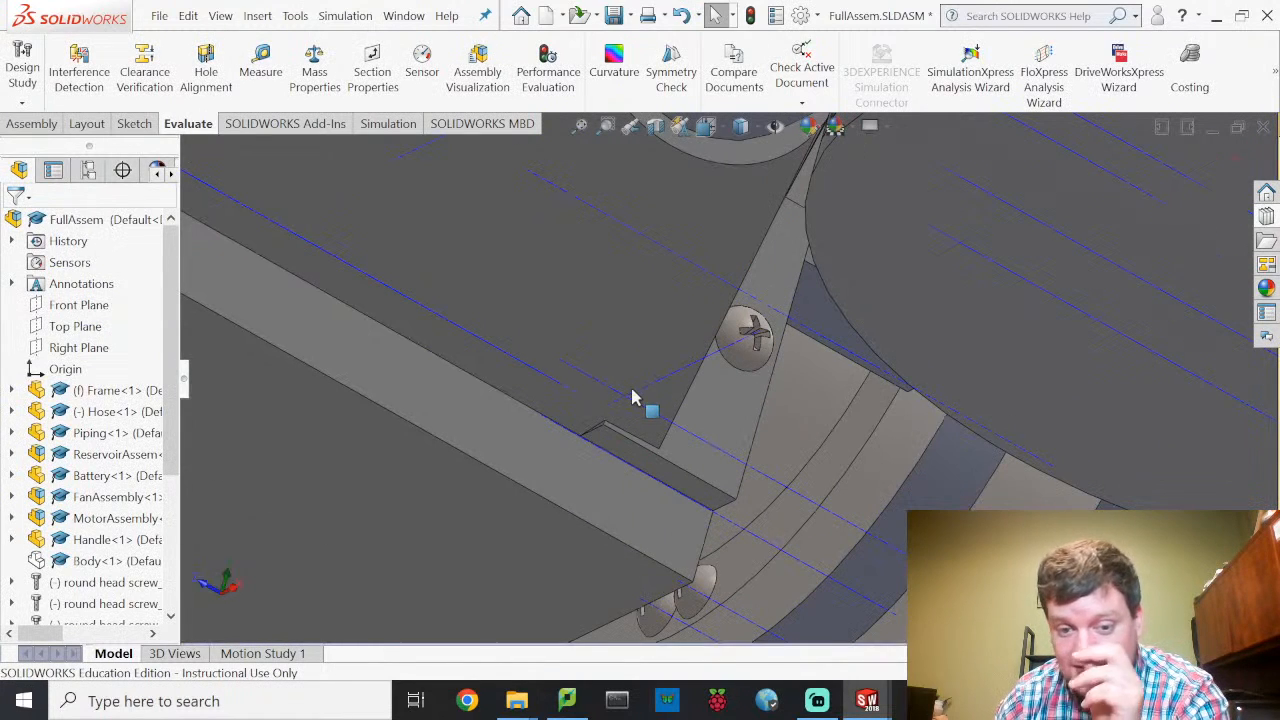
scroll(640, 404, "up", 5)
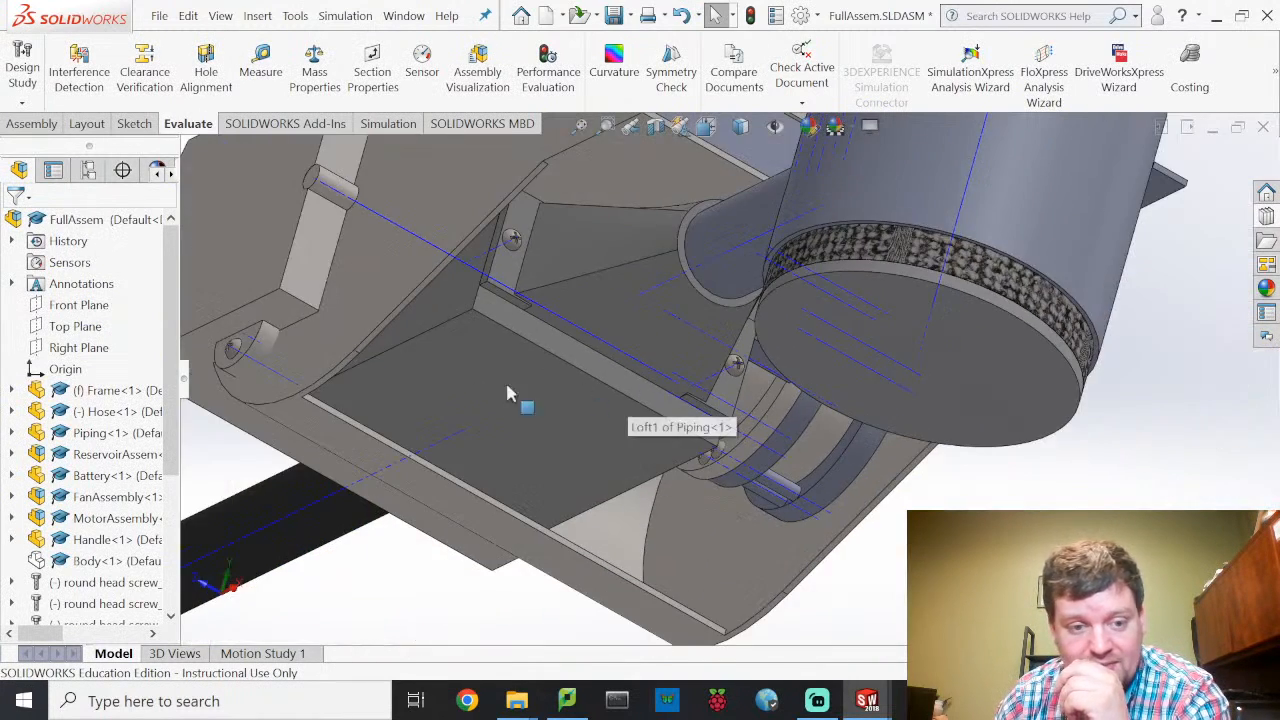
scroll(275, 352, "up", 1)
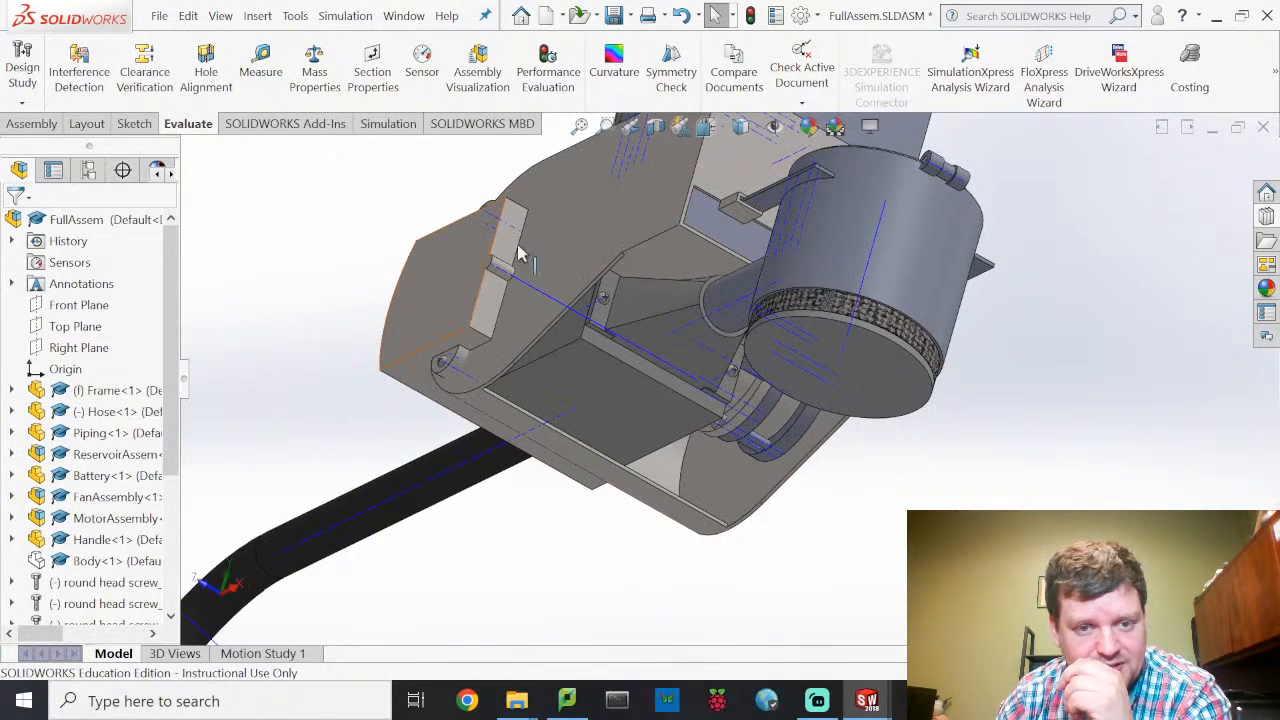
middle_click_drag(572, 312, 1157, 320)
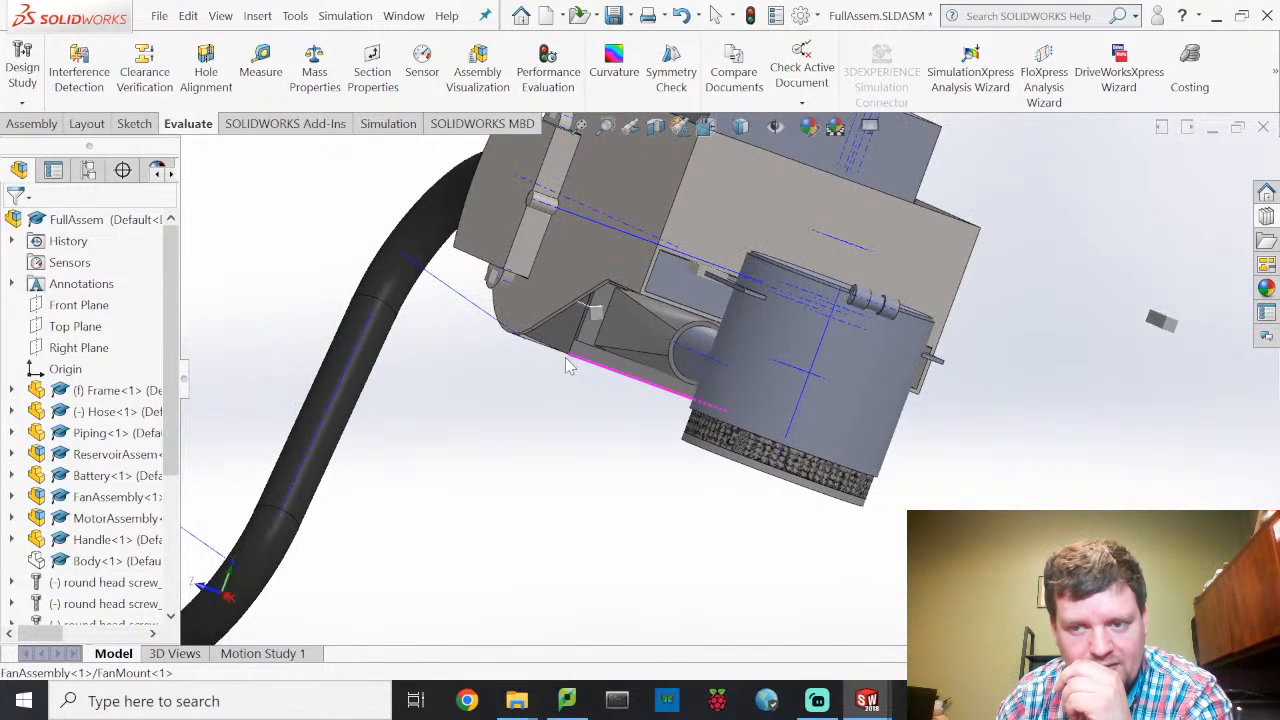
left_click(1160, 320)
key("Delete")
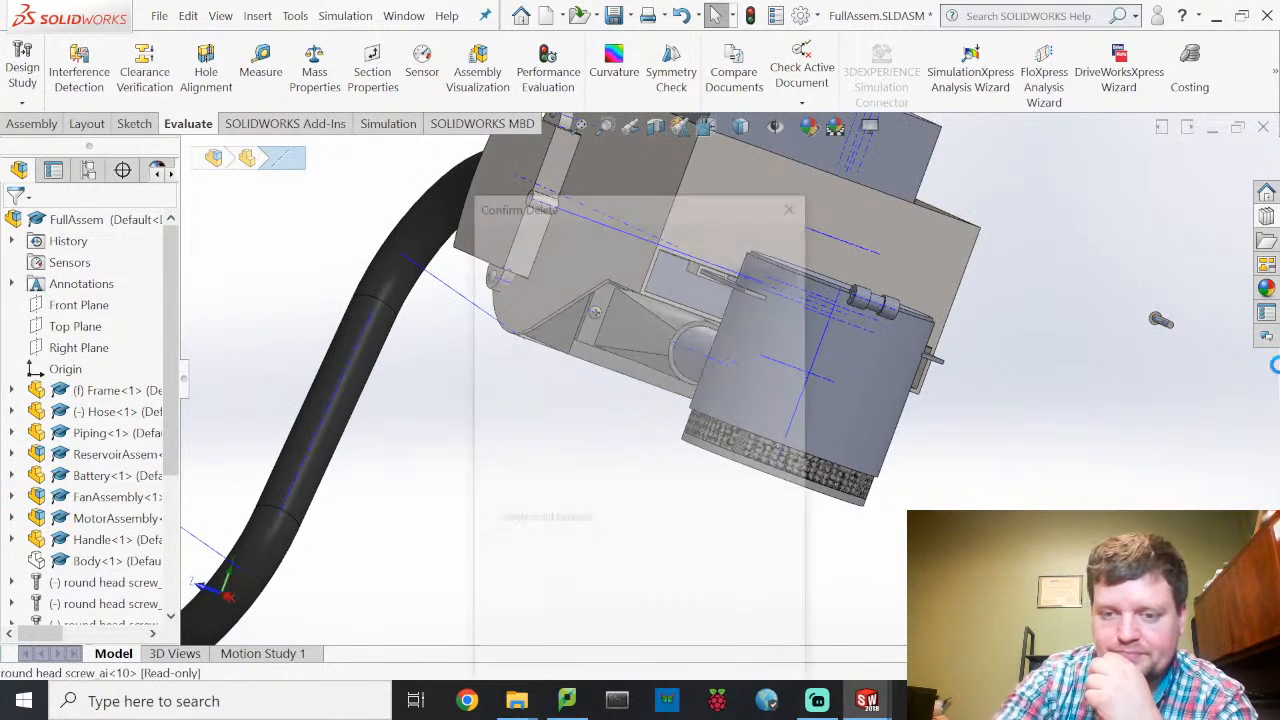
left_click(770, 250)
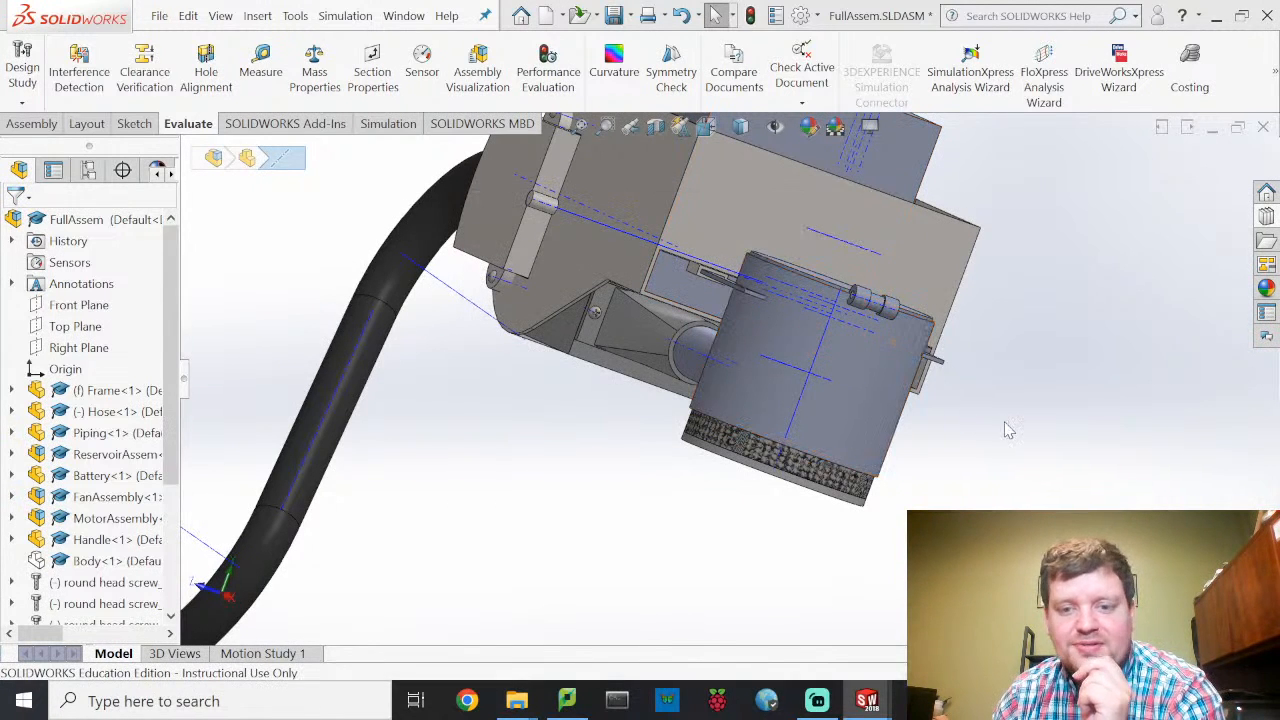
Step: Insert another #12-24 round head machine screw with a length of 1.5 from the Toolbox below the reservoir
scroll(33, 578, "down", 3)
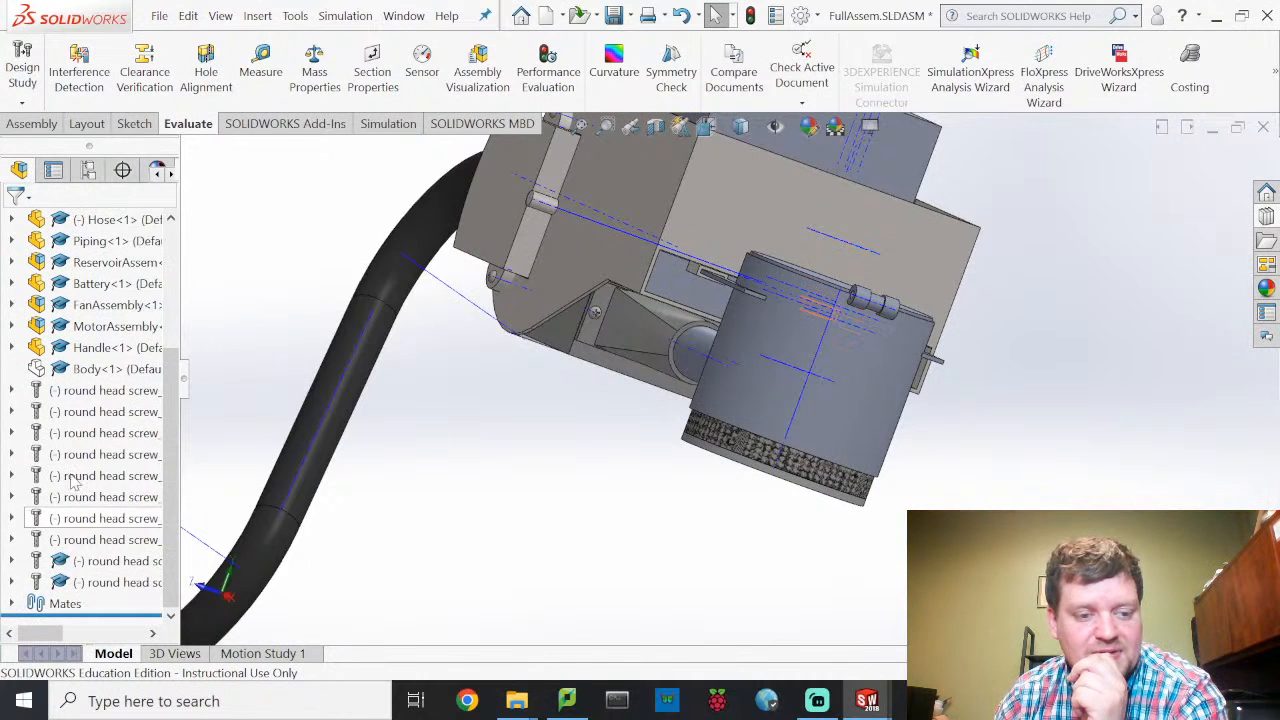
key("f")
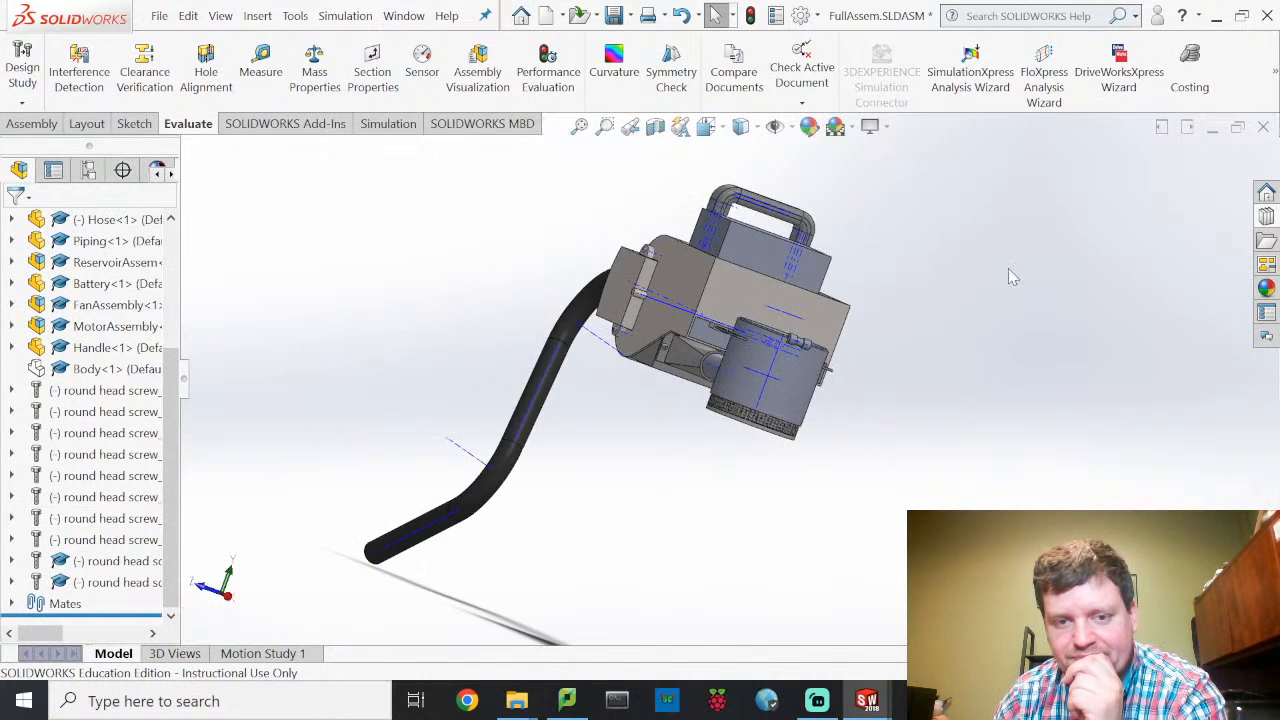
middle_click_drag(966, 292, 1010, 348)
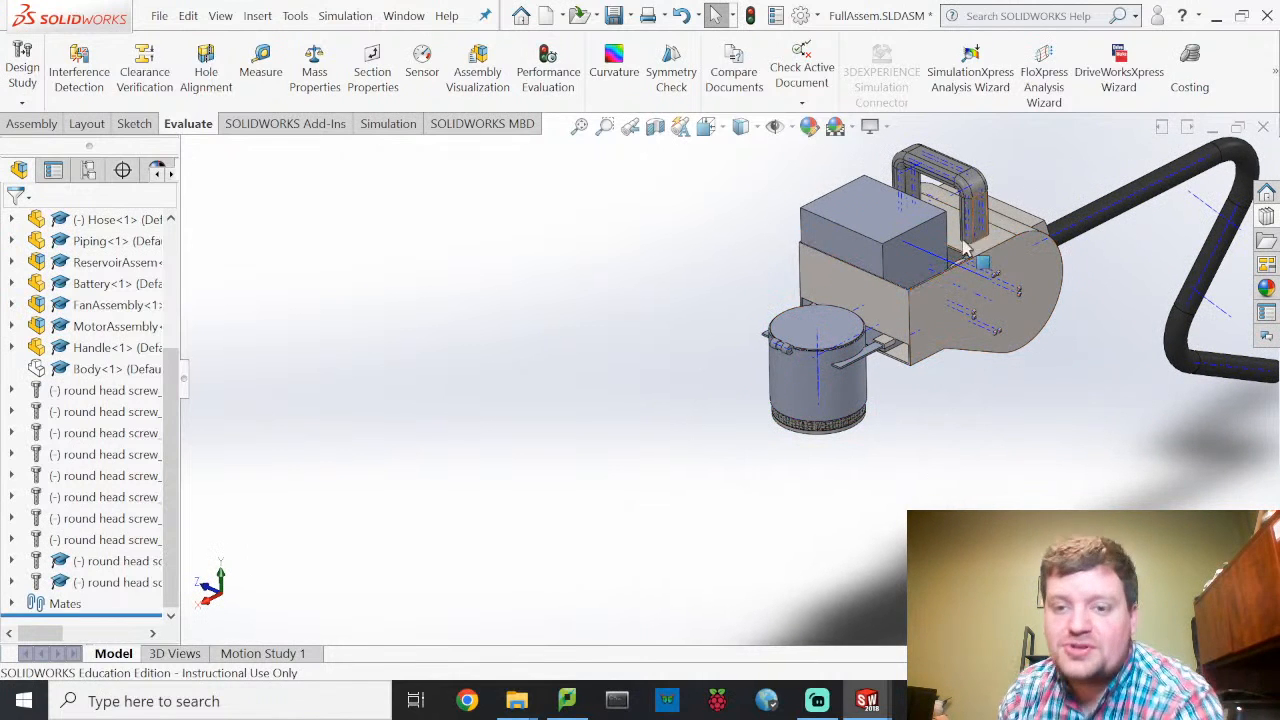
middle_click_drag(987, 371, 1138, 308)
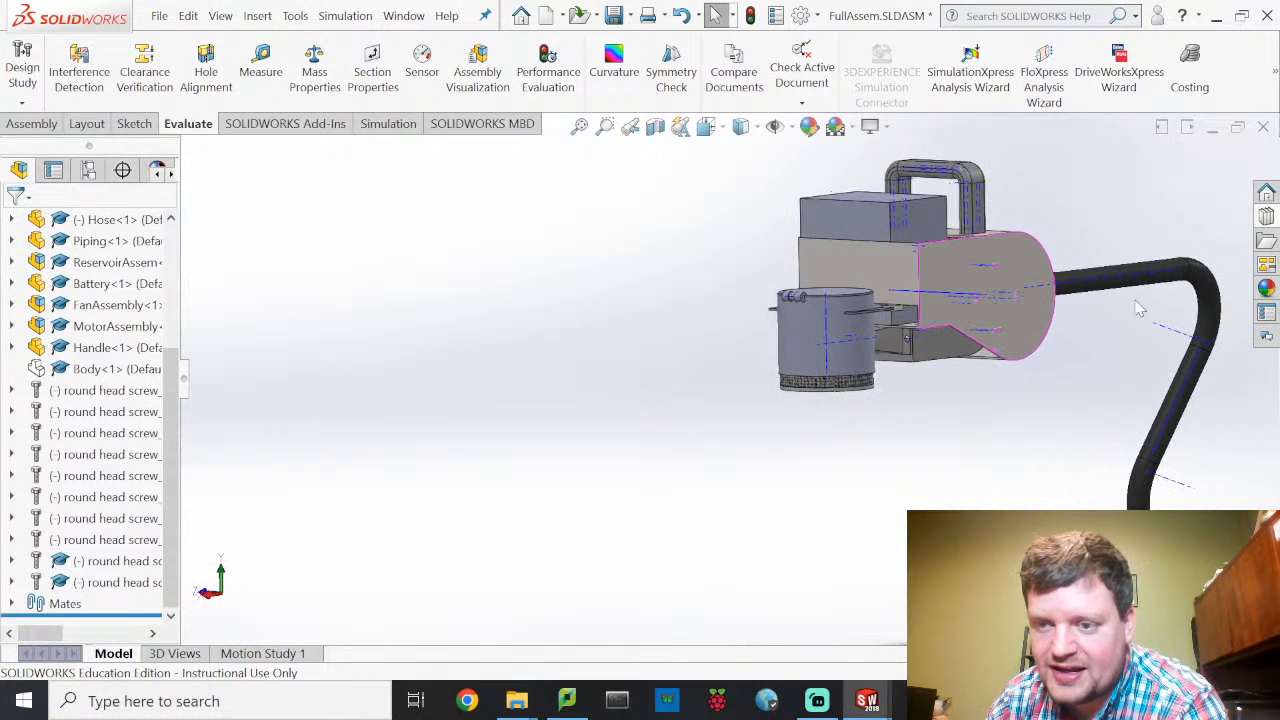
left_click(1266, 222)
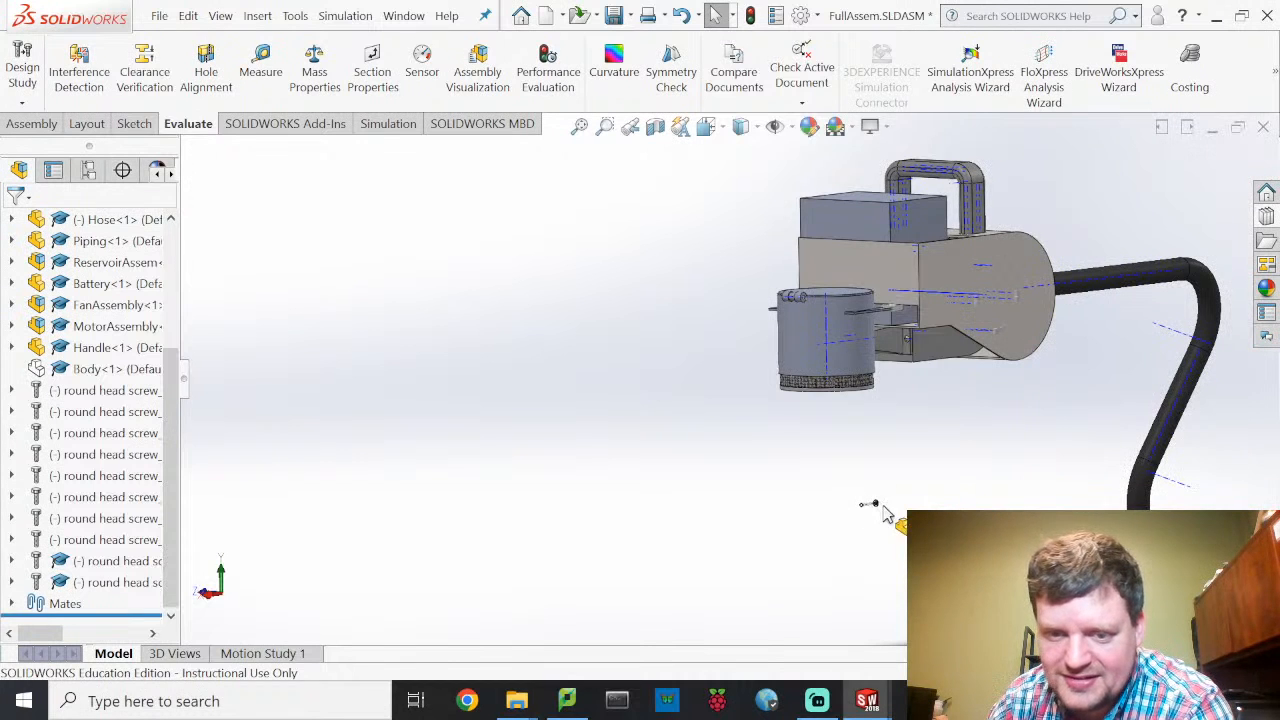
left_click_drag(918, 474, 913, 414)
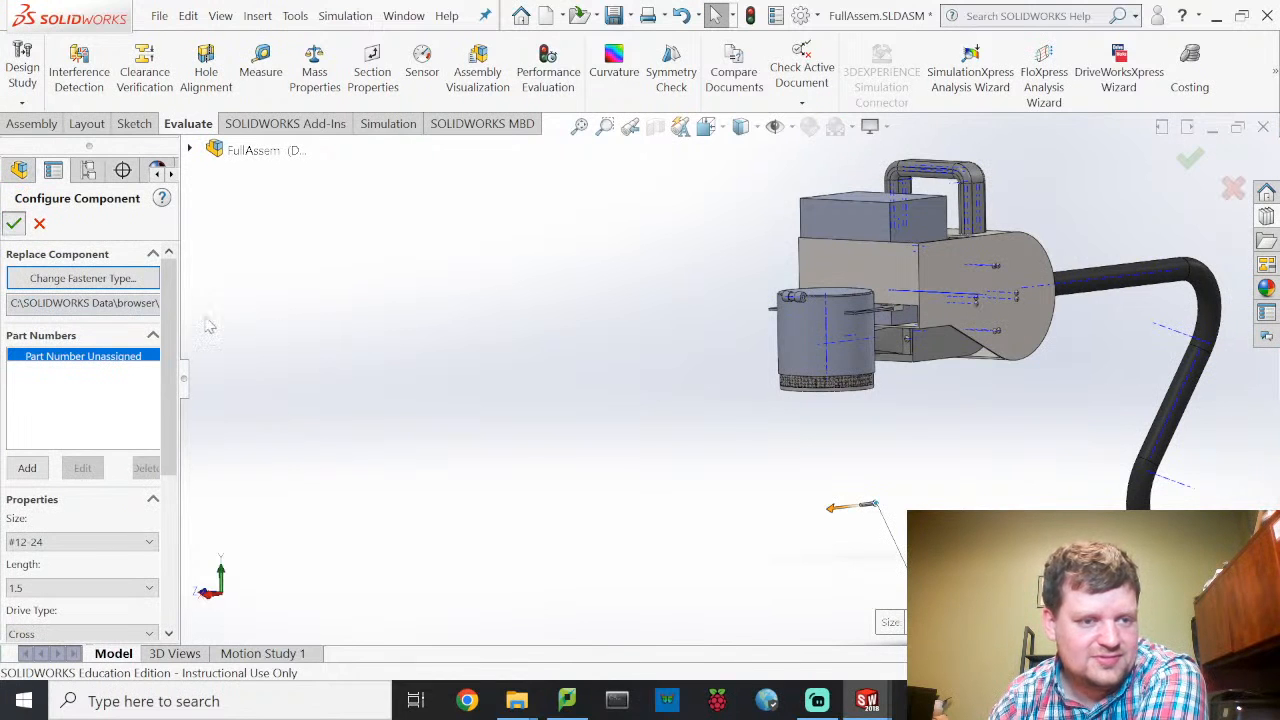
key("Escape")
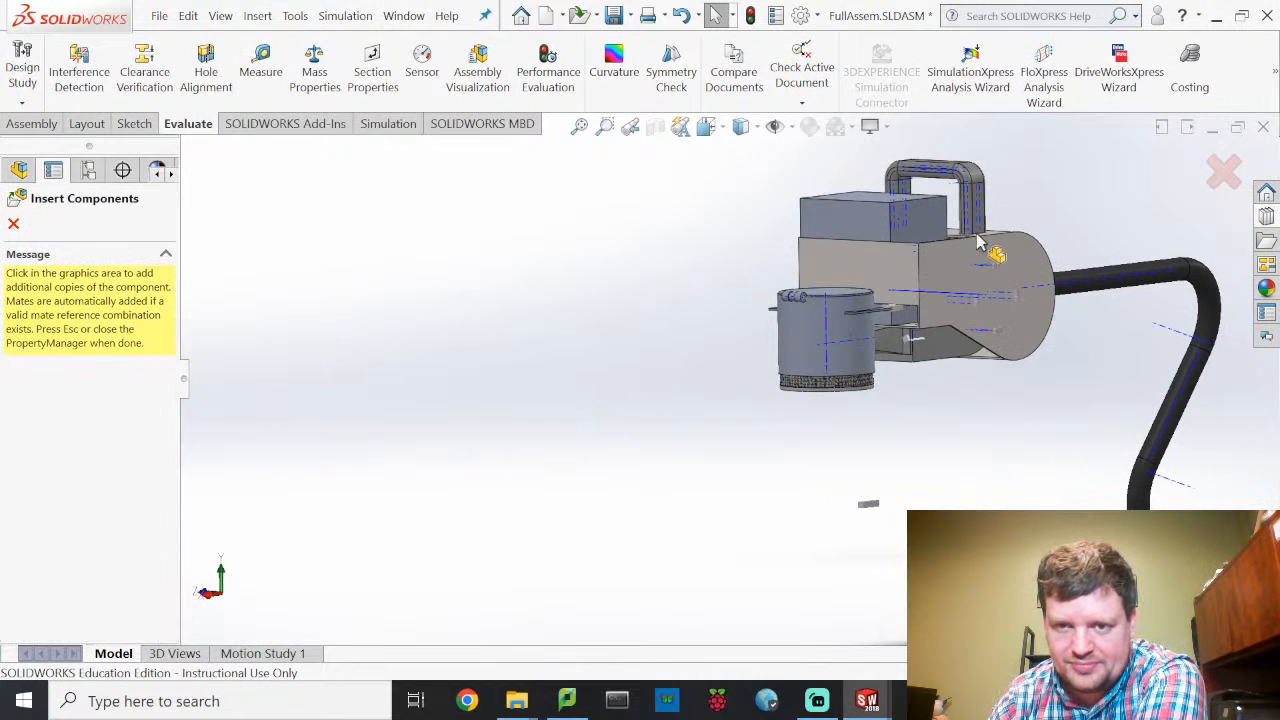
Step: Examine the handle base, the underside of the frame and the motor area for remaining screw holes
scroll(980, 242, "down", 5)
scroll(897, 297, "down", 5)
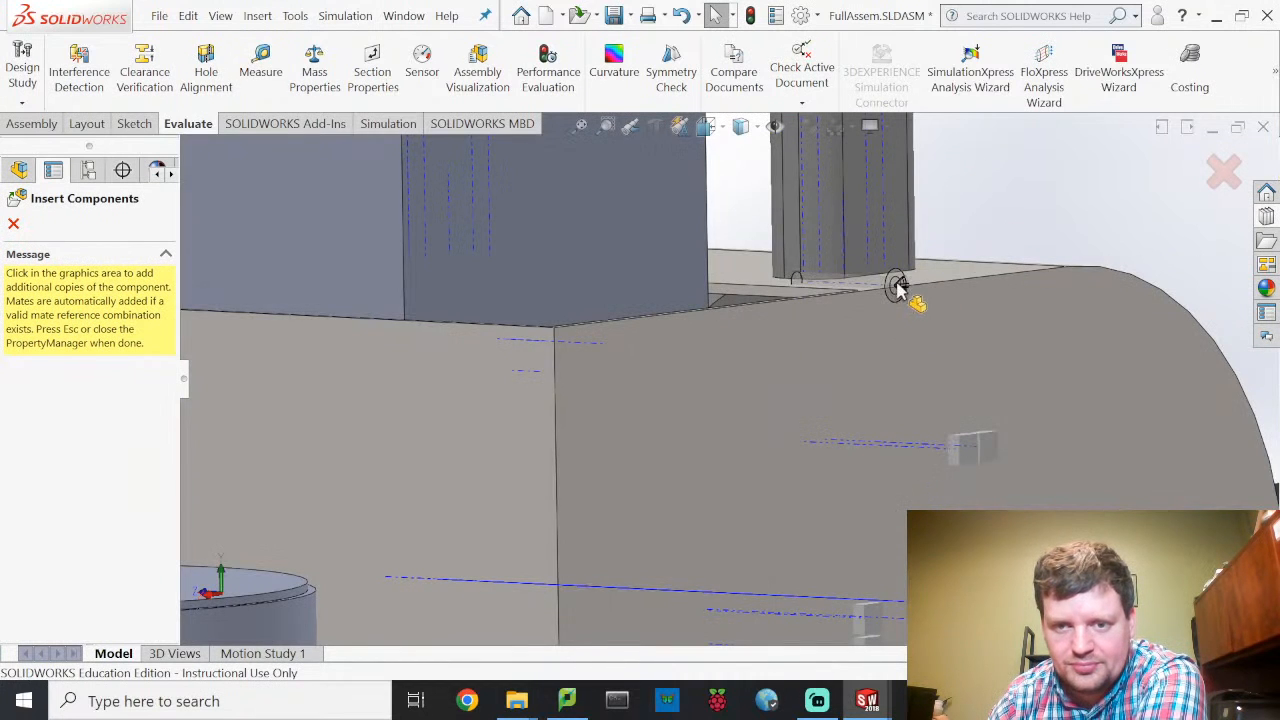
scroll(877, 290, "down", 3)
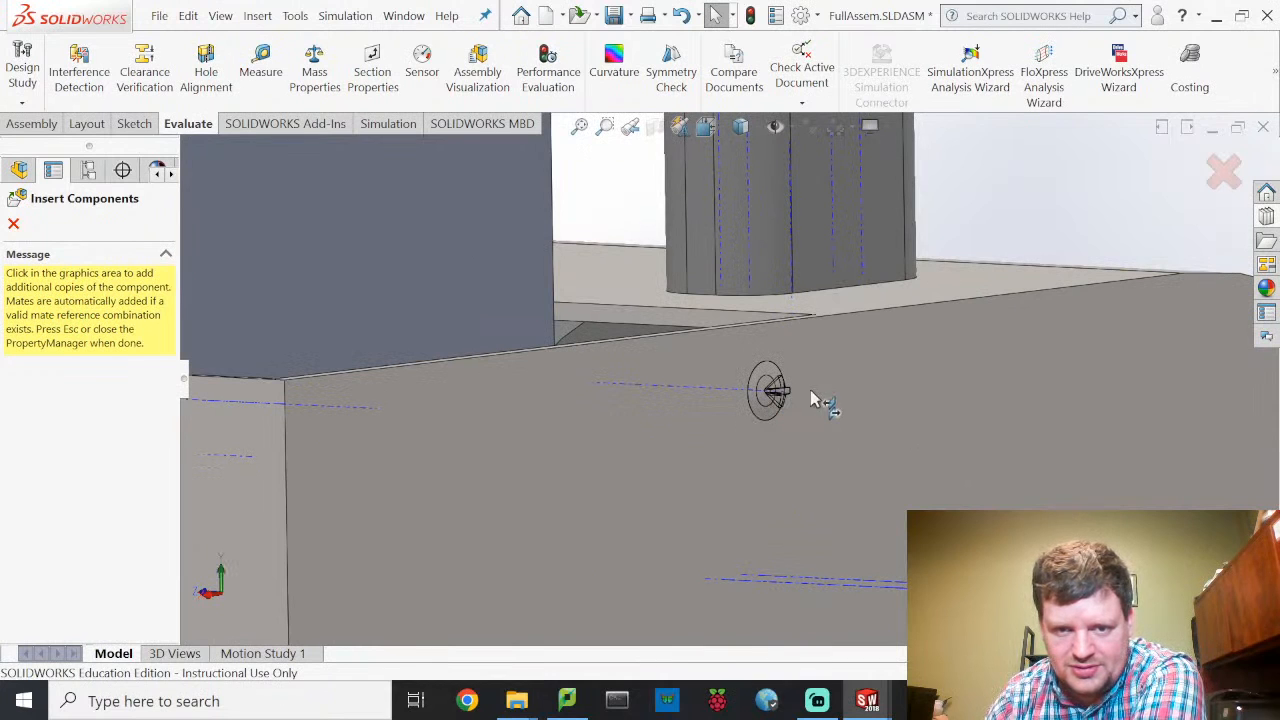
scroll(815, 402, "up", 5)
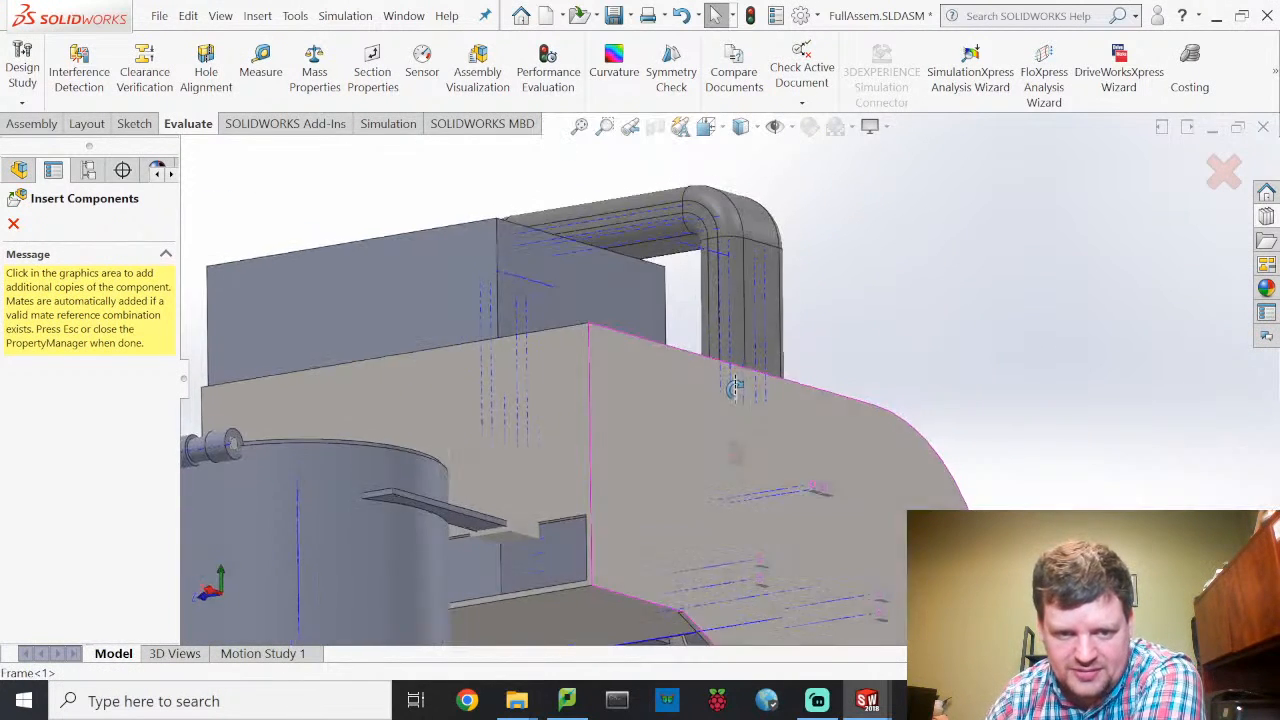
middle_click_drag(735, 388, 606, 580)
scroll(643, 565, "down", 2)
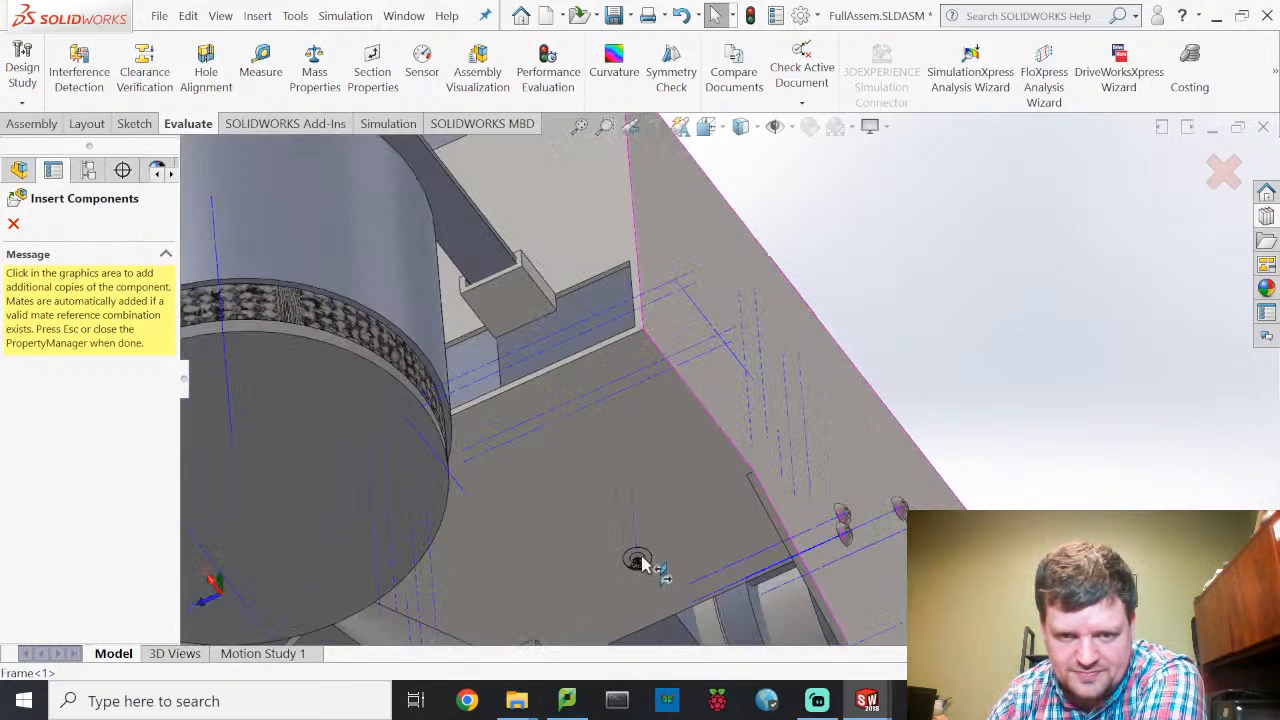
scroll(648, 563, "up", 3)
scroll(745, 540, "down", 3)
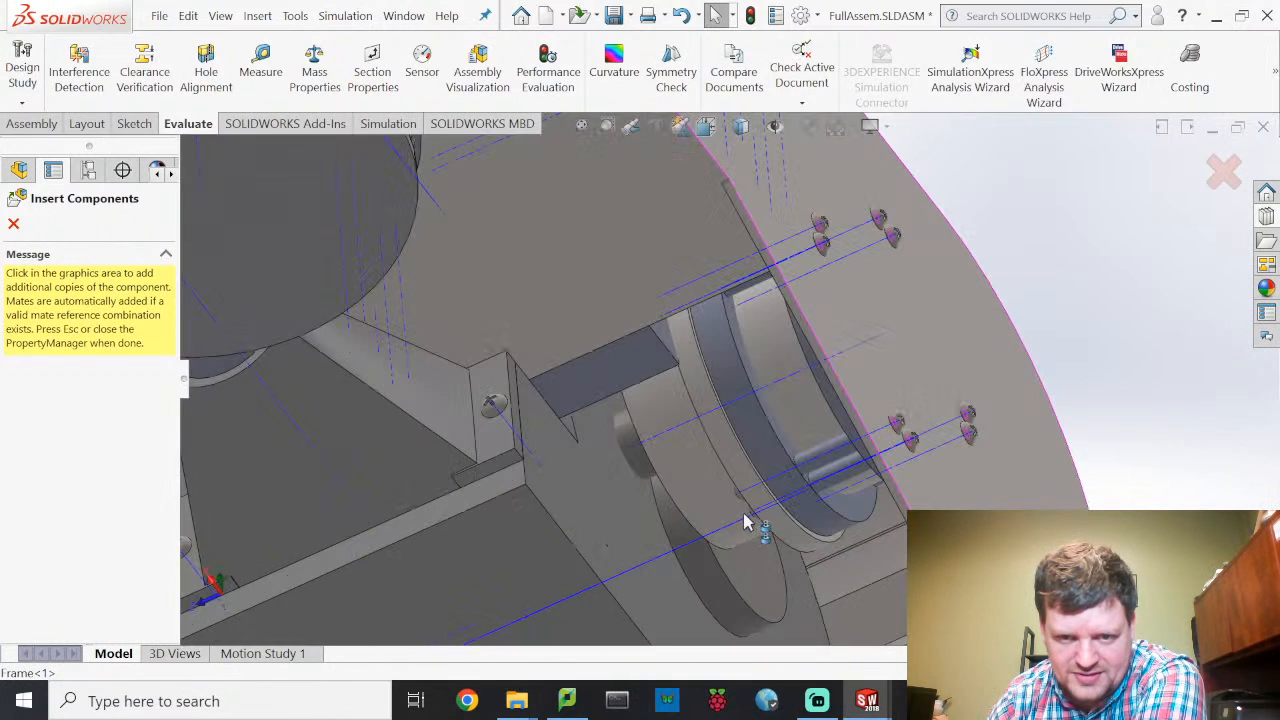
middle_click_drag(745, 476, 749, 429)
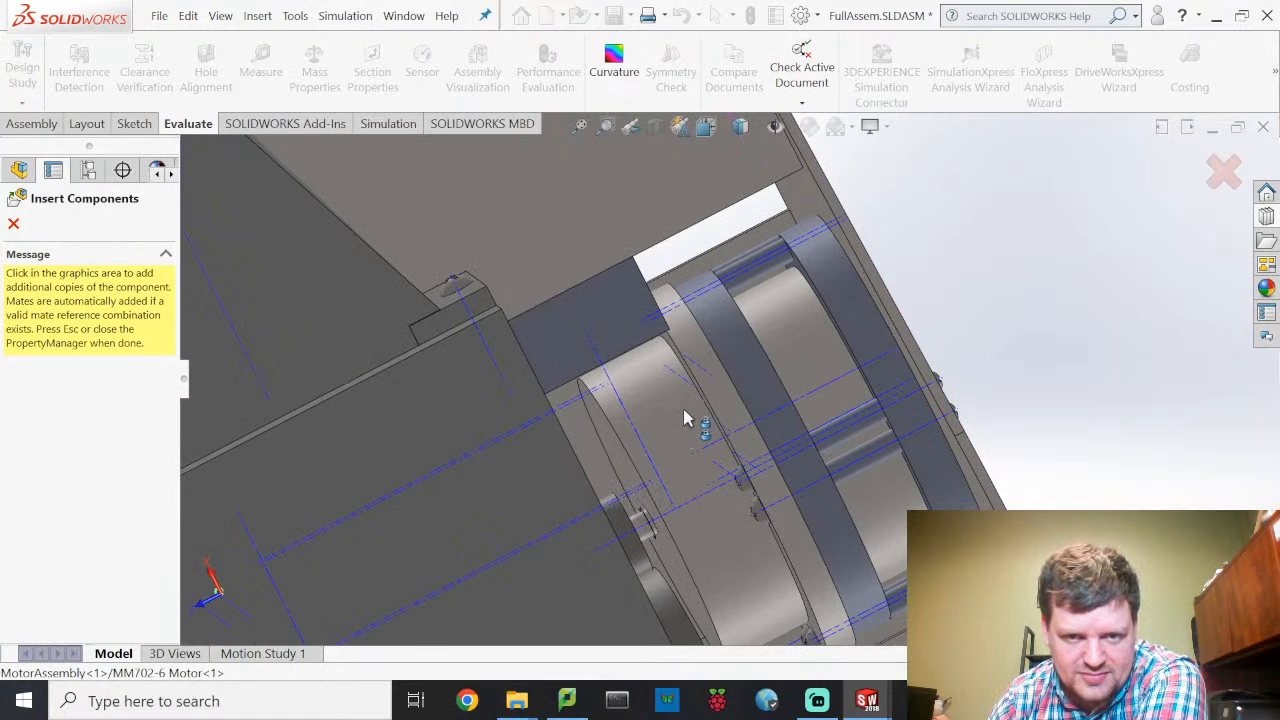
Step: Make the motor assembly and the fan assembly transparent
left_click(52, 172)
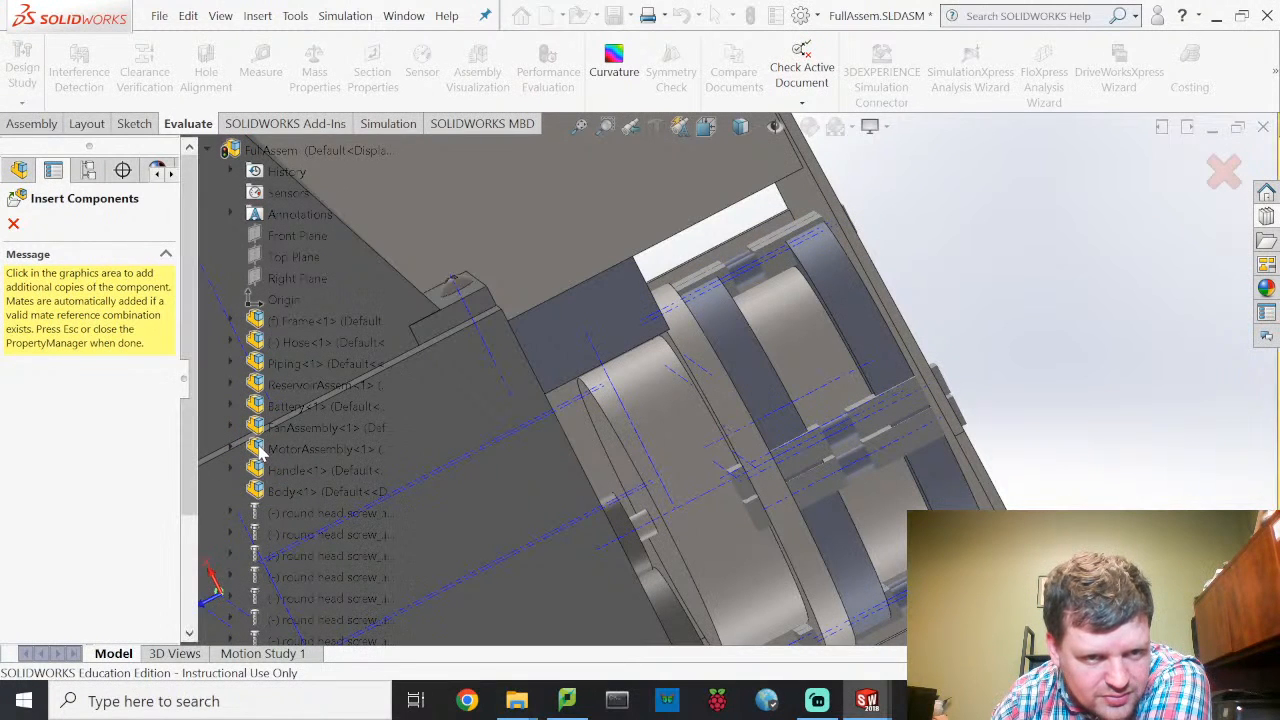
right_click(260, 450)
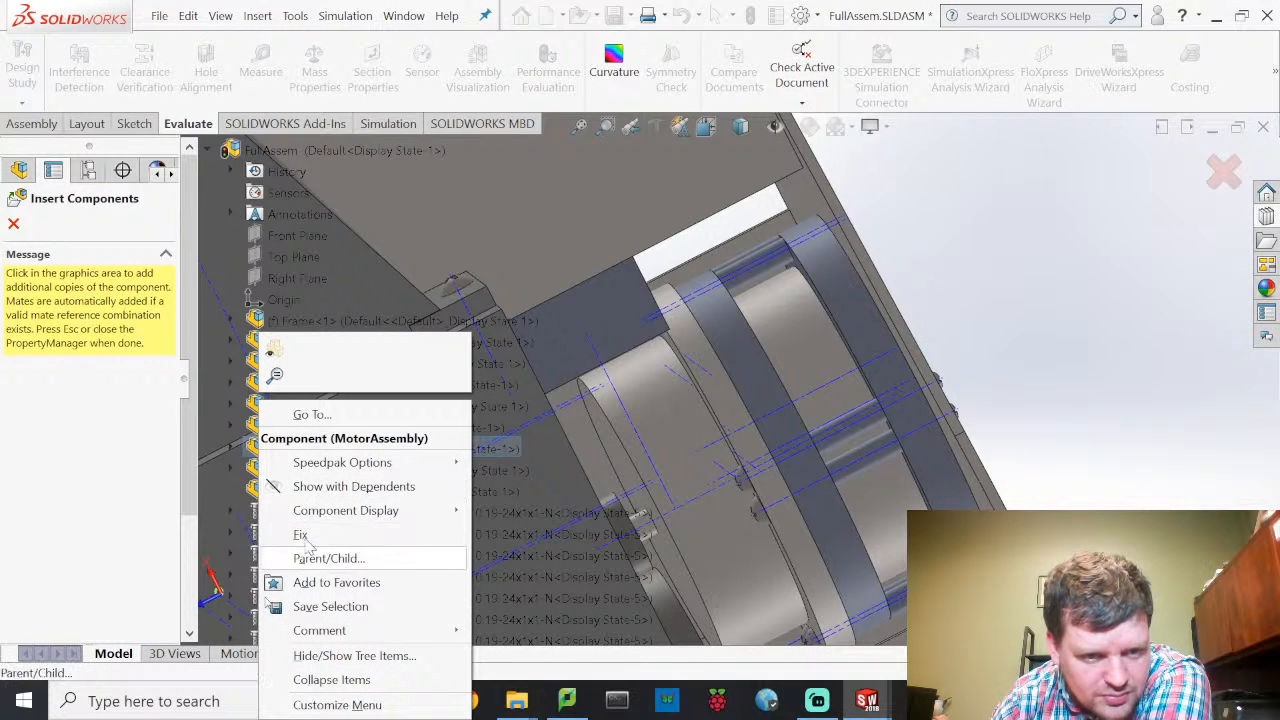
left_click(347, 656)
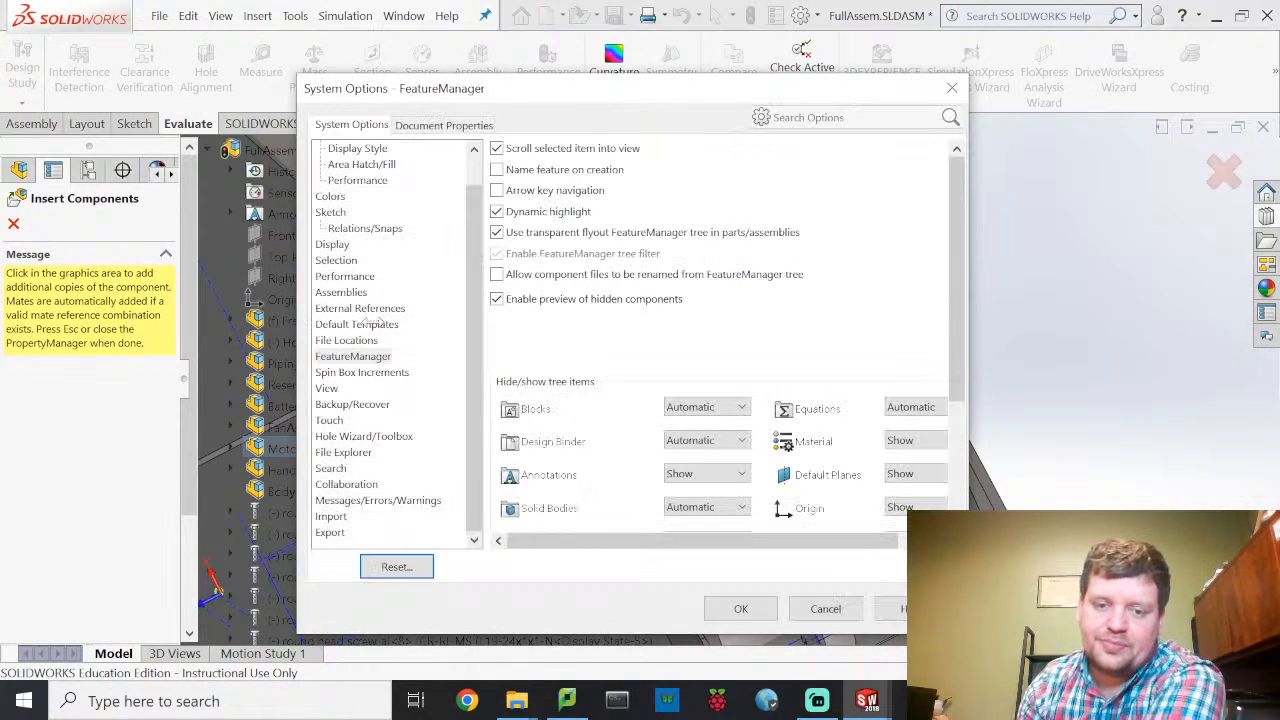
right_click(256, 450)
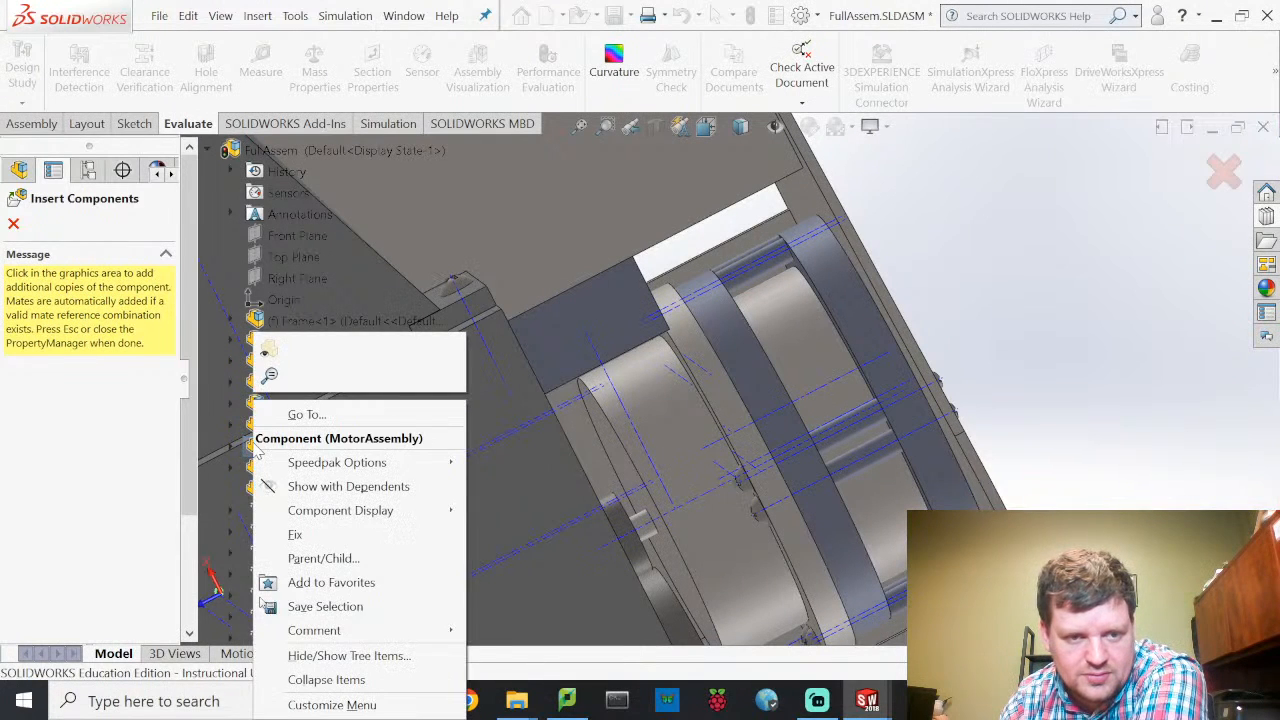
left_click(265, 352)
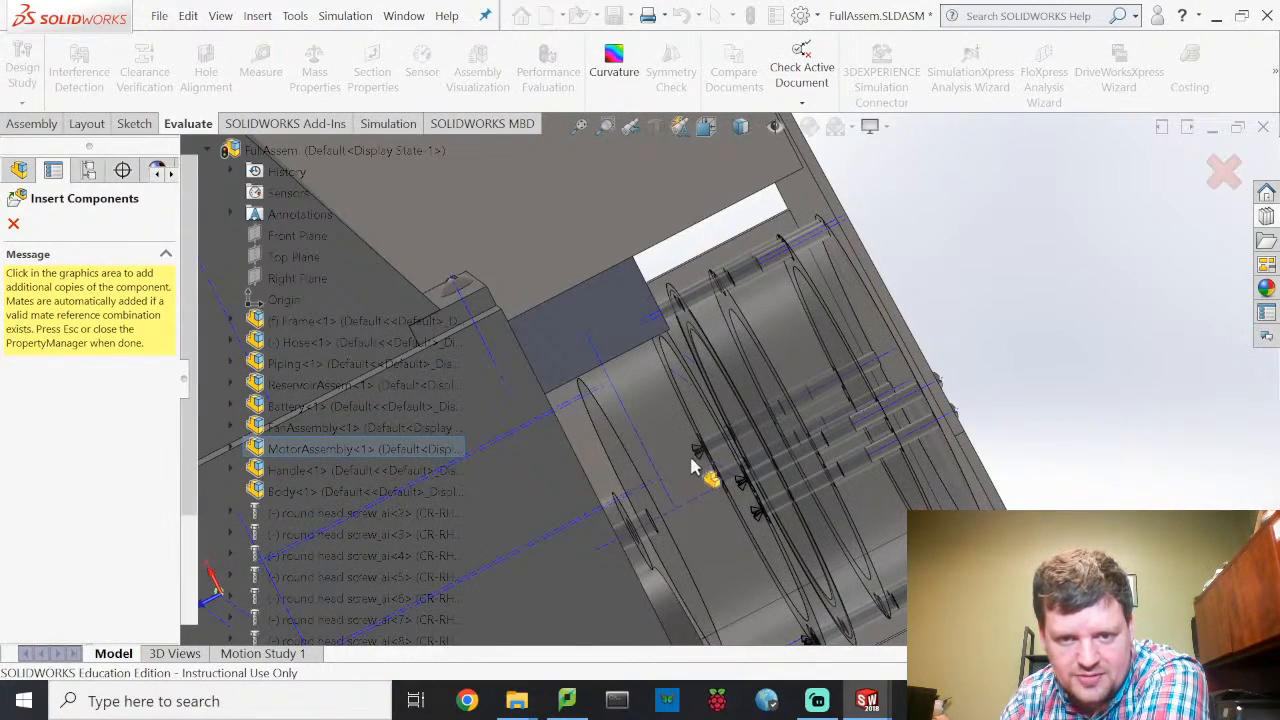
middle_click_drag(676, 494, 573, 497)
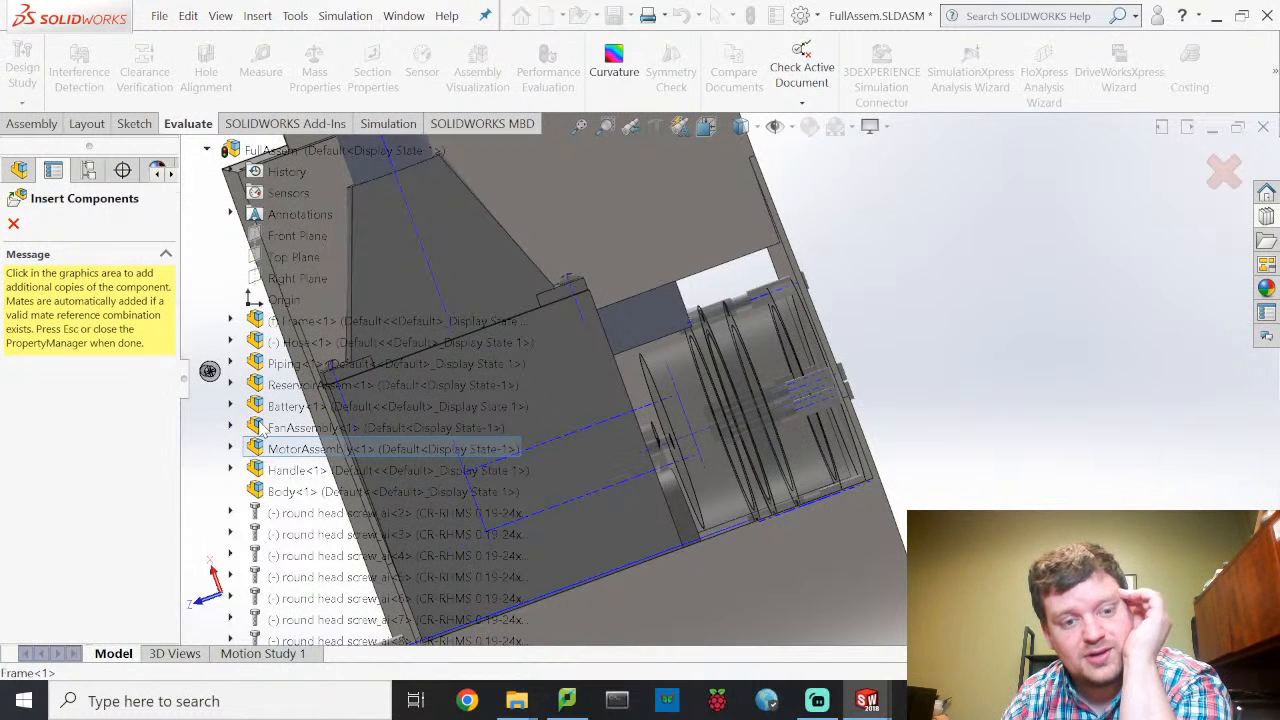
right_click(265, 427)
left_click(290, 352)
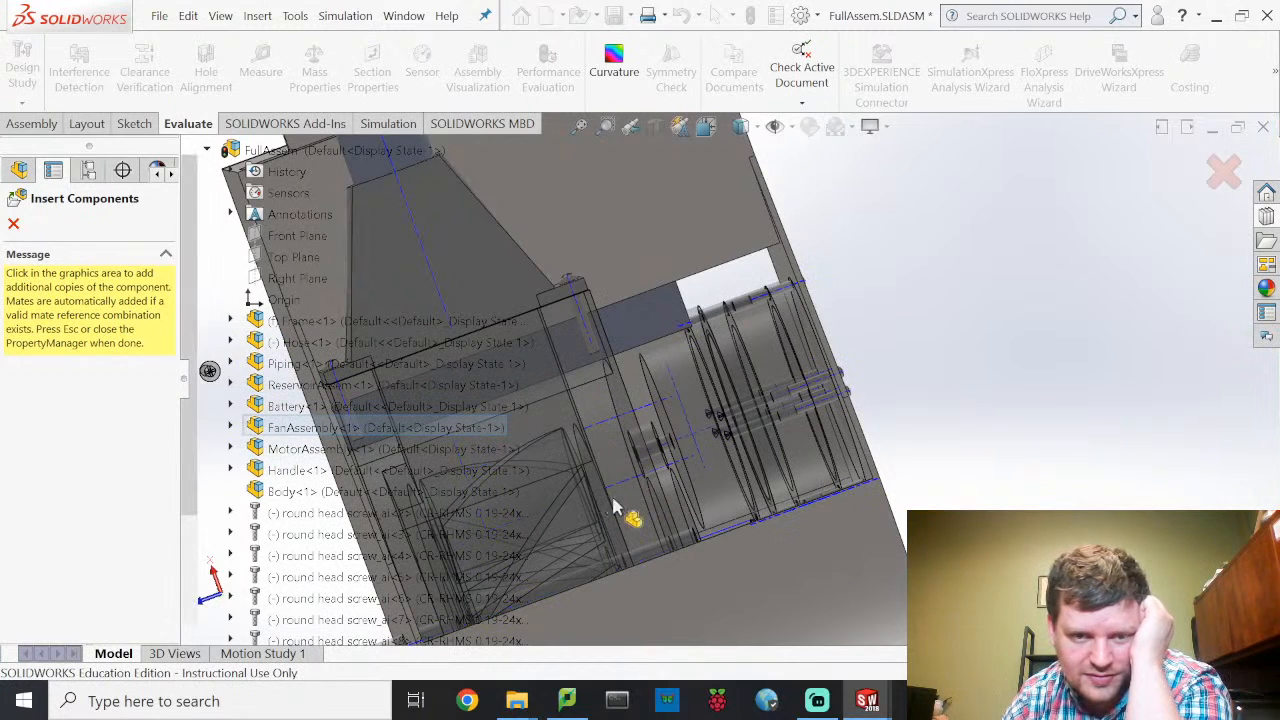
Step: Examine the inside of the fan and motor assemblies for holes still lacking screws, and finish inserting components
mouse_move(657, 509)
middle_mouse_down()
mouse_move(494, 508)
mouse_move(663, 506)
middle_mouse_up()
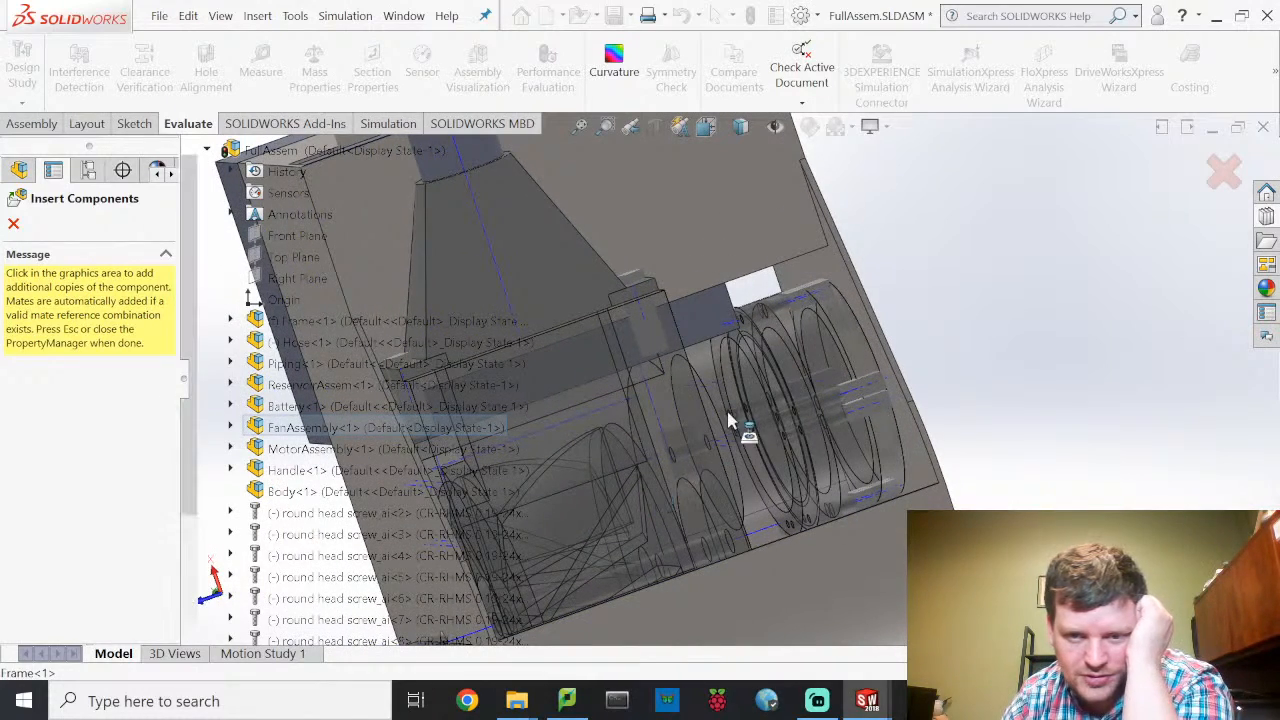
middle_click_drag(729, 422, 741, 424)
scroll(750, 425, "down", 3)
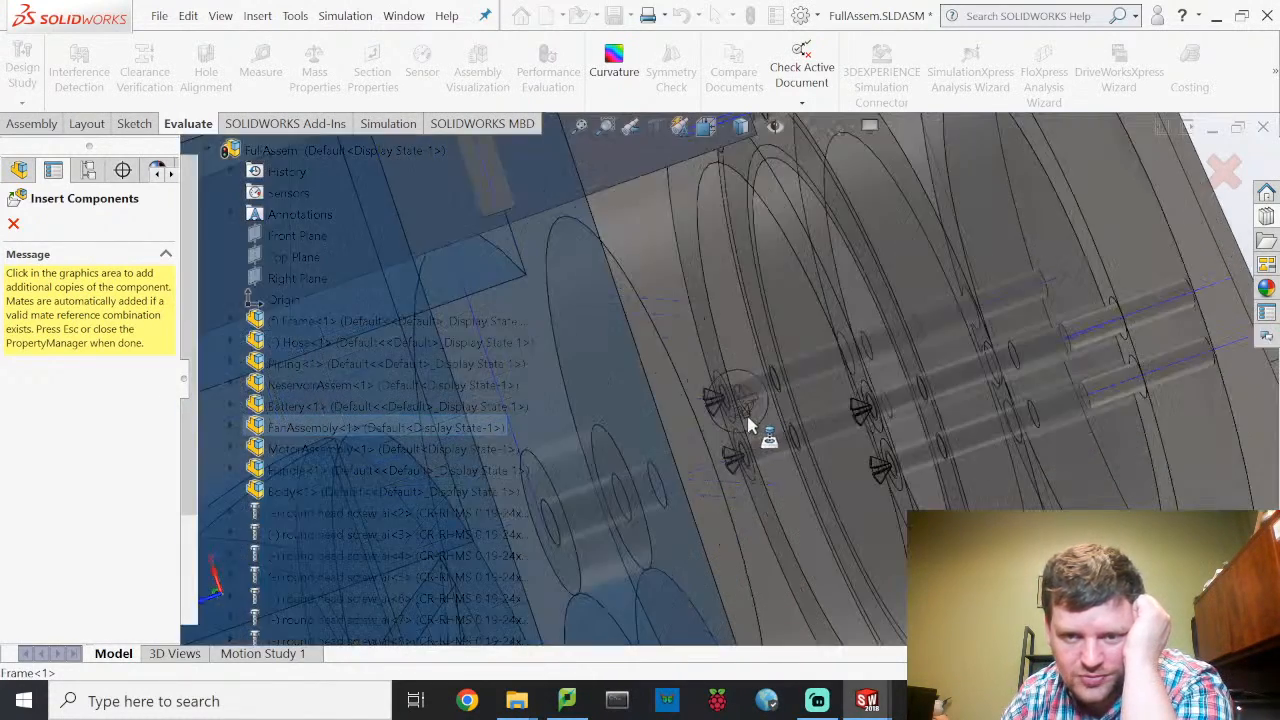
scroll(748, 425, "down", 1)
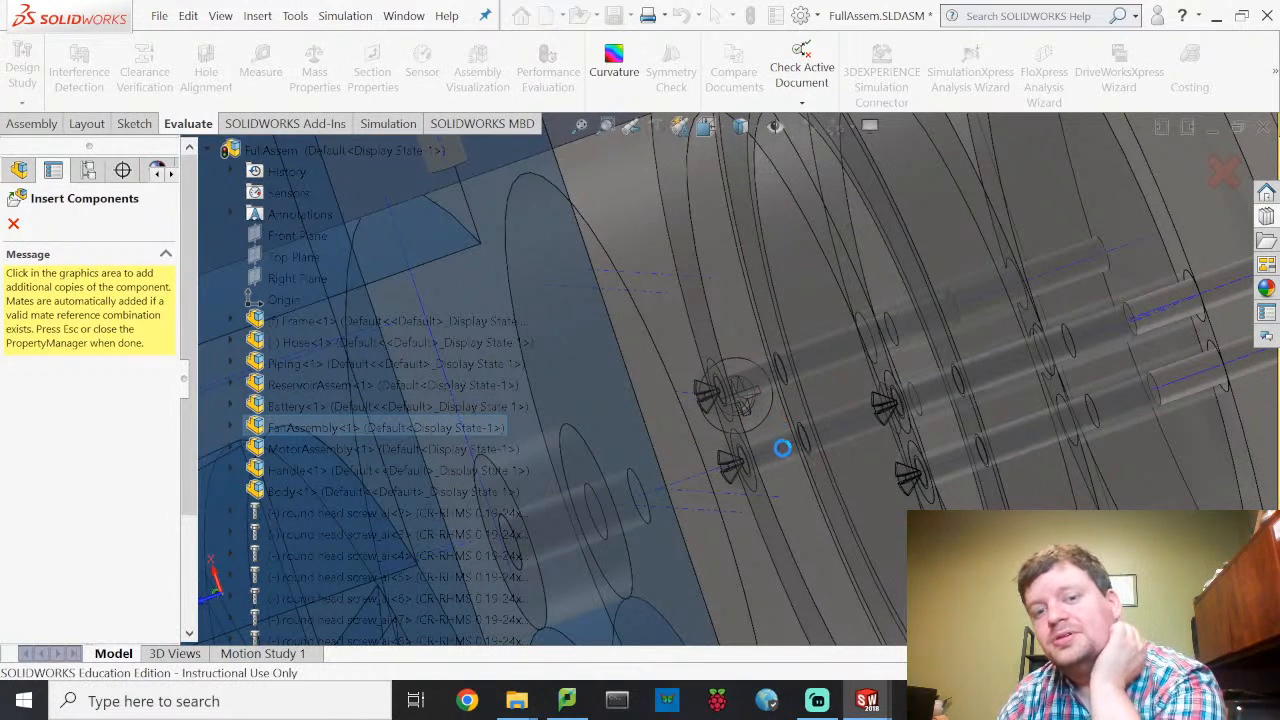
scroll(798, 457, "up", 8)
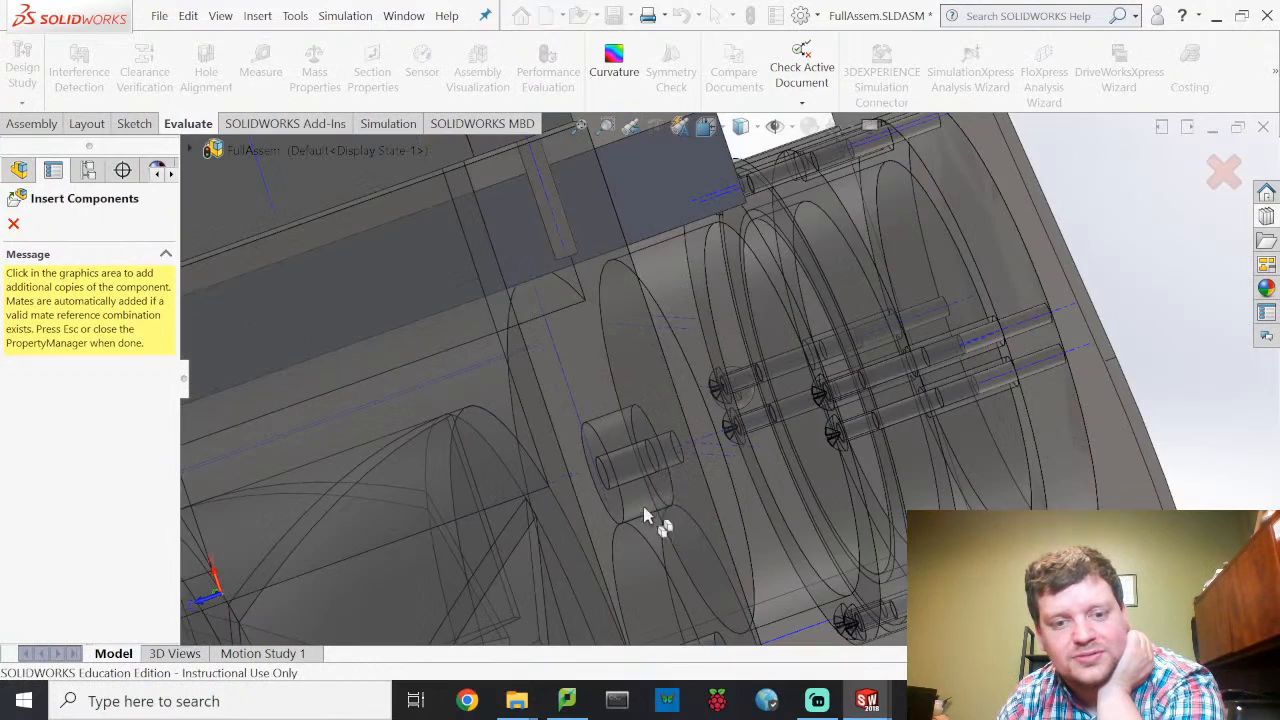
scroll(620, 536, "up", 2)
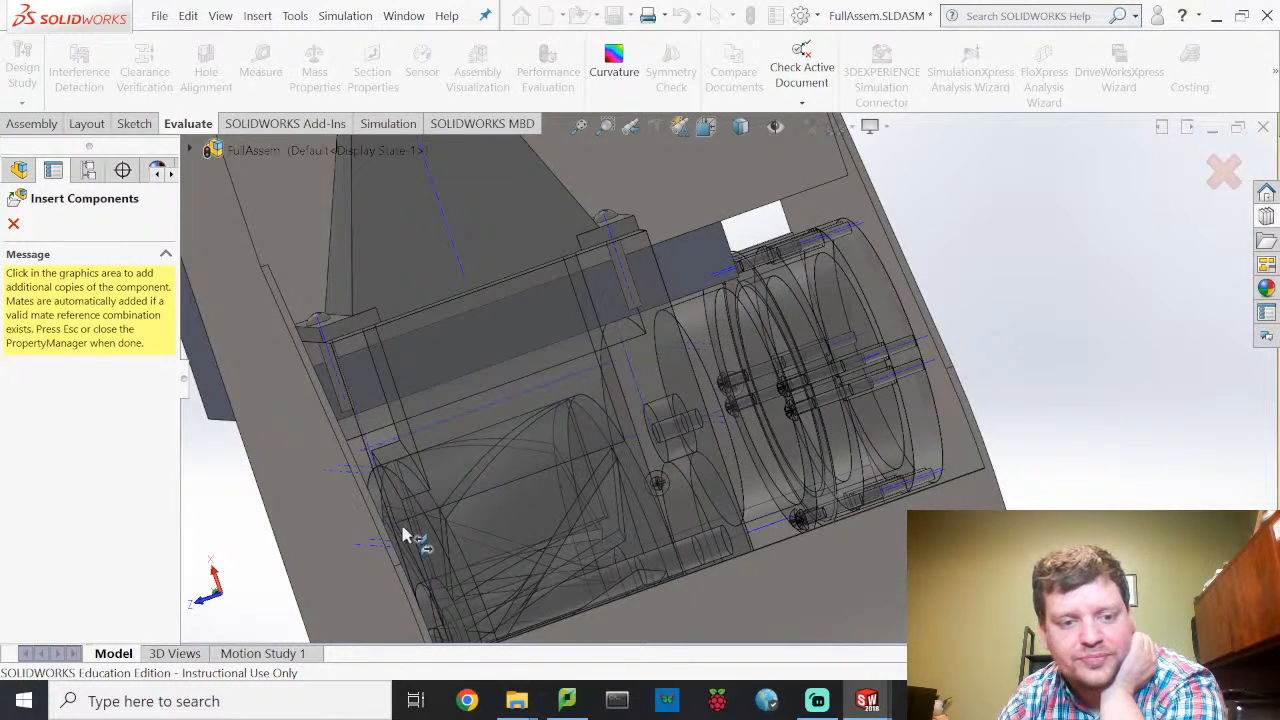
middle_click_drag(465, 533, 440, 535)
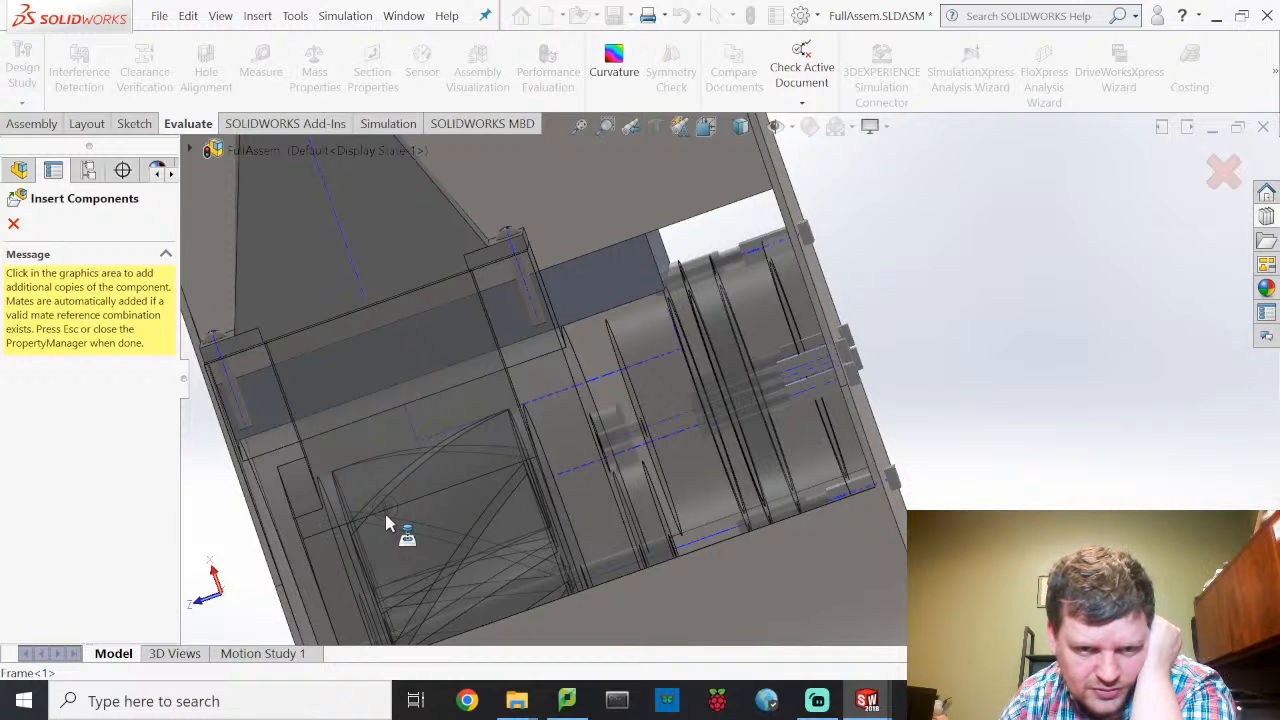
left_click(388, 524)
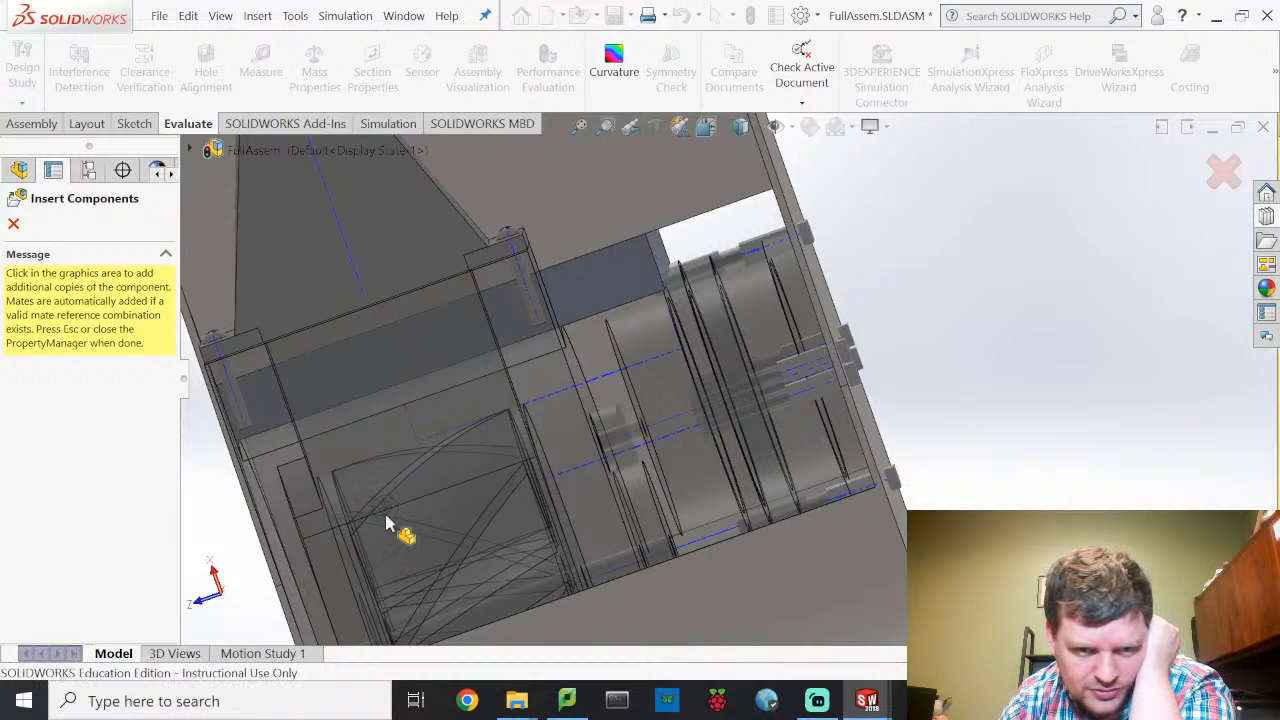
key("Escape")
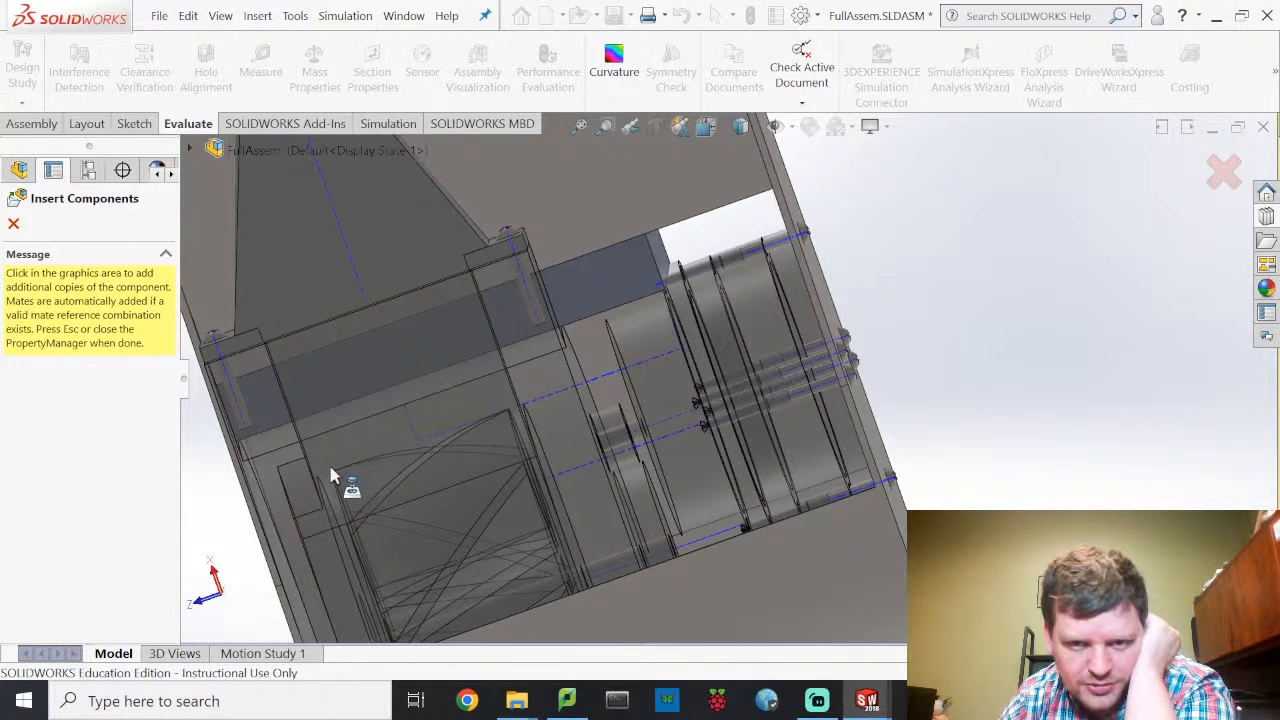
left_click(13, 226)
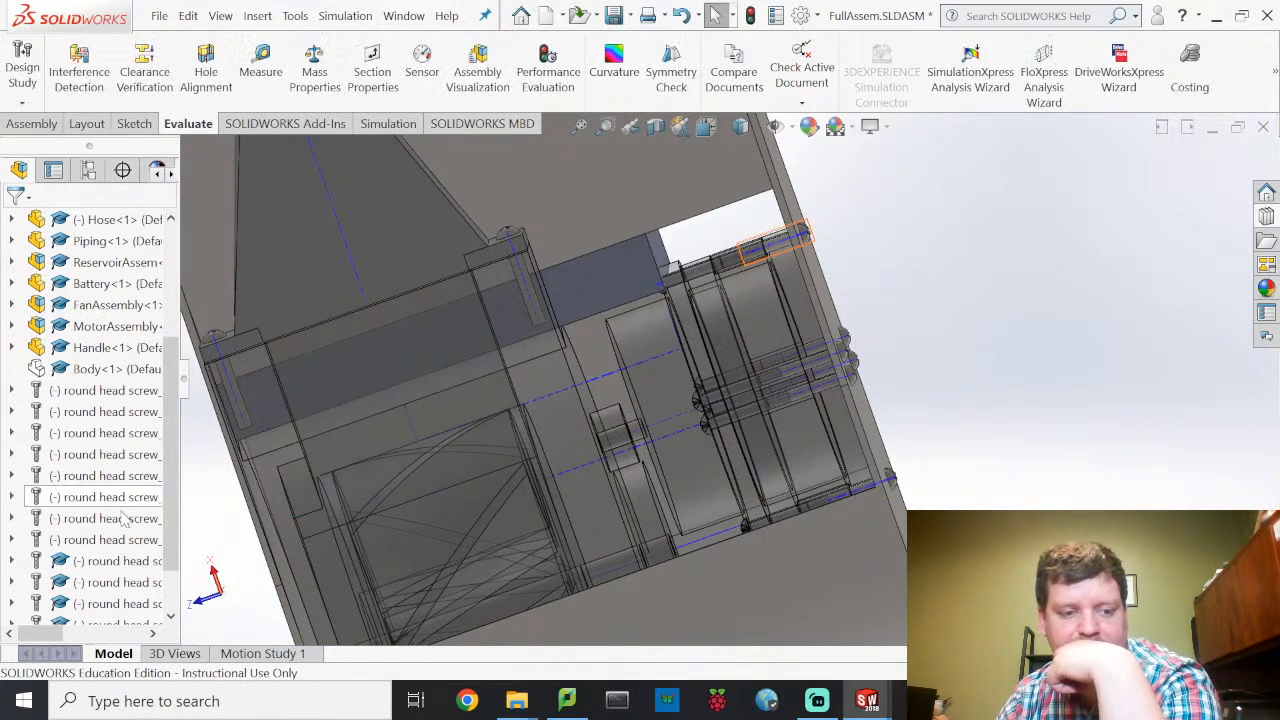
Step: Delete the stray round head screw floating far away from the vacuum assembly
scroll(122, 507, "down", 1)
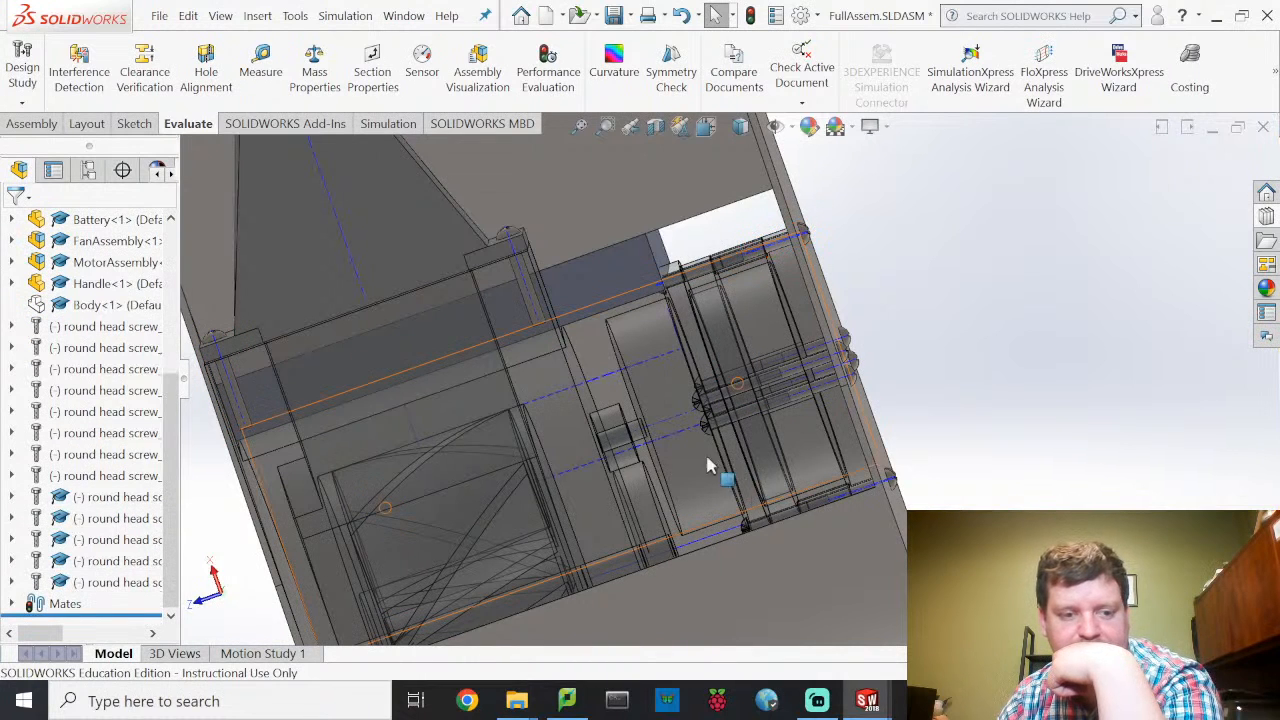
scroll(994, 494, "up", 3)
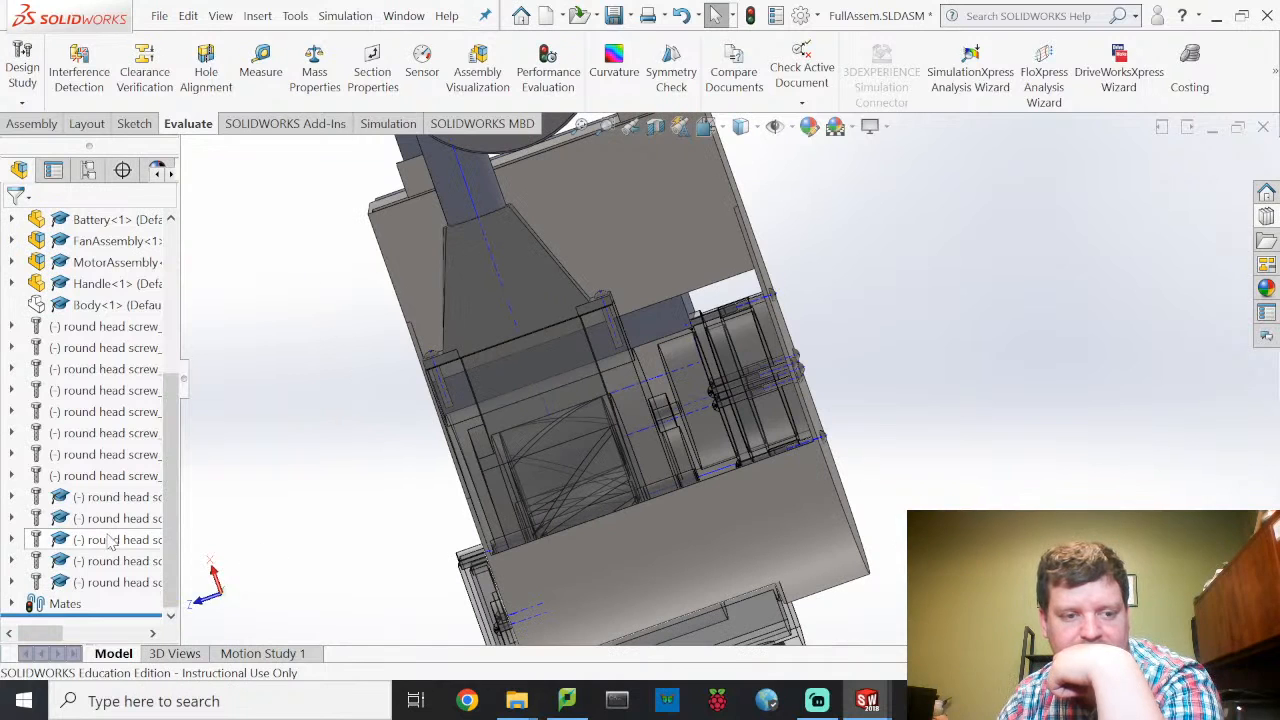
left_click(112, 540)
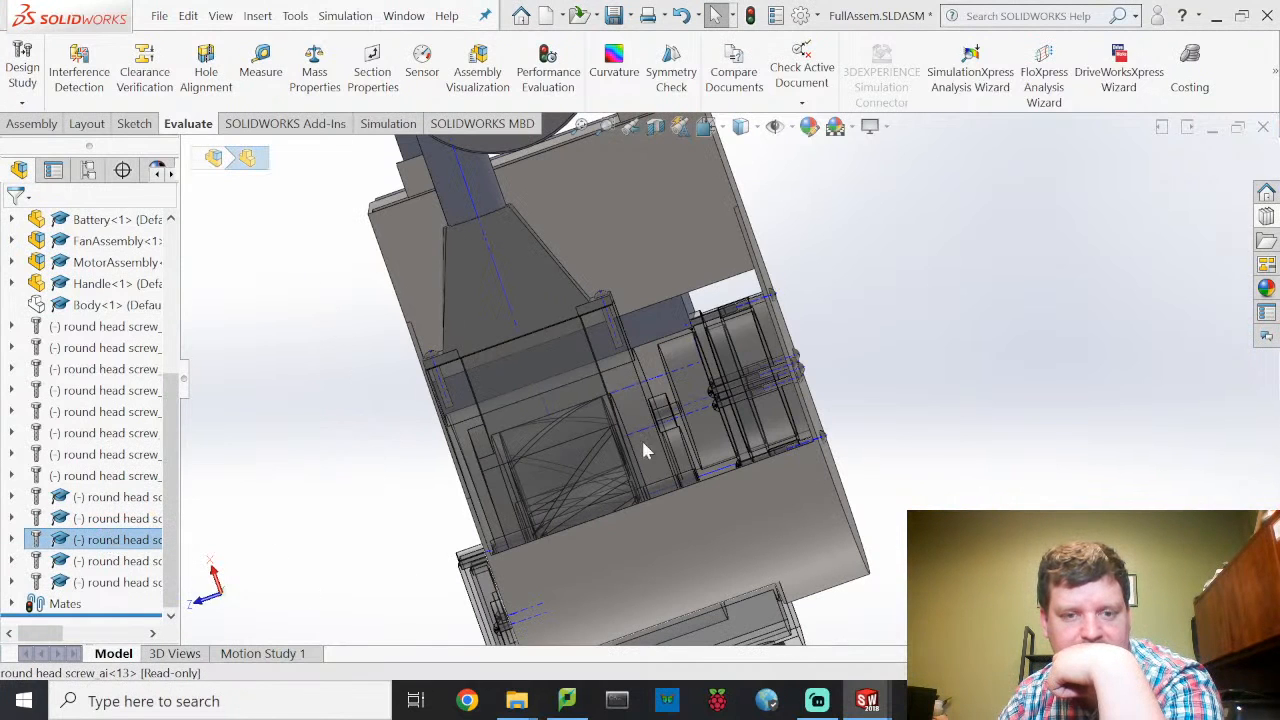
scroll(903, 450, "up", 5)
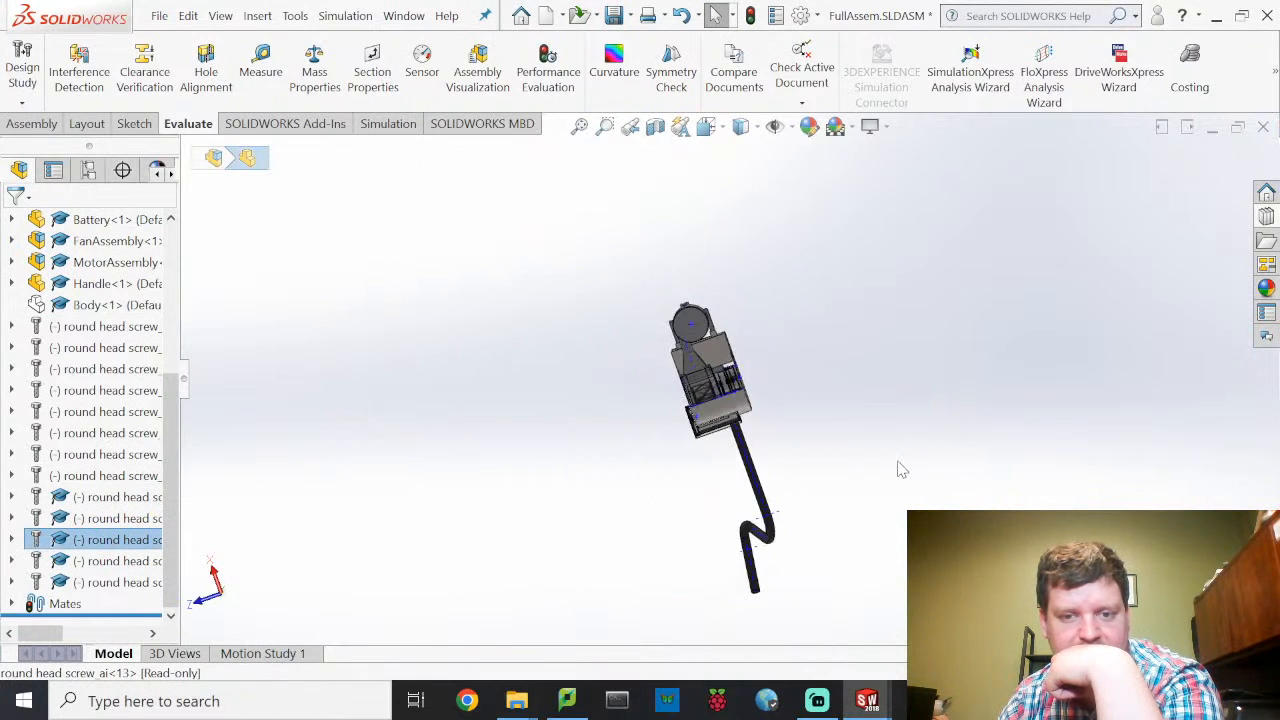
middle_click_drag(894, 477, 948, 488)
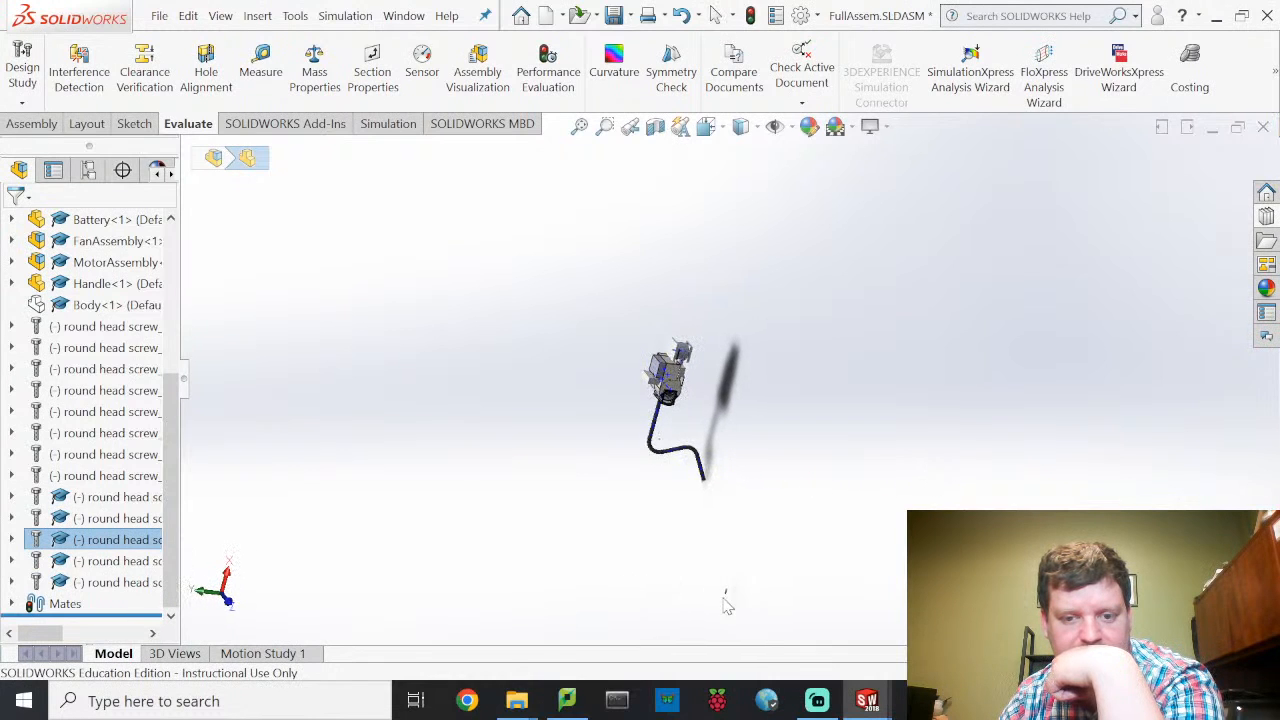
left_click_drag(706, 583, 755, 618)
key("Delete")
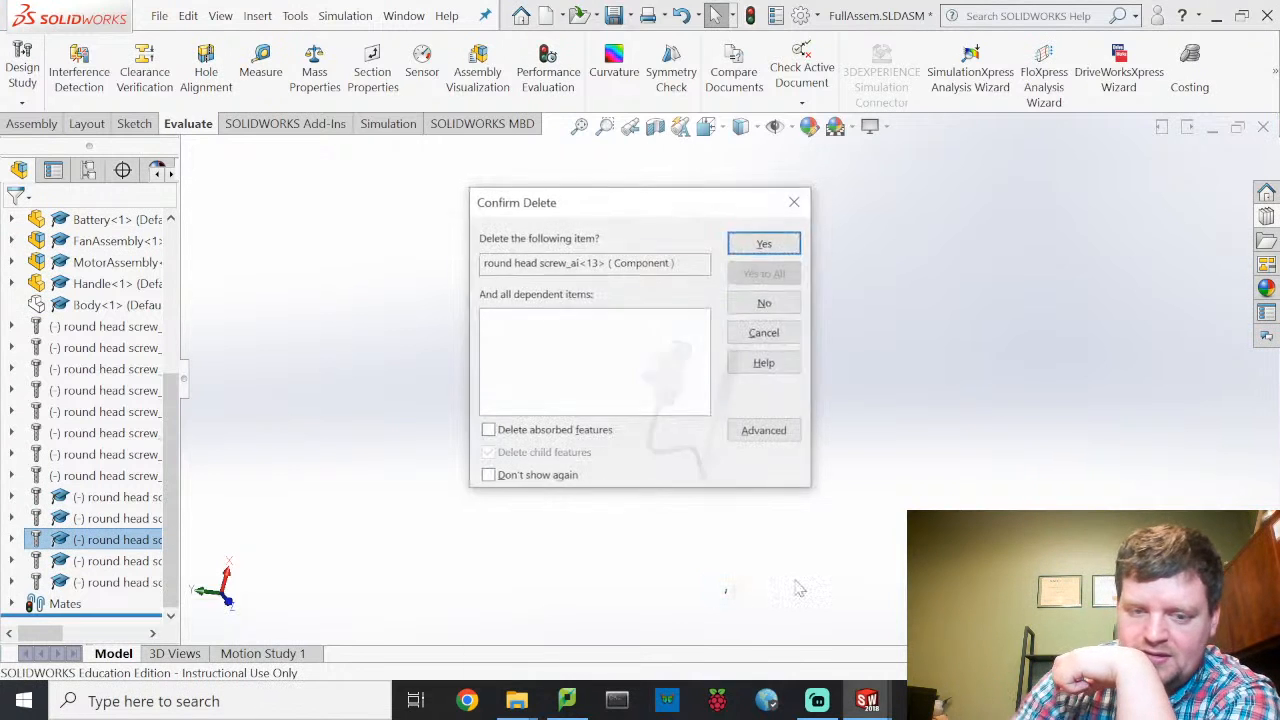
left_click(755, 244)
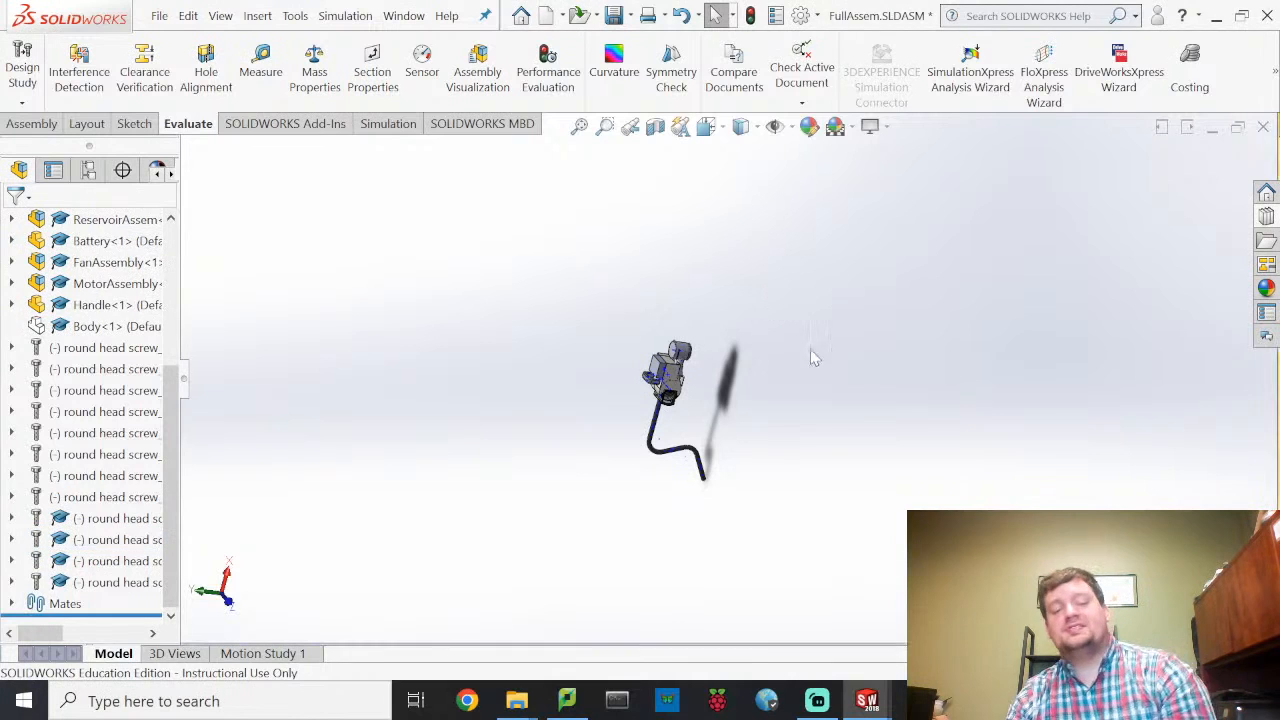
Step: Make the hidden Body component transparent and show it around the frame
middle_click_drag(806, 490, 537, 403)
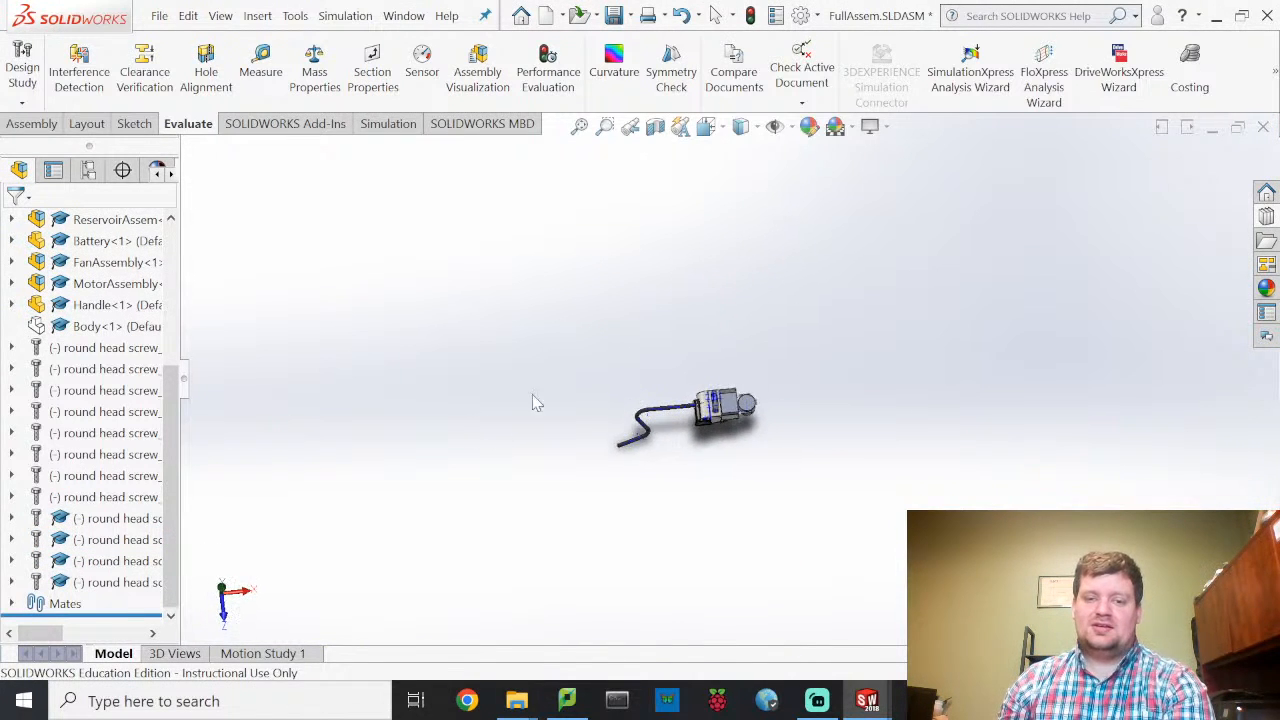
middle_click_drag(630, 472, 653, 363)
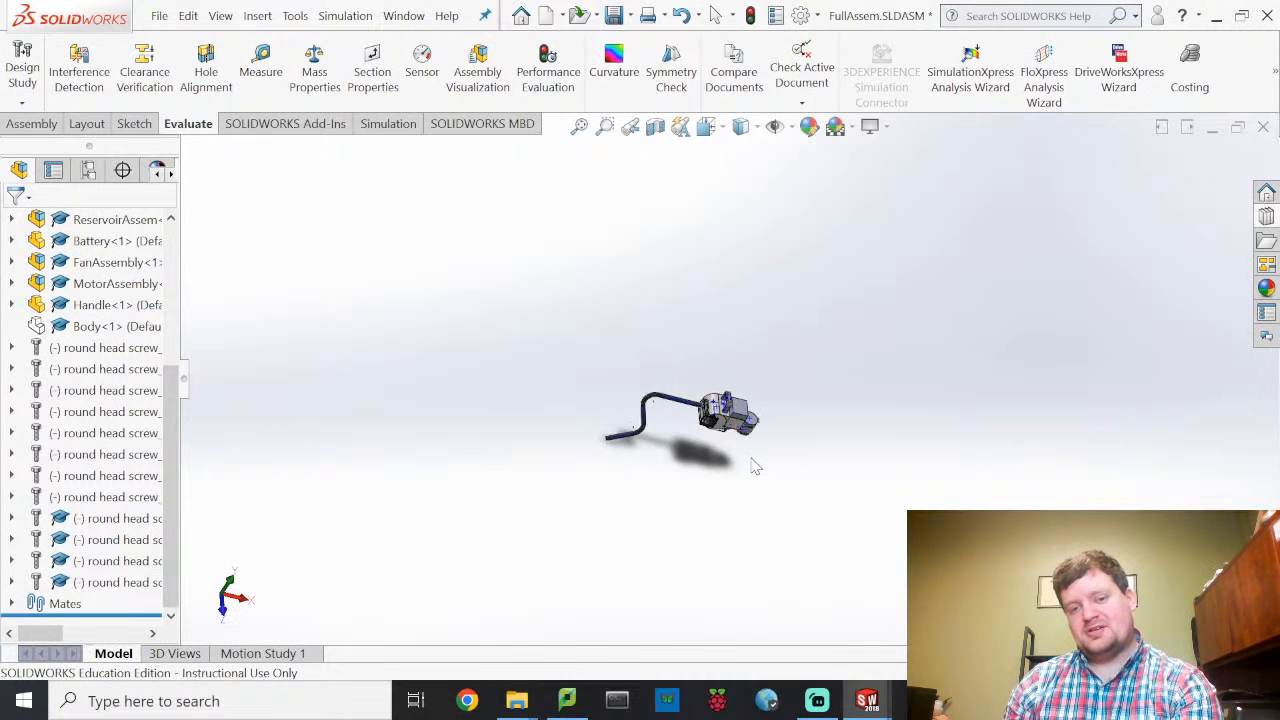
scroll(751, 449, "down", 5)
middle_click_drag(834, 417, 775, 281)
scroll(775, 278, "down", 3)
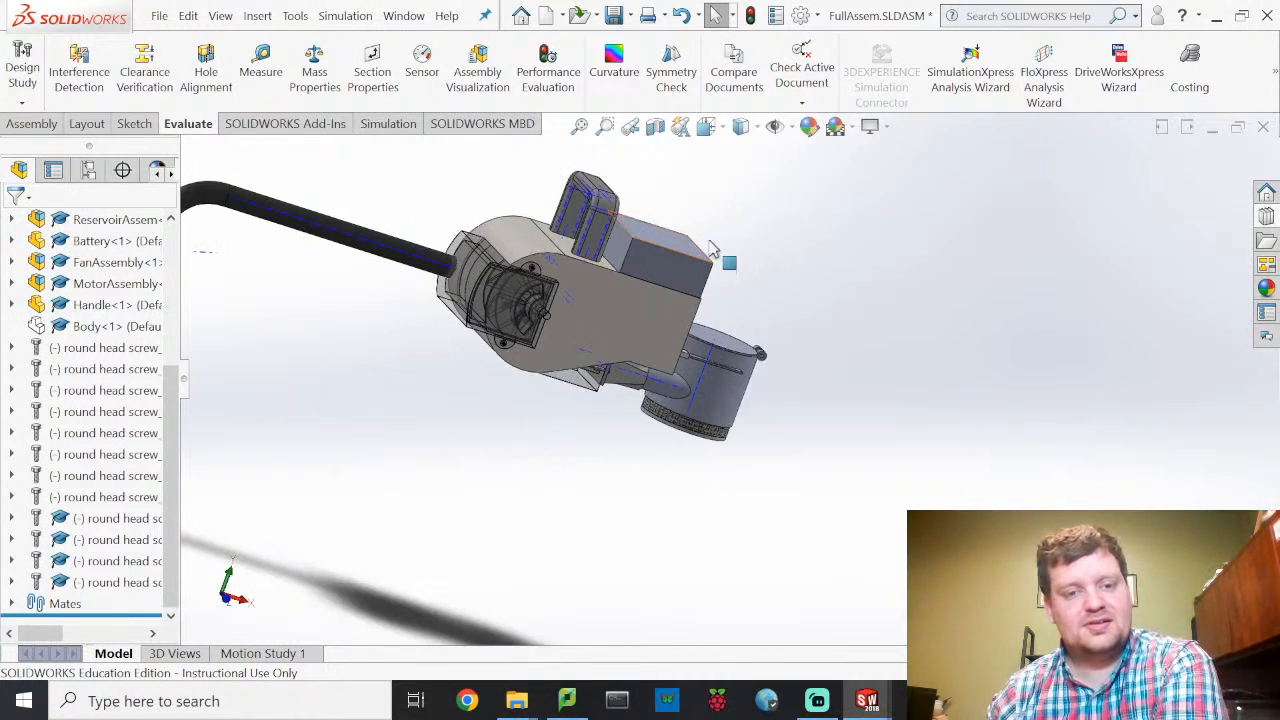
scroll(752, 236, "down", 3)
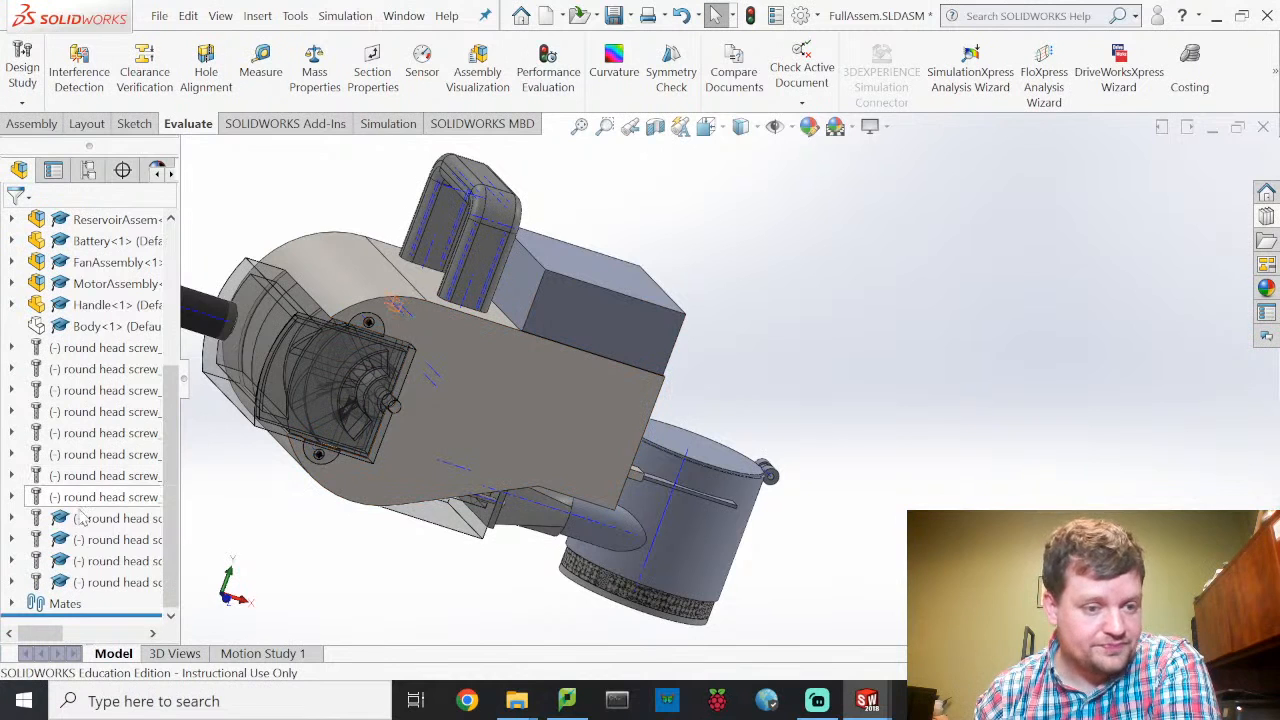
right_click(40, 327)
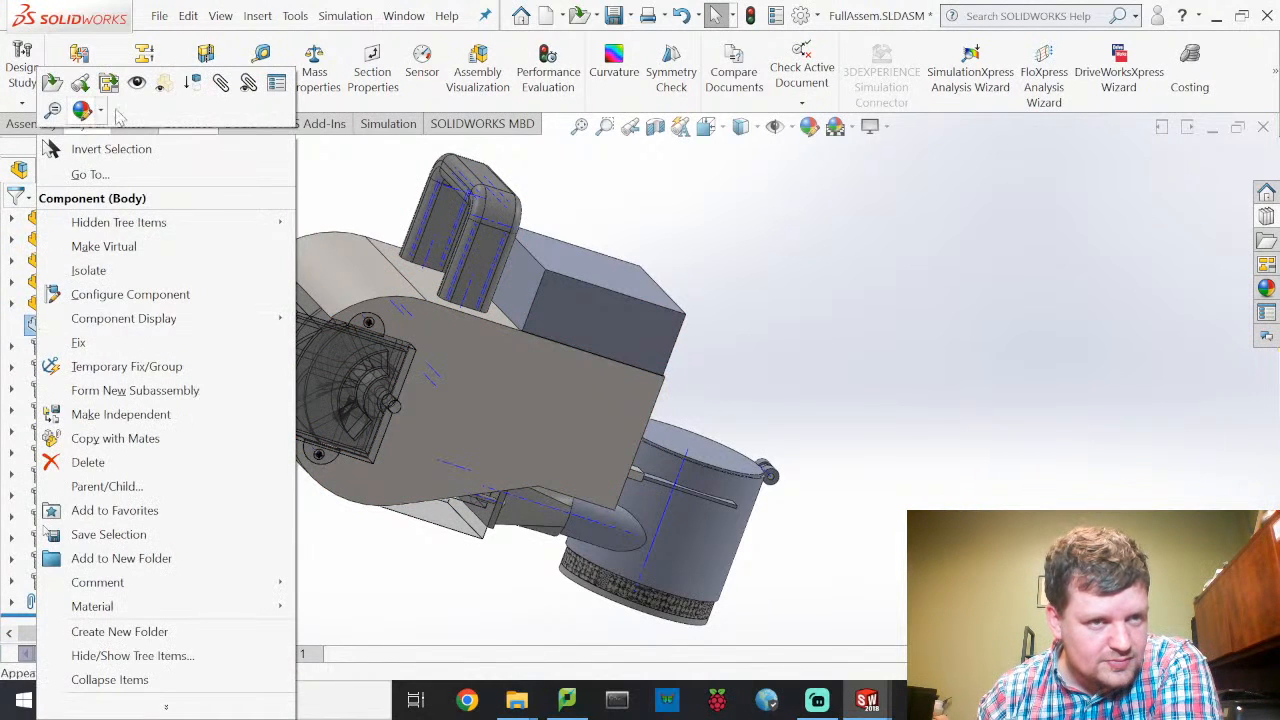
left_click(163, 84)
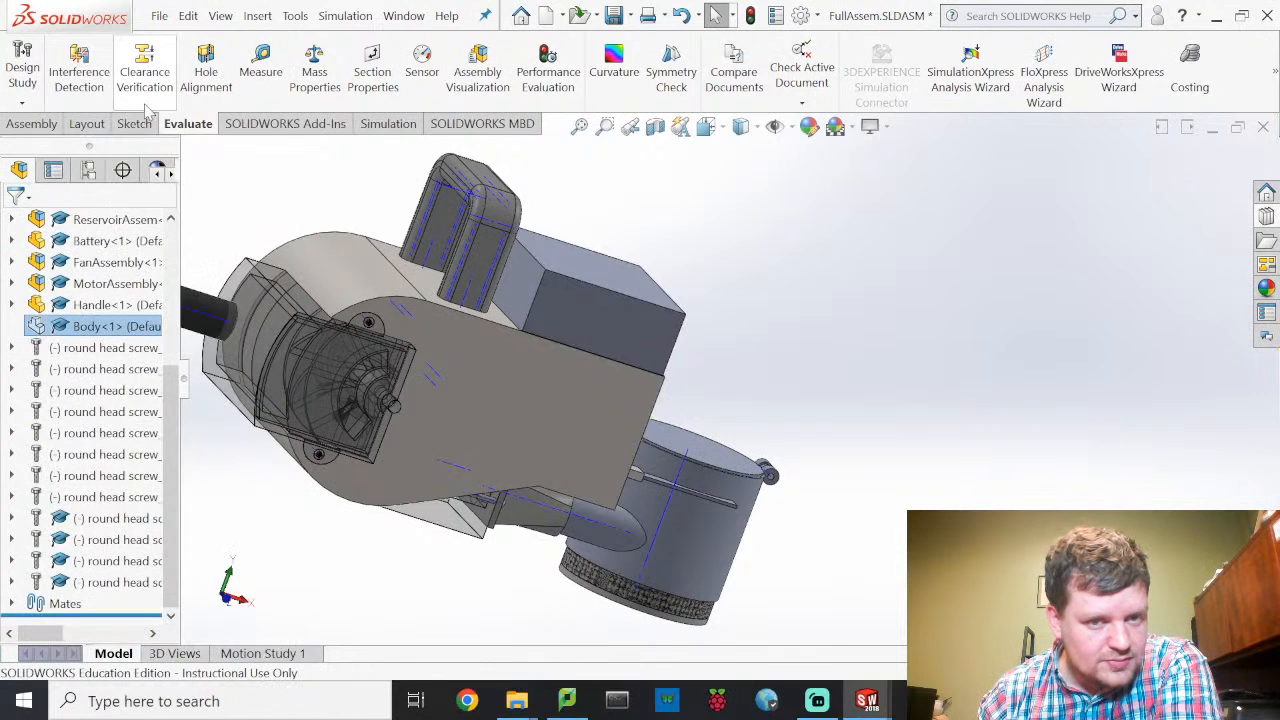
right_click(40, 332)
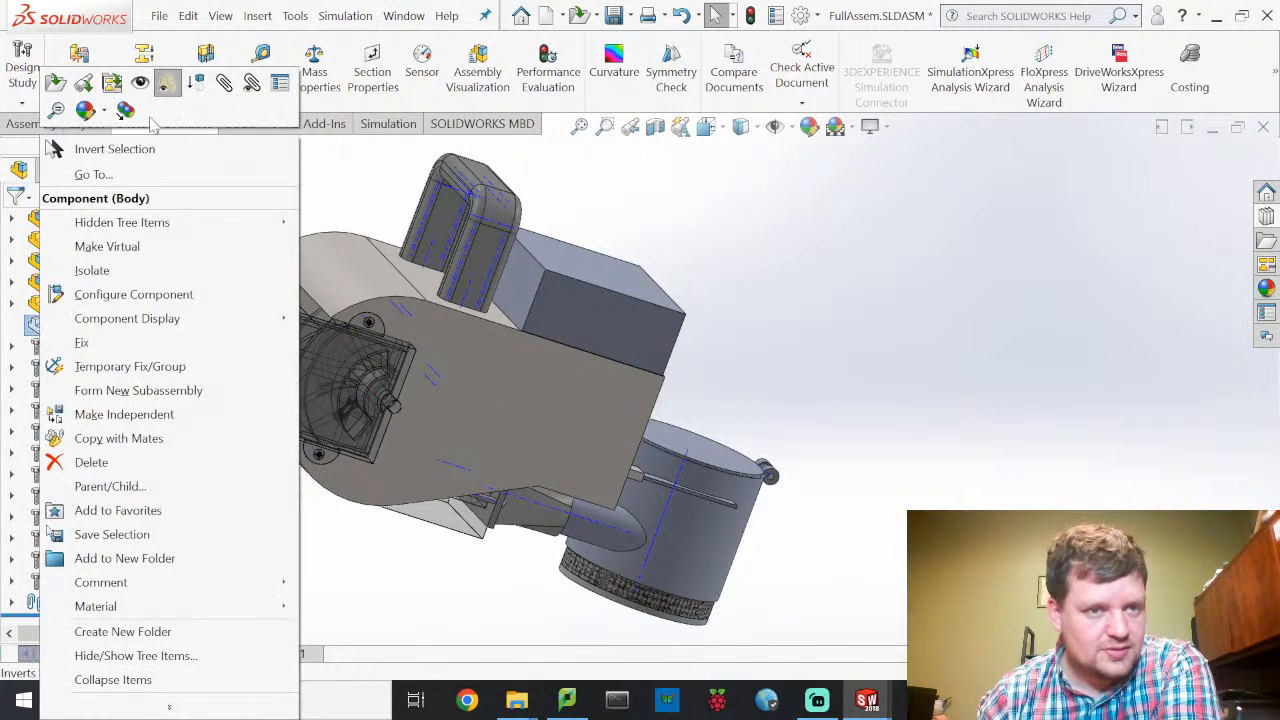
left_click(163, 84)
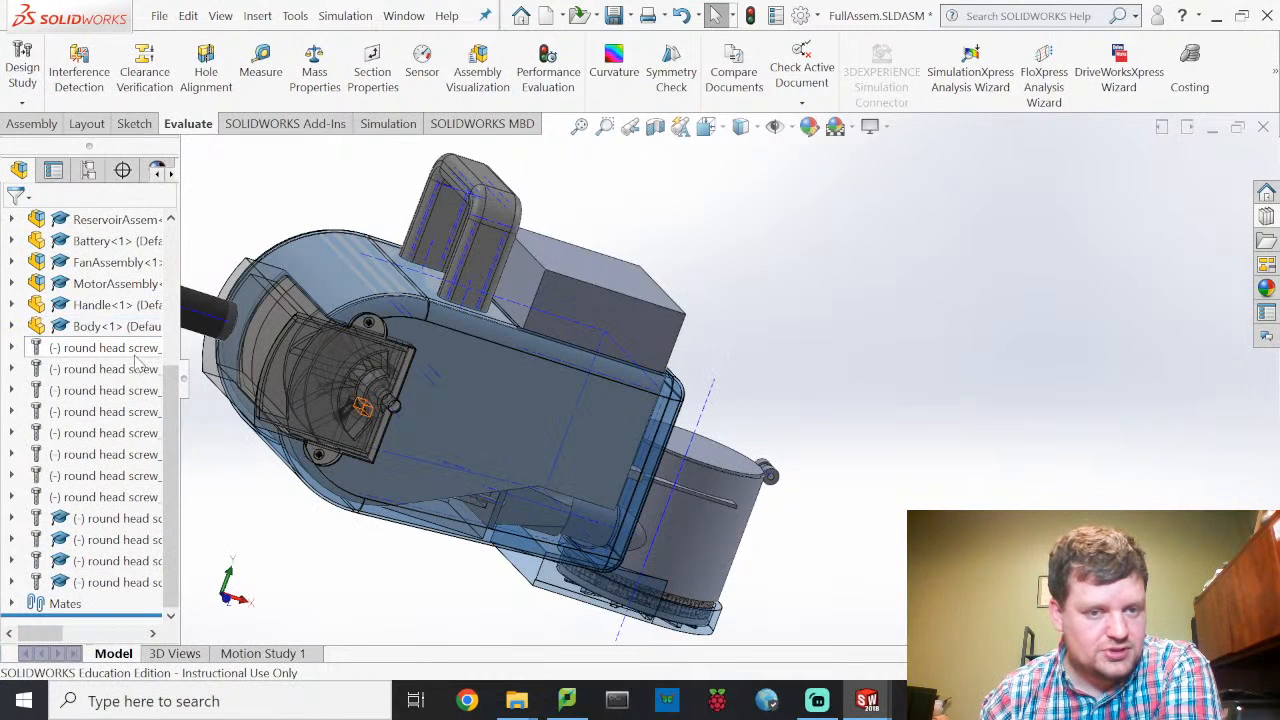
Step: Turn off transparency for the Body component, the motor assembly and the fan assembly so they display as opaque
scroll(70, 340, "up", 2)
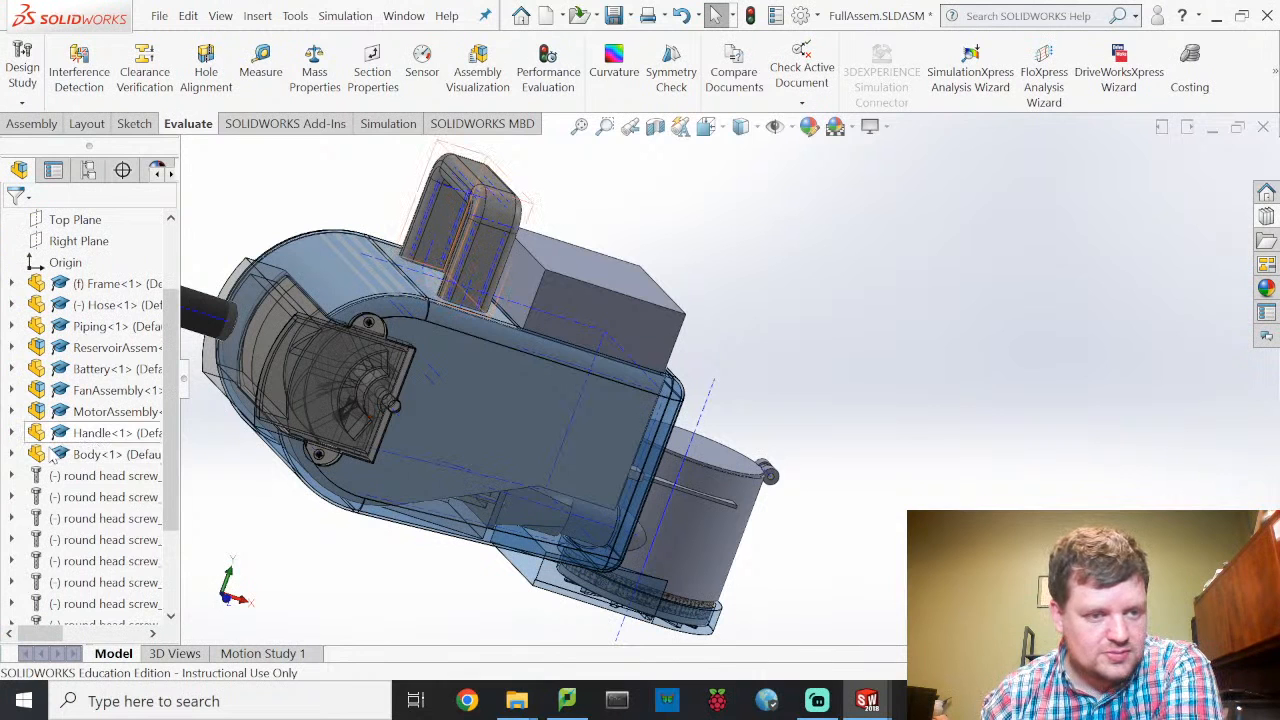
right_click(54, 455)
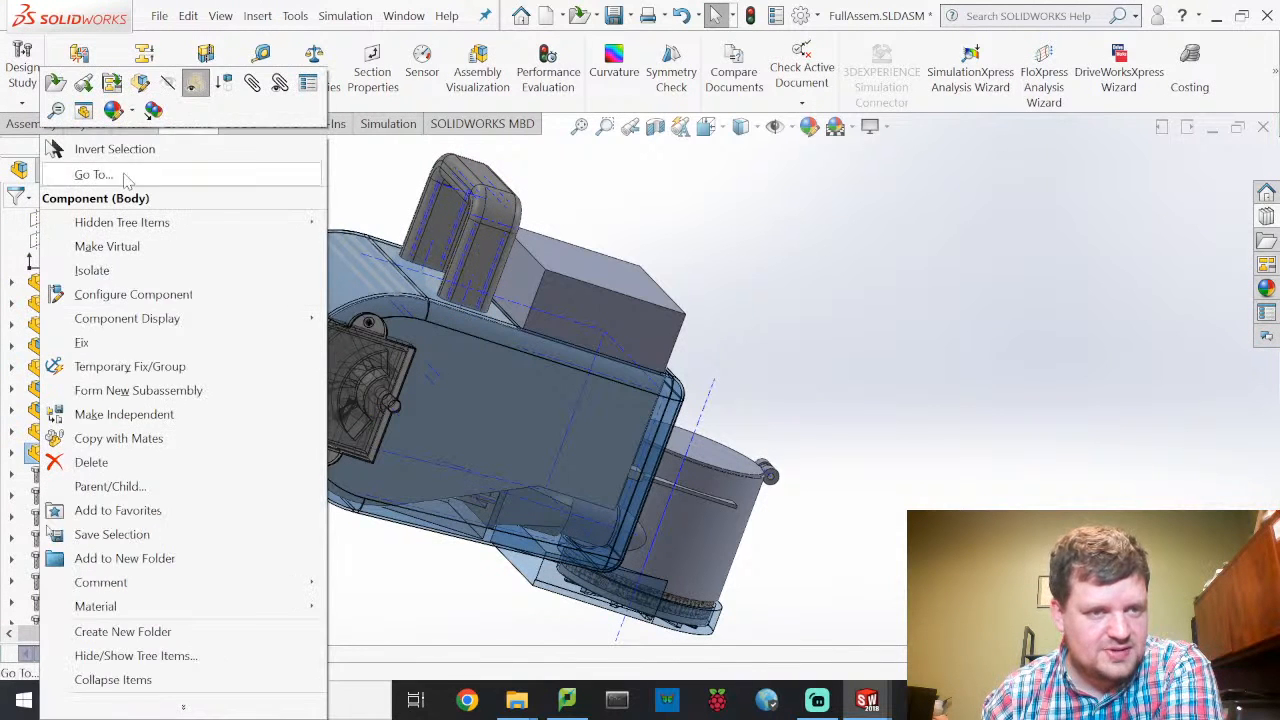
left_click(194, 84)
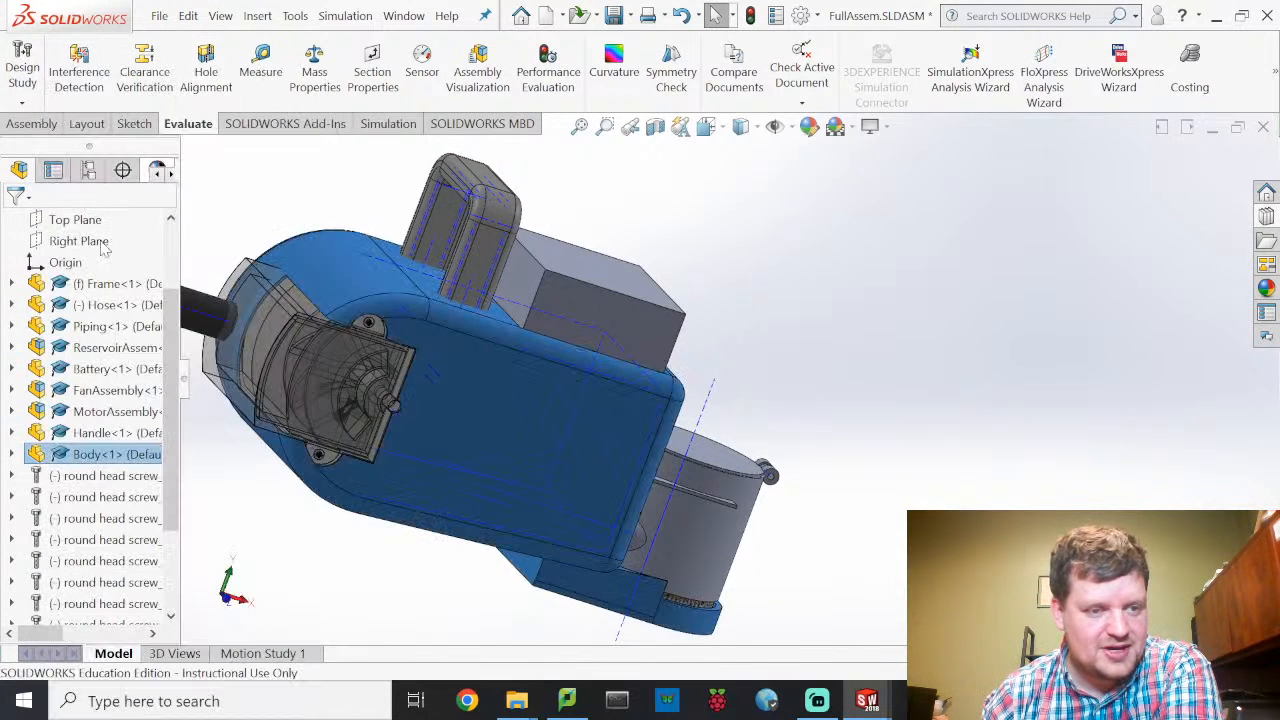
right_click(42, 413)
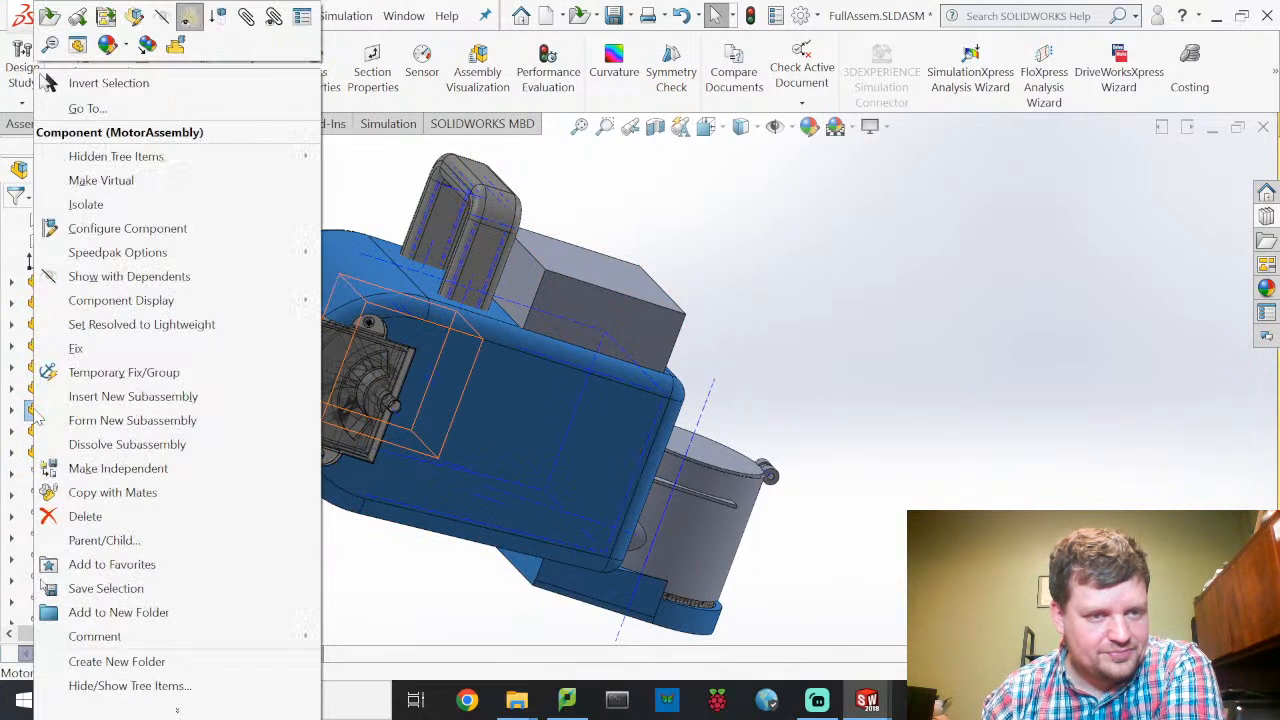
left_click(193, 17)
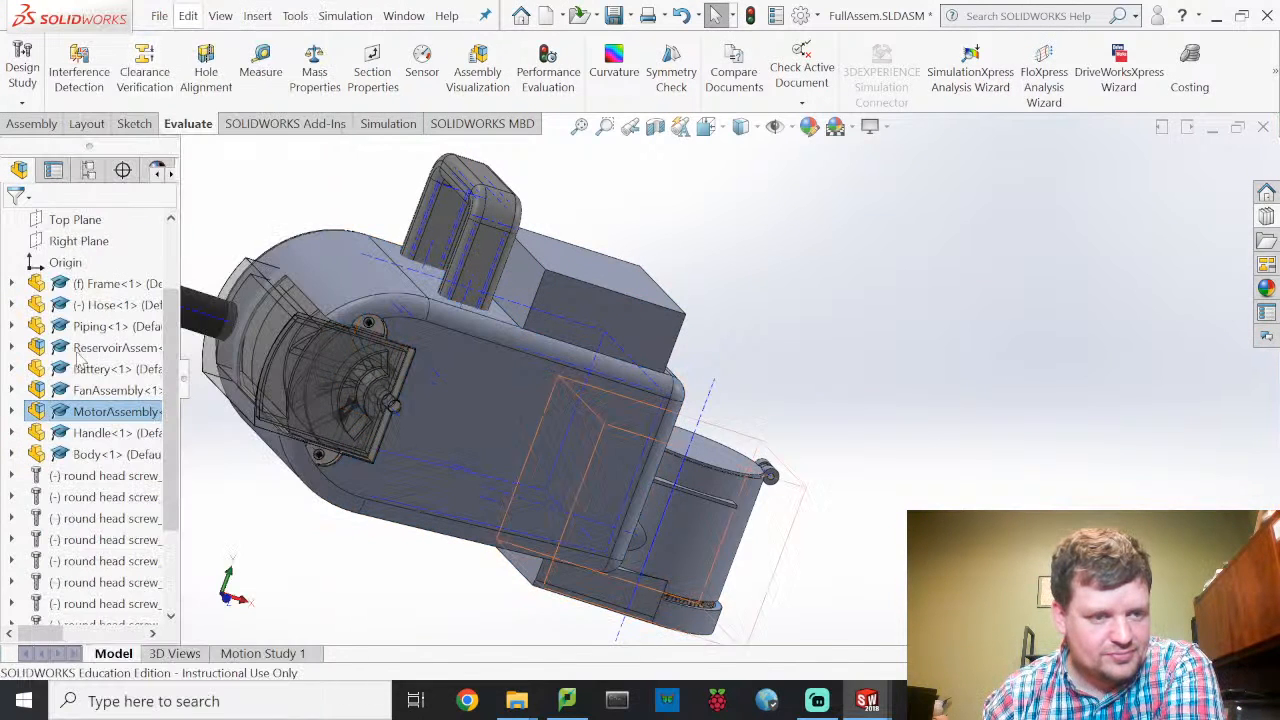
left_click(37, 397)
right_click(37, 395)
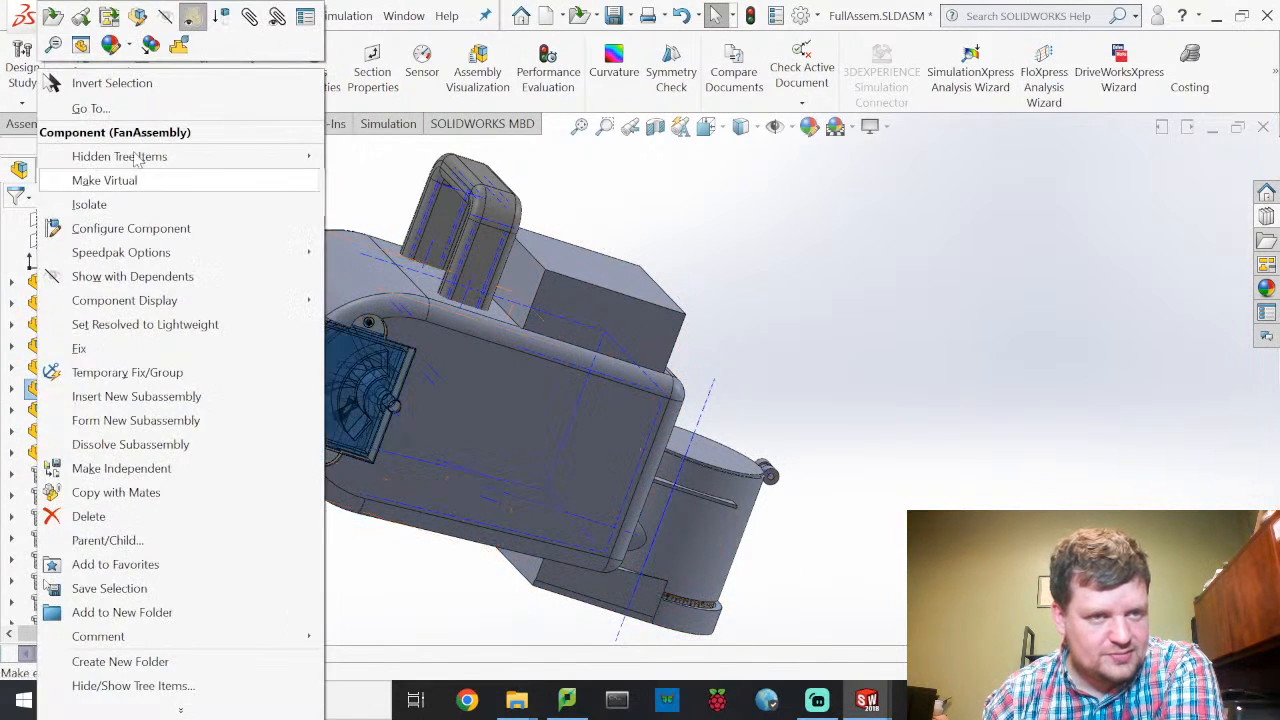
left_click(193, 17)
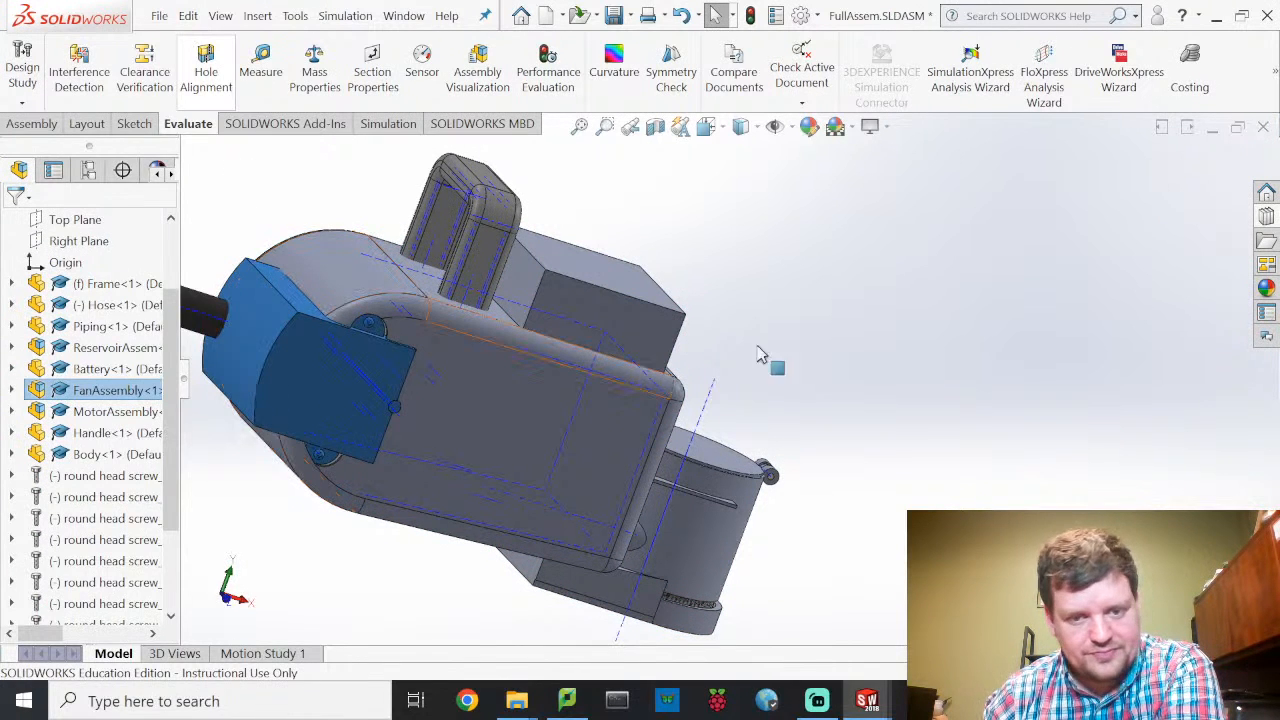
left_click(876, 352)
Step: Save the full vacuum assembly together with its modified reservoir, fan and motor subassemblies
scroll(895, 502, "up", 5)
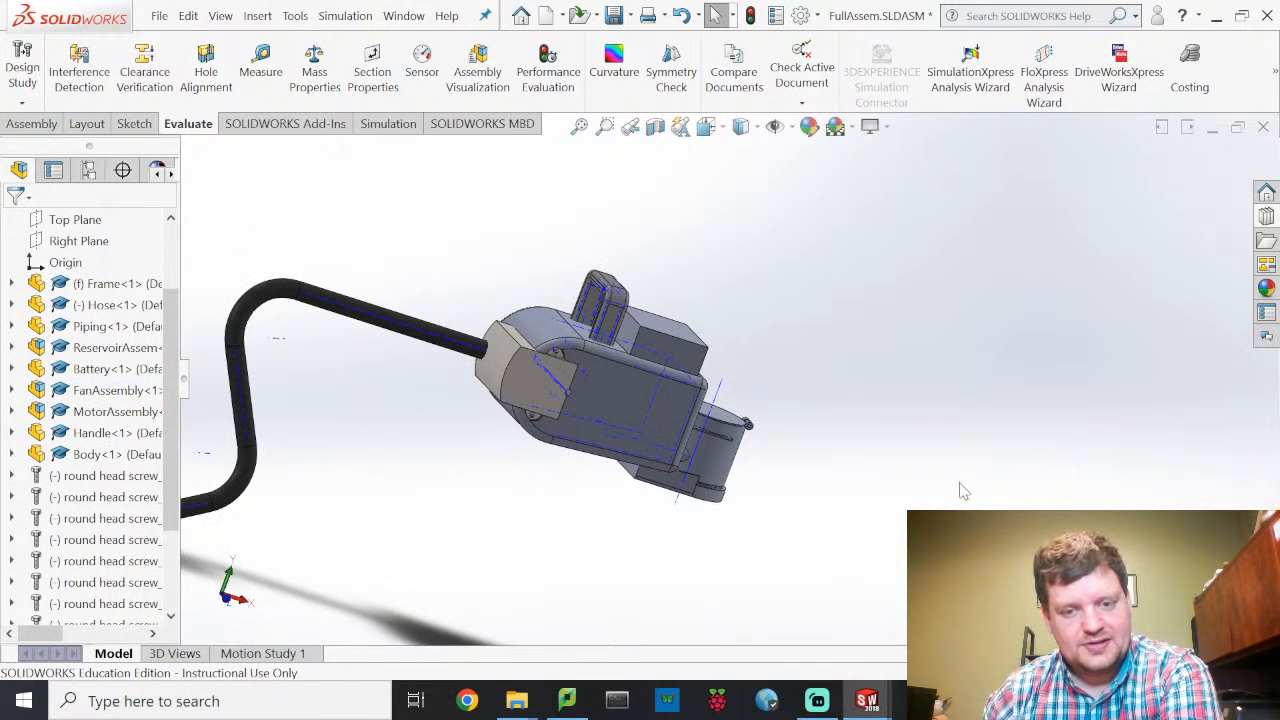
middle_click_drag(960, 490, 847, 473)
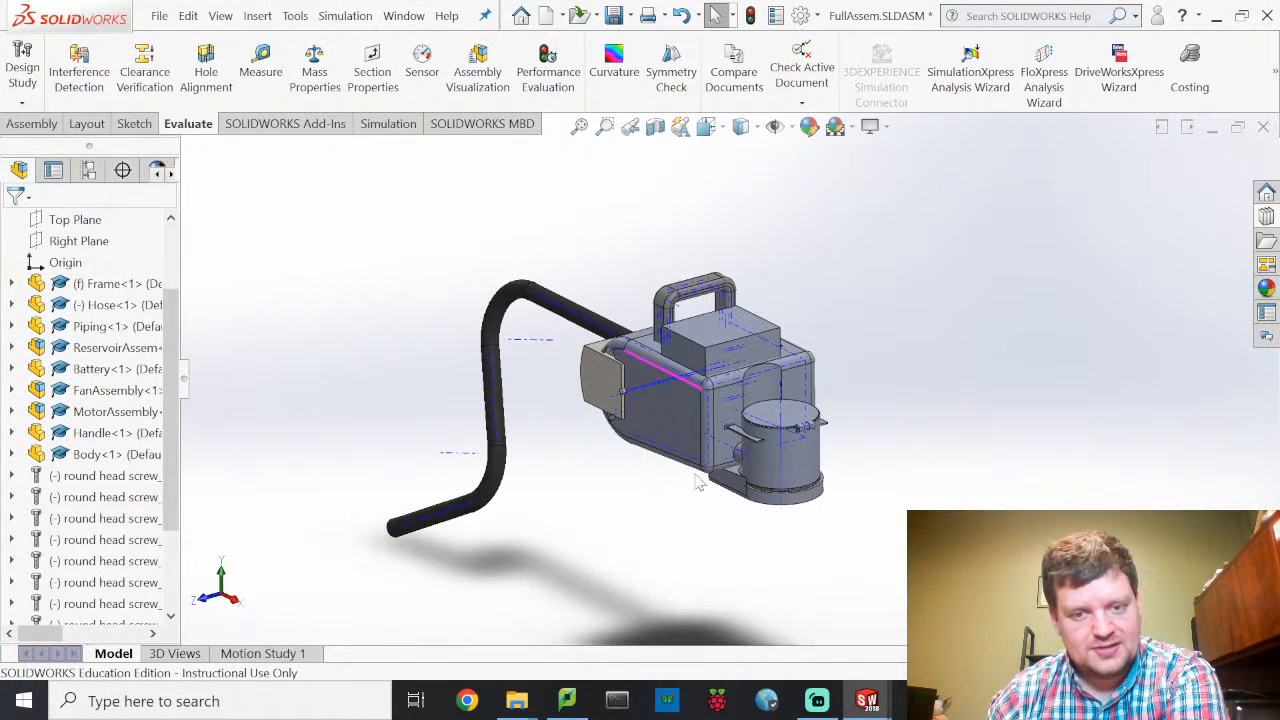
left_click(160, 16)
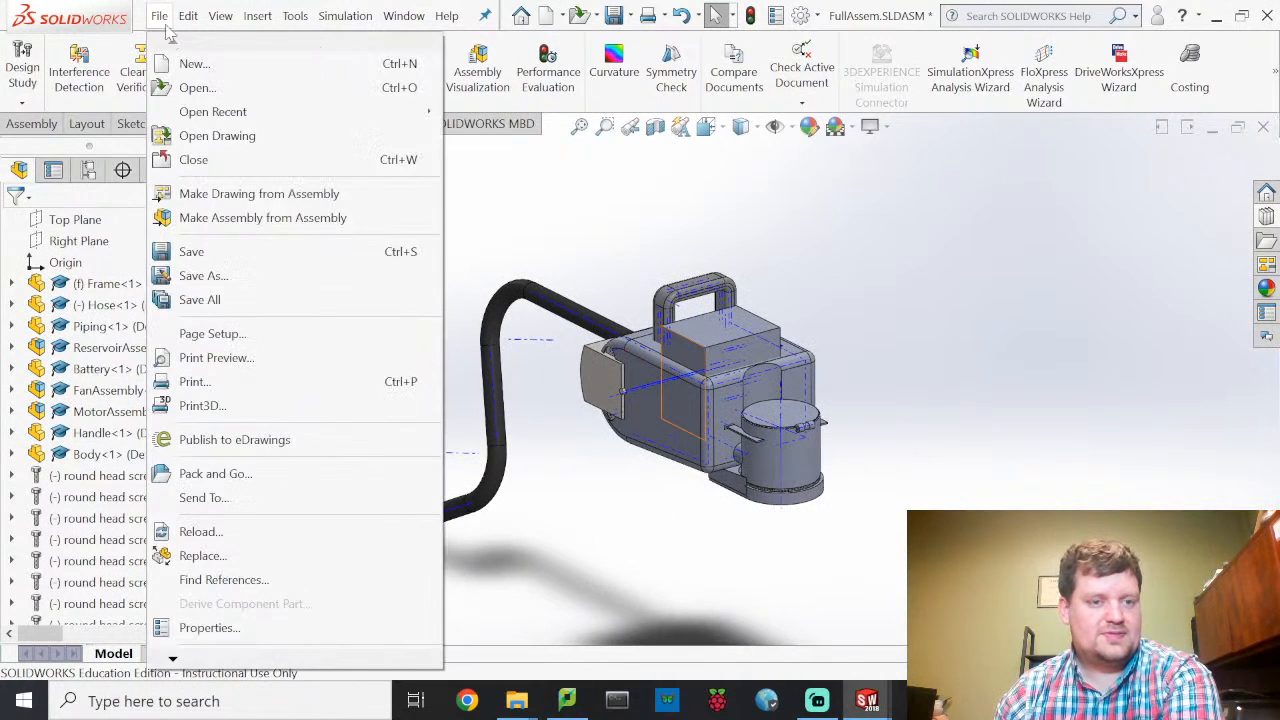
left_click(200, 249)
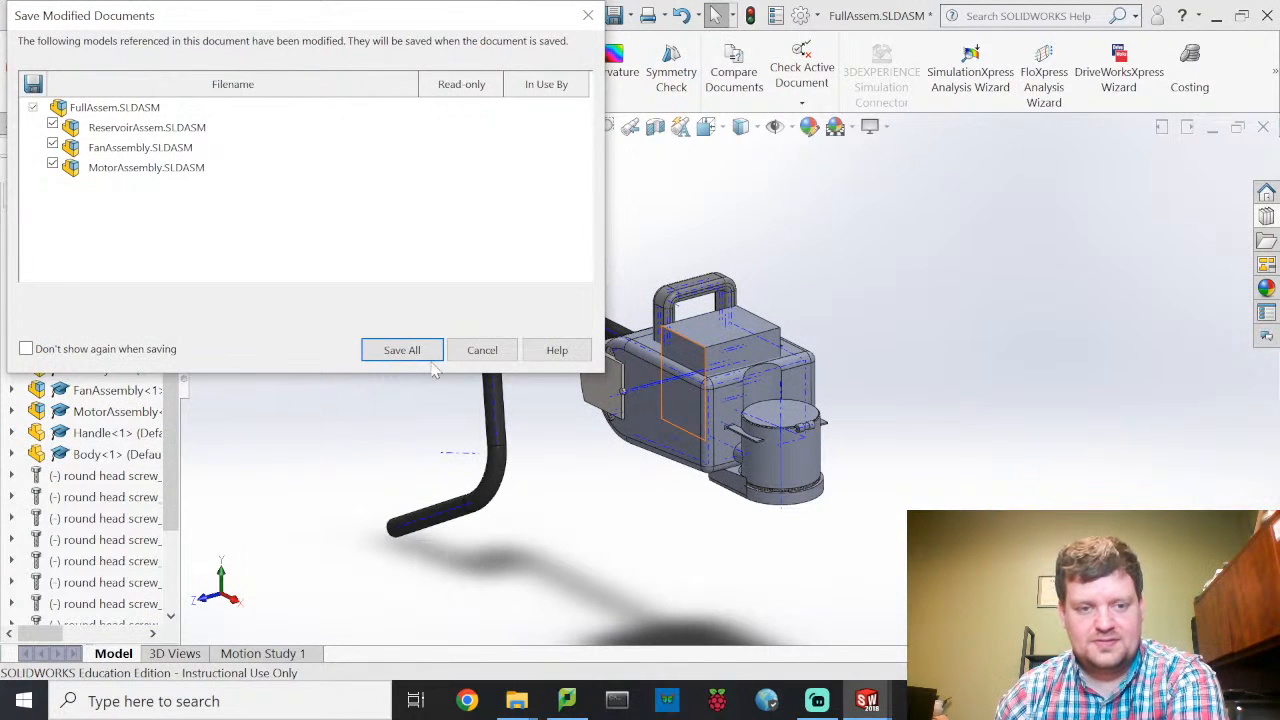
left_click(425, 354)
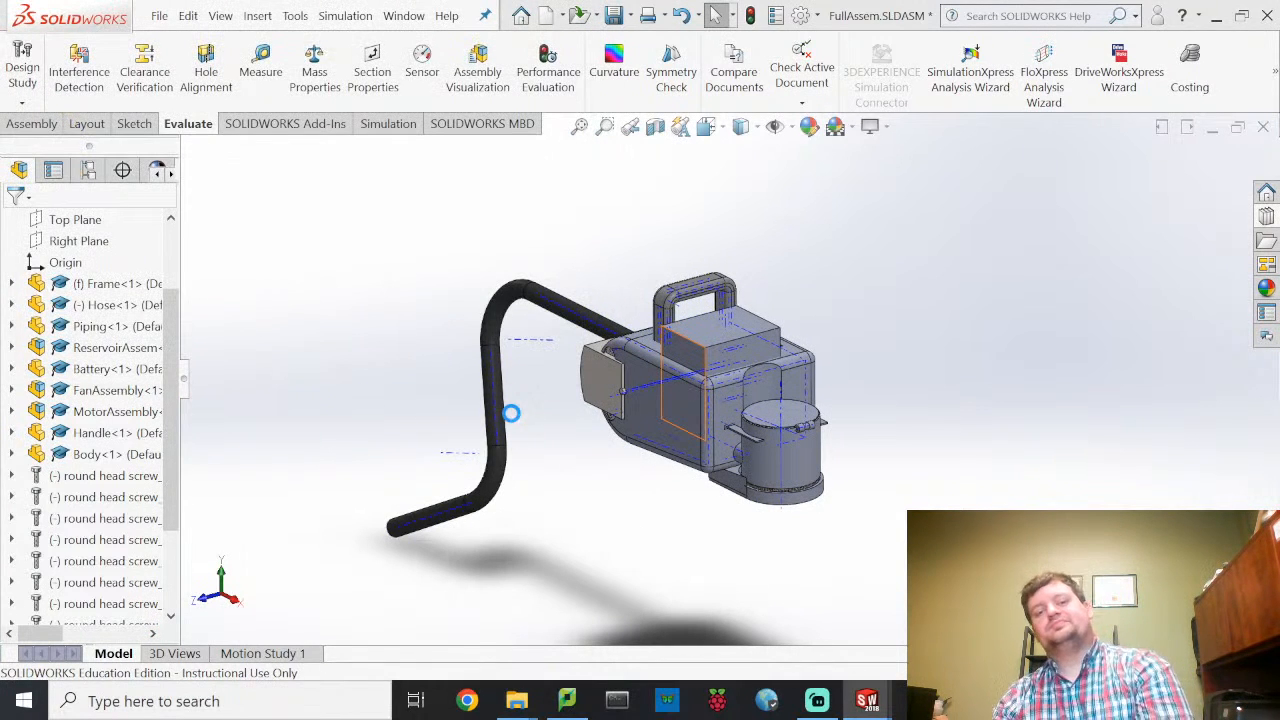